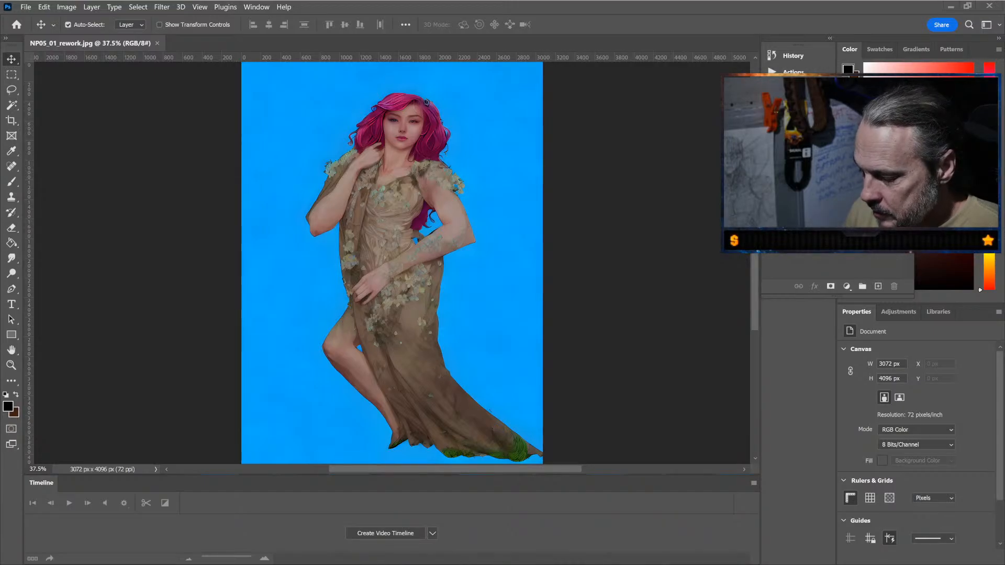
# Step: Select the whole figure cutout canvas and compare it with the forest painting and the studio reference photo
pyautogui.hotkey('ctrl', 'a')
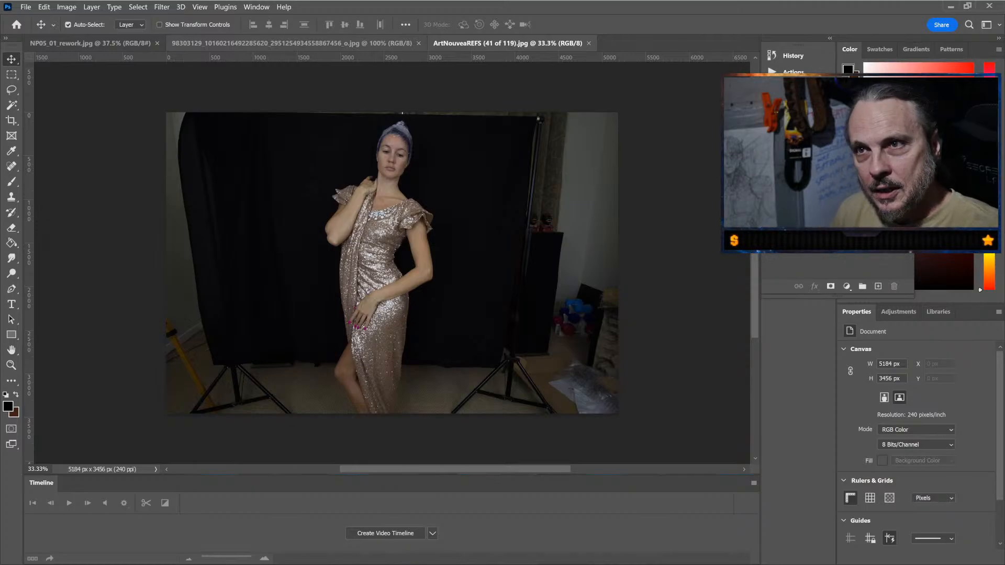
pyautogui.hotkey('ctrl', 'Tab')
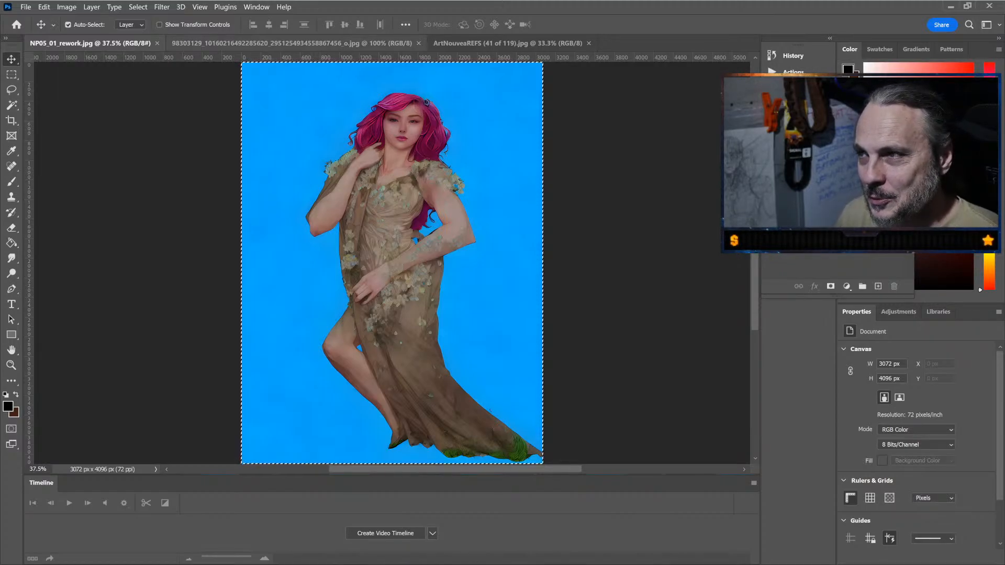
pyautogui.hotkey('ctrl', 'Tab')
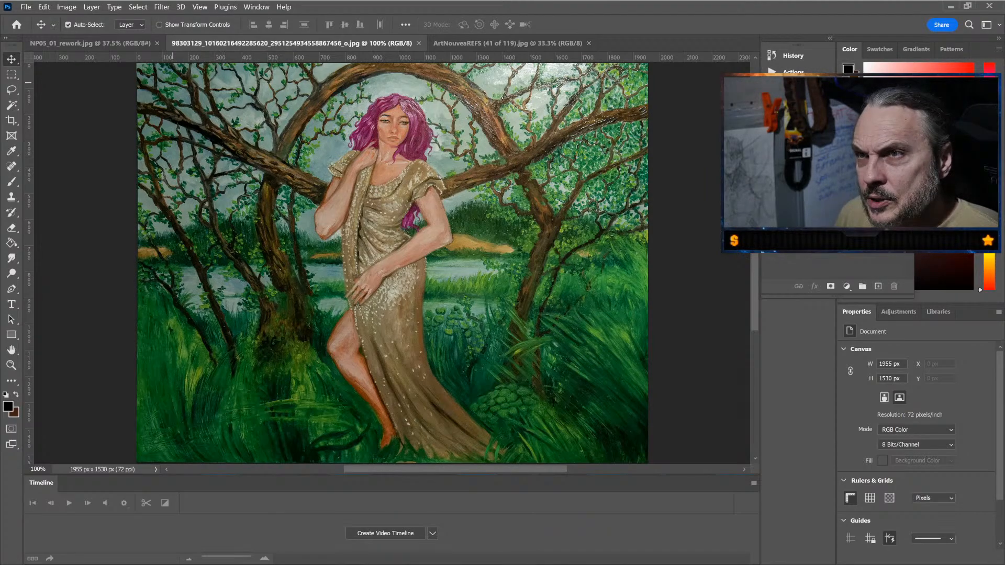
pyautogui.hotkey('ctrl', 'shift', 'Tab')
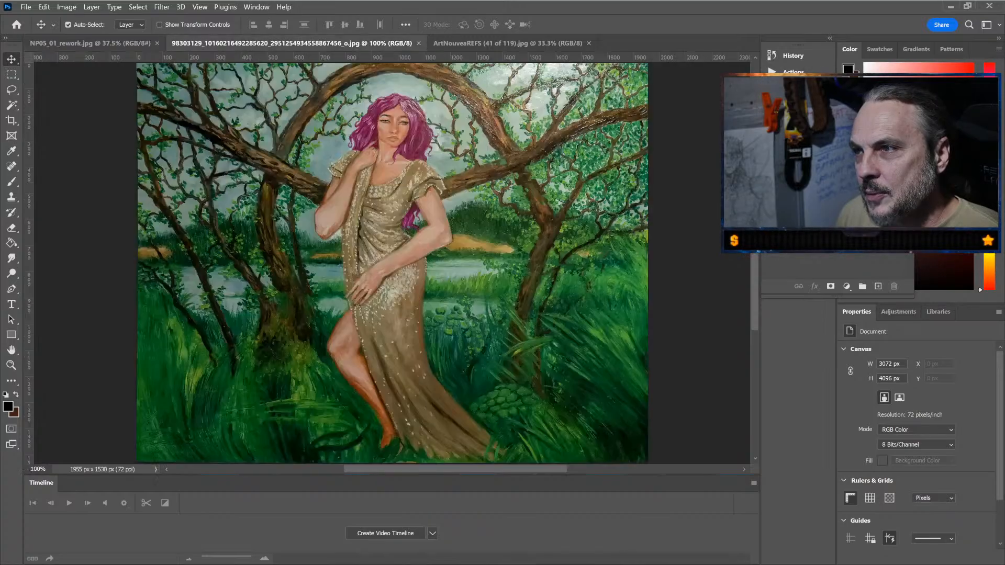
pyautogui.hotkey('ctrl', 'Tab')
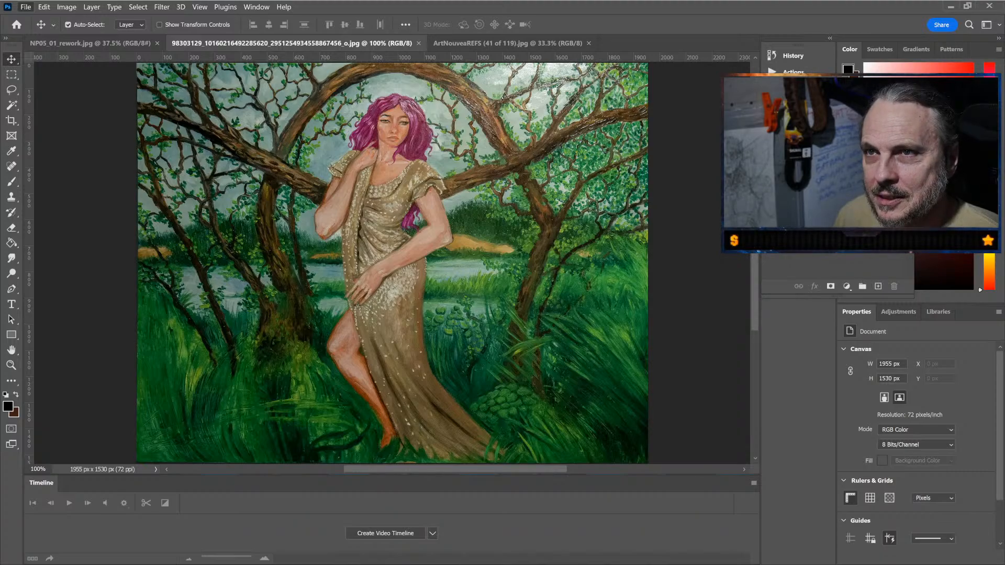
pyautogui.hotkey('ctrl', 'o')
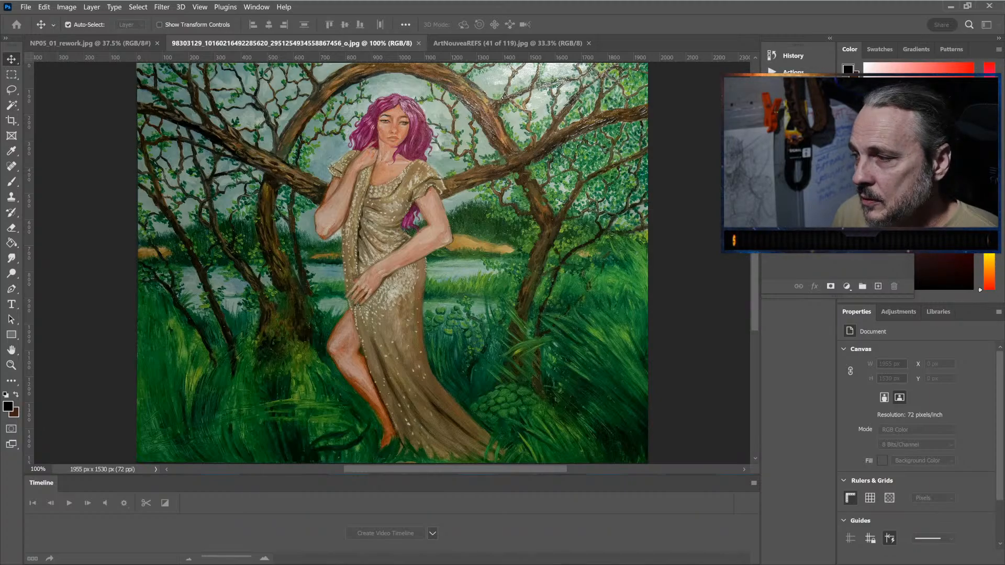
pyautogui.press('Return')
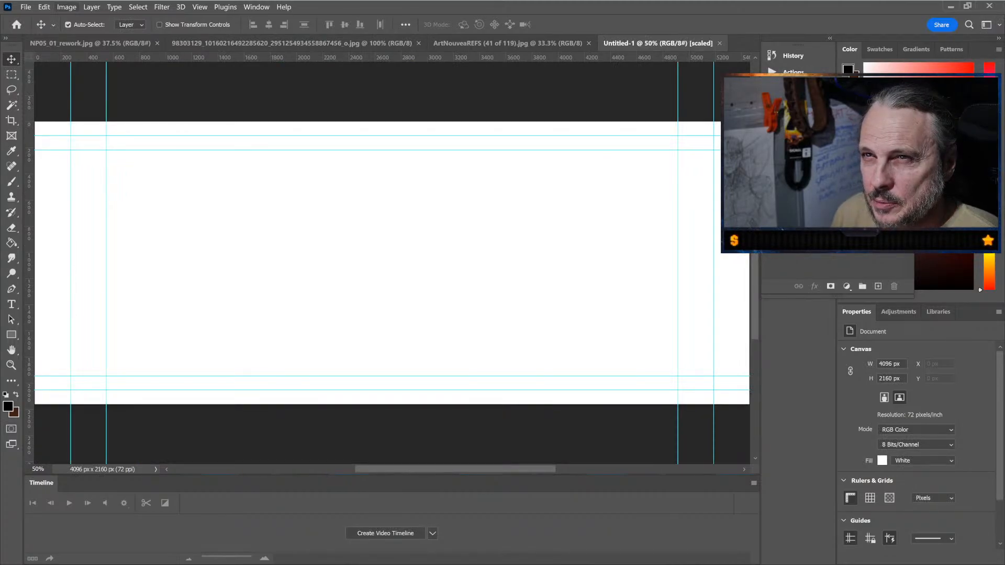
pyautogui.press('space')
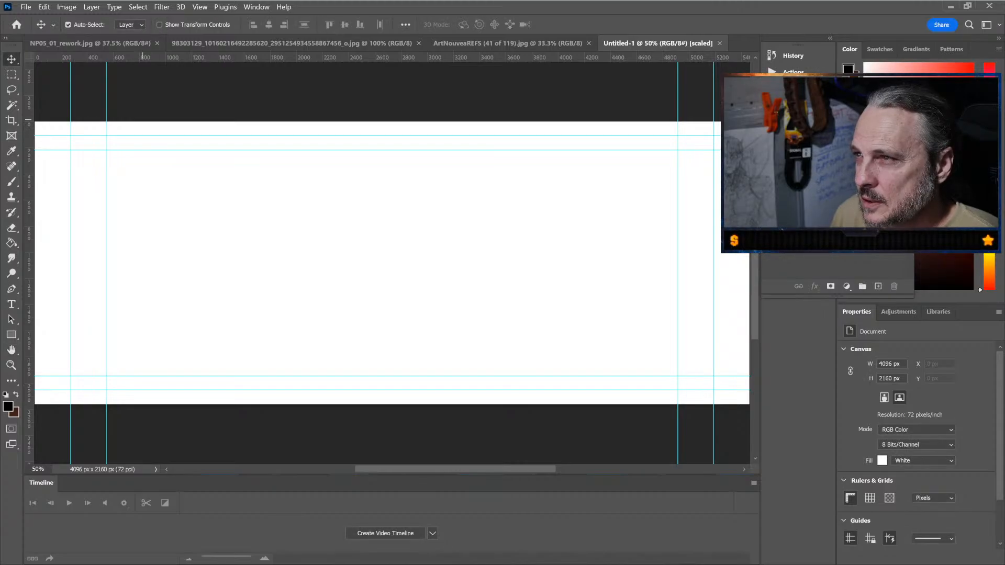
pyautogui.hotkey('ctrl', 'w')
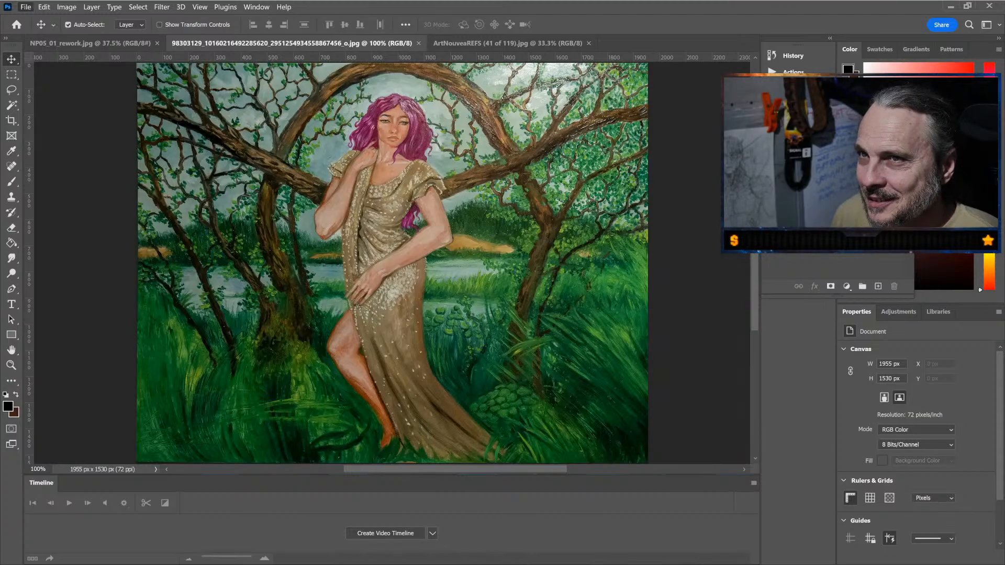
# Step: Create a 3840 x 2160 px document at 72 ppi with guides and copy the entire forest painting into it
pyautogui.hotkey('ctrl', 'w')
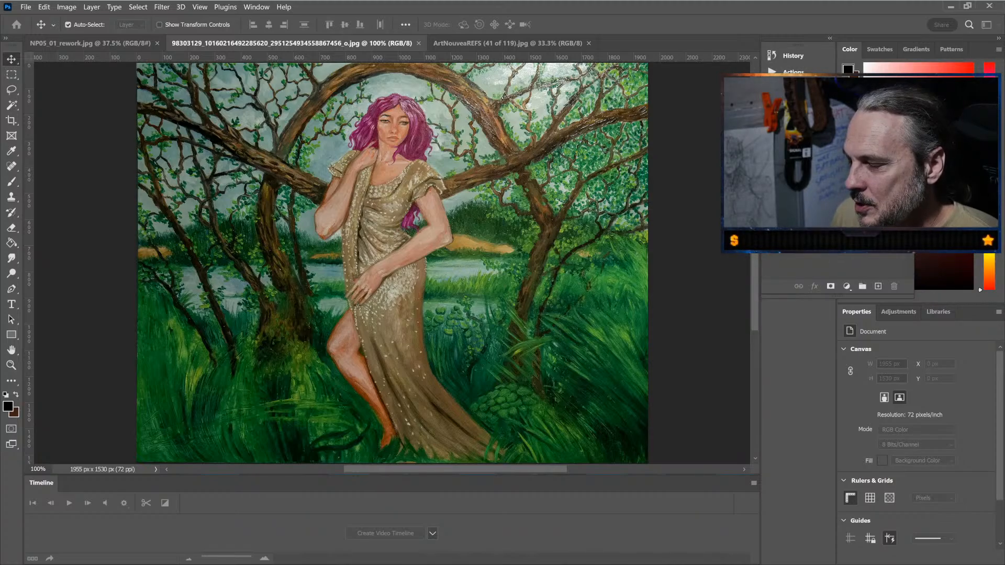
pyautogui.click(524, 391)
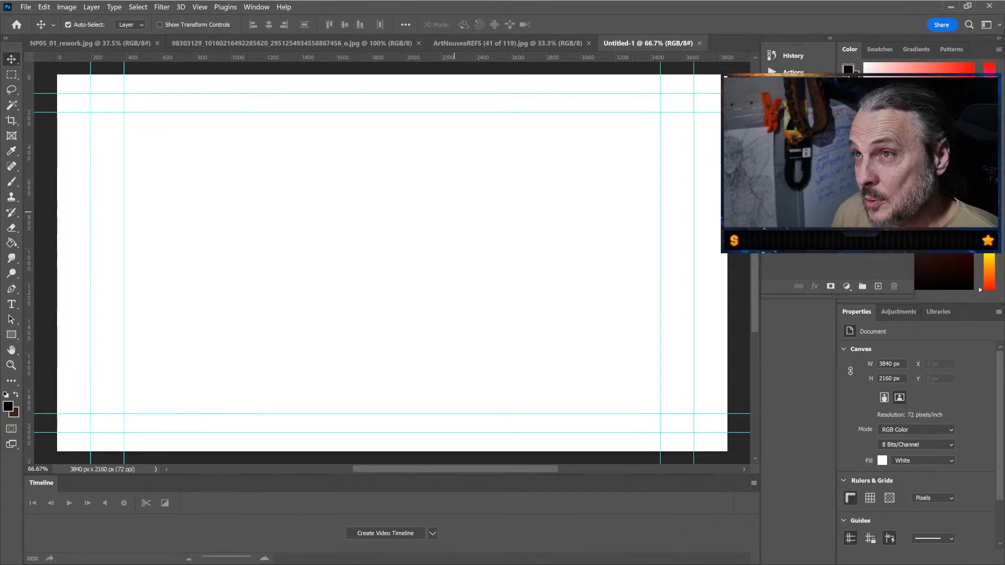
pyautogui.hotkey('ctrl', 'Tab')
pyautogui.hotkey('ctrl', 'Tab')
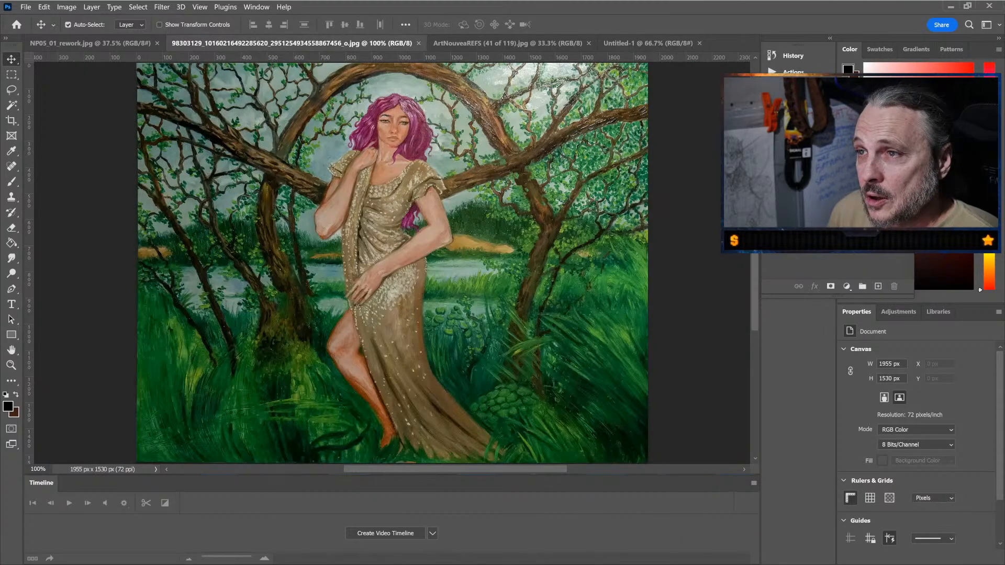
pyautogui.hotkey('ctrl', 'a')
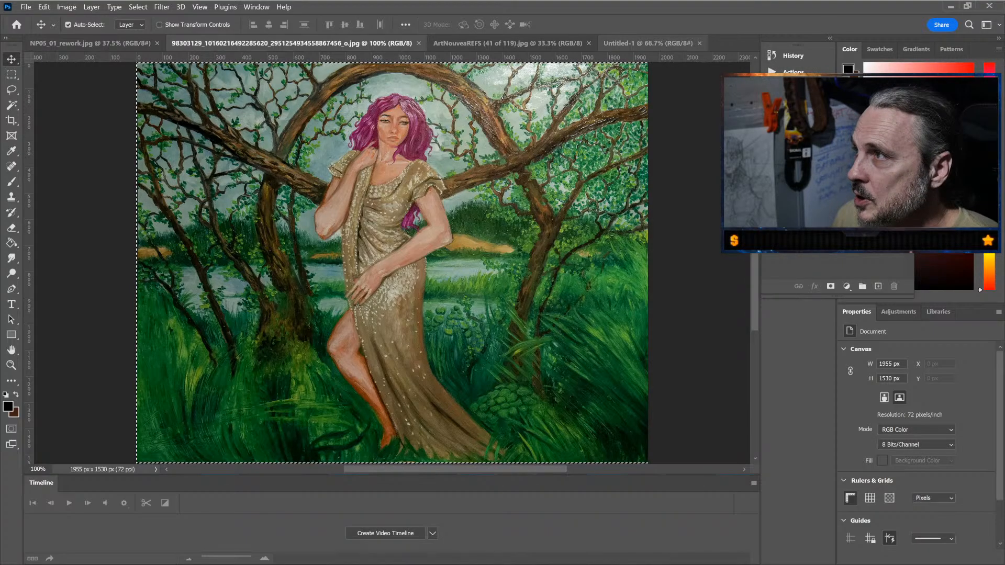
pyautogui.hotkey('ctrl', 'Tab')
pyautogui.hotkey('ctrl', 'Tab')
pyautogui.hotkey('ctrl', 'v')
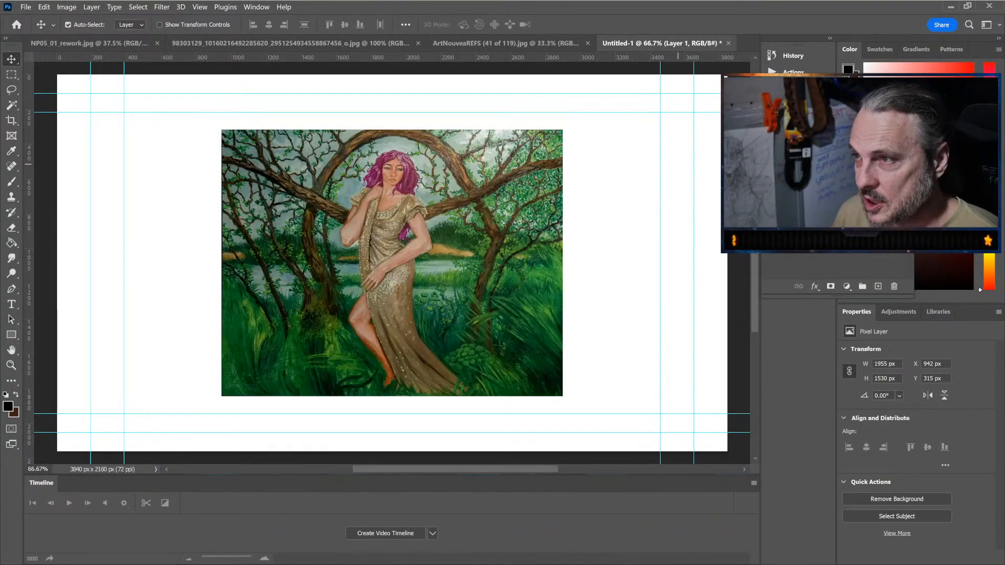
# Step: Scale the pasted painting proportionally to about 138% and centre it horizontally with its lower edge on the canvas's bottom edge
pyautogui.hotkey('ctrl', 't')
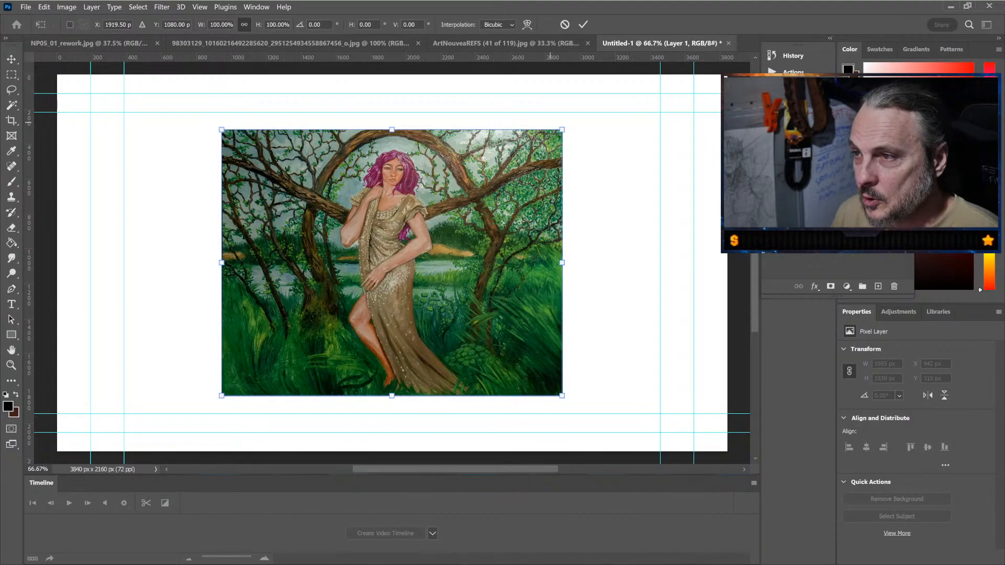
pyautogui.moveTo(562, 129); pyautogui.dragTo(630, 77)
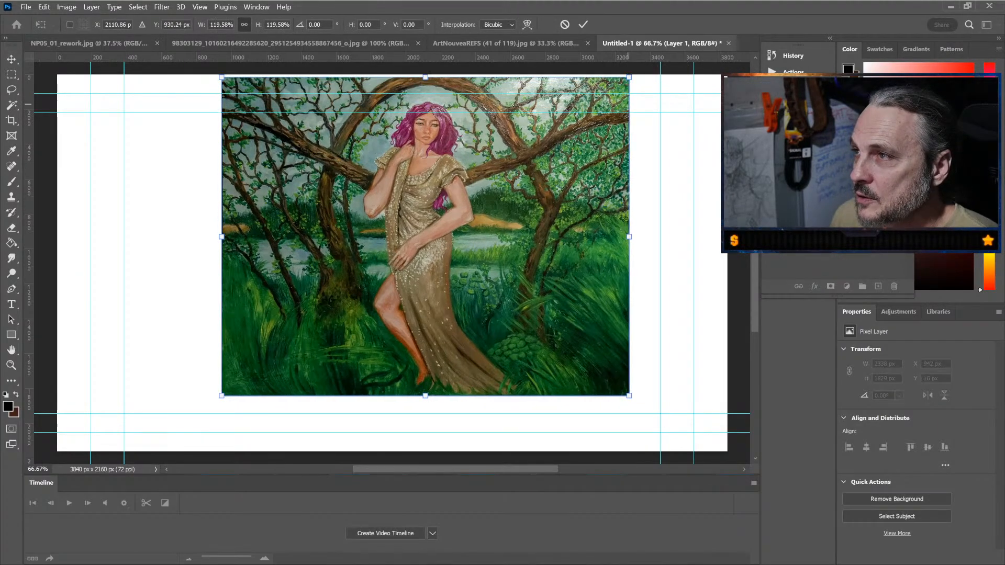
pyautogui.moveTo(221, 396); pyautogui.dragTo(152, 450)
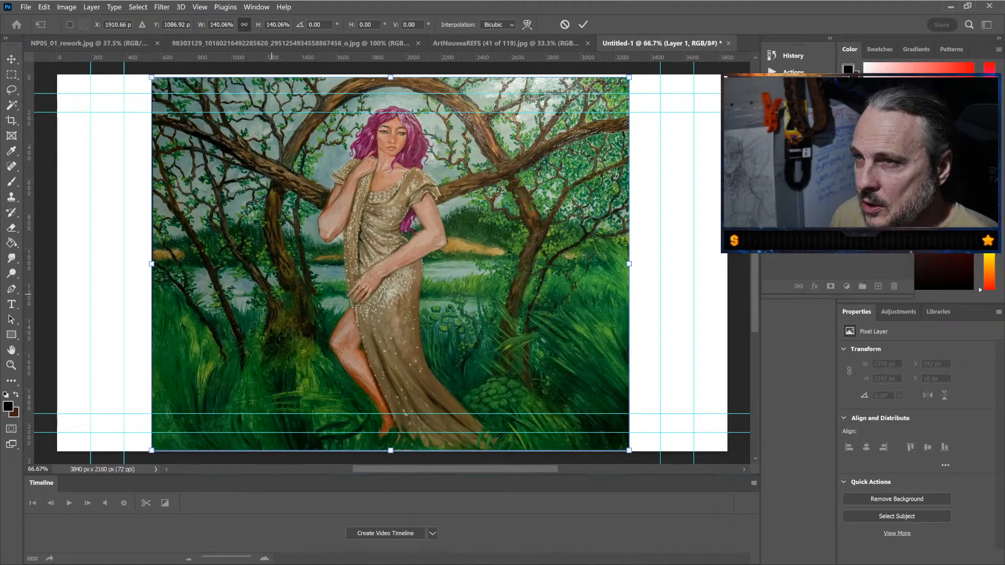
pyautogui.moveTo(282, 277); pyautogui.dragTo(281, 258)
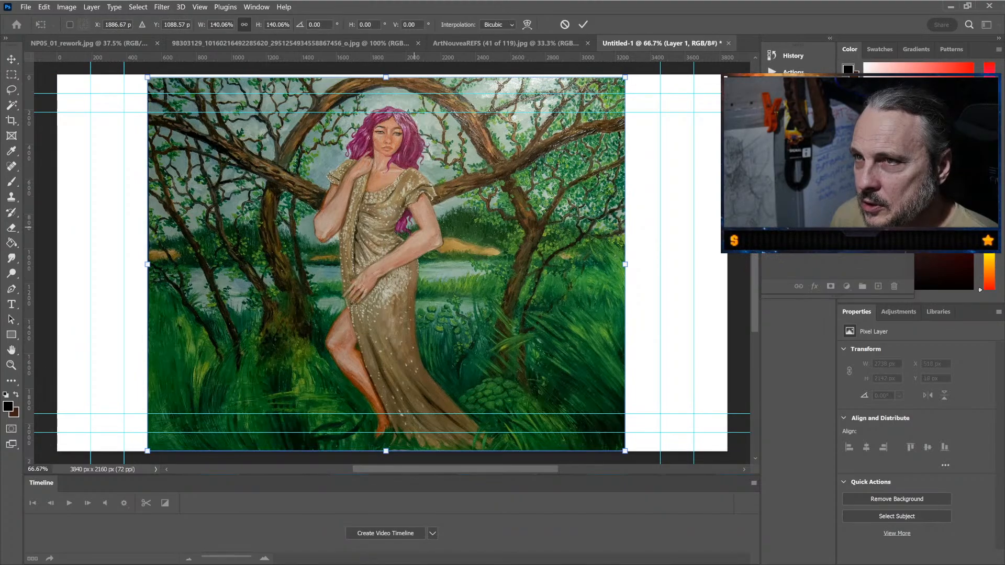
pyautogui.moveTo(435, 184); pyautogui.dragTo(440, 181)
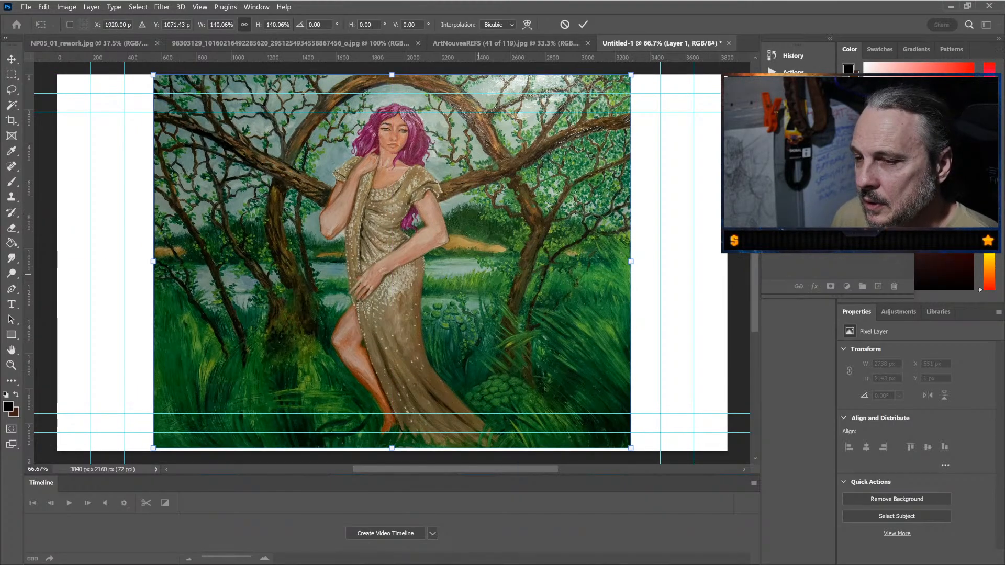
pyautogui.moveTo(487, 226); pyautogui.dragTo(487, 254)
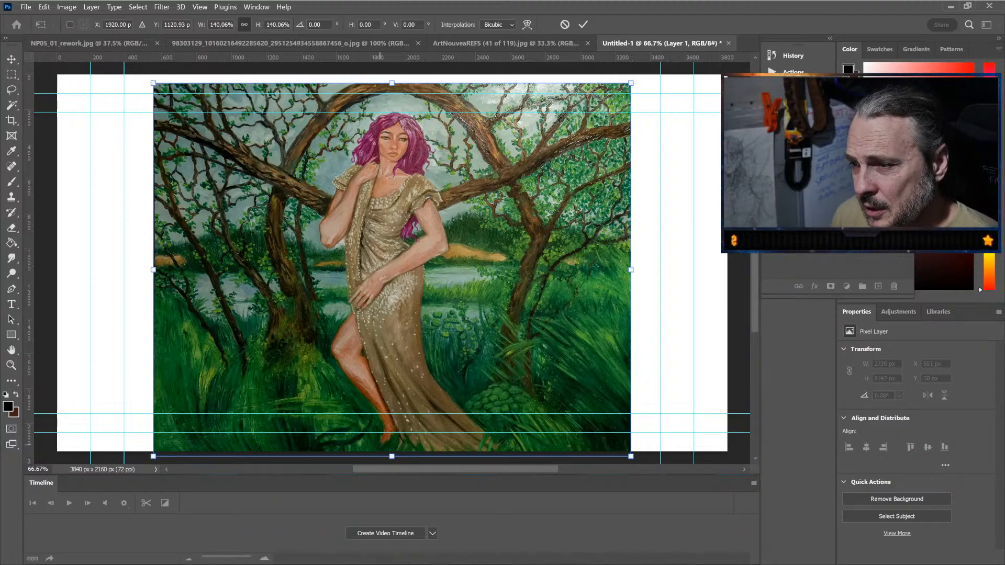
pyautogui.moveTo(392, 457); pyautogui.dragTo(393, 451)
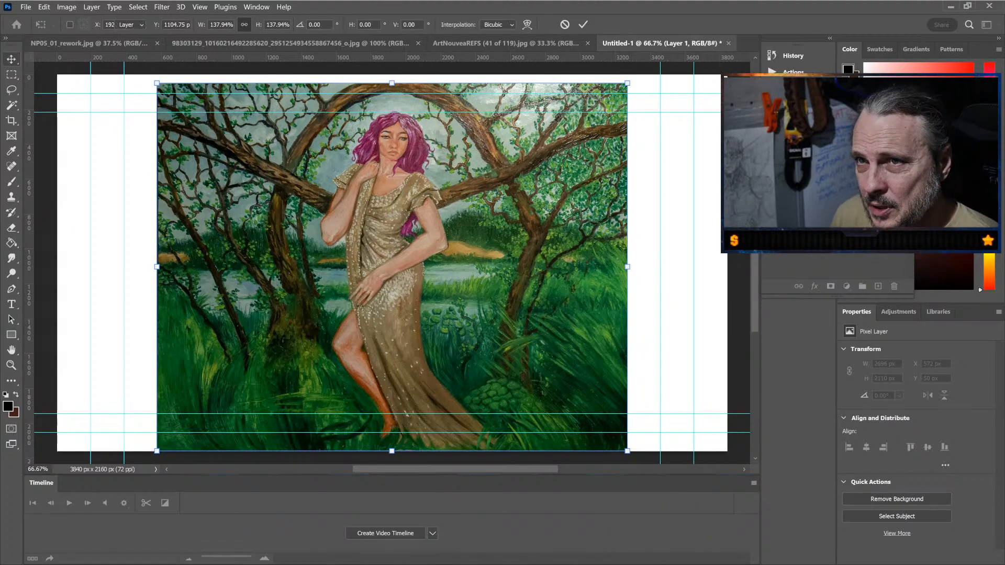
pyautogui.press('Return')
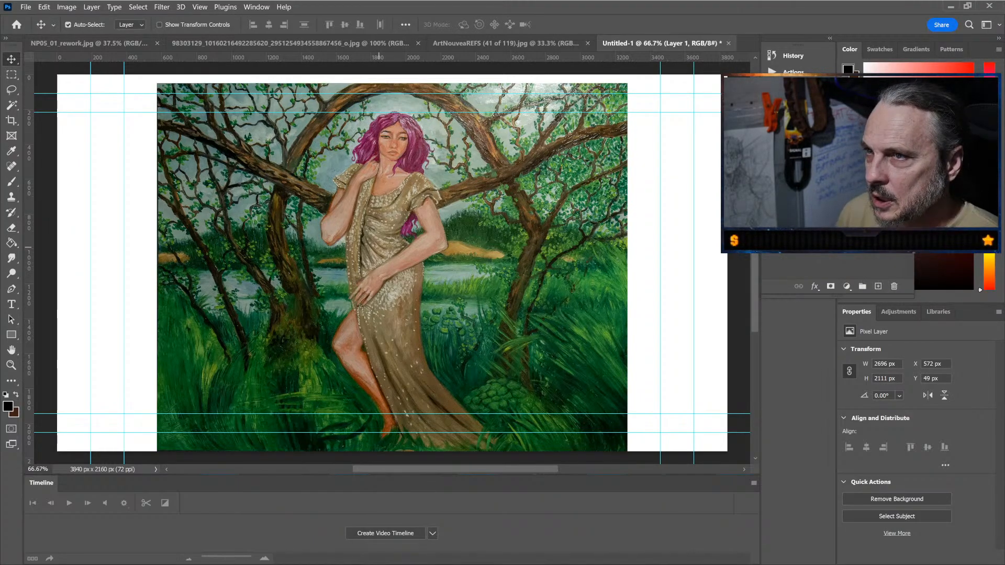
# Step: Examine the placed painting's figure, details and empty side margins at several zoom levels
pyautogui.scroll(-4, 378, 247)
pyautogui.scroll(3, 378, 247)
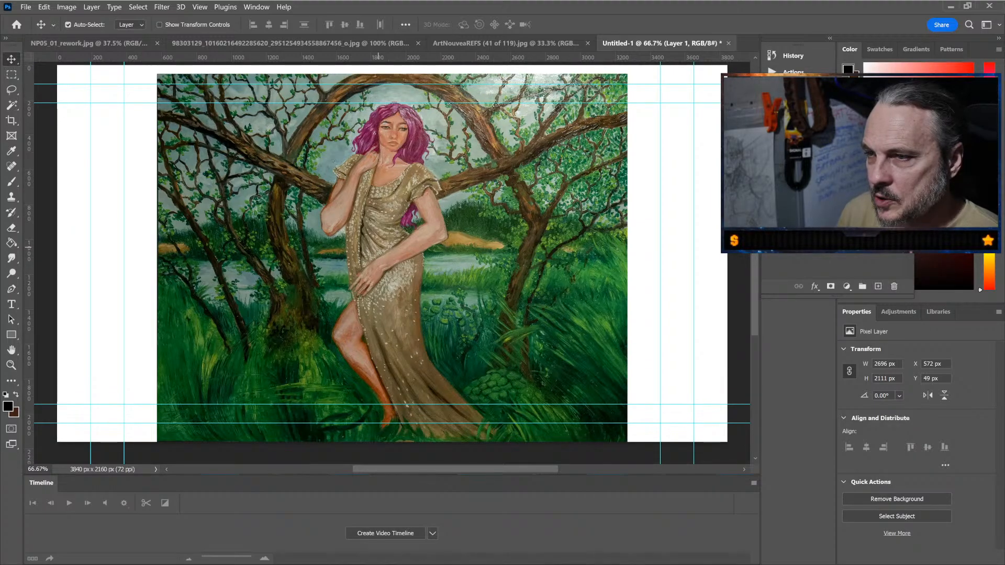
pyautogui.click(11, 365)
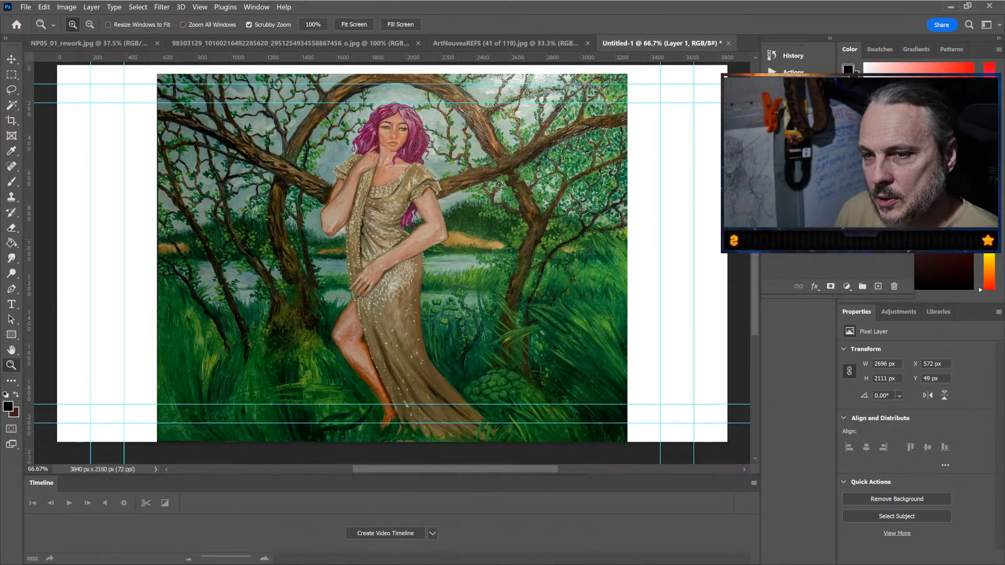
pyautogui.click(317, 204)
pyautogui.click(324, 198)
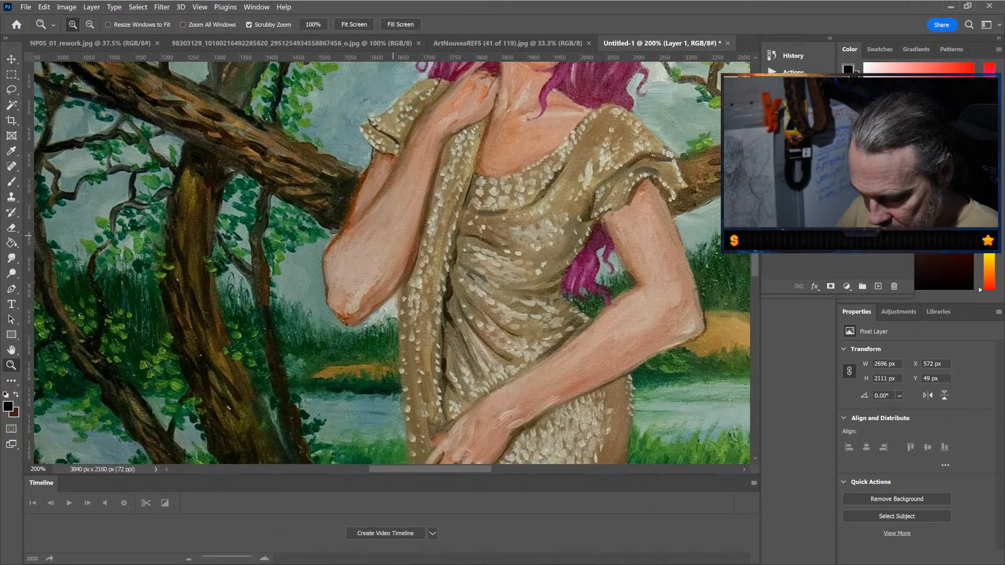
pyautogui.hotkey('ctrl', '-')
pyautogui.hotkey('ctrl', '-')
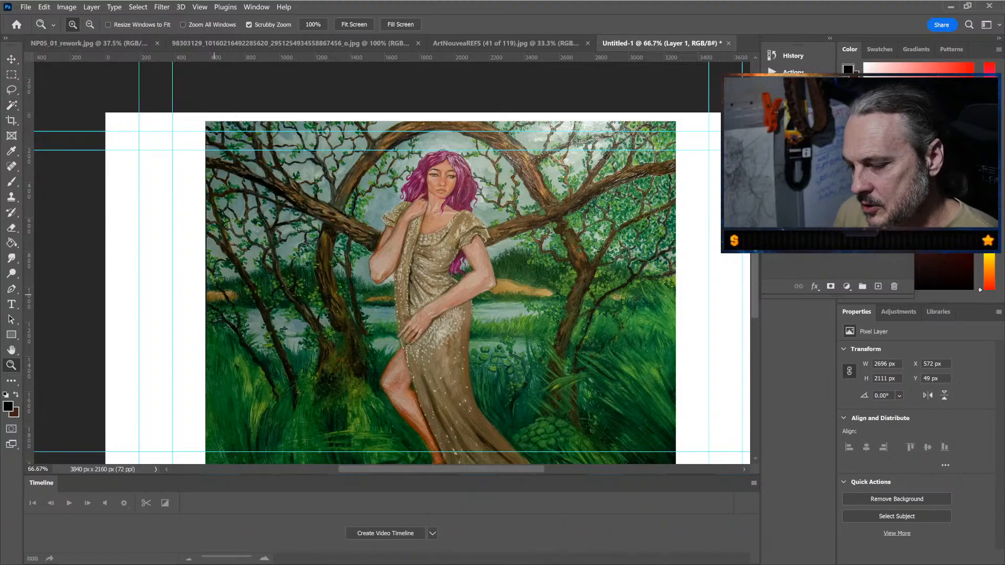
pyautogui.hotkey('ctrl', '1')
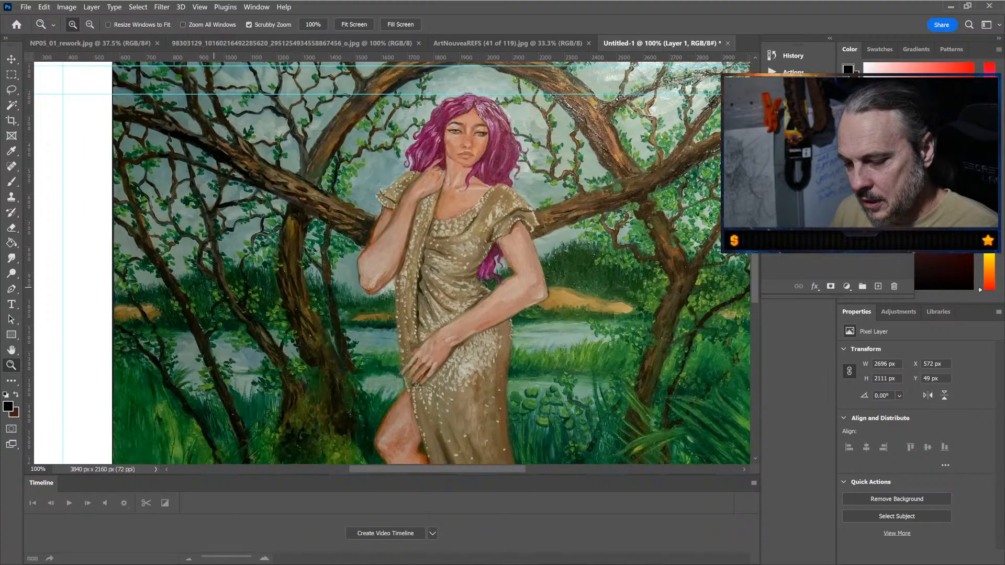
pyautogui.moveTo(354, 383); pyautogui.dragTo(495, 374)
pyautogui.hotkey('ctrl', '-')
pyautogui.hotkey('ctrl', '-')
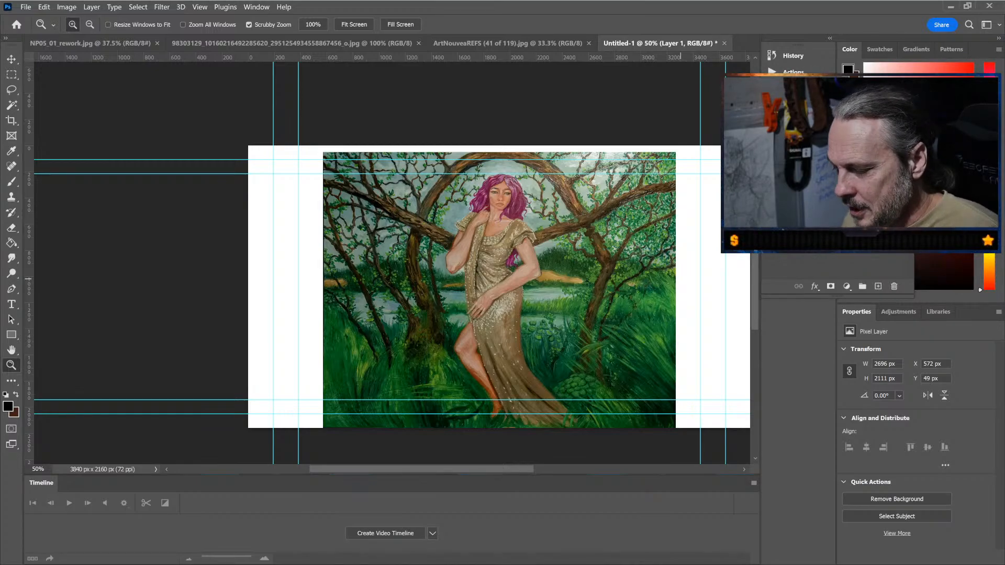
pyautogui.hotkey('ctrl', '+')
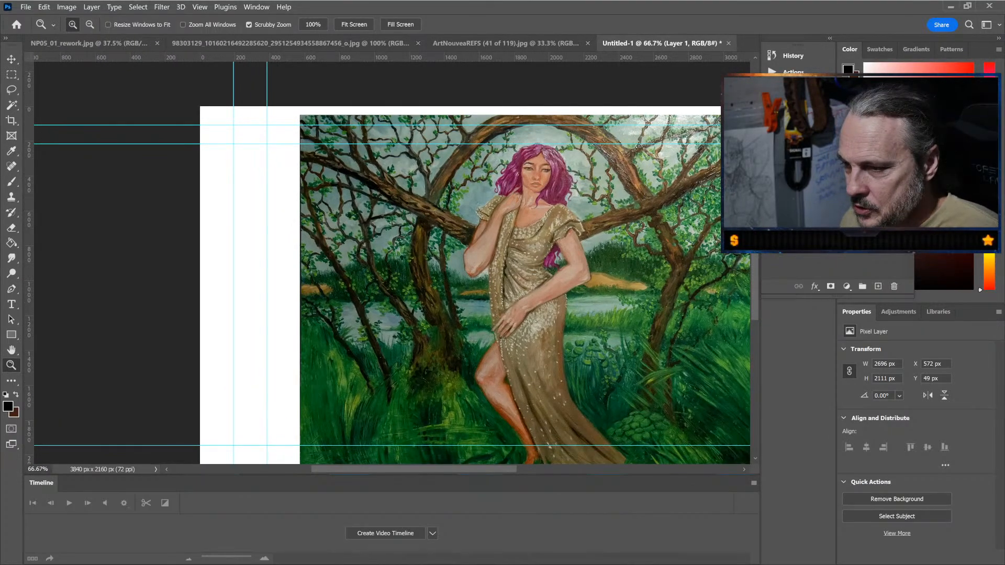
pyautogui.hscroll(5, 396, 264)
pyautogui.scroll(-2, 397, 263)
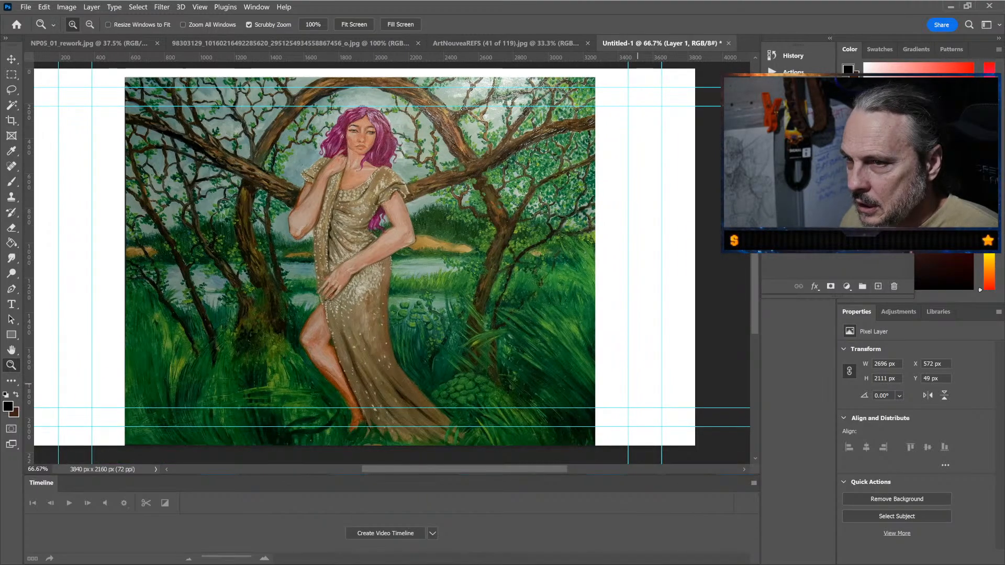
pyautogui.hscroll(-3, 396, 263)
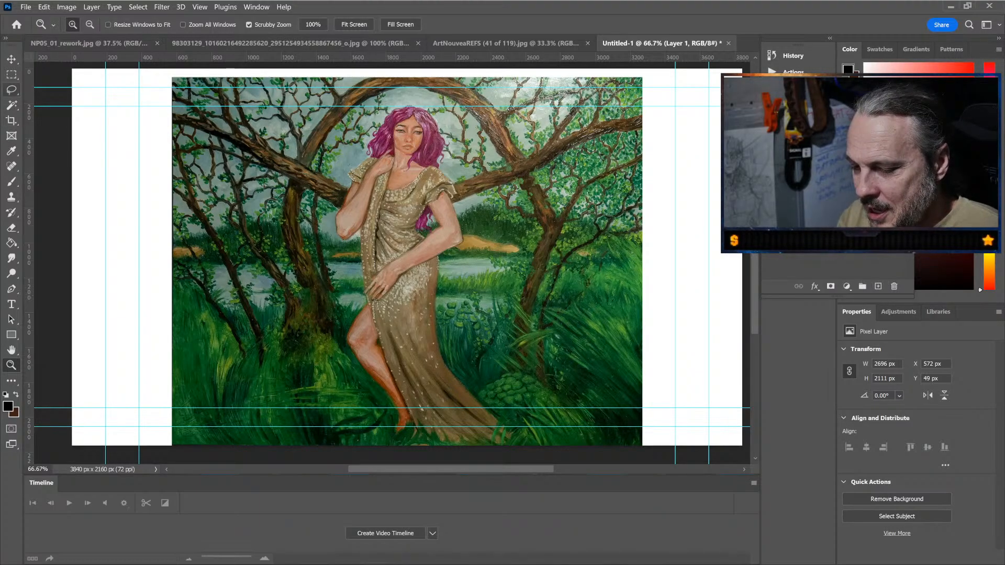
# Step: Lasso the painting's lower part, from the wavy distant tree line to the bottom edge, and copy it onto a new layer
pyautogui.click(12, 89)
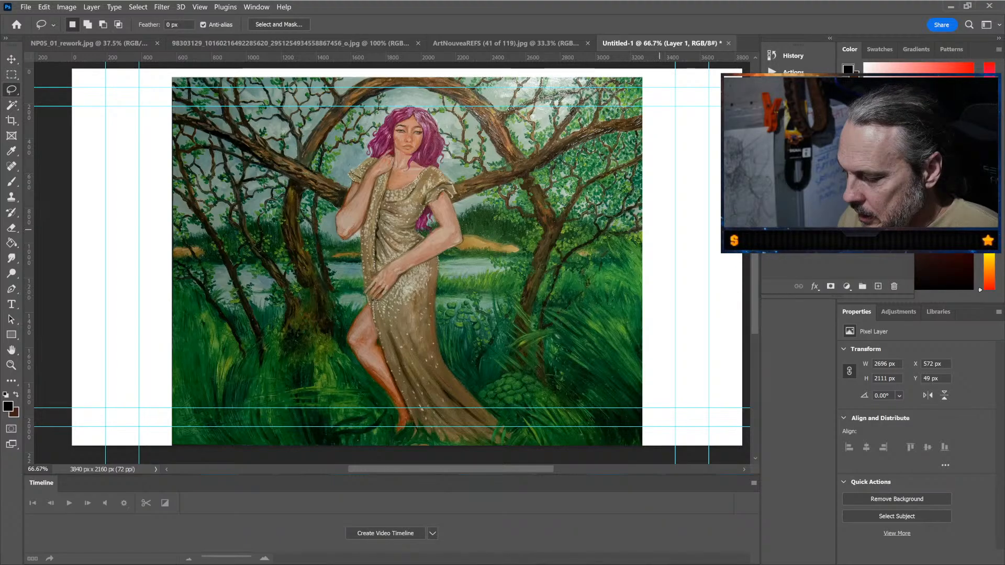
pyautogui.moveTo(662, 221)
pyautogui.mouseDown()
pyautogui.moveTo(620, 230)
pyautogui.moveTo(516, 197)
pyautogui.moveTo(419, 230)
pyautogui.moveTo(333, 240)
pyautogui.moveTo(244, 211)
pyautogui.moveTo(185, 234)
pyautogui.moveTo(106, 236)
pyautogui.moveTo(83, 246)
pyautogui.moveTo(88, 417)
pyautogui.moveTo(104, 444)
pyautogui.moveTo(641, 445)
pyautogui.moveTo(699, 407)
pyautogui.moveTo(708, 302)
pyautogui.moveTo(686, 241)
pyautogui.moveTo(660, 221)
pyautogui.mouseUp()
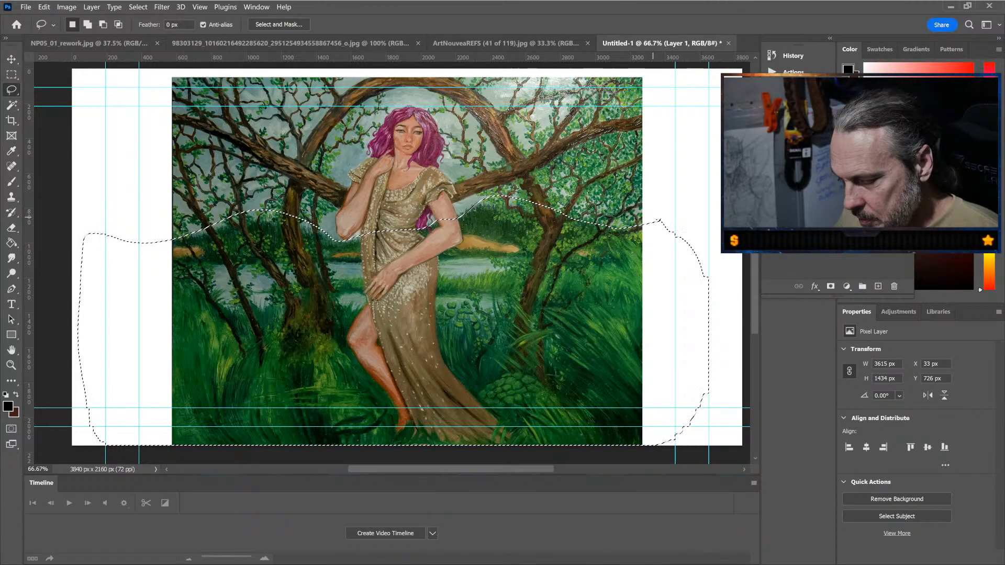
pyautogui.hotkey('ctrl', 'c')
pyautogui.hotkey('ctrl', 'v')
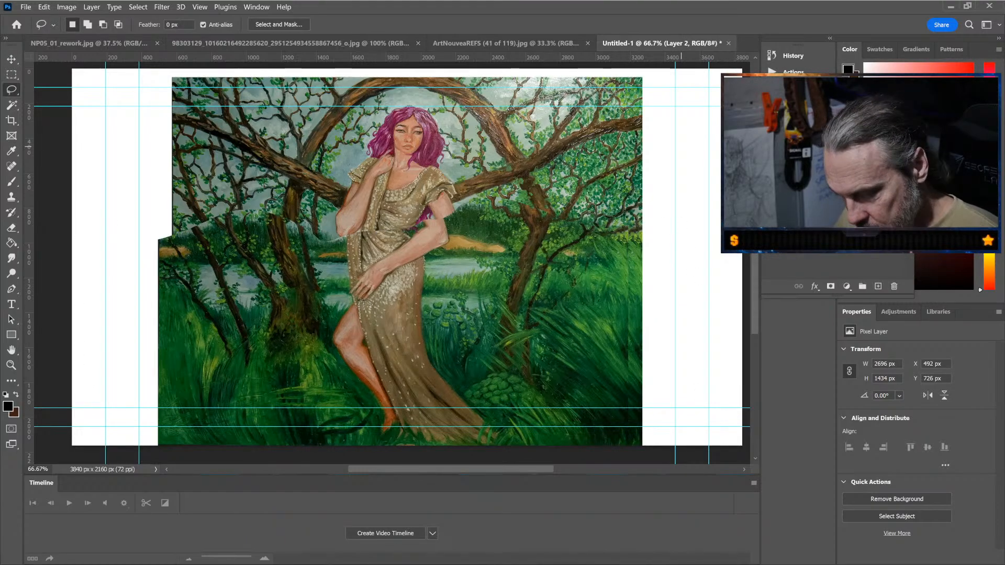
pyautogui.press('v')
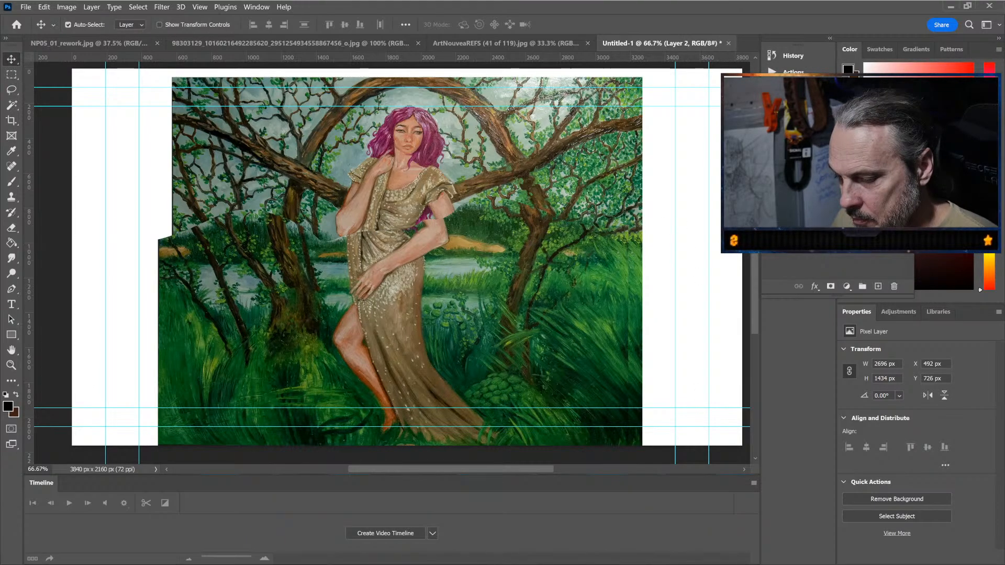
# Step: Line up the copied lower-painting layer with the original at X 572 px and hide the full painting layer
pyautogui.moveTo(253, 255); pyautogui.dragTo(267, 255)
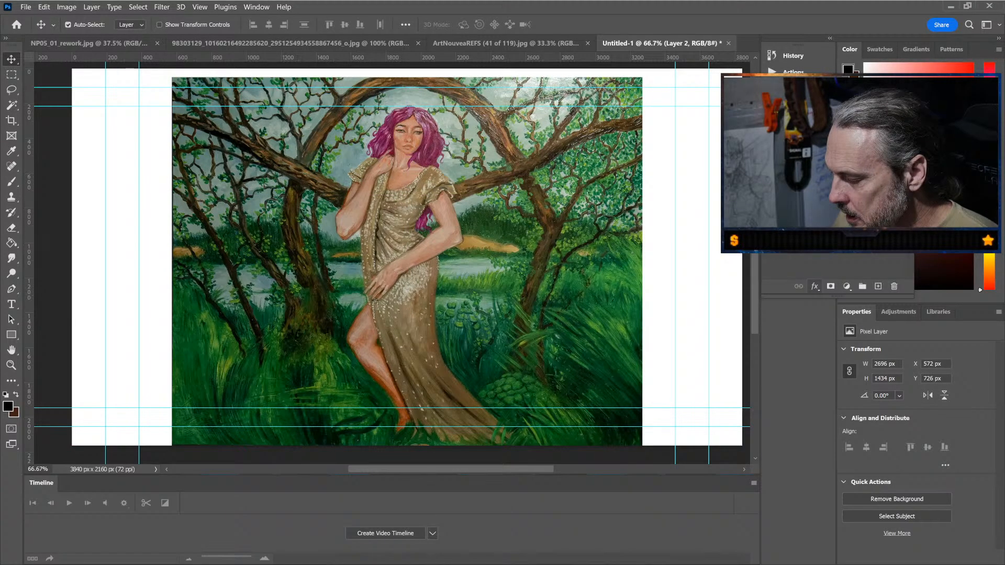
pyautogui.click(770, 194)
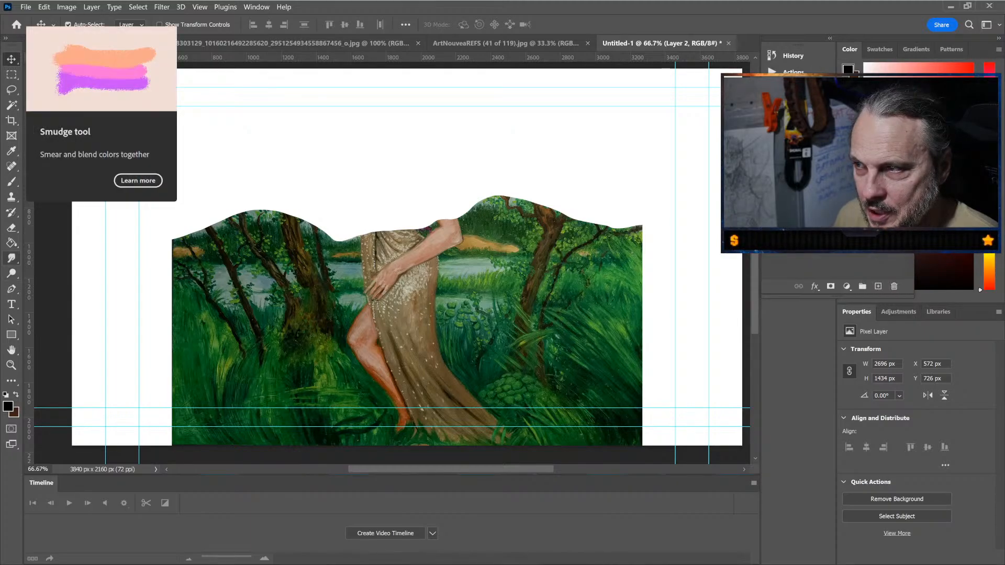
# Step: Smudge the lake water across the figure's waist and forearm at 68% strength
pyautogui.click(11, 258)
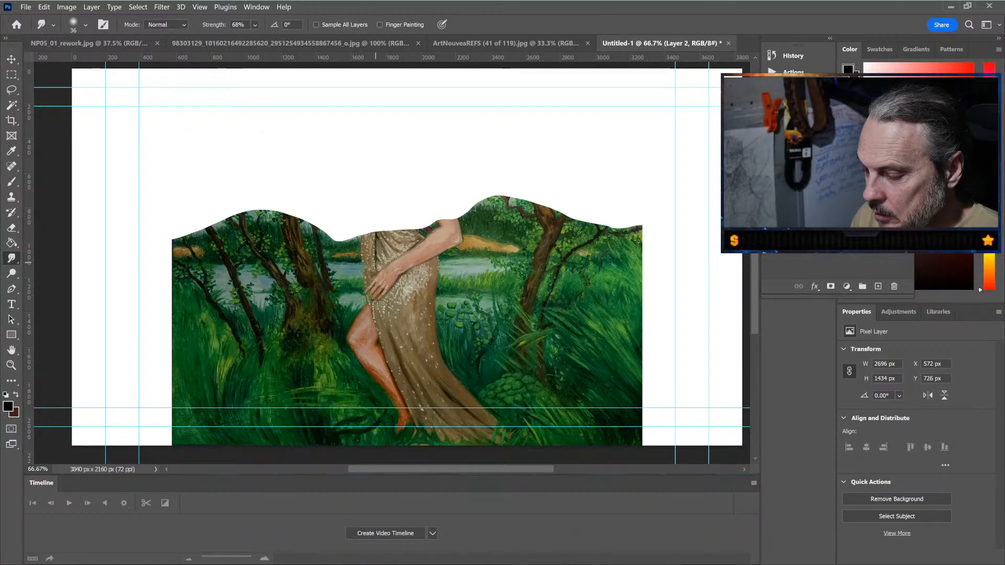
pyautogui.moveTo(388, 264); pyautogui.dragTo(373, 274)
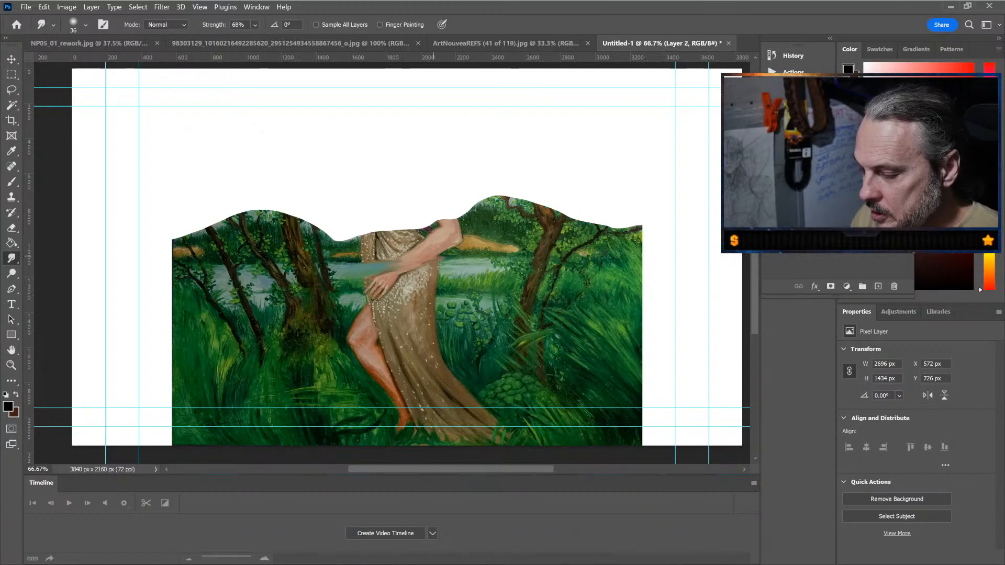
pyautogui.moveTo(442, 264); pyautogui.dragTo(380, 273)
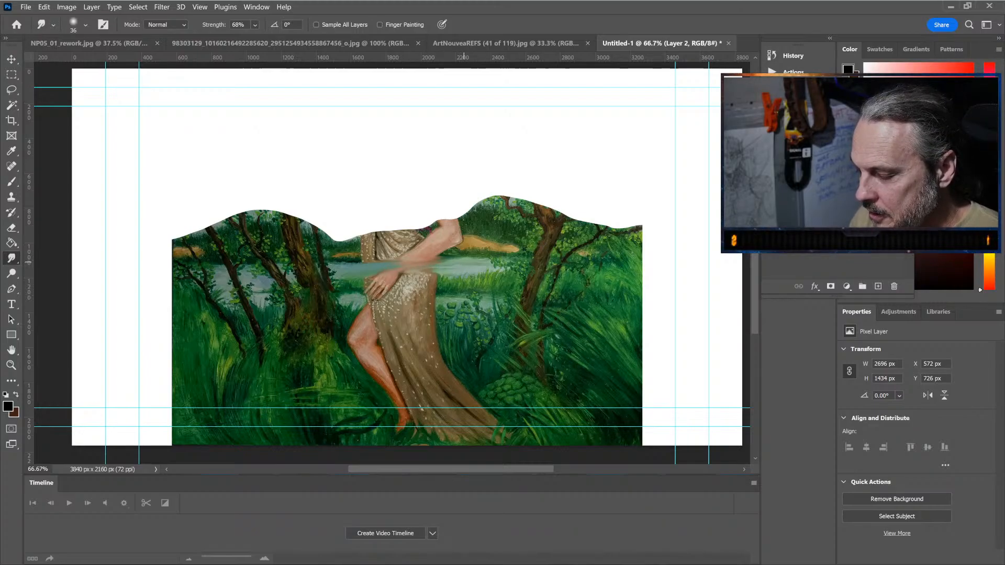
pyautogui.moveTo(462, 259); pyautogui.dragTo(428, 261)
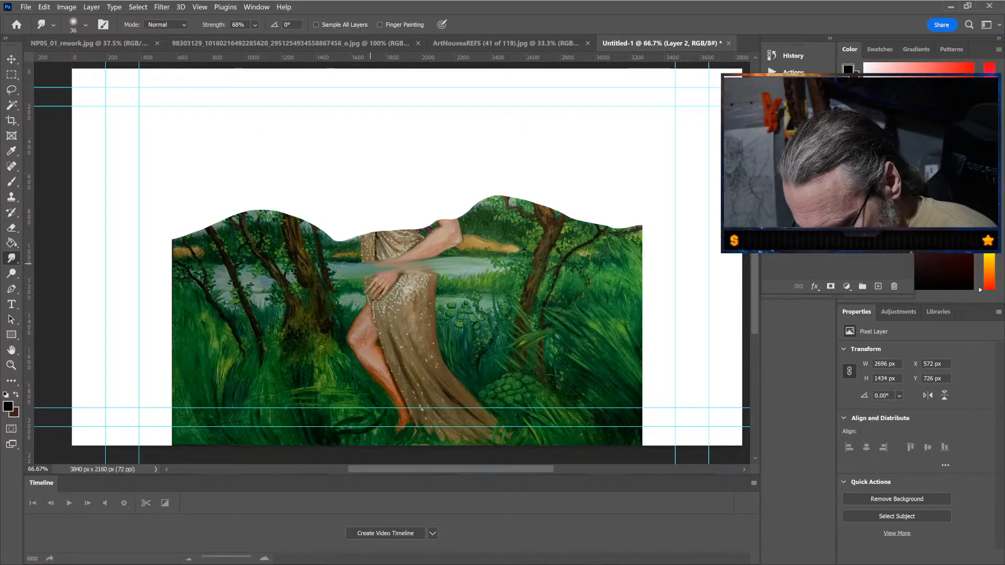
# Step: Smudge the distant green hills and sandy bank across the figure's torso and elbow
pyautogui.hotkey('ctrl', '+')
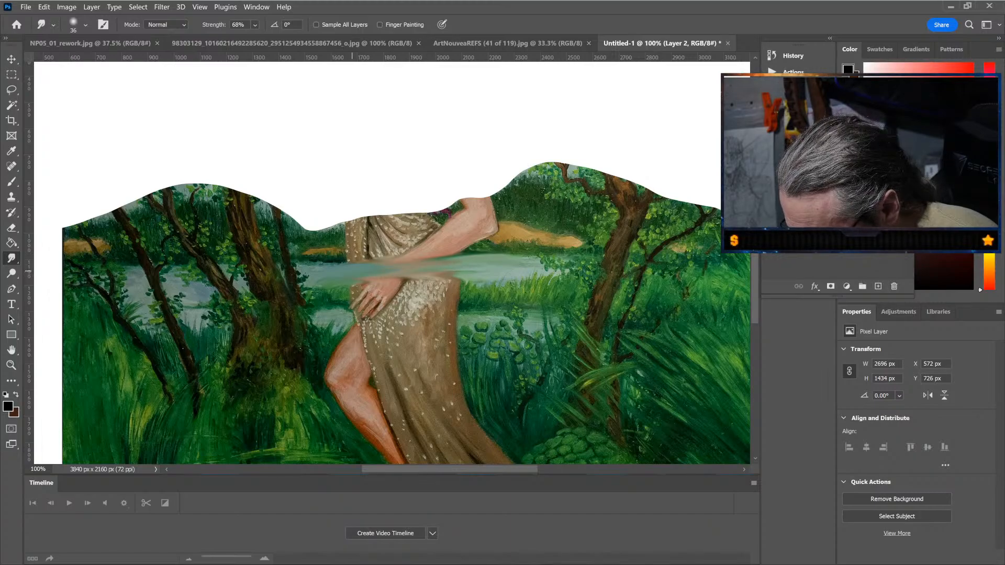
pyautogui.moveTo(353, 236)
pyautogui.mouseDown()
pyautogui.moveTo(345, 229)
pyautogui.moveTo(365, 235)
pyautogui.mouseUp()
pyautogui.moveTo(441, 214); pyautogui.dragTo(370, 229)
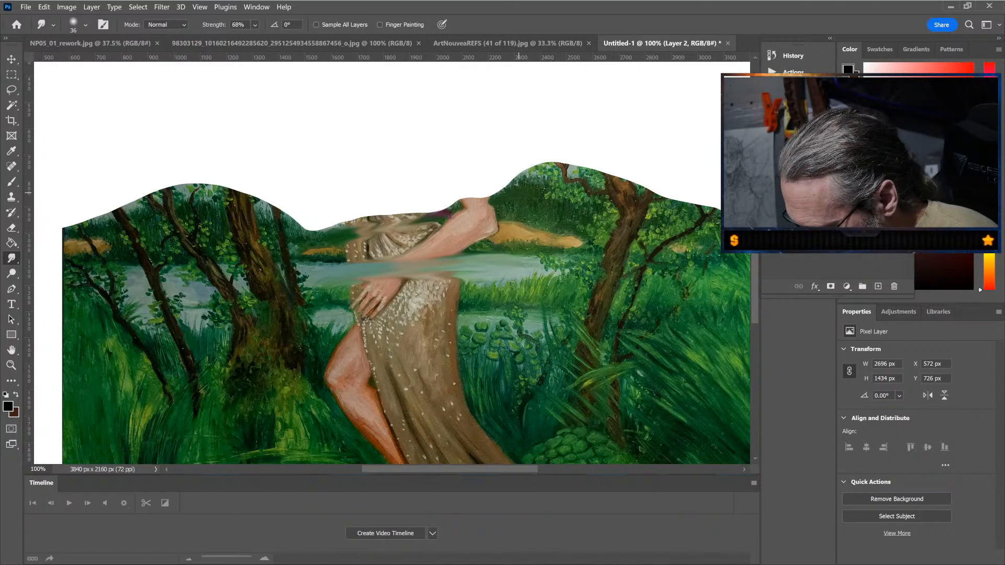
pyautogui.moveTo(518, 192)
pyautogui.mouseDown()
pyautogui.moveTo(460, 210)
pyautogui.moveTo(492, 212)
pyautogui.moveTo(434, 225)
pyautogui.moveTo(471, 214)
pyautogui.moveTo(430, 225)
pyautogui.moveTo(471, 204)
pyautogui.moveTo(339, 233)
pyautogui.moveTo(471, 217)
pyautogui.moveTo(366, 233)
pyautogui.moveTo(521, 225)
pyautogui.moveTo(411, 246)
pyautogui.moveTo(495, 228)
pyautogui.moveTo(404, 236)
pyautogui.mouseUp()
pyautogui.moveTo(338, 251); pyautogui.dragTo(414, 244)
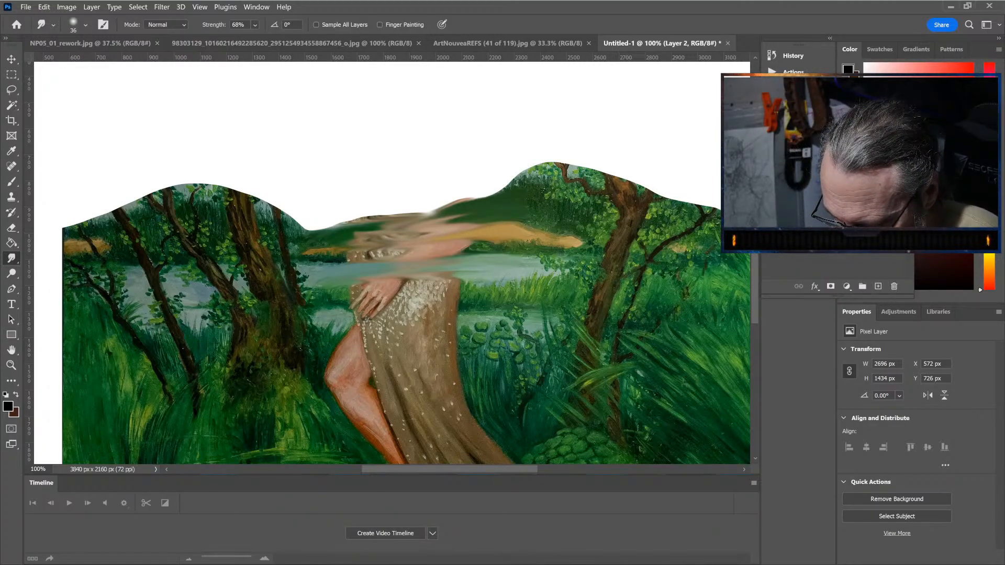
# Step: Sample an ochre colour and brush the sandy bank across the figure's torso with a 37 px brush at 85% opacity
pyautogui.press('i')
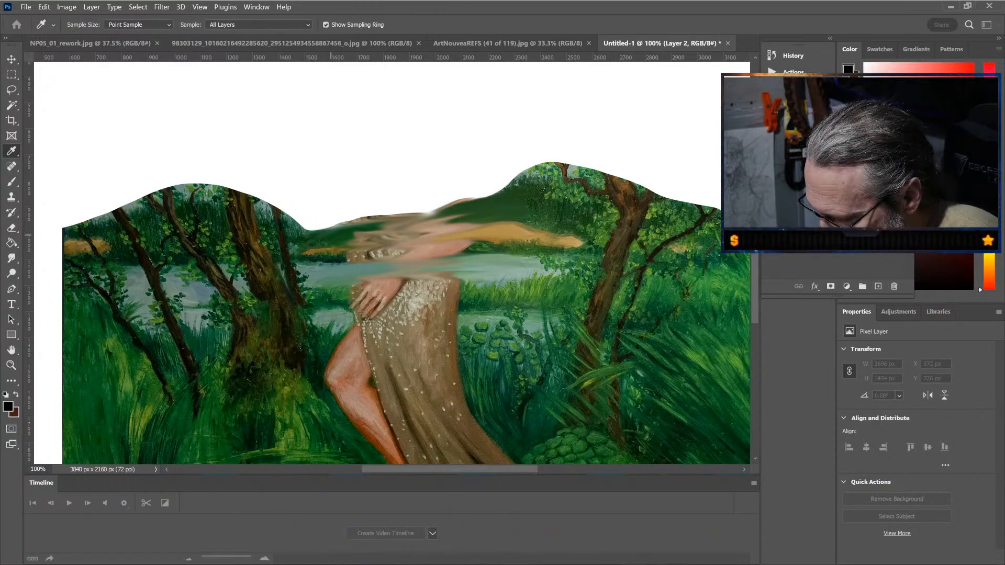
pyautogui.click(633, 63)
pyautogui.click(11, 181)
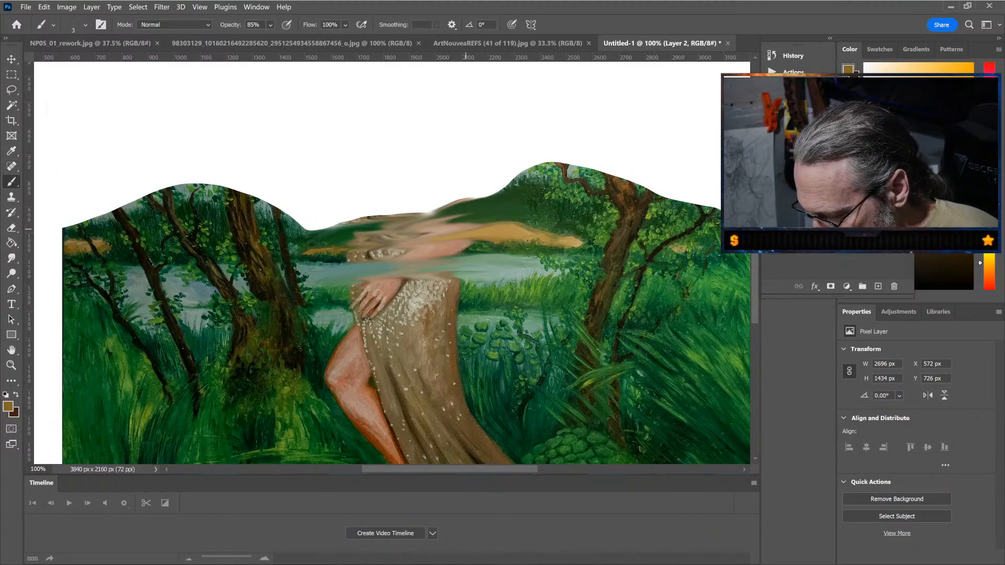
pyautogui.moveTo(474, 233)
pyautogui.mouseDown()
pyautogui.moveTo(444, 234)
pyautogui.moveTo(469, 234)
pyautogui.moveTo(346, 240)
pyautogui.moveTo(495, 238)
pyautogui.mouseUp()
pyautogui.moveTo(396, 238); pyautogui.dragTo(355, 243)
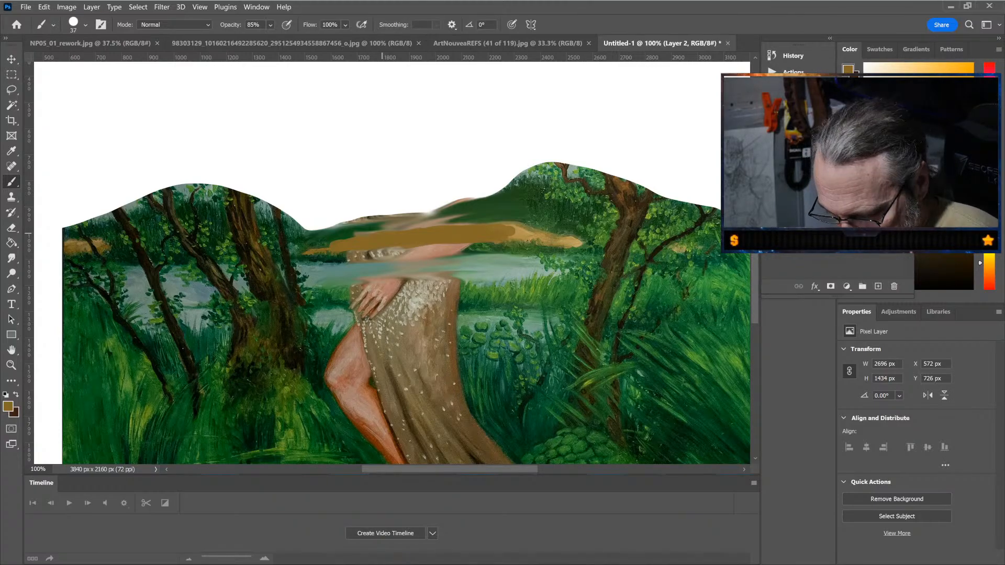
# Step: Clone lake water and reeds over the figure's hand and hips with a 111 px Clone Stamp at 100% opacity
pyautogui.press('s')
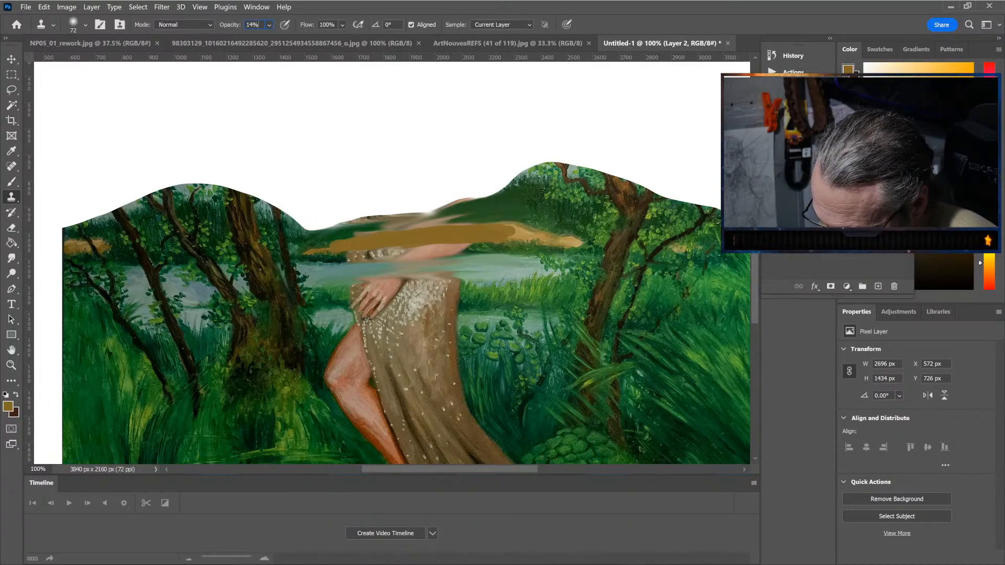
pyautogui.press('0')
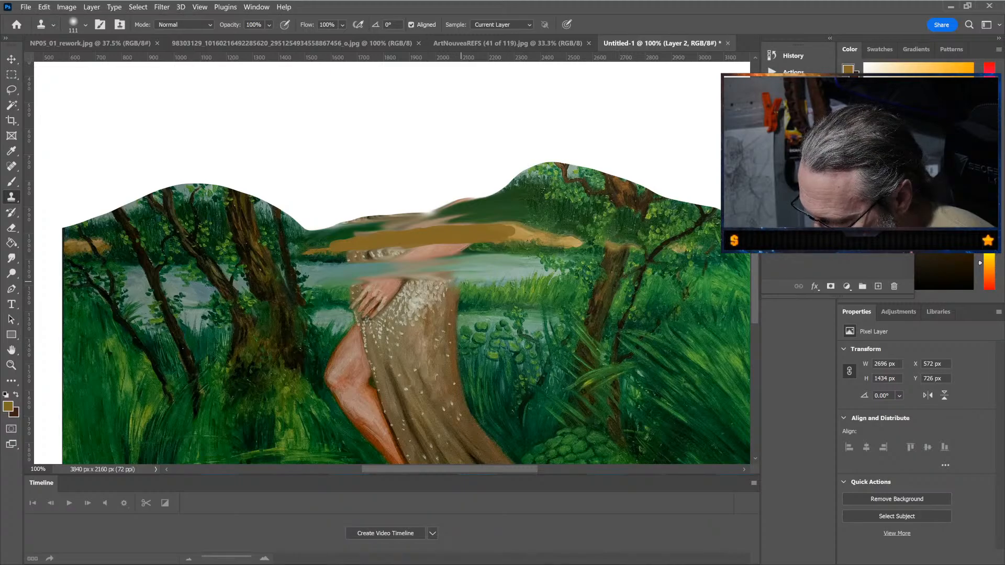
pyautogui.moveTo(452, 310)
pyautogui.mouseDown()
pyautogui.moveTo(452, 274)
pyautogui.moveTo(435, 306)
pyautogui.moveTo(439, 270)
pyautogui.moveTo(421, 312)
pyautogui.moveTo(406, 285)
pyautogui.moveTo(387, 298)
pyautogui.moveTo(389, 274)
pyautogui.moveTo(346, 306)
pyautogui.mouseUp()
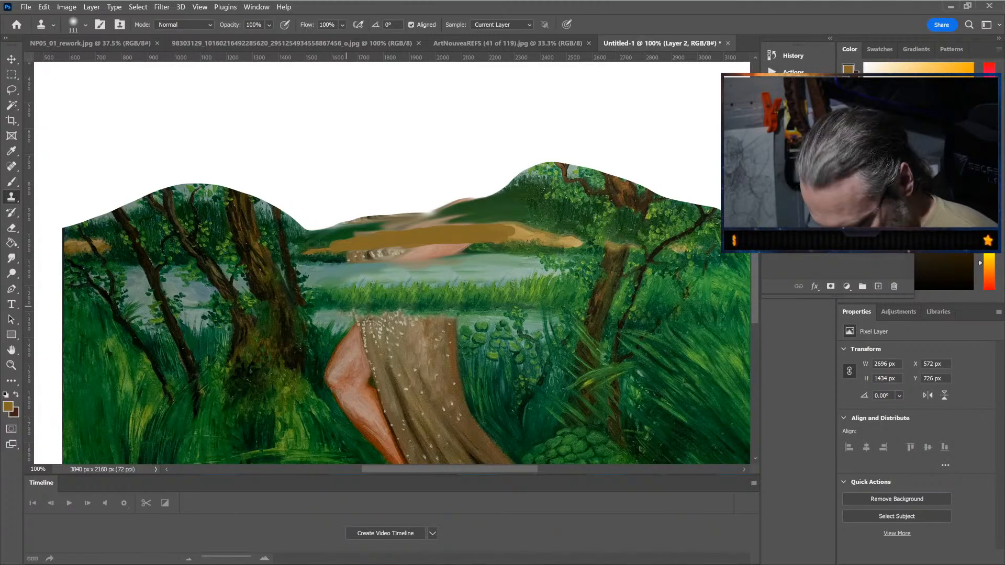
# Step: Clone foliage over the middle of the right-hand tree trunk and grass over the leftmost thin tree's lower trunk
pyautogui.moveTo(657, 289)
pyautogui.mouseDown()
pyautogui.moveTo(628, 304)
pyautogui.moveTo(636, 275)
pyautogui.moveTo(611, 295)
pyautogui.moveTo(610, 272)
pyautogui.moveTo(646, 285)
pyautogui.mouseUp()
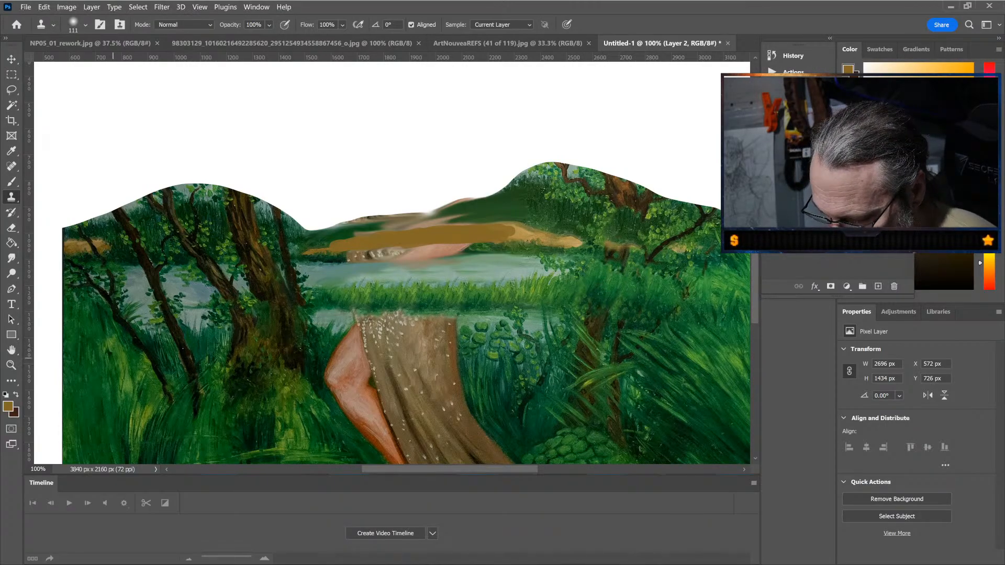
pyautogui.moveTo(112, 346)
pyautogui.mouseDown()
pyautogui.moveTo(131, 335)
pyautogui.moveTo(141, 342)
pyautogui.moveTo(146, 369)
pyautogui.moveTo(127, 363)
pyautogui.mouseUp()
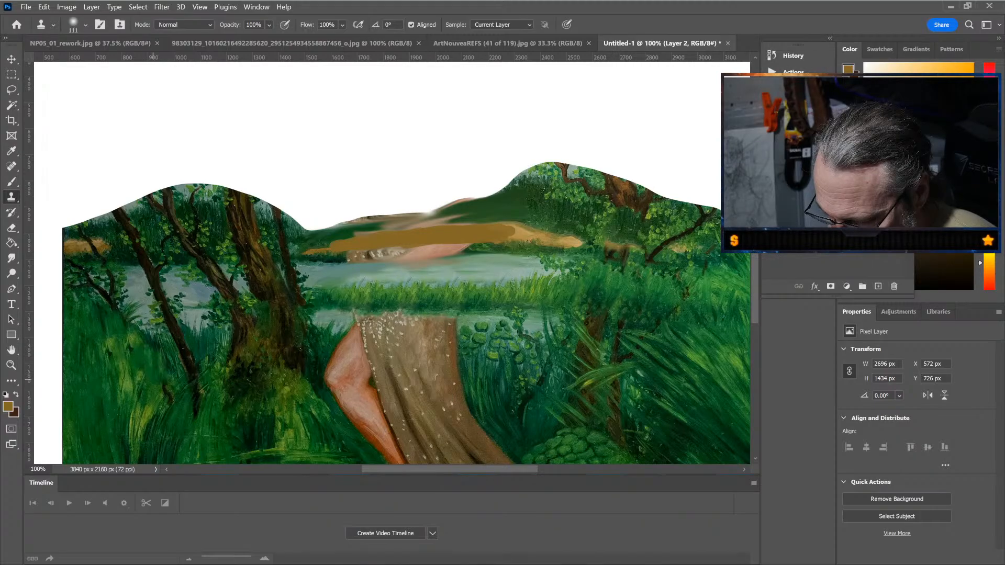
pyautogui.moveTo(153, 387)
pyautogui.mouseDown()
pyautogui.moveTo(151, 413)
pyautogui.moveTo(97, 406)
pyautogui.mouseUp()
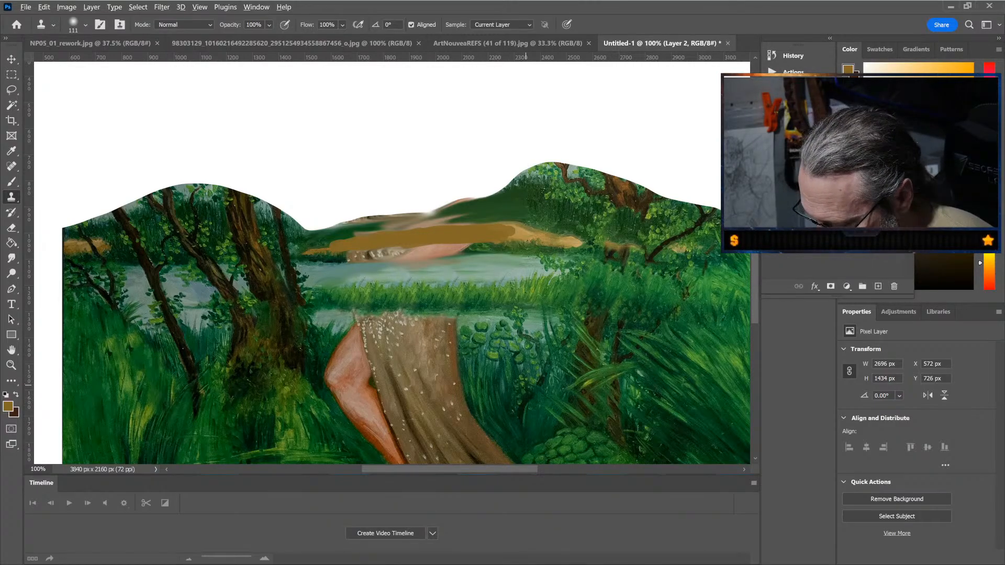
# Step: Clone the dark grass and leafy plants over the right side of the figure's skirt, working inward
pyautogui.moveTo(461, 374)
pyautogui.mouseDown()
pyautogui.moveTo(466, 419)
pyautogui.moveTo(500, 457)
pyautogui.mouseUp()
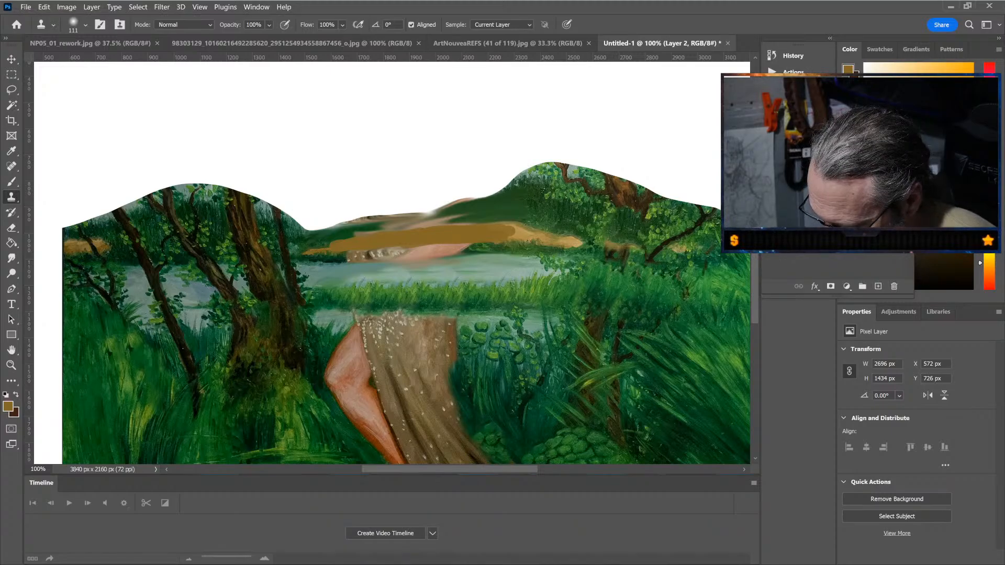
pyautogui.moveTo(460, 319)
pyautogui.mouseDown()
pyautogui.moveTo(445, 371)
pyautogui.moveTo(486, 463)
pyautogui.mouseUp()
pyautogui.moveTo(434, 316)
pyautogui.mouseDown()
pyautogui.moveTo(430, 398)
pyautogui.moveTo(471, 461)
pyautogui.moveTo(469, 437)
pyautogui.mouseUp()
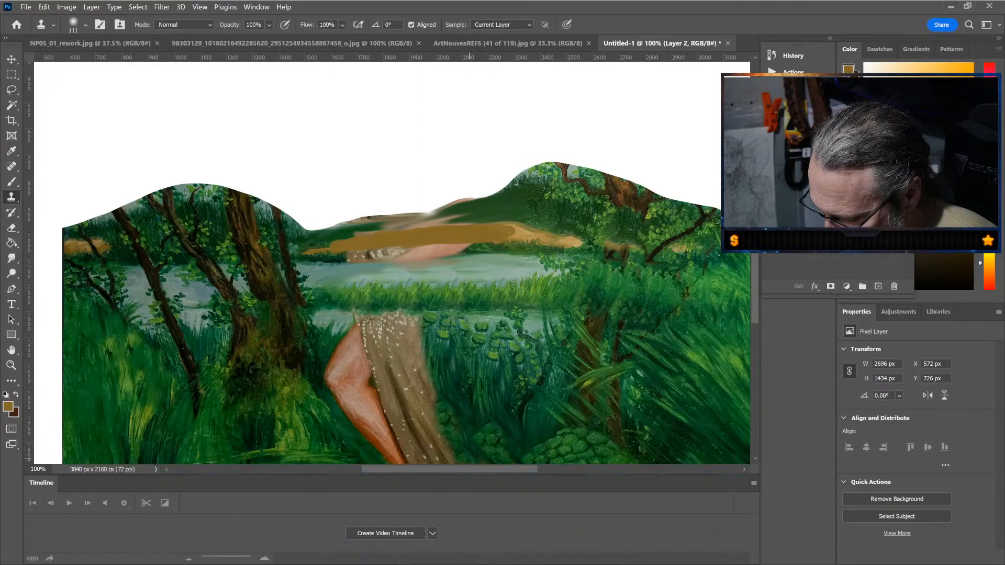
pyautogui.moveTo(461, 373); pyautogui.dragTo(437, 460)
pyautogui.moveTo(435, 311)
pyautogui.mouseDown()
pyautogui.moveTo(421, 335)
pyautogui.moveTo(427, 442)
pyautogui.mouseUp()
pyautogui.moveTo(435, 380); pyautogui.dragTo(422, 451)
pyautogui.moveTo(414, 391)
pyautogui.mouseDown()
pyautogui.moveTo(402, 446)
pyautogui.moveTo(425, 463)
pyautogui.moveTo(398, 461)
pyautogui.mouseUp()
pyautogui.moveTo(411, 427); pyautogui.dragTo(416, 443)
# Step: Clone grass over the figure's bare leg and the left edge of the skirt
pyautogui.moveTo(369, 405)
pyautogui.mouseDown()
pyautogui.moveTo(356, 448)
pyautogui.moveTo(388, 459)
pyautogui.mouseUp()
pyautogui.moveTo(320, 382)
pyautogui.mouseDown()
pyautogui.moveTo(382, 423)
pyautogui.moveTo(336, 392)
pyautogui.mouseUp()
pyautogui.click(342, 355)
pyautogui.moveTo(341, 355)
pyautogui.mouseDown()
pyautogui.moveTo(388, 404)
pyautogui.moveTo(372, 347)
pyautogui.moveTo(382, 379)
pyautogui.mouseUp()
pyautogui.moveTo(340, 314); pyautogui.dragTo(376, 364)
# Step: Clone grass and reeds over the remaining strip and sequined top of the skirt
pyautogui.moveTo(374, 319); pyautogui.dragTo(408, 432)
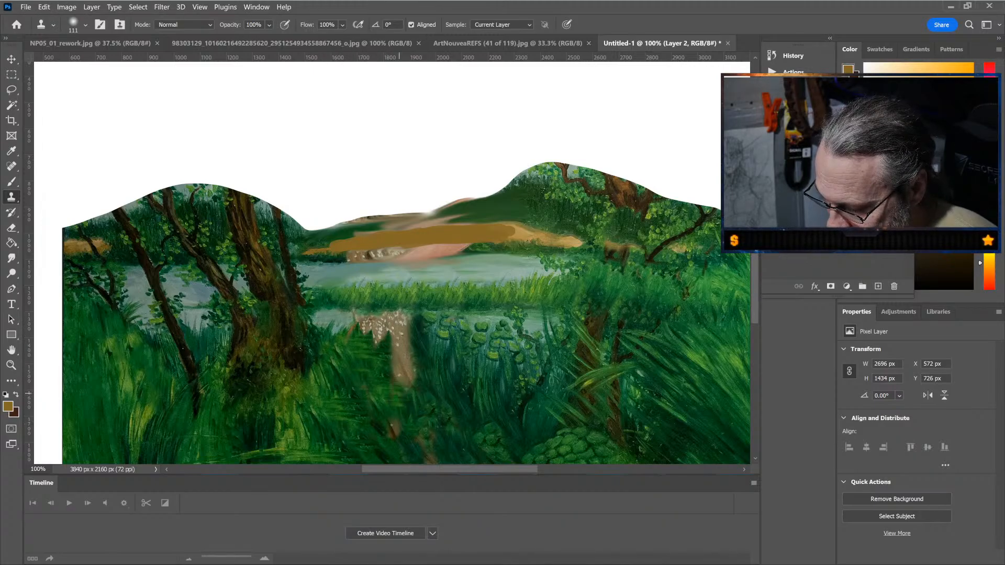
pyautogui.moveTo(398, 380); pyautogui.dragTo(397, 440)
pyautogui.moveTo(412, 398)
pyautogui.mouseDown()
pyautogui.moveTo(406, 356)
pyautogui.moveTo(380, 371)
pyautogui.mouseUp()
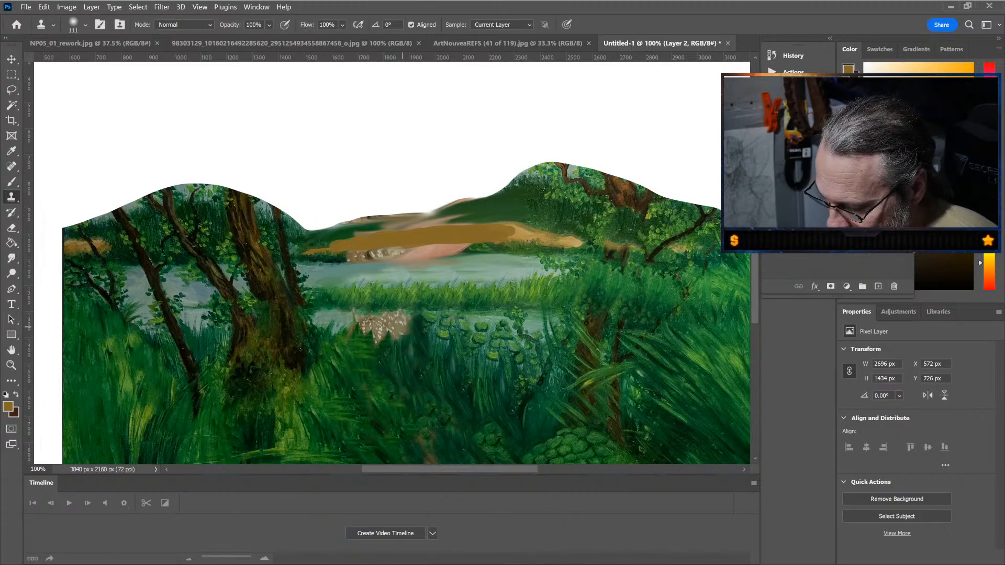
pyautogui.moveTo(403, 325)
pyautogui.mouseDown()
pyautogui.moveTo(369, 314)
pyautogui.moveTo(353, 339)
pyautogui.moveTo(361, 319)
pyautogui.moveTo(433, 314)
pyautogui.mouseUp()
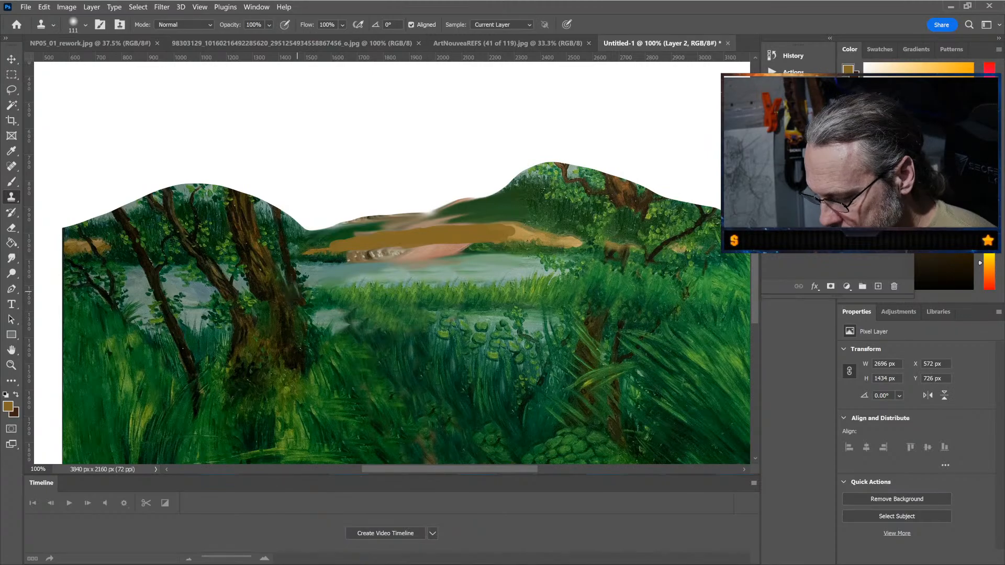
# Step: Clone foliage over the right-hand tree's remaining lower trunk and grass over the base of the thin slanted trunk on the left
pyautogui.press('alt')
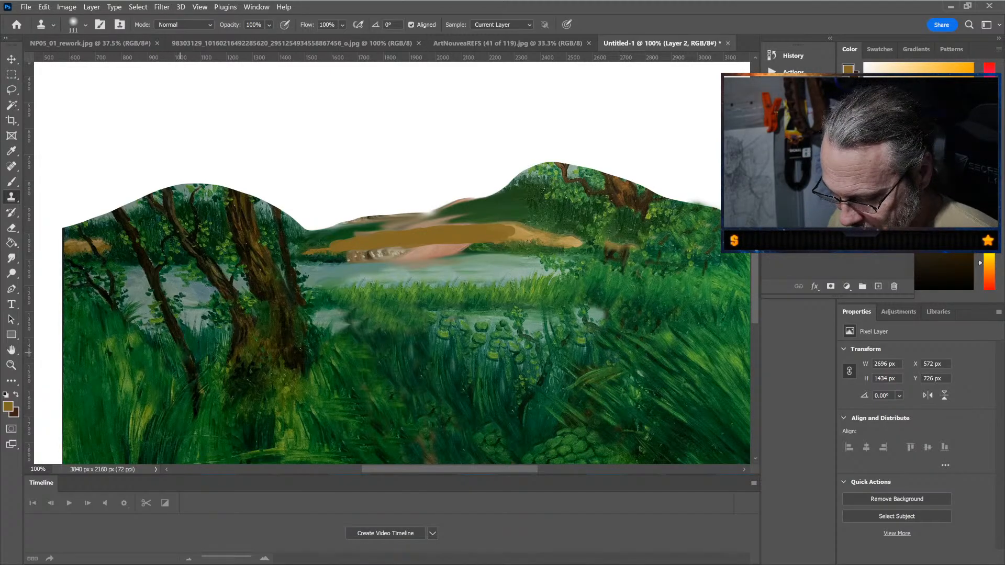
pyautogui.click(187, 325)
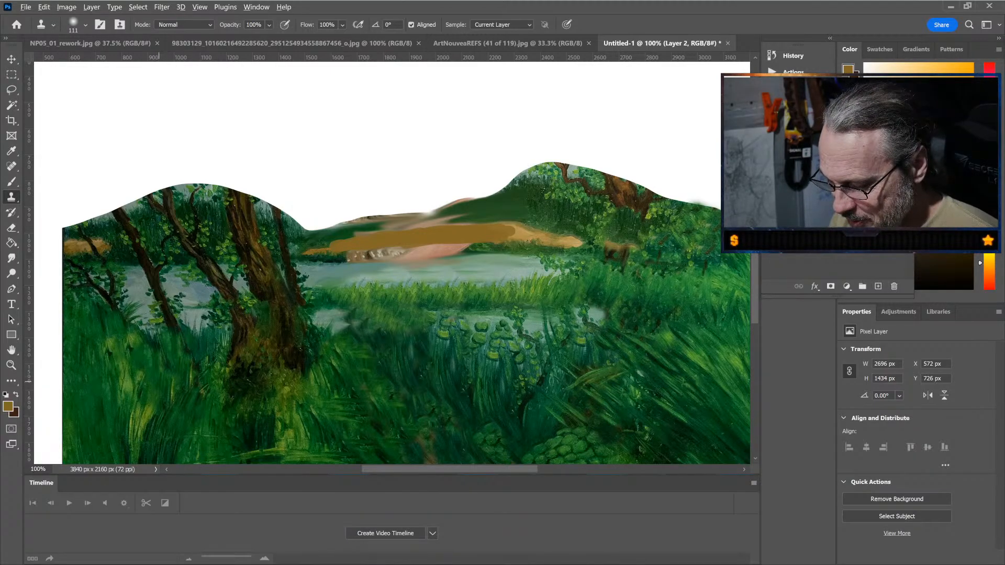
pyautogui.moveTo(184, 343); pyautogui.dragTo(191, 386)
# Step: Clone the neighbouring grass over the base and roots of the thick tree on the left
pyautogui.keyDown('alt'); pyautogui.click(337, 343); pyautogui.keyUp('alt')
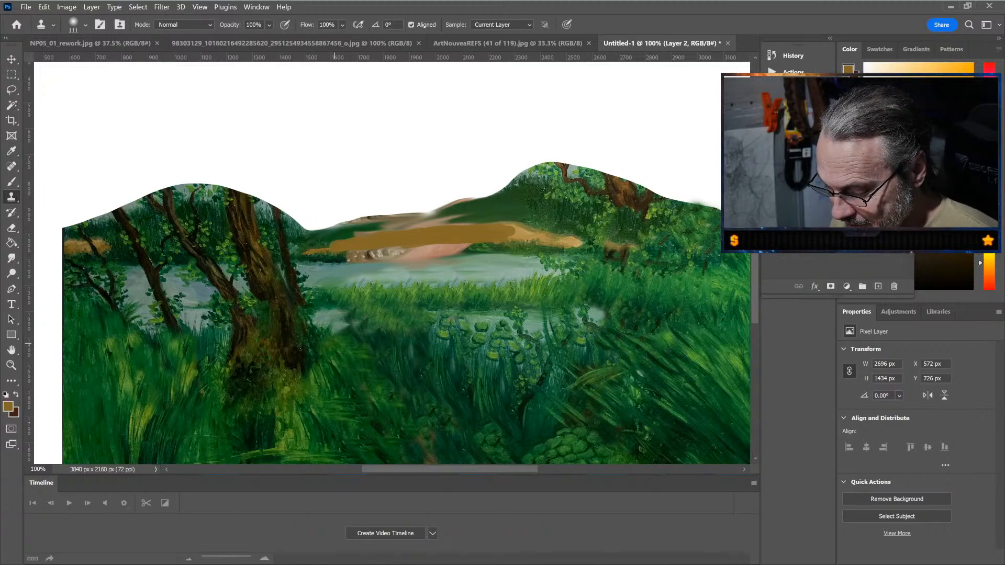
pyautogui.moveTo(303, 342)
pyautogui.mouseDown()
pyautogui.moveTo(283, 364)
pyautogui.moveTo(278, 337)
pyautogui.mouseUp()
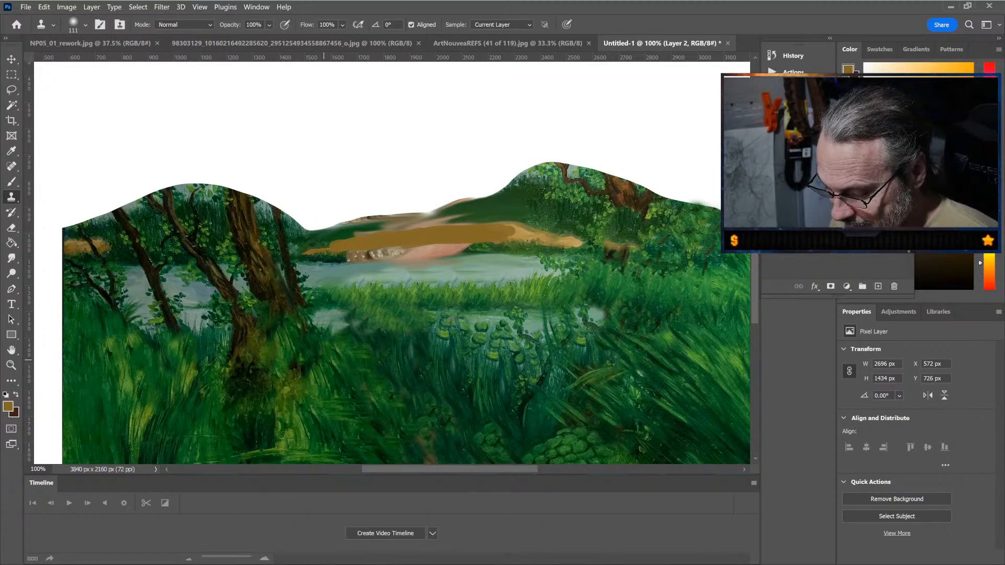
pyautogui.keyDown('alt'); pyautogui.click(325, 362); pyautogui.keyUp('alt')
pyautogui.moveTo(250, 376)
pyautogui.mouseDown()
pyautogui.moveTo(237, 383)
pyautogui.moveTo(230, 361)
pyautogui.mouseUp()
pyautogui.moveTo(254, 395); pyautogui.dragTo(295, 399)
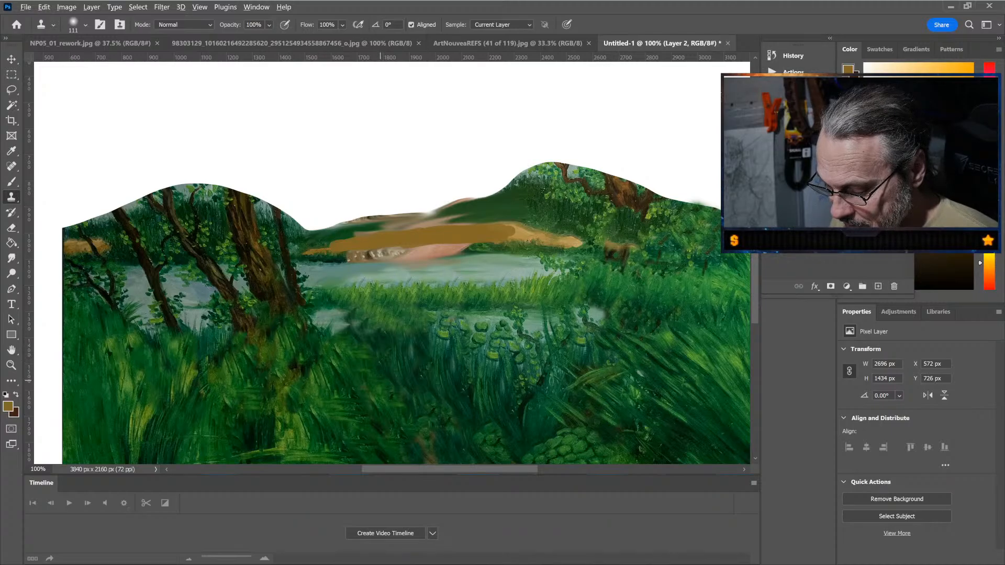
# Step: Clone lake water and reeds over the thick left tree's middle trunk, and foliage over the far-left sandy patch
pyautogui.keyDown('alt'); pyautogui.click(356, 303); pyautogui.keyUp('alt')
pyautogui.moveTo(317, 297)
pyautogui.mouseDown()
pyautogui.moveTo(271, 287)
pyautogui.moveTo(271, 317)
pyautogui.mouseUp()
pyautogui.moveTo(309, 270)
pyautogui.mouseDown()
pyautogui.moveTo(236, 275)
pyautogui.moveTo(209, 314)
pyautogui.mouseUp()
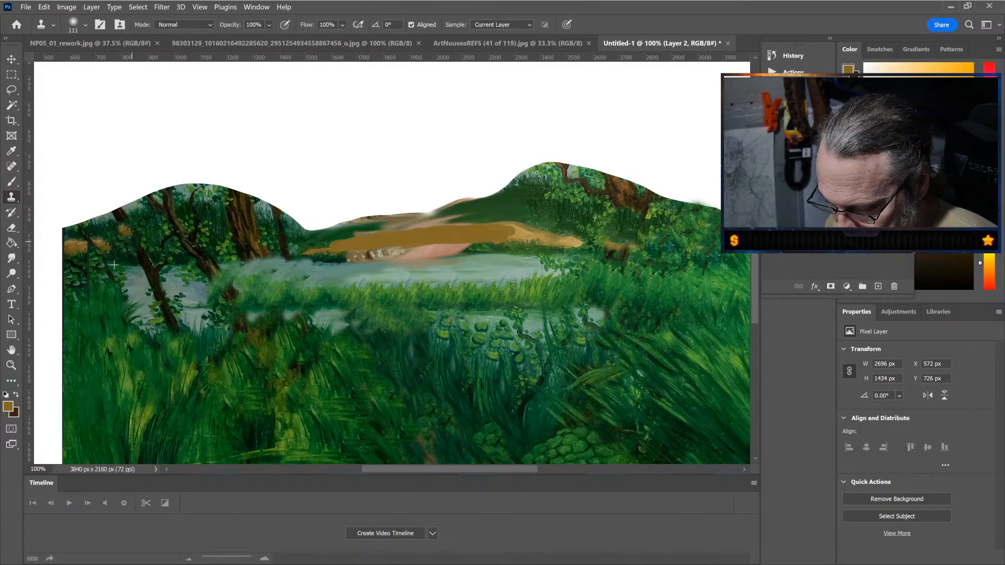
pyautogui.moveTo(143, 220)
pyautogui.mouseDown()
pyautogui.moveTo(100, 244)
pyautogui.moveTo(54, 238)
pyautogui.mouseUp()
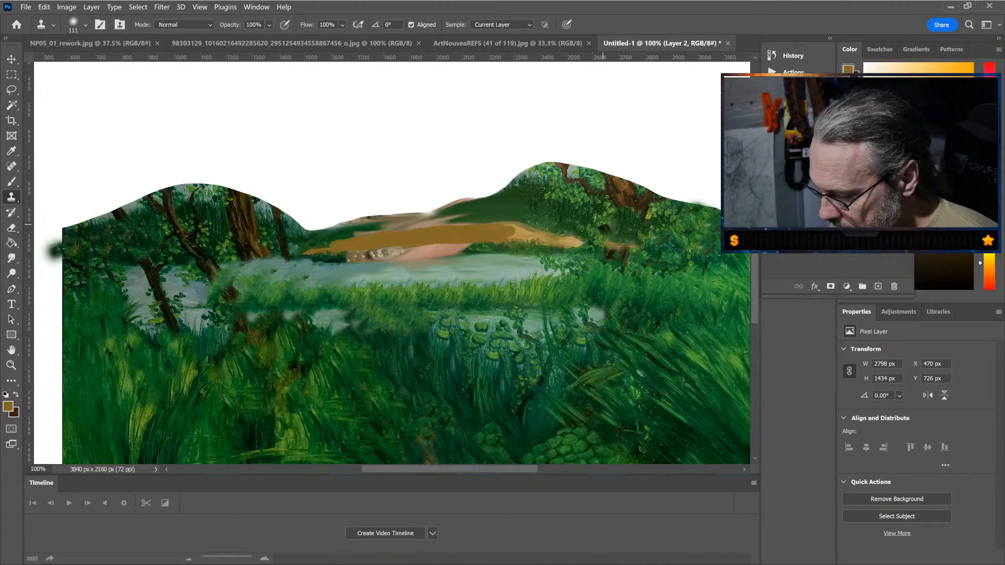
# Step: Clone dark foliage over the ochre band and the leftover torso and arm patches above the lake
pyautogui.moveTo(545, 239)
pyautogui.mouseDown()
pyautogui.moveTo(510, 230)
pyautogui.moveTo(266, 263)
pyautogui.mouseUp()
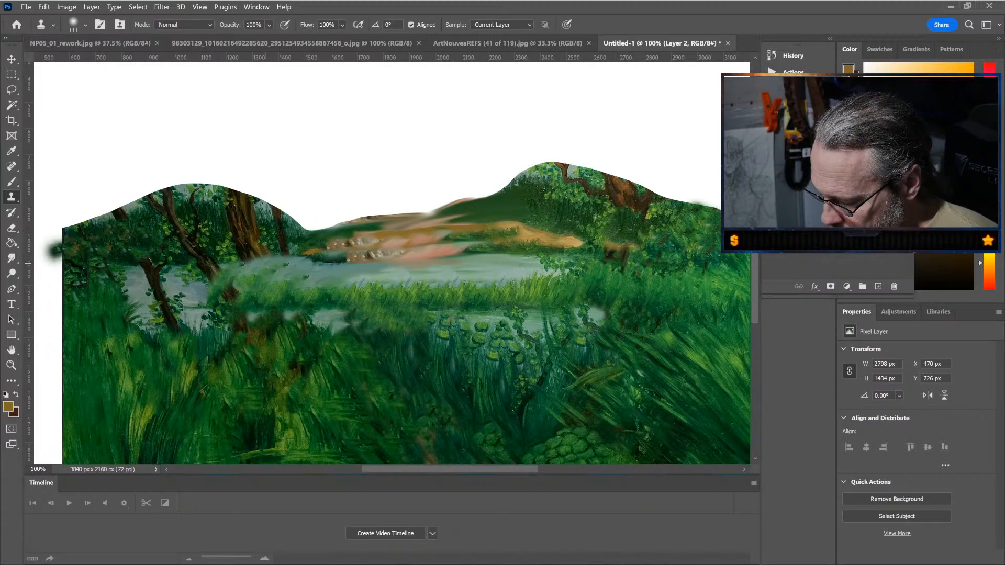
pyautogui.moveTo(346, 255)
pyautogui.mouseDown()
pyautogui.moveTo(308, 252)
pyautogui.moveTo(397, 240)
pyautogui.moveTo(390, 257)
pyautogui.moveTo(478, 241)
pyautogui.moveTo(460, 228)
pyautogui.moveTo(486, 247)
pyautogui.mouseUp()
pyautogui.keyDown('alt'); pyautogui.click(120, 245); pyautogui.keyUp('alt')
pyautogui.click(399, 243)
pyautogui.click(431, 240)
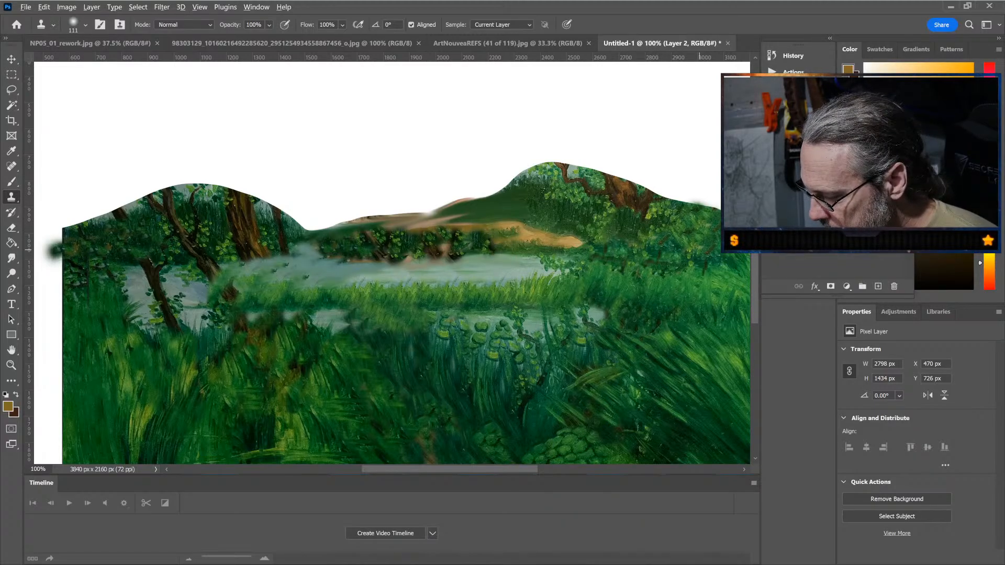
# Step: Clone leafy foliage over the branches on the right-hand hill and the thick trunk on the left-hand hill
pyautogui.moveTo(650, 206); pyautogui.dragTo(547, 167)
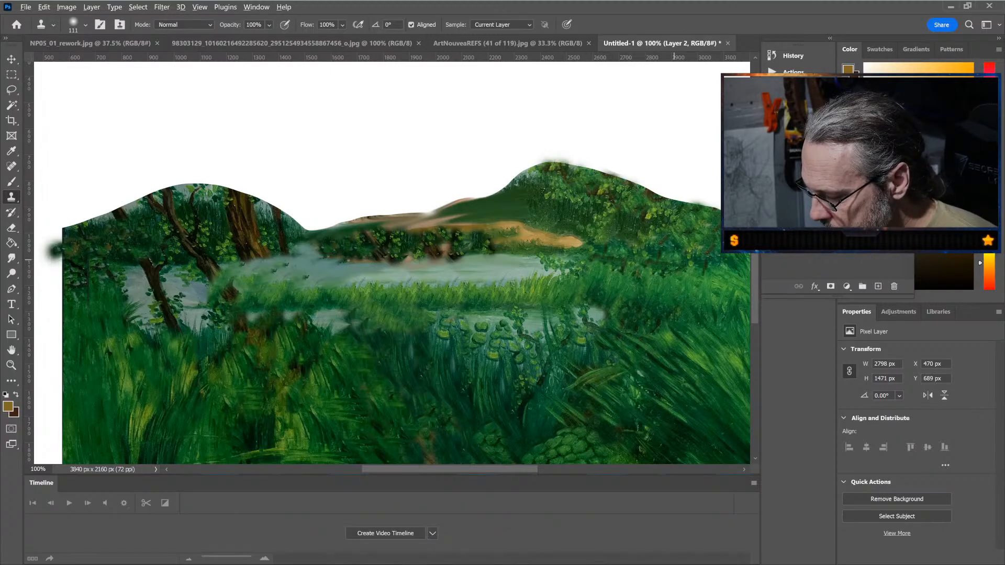
pyautogui.keyDown('alt'); pyautogui.click(674, 260); pyautogui.keyUp('alt')
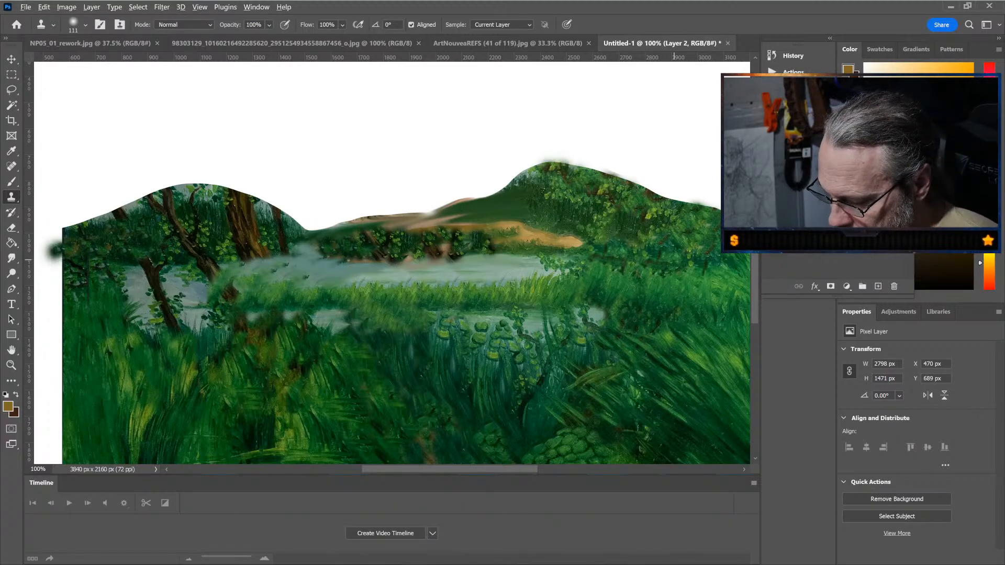
pyautogui.moveTo(257, 244)
pyautogui.mouseDown()
pyautogui.moveTo(250, 249)
pyautogui.moveTo(238, 216)
pyautogui.moveTo(268, 245)
pyautogui.moveTo(301, 236)
pyautogui.mouseUp()
# Step: Clone foliage over the left hill's thin slanted trunks, and lake water over their lower parts and the far shore's dark patches
pyautogui.keyDown('alt'); pyautogui.click(662, 277); pyautogui.keyUp('alt')
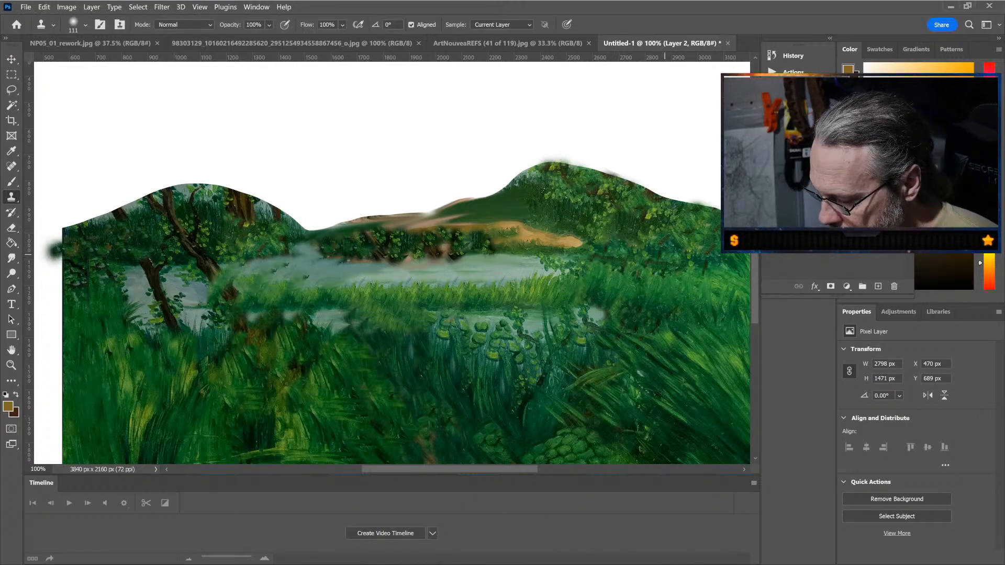
pyautogui.moveTo(204, 257)
pyautogui.mouseDown()
pyautogui.moveTo(182, 238)
pyautogui.moveTo(194, 249)
pyautogui.mouseUp()
pyautogui.keyDown('alt'); pyautogui.click(269, 246); pyautogui.keyUp('alt')
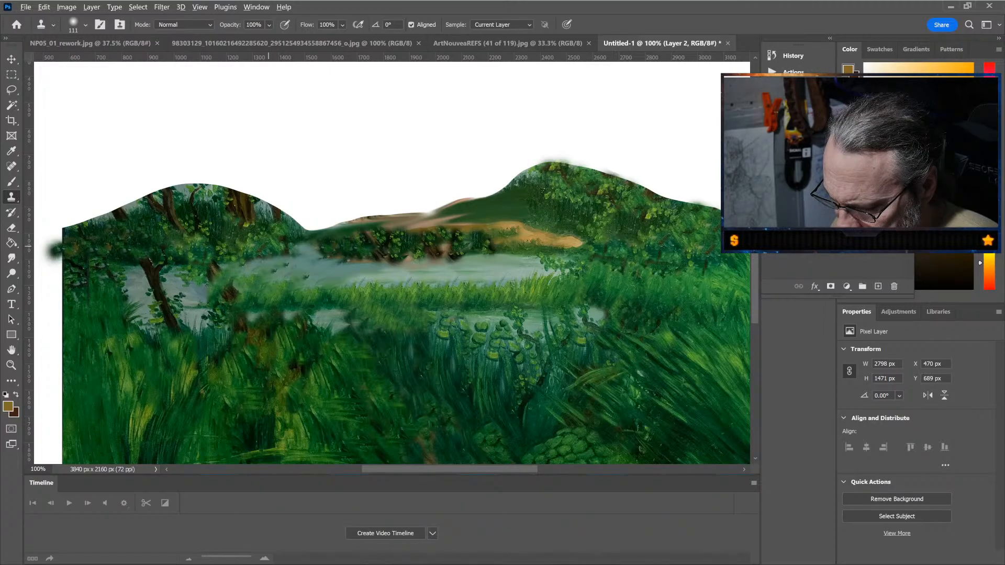
pyautogui.click(154, 249)
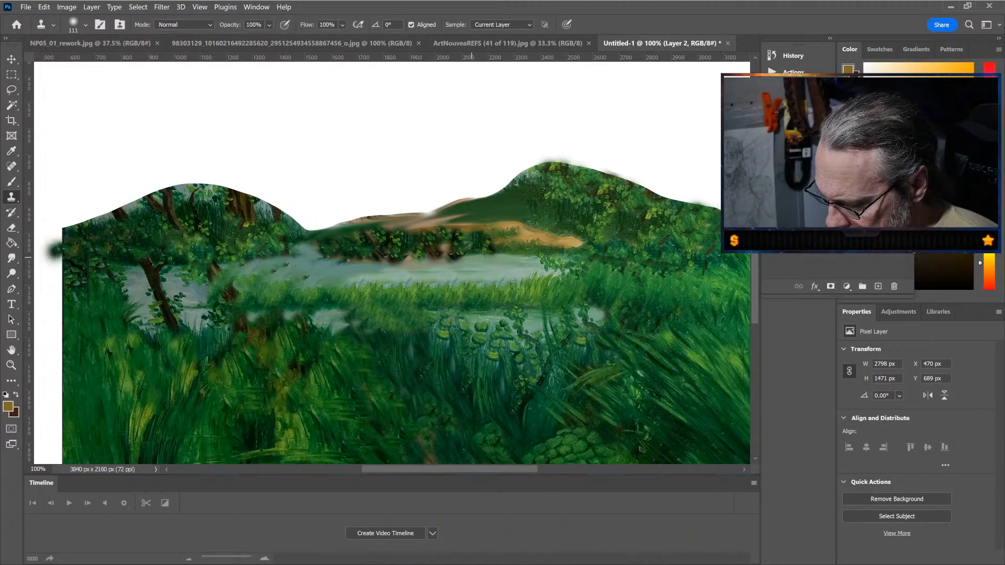
pyautogui.moveTo(152, 272)
pyautogui.mouseDown()
pyautogui.moveTo(160, 294)
pyautogui.moveTo(146, 267)
pyautogui.moveTo(166, 280)
pyautogui.moveTo(214, 267)
pyautogui.moveTo(167, 301)
pyautogui.moveTo(165, 318)
pyautogui.moveTo(221, 329)
pyautogui.mouseUp()
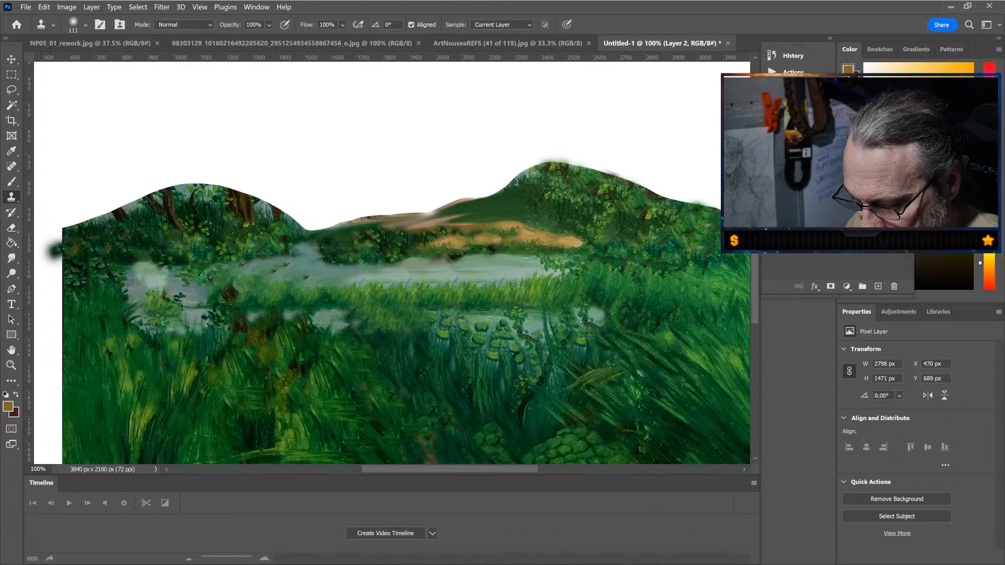
# Step: Smudge the lake's far shoreline at 68% strength into a soft horizontal bank from the left bushes to the right-hand foliage
pyautogui.click(11, 258)
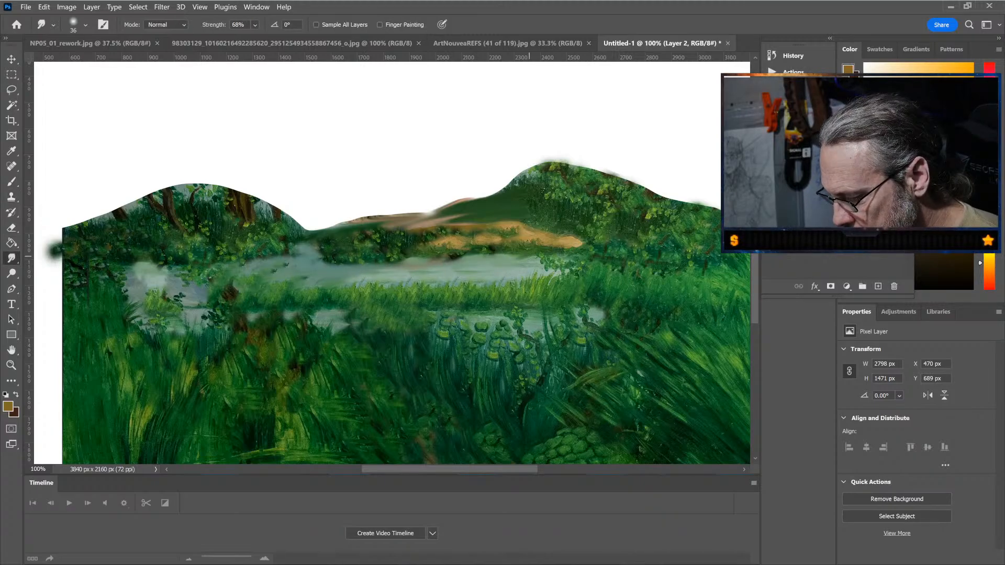
pyautogui.moveTo(463, 261)
pyautogui.mouseDown()
pyautogui.moveTo(325, 264)
pyautogui.moveTo(471, 256)
pyautogui.mouseUp()
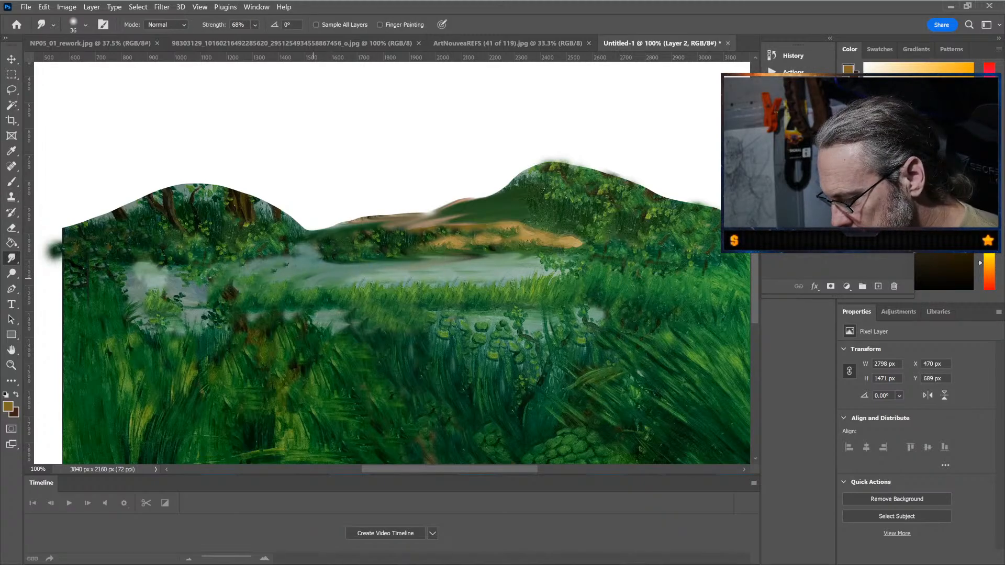
pyautogui.moveTo(312, 262)
pyautogui.mouseDown()
pyautogui.moveTo(566, 254)
pyautogui.moveTo(277, 264)
pyautogui.moveTo(678, 245)
pyautogui.mouseUp()
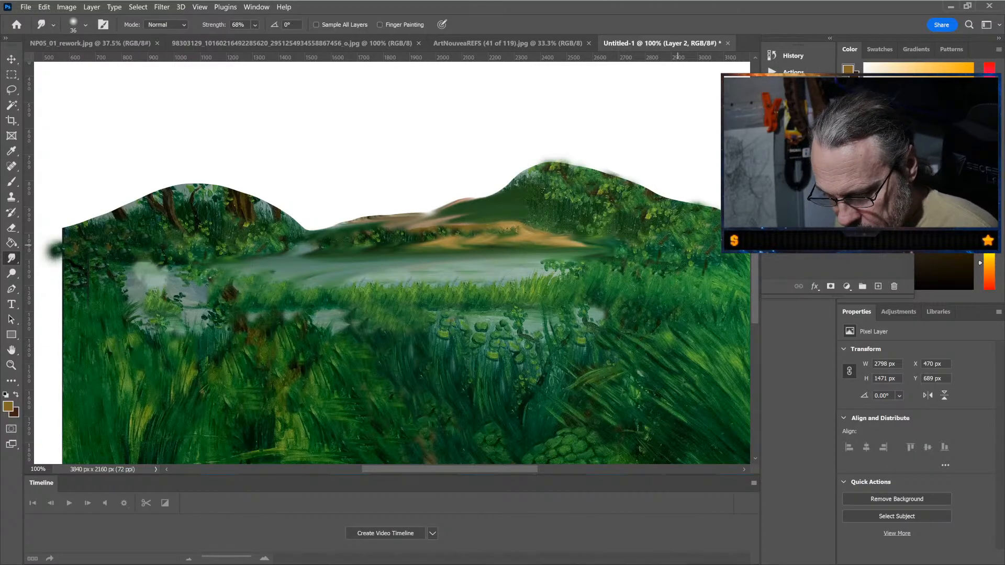
# Step: Smudge the top edges of the left and right hills outward into ragged foliage, including the painting's far-right corner
pyautogui.moveTo(188, 184)
pyautogui.mouseDown()
pyautogui.moveTo(247, 189)
pyautogui.moveTo(239, 189)
pyautogui.moveTo(269, 200)
pyautogui.moveTo(298, 214)
pyautogui.mouseUp()
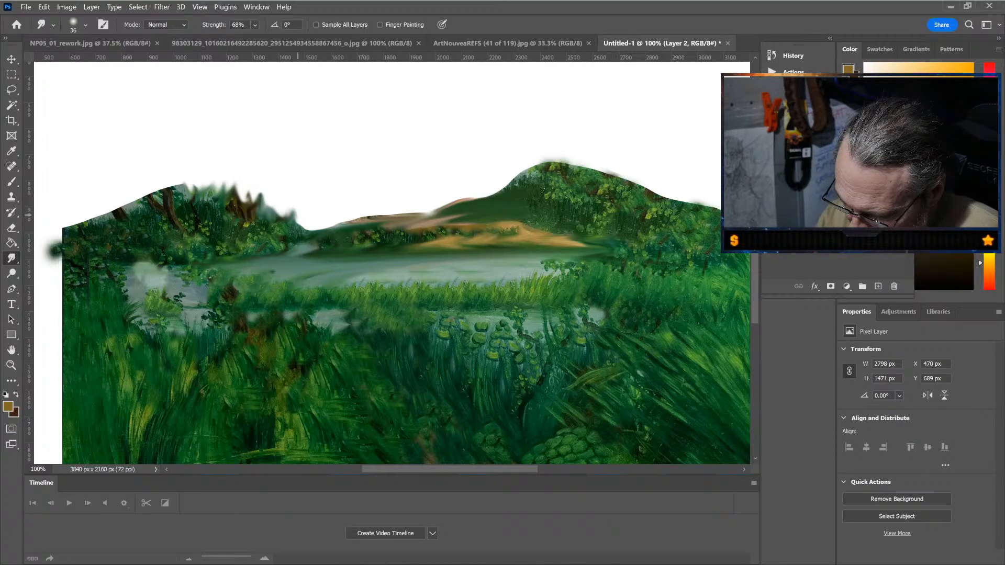
pyautogui.moveTo(172, 181)
pyautogui.mouseDown()
pyautogui.moveTo(118, 207)
pyautogui.moveTo(98, 205)
pyautogui.moveTo(51, 235)
pyautogui.moveTo(149, 197)
pyautogui.moveTo(104, 214)
pyautogui.mouseUp()
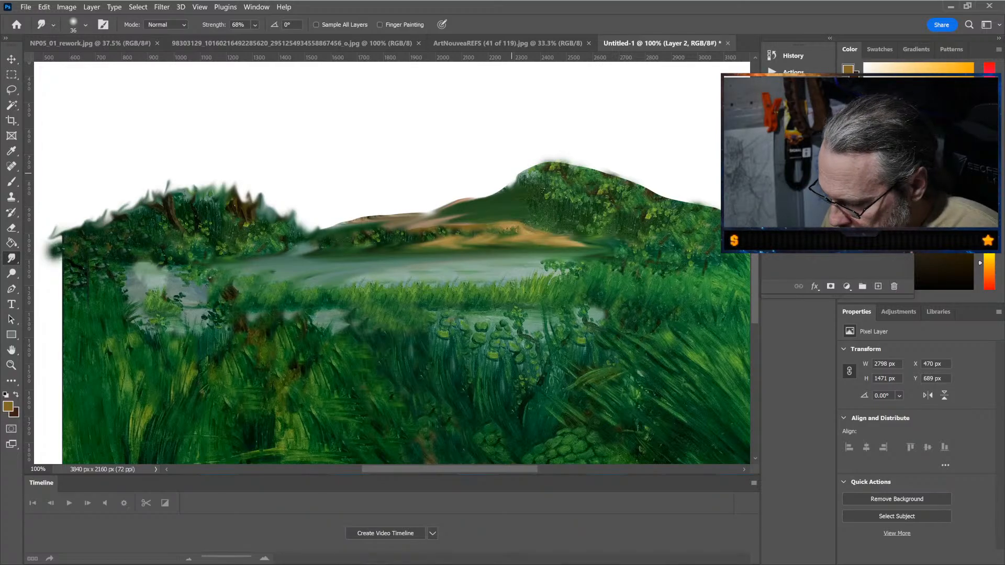
pyautogui.moveTo(512, 172)
pyautogui.mouseDown()
pyautogui.moveTo(560, 157)
pyautogui.moveTo(588, 174)
pyautogui.moveTo(617, 169)
pyautogui.moveTo(697, 196)
pyautogui.mouseUp()
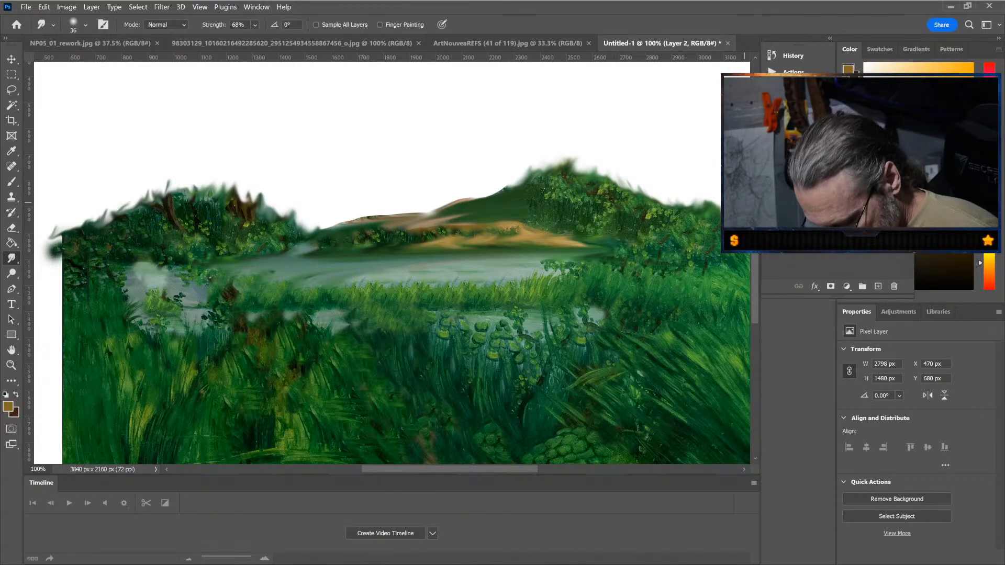
pyautogui.hotkey('ctrl', '-')
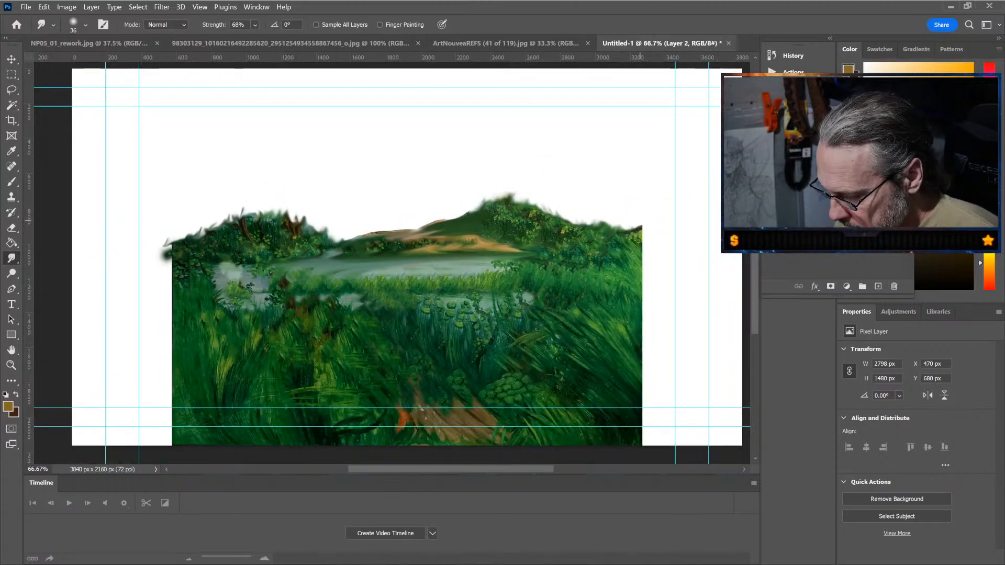
pyautogui.moveTo(640, 224); pyautogui.dragTo(648, 230)
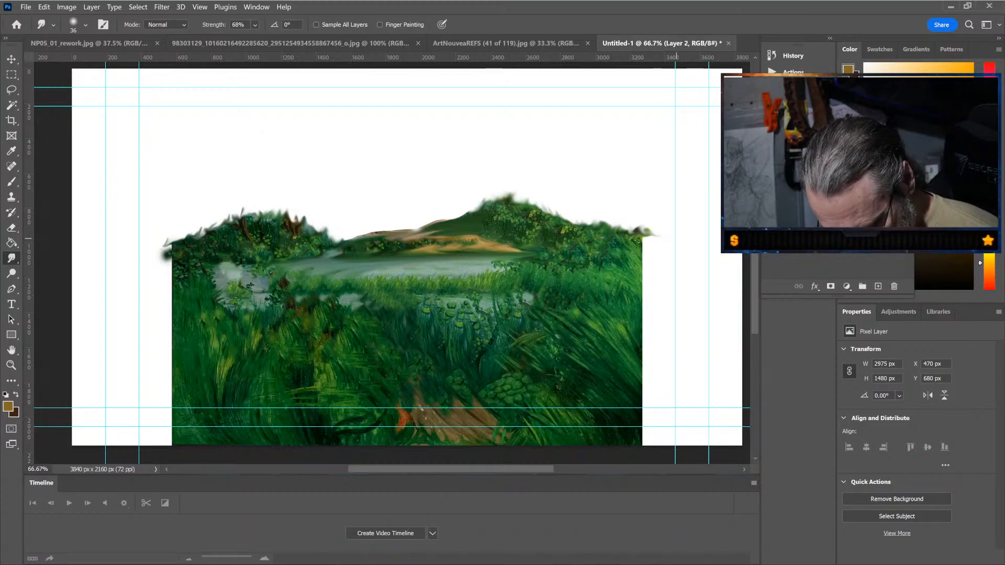
# Step: Clone grass and leaves over the brown and orange patch at the bottom centre with a 183 px brush
pyautogui.press('s')
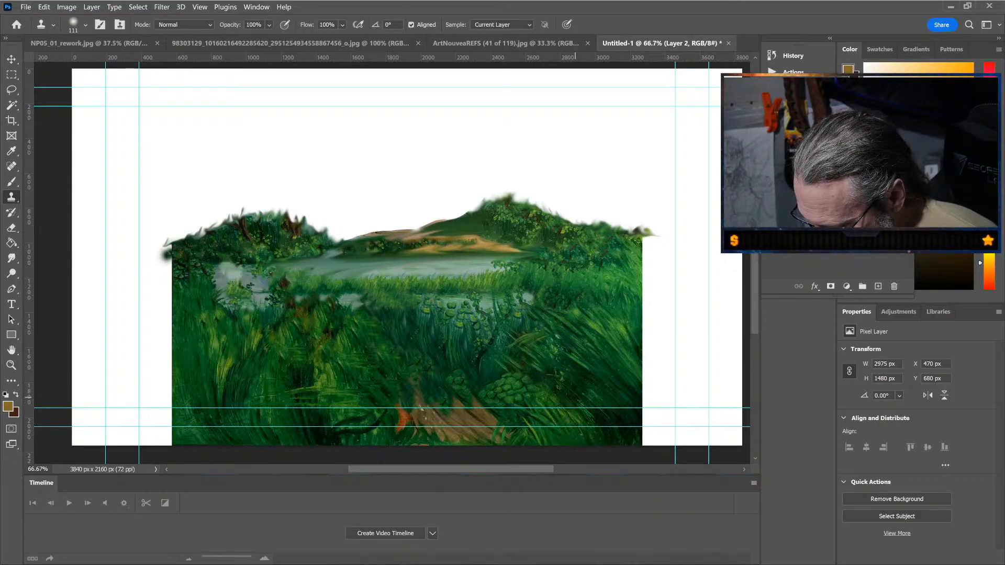
pyautogui.press(']')
pyautogui.press(']')
pyautogui.press(']')
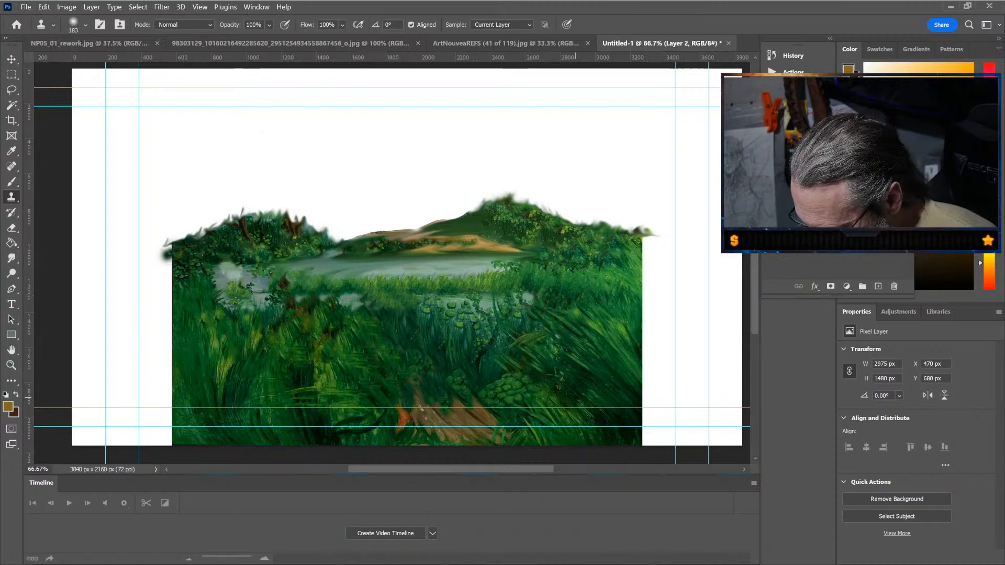
pyautogui.moveTo(497, 430)
pyautogui.mouseDown()
pyautogui.moveTo(461, 421)
pyautogui.moveTo(405, 436)
pyautogui.mouseUp()
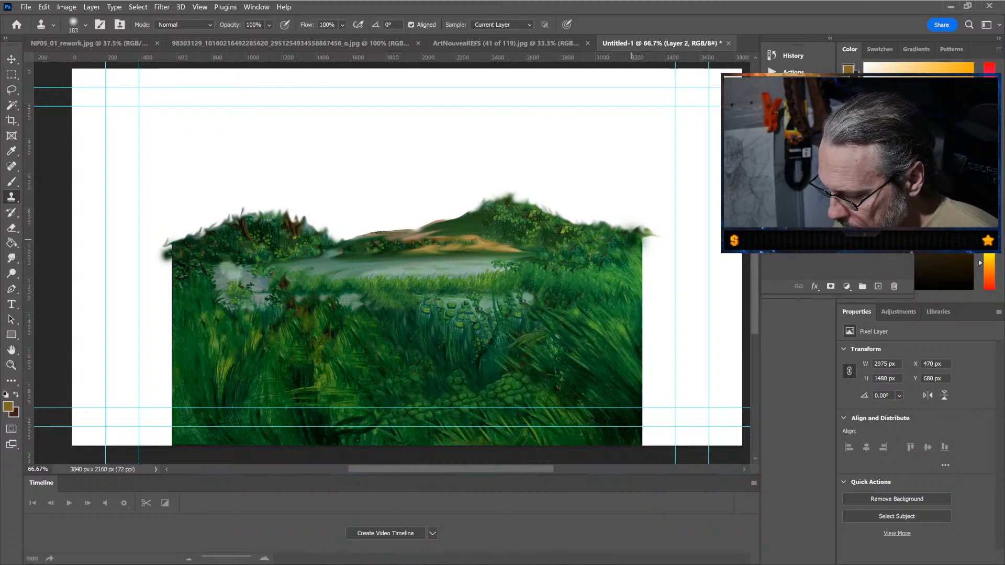
# Step: Copy the painting's right-hand strip to a new layer and move it to cover the blank area at the canvas's right edge
pyautogui.press('m')
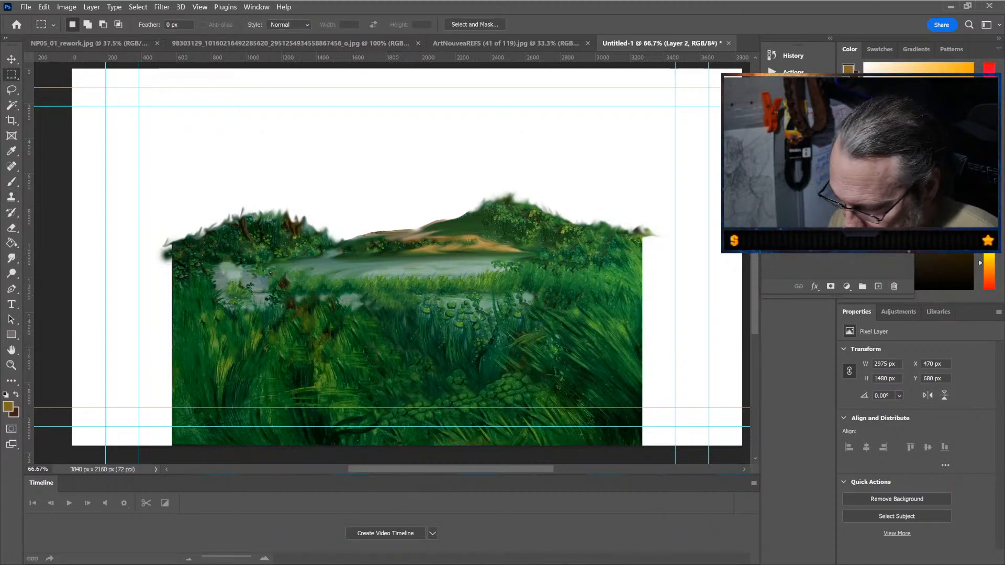
pyautogui.moveTo(542, 189); pyautogui.dragTo(753, 460)
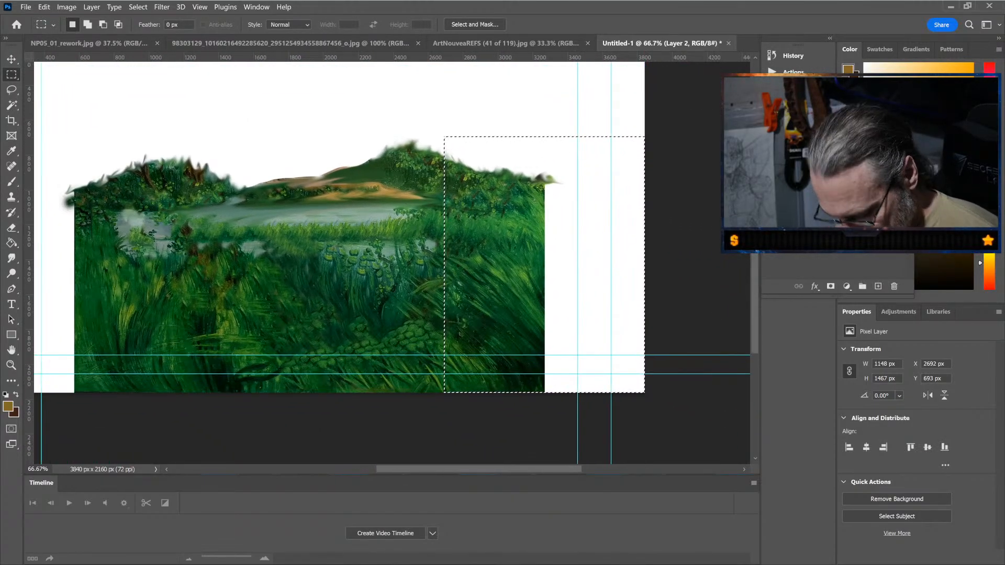
pyautogui.hotkey('ctrl', 'j')
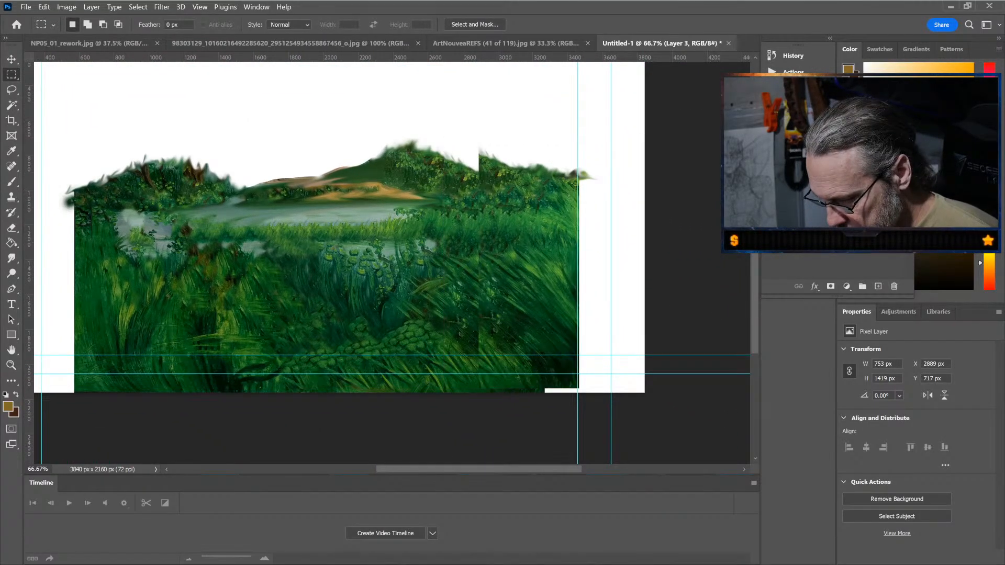
pyautogui.press('v')
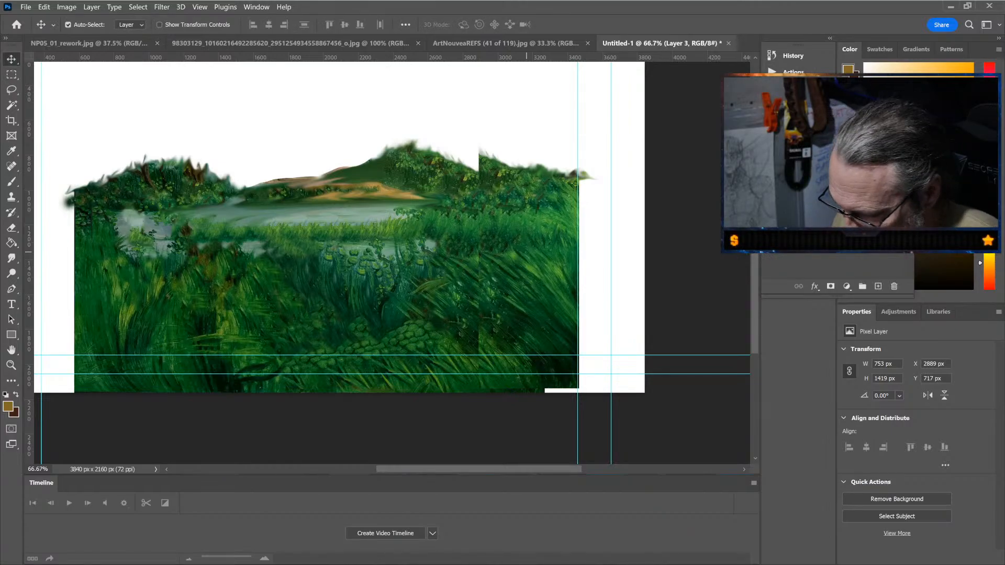
pyautogui.moveTo(529, 242); pyautogui.dragTo(539, 269)
# Step: Scale the copied right strip to 104.52% width and 98.45% height, and merge it into the background painting layer
pyautogui.hotkey('ctrl', 't')
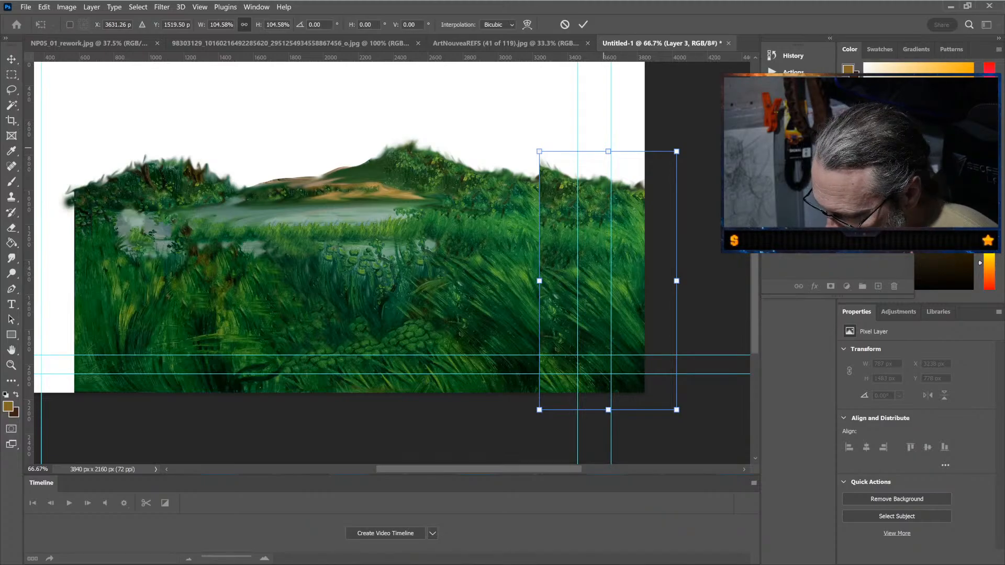
pyautogui.moveTo(607, 151); pyautogui.dragTo(608, 167)
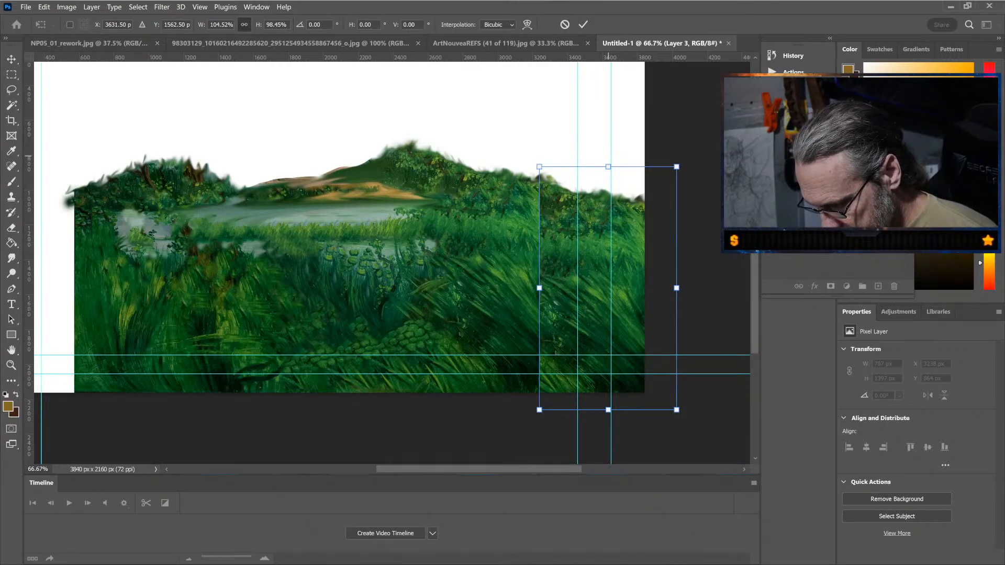
pyautogui.press('Return')
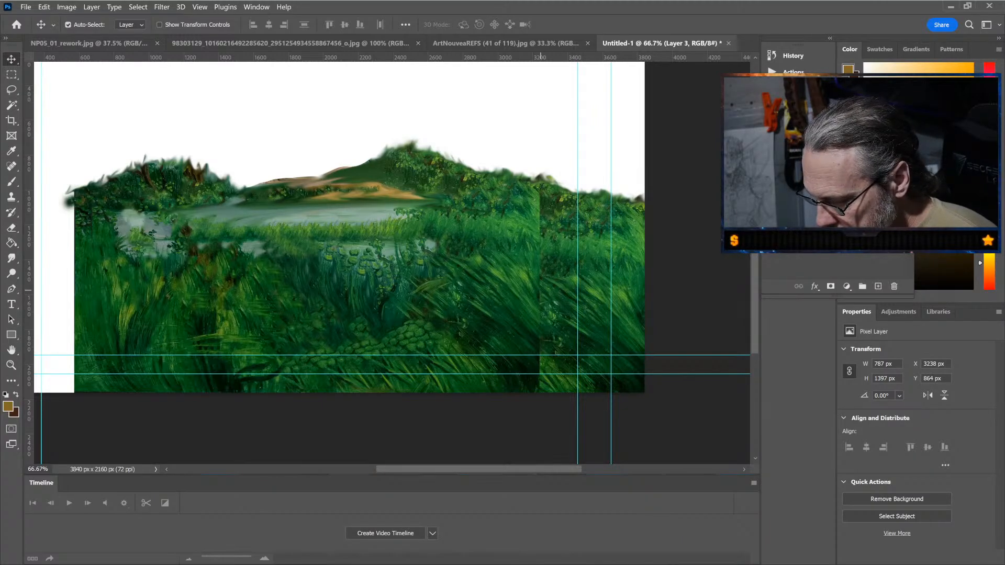
pyautogui.press('ctrl')
pyautogui.press('ctrl')
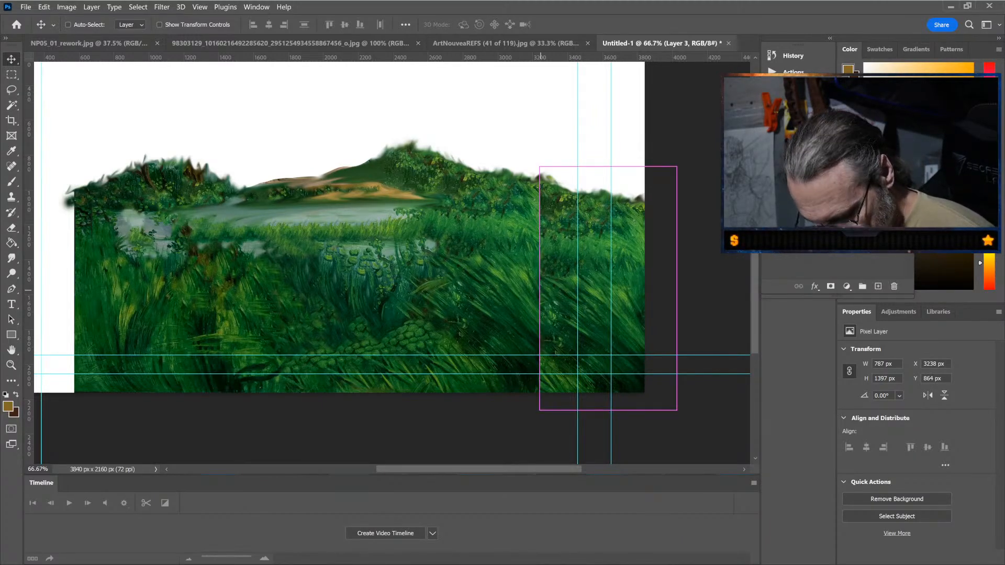
pyautogui.hotkey('ctrl', 'e')
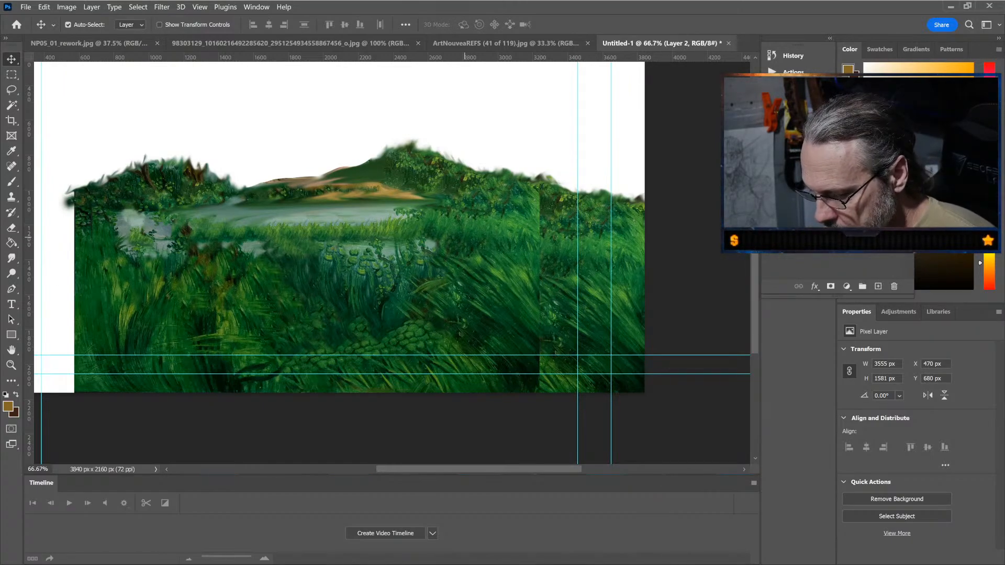
# Step: Clone grass and foliage over the vertical seam between the painting and the merged right strip
pyautogui.press('s')
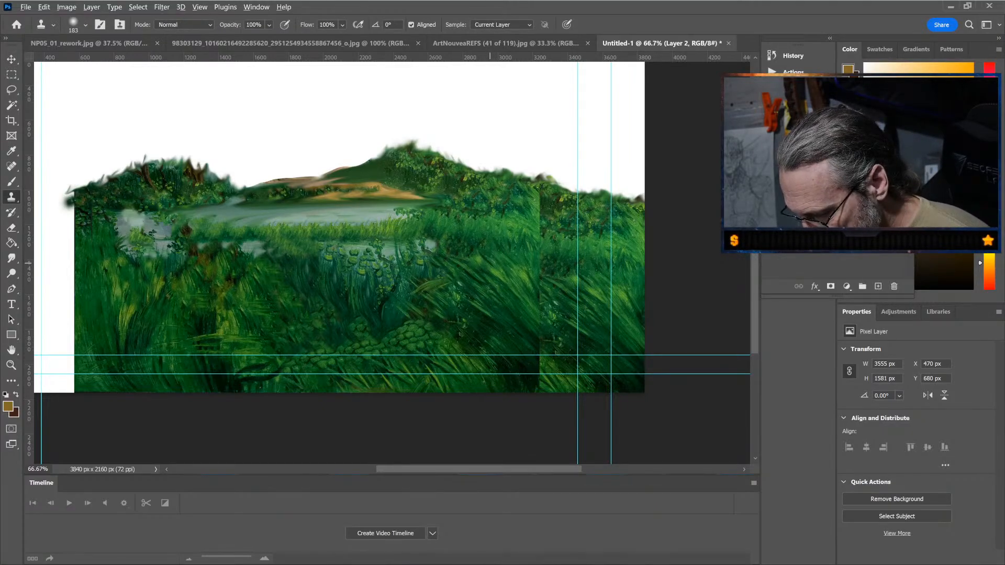
pyautogui.moveTo(535, 261); pyautogui.dragTo(545, 325)
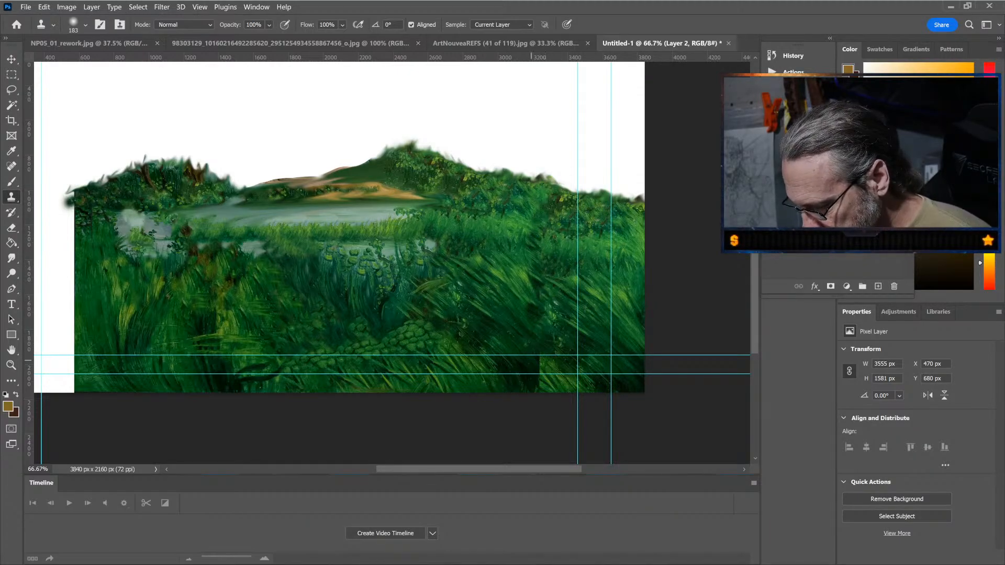
pyautogui.moveTo(544, 353); pyautogui.dragTo(539, 384)
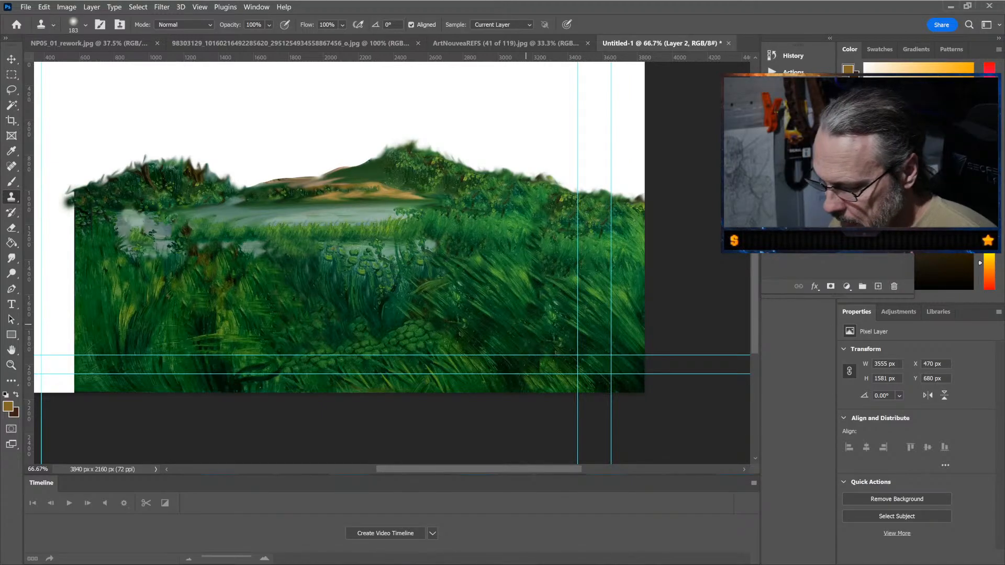
# Step: Copy the painting's left strip to a new layer, move it over the blank left side of the canvas, and merge it down
pyautogui.hscroll(-5, 392, 262)
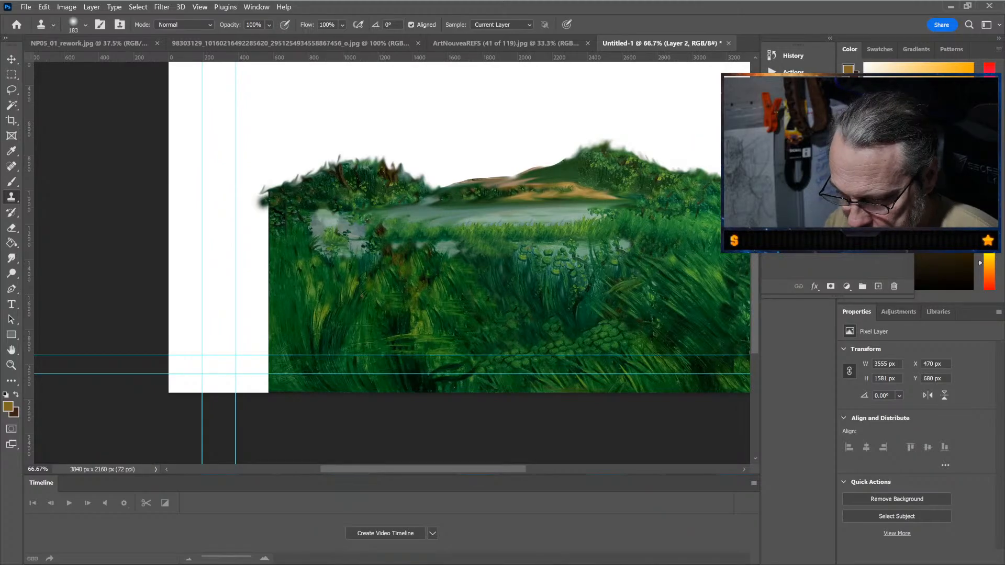
pyautogui.press('m')
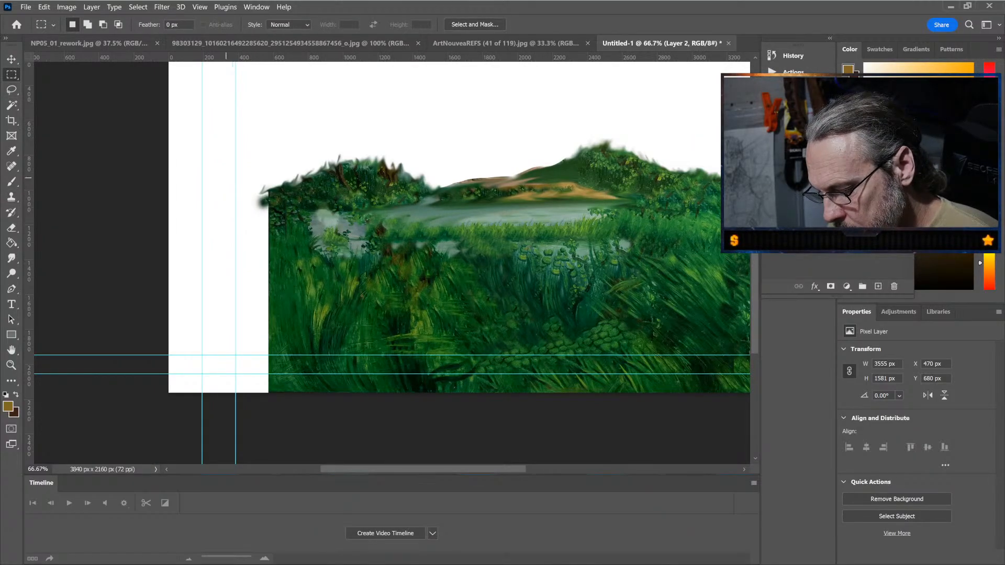
pyautogui.moveTo(224, 175); pyautogui.dragTo(402, 392)
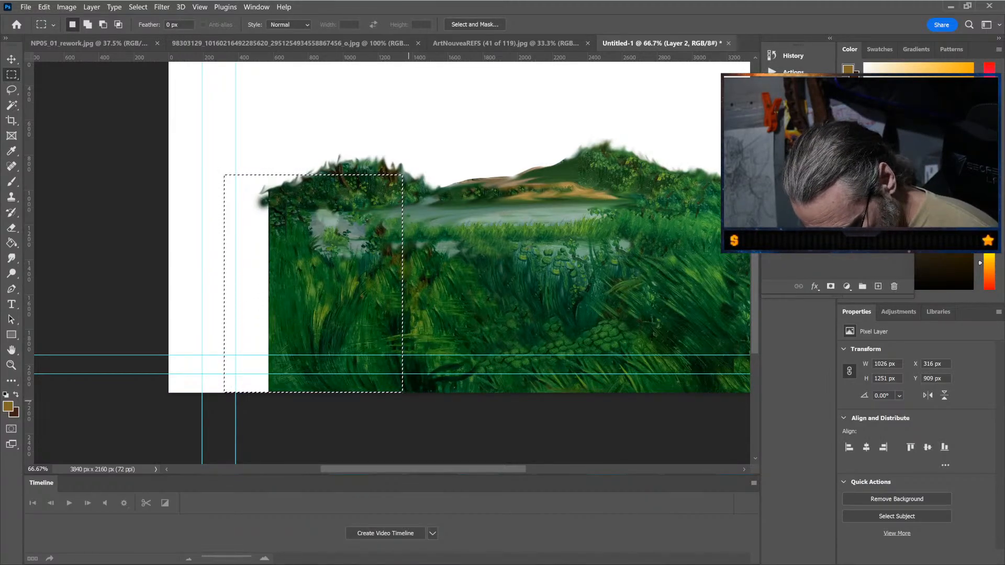
pyautogui.hotkey('ctrl', 'v')
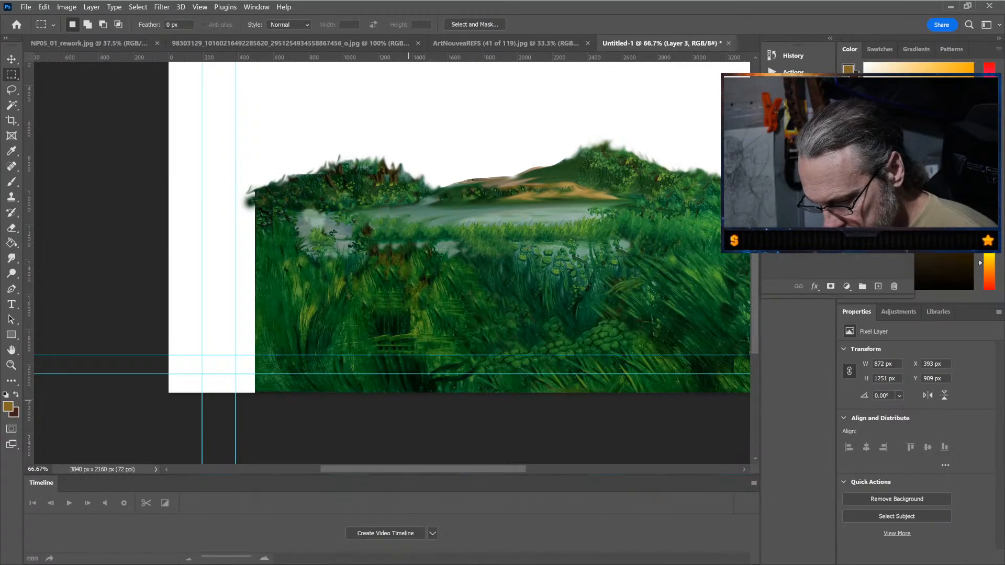
pyautogui.press('v')
pyautogui.moveTo(340, 261); pyautogui.dragTo(233, 276)
pyautogui.hotkey('ctrl', 'e')
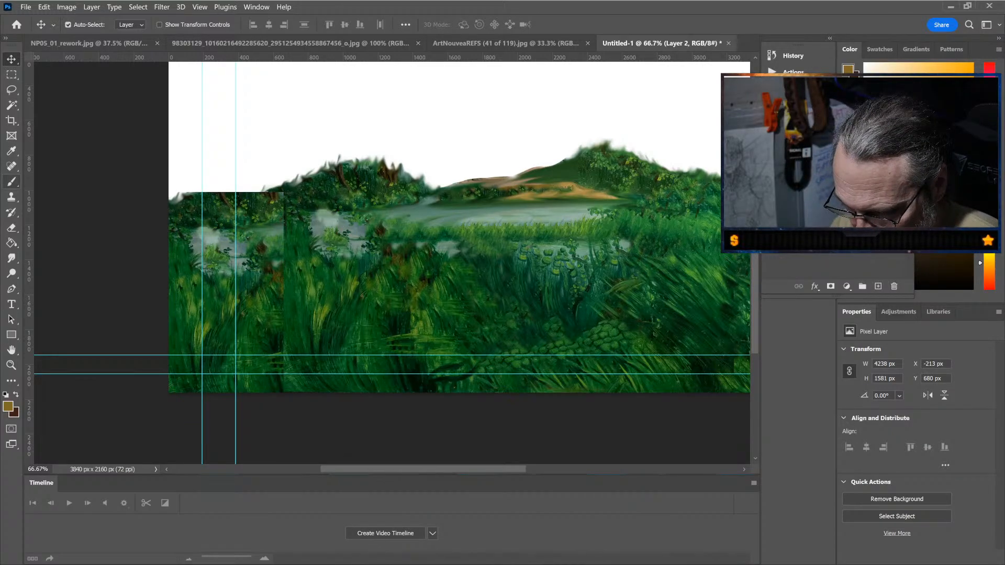
# Step: Clone foliage over the vertical seam of the merged left strip, and smudge the straight-cut hilltop above it into a ragged treeline
pyautogui.click(11, 197)
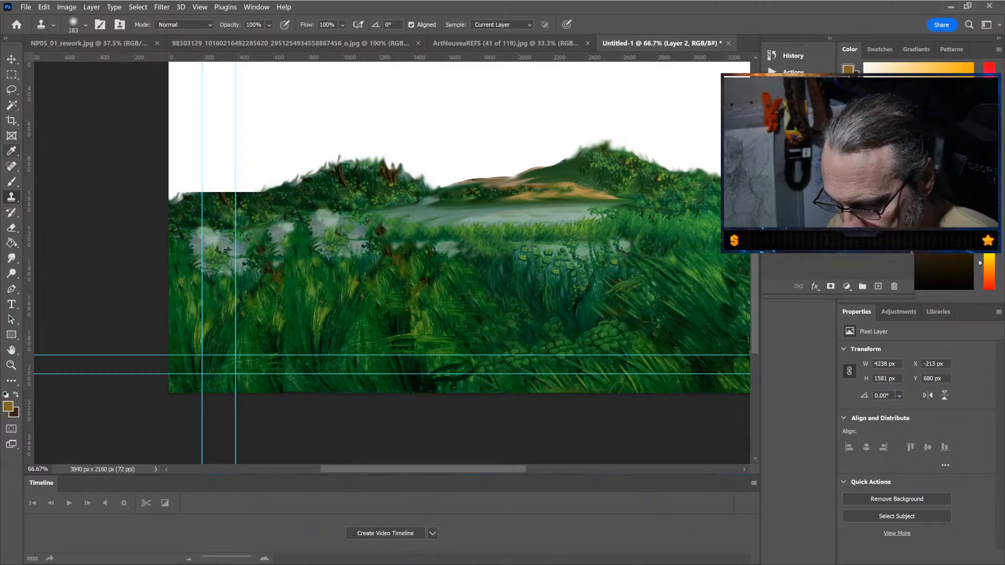
pyautogui.click(12, 258)
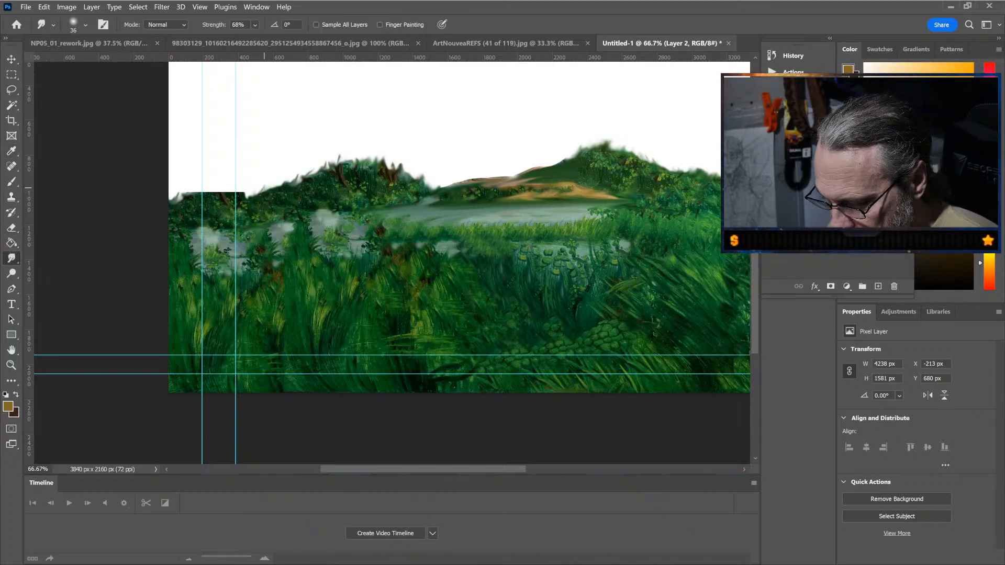
pyautogui.moveTo(207, 193)
pyautogui.mouseDown()
pyautogui.moveTo(172, 188)
pyautogui.moveTo(238, 194)
pyautogui.moveTo(345, 170)
pyautogui.moveTo(411, 174)
pyautogui.moveTo(382, 178)
pyautogui.mouseUp()
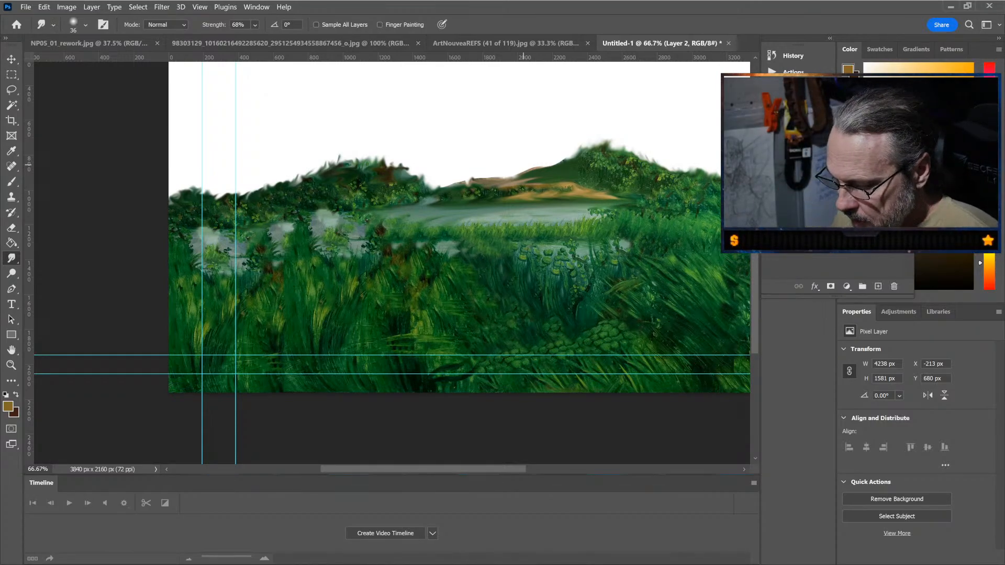
pyautogui.scroll(2, 393, 251)
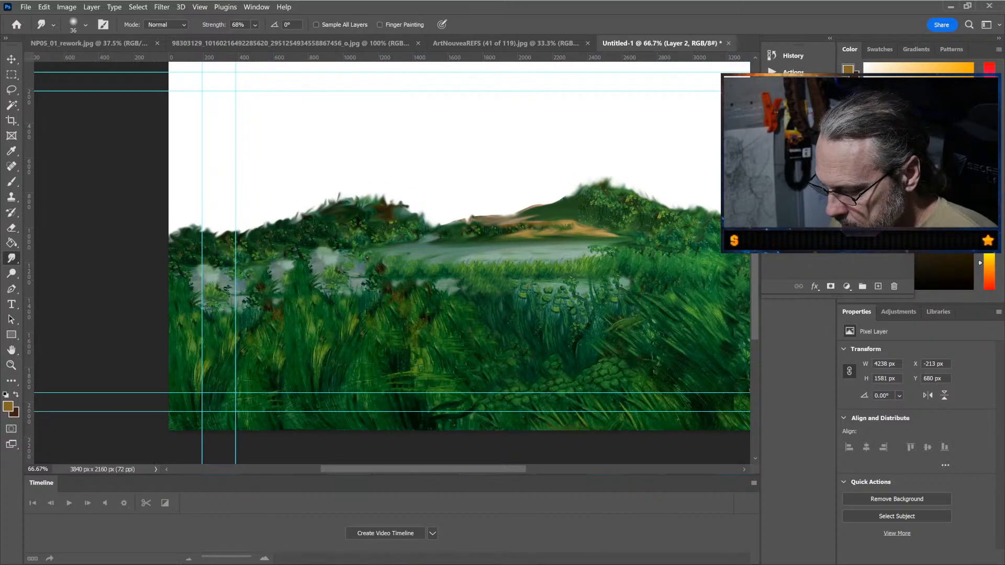
pyautogui.hscroll(-6, 393, 261)
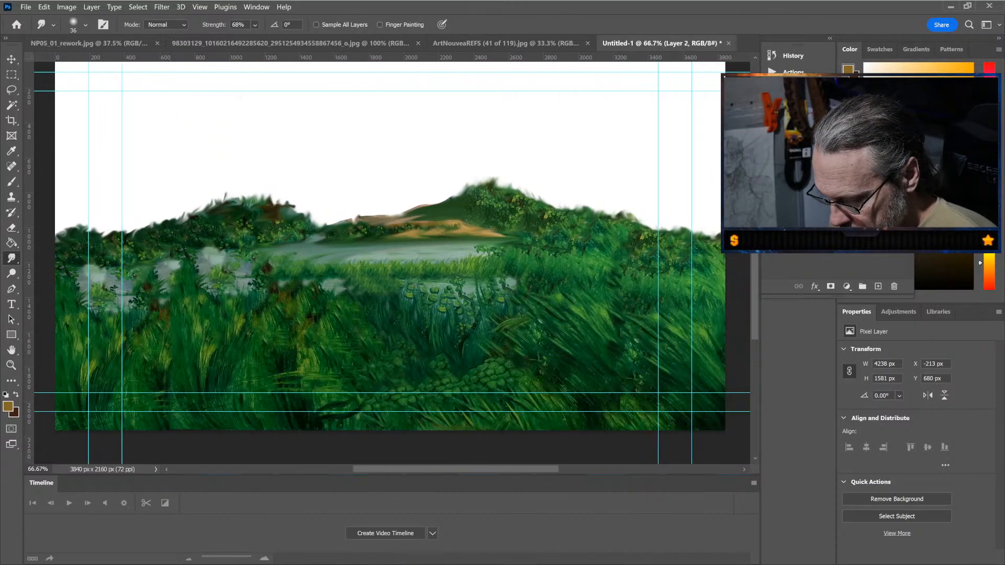
pyautogui.hotkey('ctrl', '-')
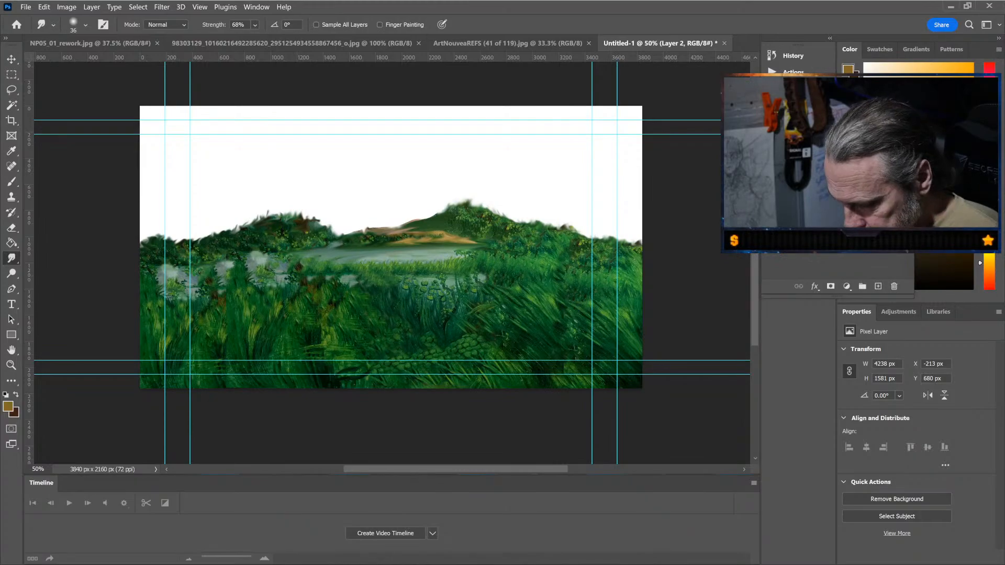
# Step: Rename the landscape layer Horizon, duplicate it as a layer named Foreground, and check the layers' visibility
pyautogui.click(837, 270)
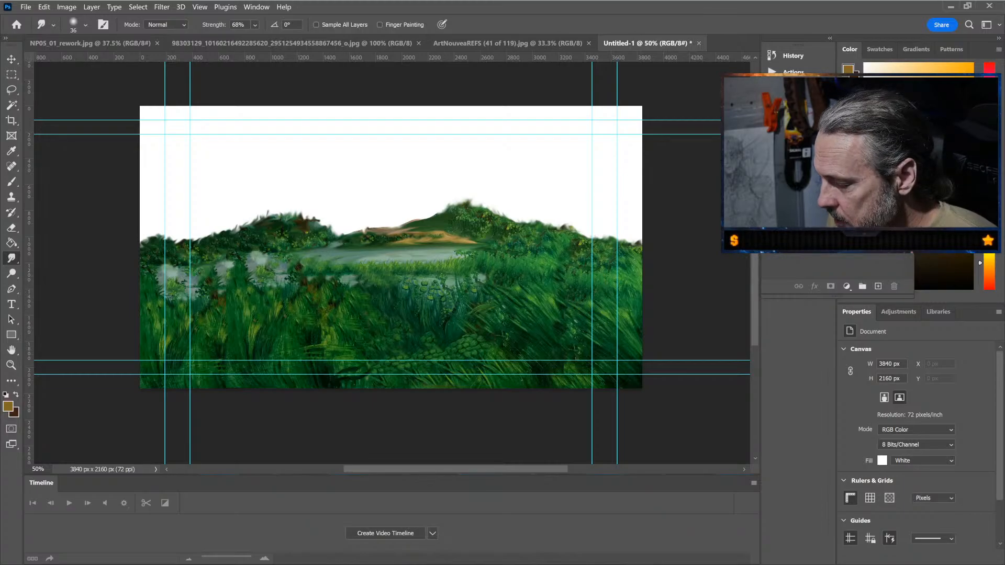
pyautogui.click(837, 219)
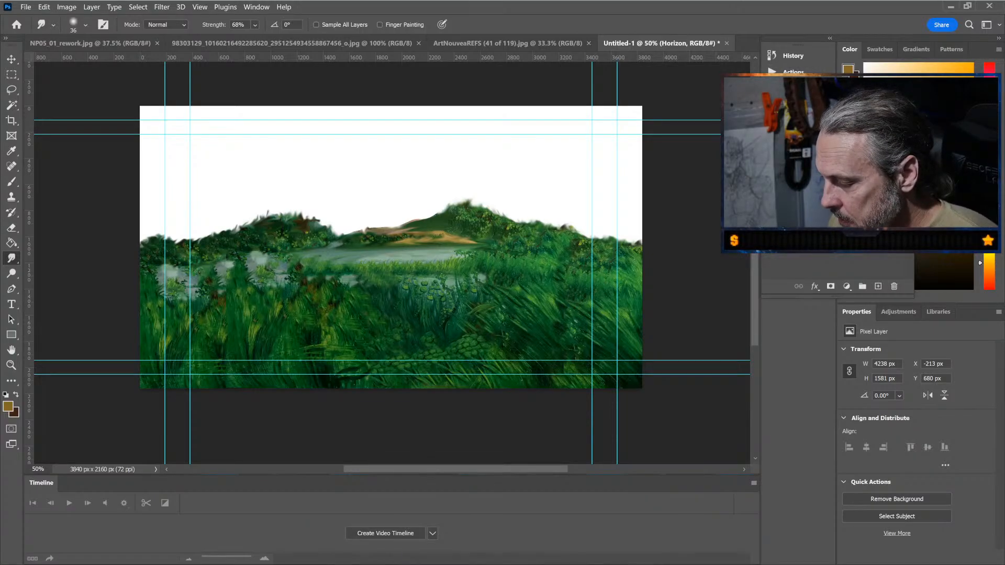
pyautogui.hotkey('ctrl', 'u')
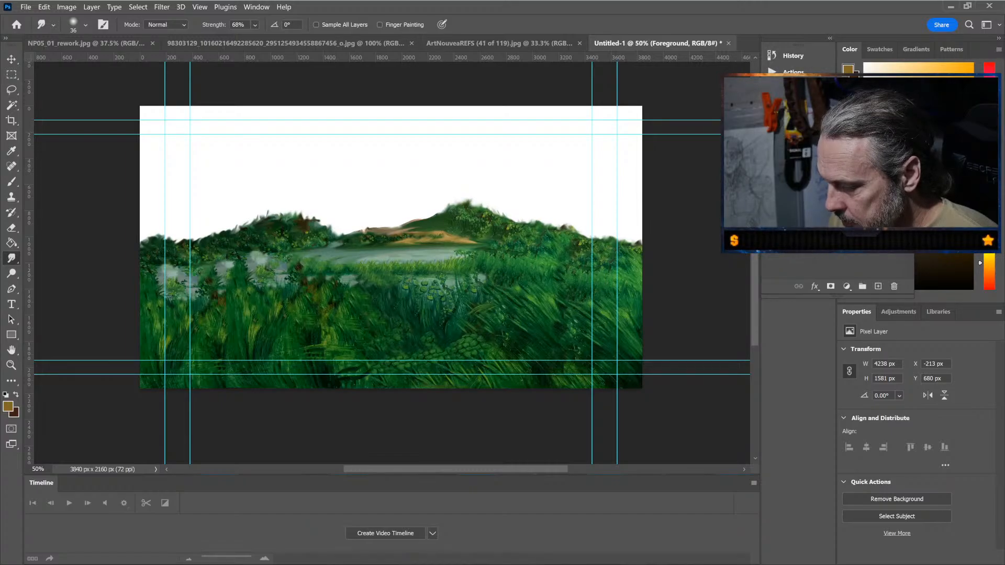
pyautogui.hotkey('ctrl', ',')
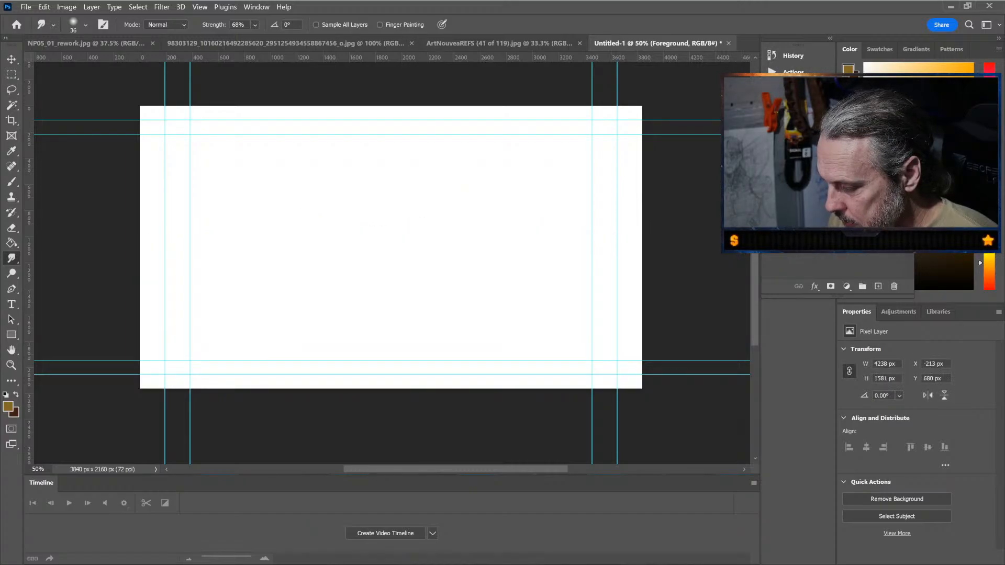
pyautogui.hotkey('ctrl', ',')
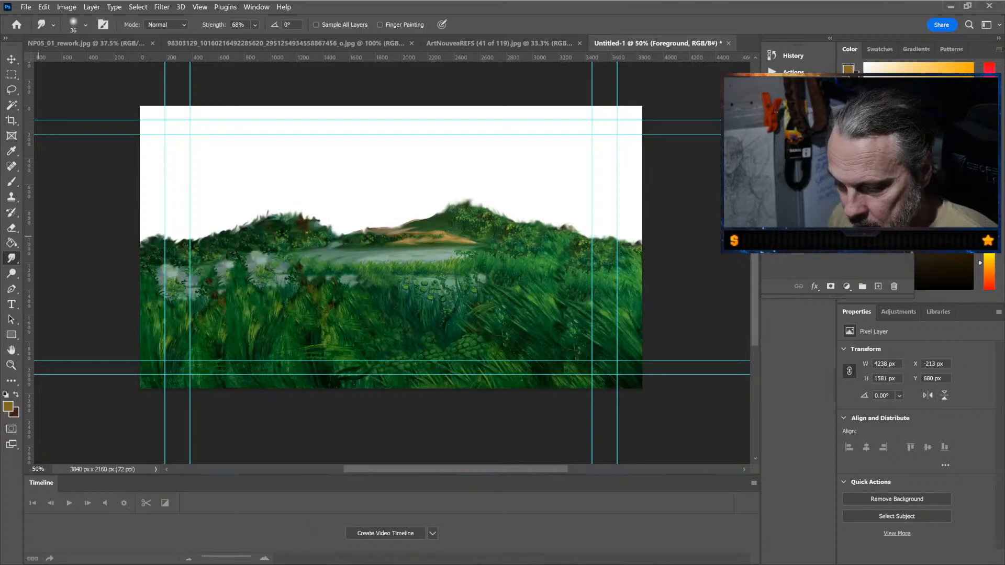
pyautogui.press('e')
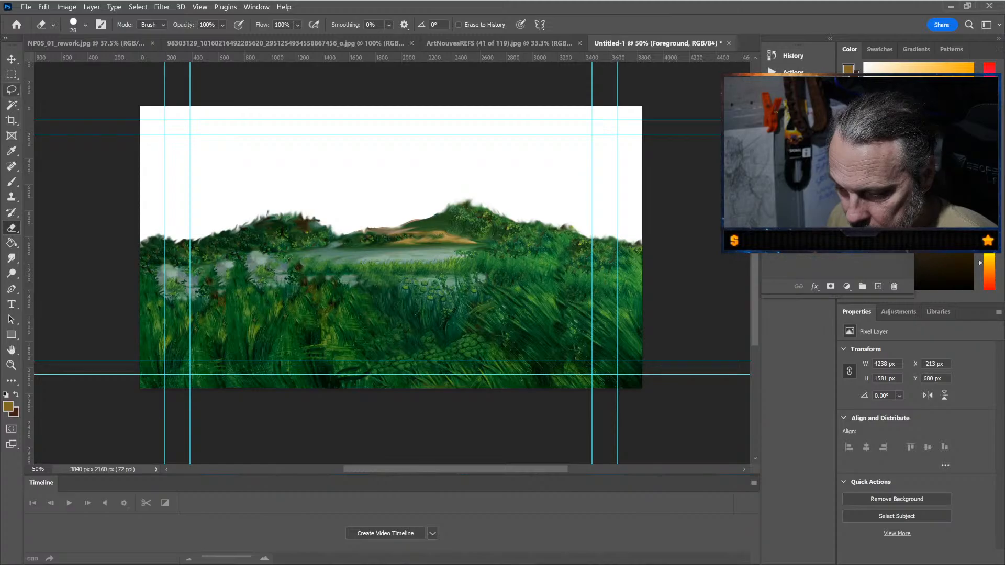
pyautogui.click(11, 89)
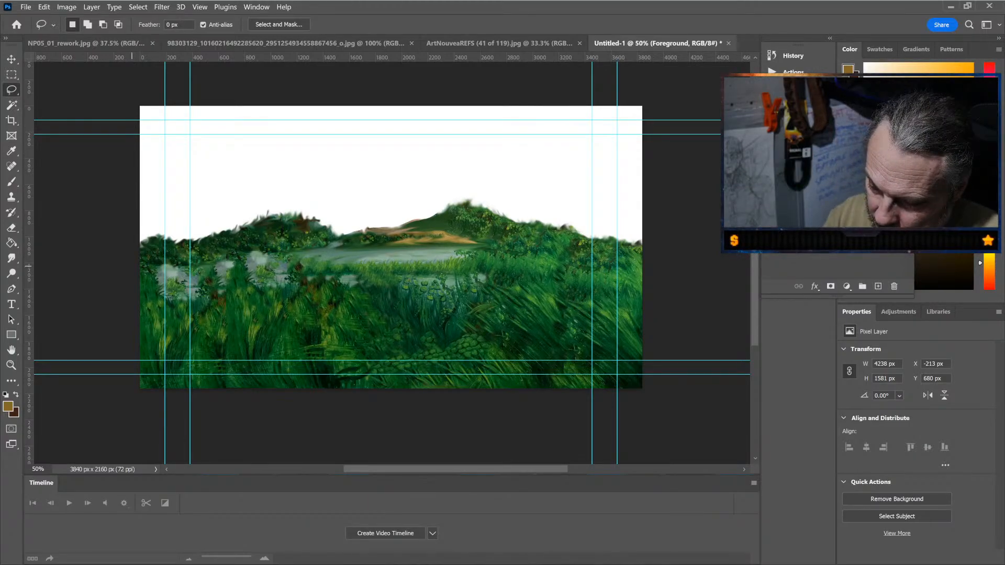
pyautogui.moveTo(139, 267)
pyautogui.mouseDown()
pyautogui.moveTo(199, 299)
pyautogui.moveTo(237, 332)
pyautogui.moveTo(248, 310)
pyautogui.moveTo(257, 341)
pyautogui.moveTo(287, 299)
pyautogui.moveTo(285, 350)
pyautogui.moveTo(313, 302)
pyautogui.moveTo(314, 332)
pyautogui.moveTo(326, 310)
pyautogui.moveTo(330, 345)
pyautogui.moveTo(340, 342)
pyautogui.moveTo(342, 374)
pyautogui.moveTo(433, 373)
pyautogui.moveTo(456, 334)
pyautogui.moveTo(460, 360)
pyautogui.moveTo(492, 302)
pyautogui.moveTo(503, 316)
pyautogui.moveTo(502, 285)
pyautogui.moveTo(566, 302)
pyautogui.moveTo(586, 289)
pyautogui.moveTo(644, 300)
pyautogui.mouseUp()
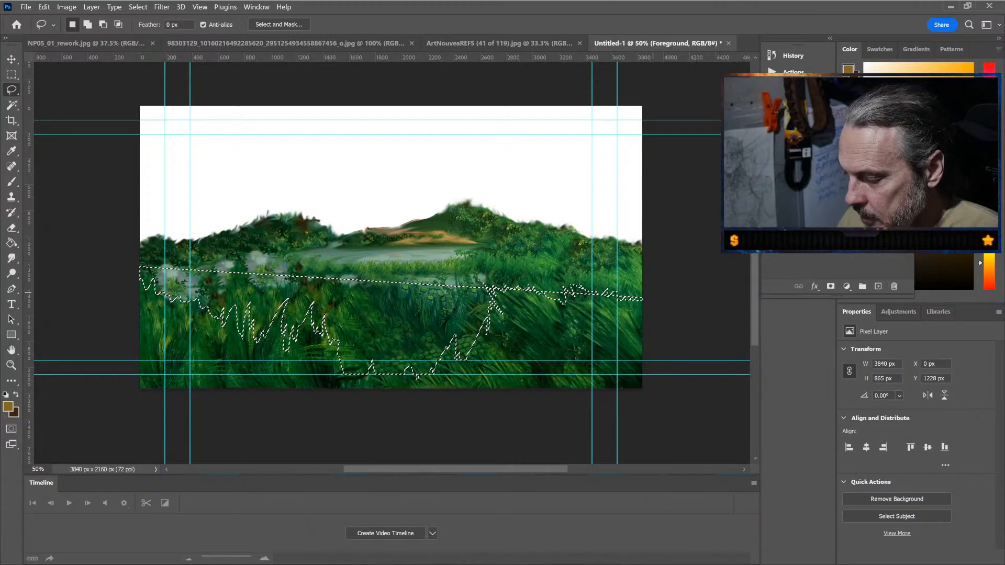
pyautogui.hotkey('ctrl', 'd')
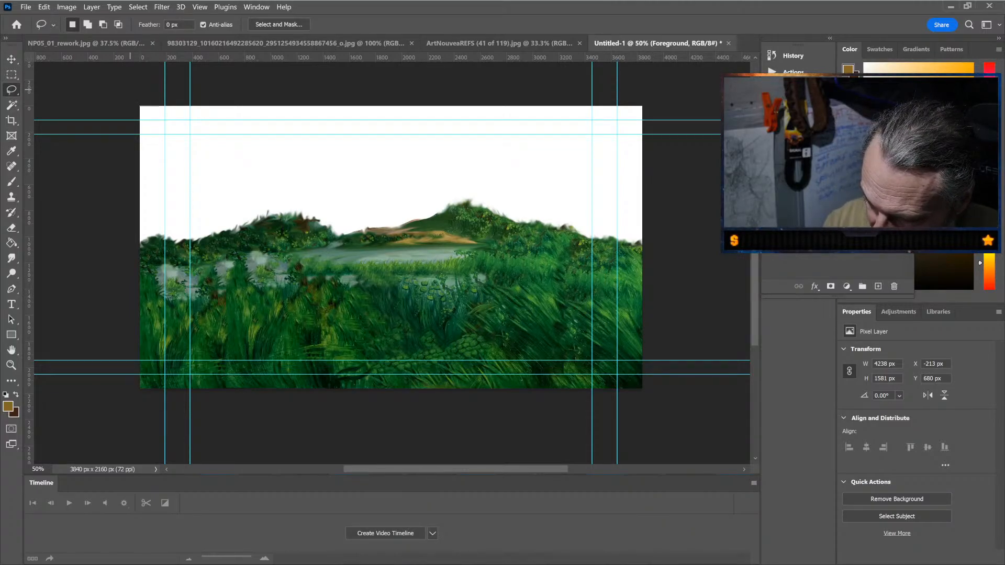
# Step: Lasso everything above a jagged grass outline that dips low in the middle, and delete it from the Foreground layer
pyautogui.moveTo(130, 90)
pyautogui.mouseDown()
pyautogui.moveTo(625, 107)
pyautogui.moveTo(643, 303)
pyautogui.moveTo(547, 302)
pyautogui.moveTo(508, 283)
pyautogui.moveTo(471, 307)
pyautogui.moveTo(468, 346)
pyautogui.moveTo(444, 373)
pyautogui.moveTo(369, 361)
pyautogui.moveTo(325, 335)
pyautogui.moveTo(305, 279)
pyautogui.moveTo(293, 319)
pyautogui.moveTo(233, 278)
pyautogui.moveTo(191, 318)
pyautogui.moveTo(142, 268)
pyautogui.moveTo(140, 287)
pyautogui.moveTo(105, 126)
pyautogui.moveTo(93, 135)
pyautogui.mouseUp()
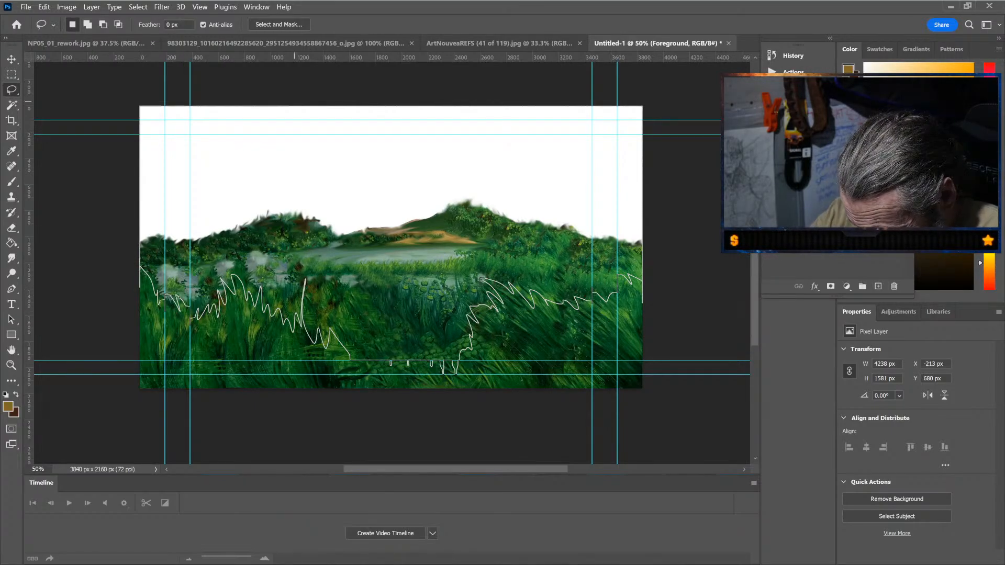
pyautogui.moveTo(139, 107); pyautogui.dragTo(643, 273)
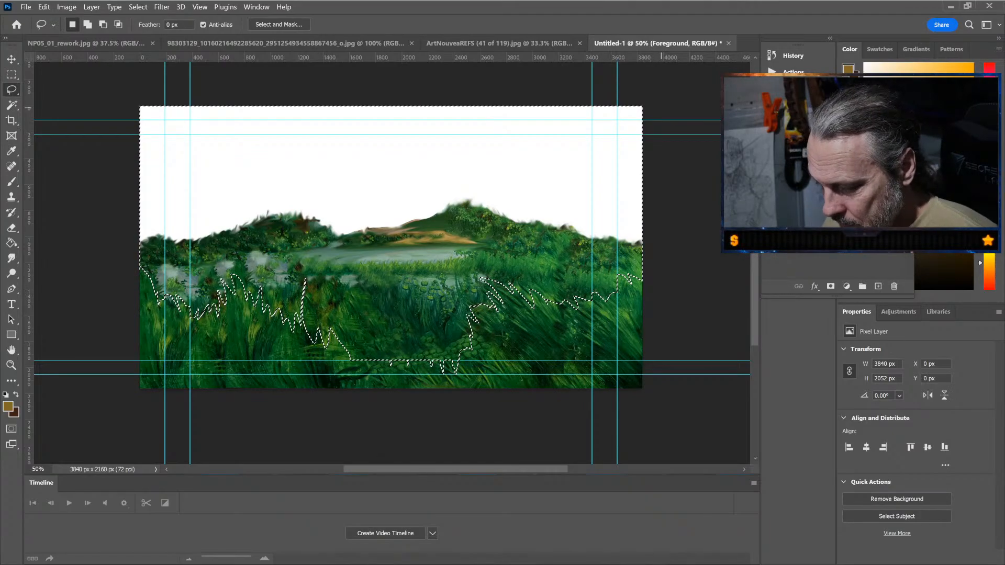
pyautogui.press('Delete')
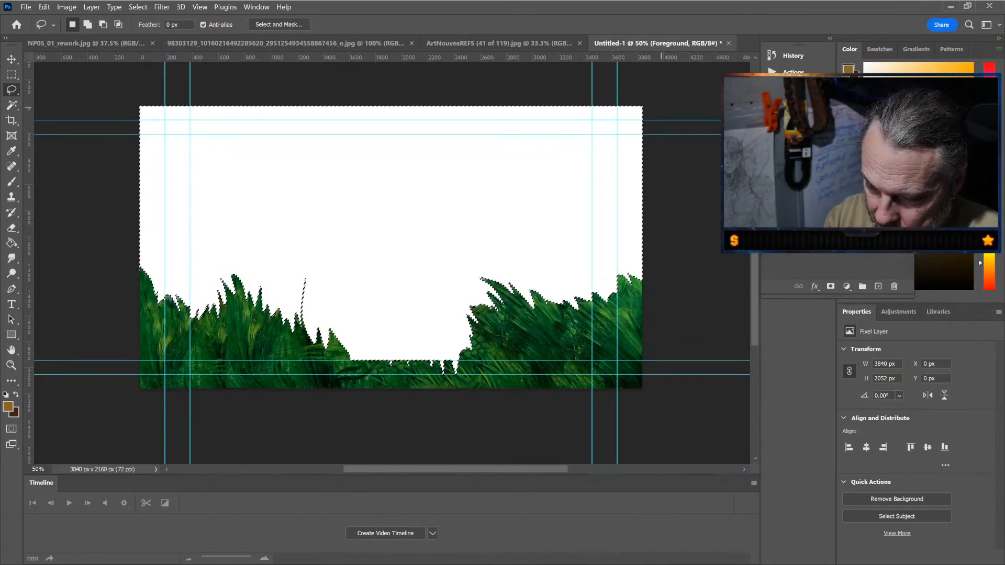
# Step: Deselect and smudge the cut edge of the Foreground grass upward into pointed blades along its whole width
pyautogui.click(11, 258)
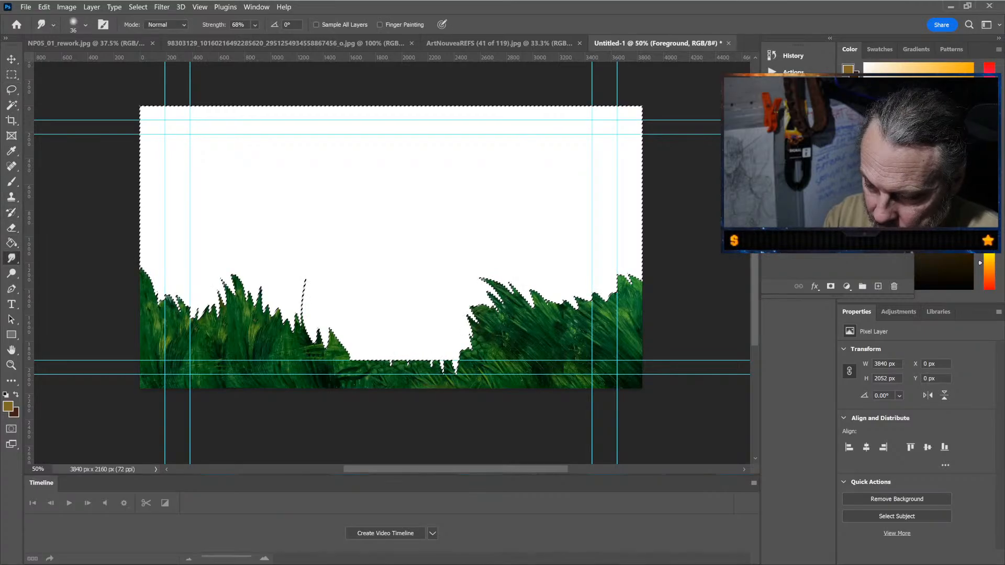
pyautogui.hotkey('ctrl', 'd')
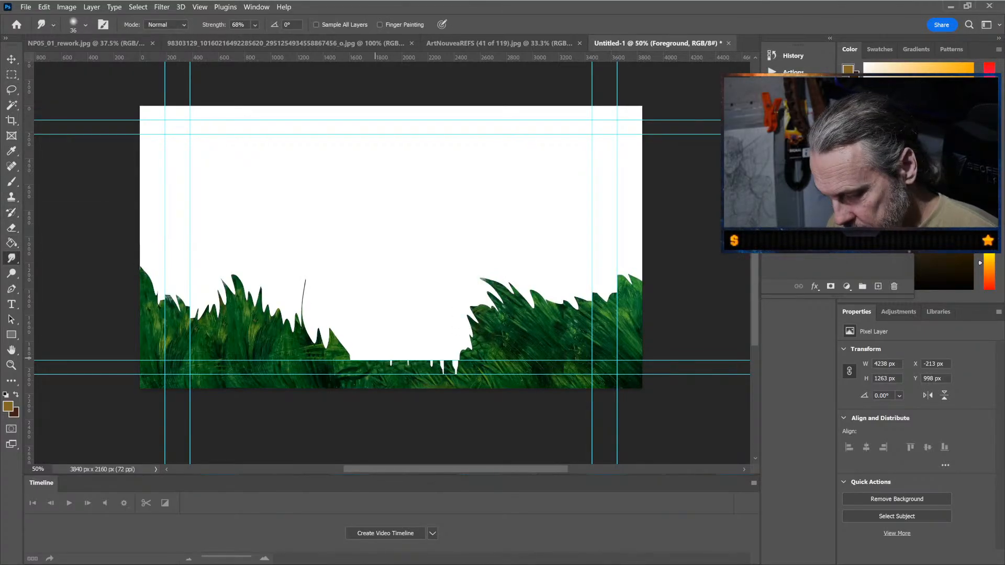
pyautogui.moveTo(356, 357)
pyautogui.mouseDown()
pyautogui.moveTo(417, 355)
pyautogui.moveTo(451, 366)
pyautogui.moveTo(474, 321)
pyautogui.mouseUp()
pyautogui.moveTo(487, 285)
pyautogui.mouseDown()
pyautogui.moveTo(481, 294)
pyautogui.moveTo(492, 283)
pyautogui.moveTo(531, 304)
pyautogui.moveTo(604, 302)
pyautogui.moveTo(640, 273)
pyautogui.moveTo(613, 290)
pyautogui.mouseUp()
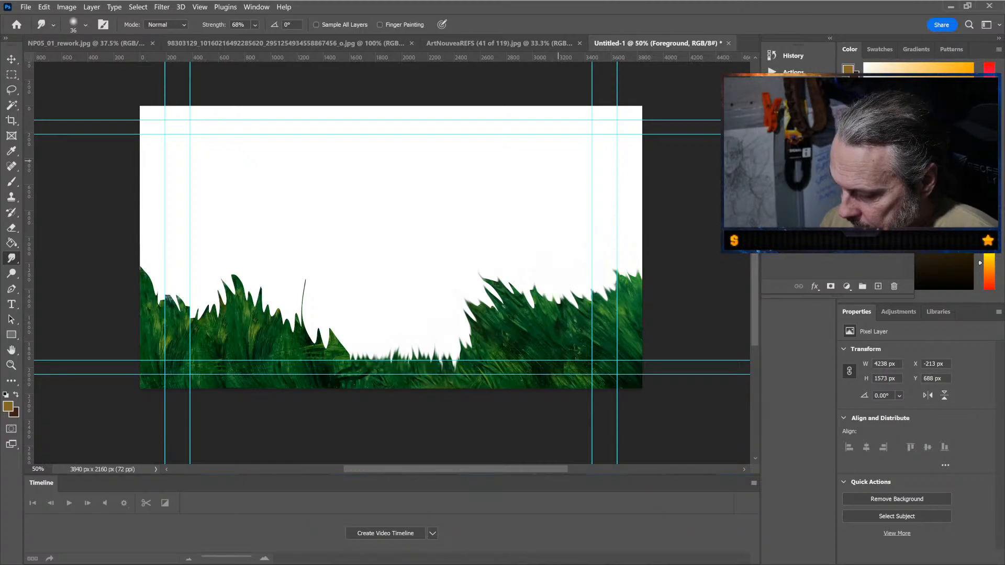
pyautogui.moveTo(255, 335)
pyautogui.mouseDown()
pyautogui.moveTo(233, 283)
pyautogui.moveTo(185, 314)
pyautogui.moveTo(188, 301)
pyautogui.moveTo(144, 270)
pyautogui.moveTo(187, 322)
pyautogui.moveTo(243, 298)
pyautogui.moveTo(325, 335)
pyautogui.mouseUp()
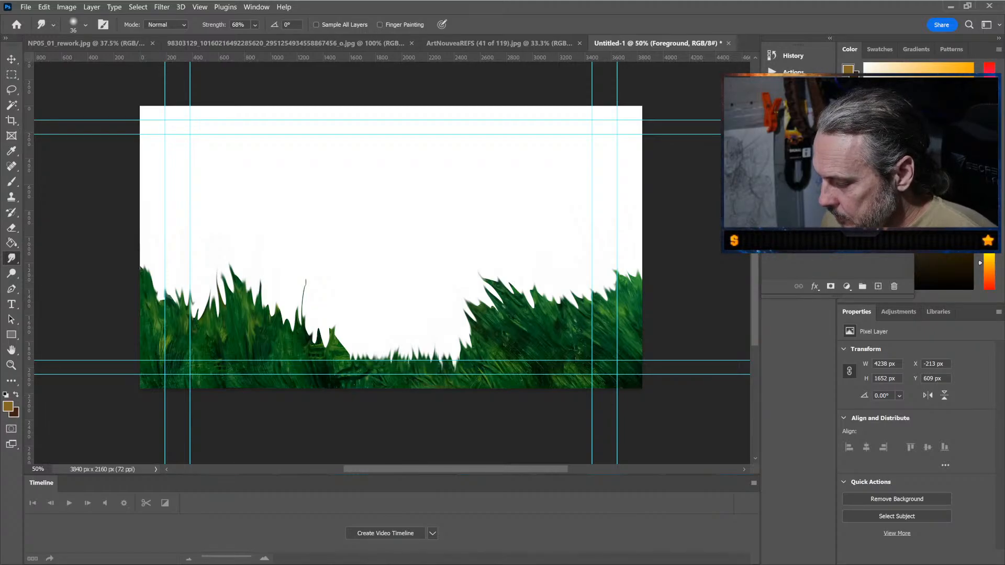
# Step: Compare the landscape with individual layers shown and hidden to check how the foreground grass blends in
pyautogui.click(769, 209)
pyautogui.click(769, 209)
pyautogui.click(769, 209)
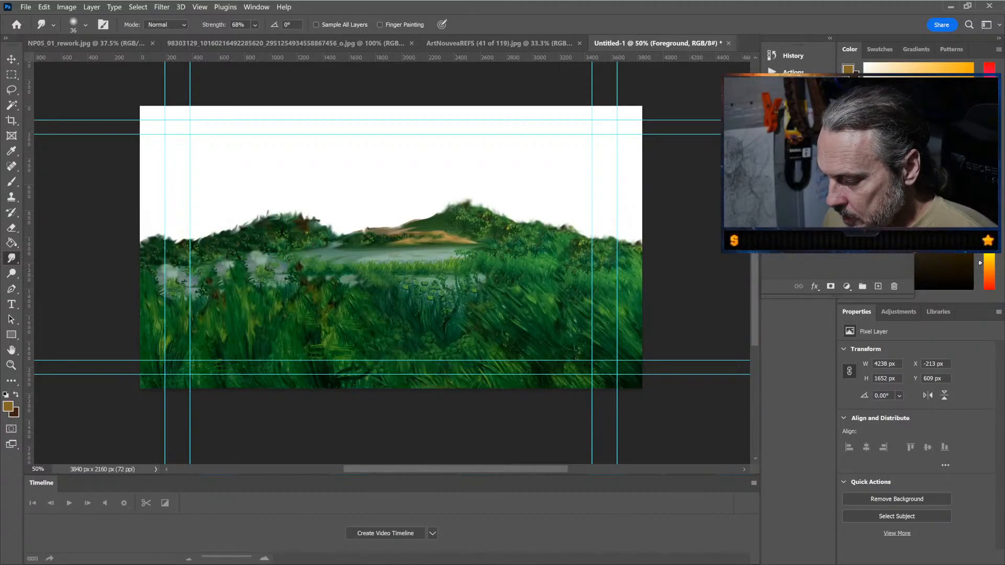
pyautogui.click(770, 209)
pyautogui.click(769, 210)
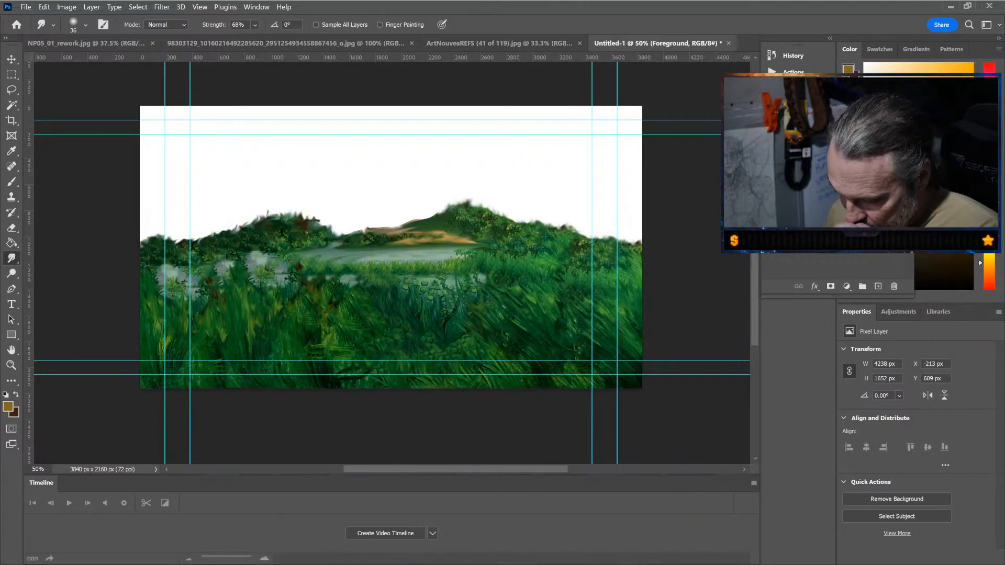
pyautogui.click(770, 209)
pyautogui.click(770, 209)
# Step: Create a new layer named Bluescreen beneath the Horizon layer
pyautogui.click(806, 209)
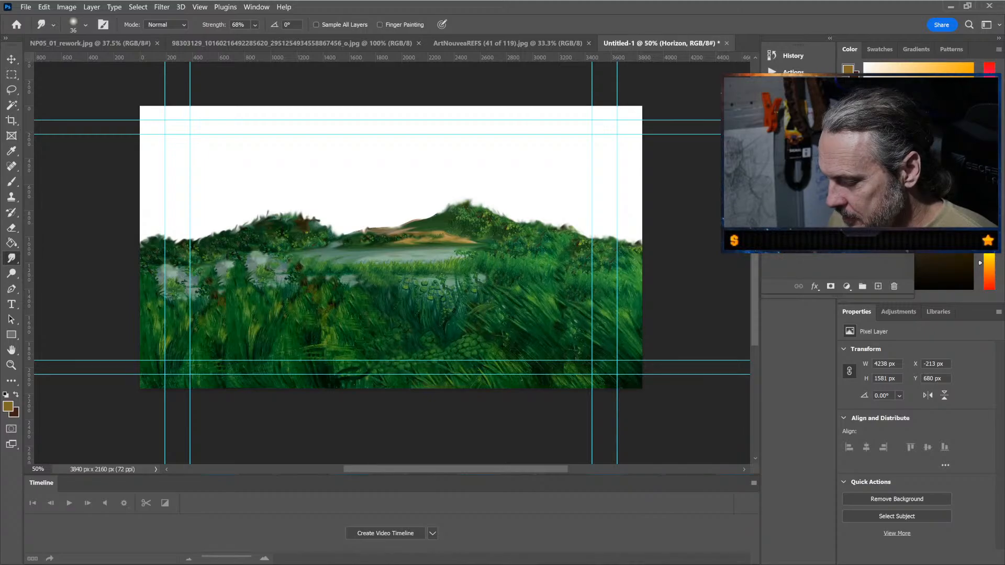
pyautogui.moveTo(251, 345)
pyautogui.mouseDown()
pyautogui.moveTo(252, 303)
pyautogui.moveTo(250, 314)
pyautogui.mouseUp()
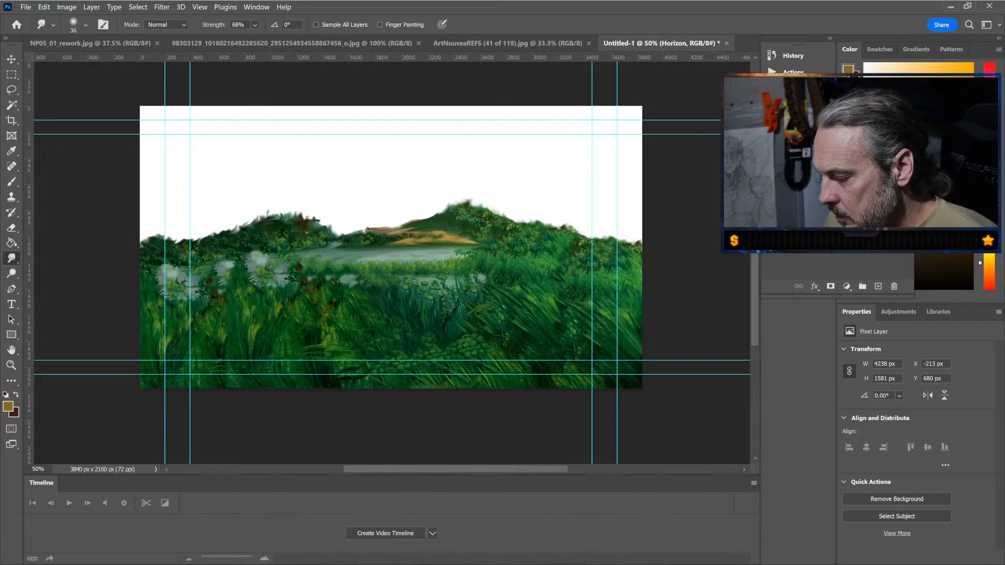
pyautogui.hotkey('ctrl', 'alt', 'shift', 'n')
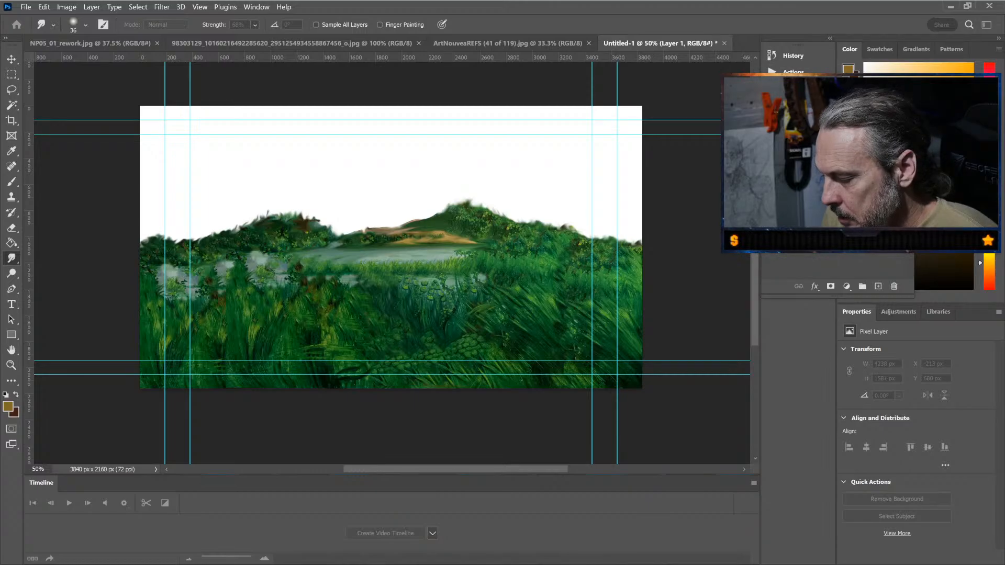
pyautogui.press('Return')
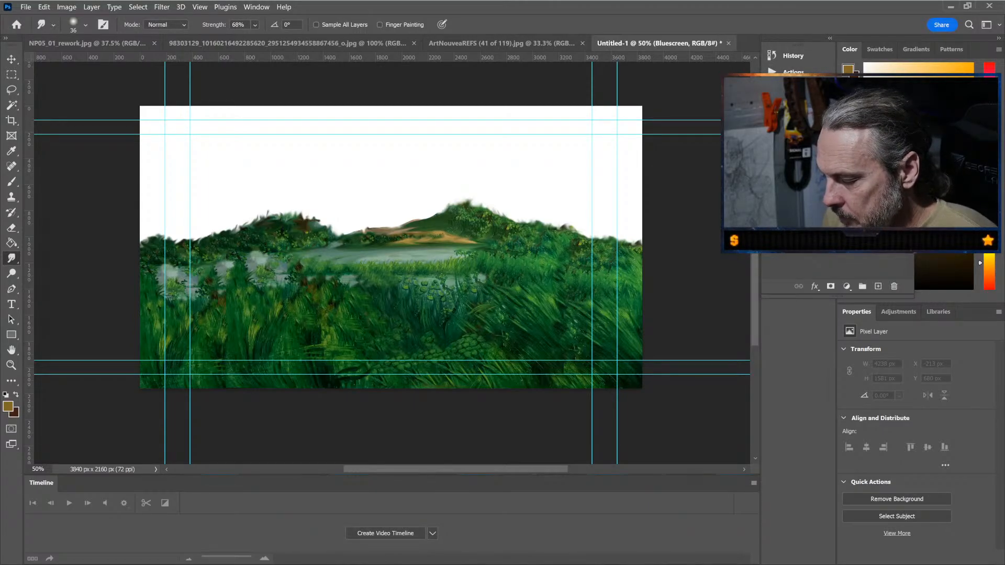
pyautogui.click(837, 235)
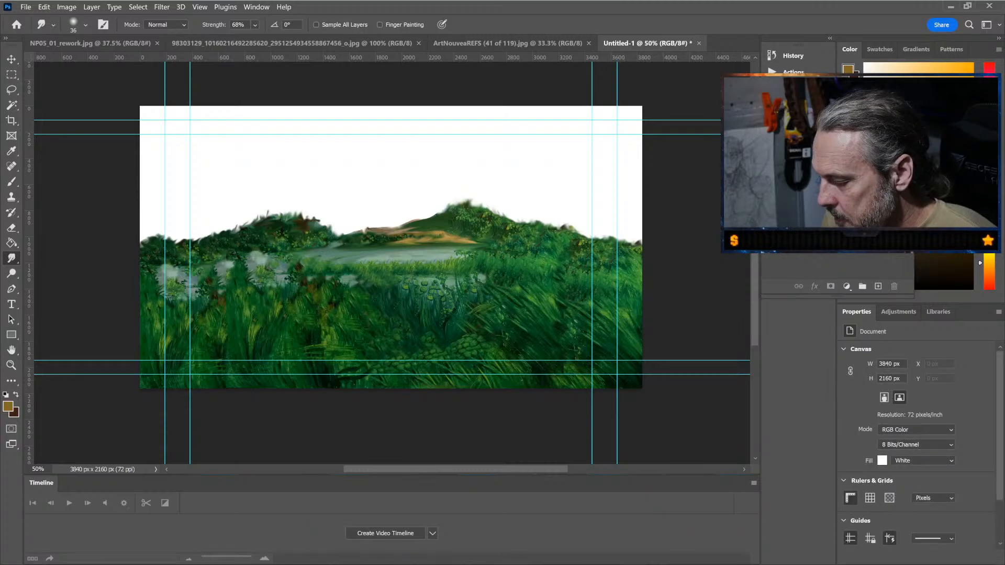
pyautogui.click(837, 168)
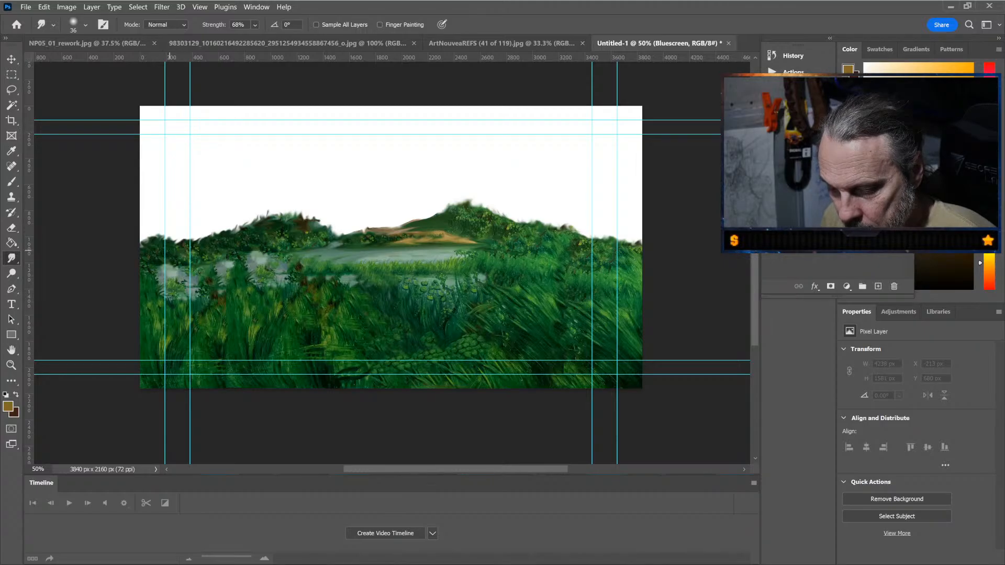
# Step: Set the foreground colour to bright blue, try filling the Bluescreen layer with it, and undo the fill
pyautogui.press('g')
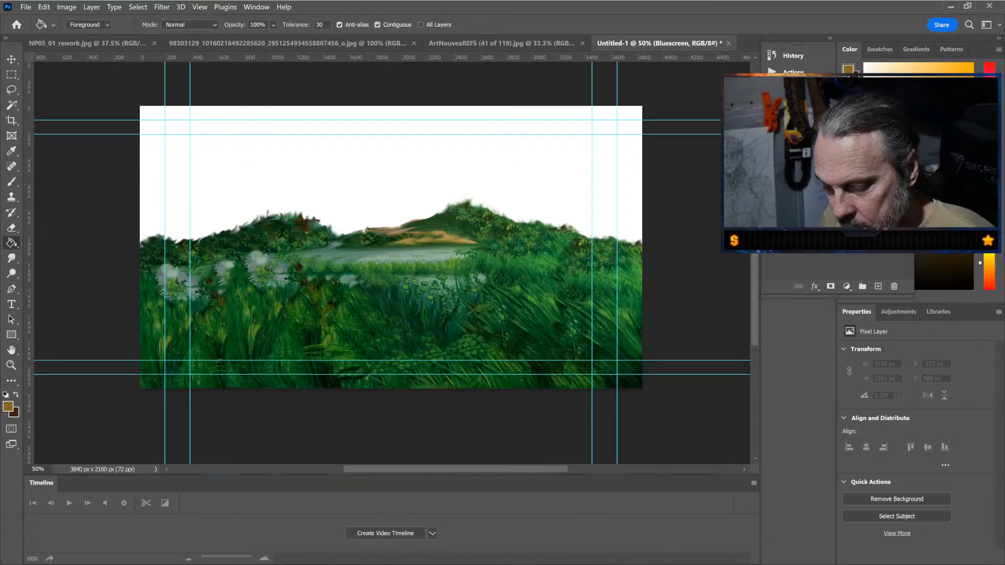
pyautogui.press('alt')
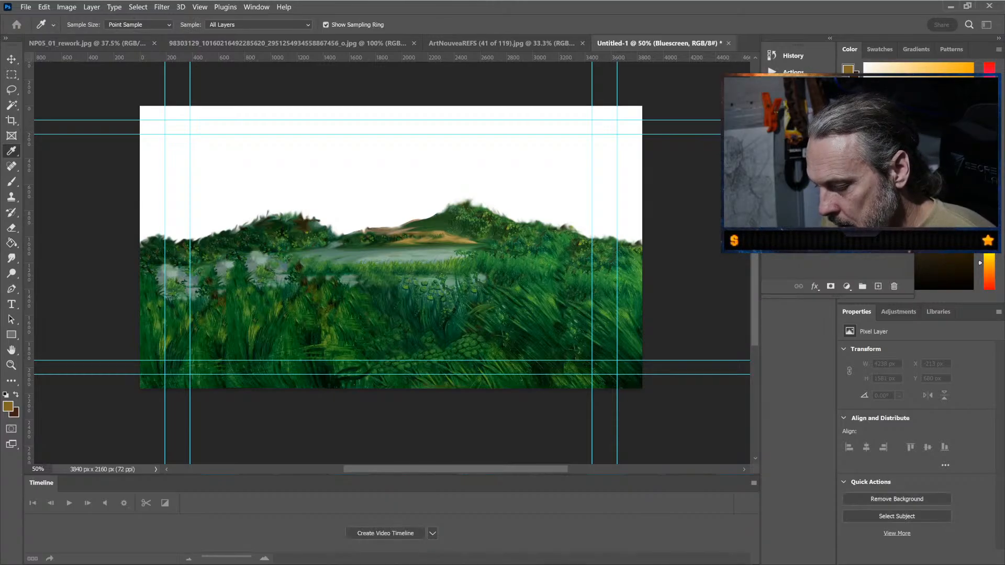
pyautogui.press('Return')
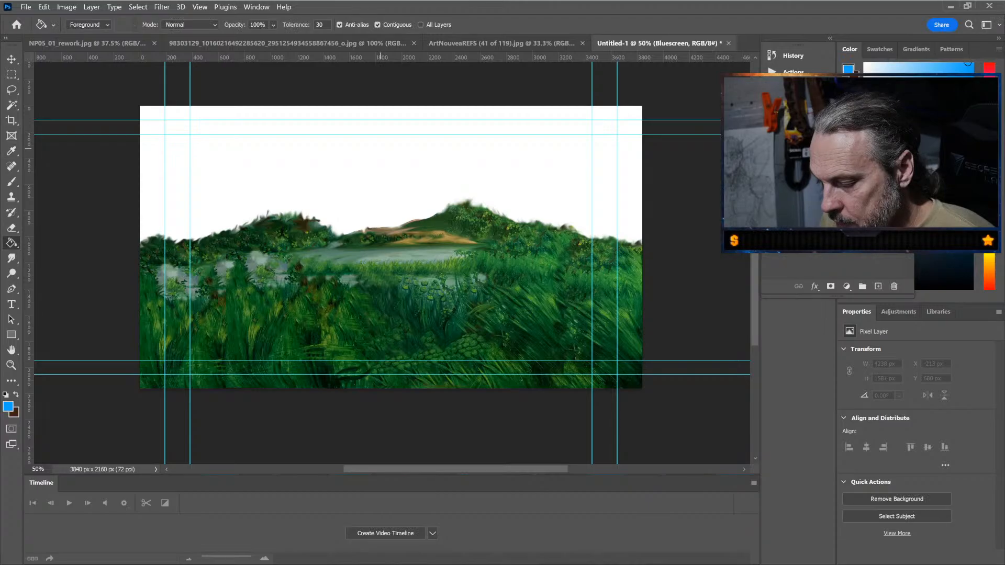
pyautogui.click(381, 149)
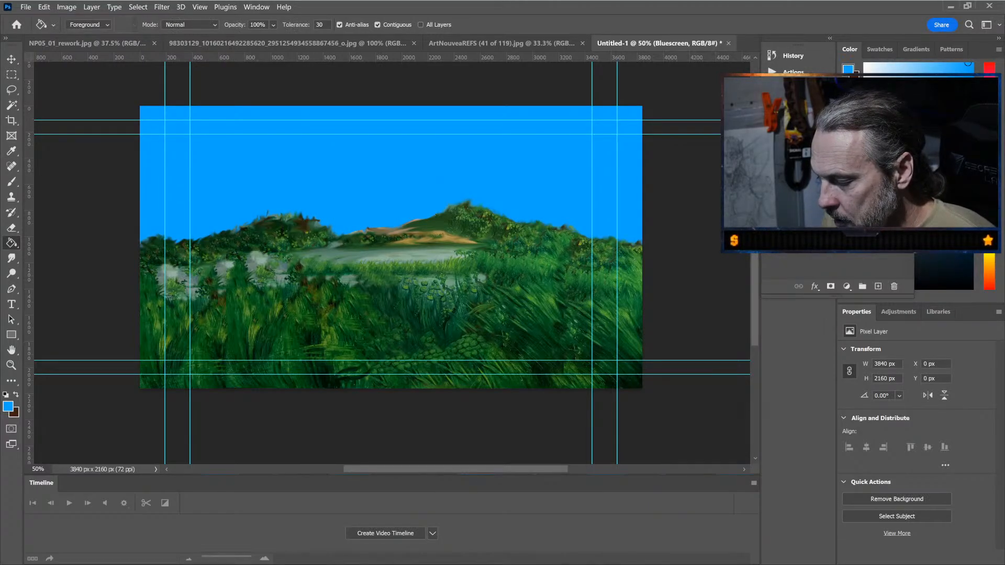
pyautogui.hotkey('ctrl', 'z')
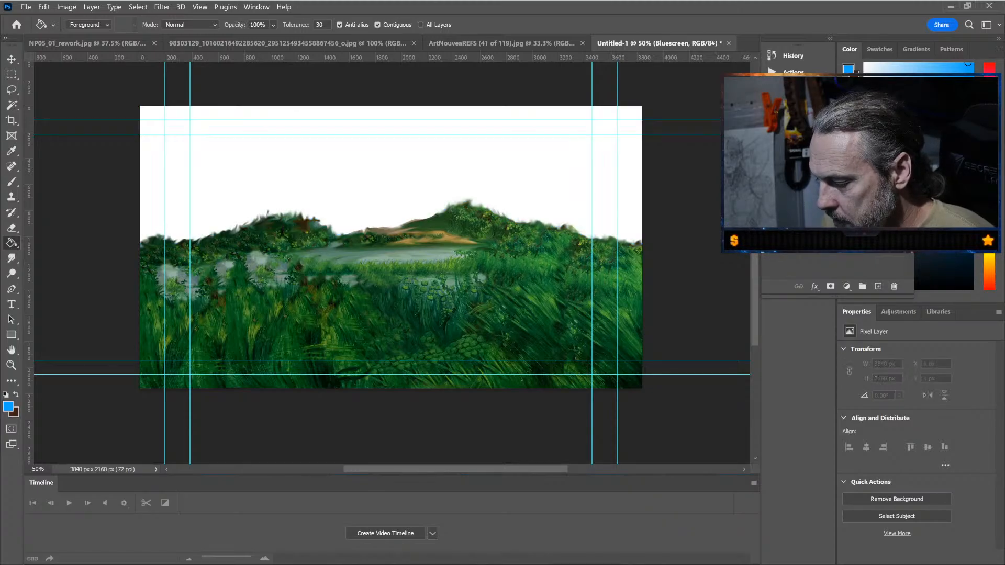
# Step: Restore the bright blue fill on the Bluescreen layer behind the landscape
pyautogui.hotkey('ctrl', 'shift', 'z')
pyautogui.hotkey('ctrl', 'z')
pyautogui.hotkey('ctrl', 'shift', 'z')
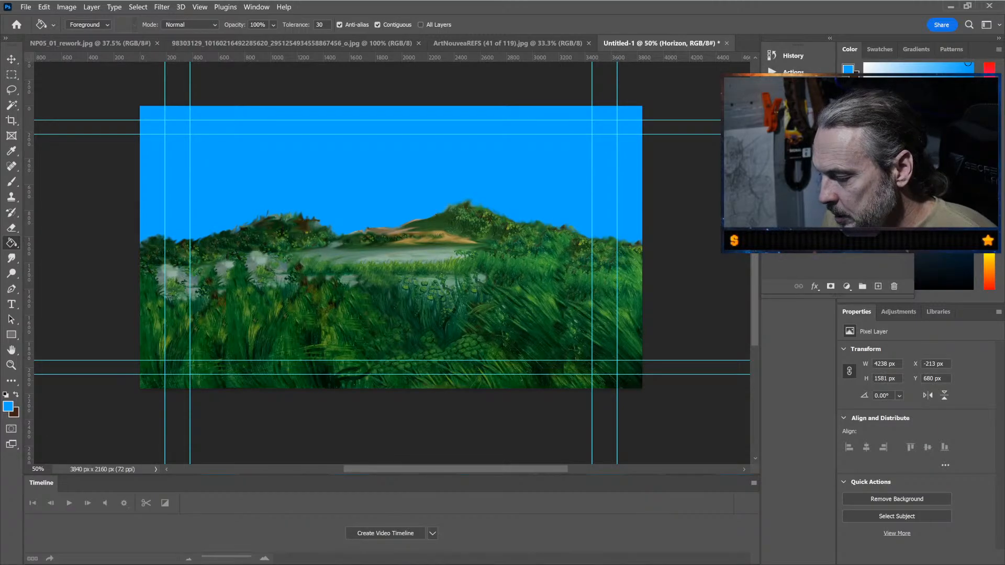
# Step: Compare the composition with the original forest painting on Layer 1, hide that layer, and make the Horizon layer active
pyautogui.click(878, 287)
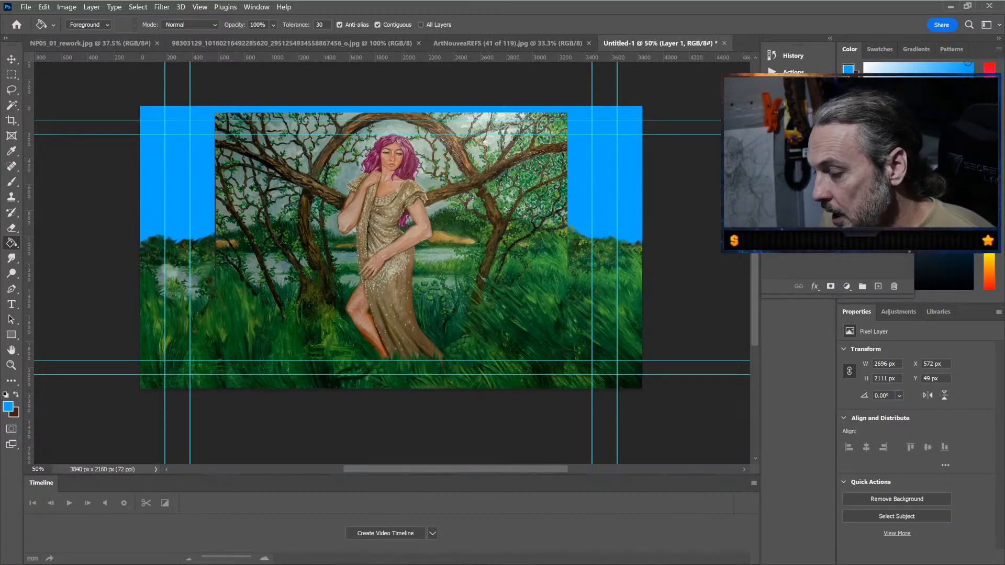
pyautogui.hotkey('ctrl', ',')
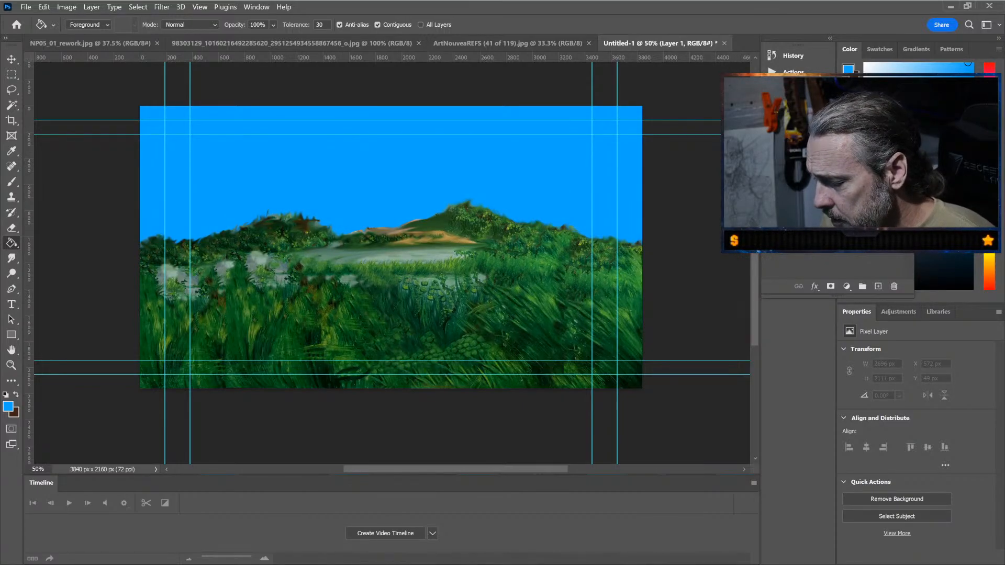
pyautogui.hotkey('alt', '[')
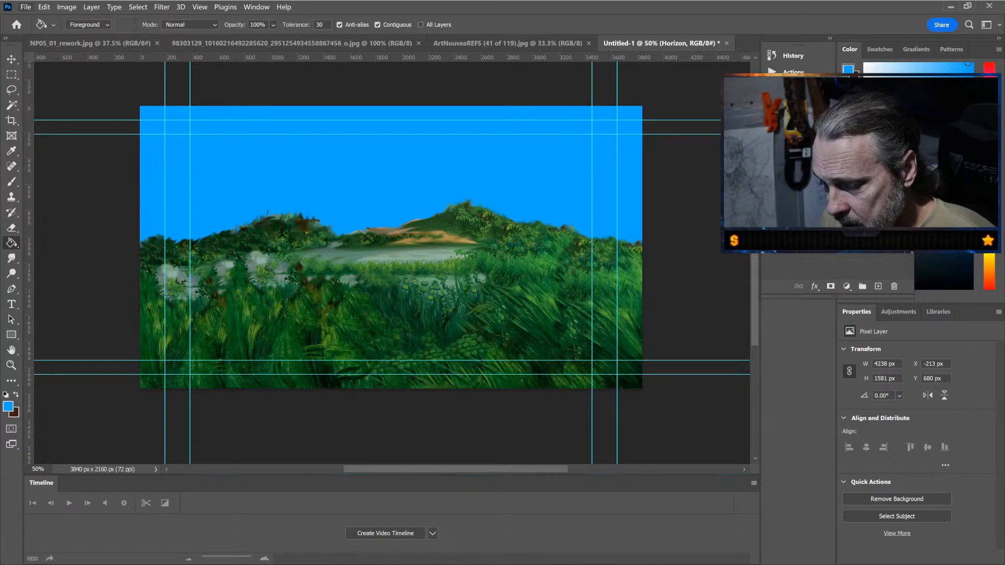
# Step: Save the layered composition as Background_unflattened.psd
pyautogui.press('alt')
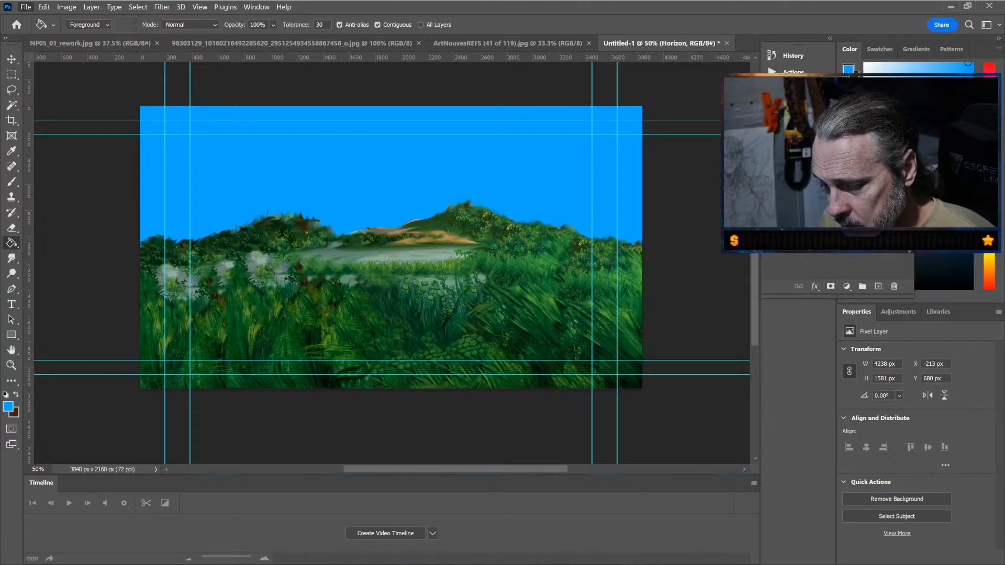
pyautogui.hotkey('ctrl', 'alt', 'i')
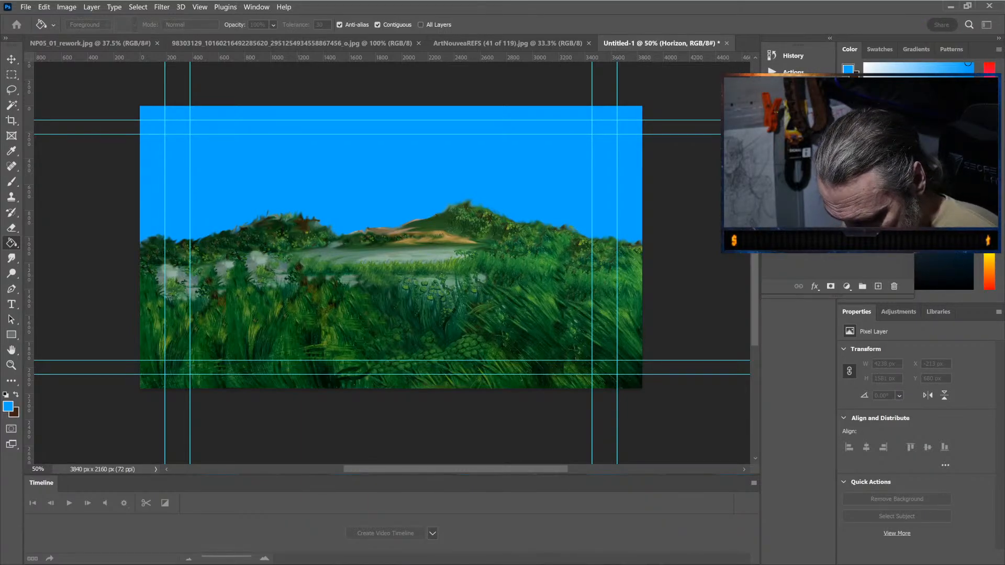
pyautogui.press('Escape')
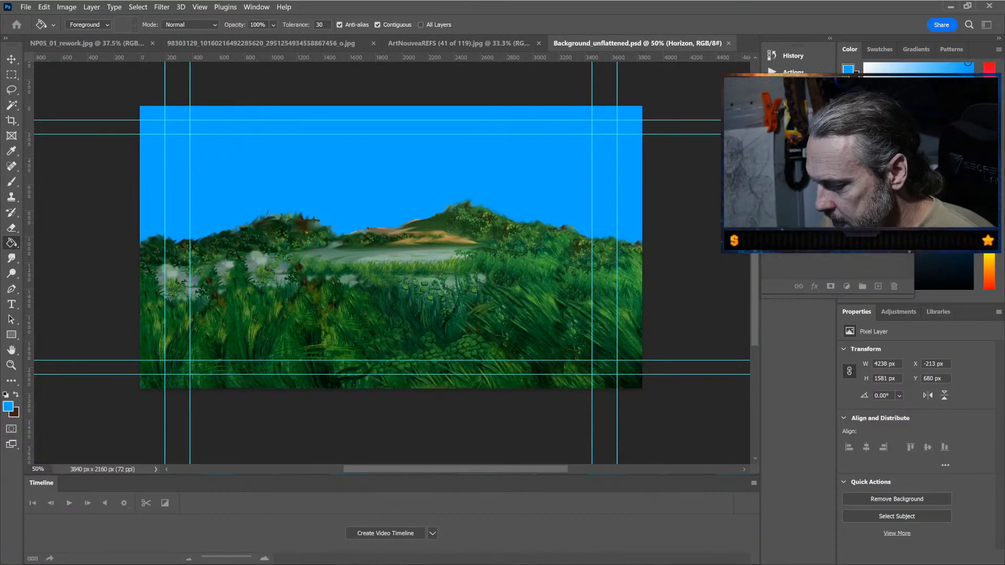
# Step: Delete the Background layer beneath the Bluescreen layer
pyautogui.click(843, 219)
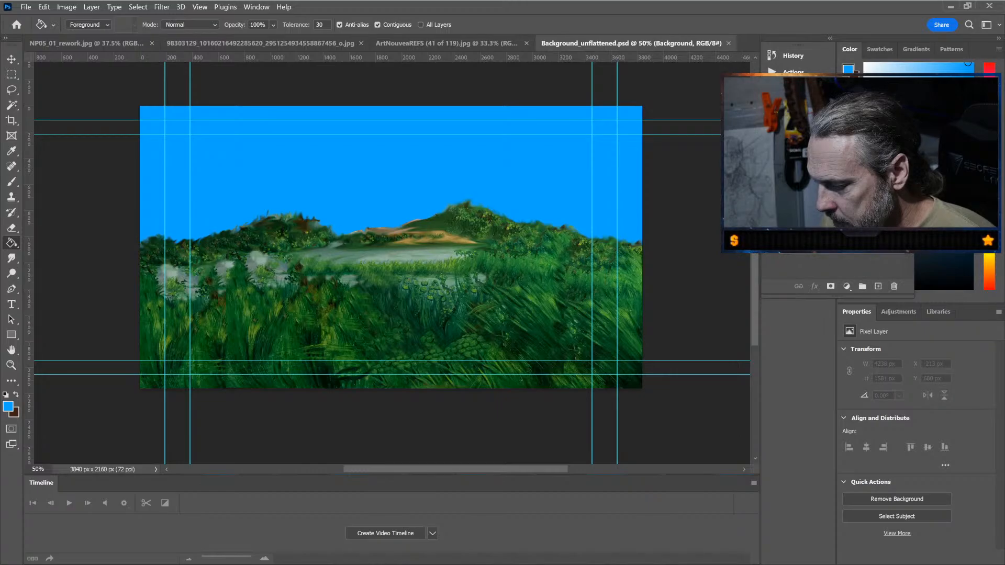
pyautogui.click(894, 287)
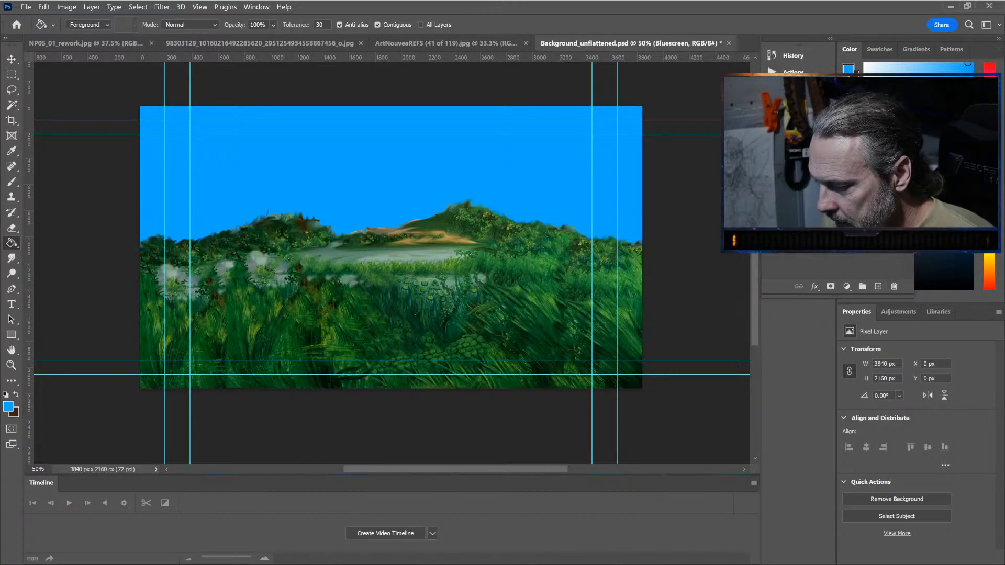
pyautogui.click(843, 209)
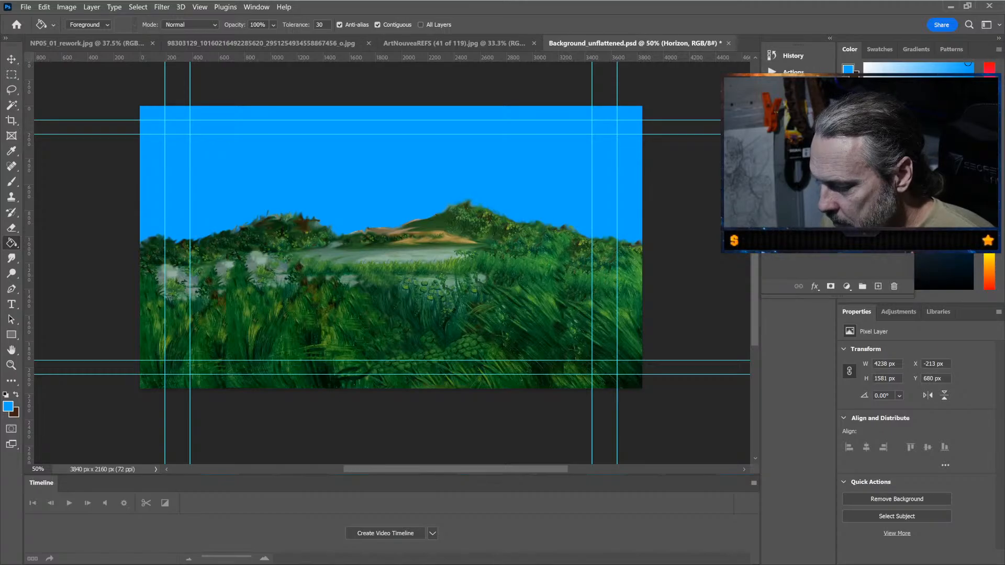
# Step: Compare the painting on Layer 1 with the new landscape by switching the visibility of Layer 1 and the Foreground layer
pyautogui.click(879, 286)
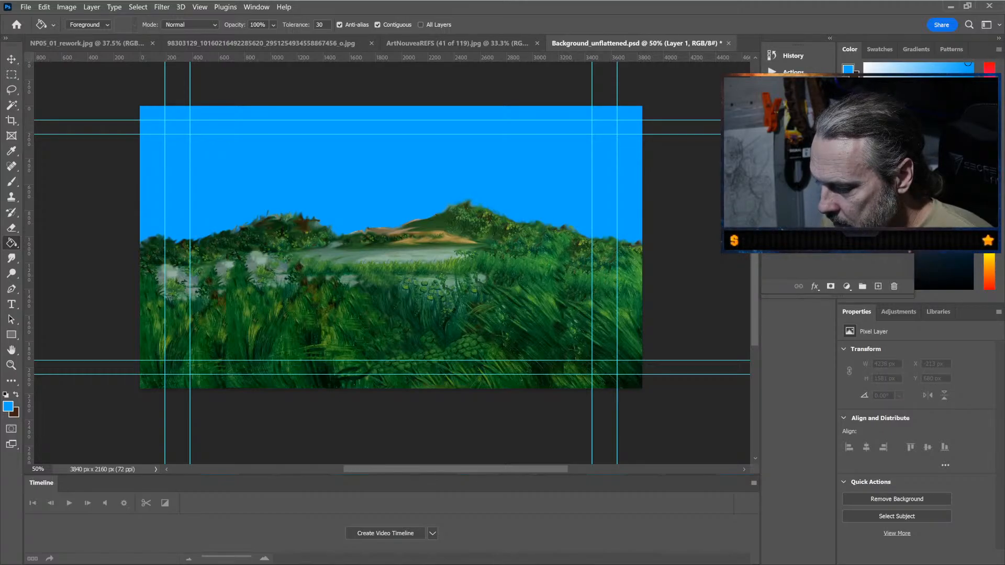
pyautogui.click(770, 191)
pyautogui.click(842, 173)
pyautogui.click(770, 173)
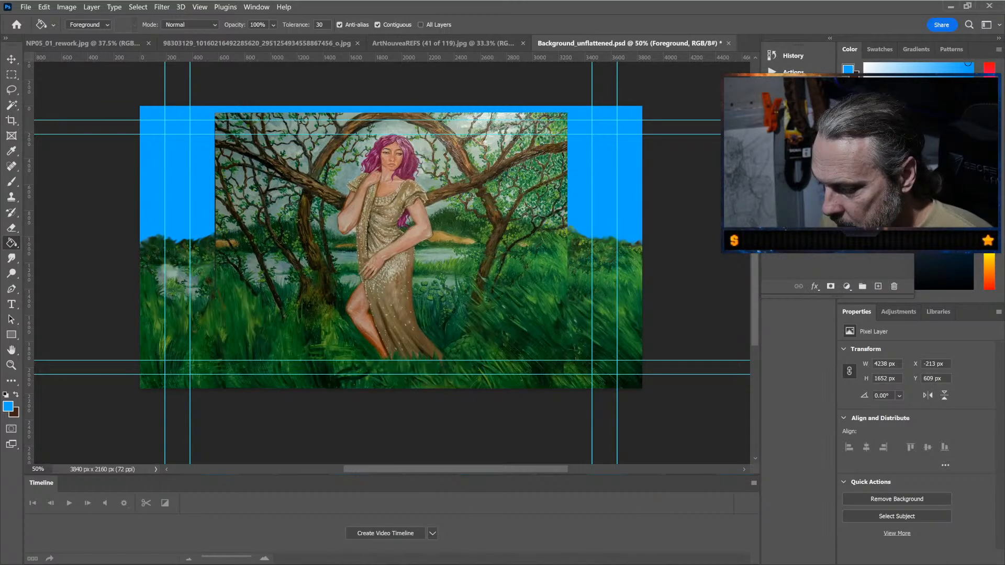
pyautogui.click(769, 173)
pyautogui.click(842, 228)
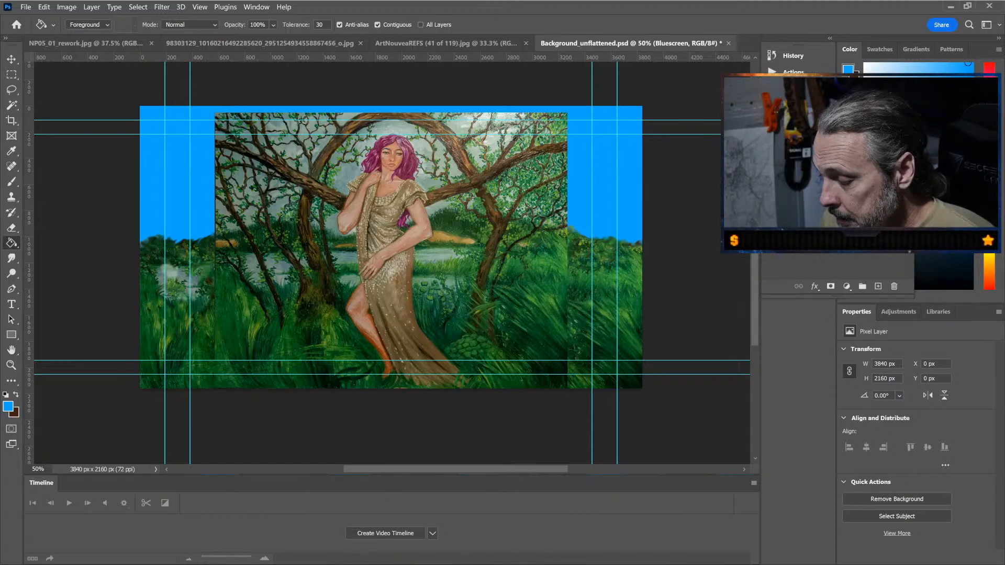
pyautogui.click(770, 191)
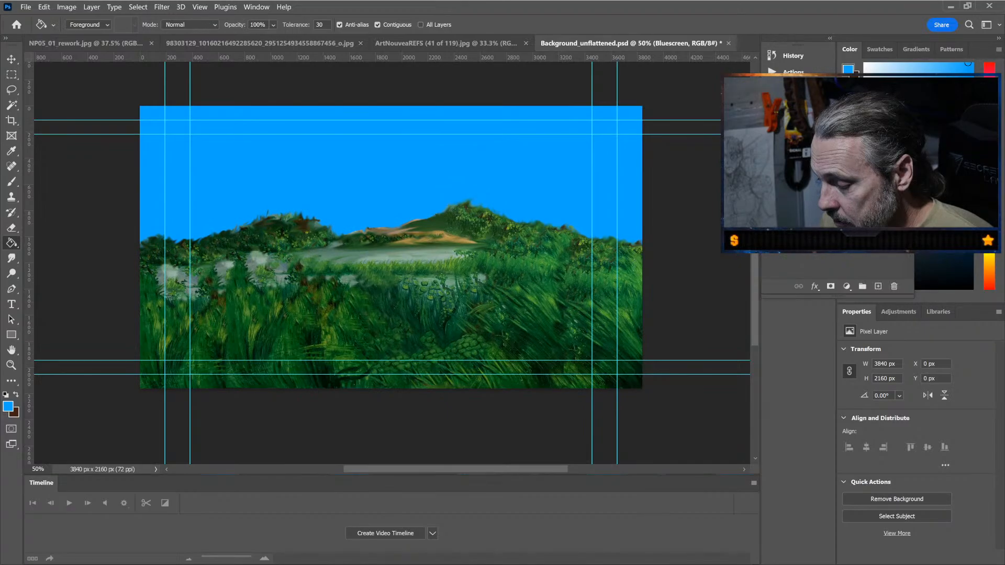
# Step: Make the Horizon layer active, save the document, and save another version as Background_unflattened01.psd
pyautogui.click(838, 212)
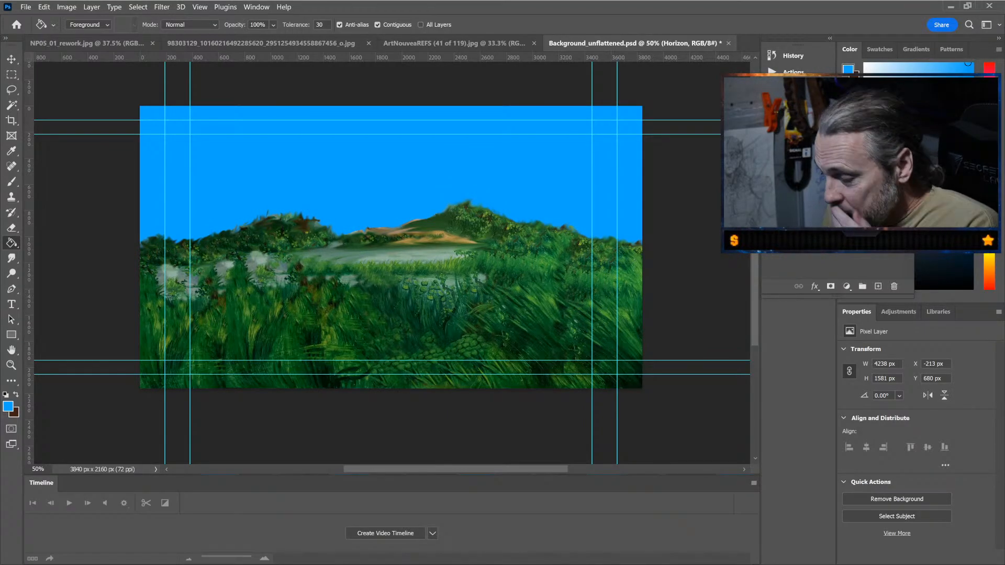
pyautogui.hotkey('ctrl', 's')
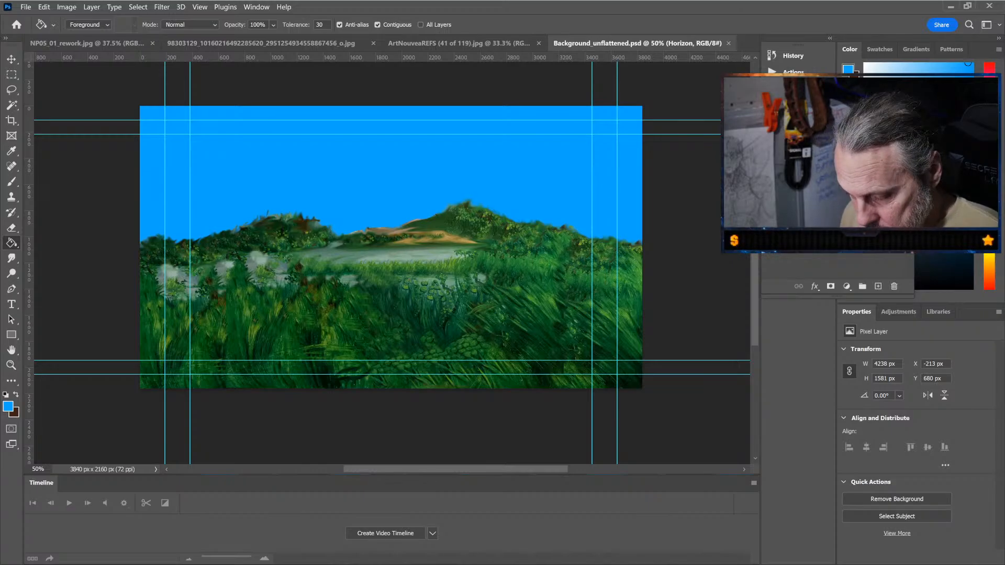
pyautogui.click(720, 427)
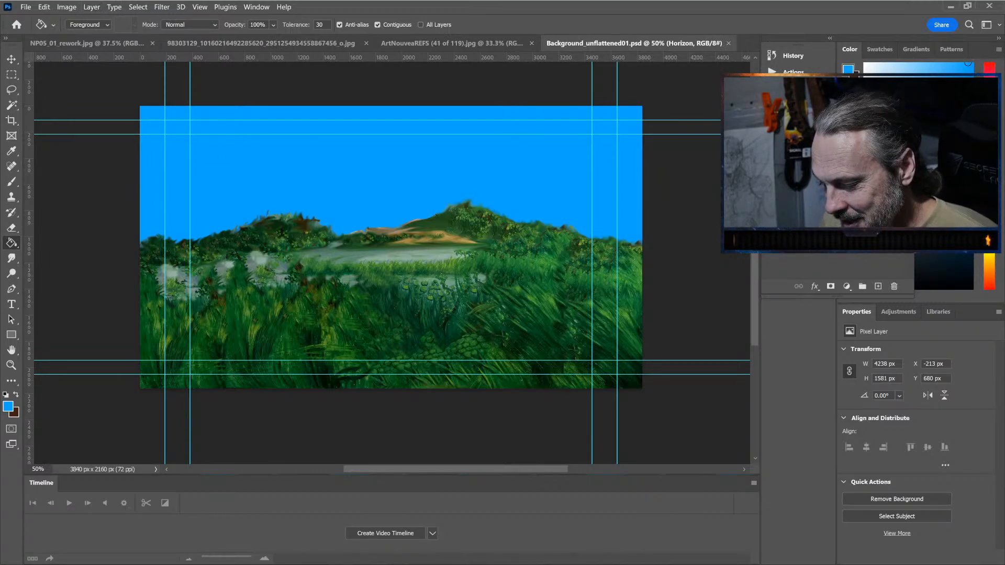
# Step: Flatten the composition into a single image and save it as Background01_imageprompt.jpg
pyautogui.hotkey('ctrl', 'shift', 'e')
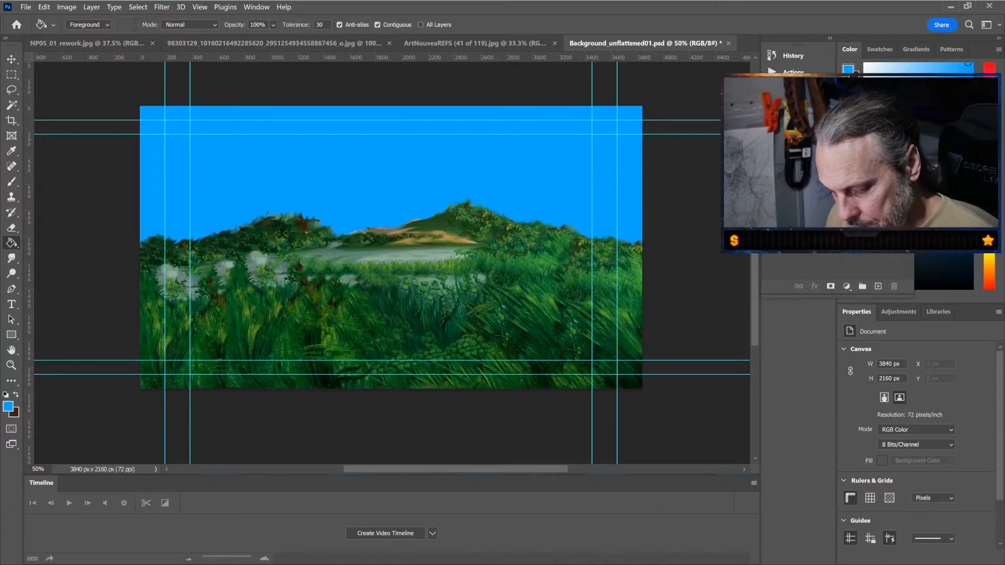
pyautogui.press('space')
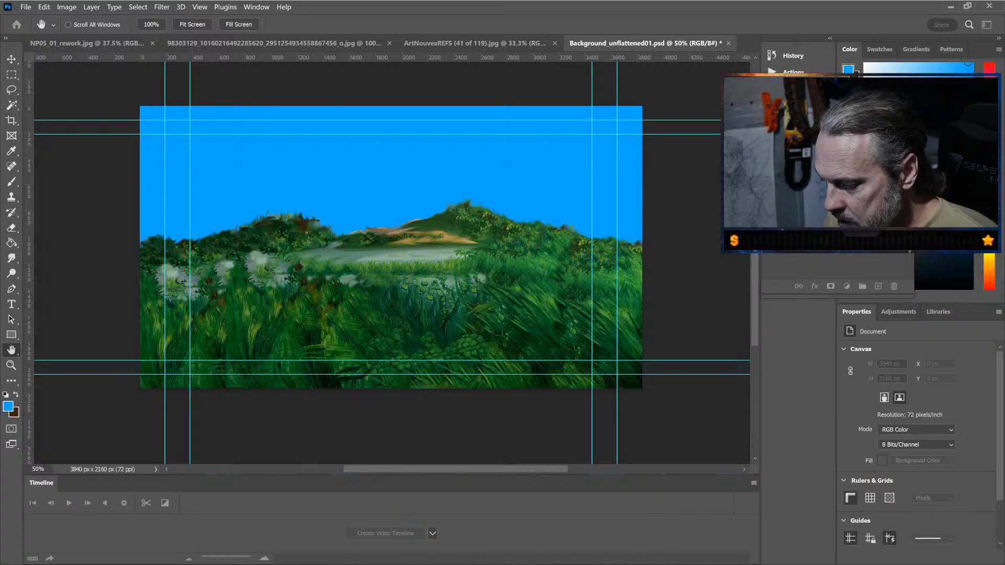
pyautogui.press('Return')
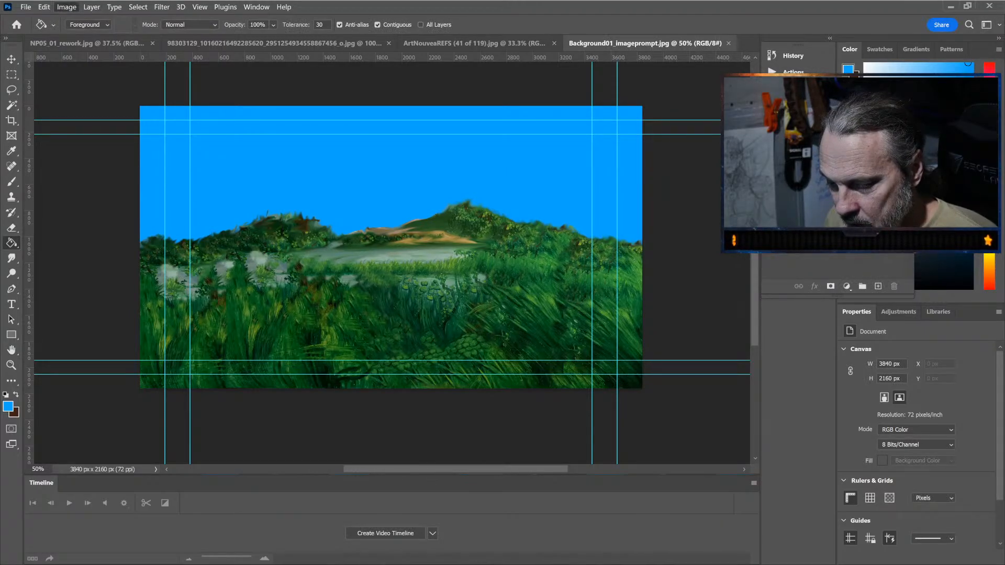
# Step: Resize the flattened image to 1024 x 576 px
pyautogui.press('space')
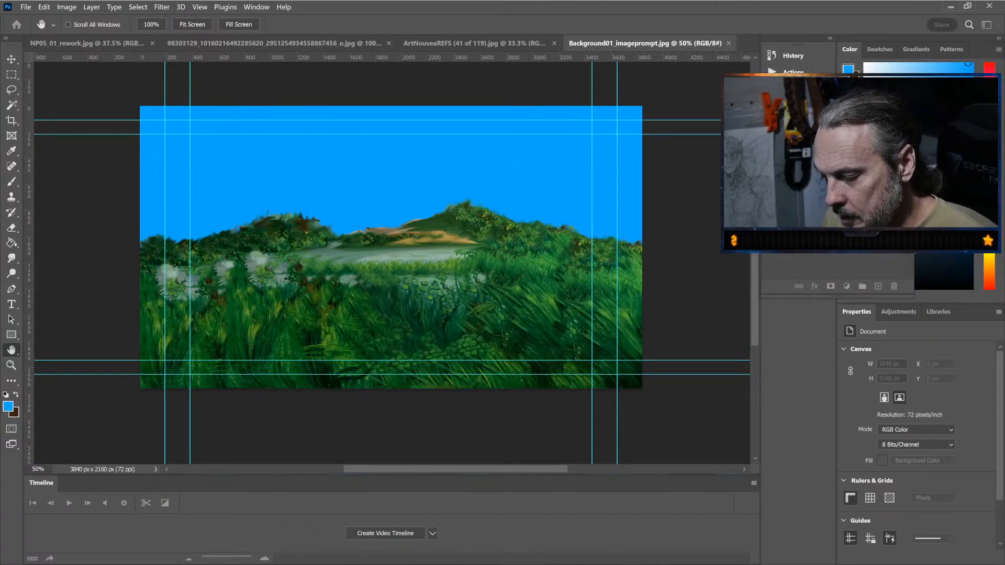
pyautogui.press('Return')
pyautogui.hotkey('ctrl', '0')
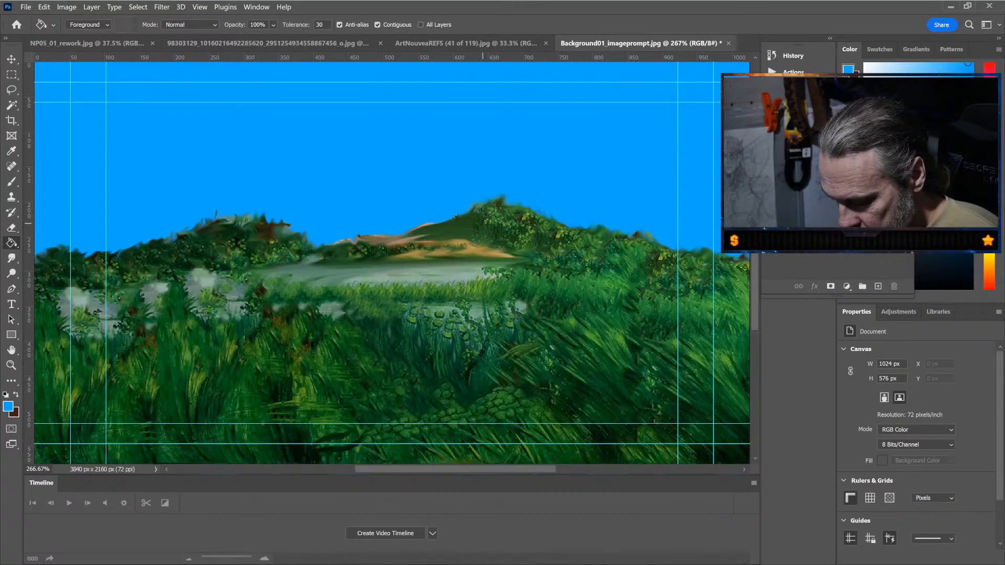
pyautogui.hotkey('ctrl', '-')
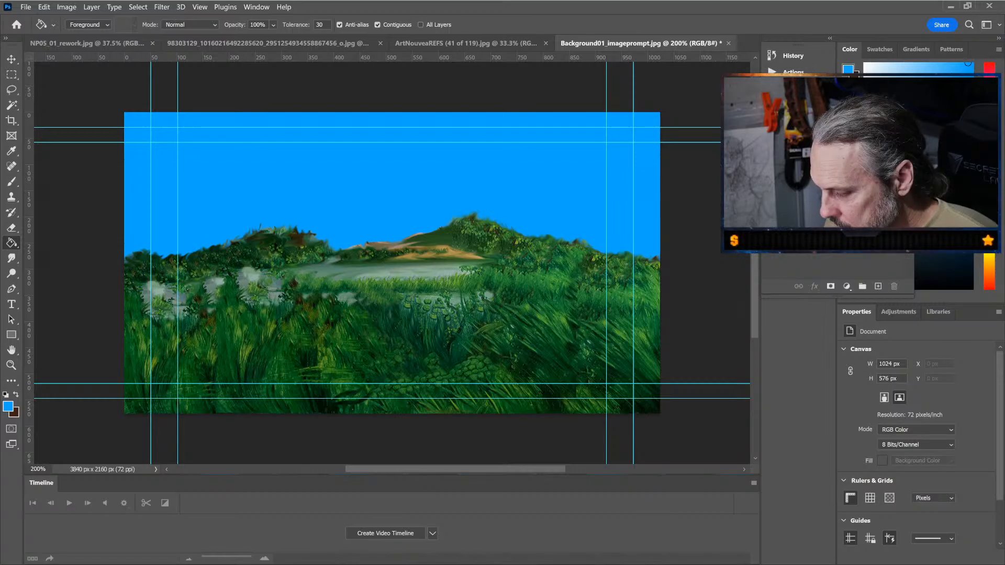
# Step: Switch to Stable Diffusion UI, load Background01_imageprompt.jpg as the initial image, and set the image size to 1024 wide by 576 high
pyautogui.press('space')
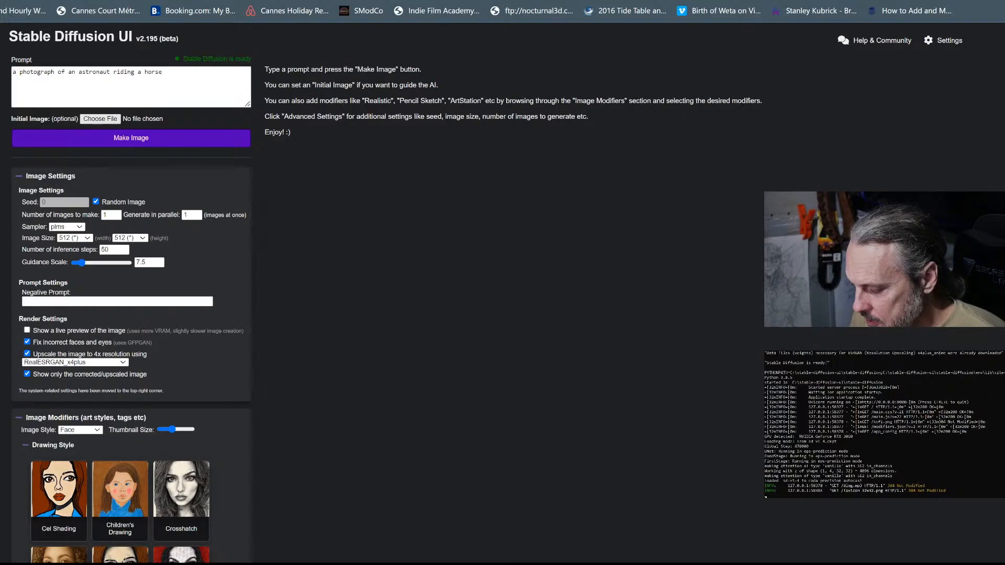
pyautogui.doubleClick(247, 400)
pyautogui.scroll(-2, 226, 345)
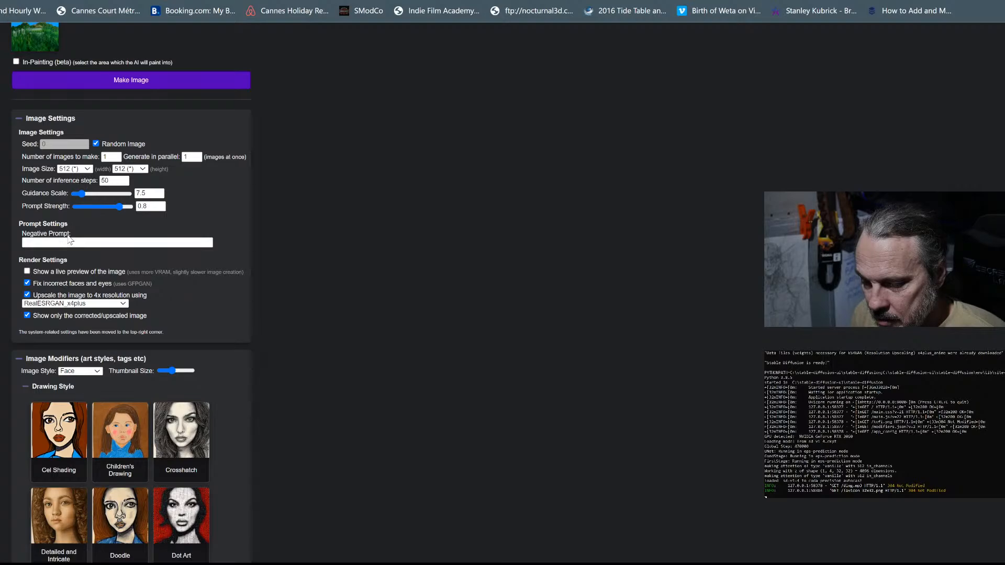
pyautogui.click(77, 291)
pyautogui.click(142, 169)
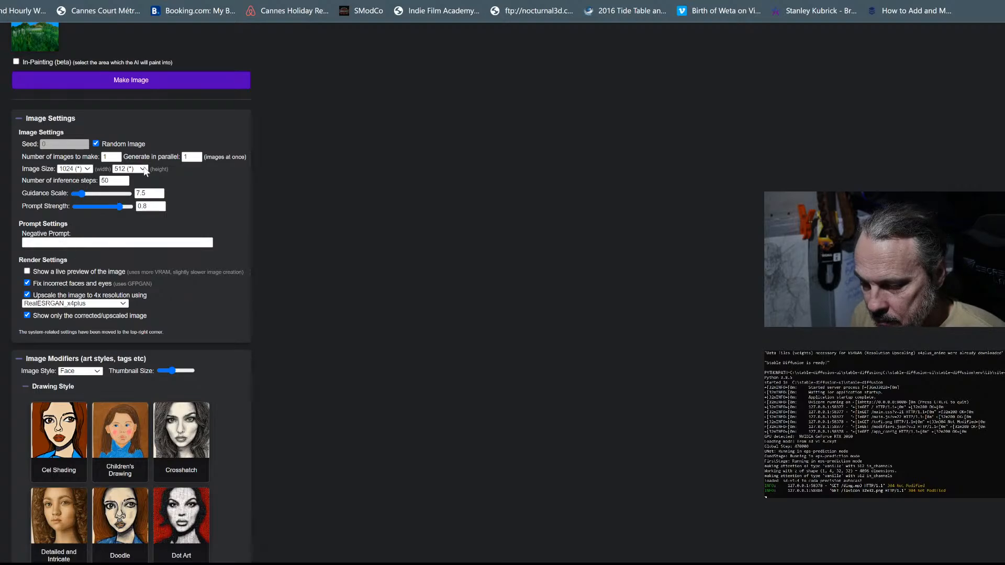
pyautogui.click(129, 239)
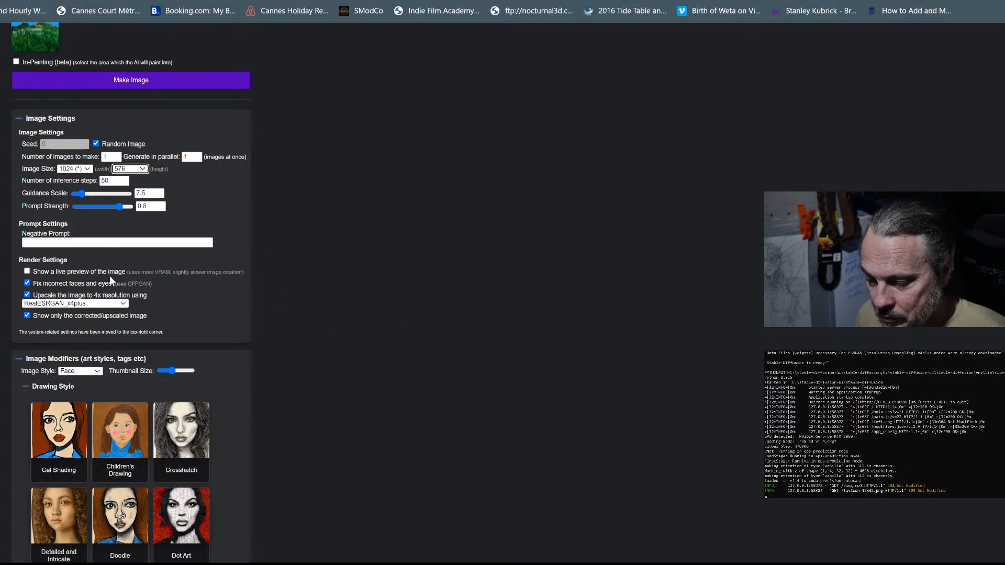
# Step: Disable the correction of faces and eyes and the 4x upscaling in the render settings
pyautogui.click(30, 283)
pyautogui.click(27, 282)
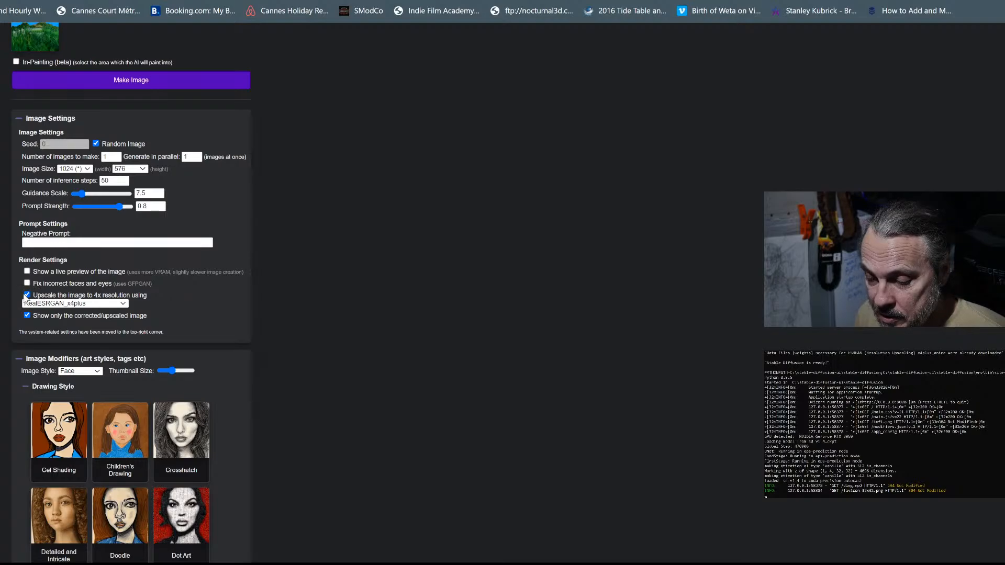
pyautogui.click(27, 296)
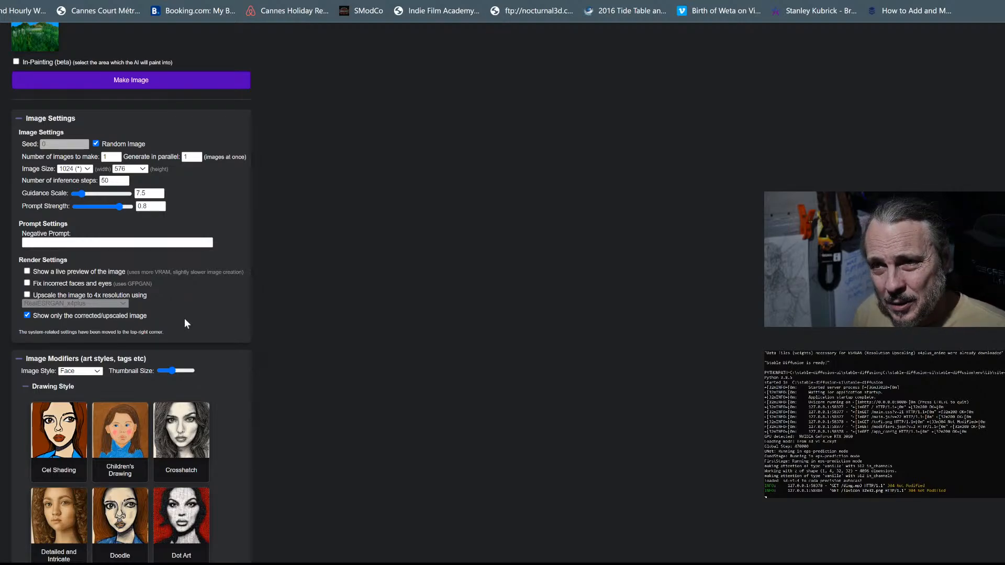
# Step: Replace the default astronaut prompt with "Landscape"
pyautogui.scroll(3, 178, 347)
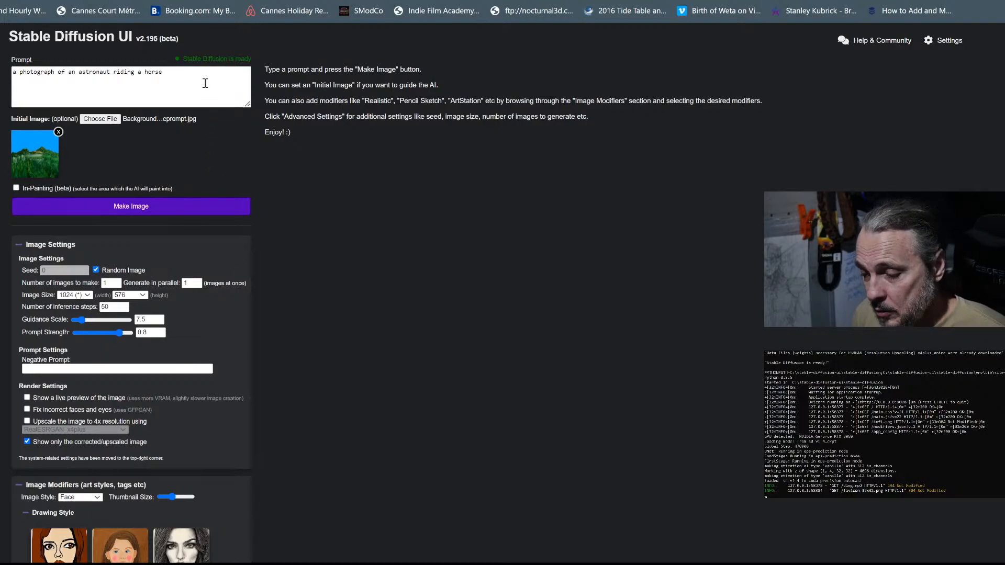
pyautogui.click(84, 92)
pyautogui.hotkey('ctrl', 'a')
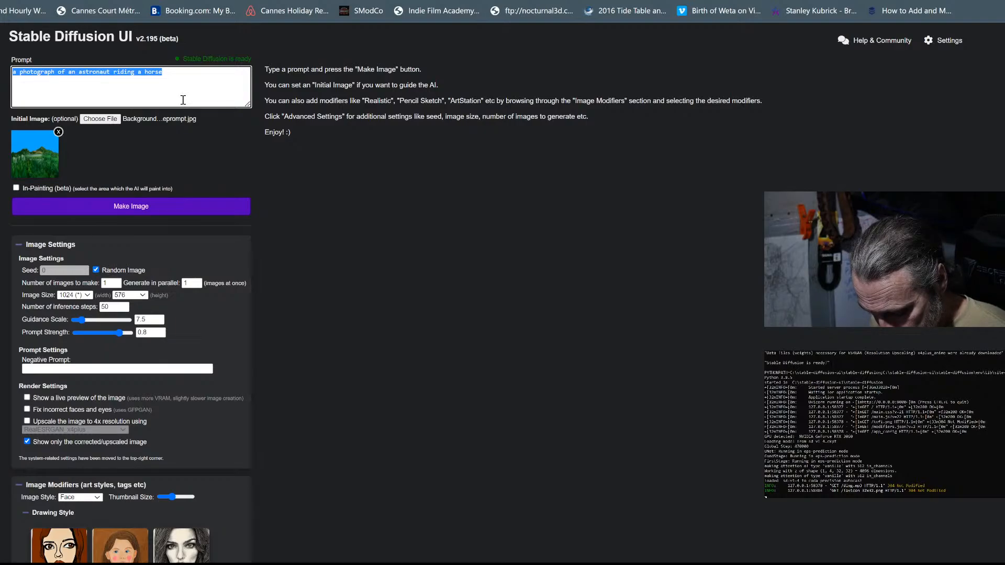
pyautogui.write('Landscape')
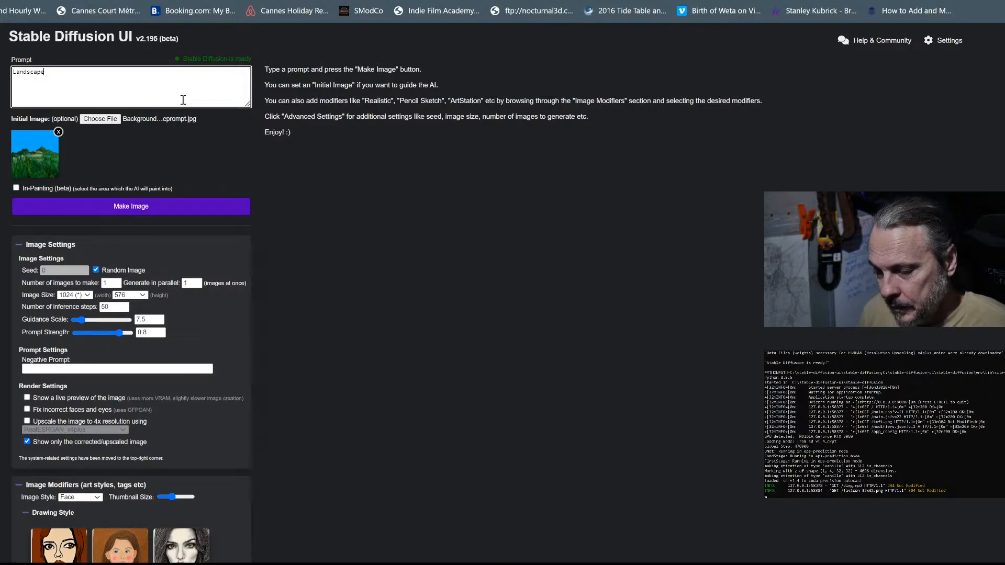
pyautogui.click(417, 225)
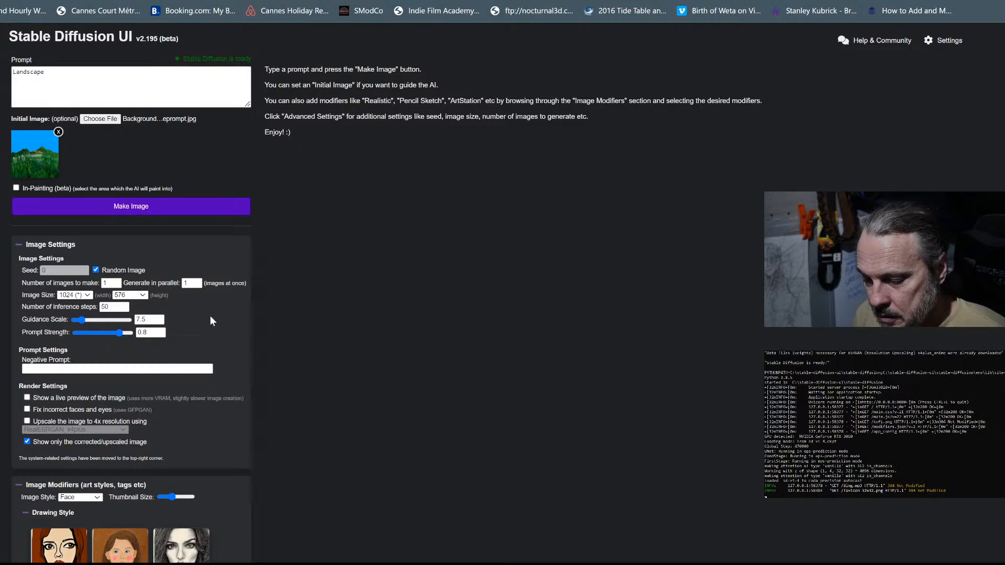
# Step: Set the number of images to make to 4, generating 2 in parallel
pyautogui.doubleClick(192, 283)
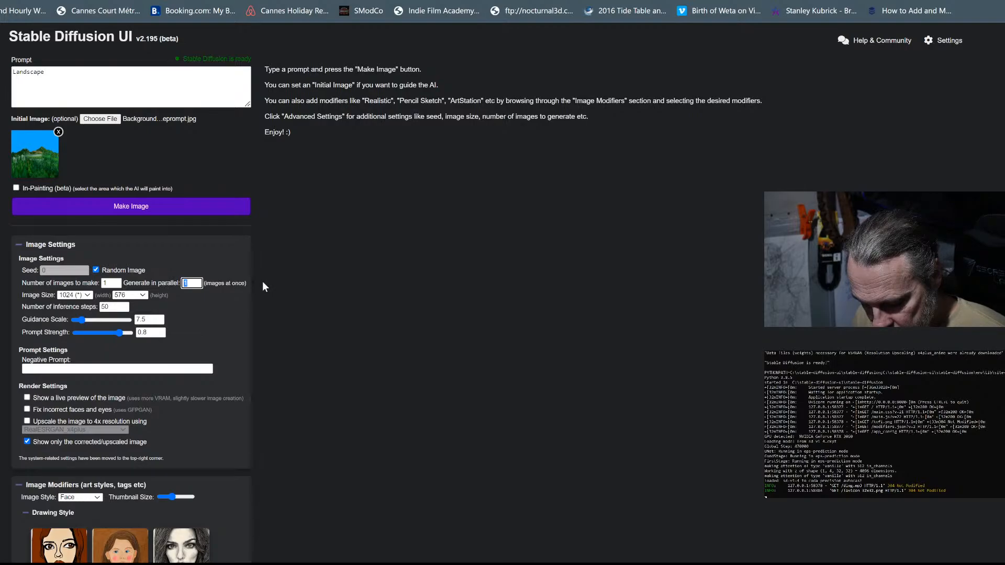
pyautogui.write('2')
pyautogui.click(114, 283)
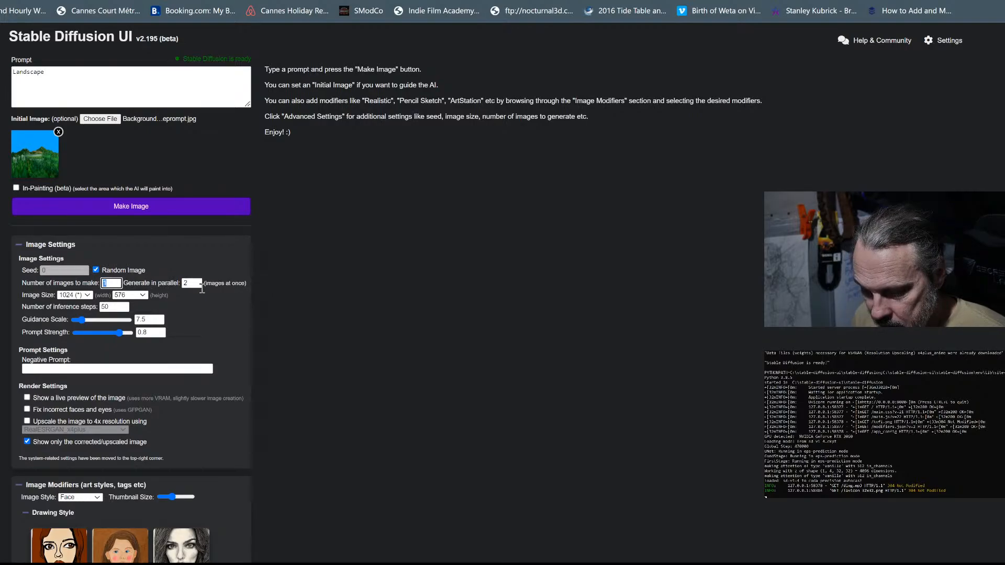
pyautogui.press('BackSpace')
pyautogui.write('4')
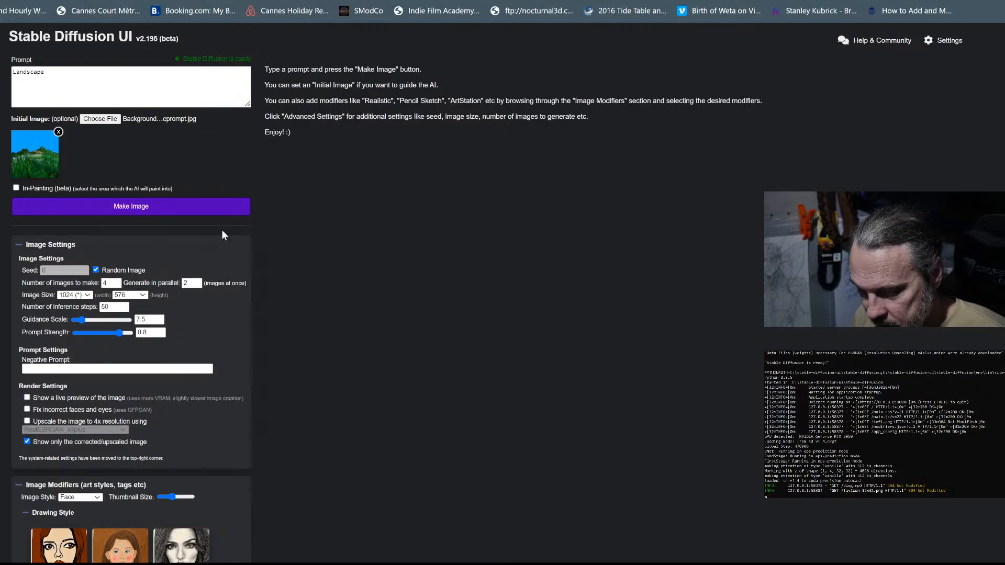
# Step: Set the number of inference steps to 35
pyautogui.click(114, 308)
pyautogui.doubleClick(113, 307)
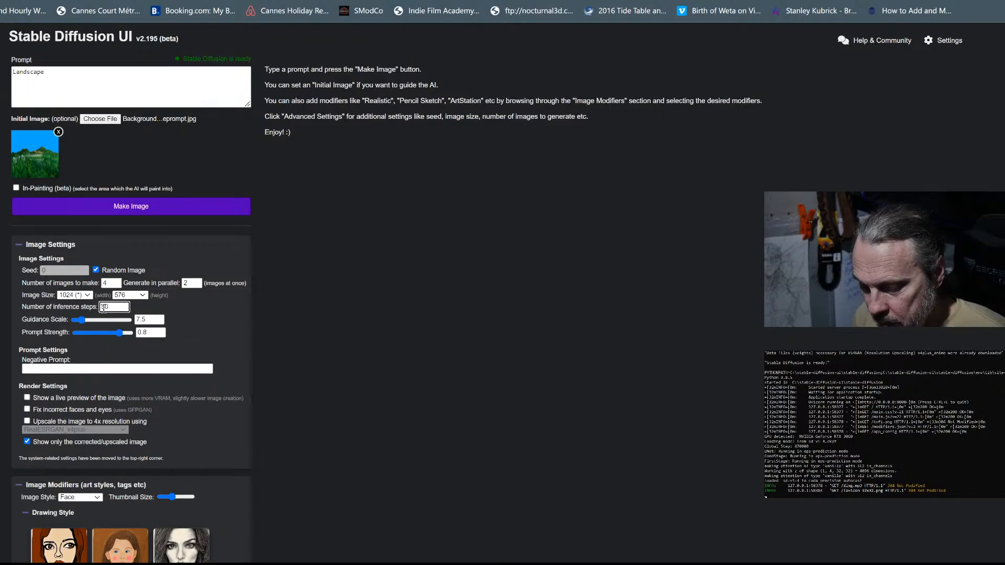
pyautogui.write('354')
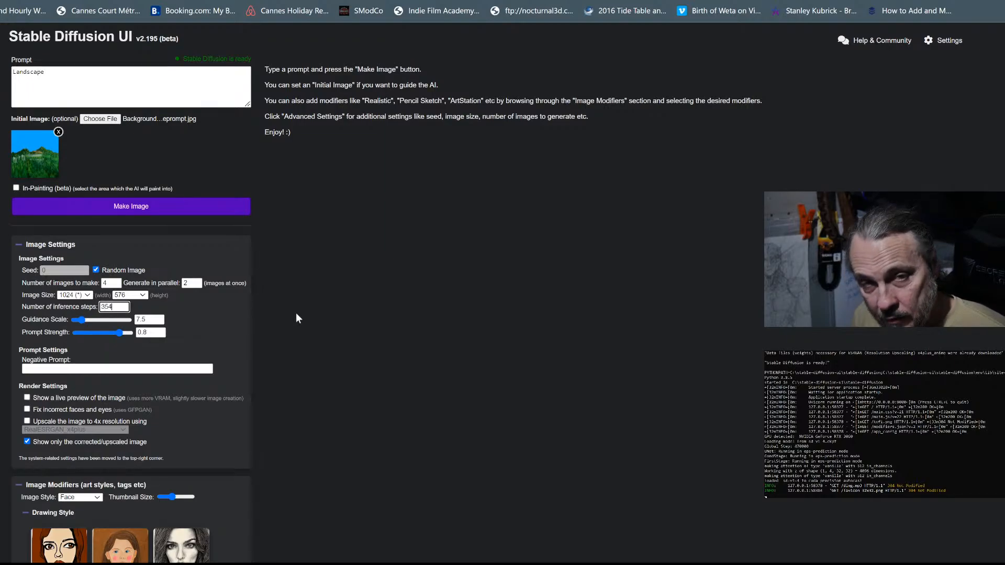
pyautogui.press('BackSpace')
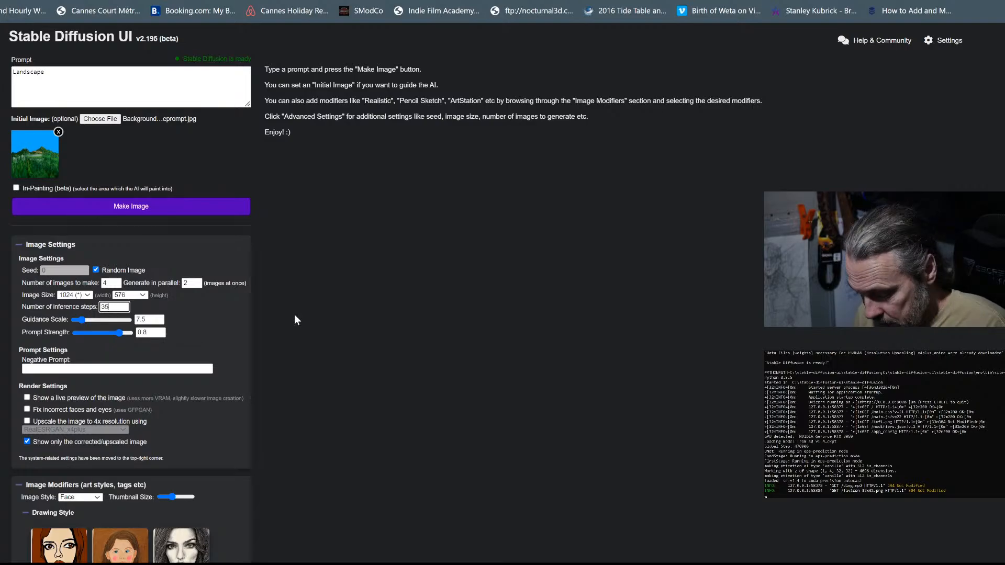
pyautogui.click(314, 314)
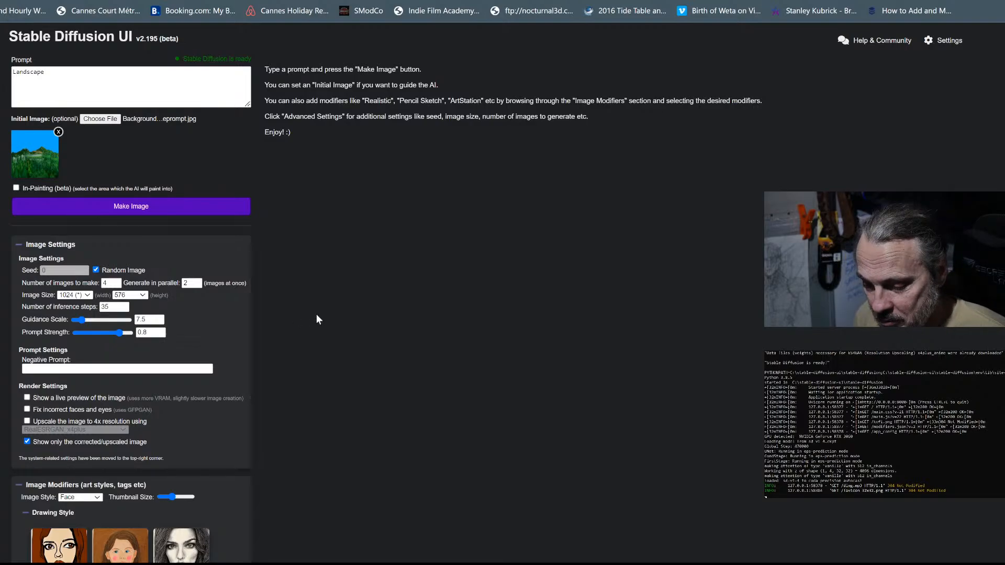
# Step: Collapse the Drawing Style group of image modifiers and expand the Visual Style group
pyautogui.scroll(-6, 266, 394)
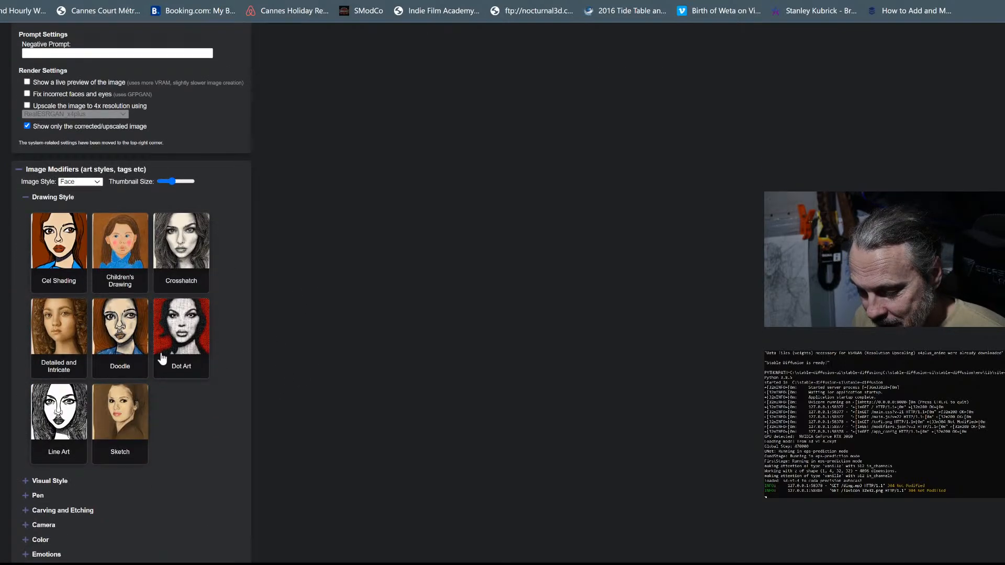
pyautogui.click(26, 198)
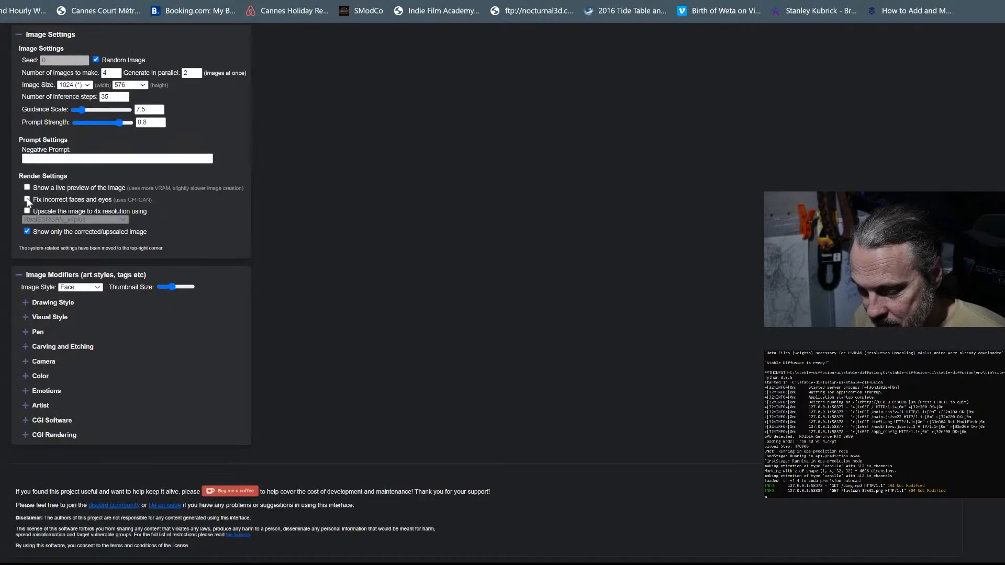
pyautogui.click(25, 317)
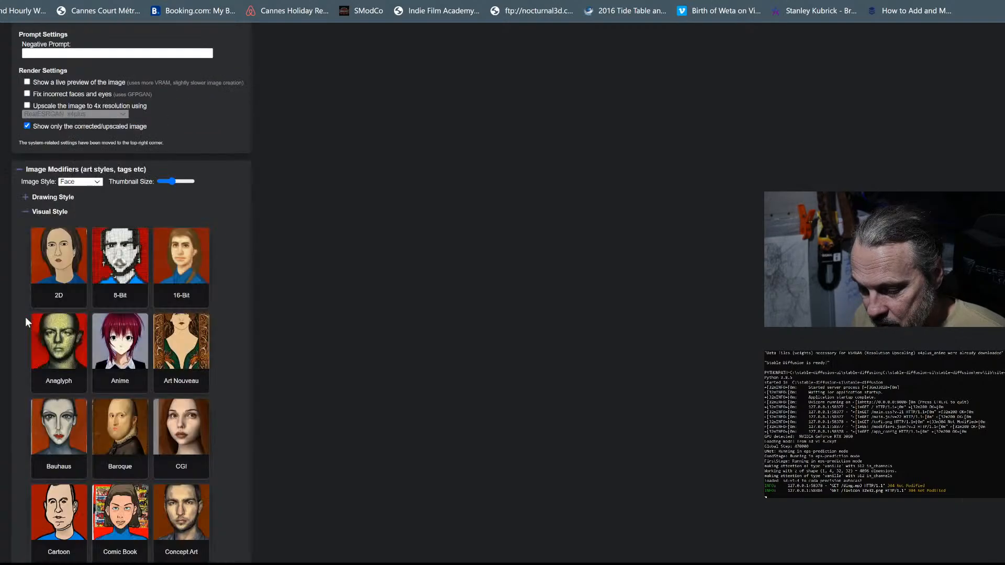
# Step: Add the Art Nouveau visual style as an image modifier for the prompt
pyautogui.click(181, 345)
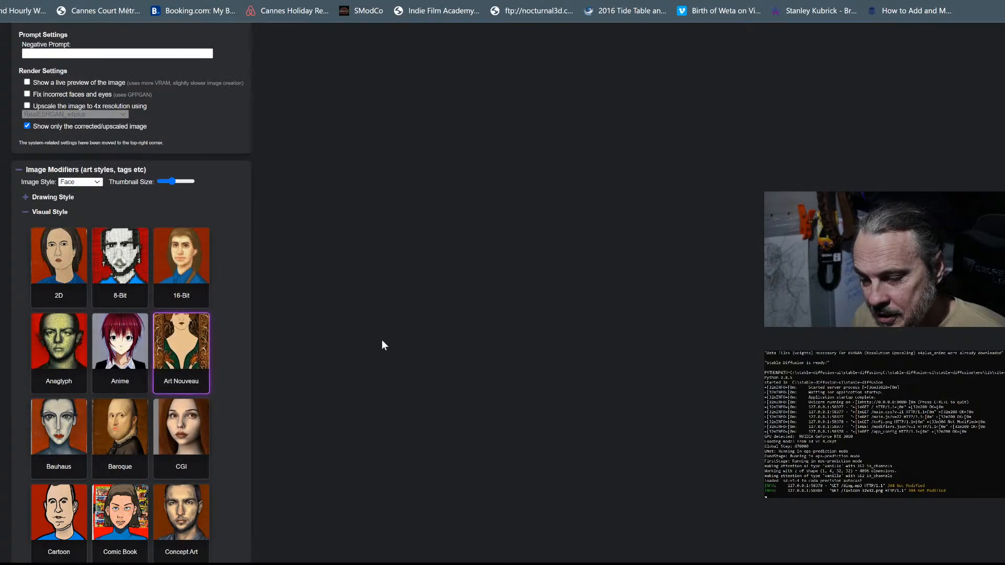
pyautogui.scroll(5, 382, 340)
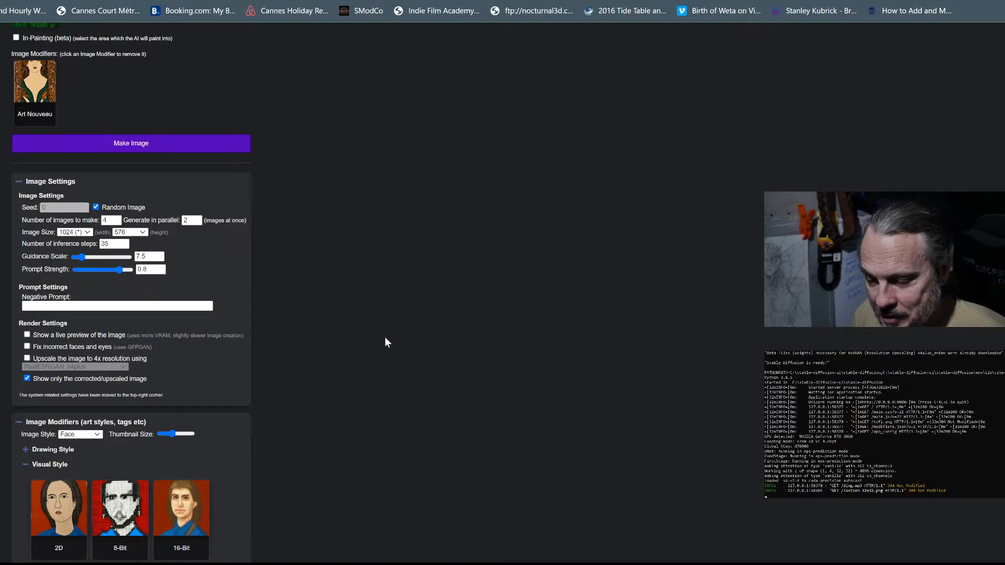
# Step: Set the image style of the modifier previews to Landscape
pyautogui.scroll(-12, 384, 313)
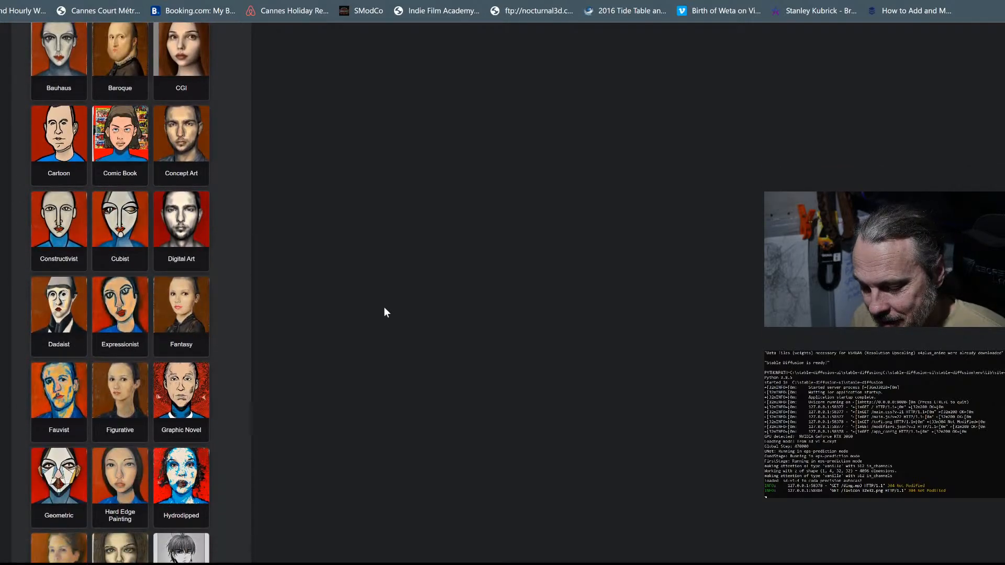
pyautogui.scroll(6, 384, 313)
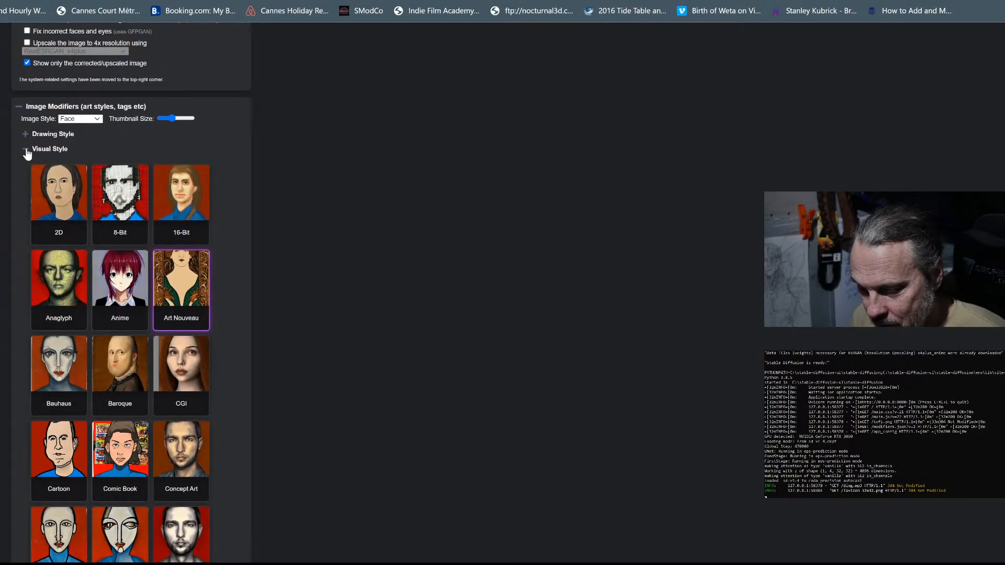
pyautogui.scroll(2, 237, 188)
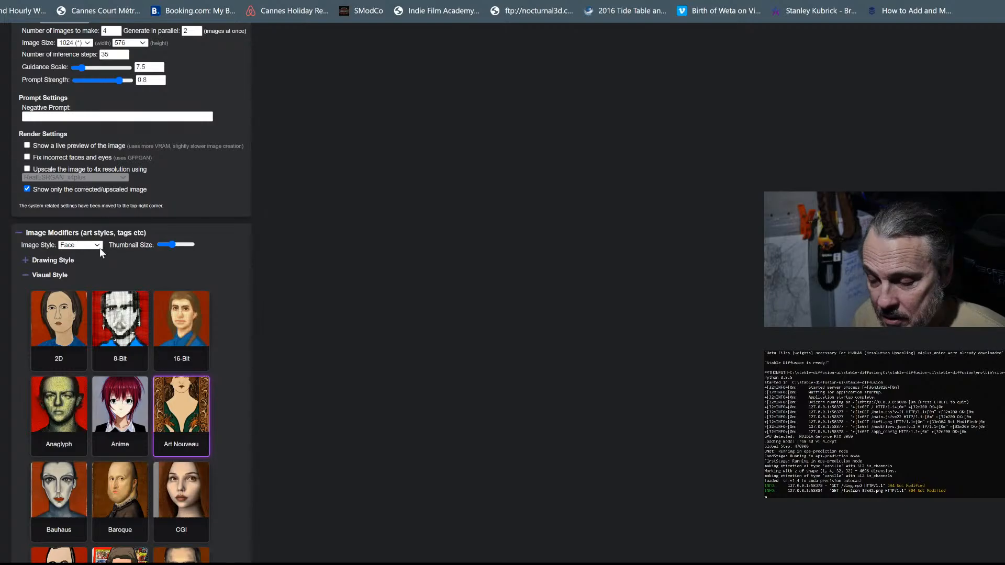
pyautogui.press('Down')
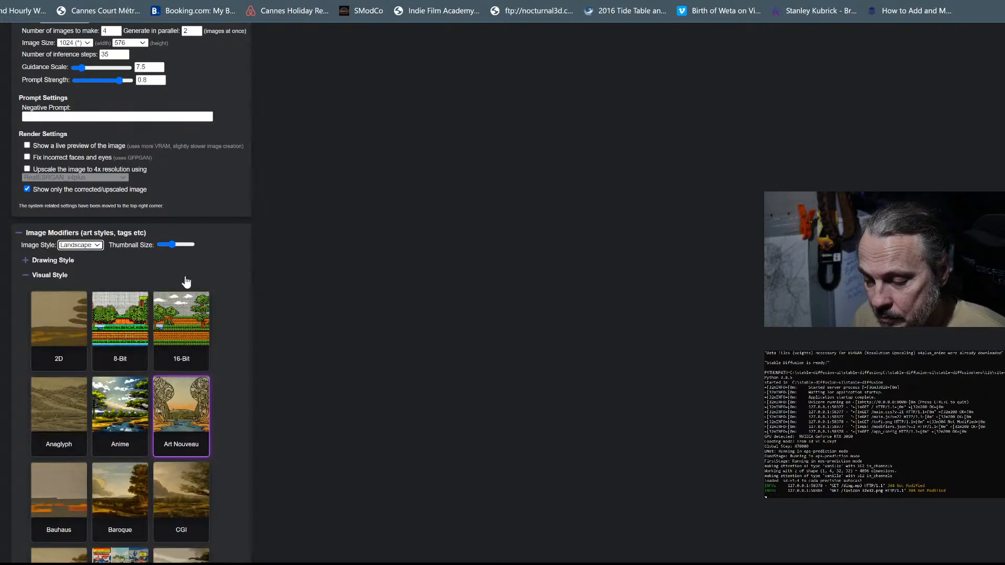
# Step: Enlarge the modifier thumbnails to their maximum size and magnify the whole page
pyautogui.scroll(-3, 206, 278)
pyautogui.scroll(-1, 207, 278)
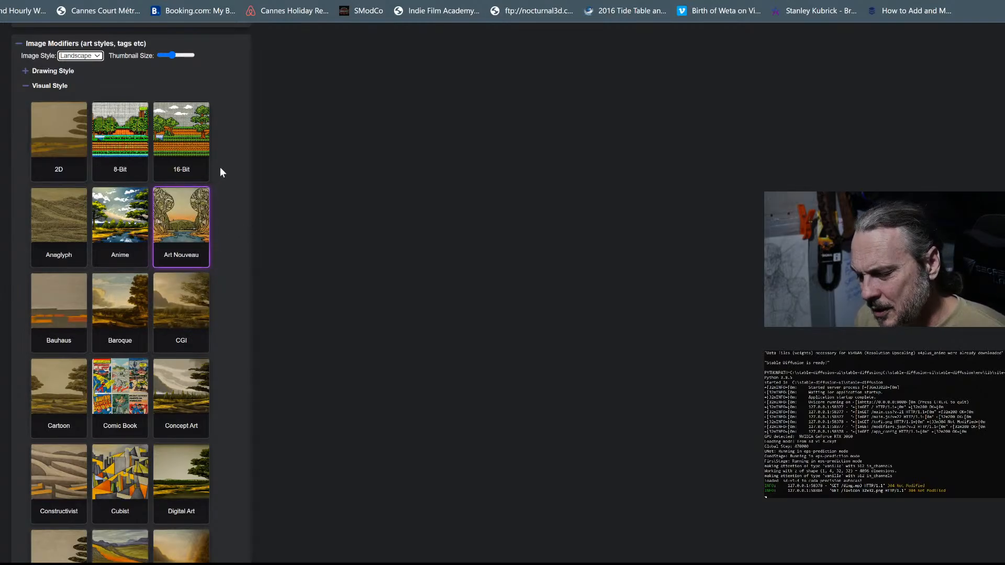
pyautogui.moveTo(171, 56); pyautogui.dragTo(192, 55)
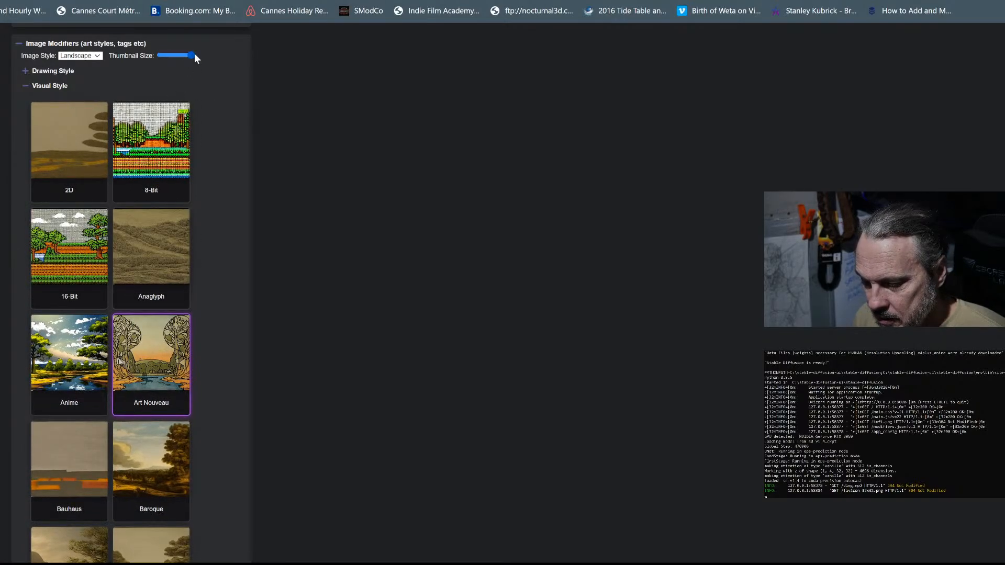
pyautogui.hotkey('ctrl', '+')
pyautogui.hotkey('ctrl', '+')
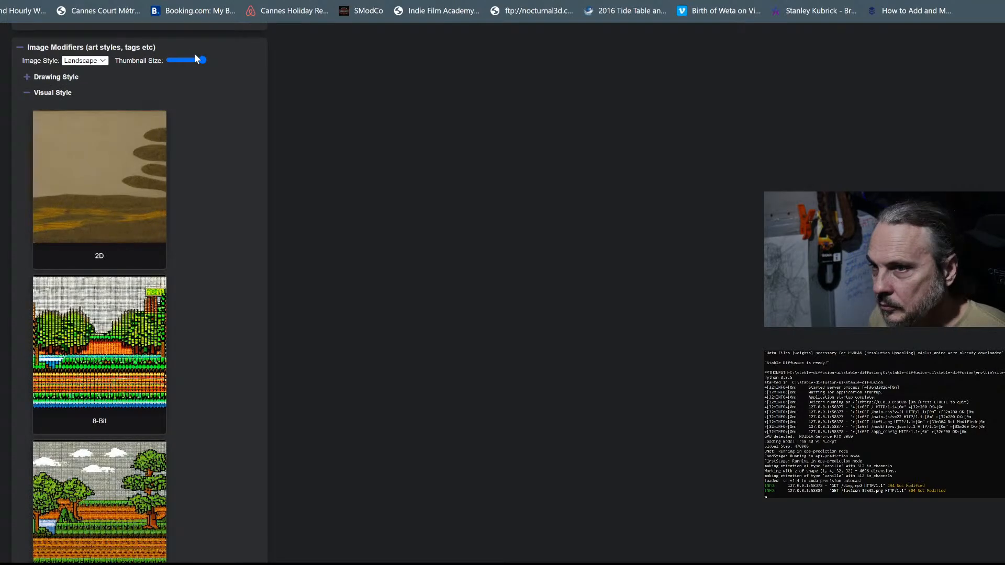
# Step: Remove the Art Nouveau modifier from the prompt's image modifiers
pyautogui.scroll(-8, 238, 267)
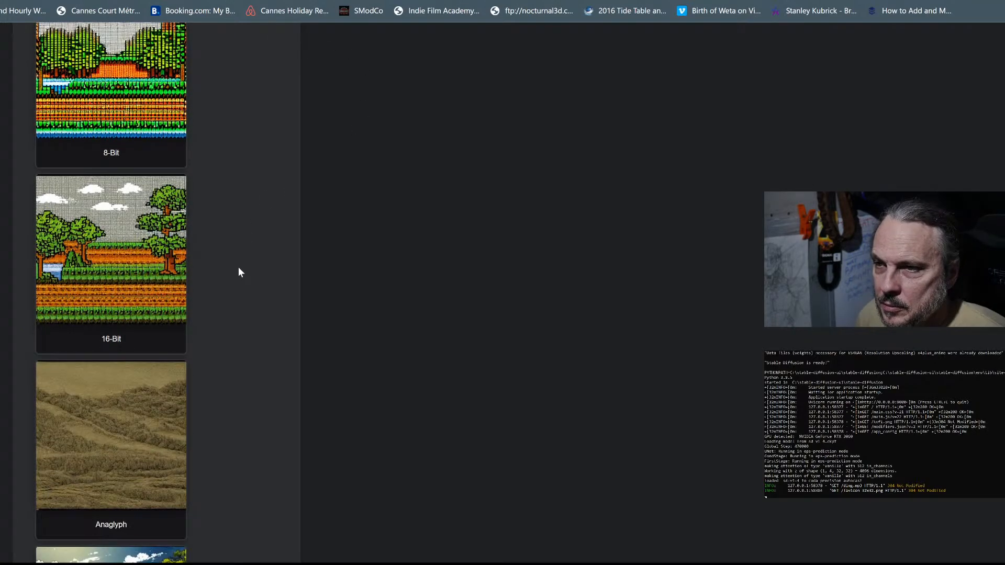
pyautogui.scroll(-7, 165, 325)
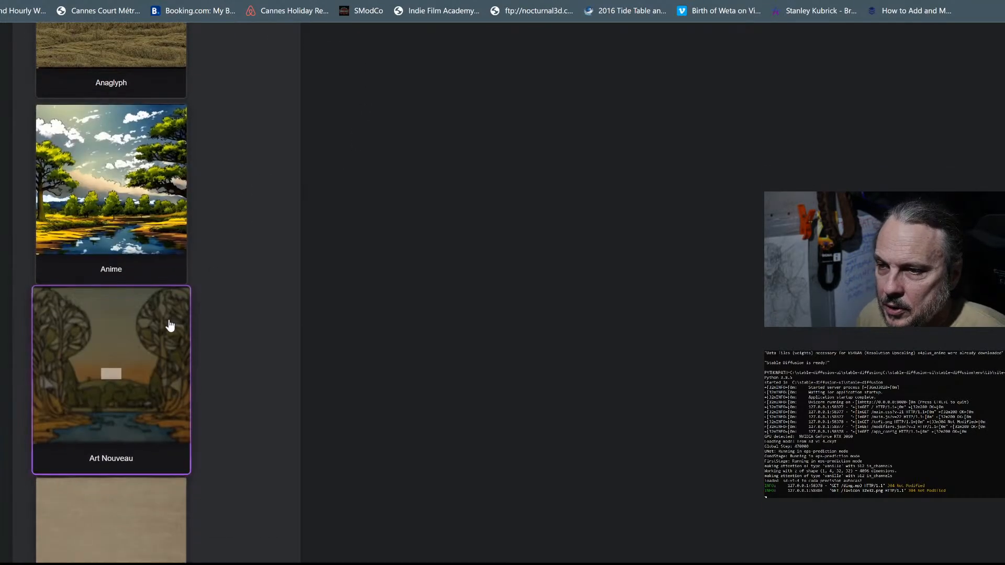
pyautogui.scroll(-2, 166, 325)
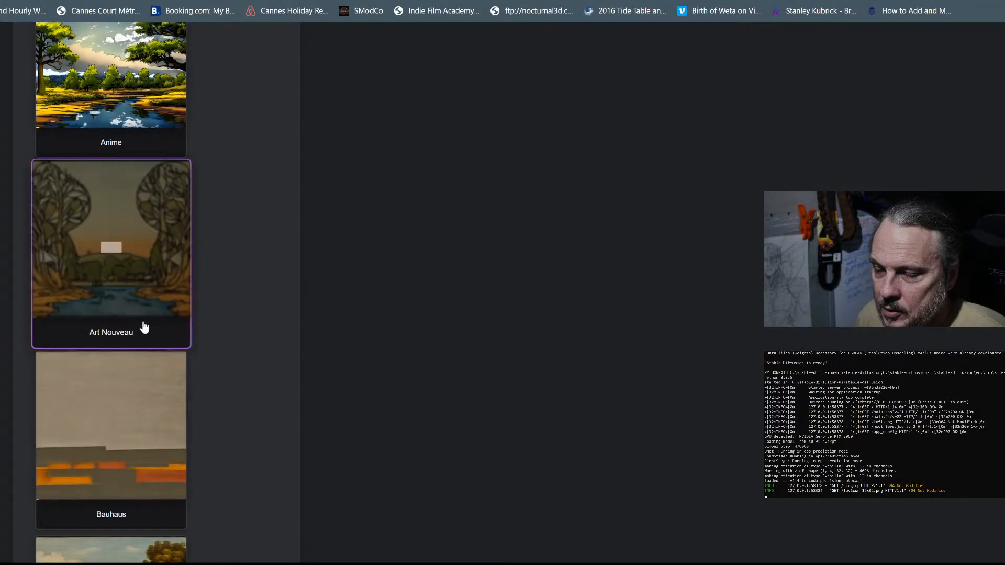
pyautogui.scroll(14, 271, 346)
pyautogui.scroll(11, 271, 341)
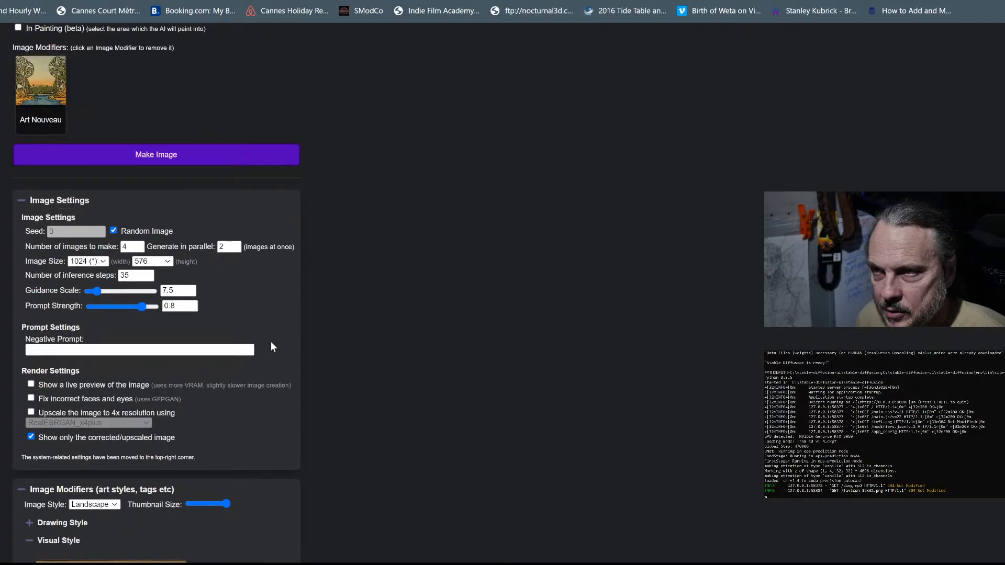
pyautogui.scroll(4, 271, 341)
pyautogui.click(42, 284)
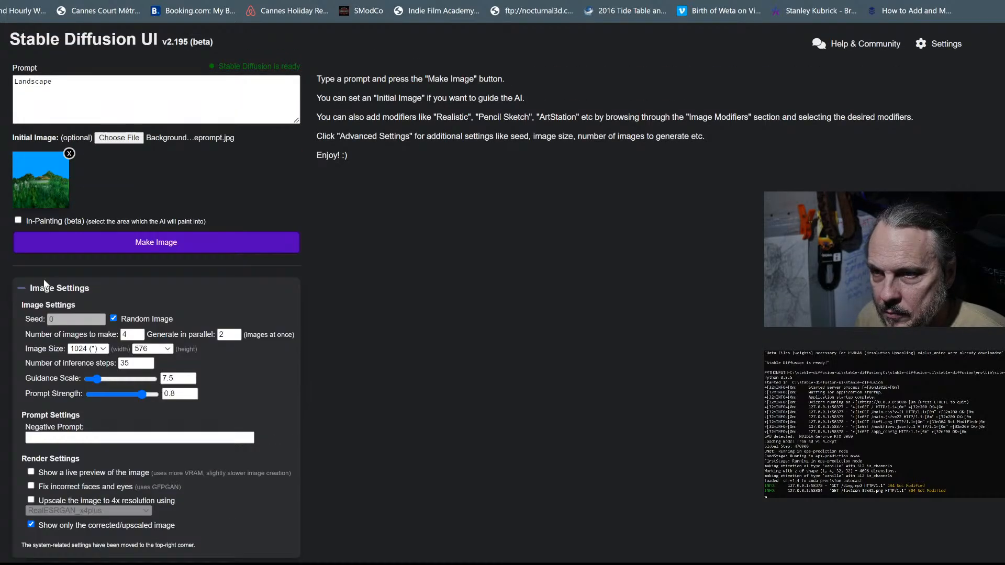
# Step: Look through the landscape previews of the visual style modifiers from Baroque to Watercolor
pyautogui.scroll(-9, 250, 343)
pyautogui.scroll(-15, 251, 343)
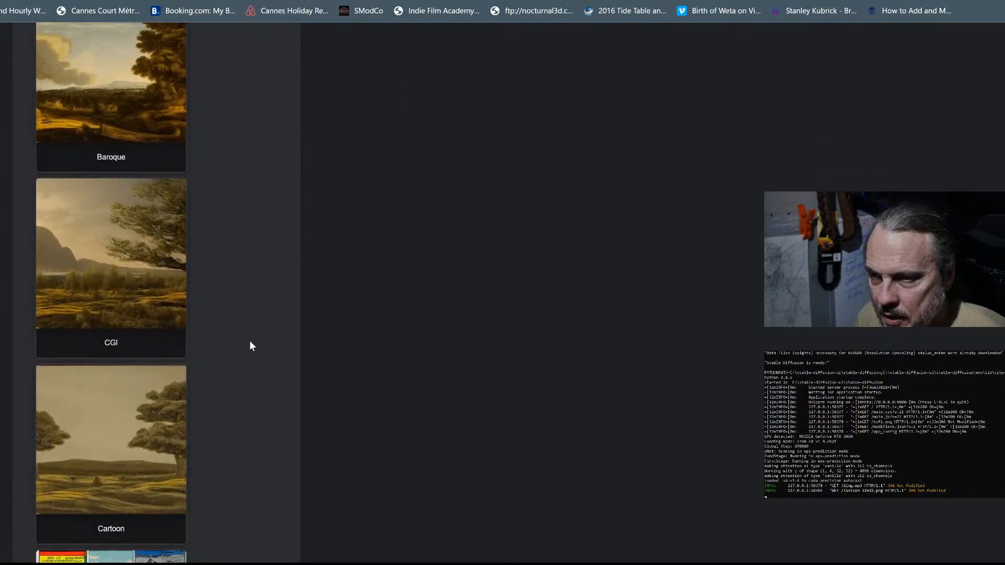
pyautogui.scroll(-13, 260, 199)
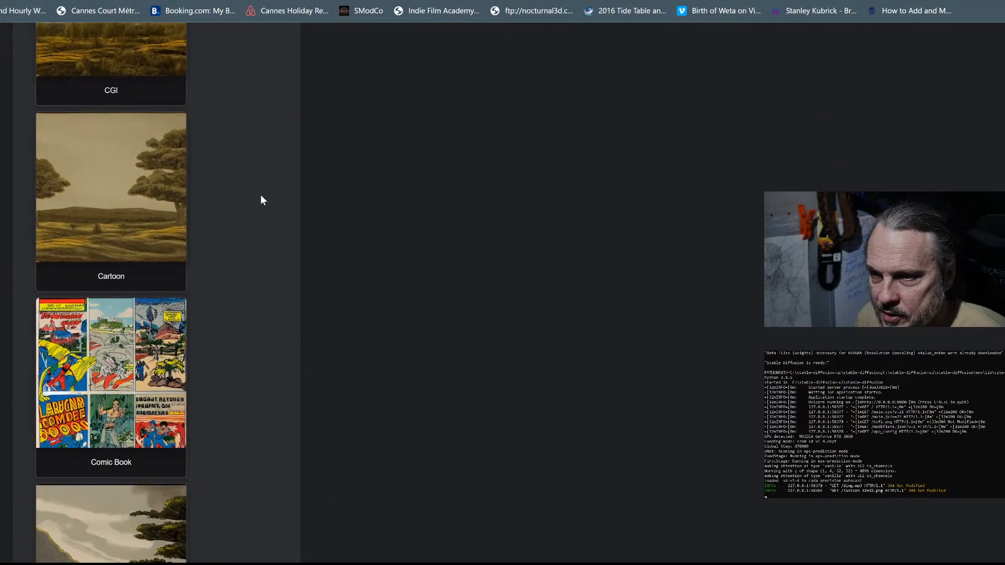
pyautogui.scroll(-14, 261, 196)
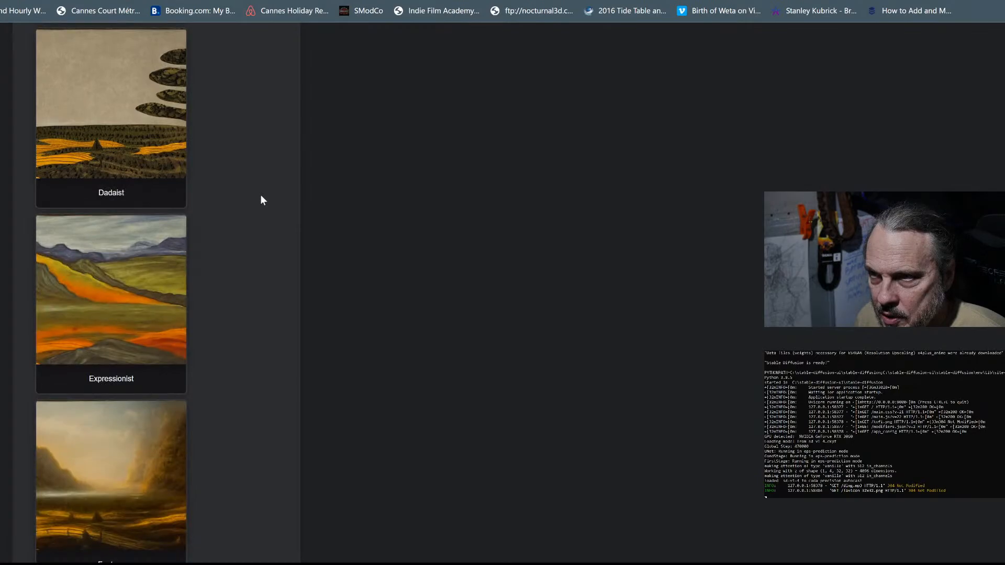
pyautogui.scroll(-10, 262, 199)
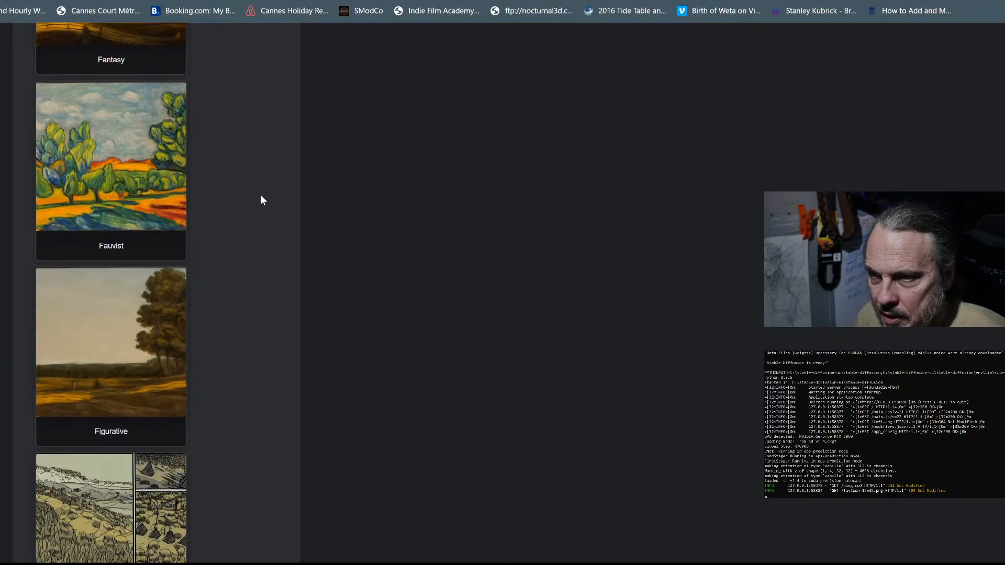
pyautogui.scroll(-15, 262, 199)
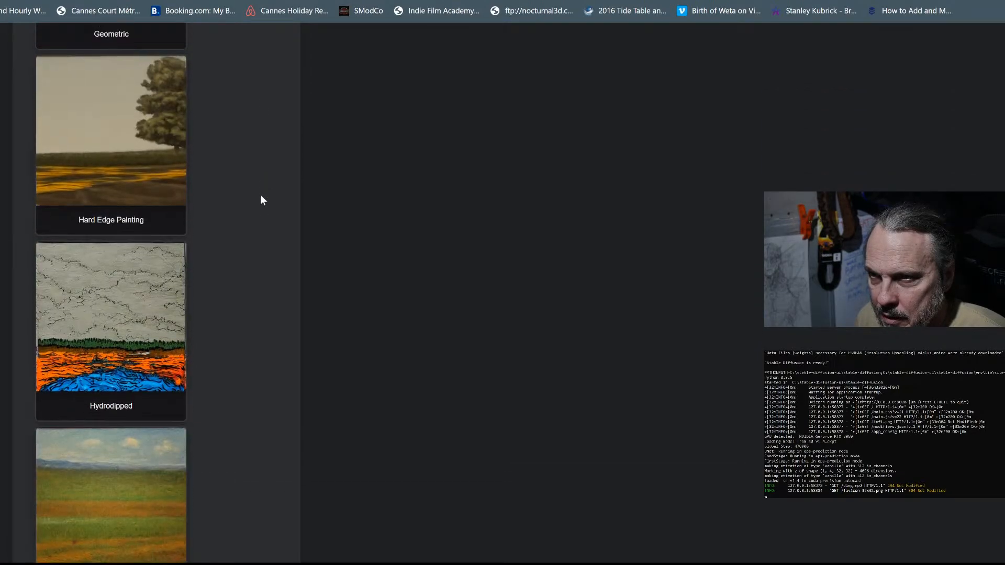
pyautogui.scroll(-8, 262, 200)
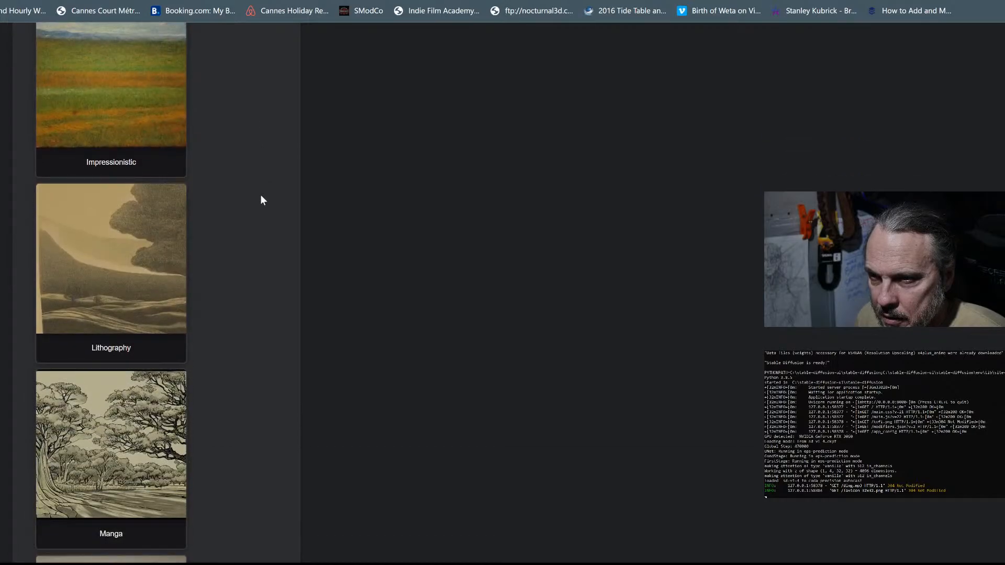
pyautogui.scroll(-11, 263, 199)
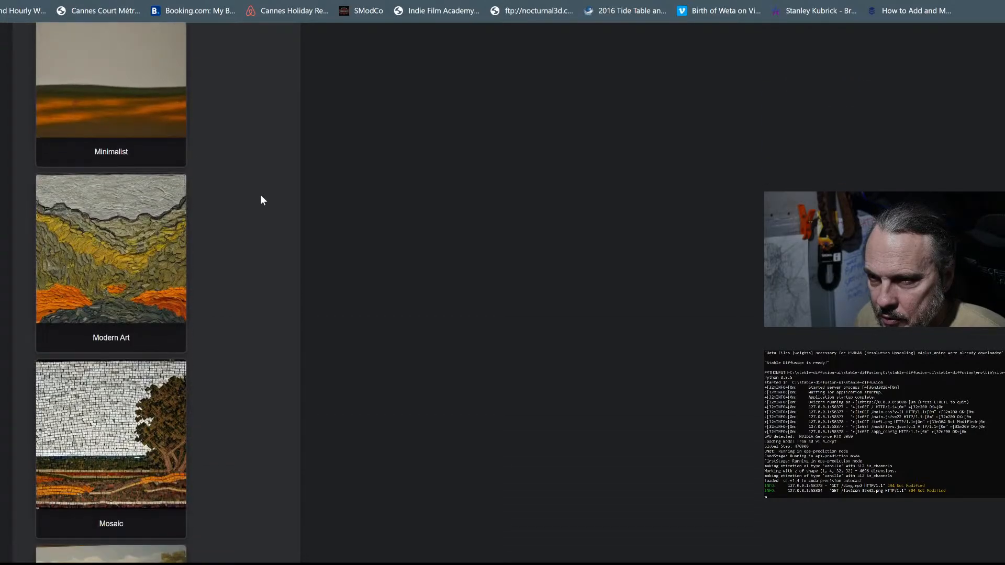
pyautogui.scroll(-1, 260, 201)
pyautogui.moveTo(171, 255)
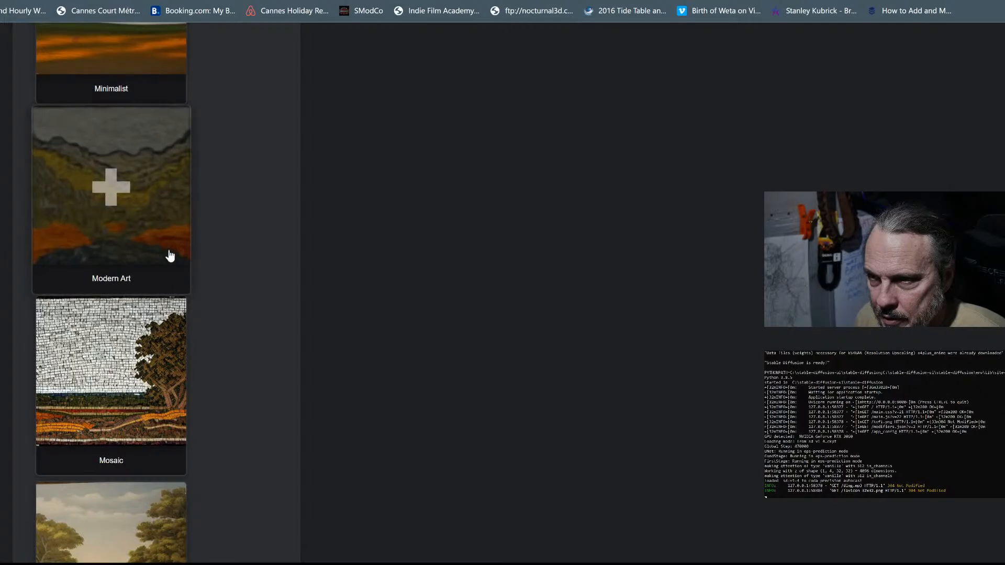
pyautogui.scroll(-5, 216, 269)
pyautogui.moveTo(179, 350)
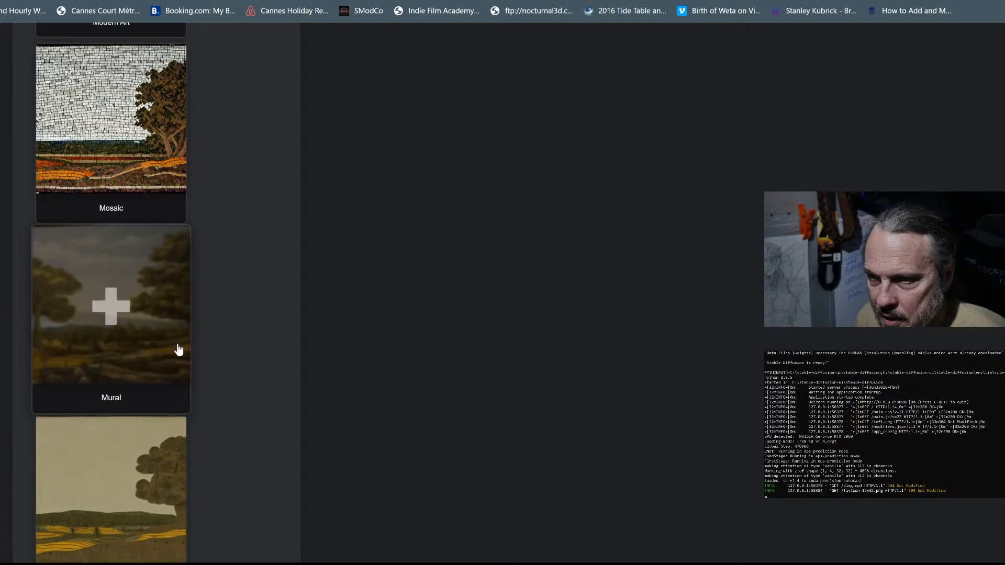
pyautogui.scroll(-9, 178, 350)
pyautogui.moveTo(173, 314)
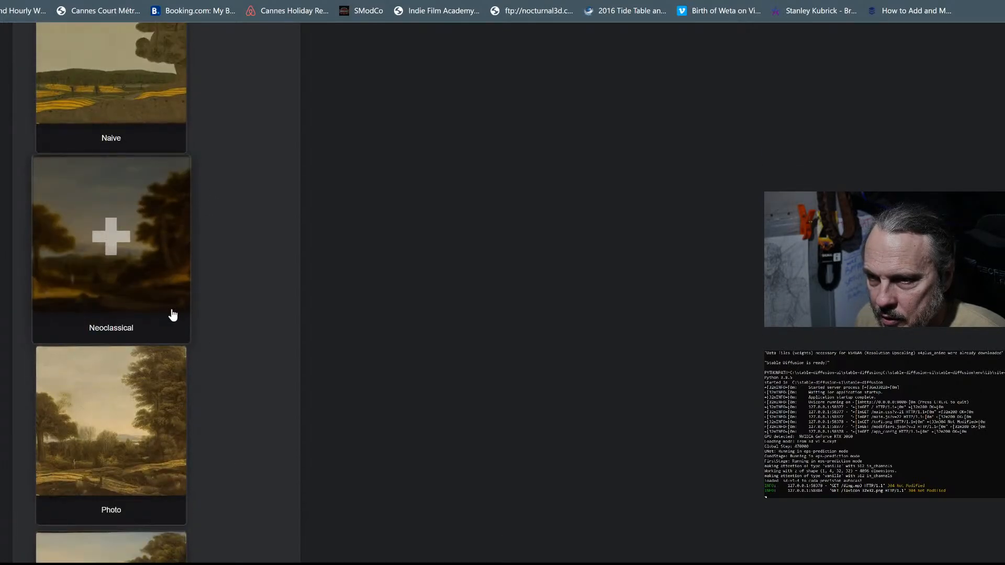
pyautogui.scroll(-5, 210, 340)
pyautogui.scroll(-4, 229, 353)
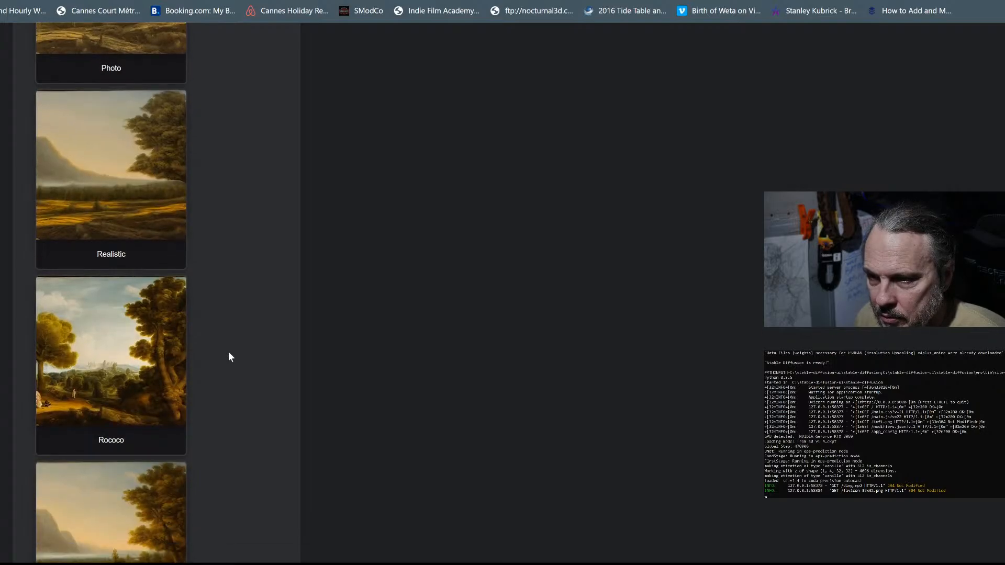
pyautogui.scroll(-1, 193, 381)
pyautogui.scroll(-4, 199, 381)
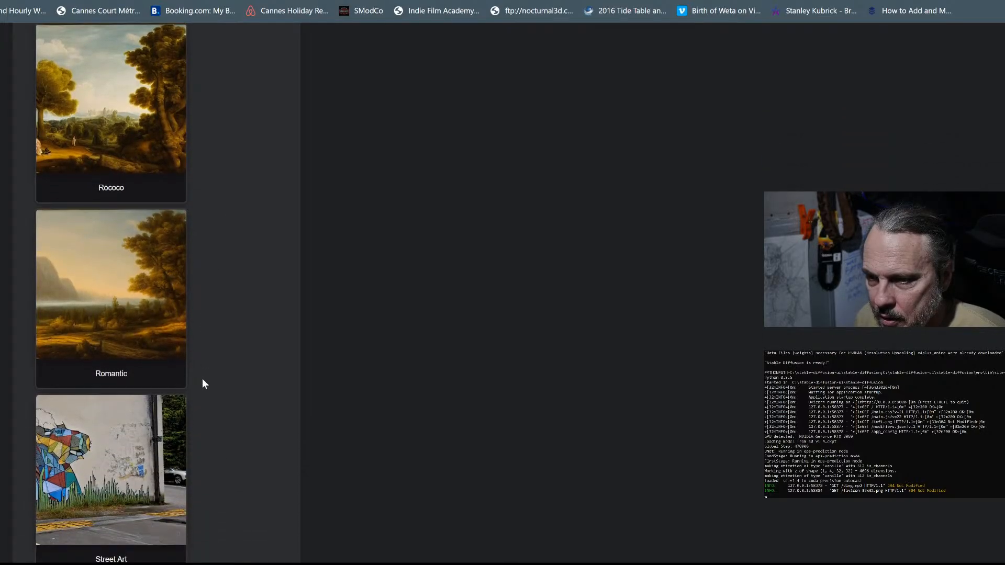
pyautogui.scroll(-7, 204, 369)
pyautogui.scroll(-7, 205, 368)
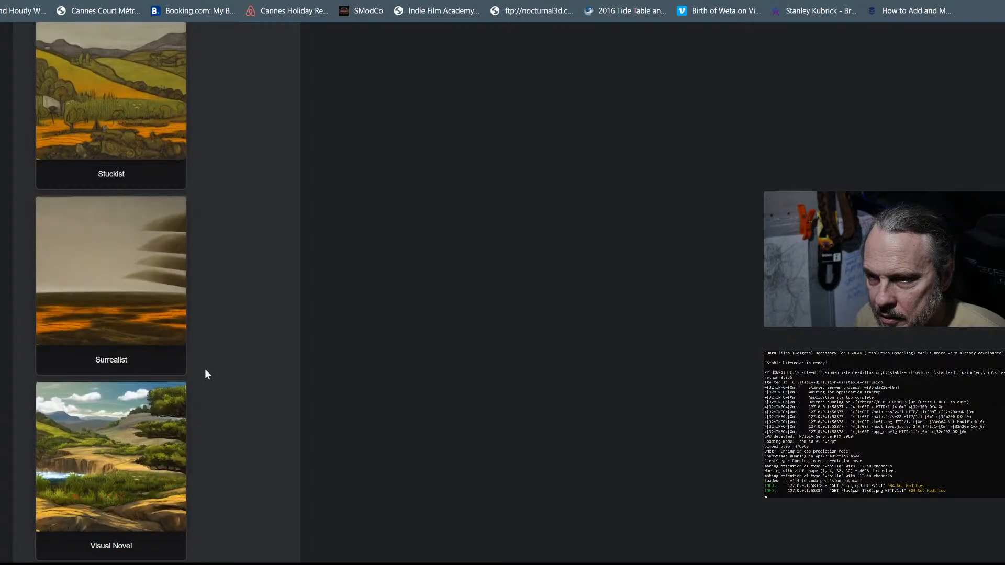
pyautogui.scroll(-4, 205, 369)
pyautogui.scroll(-2, 205, 374)
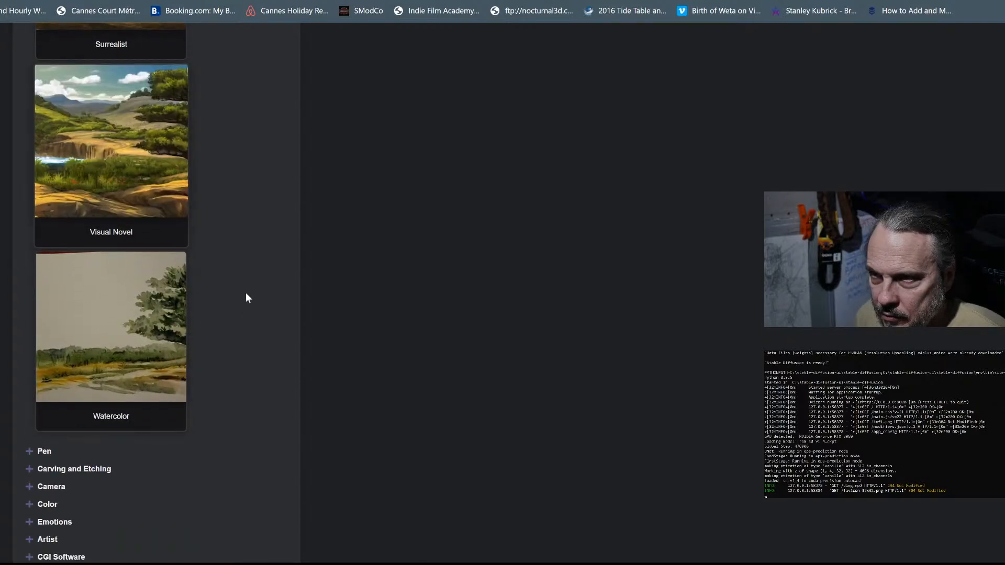
pyautogui.scroll(-3, 244, 398)
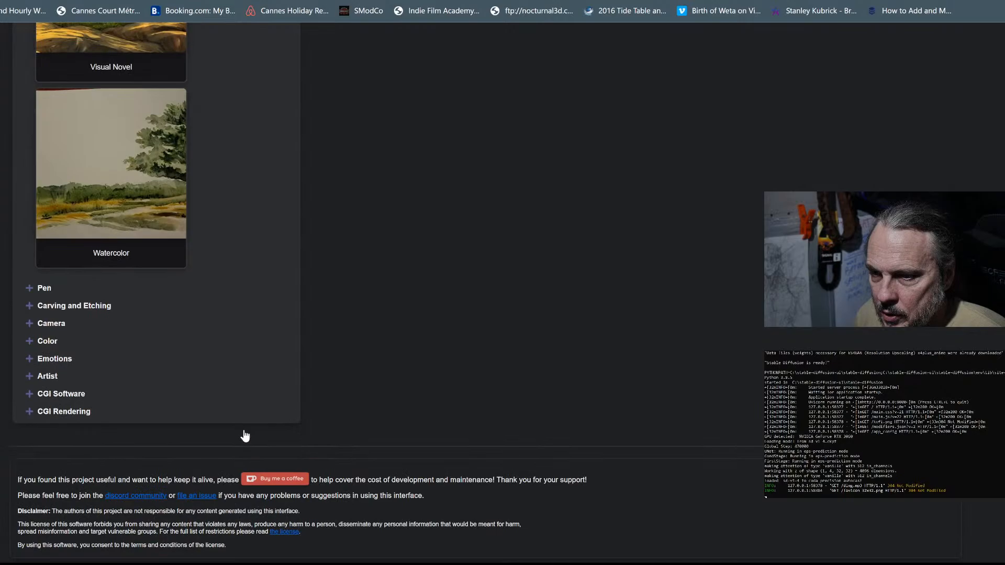
# Step: Browse the landscape previews of the Artist modifiers and add the Claude Monet style to the prompt
pyautogui.click(34, 377)
pyautogui.scroll(-1, 233, 321)
pyautogui.scroll(-3, 234, 323)
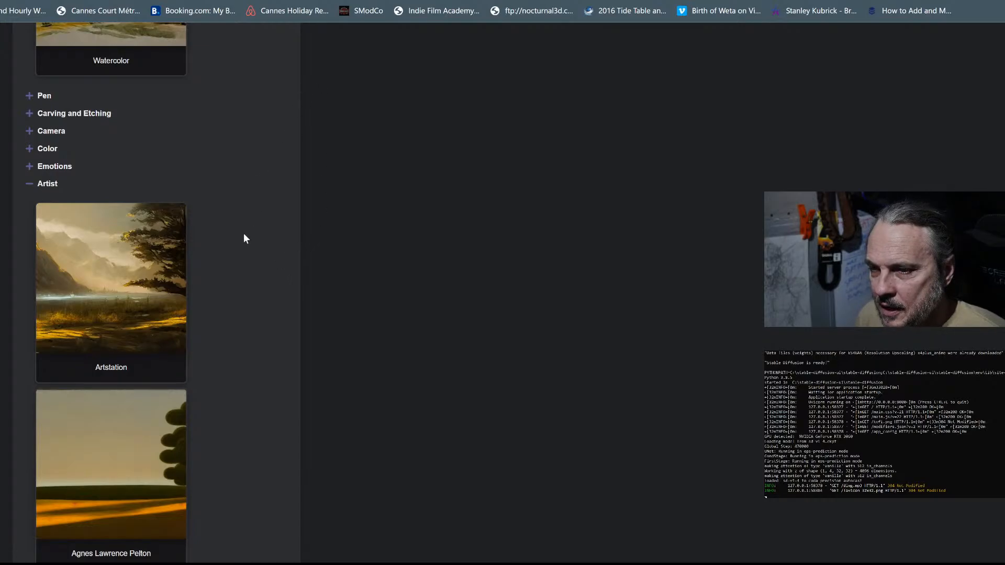
pyautogui.scroll(-4, 246, 239)
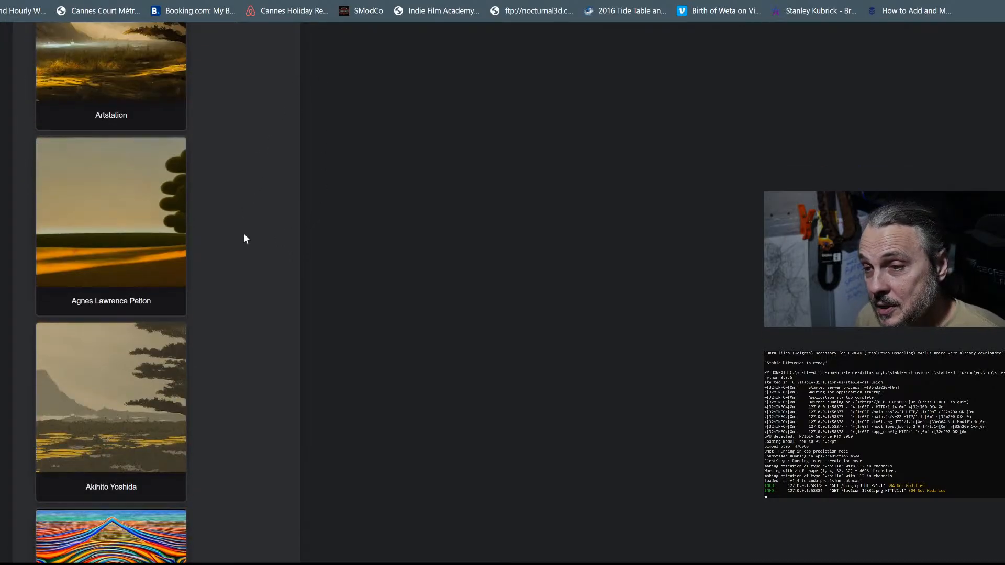
pyautogui.scroll(-8, 244, 235)
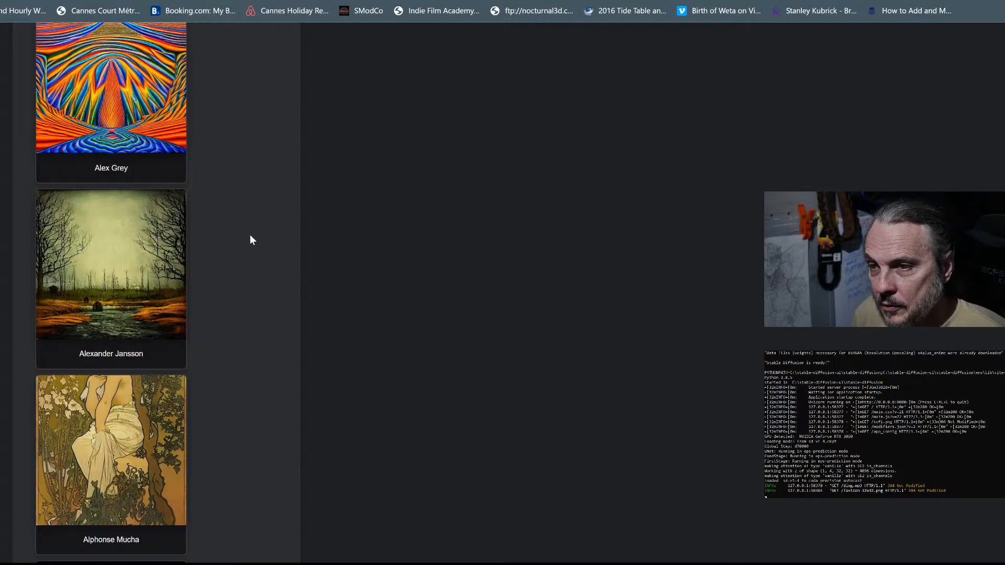
pyautogui.scroll(-3, 251, 234)
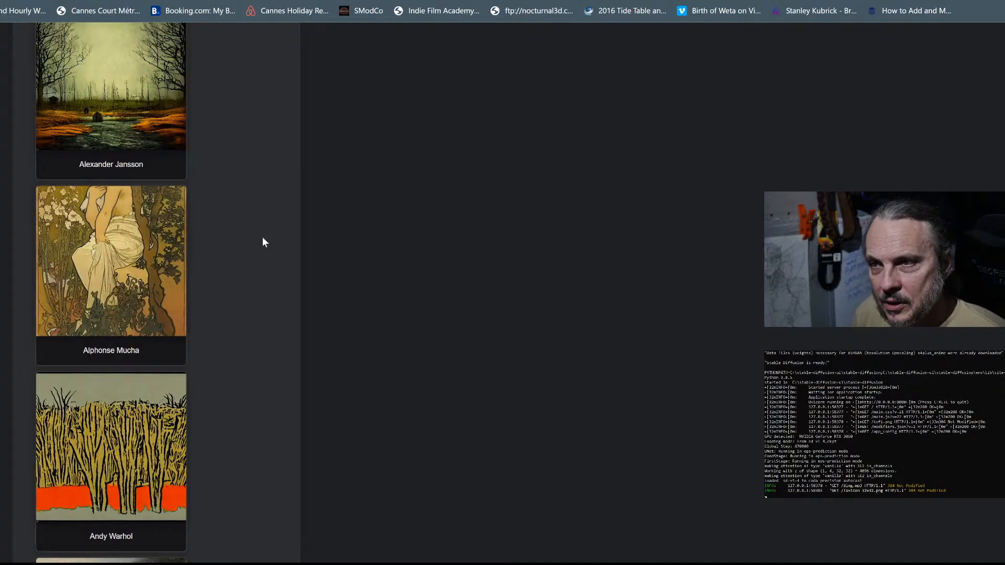
pyautogui.scroll(1, 261, 240)
pyautogui.scroll(-3, 257, 245)
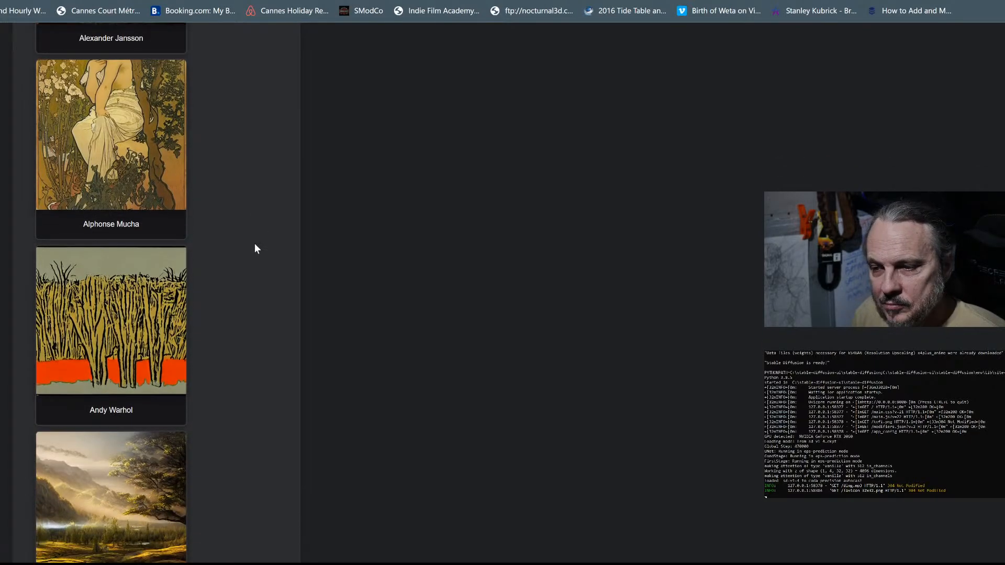
pyautogui.scroll(-15, 255, 243)
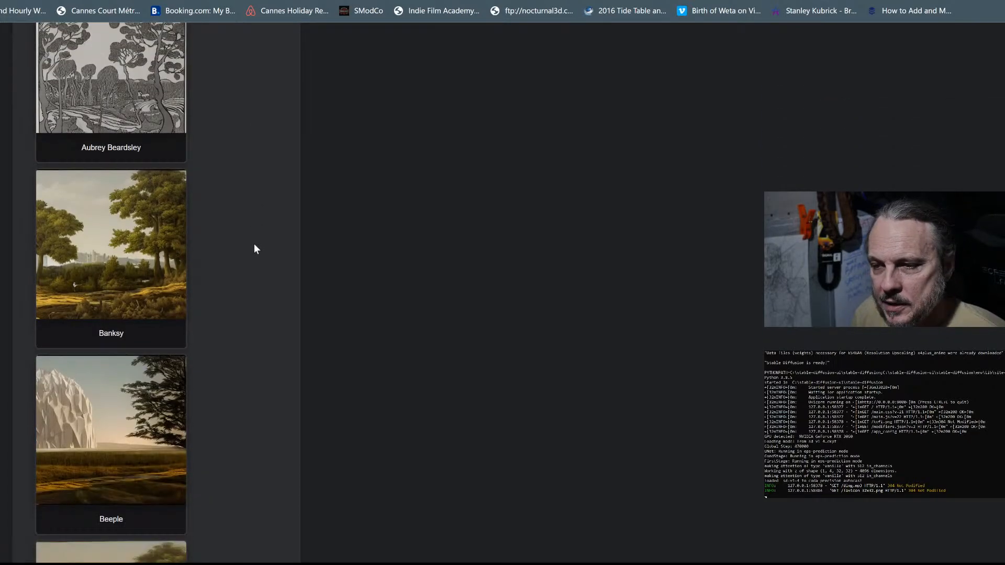
pyautogui.scroll(-7, 253, 244)
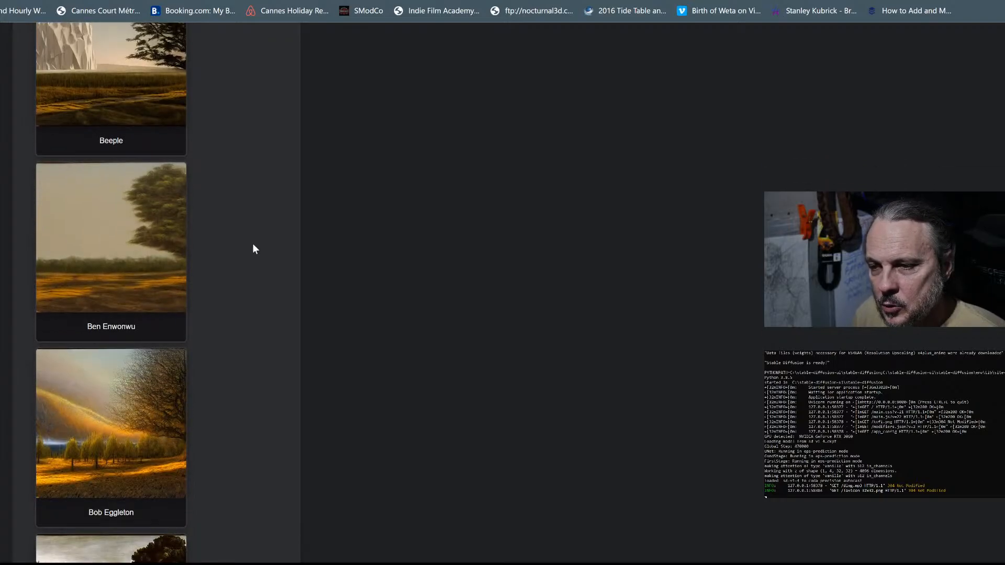
pyautogui.scroll(-4, 253, 245)
pyautogui.scroll(-4, 251, 244)
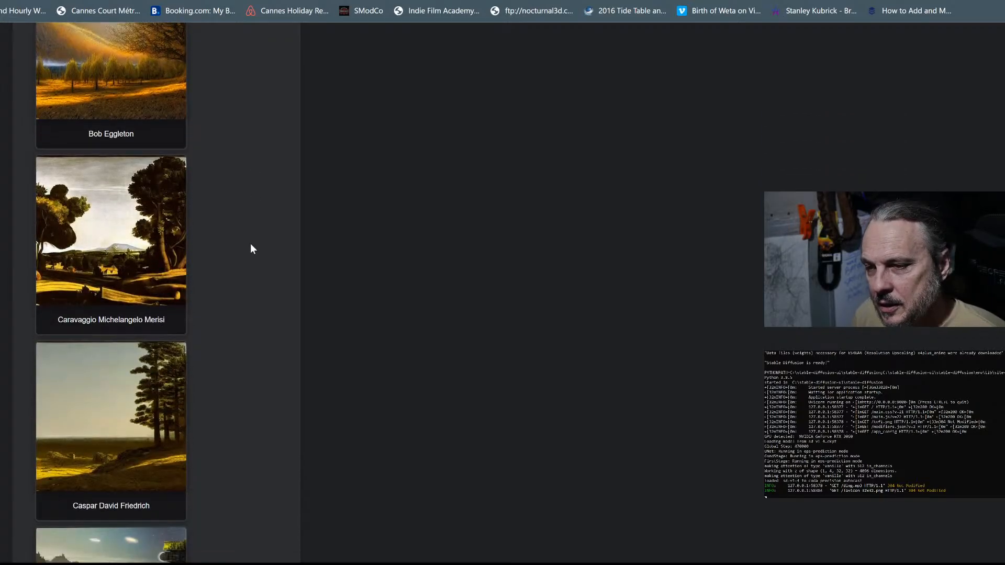
pyautogui.scroll(-5, 250, 245)
pyautogui.scroll(-4, 250, 244)
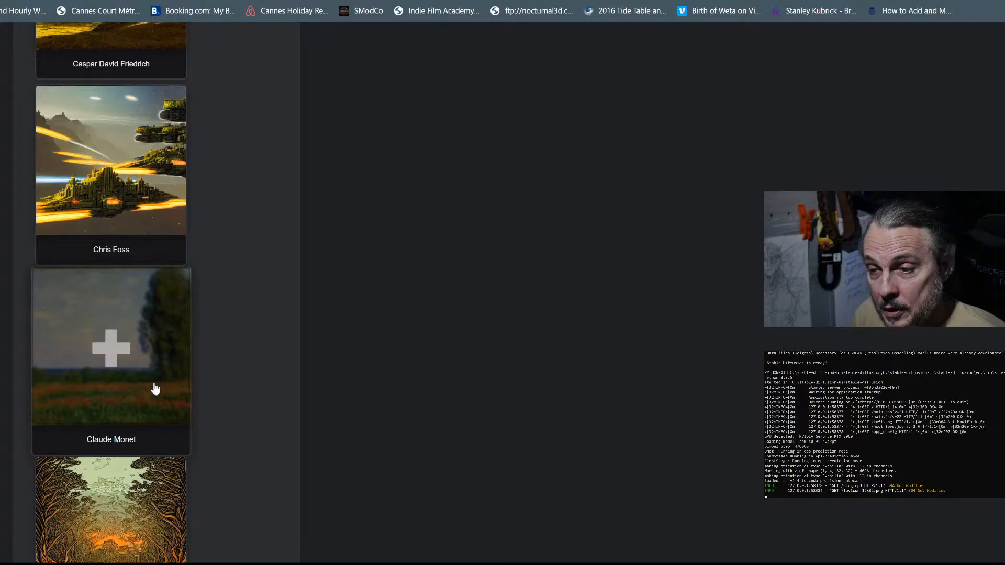
pyautogui.click(149, 369)
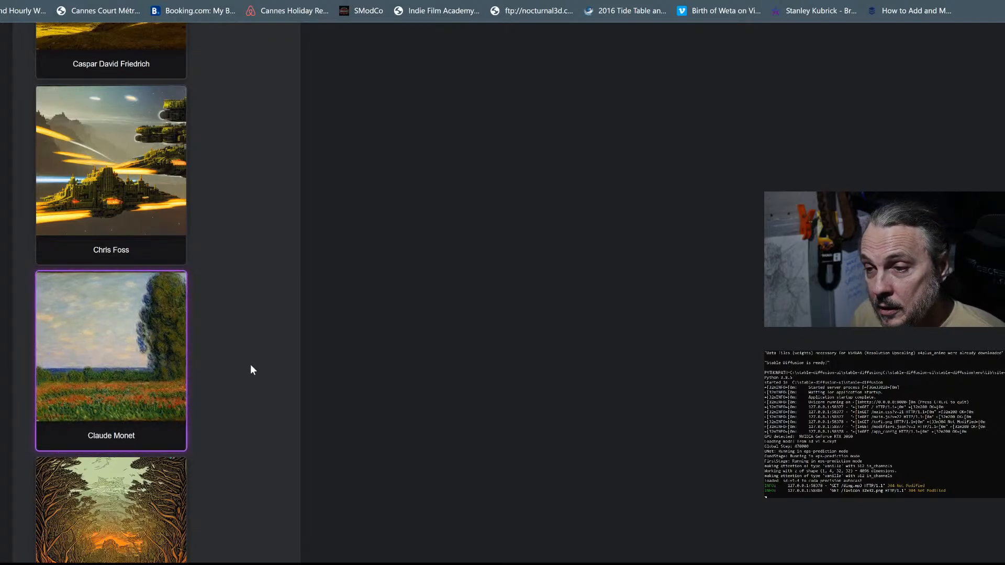
# Step: Look through the landscape previews of the Artist modifiers from Dan Mumford to H.R. Giger
pyautogui.scroll(-4, 250, 366)
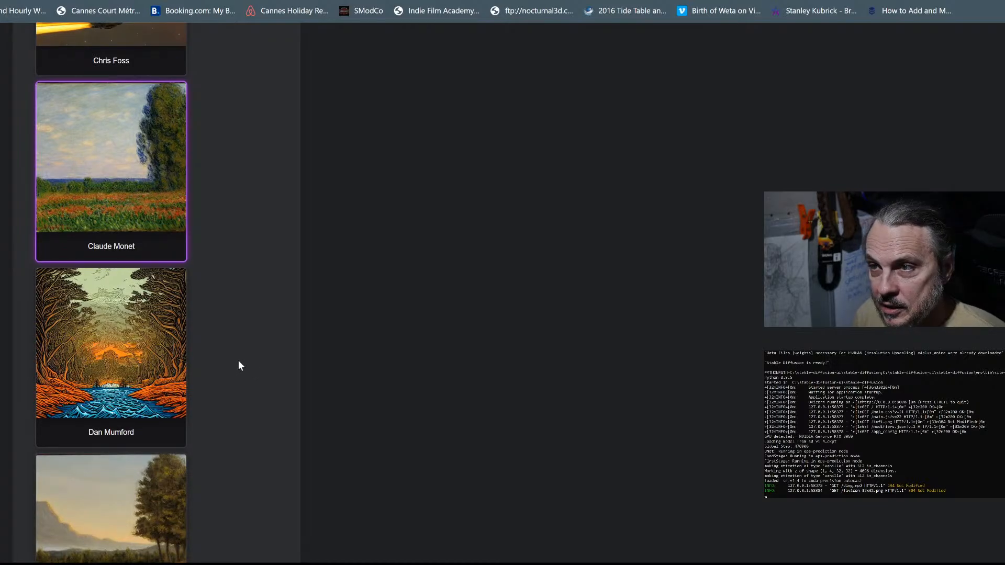
pyautogui.scroll(-5, 240, 365)
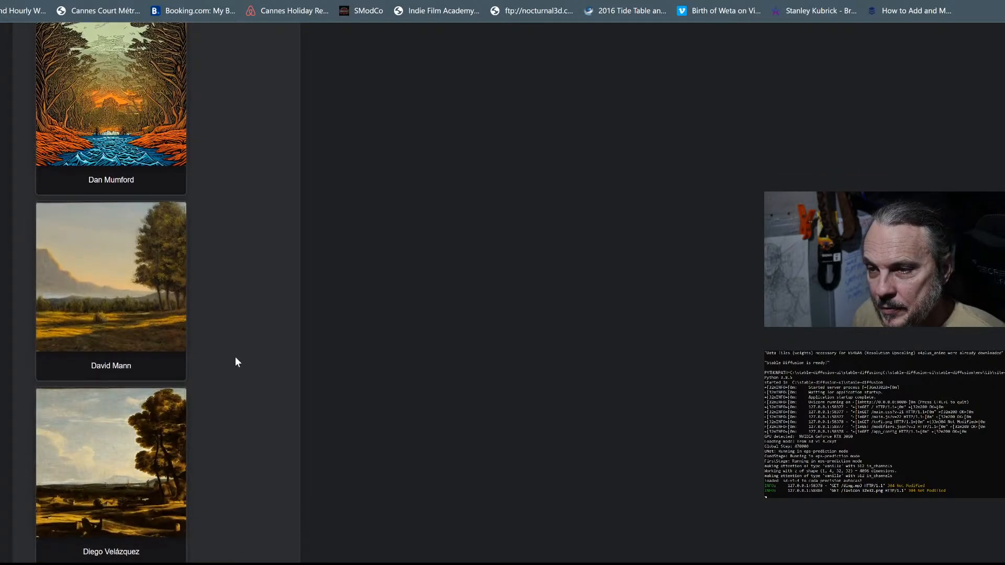
pyautogui.scroll(-3, 234, 357)
pyautogui.scroll(-8, 234, 354)
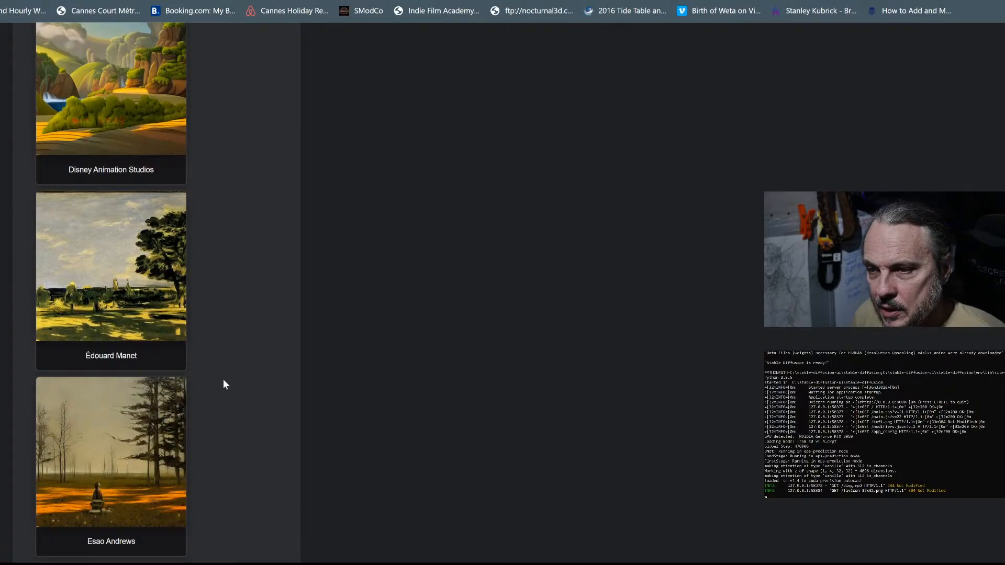
pyautogui.scroll(-10, 225, 393)
pyautogui.scroll(-8, 228, 404)
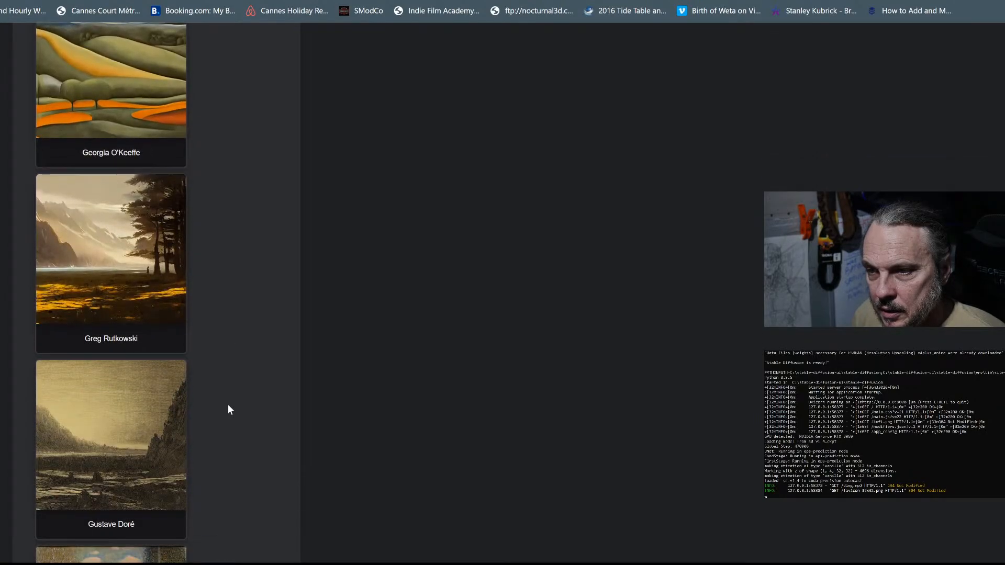
pyautogui.scroll(-7, 228, 404)
pyautogui.scroll(-2, 227, 404)
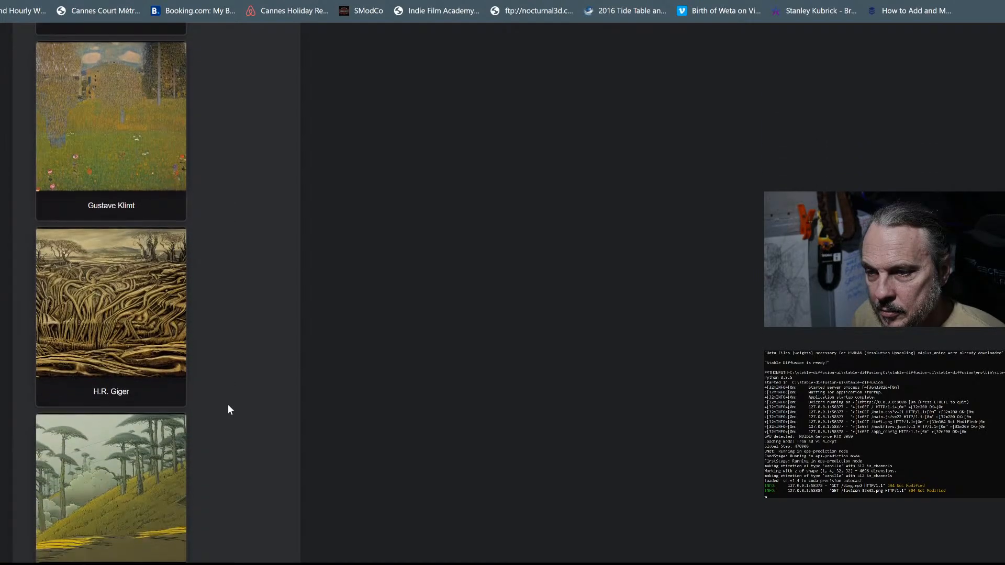
# Step: Re-examine the Artist previews around Georgia O'Keeffe and Greg Rutkowski and continue on to Ivan Shishkin
pyautogui.scroll(13, 228, 409)
pyautogui.scroll(-1, 209, 424)
pyautogui.scroll(-1, 215, 442)
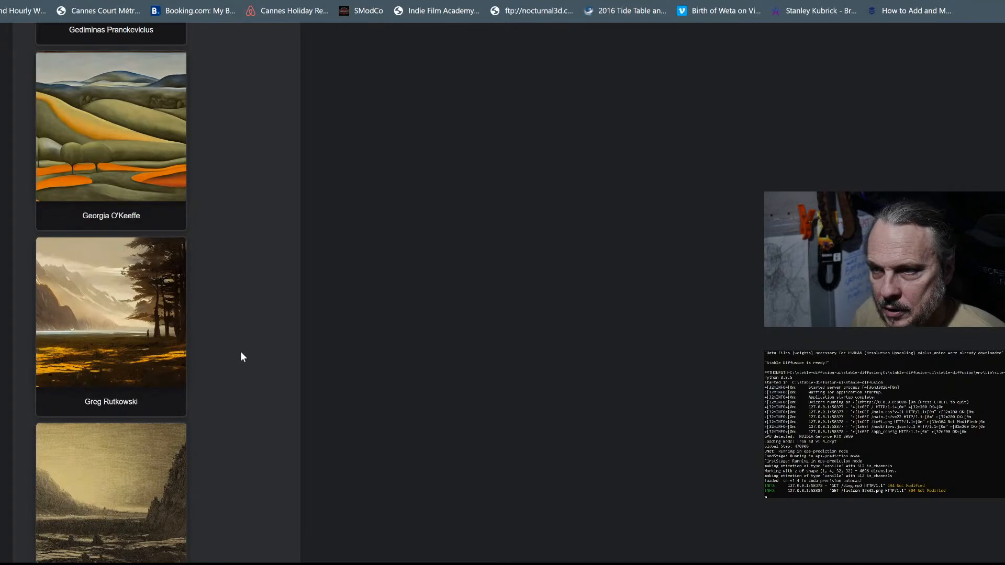
pyautogui.scroll(-6, 247, 344)
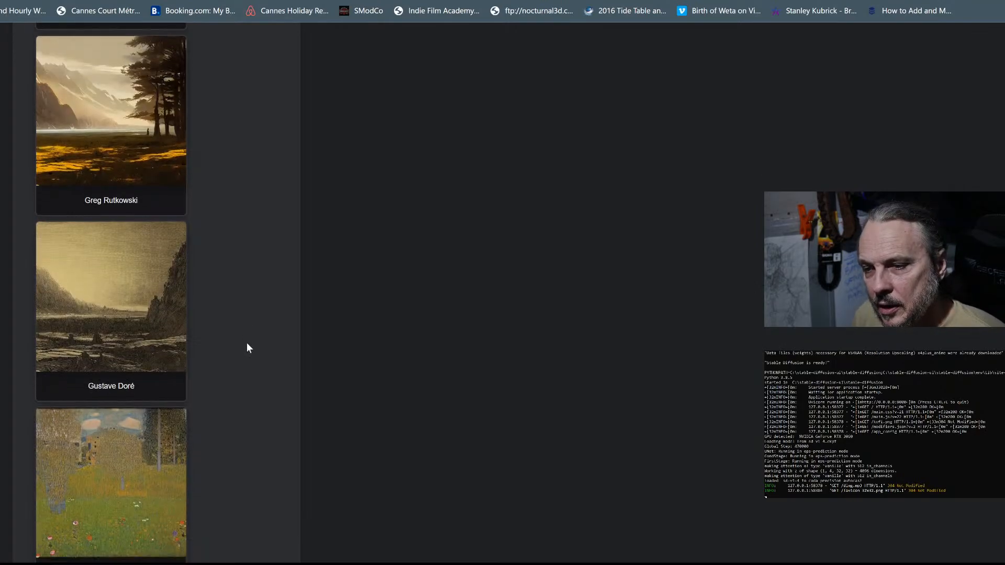
pyautogui.scroll(-2, 244, 343)
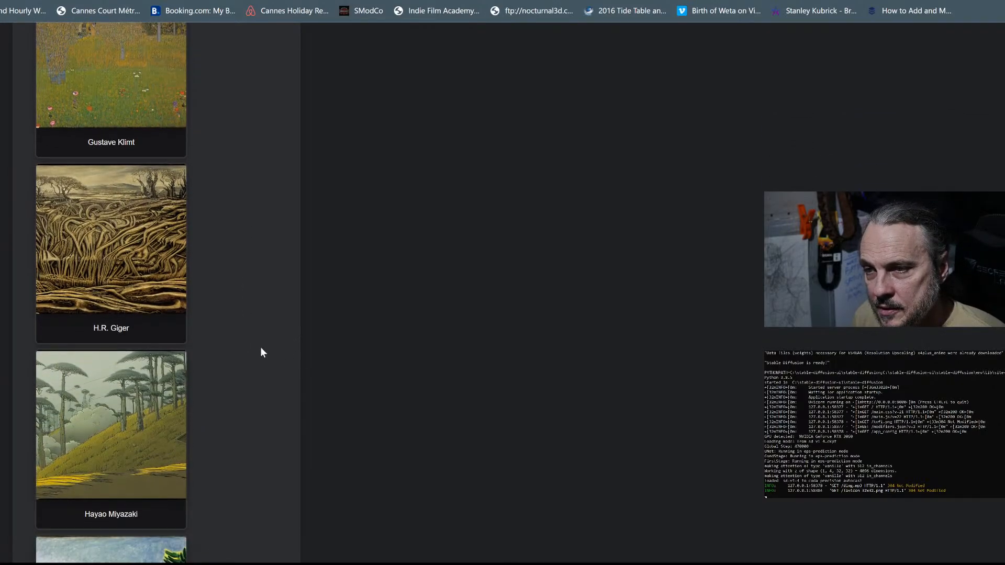
pyautogui.scroll(-2, 261, 338)
pyautogui.scroll(-3, 259, 354)
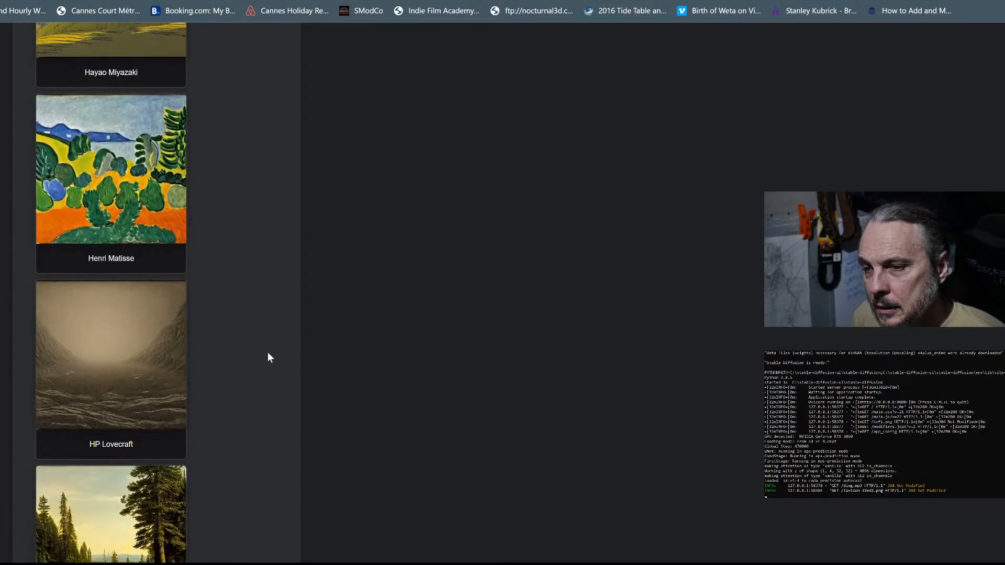
pyautogui.scroll(-2, 263, 333)
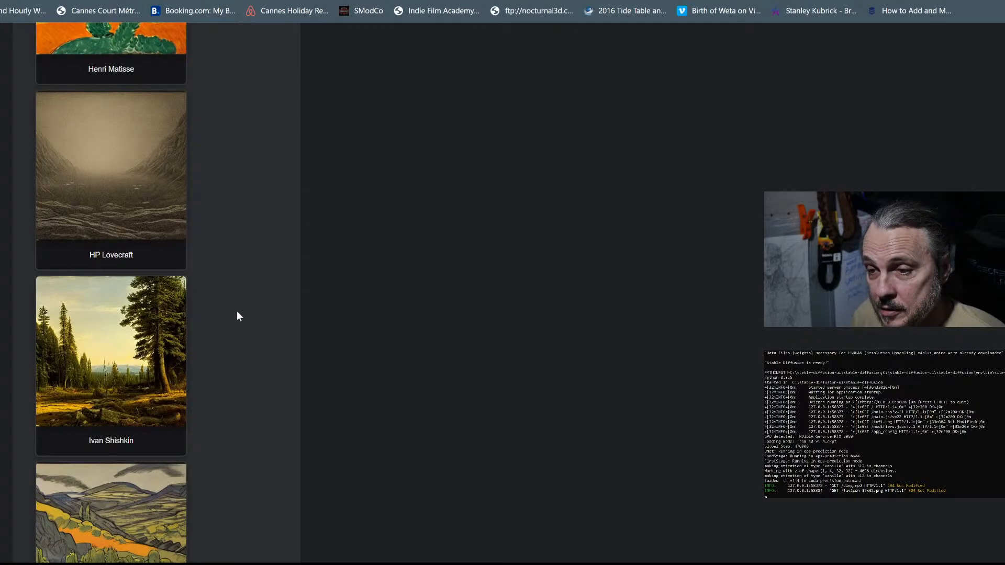
# Step: Look through the remaining Artist modifier previews from Jack Kirby to Sam does Arts
pyautogui.scroll(-7, 237, 313)
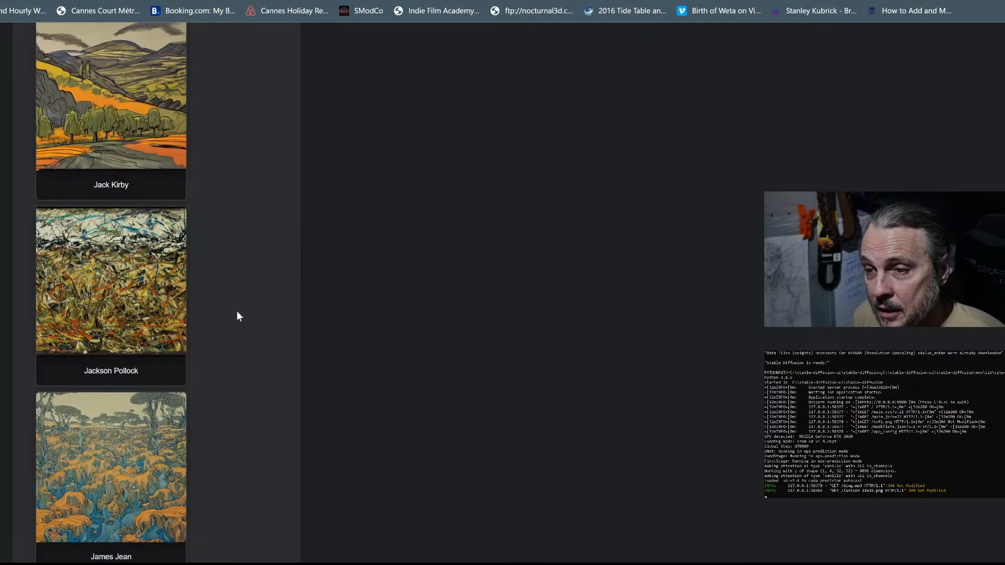
pyautogui.scroll(-5, 237, 311)
pyautogui.scroll(-5, 237, 316)
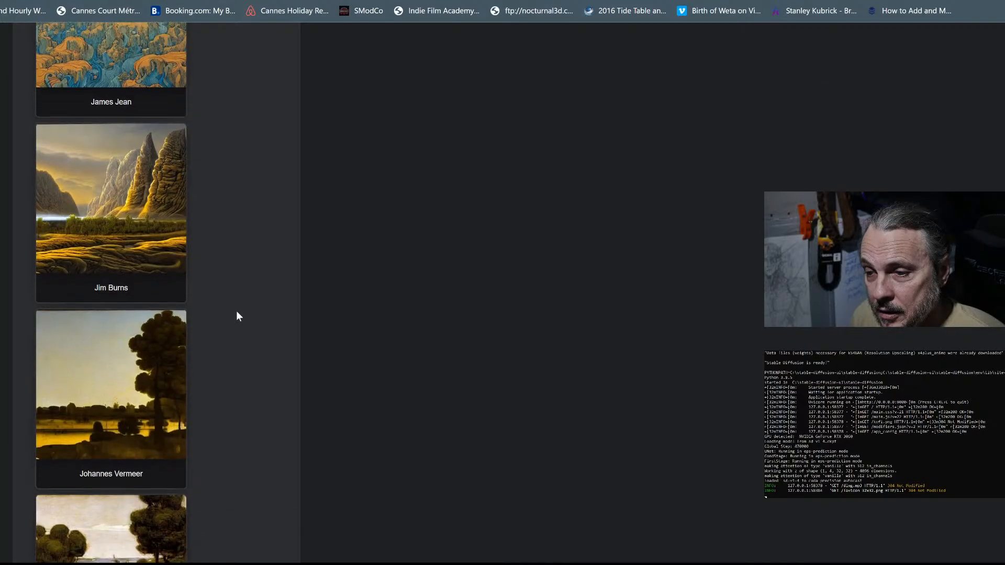
pyautogui.scroll(-6, 236, 316)
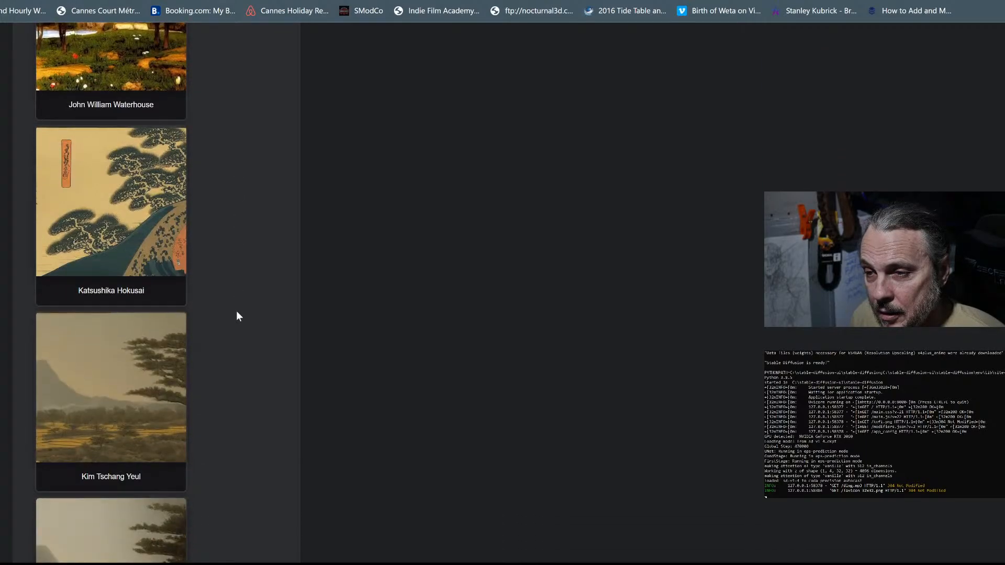
pyautogui.scroll(-7, 236, 316)
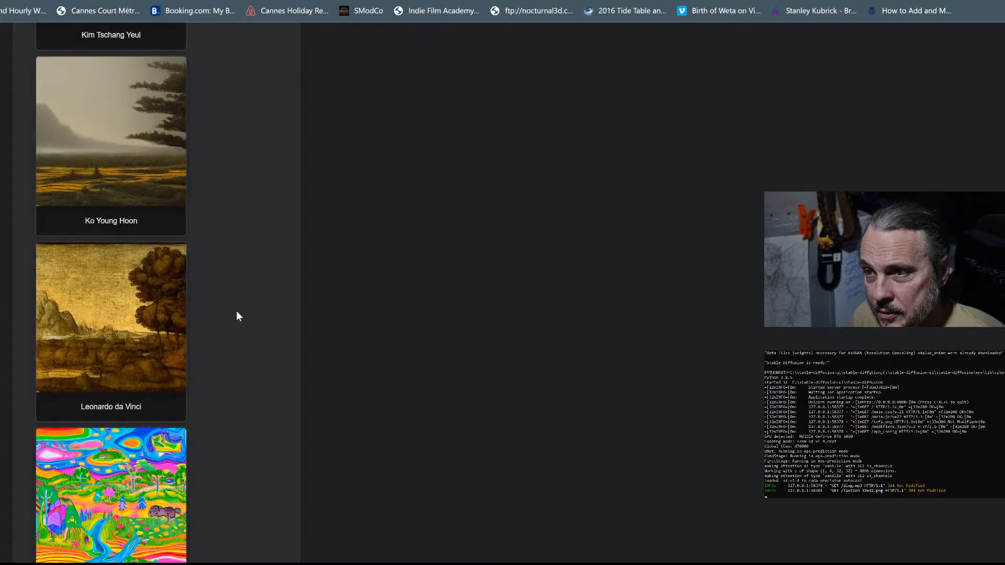
pyautogui.scroll(-5, 236, 316)
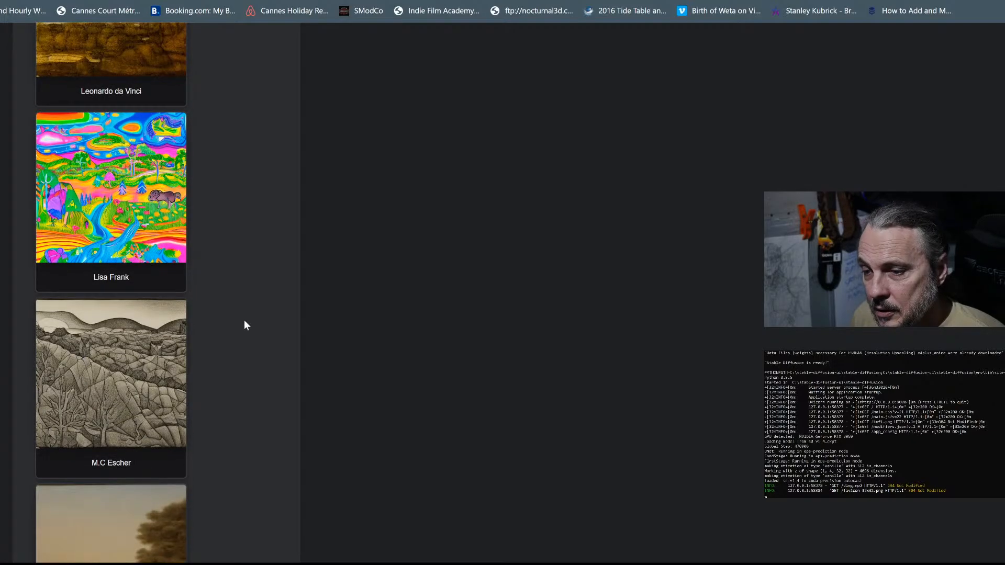
pyautogui.scroll(-11, 243, 325)
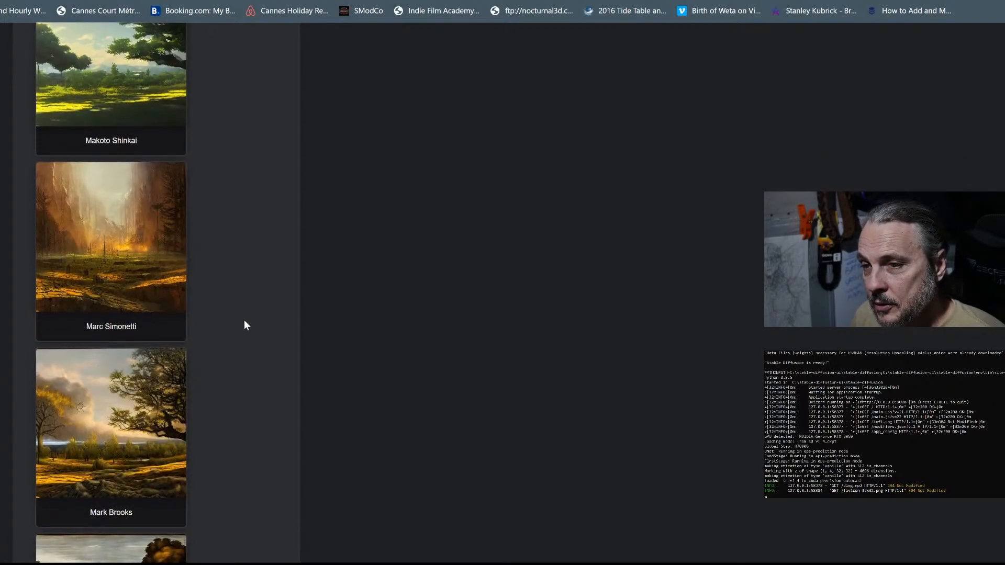
pyautogui.scroll(-4, 243, 335)
pyautogui.scroll(-3, 244, 341)
pyautogui.scroll(-12, 244, 338)
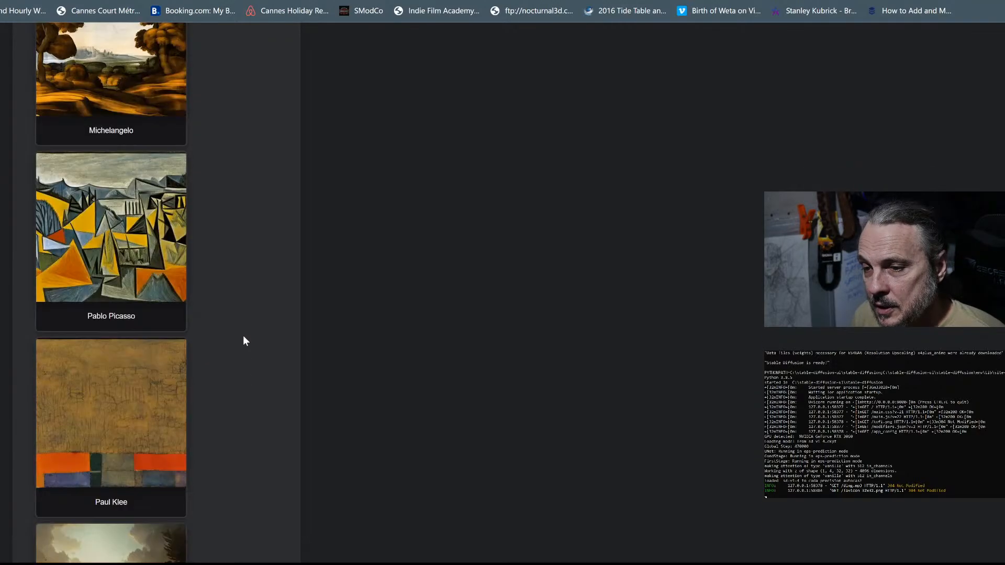
pyautogui.scroll(-4, 243, 335)
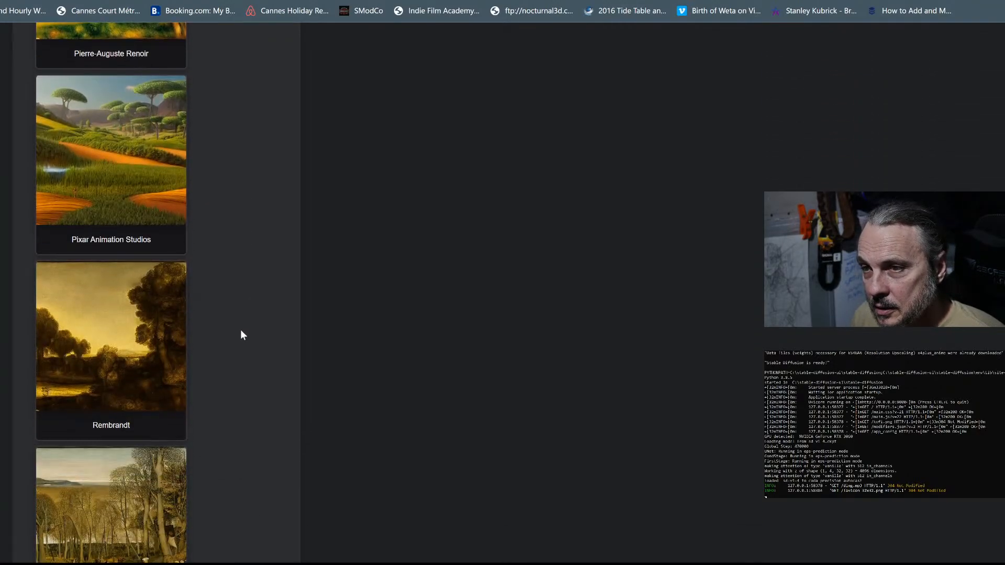
pyautogui.scroll(4, 240, 329)
pyautogui.scroll(-4, 236, 327)
pyautogui.scroll(-12, 233, 324)
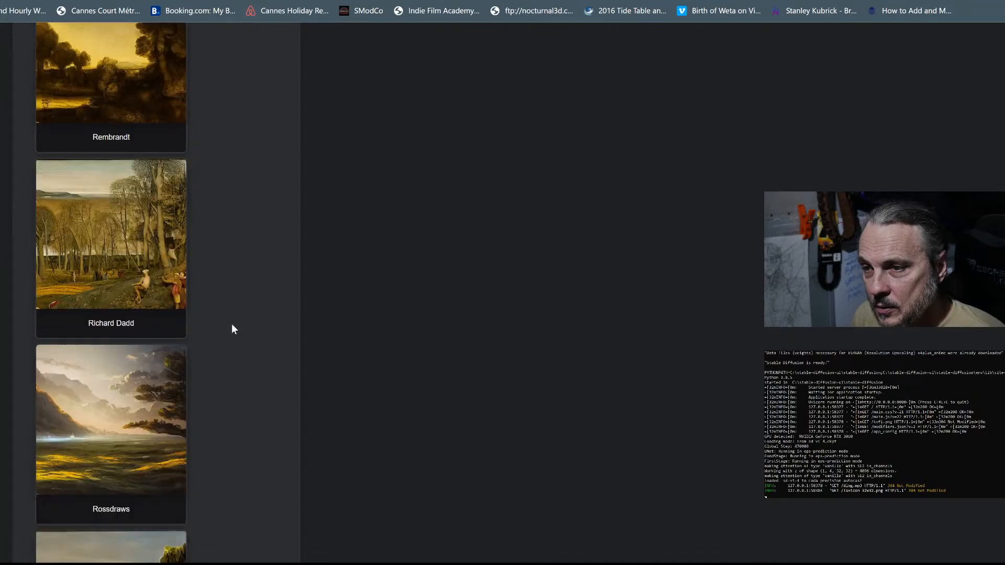
pyautogui.scroll(-4, 219, 320)
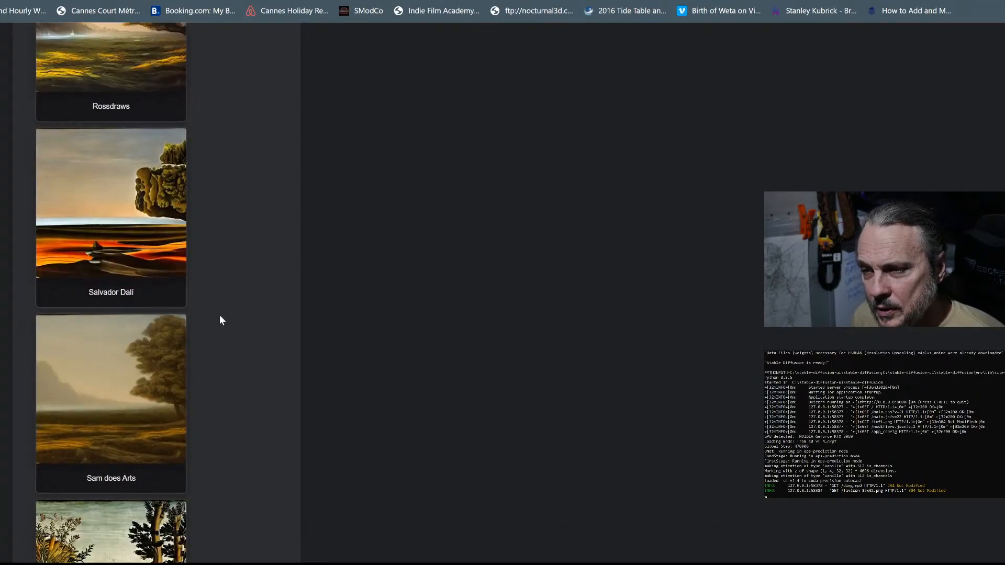
# Step: Review the Artist modifier previews in reverse order, from Salvador Dalí back to Artgerm
pyautogui.scroll(14, 219, 320)
pyautogui.scroll(20, 228, 322)
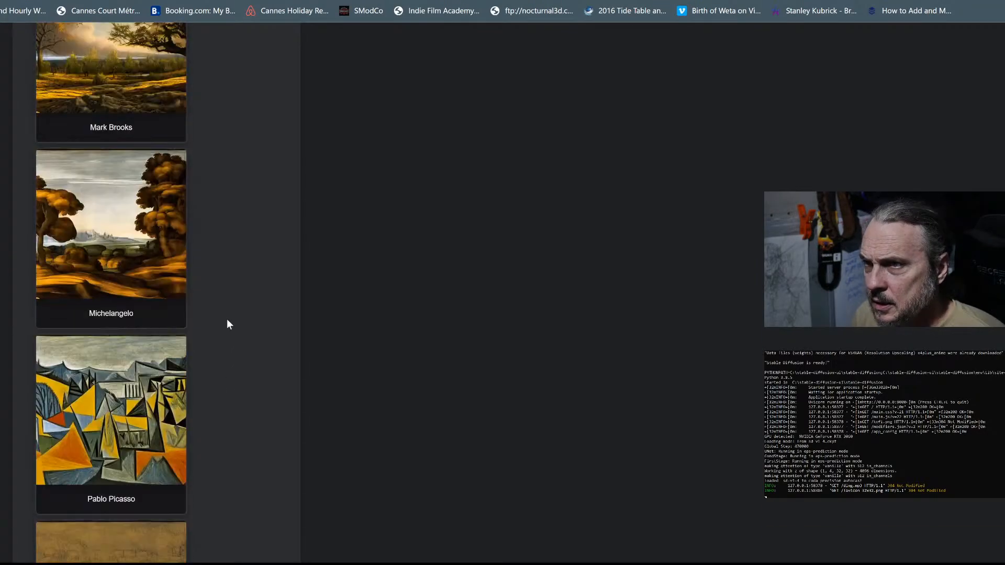
pyautogui.scroll(20, 227, 319)
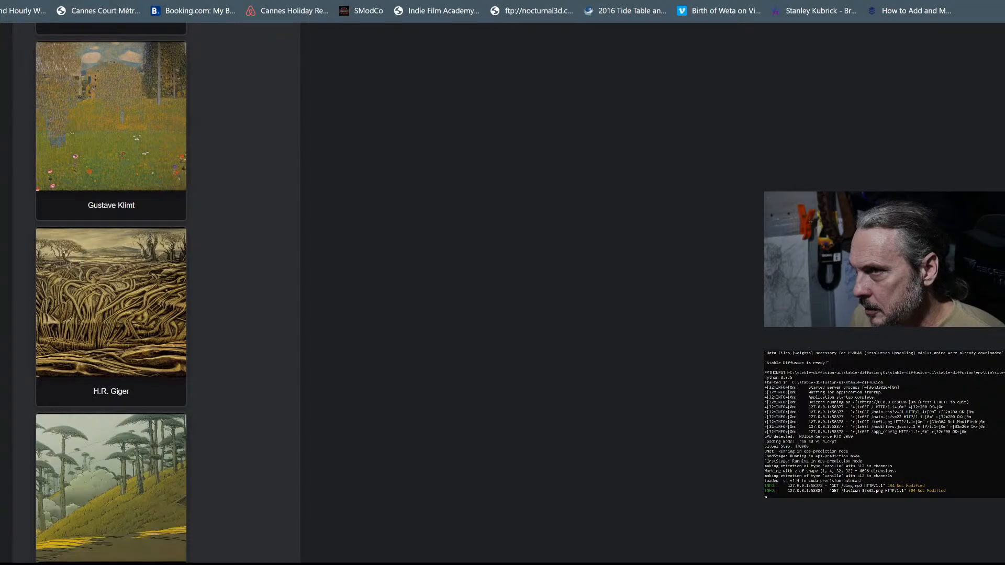
pyautogui.scroll(15, 232, 247)
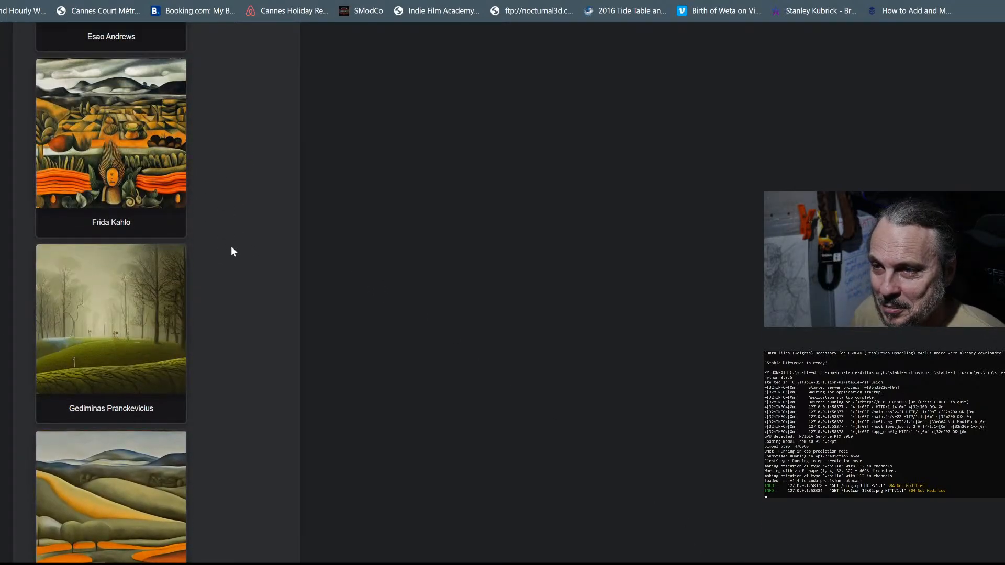
pyautogui.scroll(12, 231, 251)
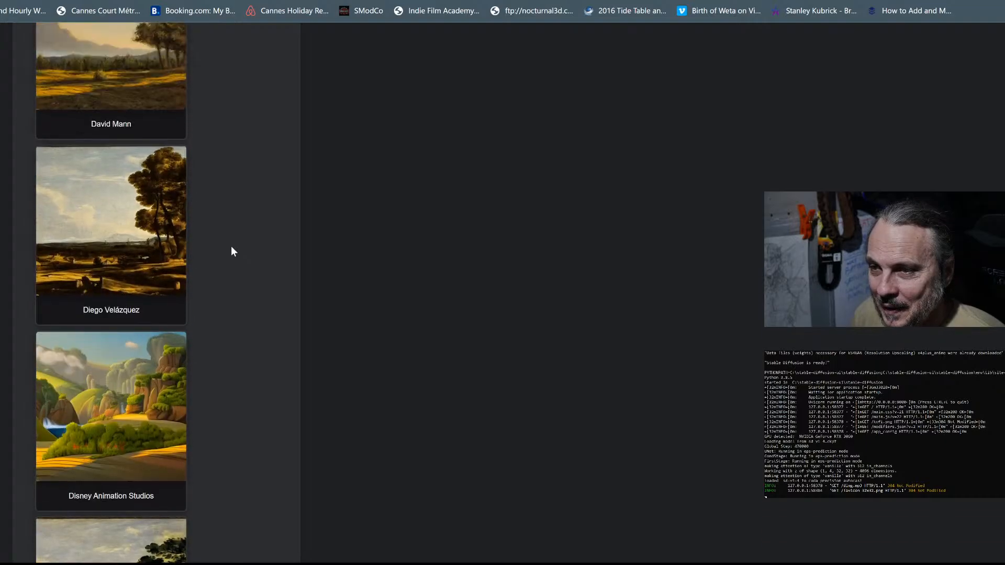
pyautogui.scroll(15, 230, 251)
pyautogui.middleClick(230, 246)
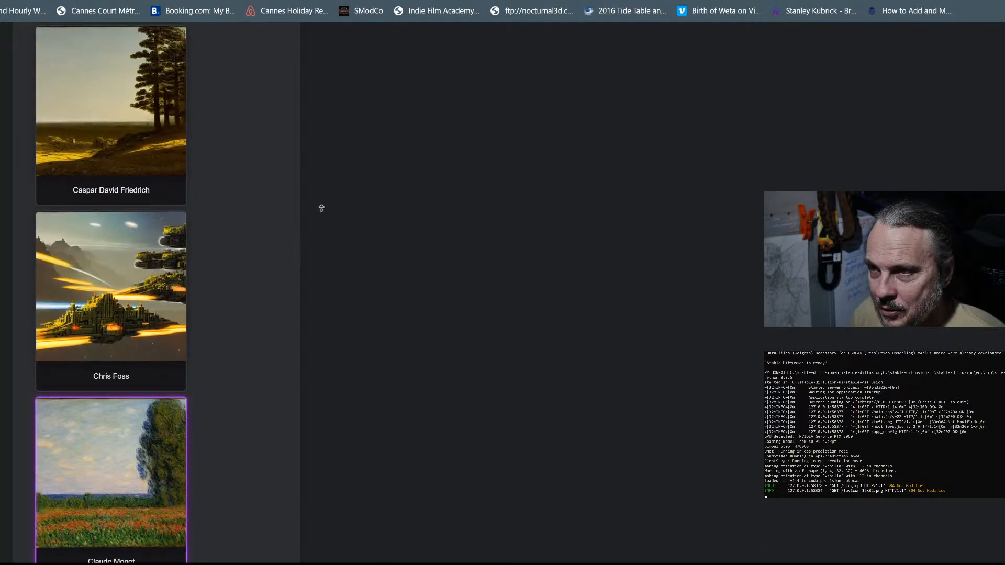
pyautogui.scroll(18, 231, 139)
pyautogui.scroll(4, 246, 151)
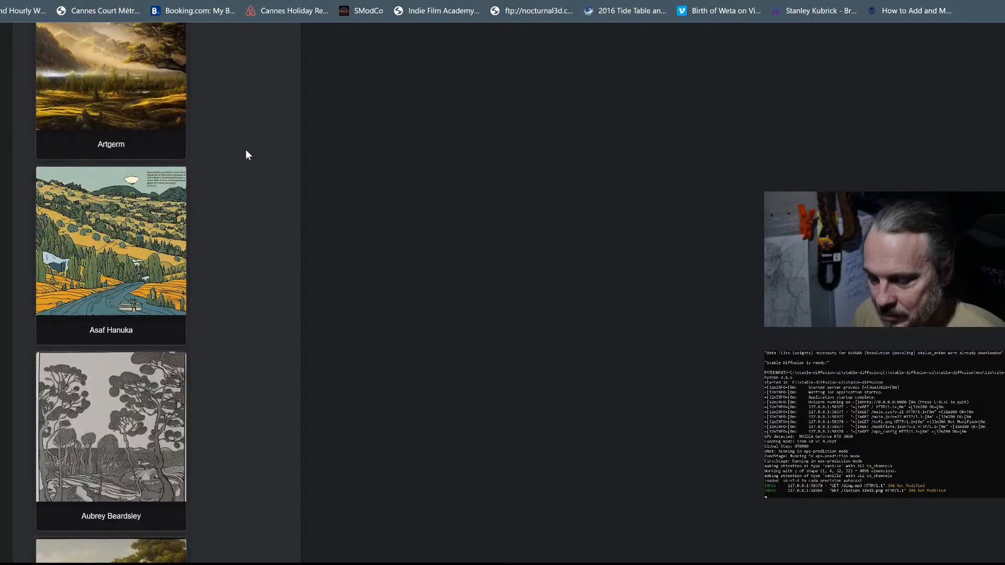
# Step: Return to the image settings and set the Prompt Strength to 0.7
pyautogui.hotkey('ctrl', '-')
pyautogui.hotkey('ctrl', '-')
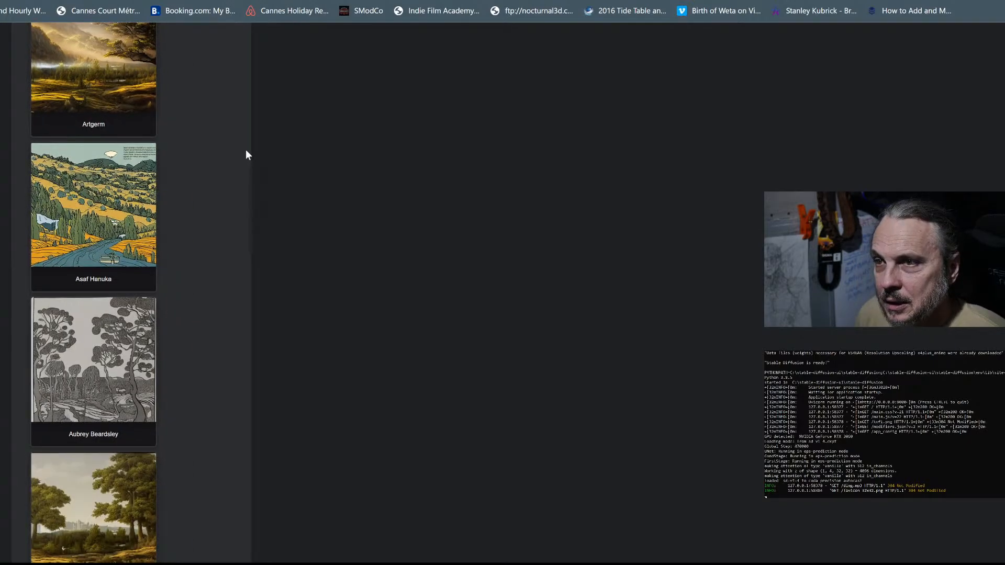
pyautogui.scroll(3, 246, 155)
pyautogui.scroll(20, 248, 155)
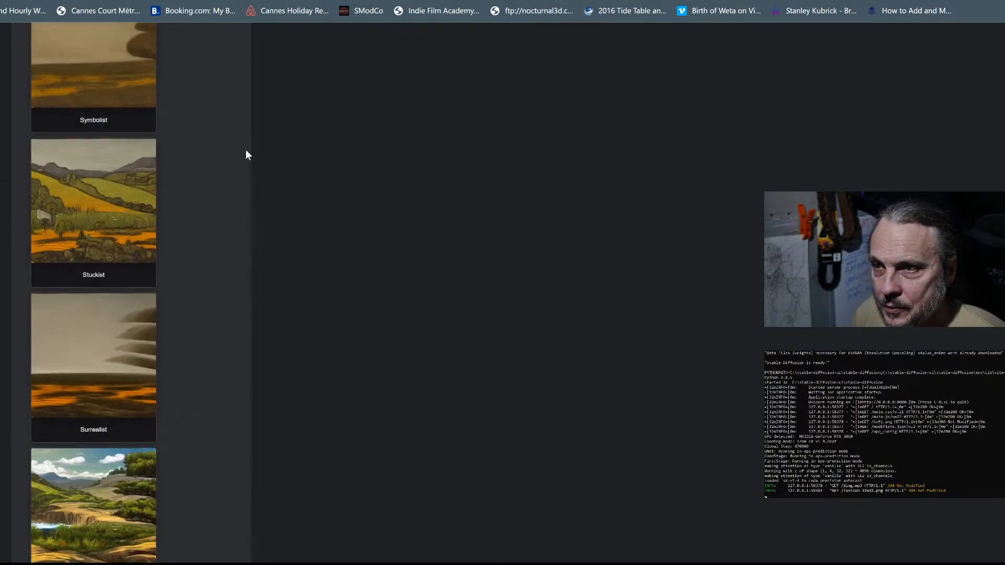
pyautogui.hotkey('ctrl', '+')
pyautogui.hotkey('ctrl', '+')
pyautogui.hotkey('ctrl', '+')
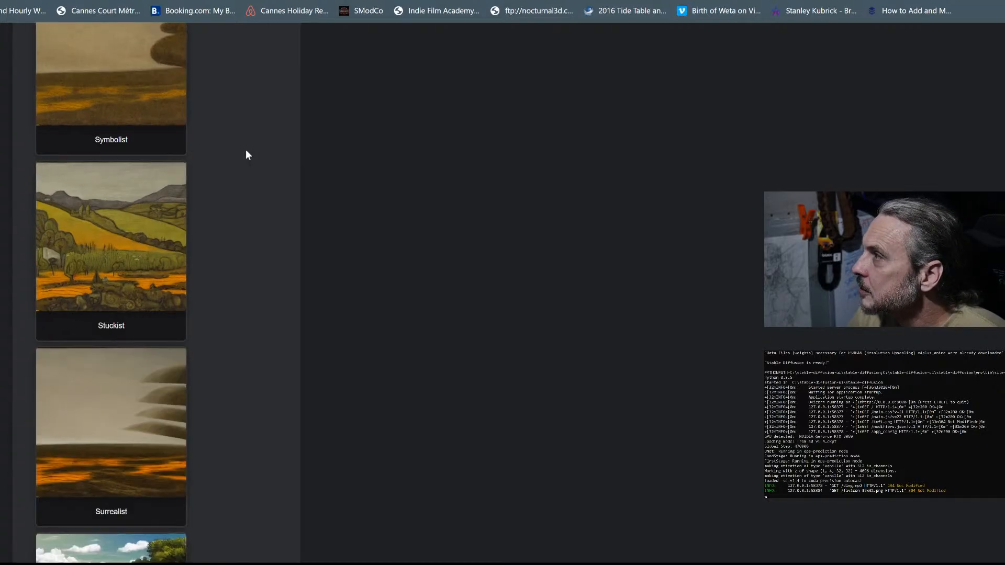
pyautogui.scroll(20, 248, 155)
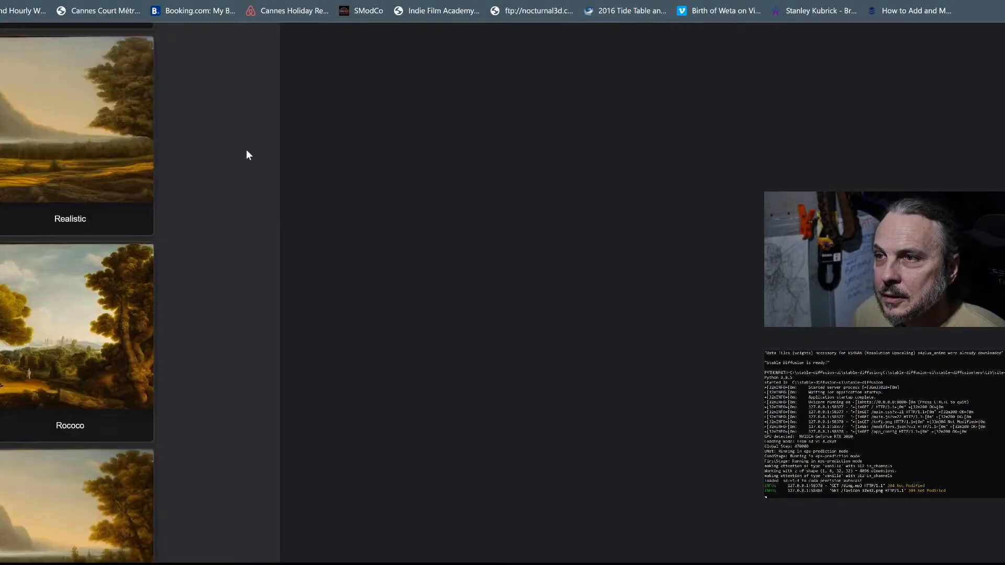
pyautogui.scroll(20, 247, 151)
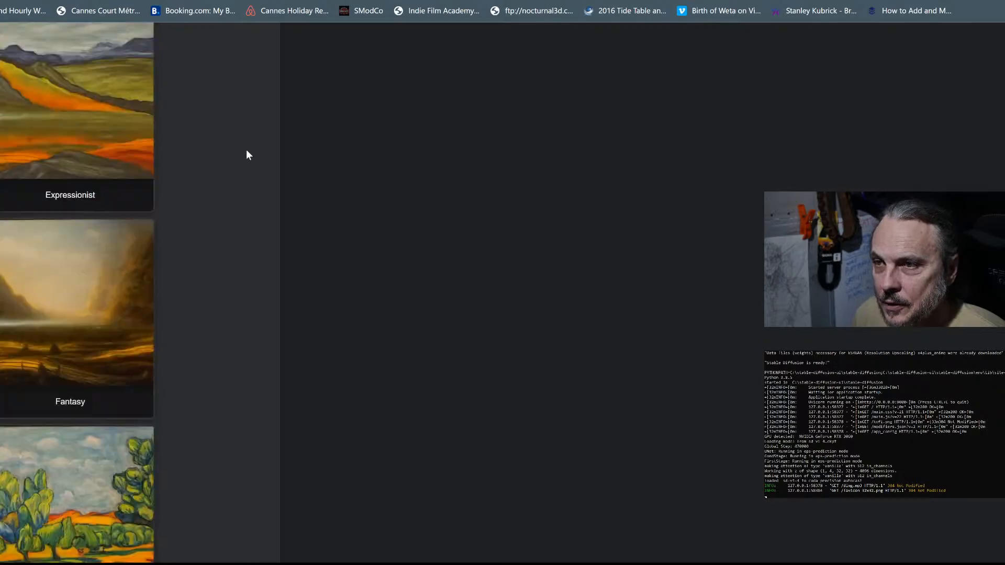
pyautogui.scroll(20, 246, 149)
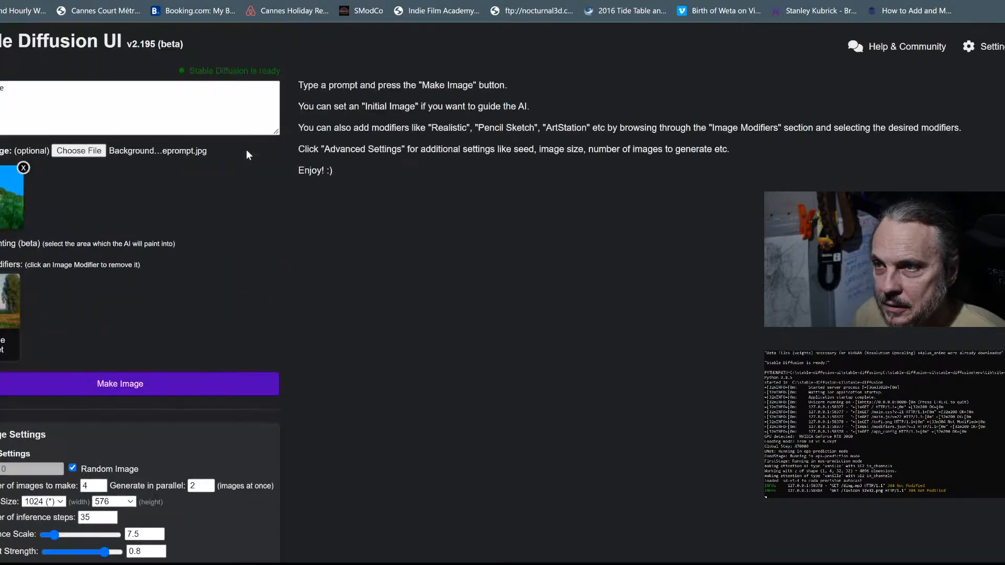
pyautogui.scroll(-3, 254, 202)
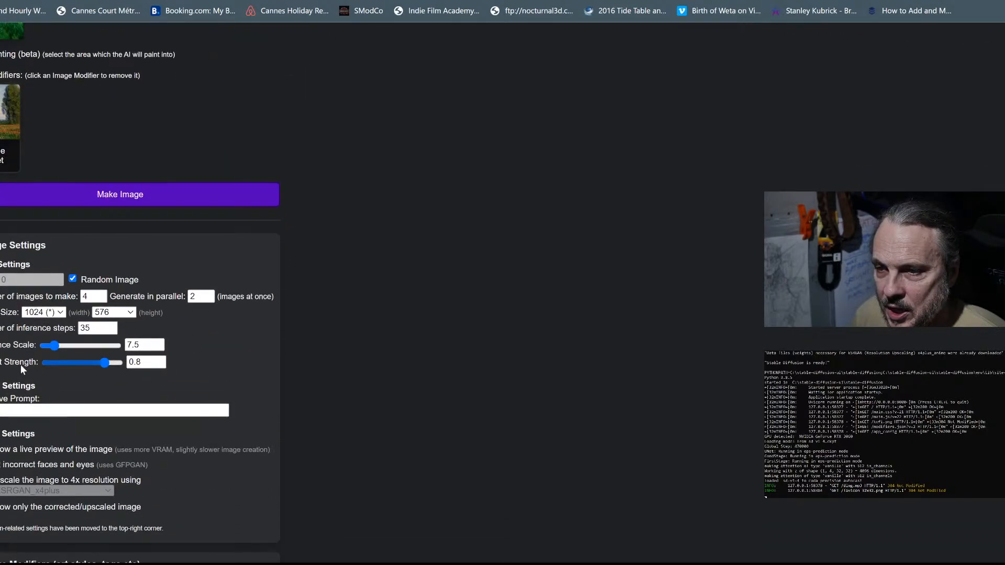
pyautogui.moveTo(85, 361); pyautogui.dragTo(92, 359)
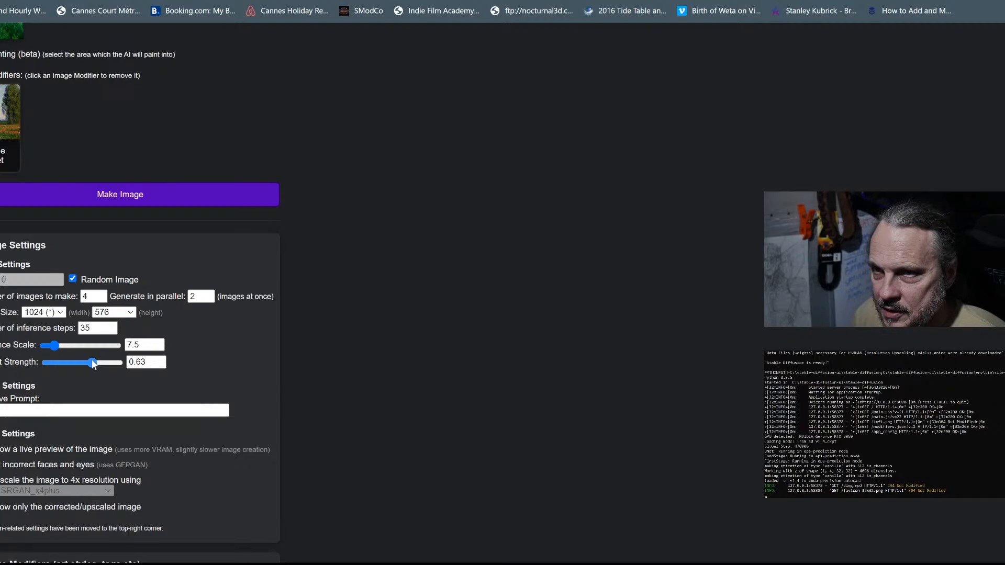
pyautogui.moveTo(92, 360); pyautogui.dragTo(97, 362)
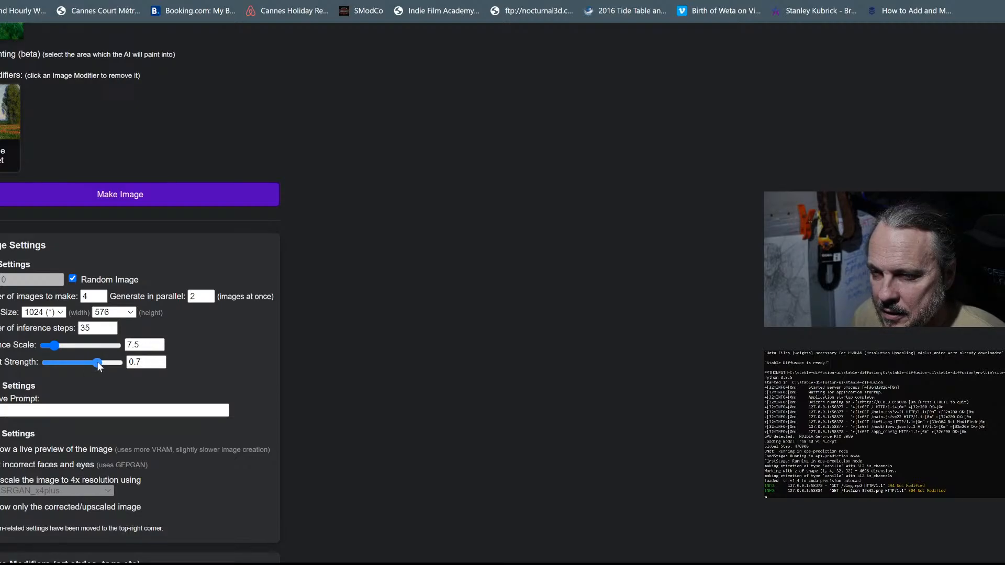
# Step: Generate four images from the landscape prompt and initial image with the Claude Monet modifier
pyautogui.scroll(4, 338, 108)
pyautogui.scroll(1, 338, 109)
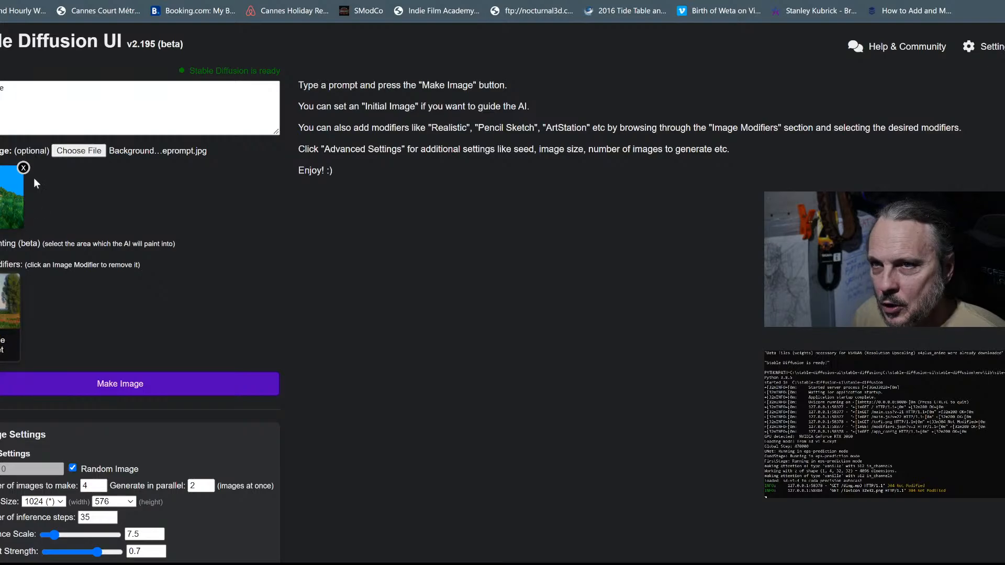
pyautogui.click(17, 96)
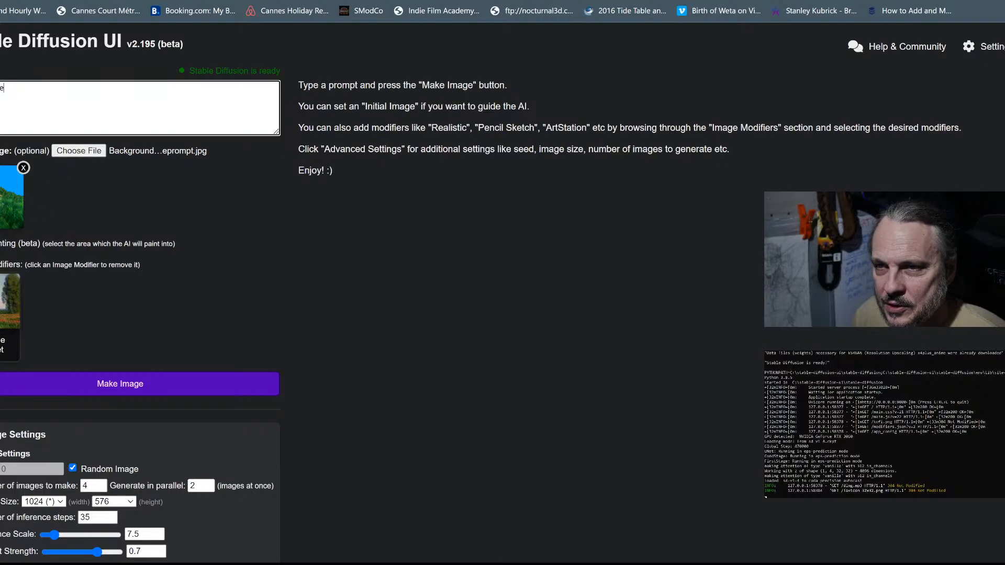
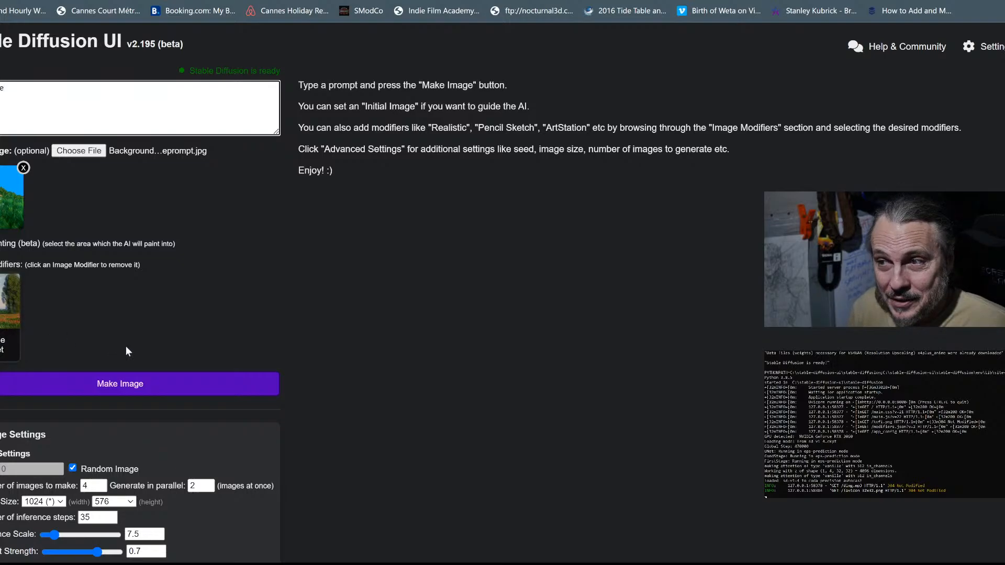
pyautogui.click(110, 384)
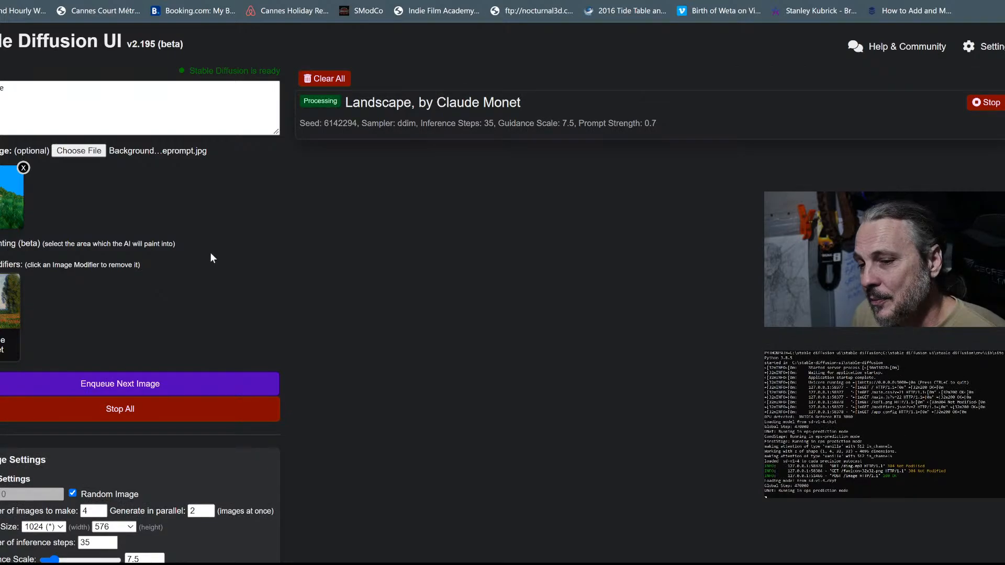
pyautogui.scroll(-3, 209, 253)
pyautogui.scroll(3, 212, 250)
pyautogui.scroll(-2, 211, 250)
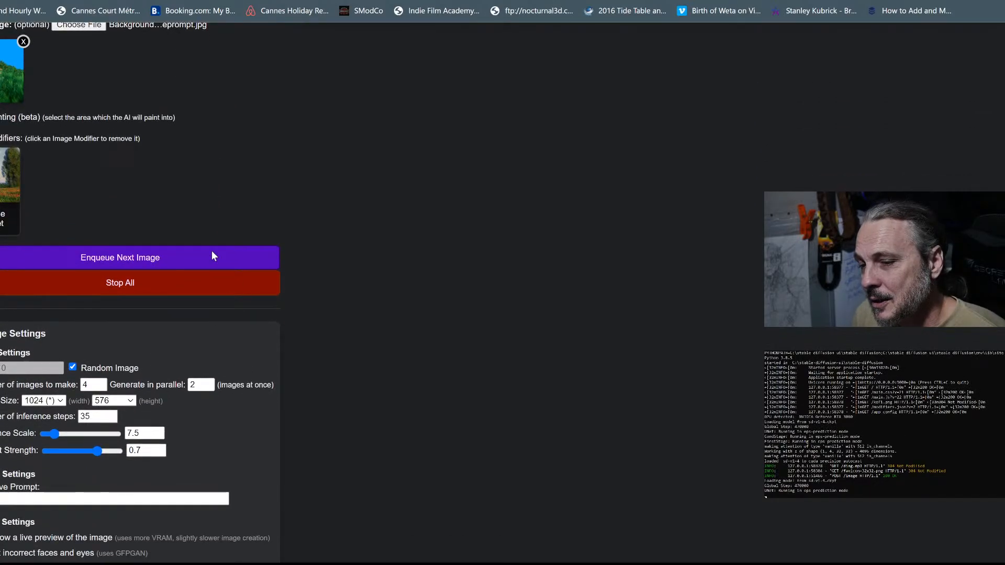
pyautogui.scroll(2, 212, 250)
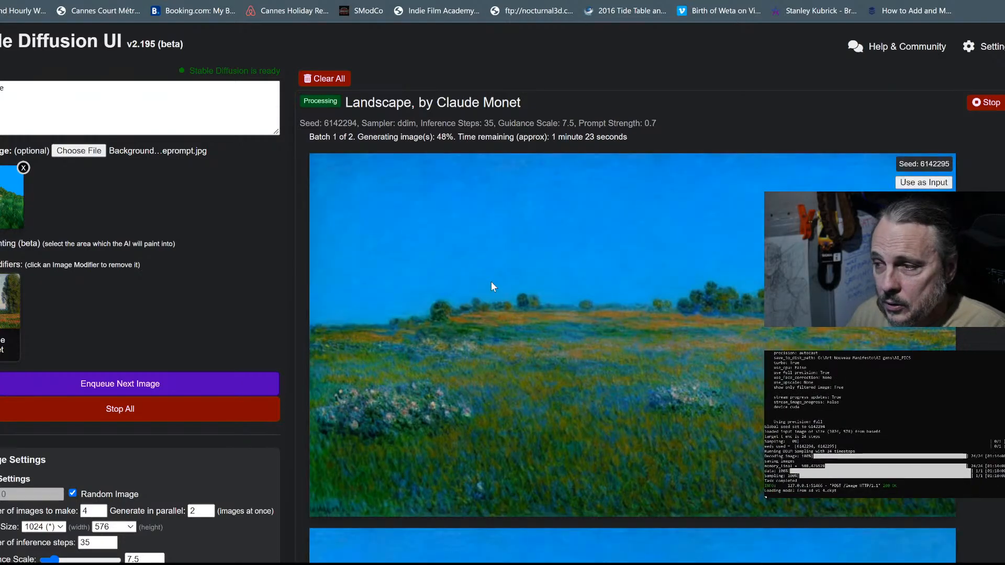
# Step: Examine and compare the two Claude Monet landscapes produced by the first batch while the second batch renders
pyautogui.scroll(-8, 598, 363)
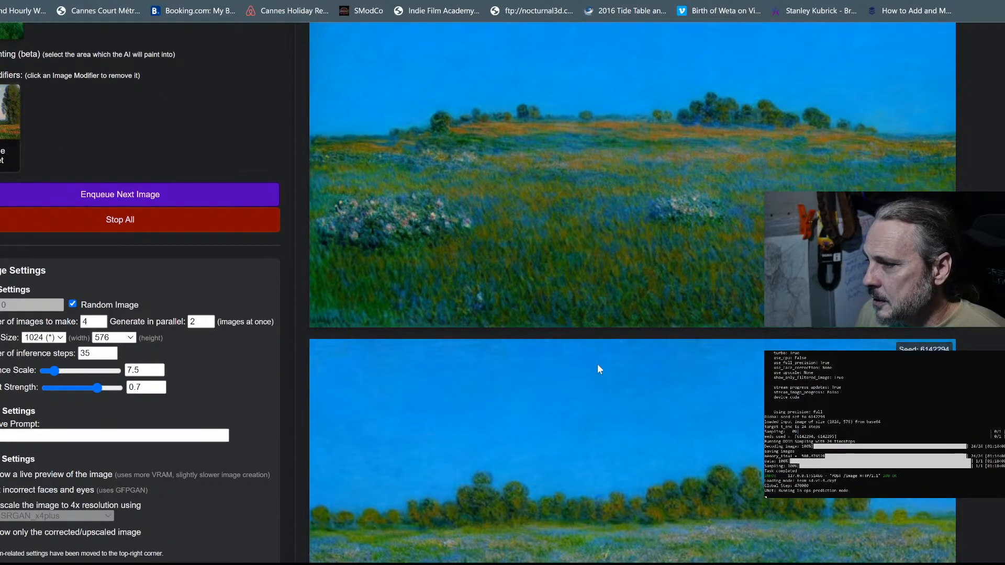
pyautogui.scroll(5, 598, 363)
pyautogui.scroll(2, 598, 365)
pyautogui.scroll(-10, 597, 365)
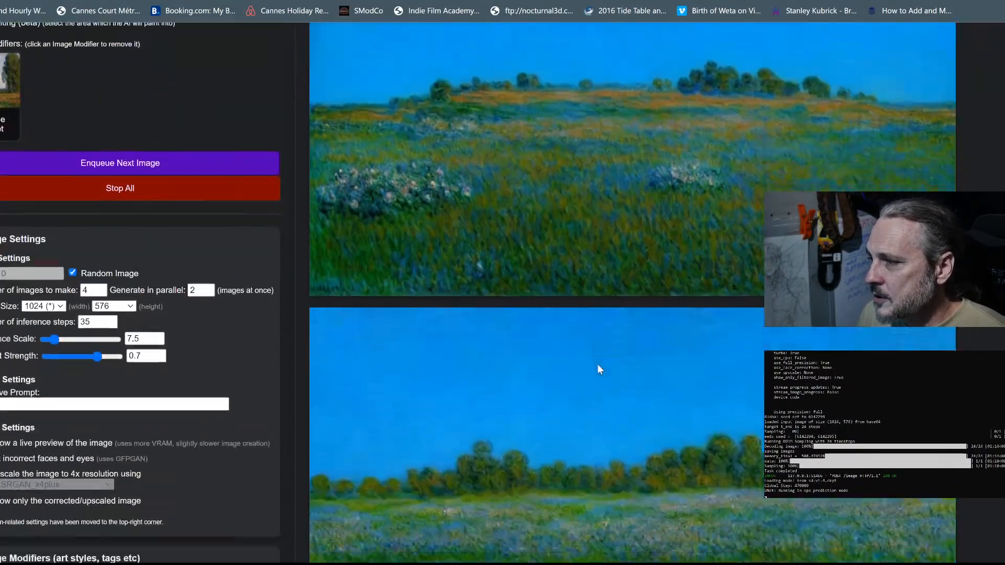
pyautogui.scroll(3, 597, 366)
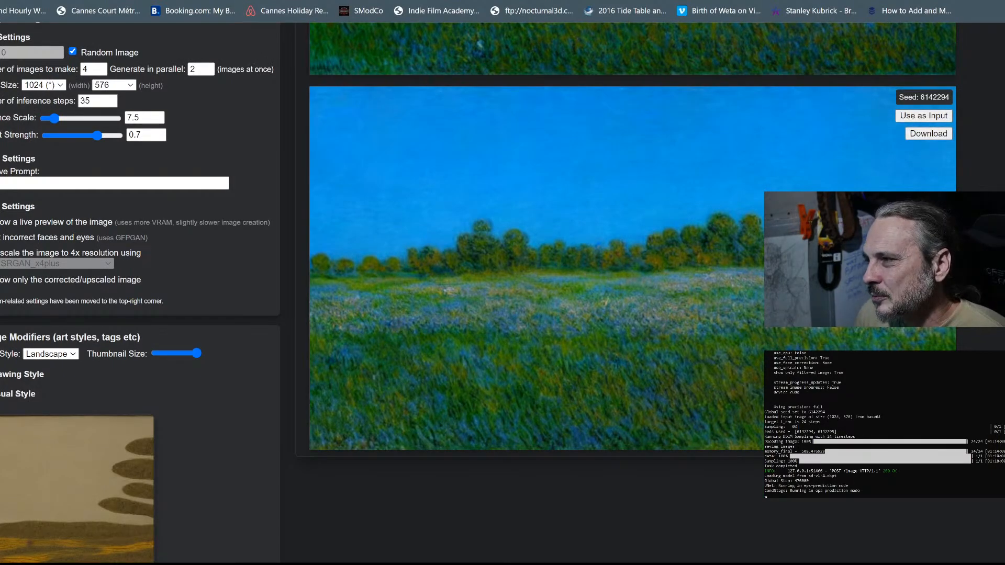
pyautogui.scroll(6, 597, 365)
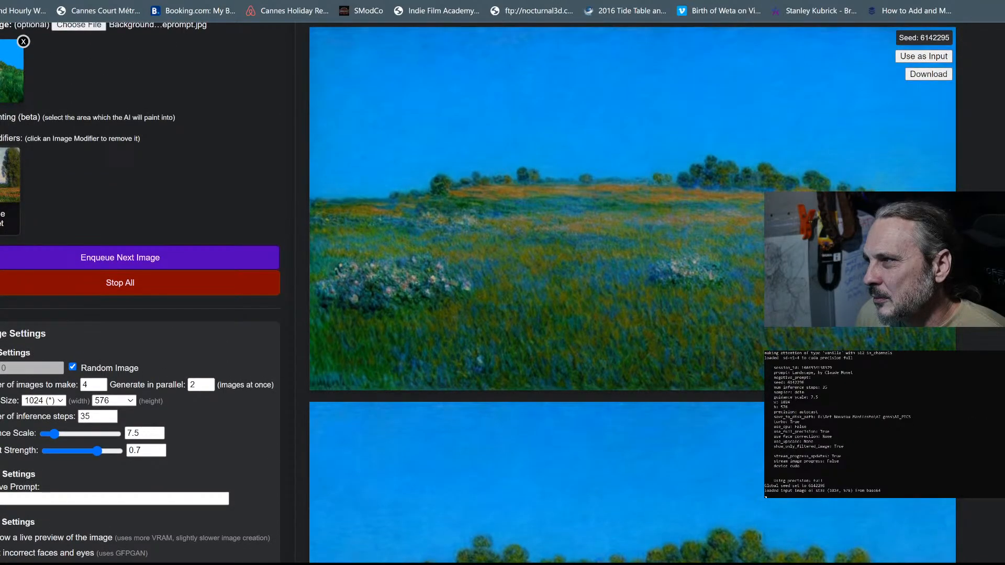
pyautogui.scroll(3, 598, 365)
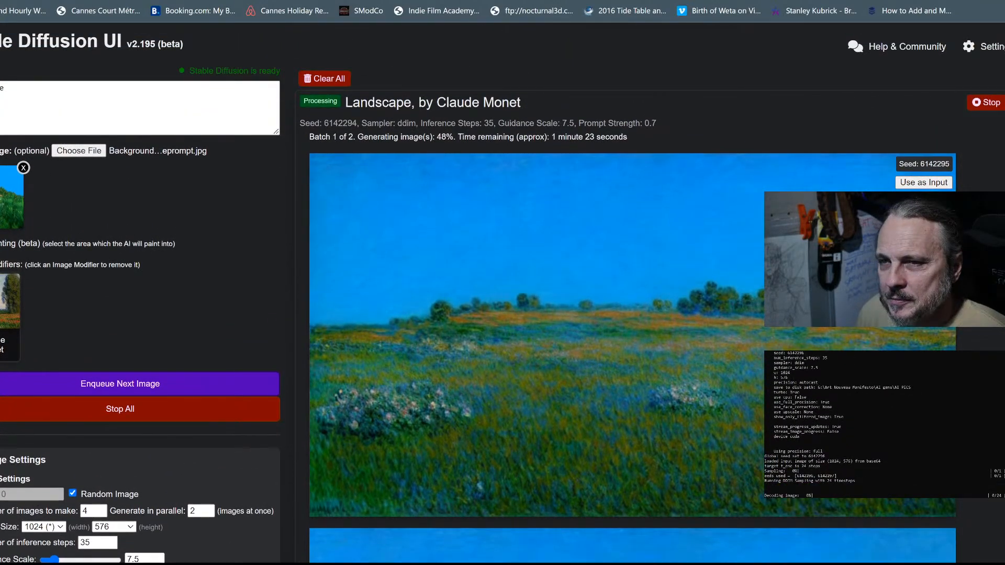
pyautogui.scroll(-5, 478, 293)
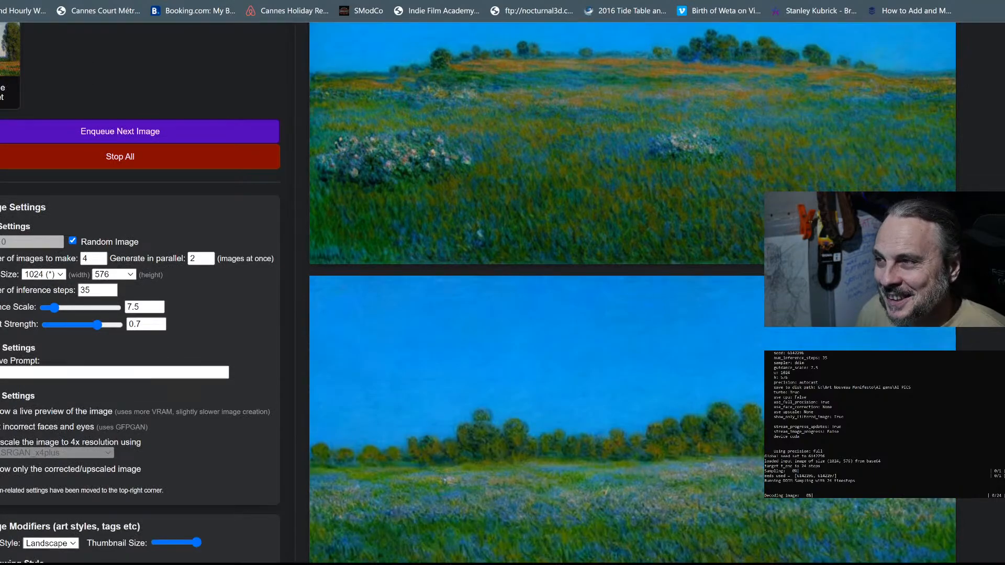
pyautogui.scroll(4, 678, 243)
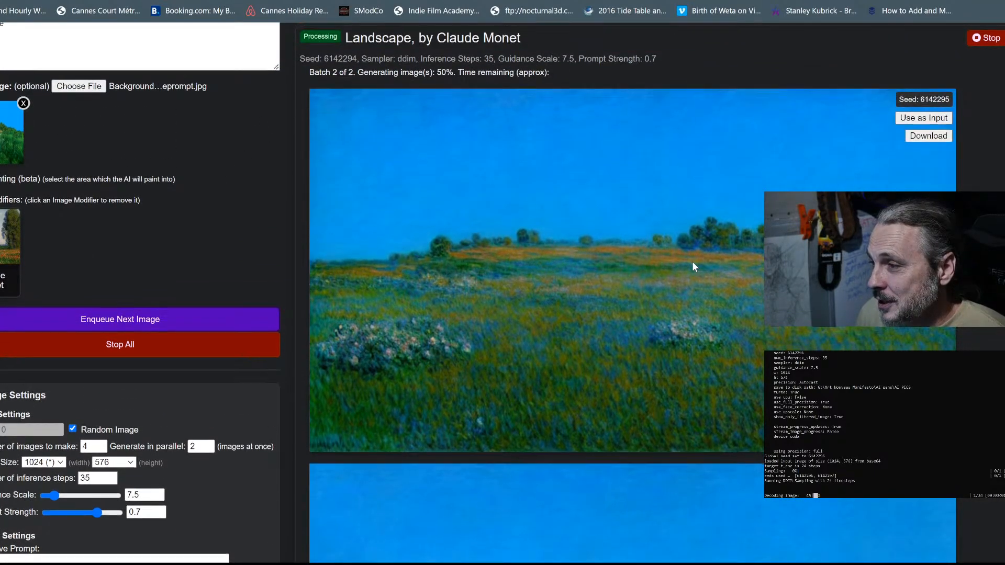
pyautogui.scroll(-4, 692, 262)
pyautogui.scroll(3, 515, 190)
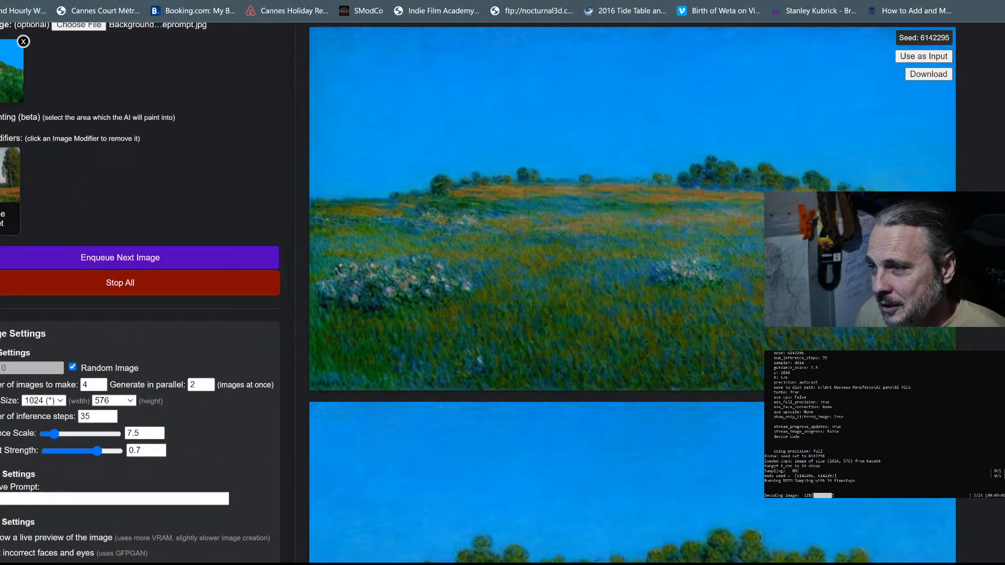
pyautogui.scroll(-8, 632, 293)
pyautogui.scroll(3, 632, 293)
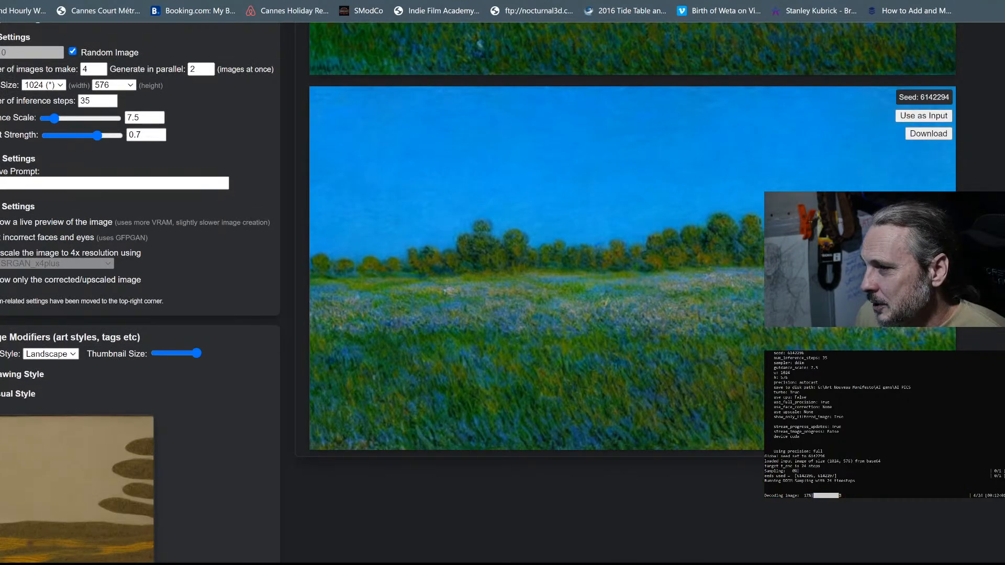
pyautogui.scroll(8, 514, 160)
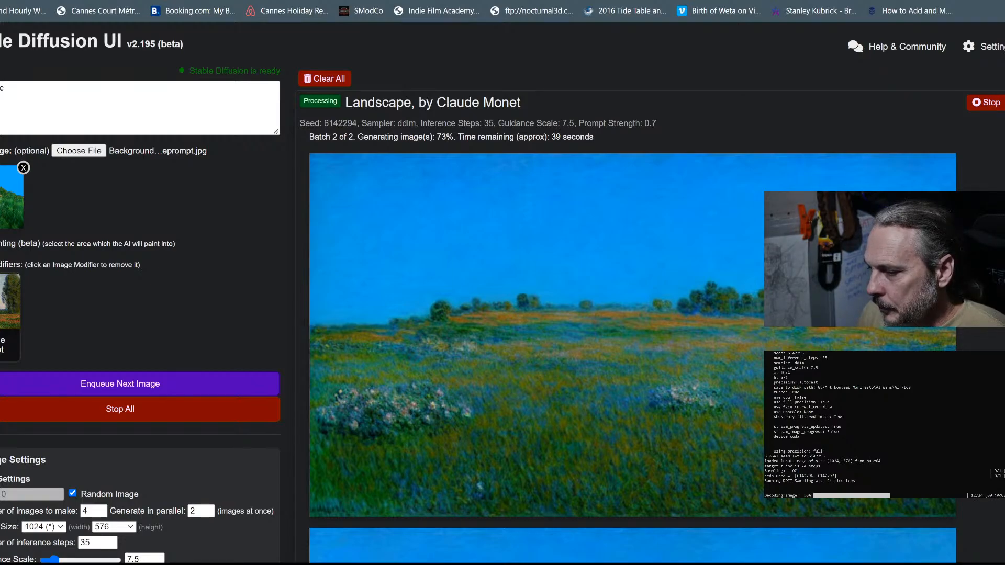
pyautogui.moveTo(499, 382)
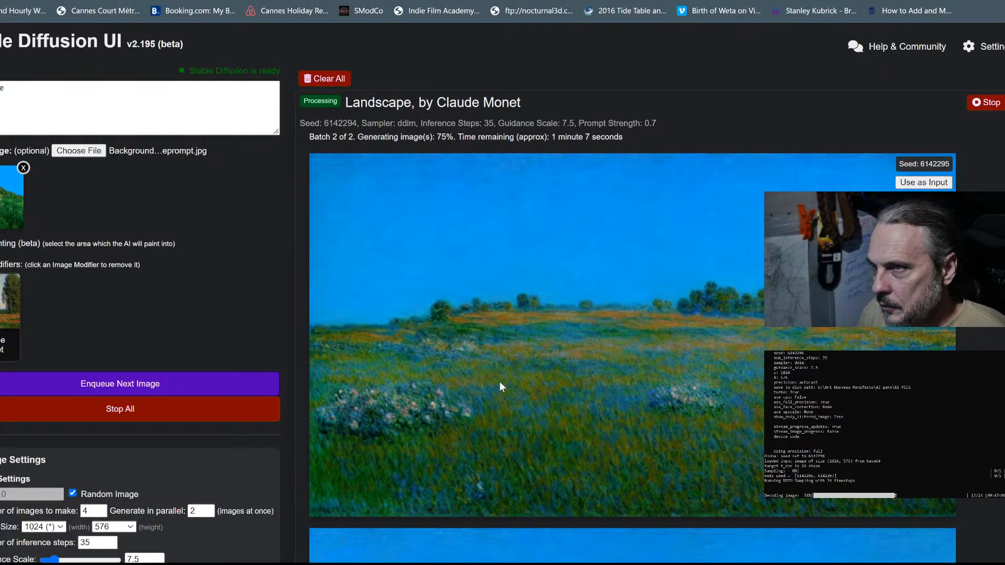
pyautogui.scroll(-12, 499, 382)
pyautogui.scroll(8, 500, 381)
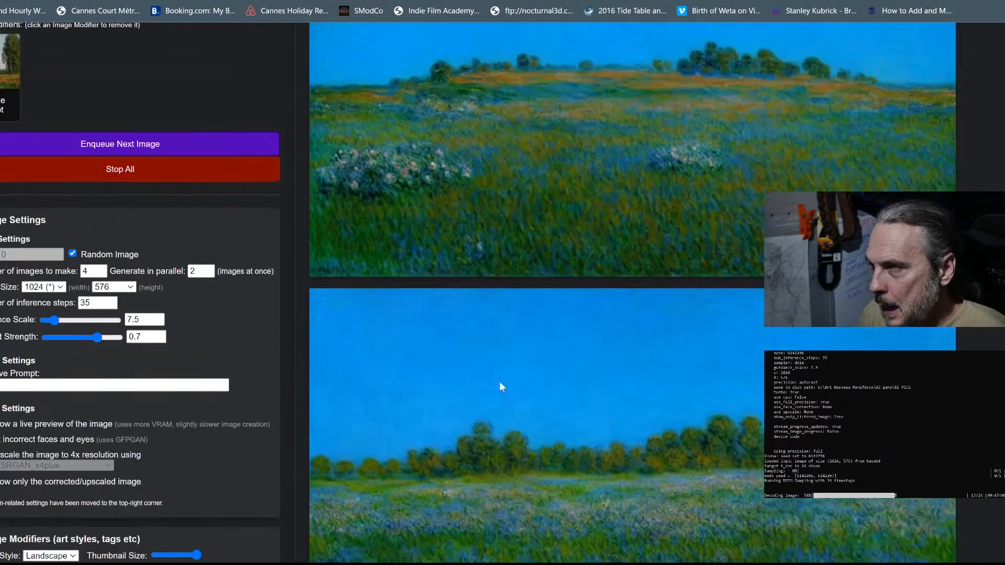
pyautogui.scroll(5, 499, 381)
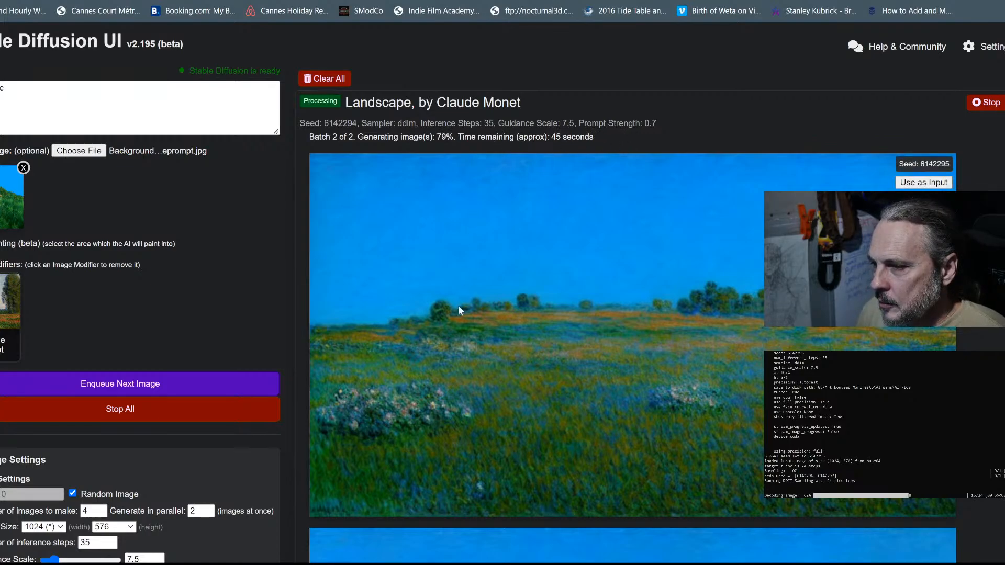
# Step: Turn off full precision in the system settings
pyautogui.moveTo(993, 48)
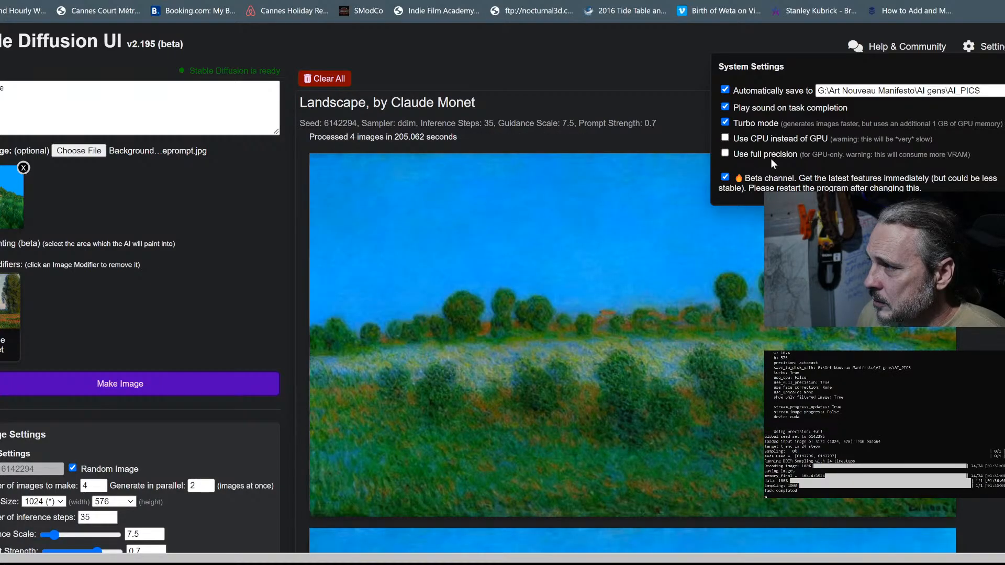
pyautogui.click(724, 153)
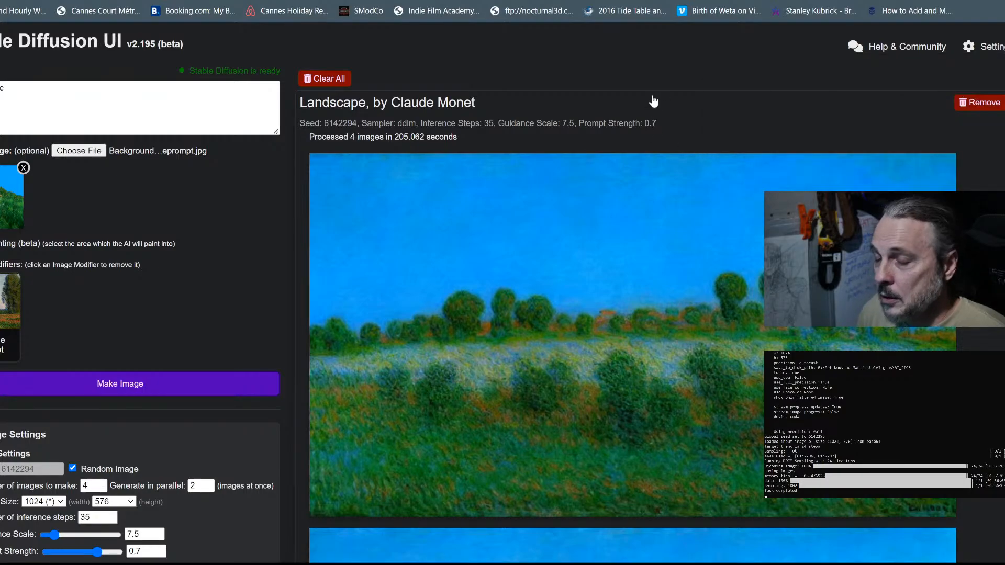
# Step: Review and compare all four generated Claude Monet landscapes to pick a favourite
pyautogui.scroll(-10, 708, 185)
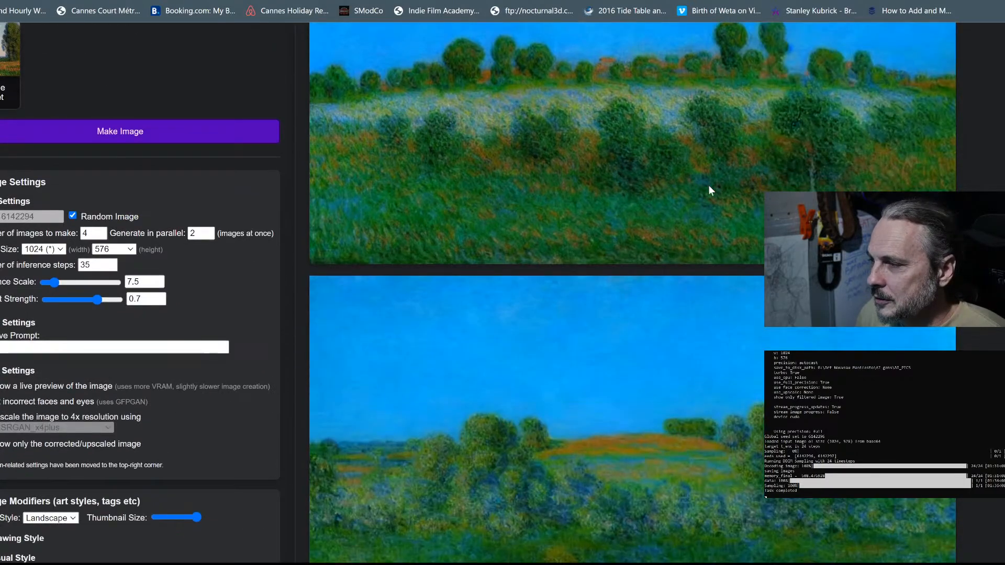
pyautogui.scroll(-4, 708, 186)
pyautogui.scroll(5, 709, 187)
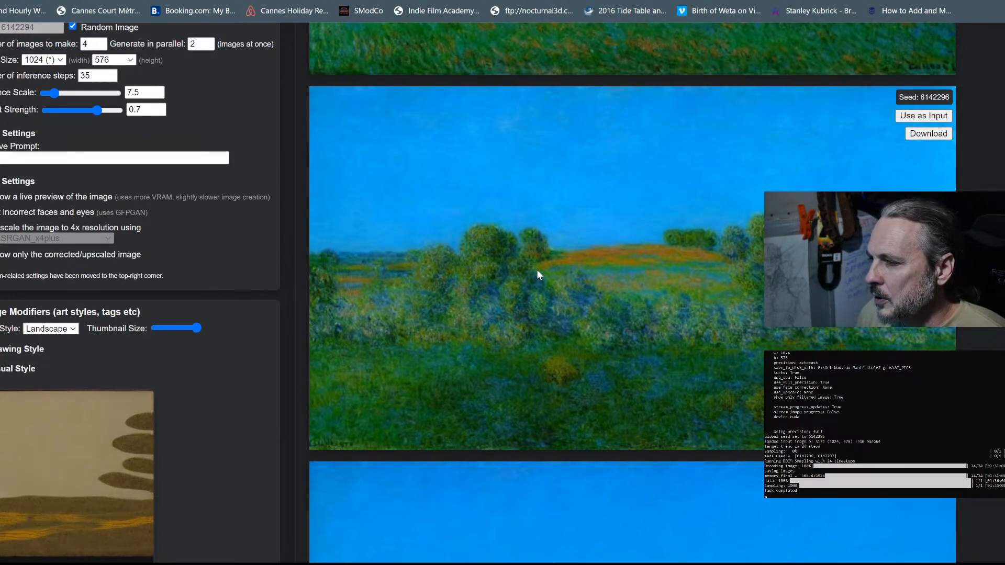
pyautogui.scroll(7, 563, 278)
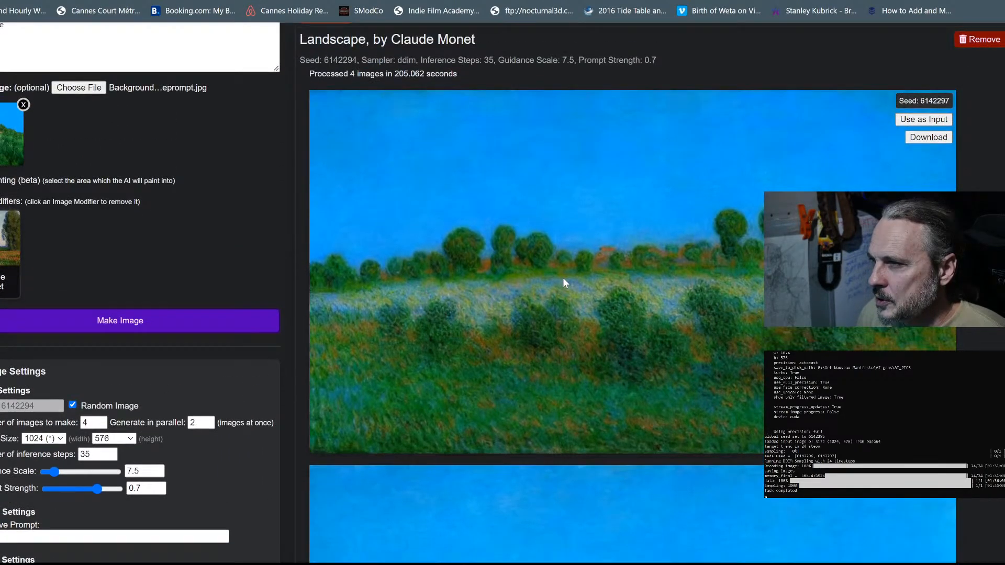
pyautogui.scroll(-8, 564, 277)
pyautogui.scroll(-7, 563, 277)
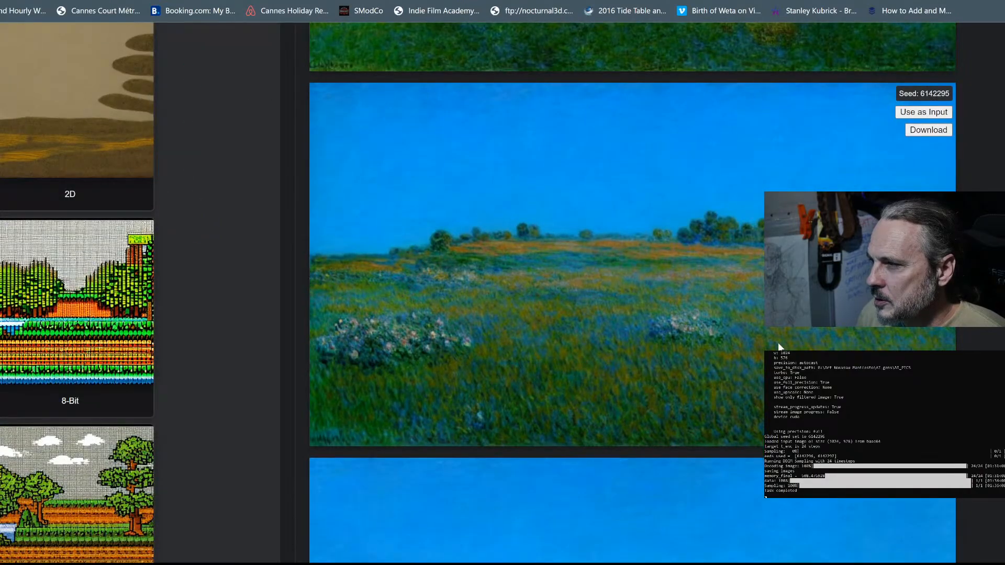
pyautogui.scroll(1, 576, 295)
pyautogui.scroll(-2, 527, 175)
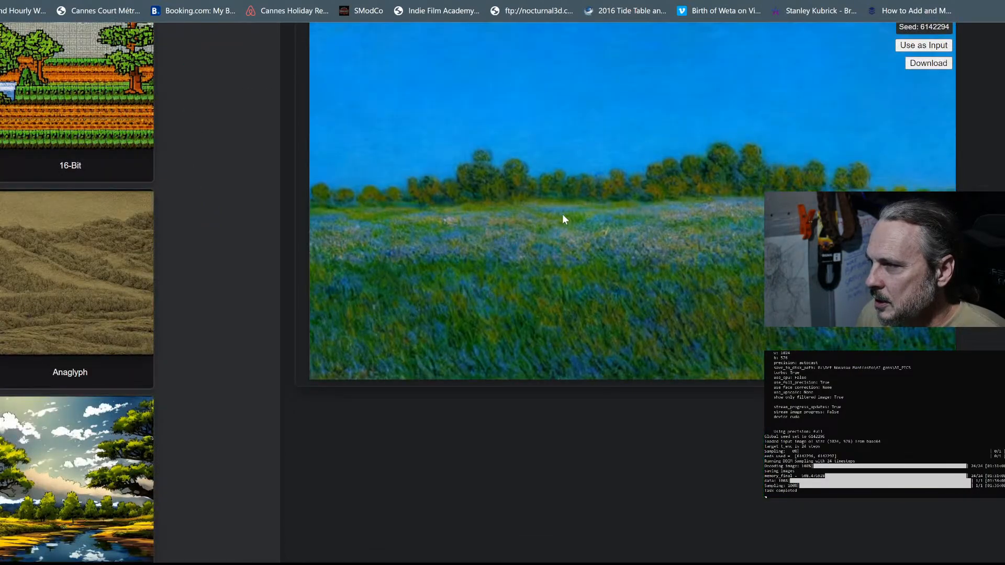
pyautogui.scroll(4, 557, 220)
pyautogui.scroll(12, 556, 220)
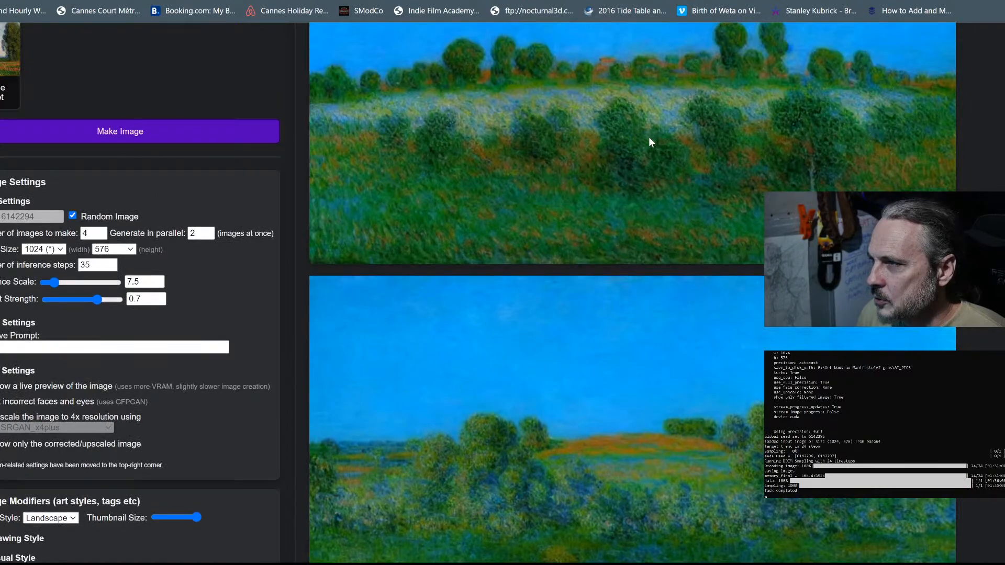
pyautogui.scroll(-6, 729, 168)
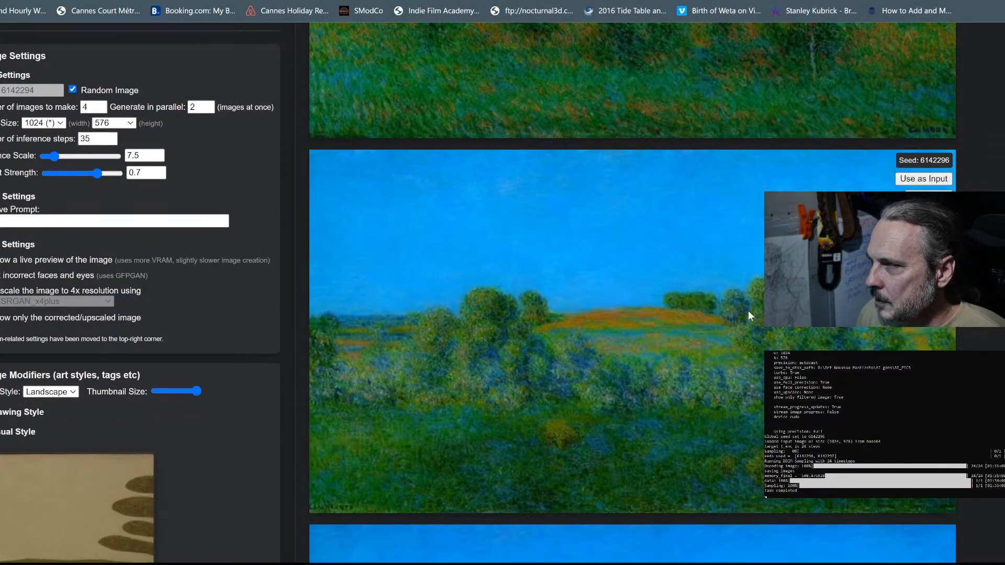
pyautogui.scroll(4, 633, 294)
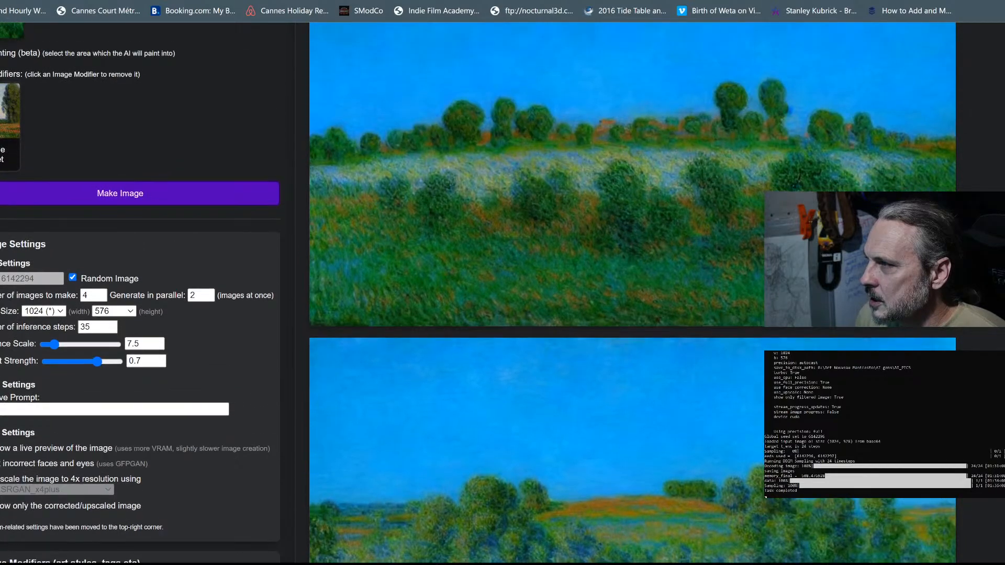
pyautogui.scroll(-4, 633, 293)
pyautogui.scroll(-3, 730, 184)
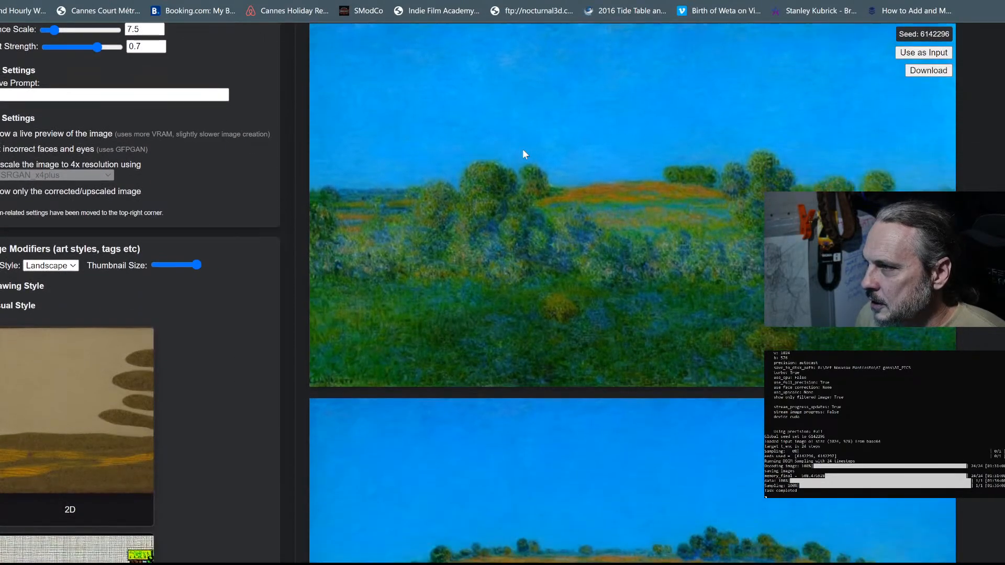
# Step: Reuse the seed 6142296 of the second displayed landscape for the next generation
pyautogui.scroll(1, 731, 180)
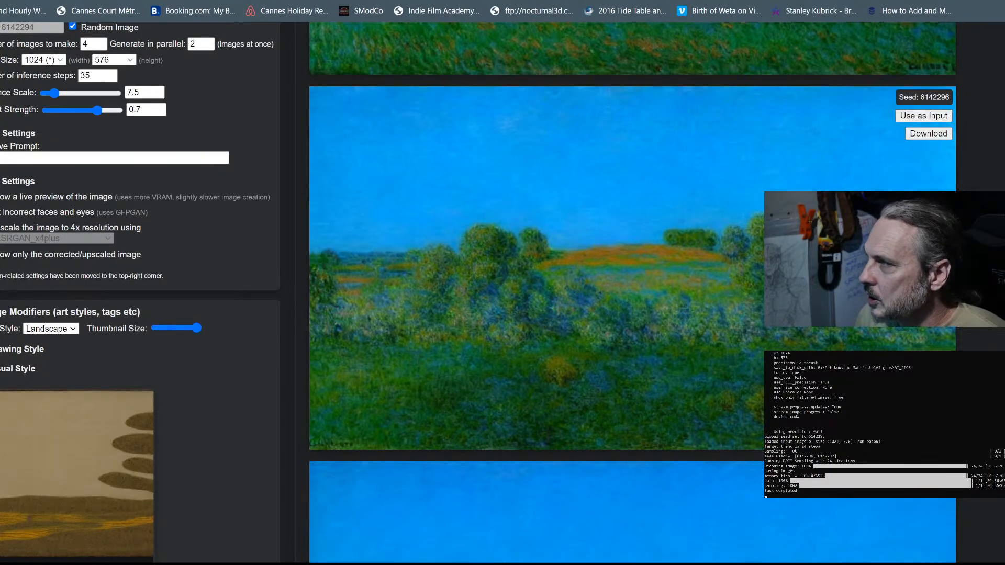
pyautogui.scroll(1, 753, 240)
pyautogui.click(924, 160)
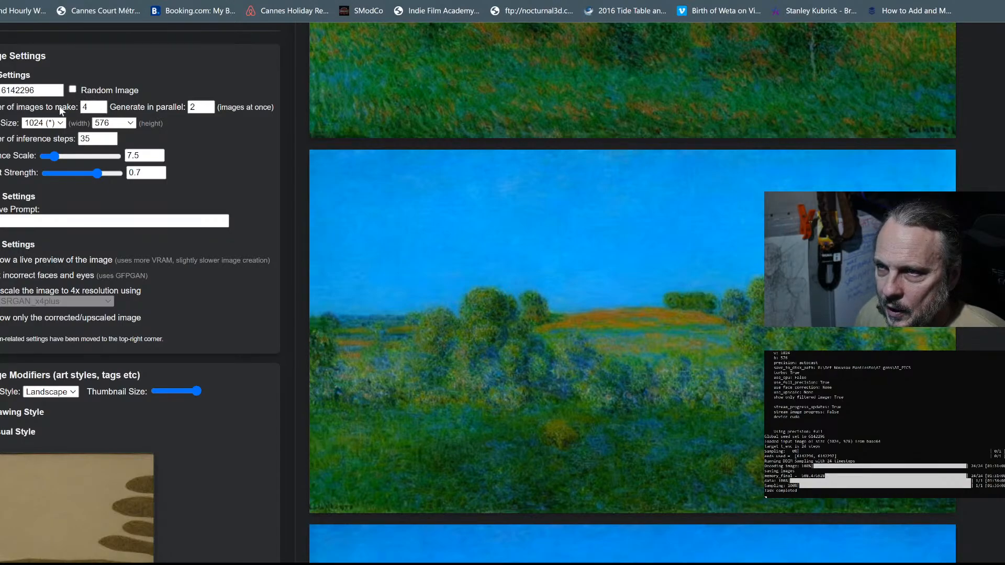
# Step: Limit the next generation to one image in total, with one image generated in parallel
pyautogui.doubleClick(84, 107)
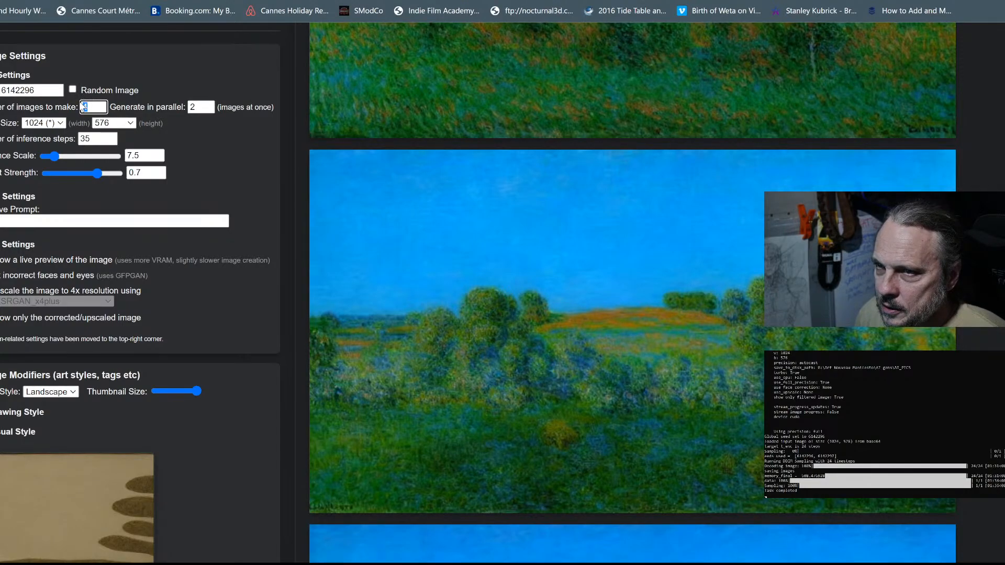
pyautogui.write('1')
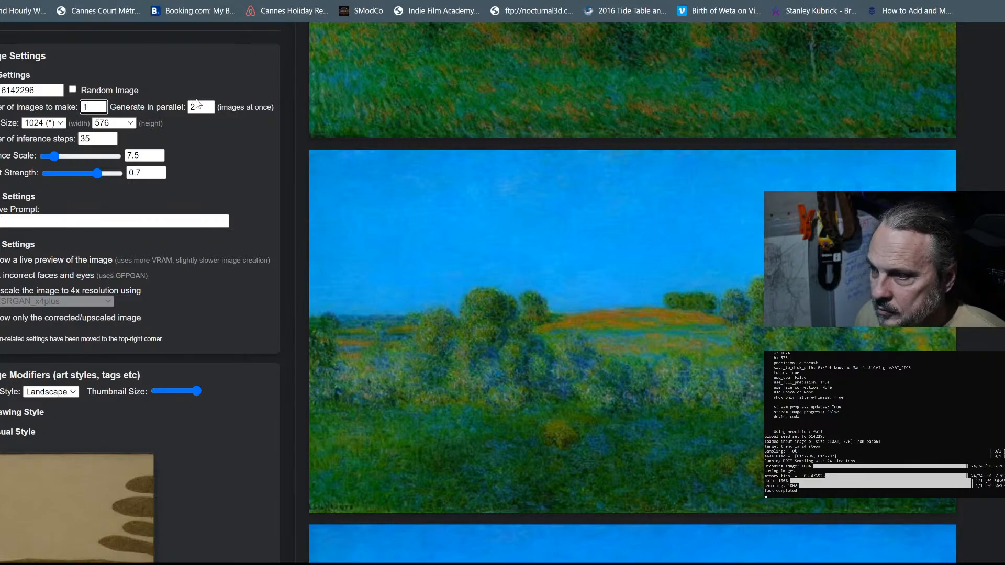
pyautogui.doubleClick(194, 106)
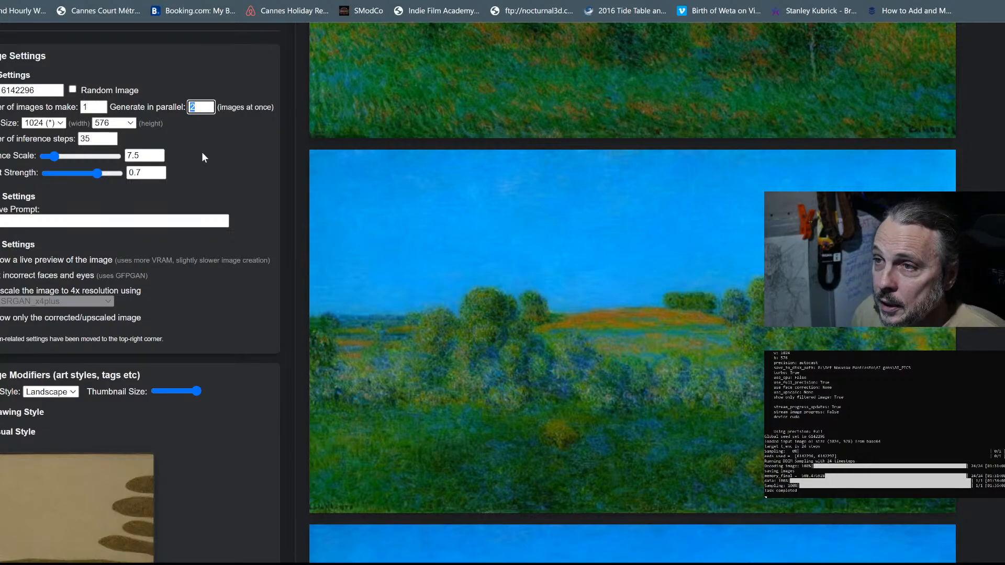
pyautogui.write('1')
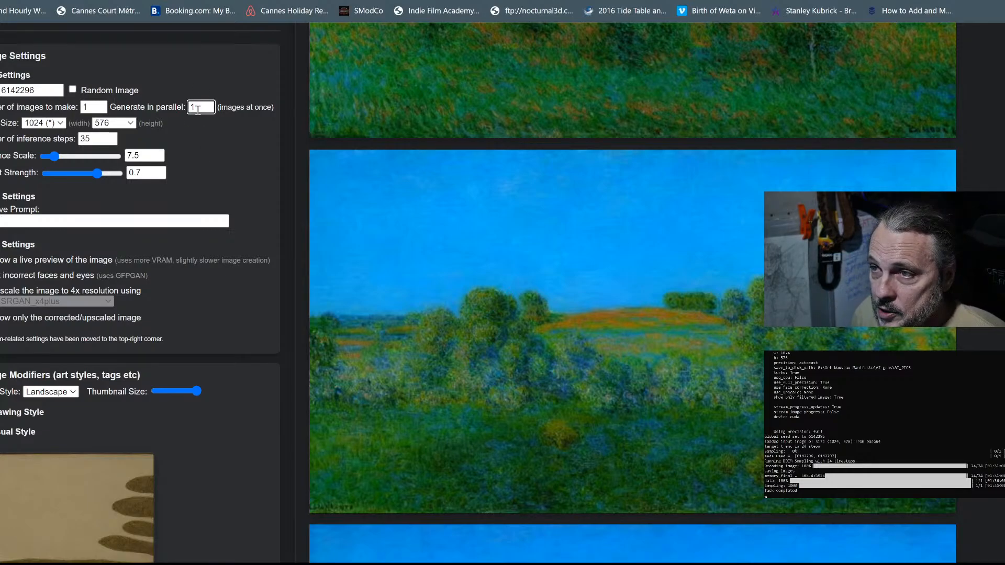
pyautogui.click(94, 108)
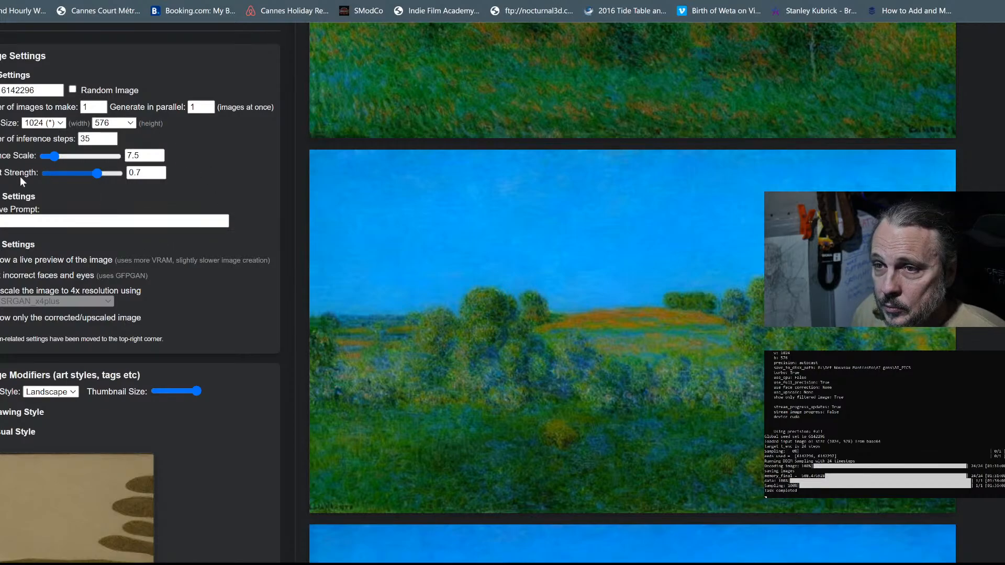
# Step: Lower the prompt strength to 0.25 and enable 4x upscaling with RealESRGAN_x4plus
pyautogui.click(73, 173)
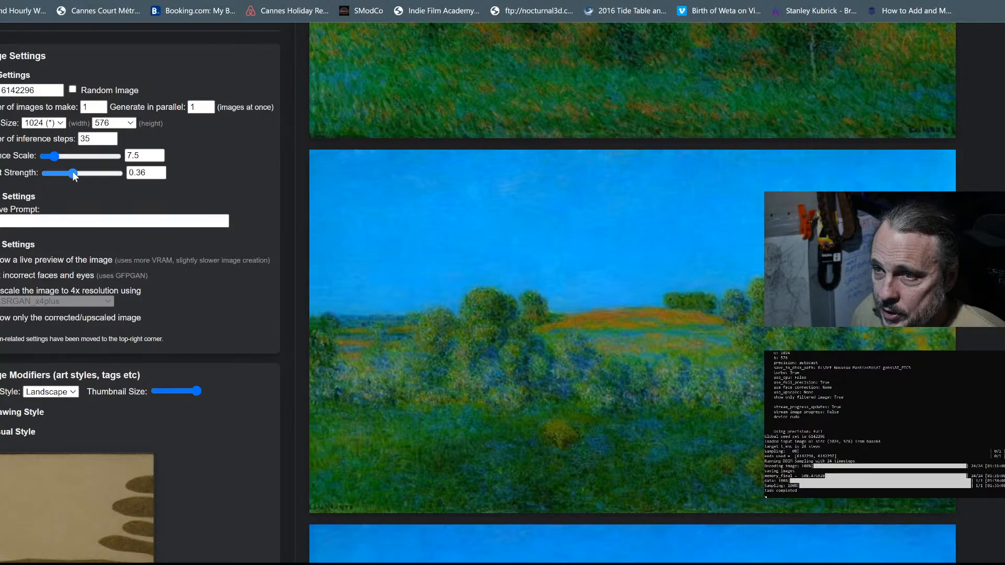
pyautogui.moveTo(72, 171); pyautogui.dragTo(63, 171)
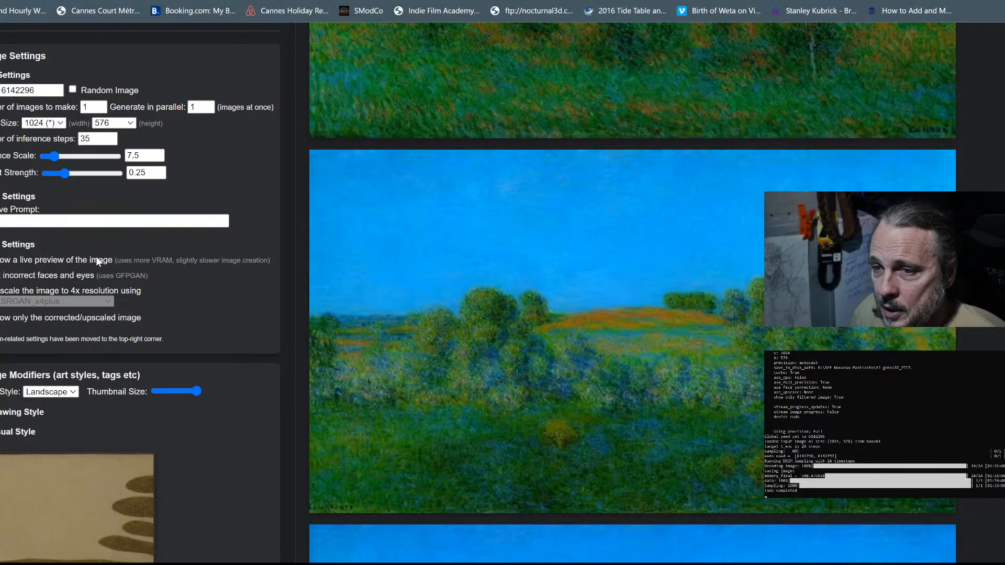
pyautogui.click(1, 291)
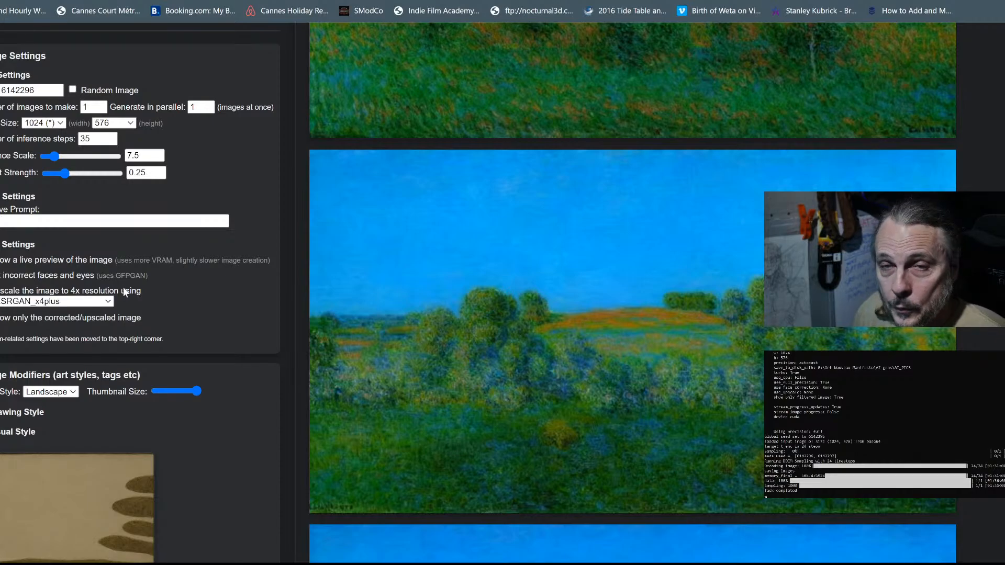
# Step: Generate the single upscaled Claude Monet landscape and compare it with the earlier batch
pyautogui.scroll(7, 231, 259)
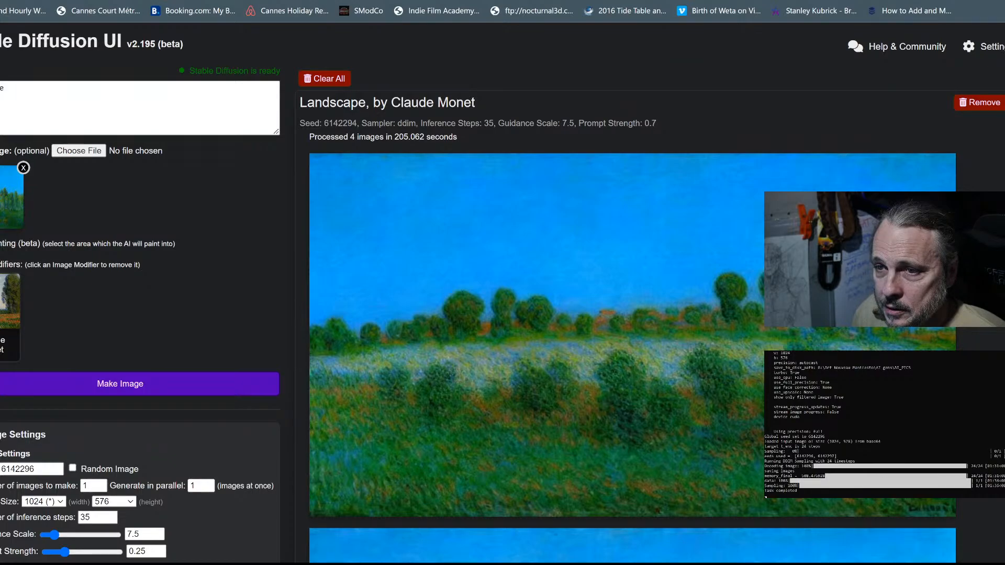
pyautogui.click(4, 124)
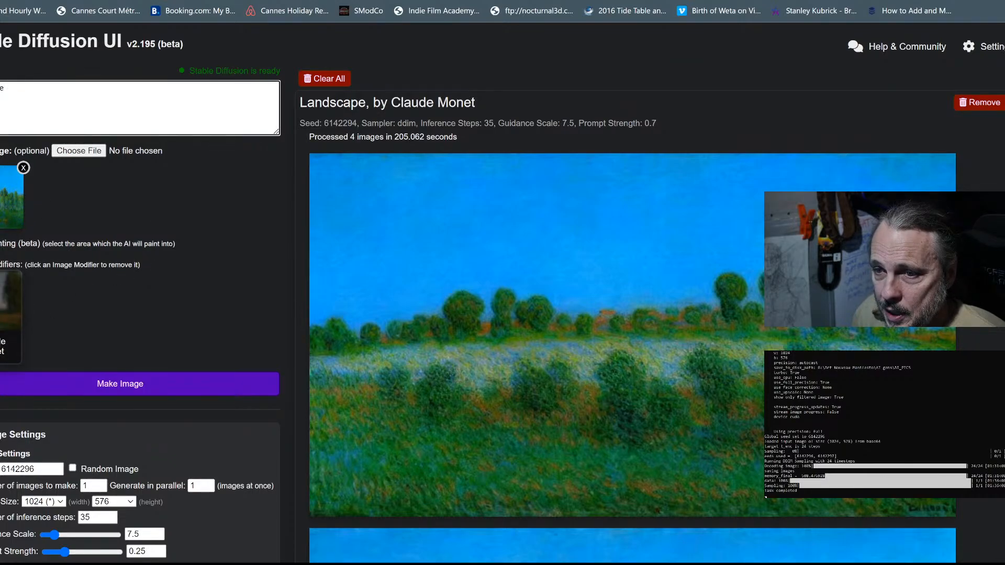
pyautogui.scroll(-2, 190, 289)
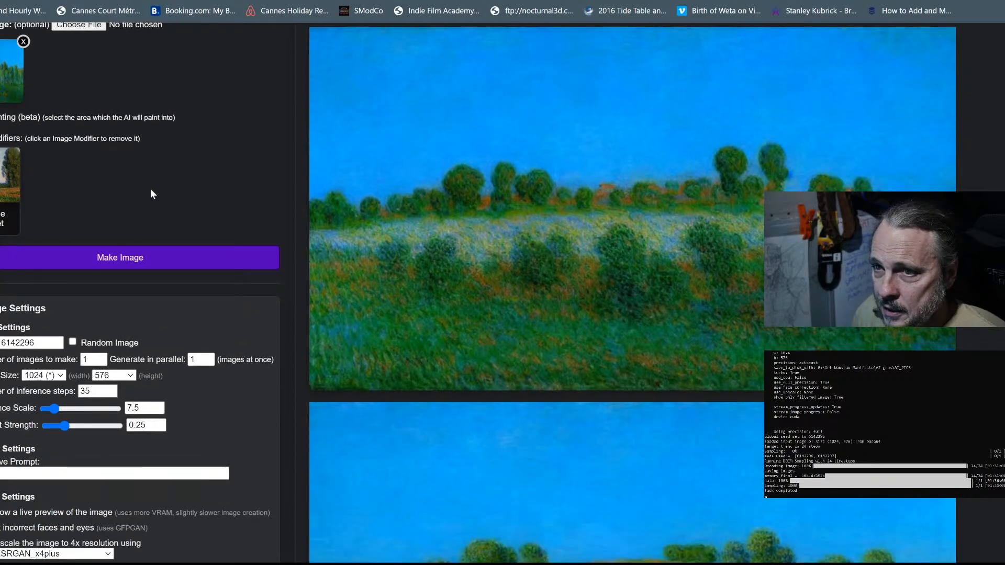
pyautogui.click(114, 255)
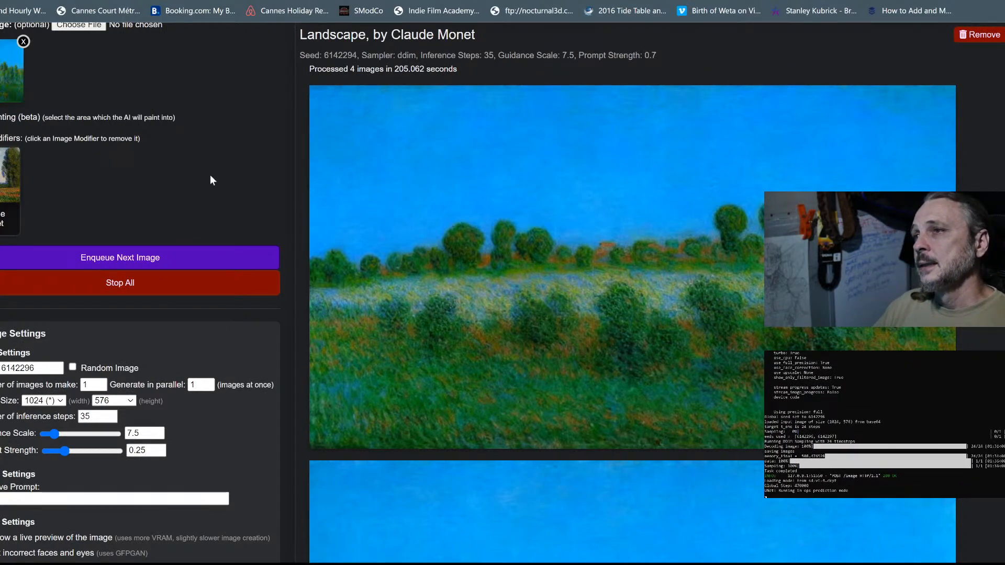
pyautogui.scroll(2, 600, 249)
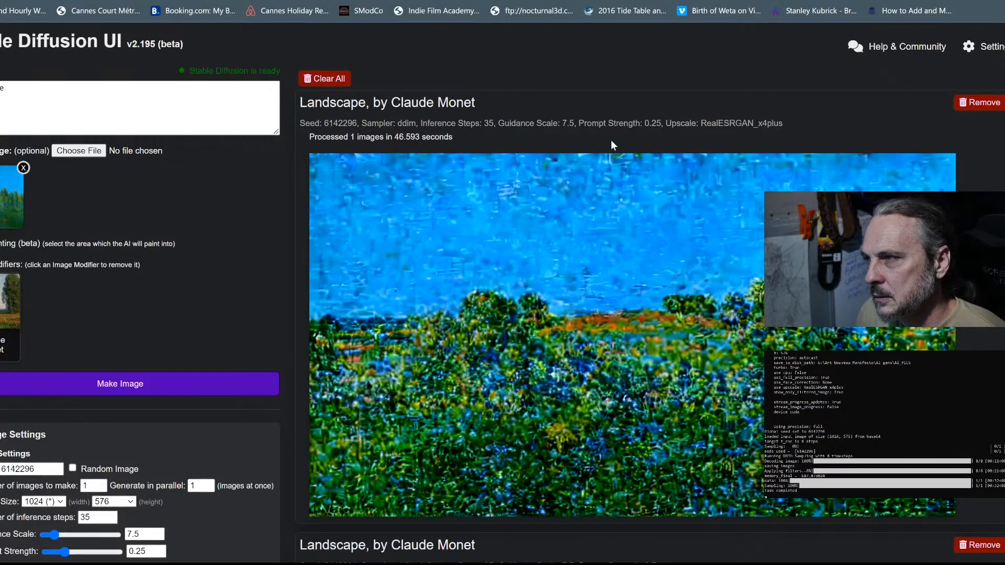
pyautogui.scroll(-5, 582, 247)
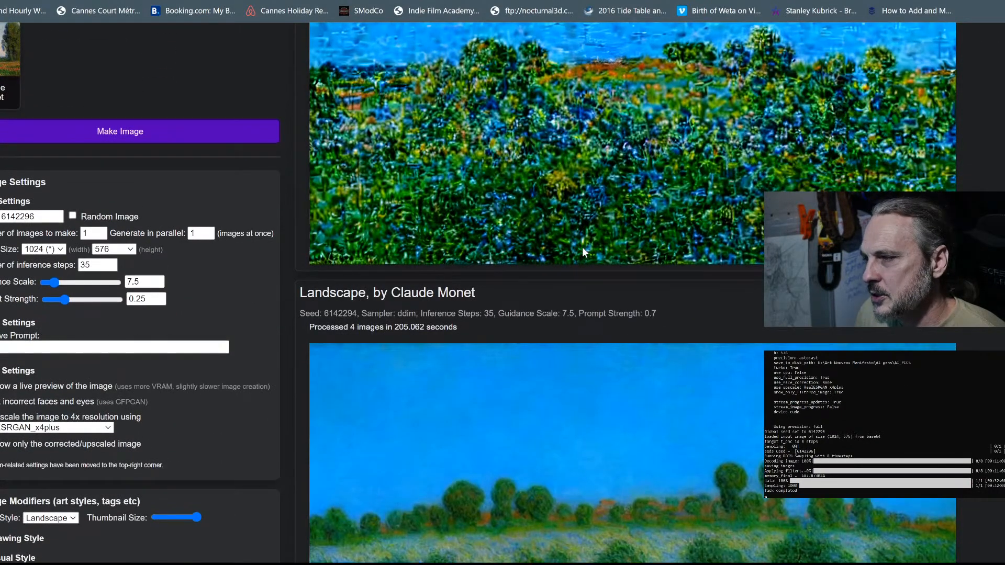
# Step: Enable a random seed and configure the batch to make 4 images, generating 2 in parallel
pyautogui.scroll(-3, 579, 245)
pyautogui.scroll(8, 580, 245)
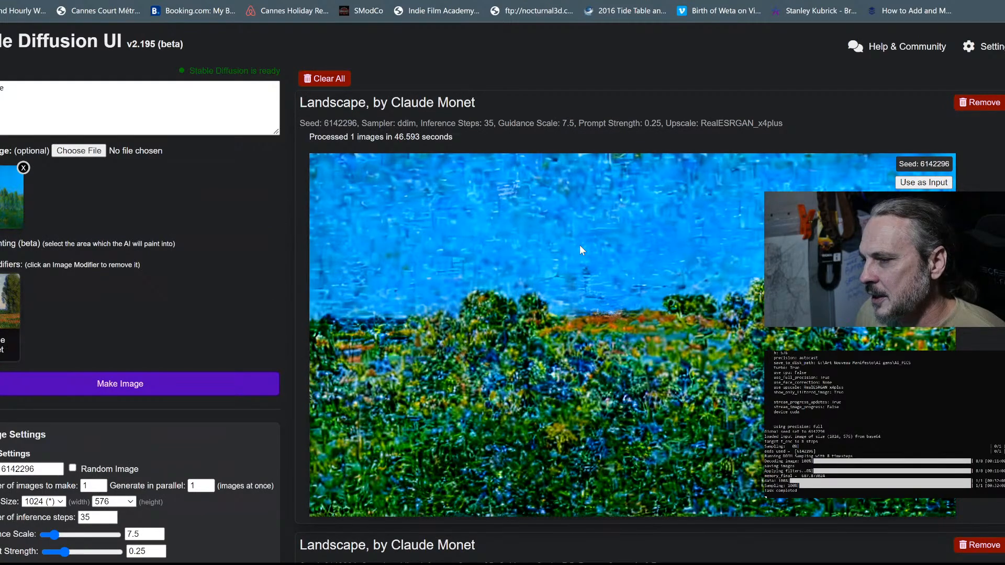
pyautogui.scroll(-4, 225, 311)
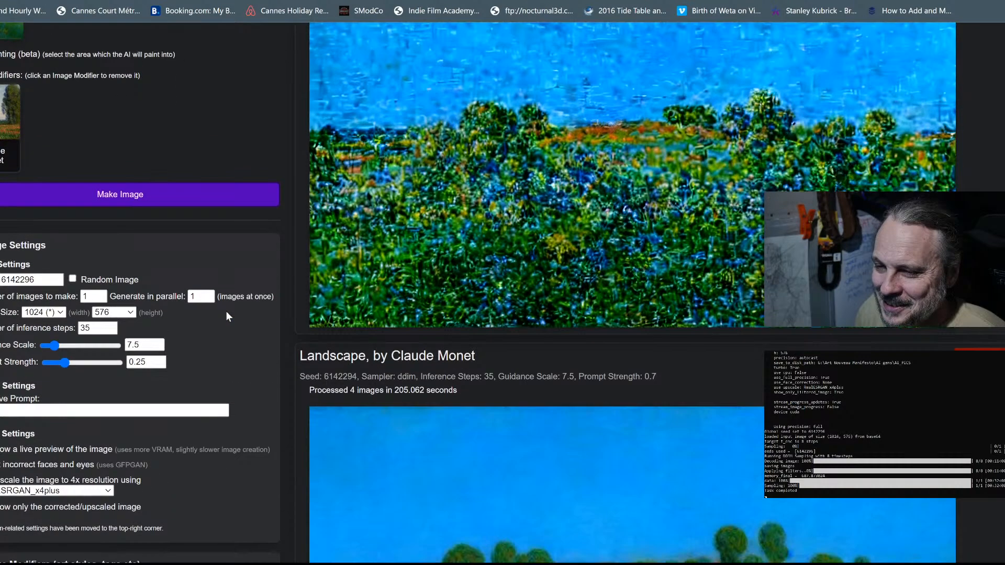
pyautogui.click(72, 279)
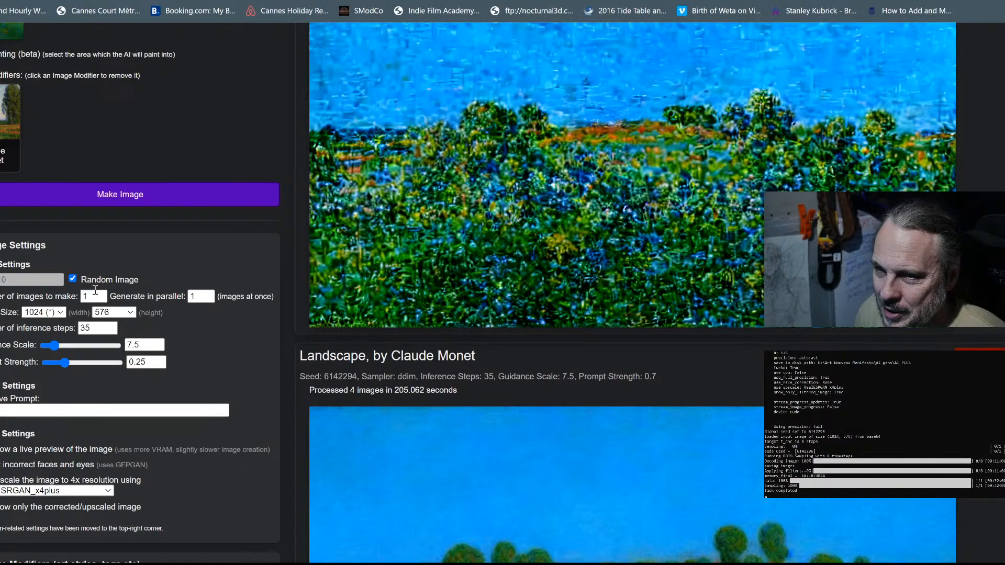
pyautogui.click(202, 298)
pyautogui.moveTo(202, 301); pyautogui.dragTo(169, 298)
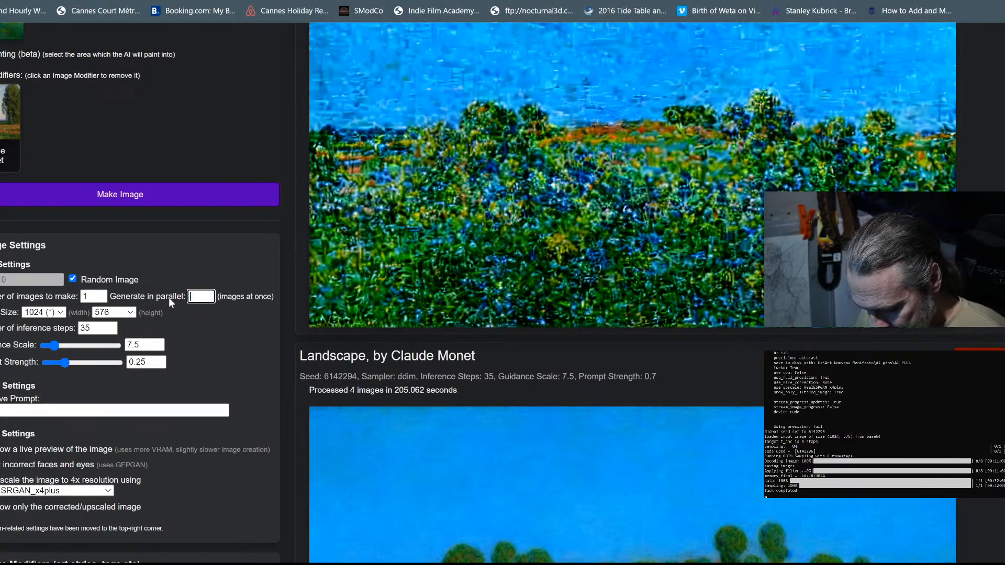
pyautogui.write('2')
pyautogui.hotkey('shift', 'Tab')
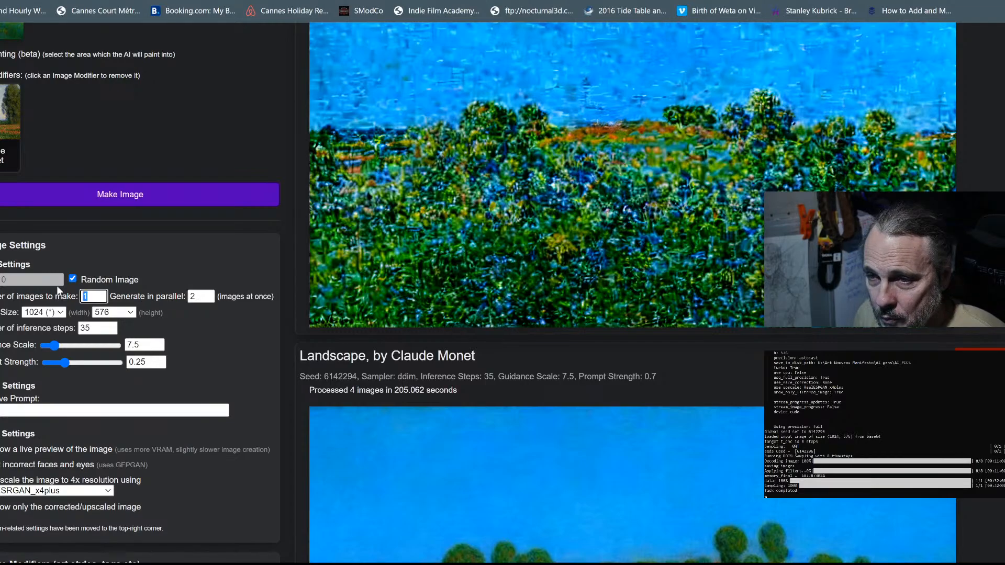
pyautogui.write('4')
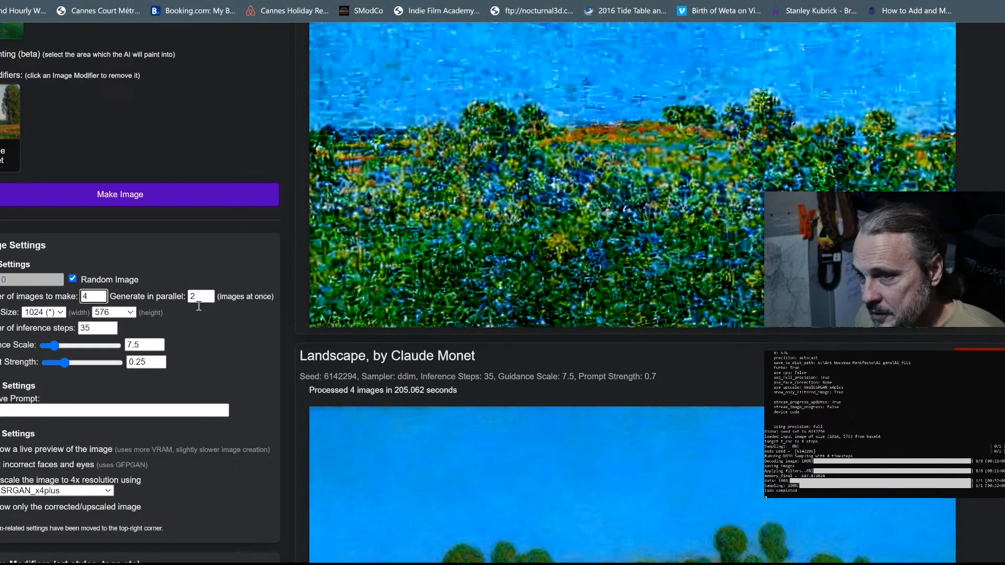
pyautogui.click(140, 193)
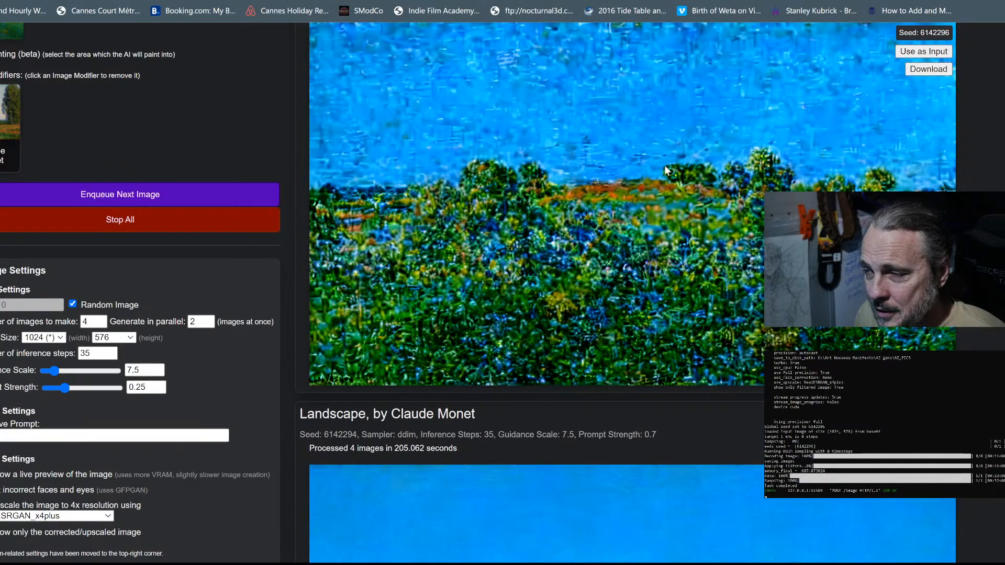
pyautogui.scroll(3, 550, 96)
pyautogui.scroll(-2, 549, 325)
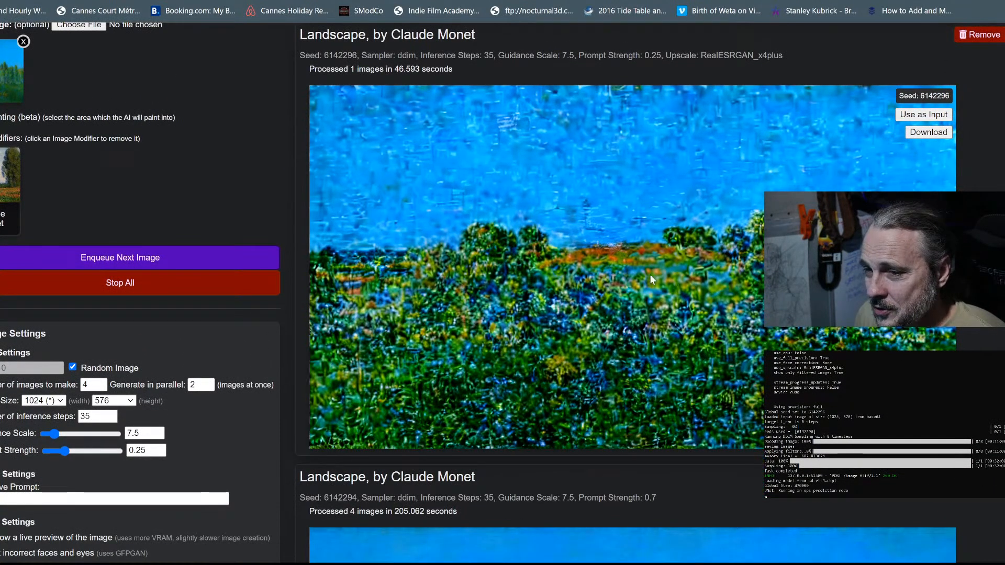
pyautogui.click(120, 291)
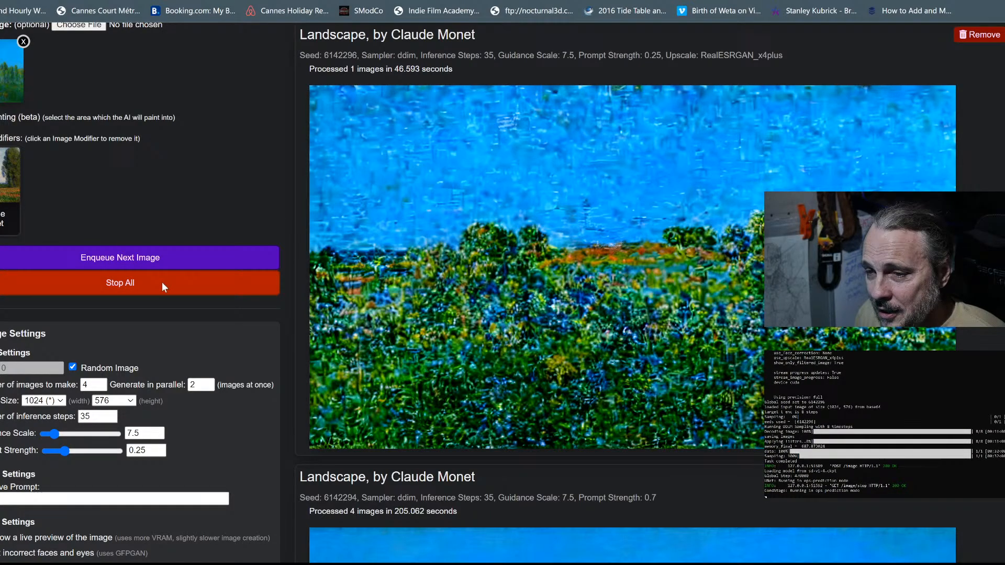
pyautogui.click(129, 284)
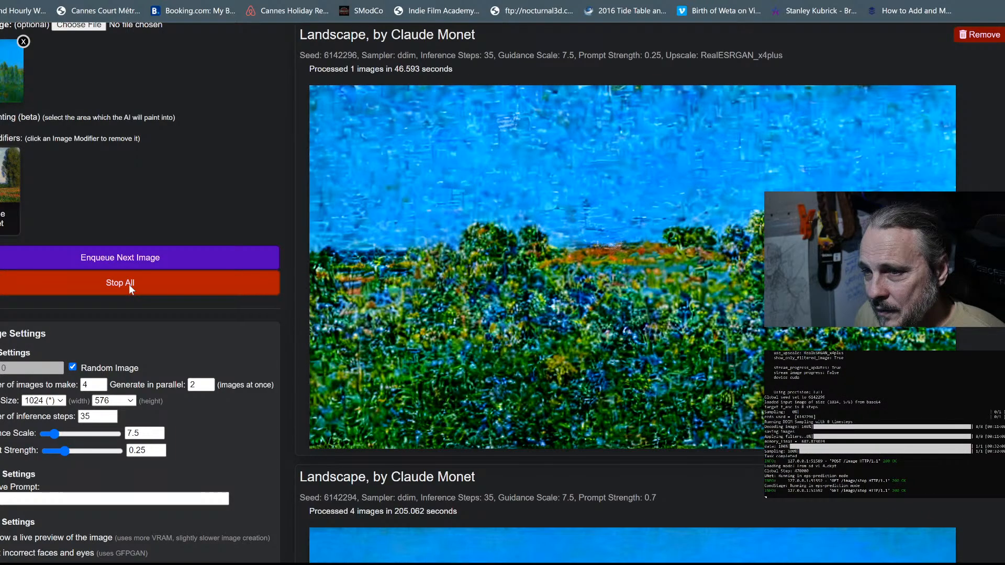
pyautogui.click(129, 284)
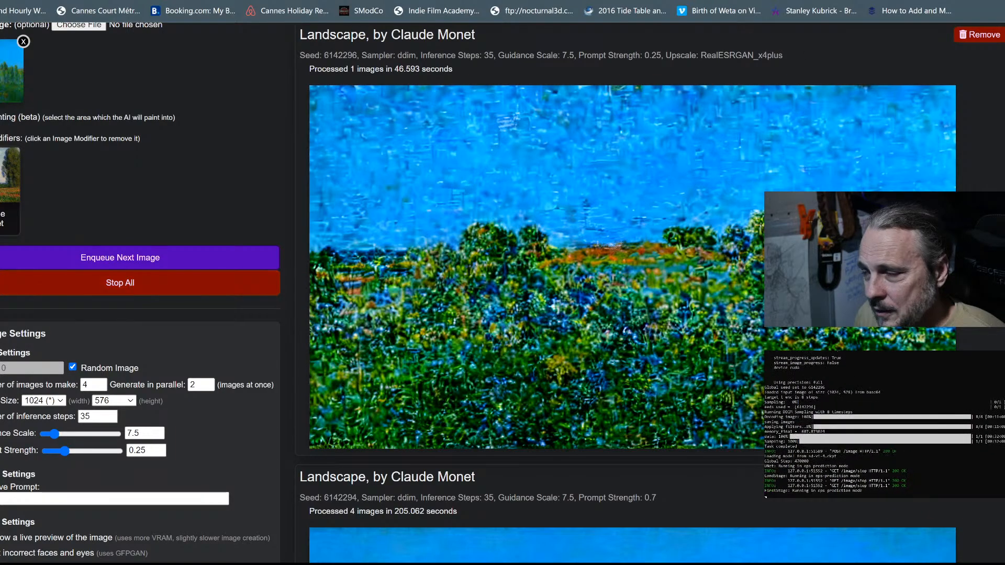
# Step: Remove the upscaled seed 6142296 result, stop all processing, and clear the stopped task from the results
pyautogui.click(989, 36)
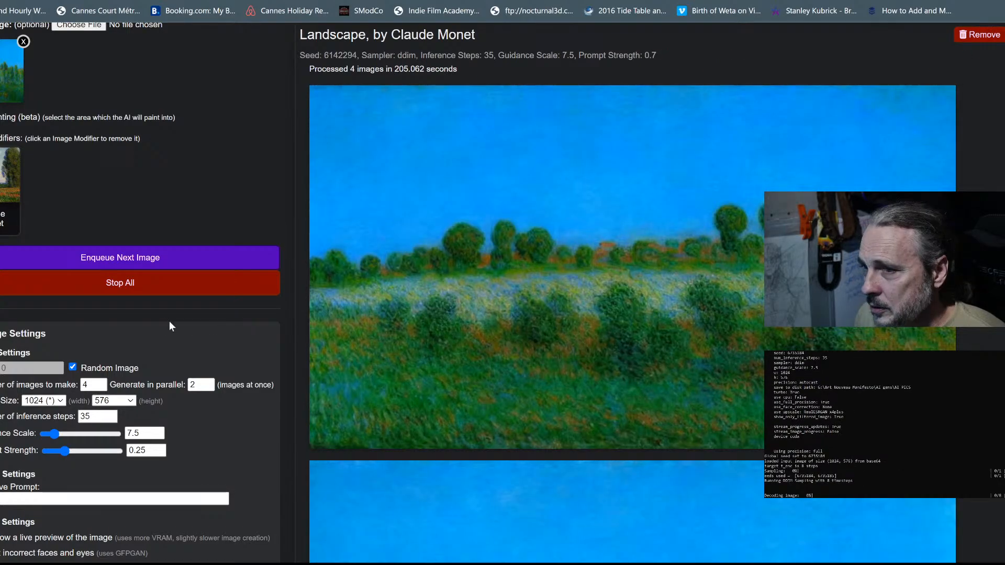
pyautogui.click(140, 282)
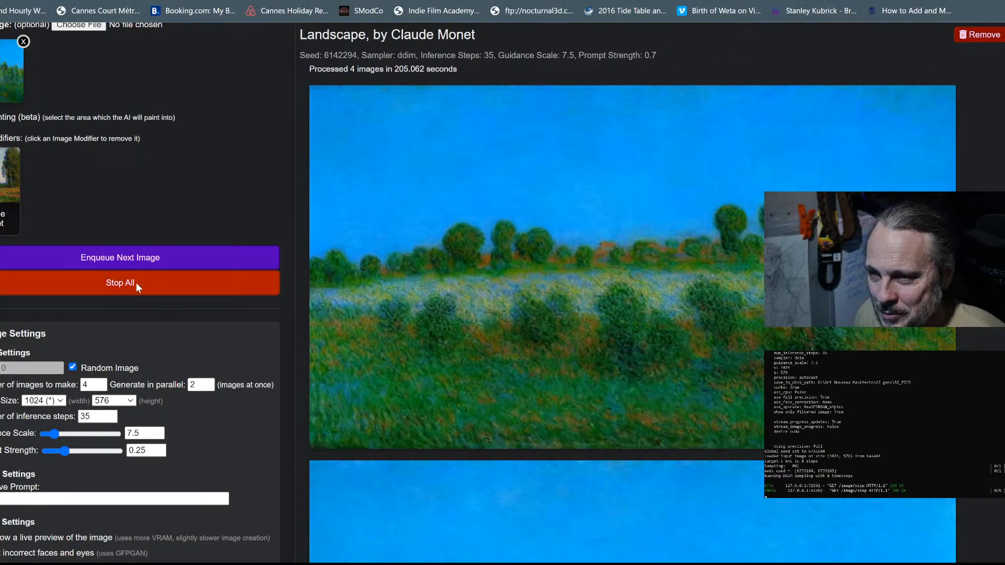
pyautogui.scroll(3, 610, 250)
pyautogui.click(986, 102)
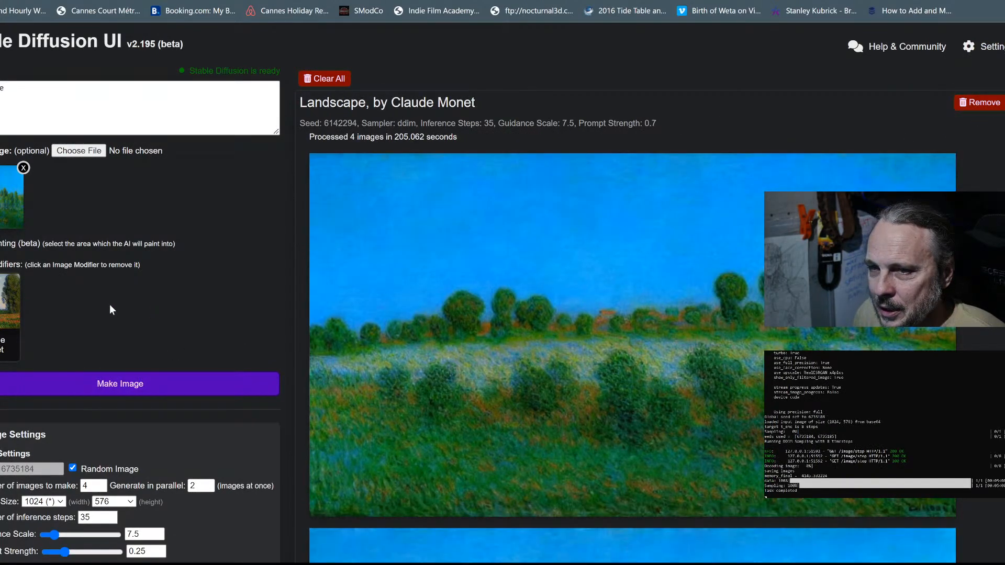
# Step: Set the number of inference steps to 50 and start generating the images
pyautogui.scroll(-3, 111, 294)
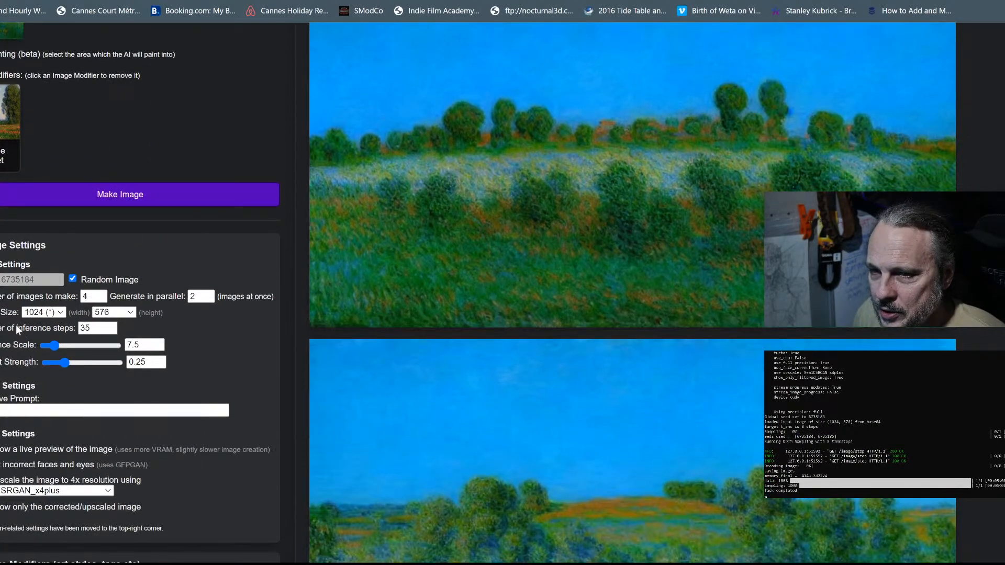
pyautogui.doubleClick(95, 329)
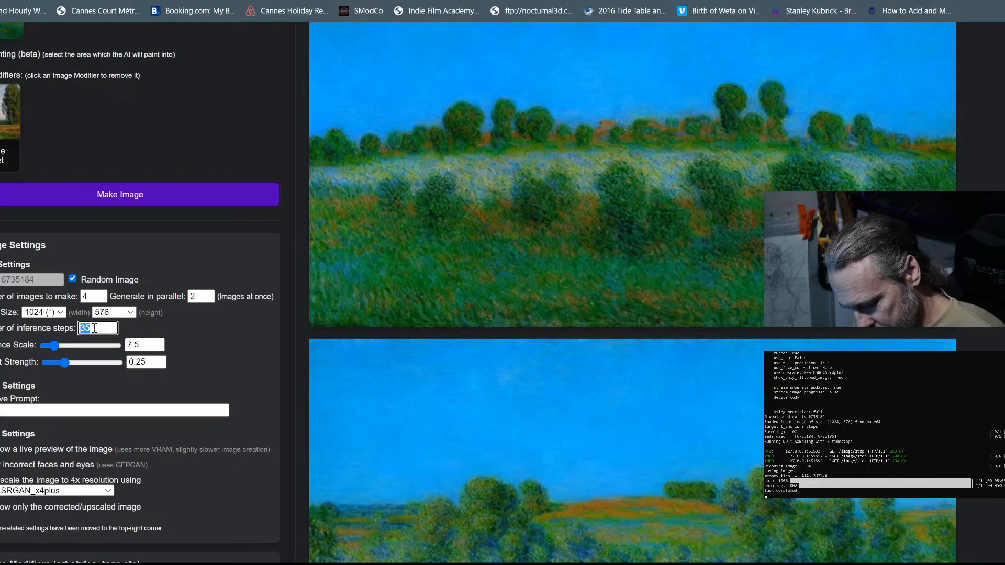
pyautogui.write('50')
pyautogui.click(215, 356)
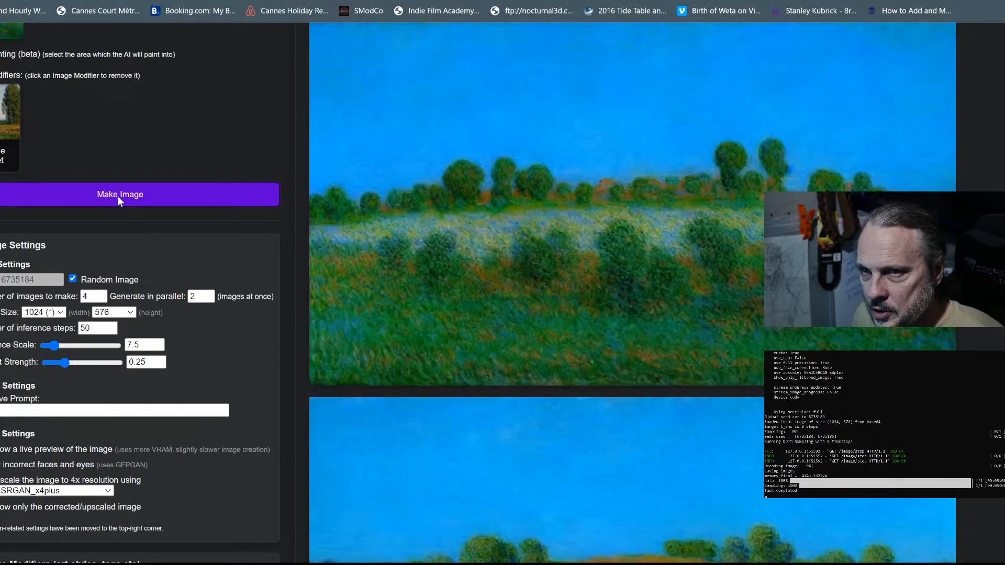
pyautogui.click(118, 196)
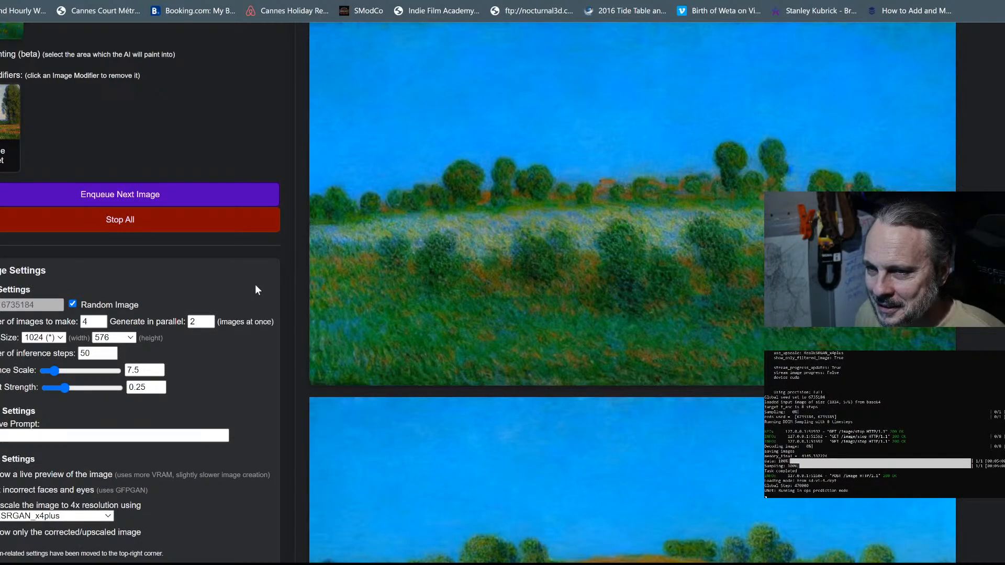
# Step: Review the earlier Monet landscape results and check the progress of the running batch
pyautogui.scroll(4, 255, 284)
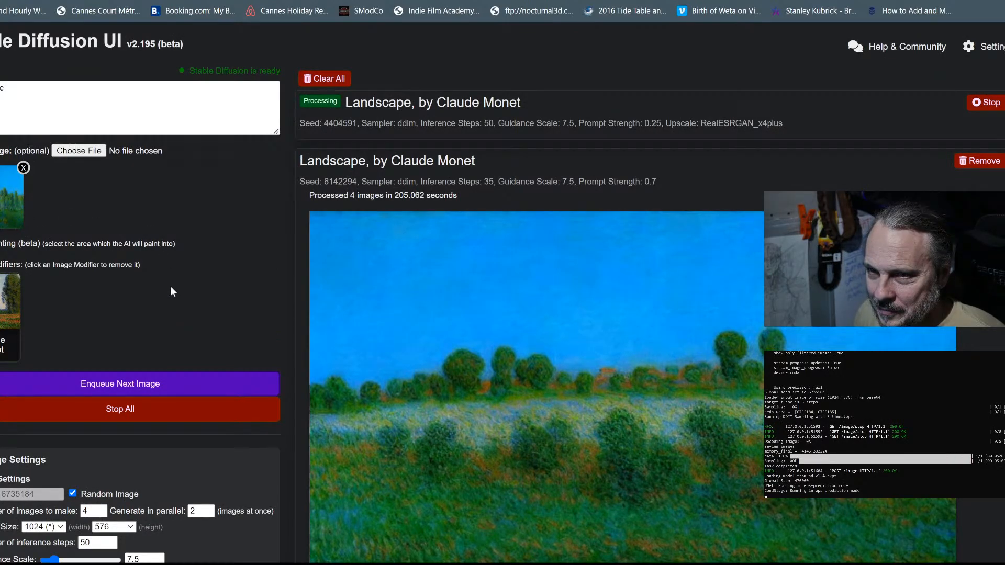
pyautogui.scroll(-1, 179, 313)
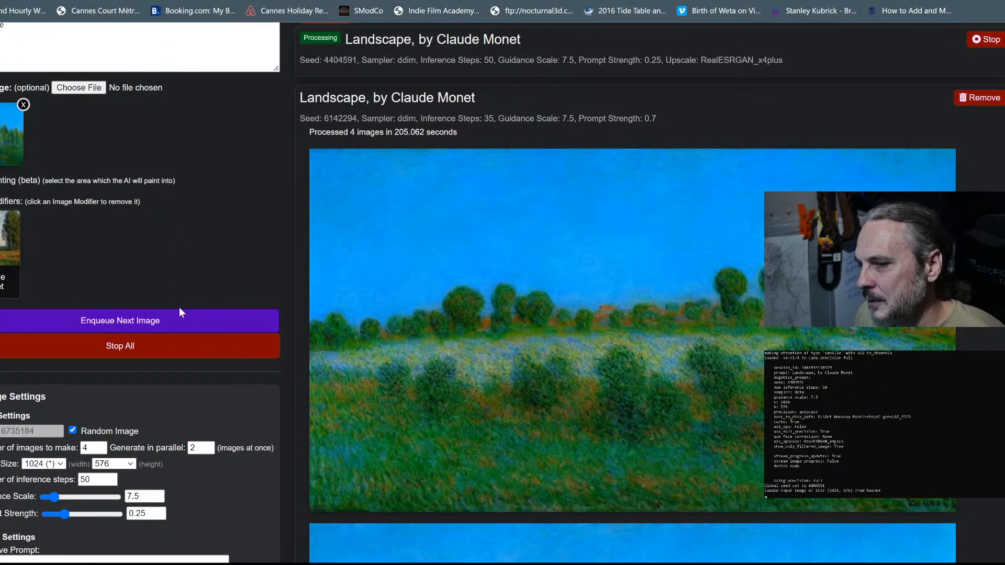
pyautogui.scroll(-3, 179, 306)
pyautogui.scroll(3, 181, 307)
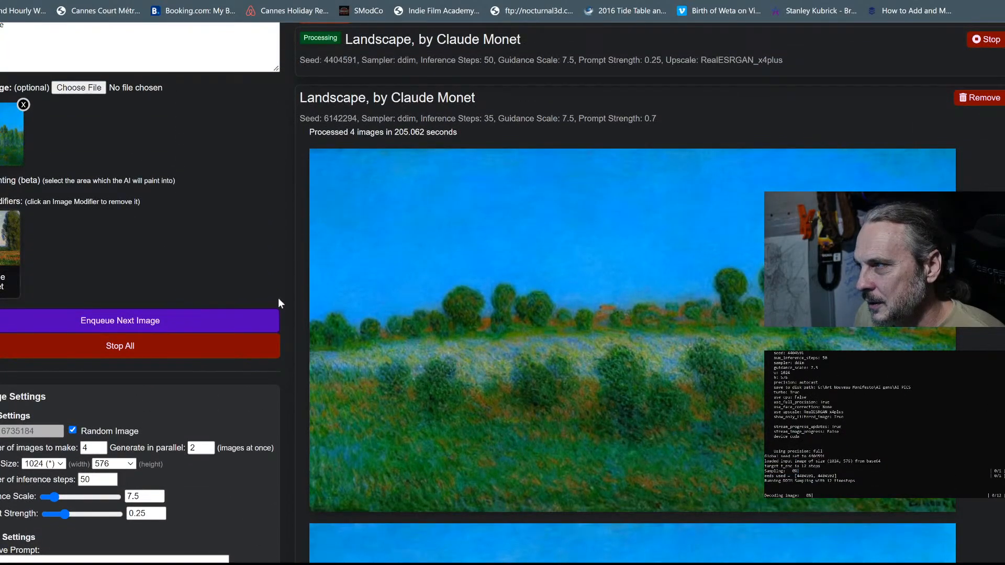
pyautogui.scroll(-8, 519, 107)
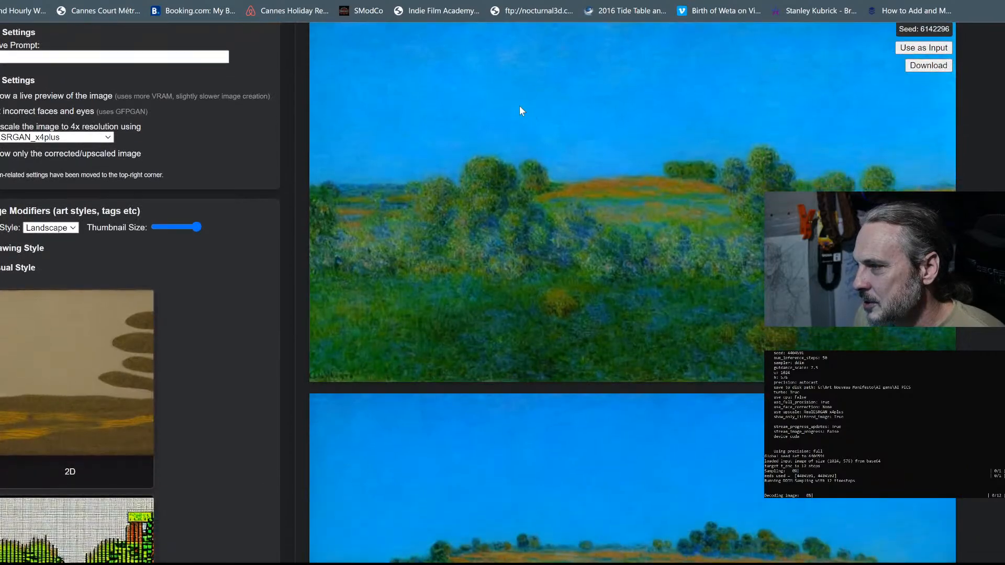
pyautogui.scroll(5, 704, 241)
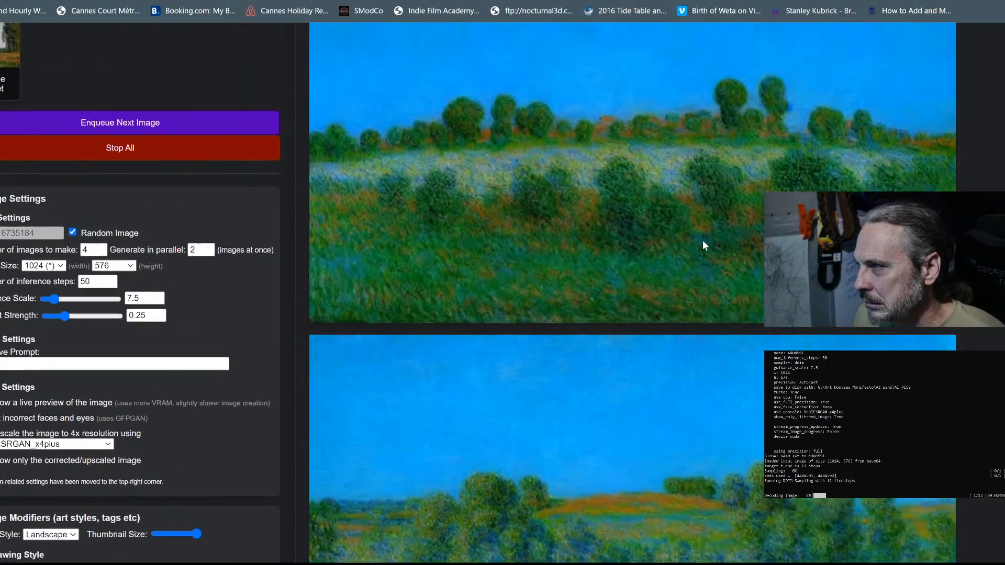
pyautogui.scroll(-4, 703, 245)
pyautogui.scroll(-2, 703, 244)
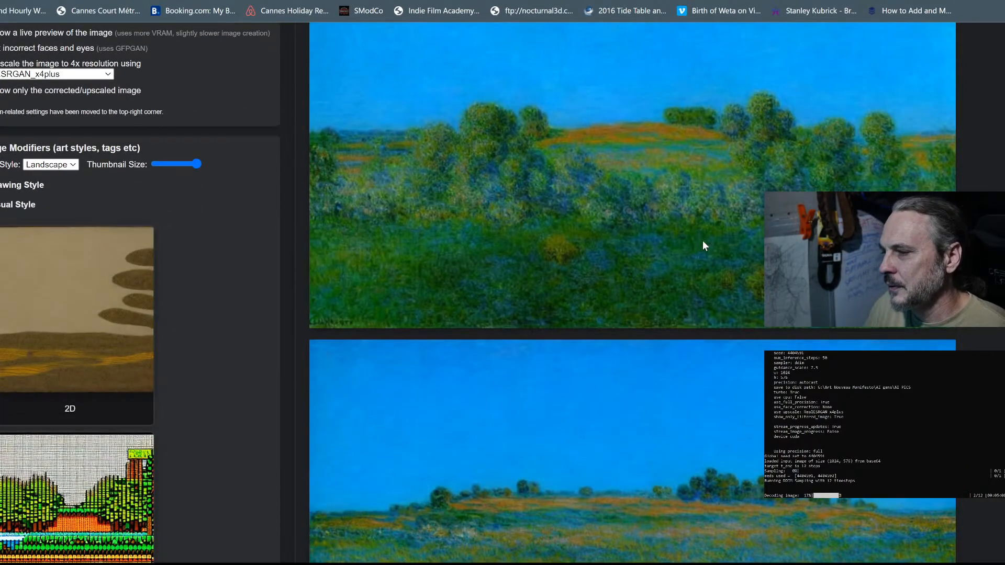
pyautogui.scroll(2, 703, 243)
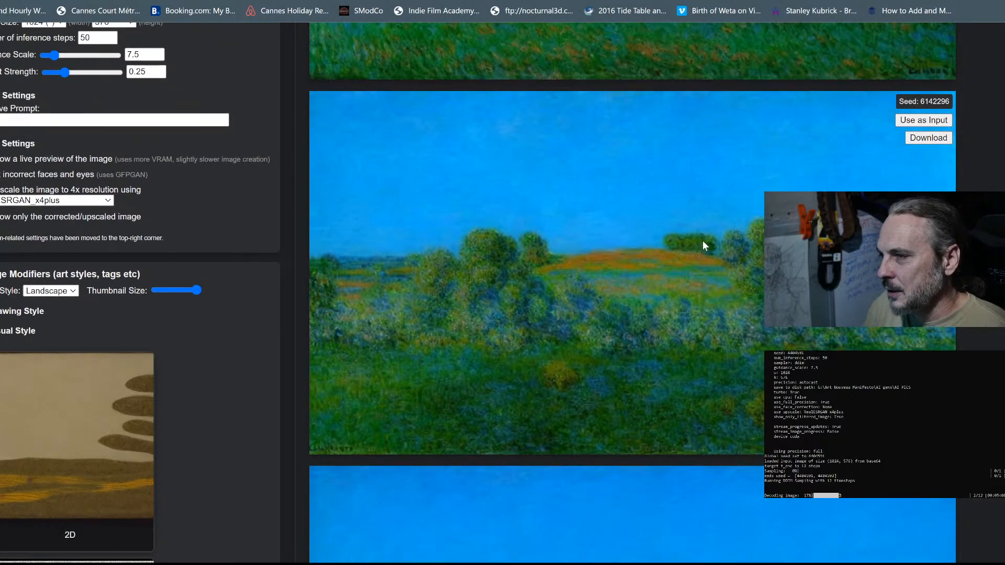
pyautogui.scroll(3, 703, 240)
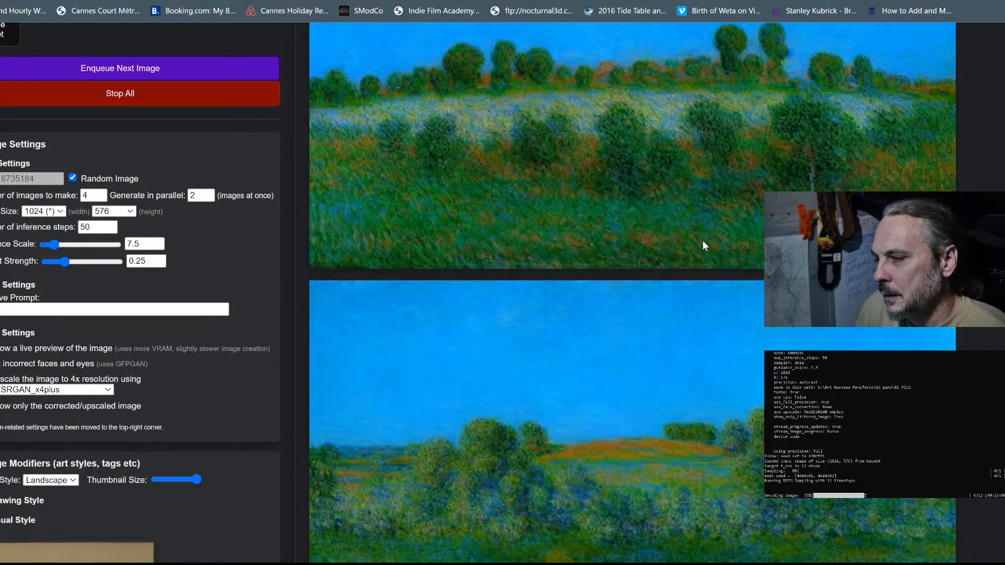
pyautogui.moveTo(723, 322)
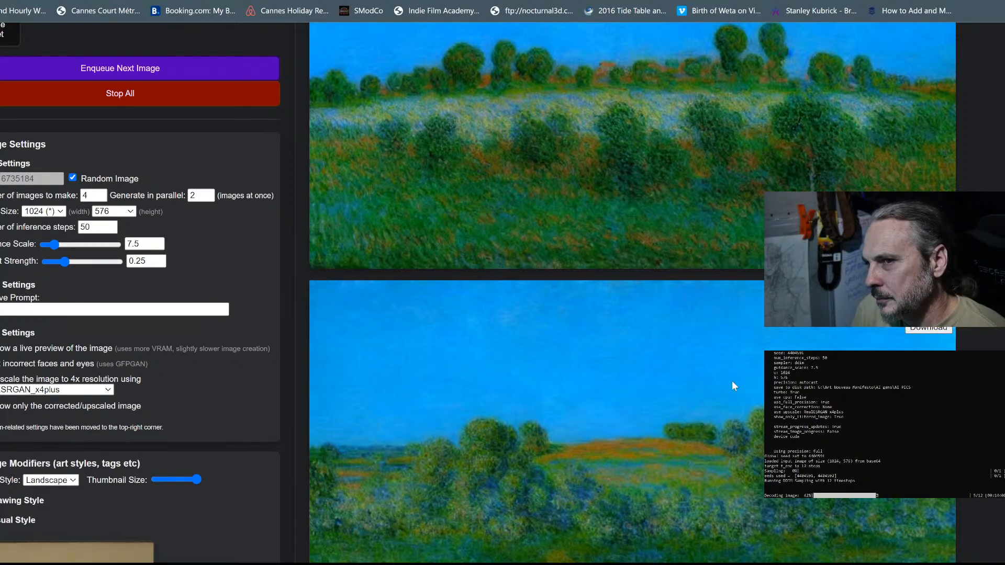
pyautogui.scroll(6, 732, 383)
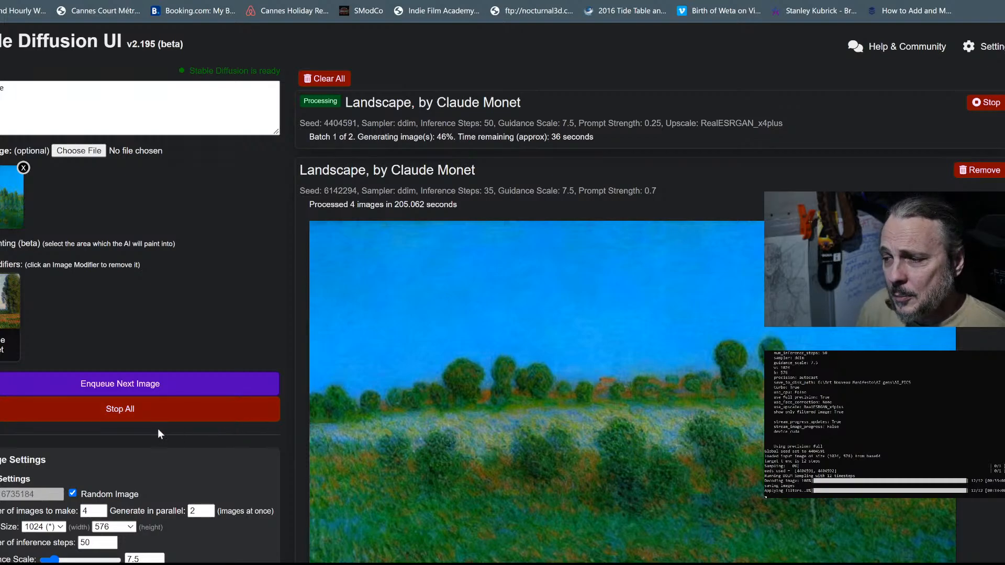
pyautogui.scroll(-4, 158, 429)
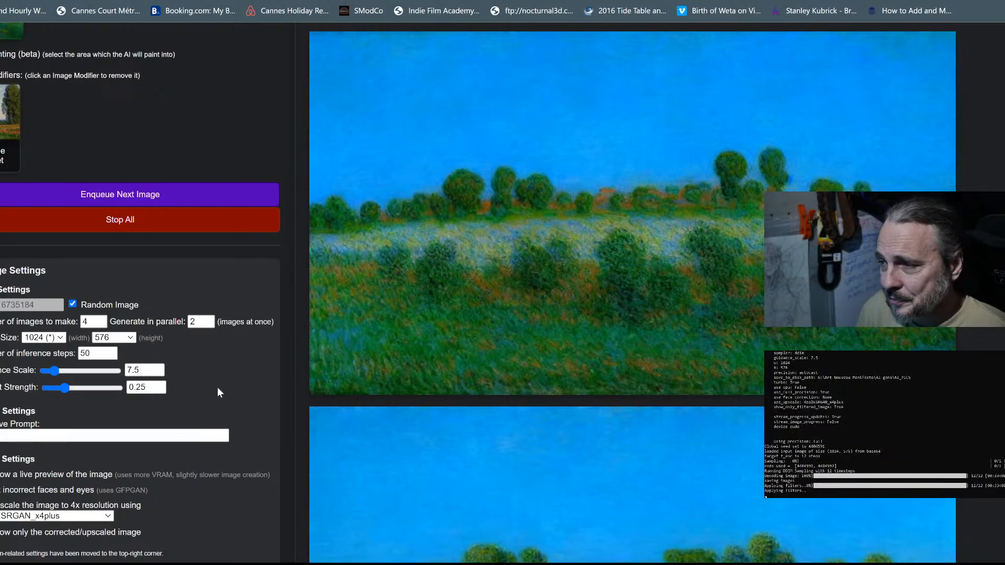
pyautogui.scroll(4, 131, 299)
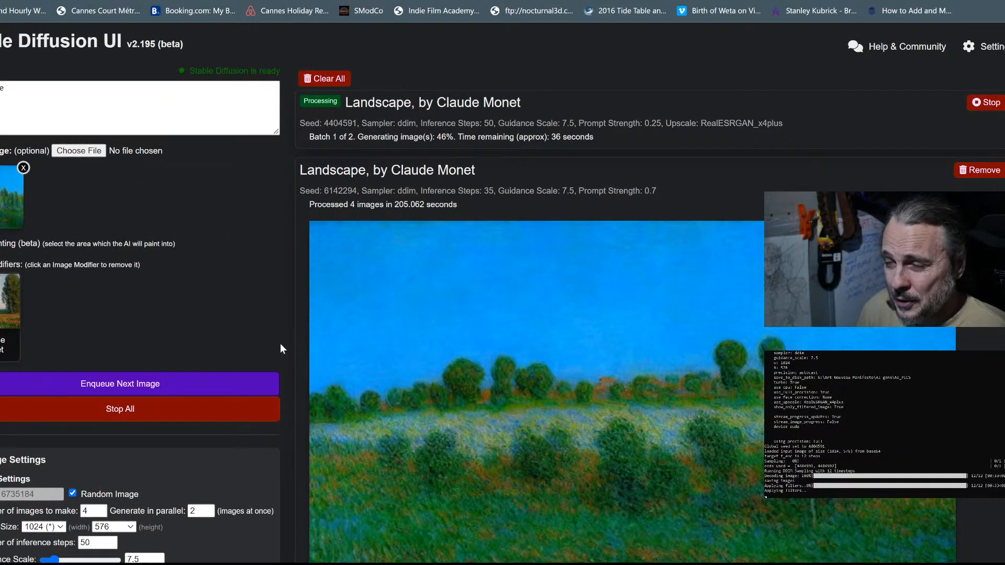
pyautogui.scroll(-10, 585, 394)
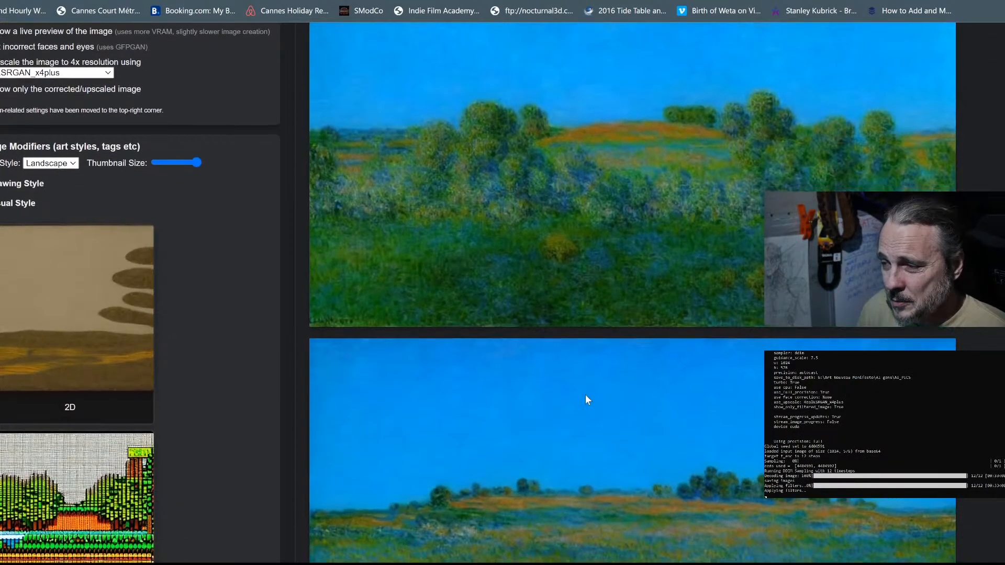
pyautogui.scroll(-5, 585, 395)
pyautogui.scroll(15, 585, 394)
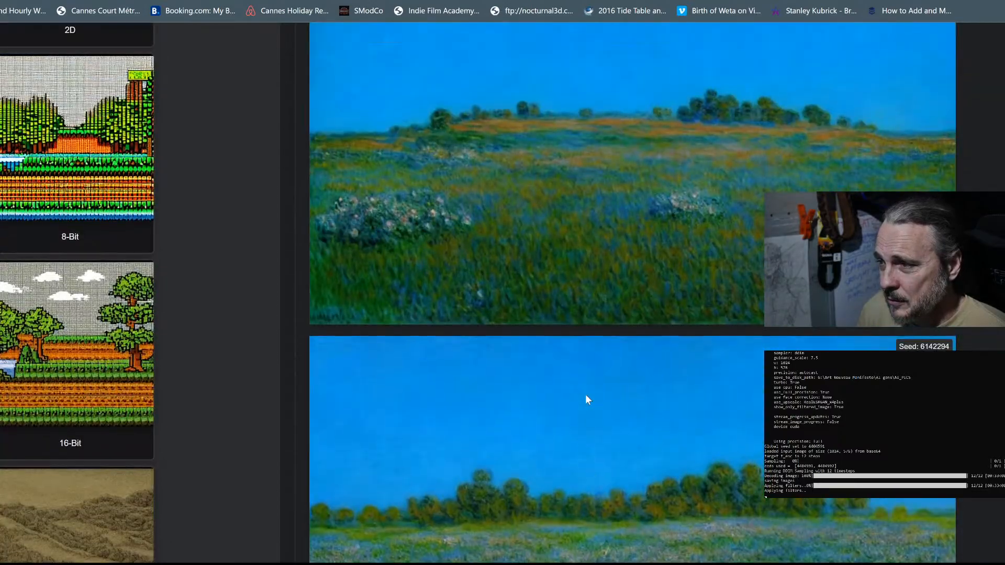
# Step: Examine the newly generated upscaled landscapes with seeds 4404592 and 4404591
pyautogui.scroll(12, 585, 394)
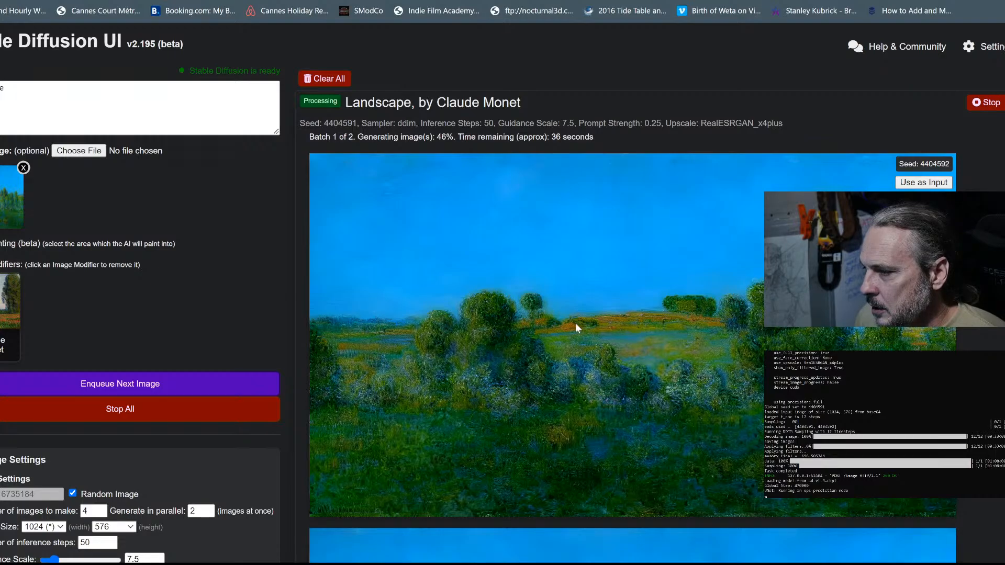
pyautogui.scroll(-8, 576, 323)
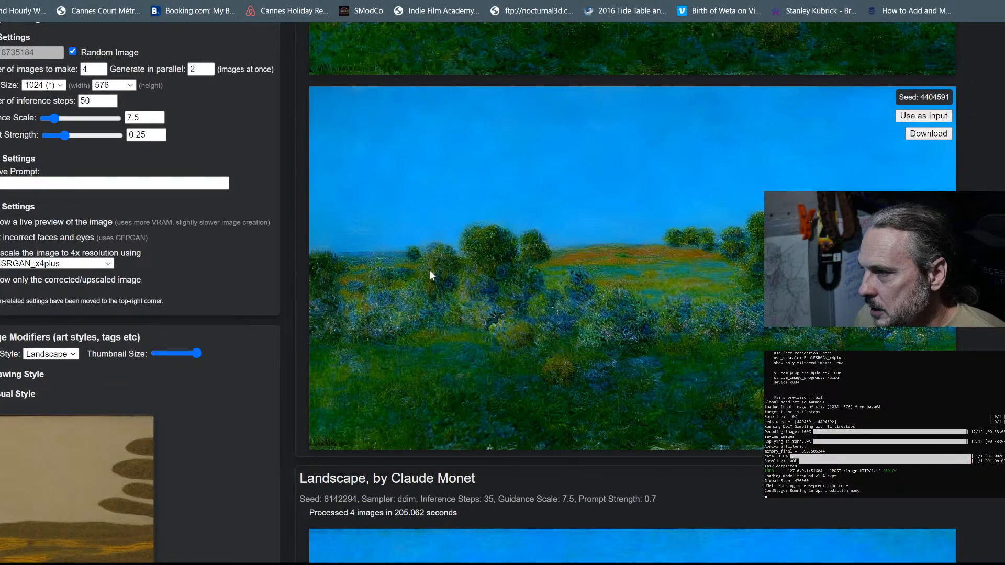
pyautogui.scroll(1, 576, 314)
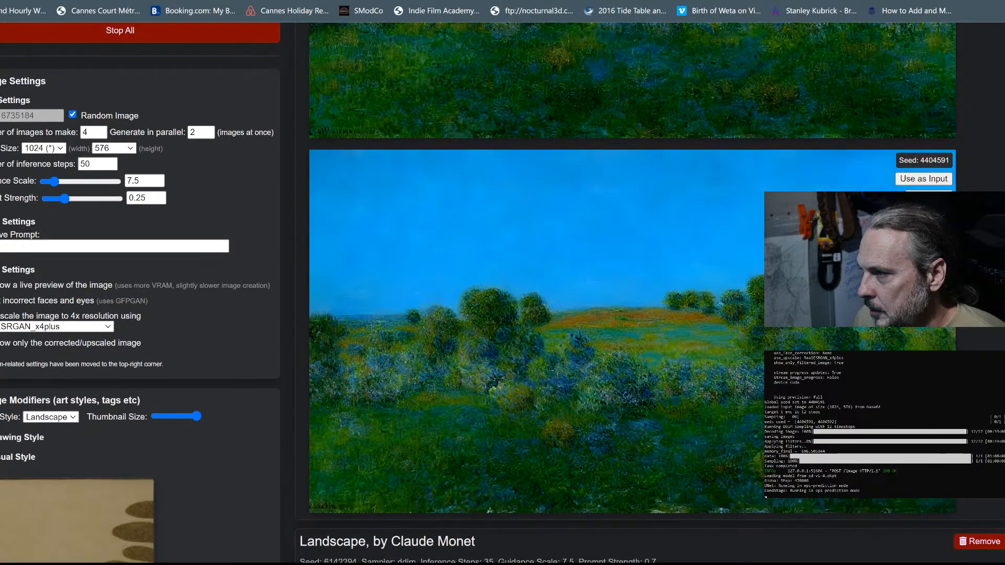
# Step: Check the progress of the running batch while reviewing the landscapes with seeds 4404592 and 4404591
pyautogui.scroll(3, 576, 314)
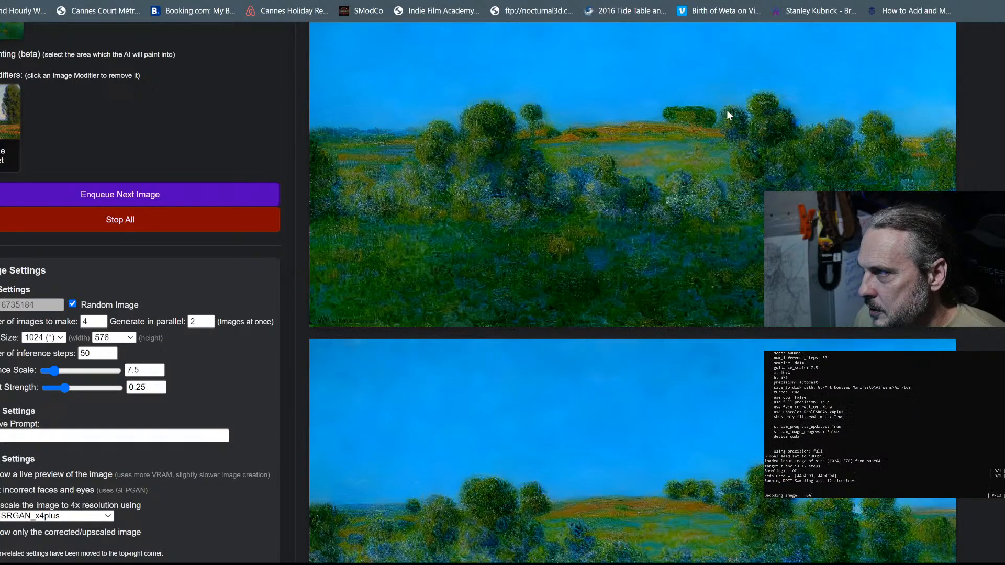
pyautogui.scroll(2, 754, 150)
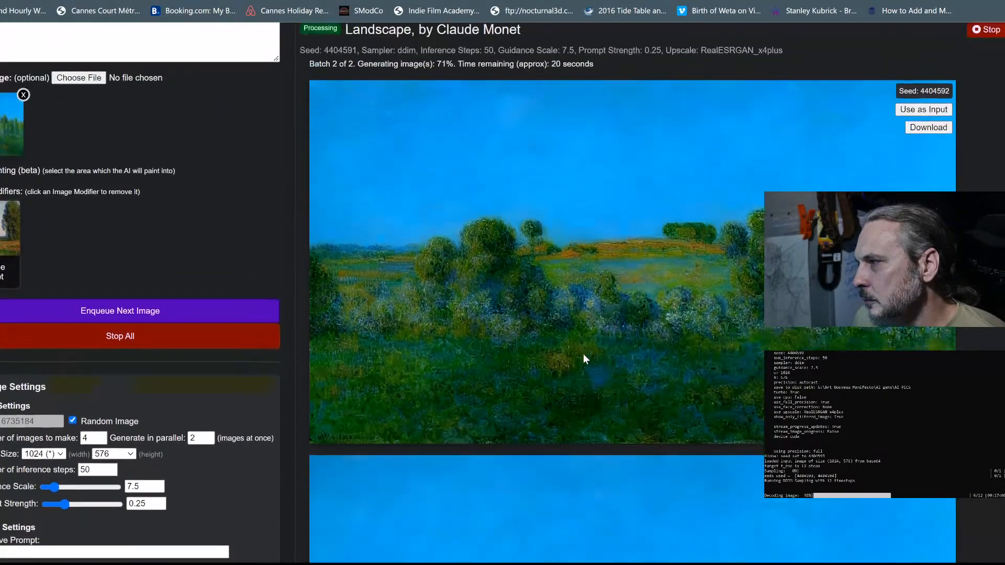
pyautogui.scroll(2, 583, 353)
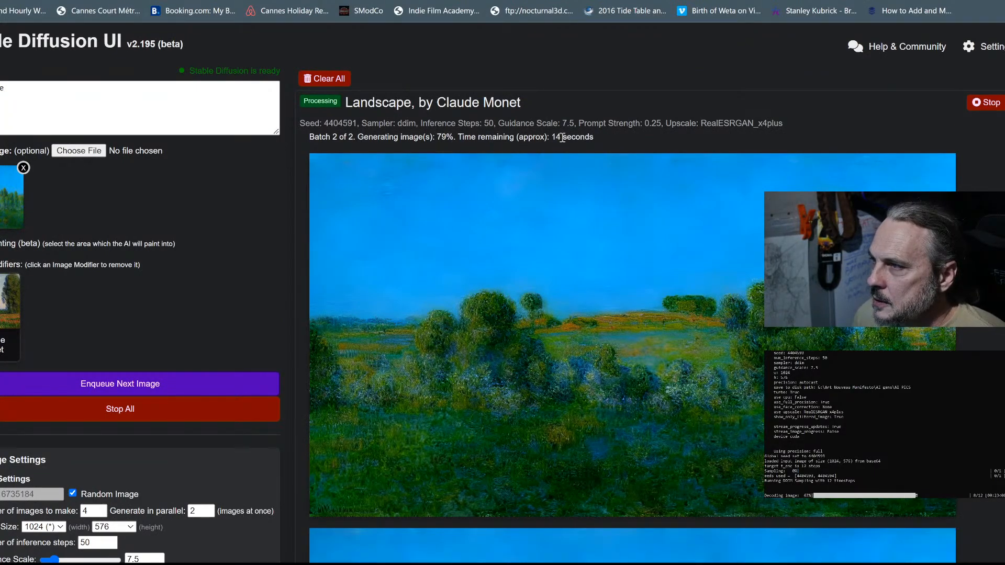
pyautogui.moveTo(570, 309)
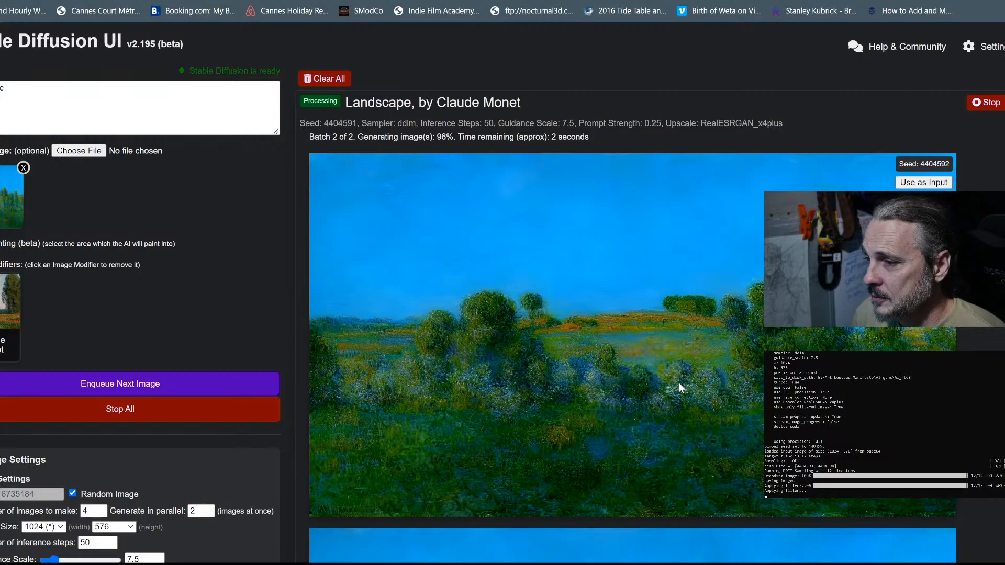
pyautogui.scroll(-3, 680, 385)
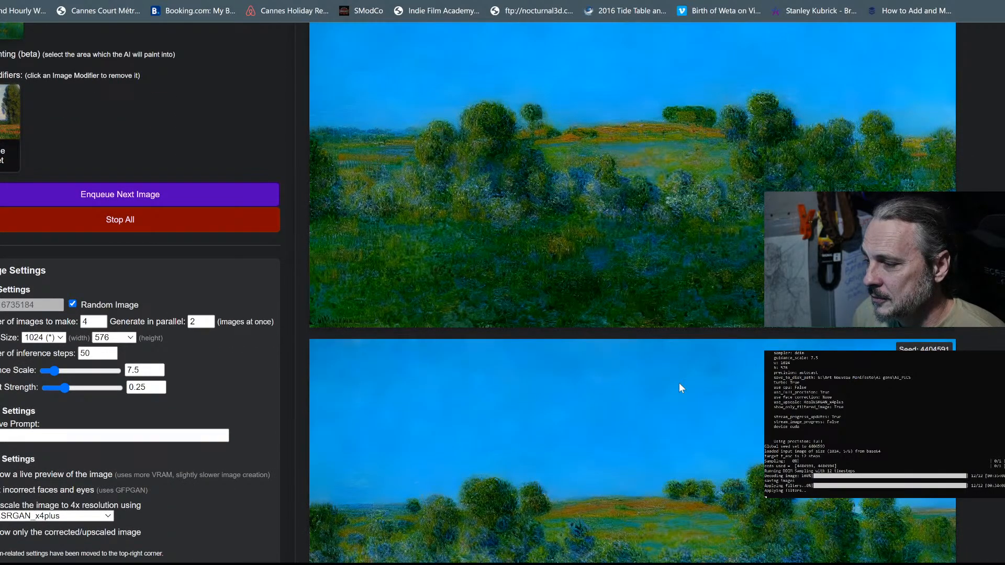
pyautogui.scroll(-2, 679, 388)
pyautogui.scroll(2, 680, 388)
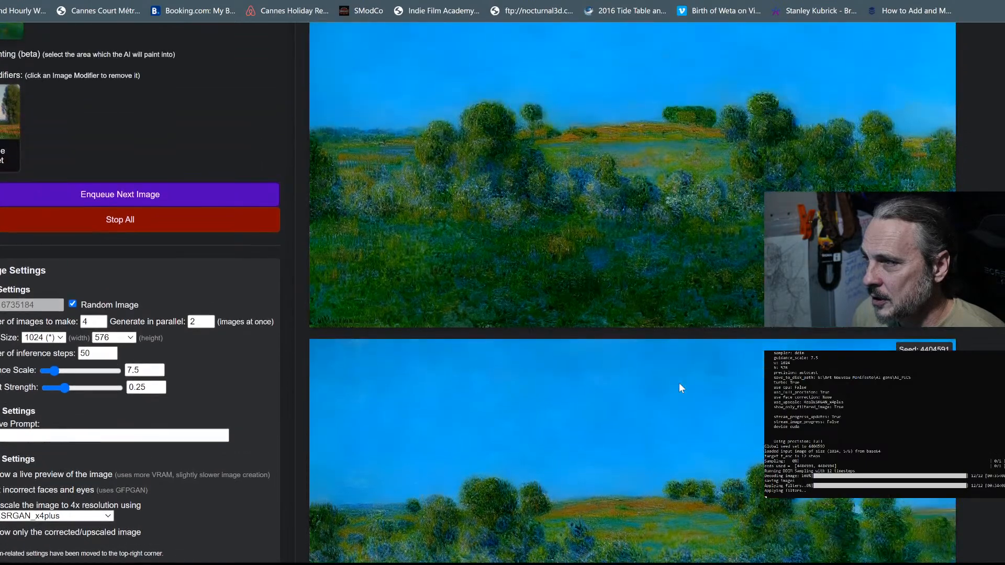
pyautogui.scroll(3, 679, 385)
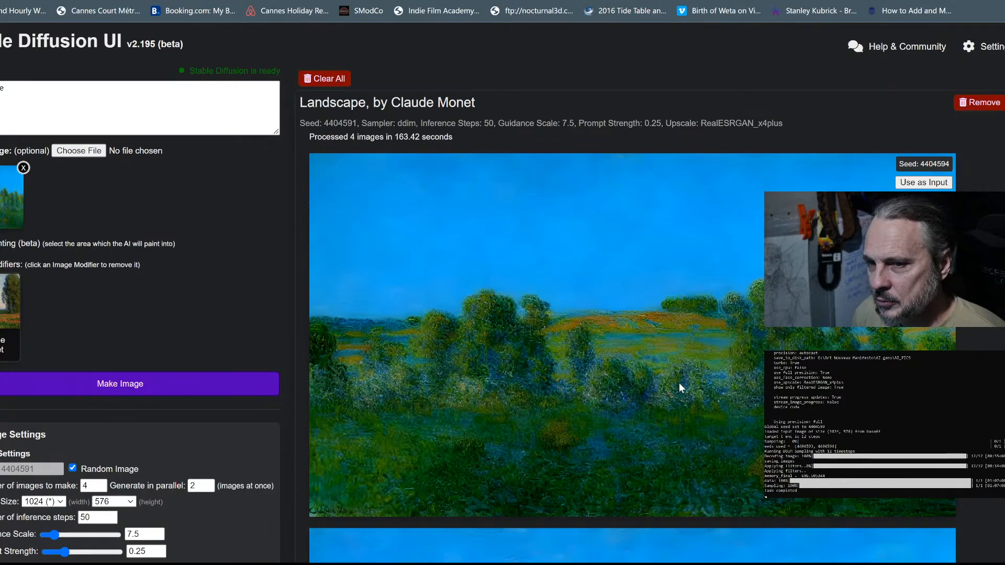
# Step: Compare the four finished upscaled landscapes of the 50-step batch, including seeds 4404594 and 4404593
pyautogui.scroll(-1, 680, 386)
pyautogui.scroll(-2, 680, 387)
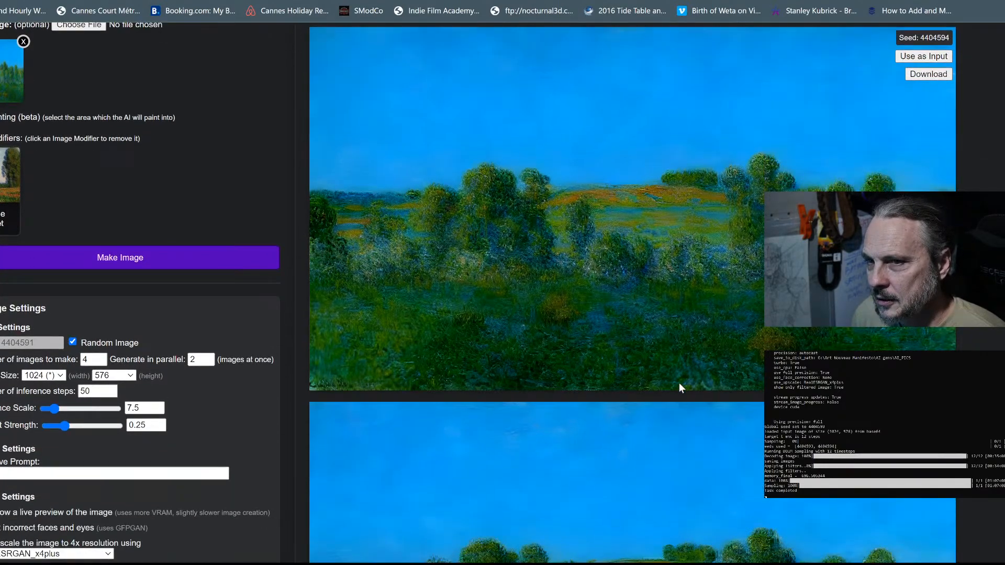
pyautogui.scroll(-4, 680, 386)
pyautogui.scroll(-4, 680, 382)
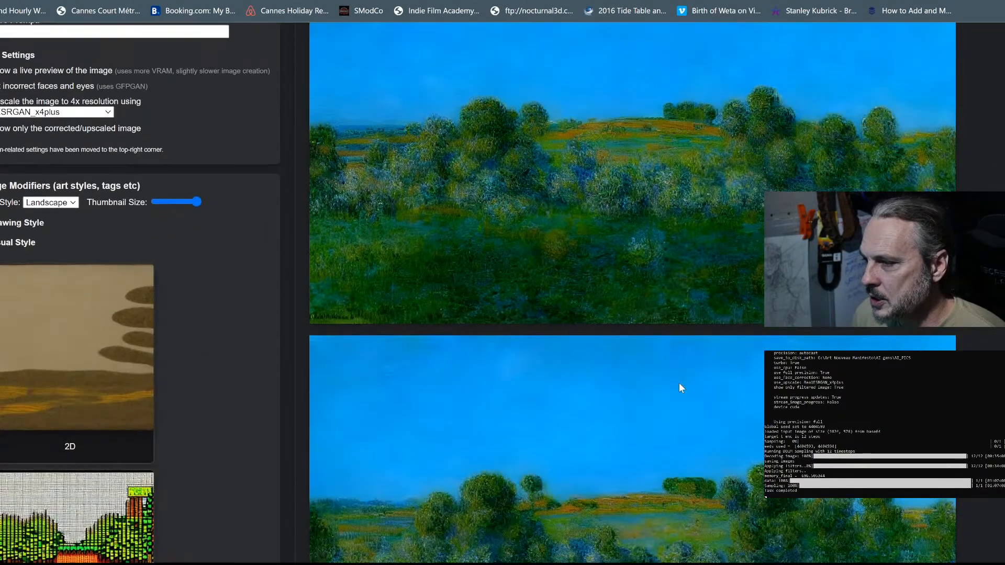
pyautogui.scroll(10, 679, 382)
pyautogui.scroll(-20, 494, 309)
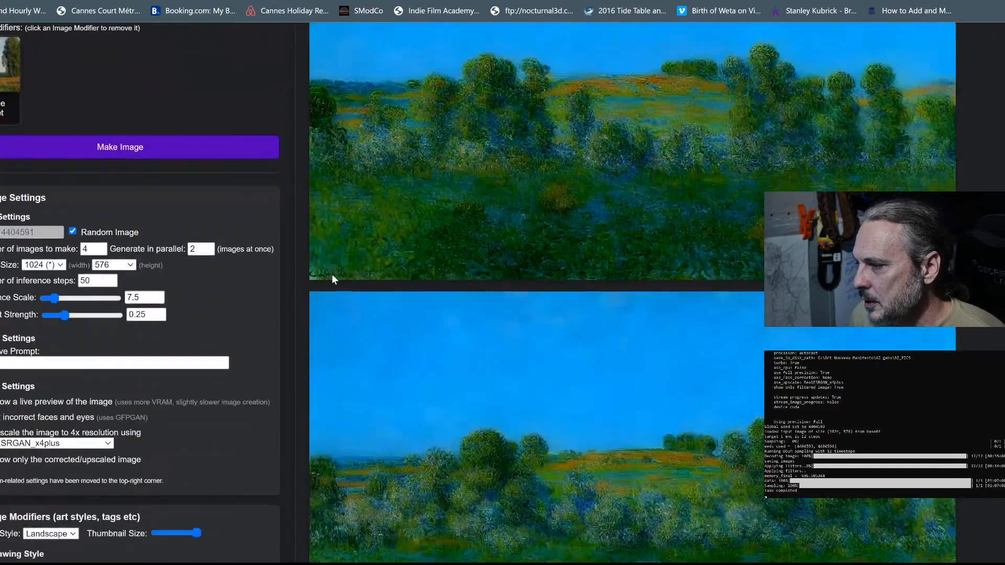
pyautogui.scroll(10, 494, 309)
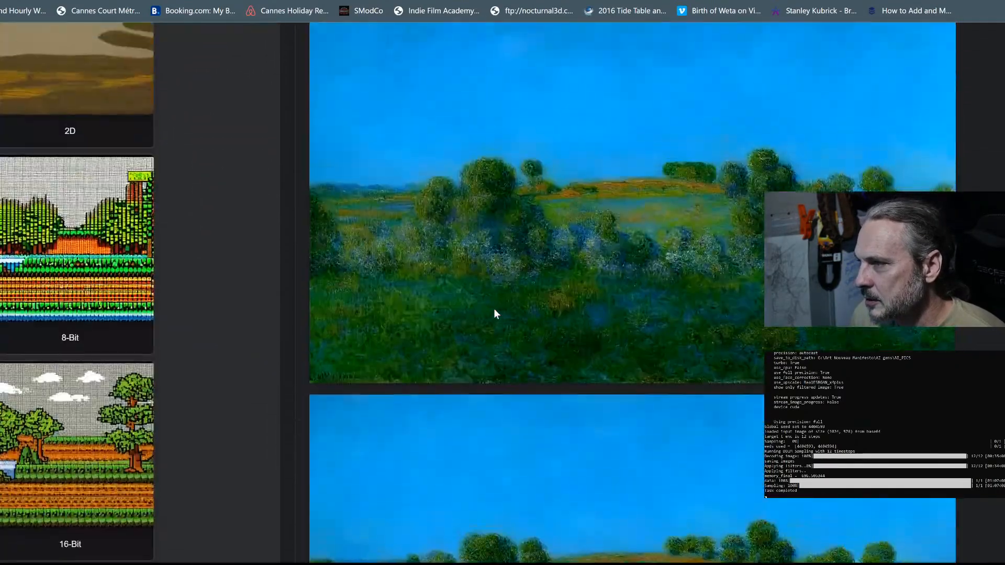
pyautogui.scroll(3, 704, 403)
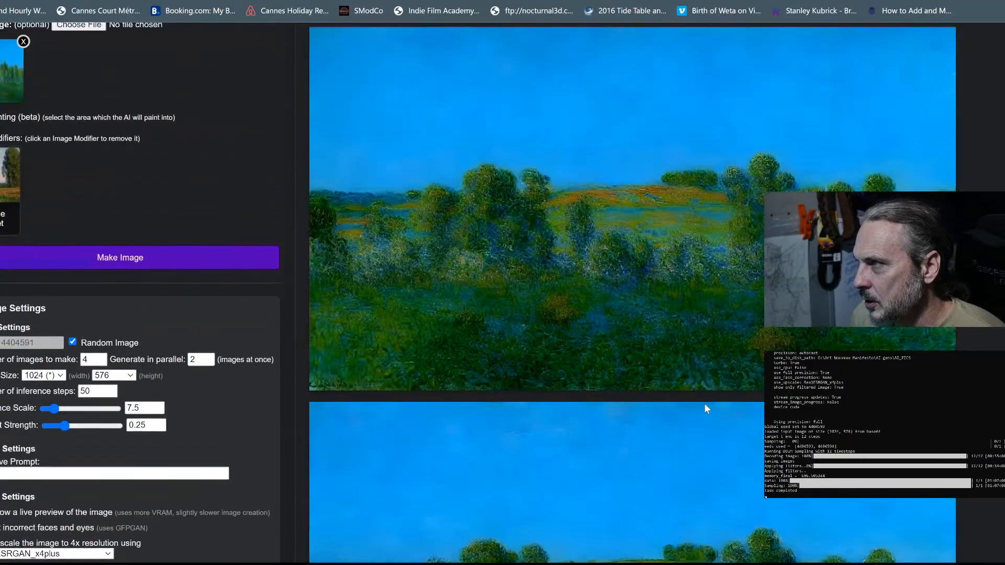
pyautogui.scroll(-4, 705, 403)
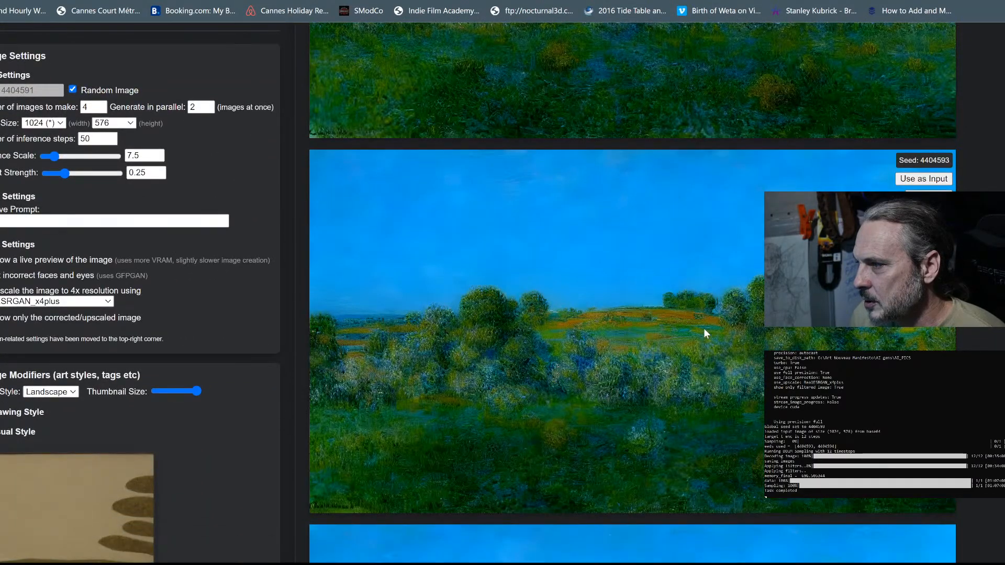
pyautogui.scroll(7, 690, 354)
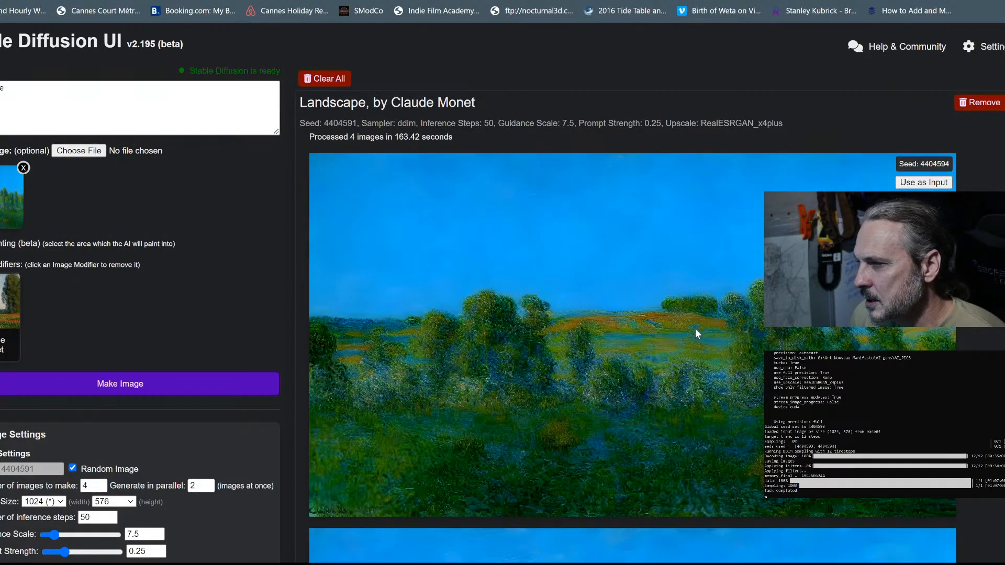
# Step: Download the upscaled landscape with seed 4404593 from the finished batch
pyautogui.scroll(-4, 659, 319)
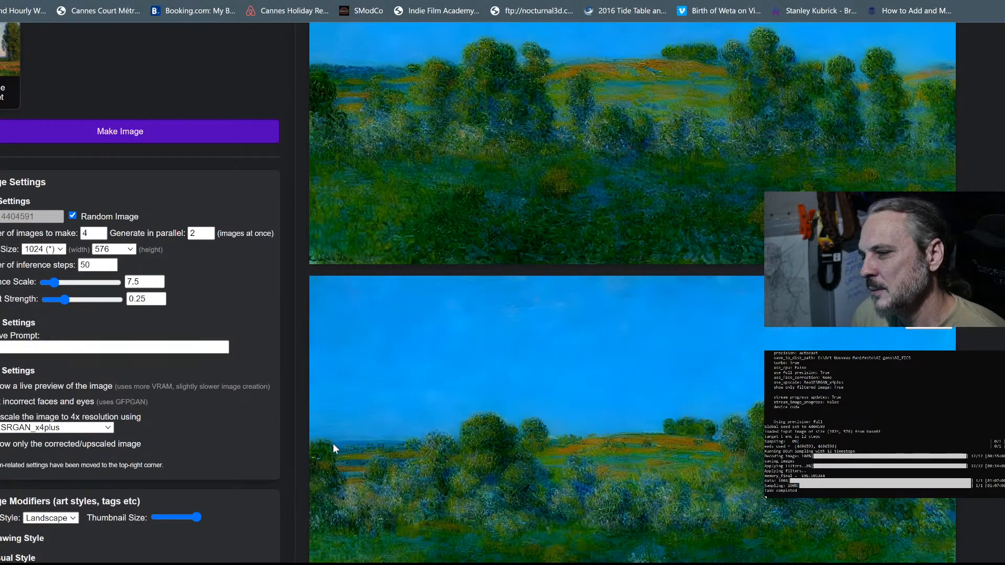
pyautogui.scroll(-3, 655, 438)
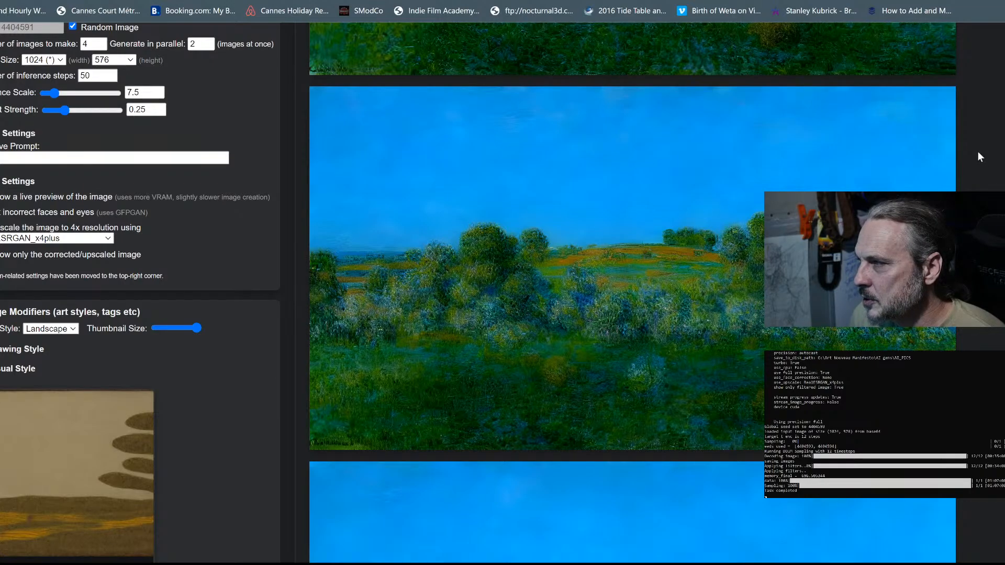
pyautogui.click(924, 135)
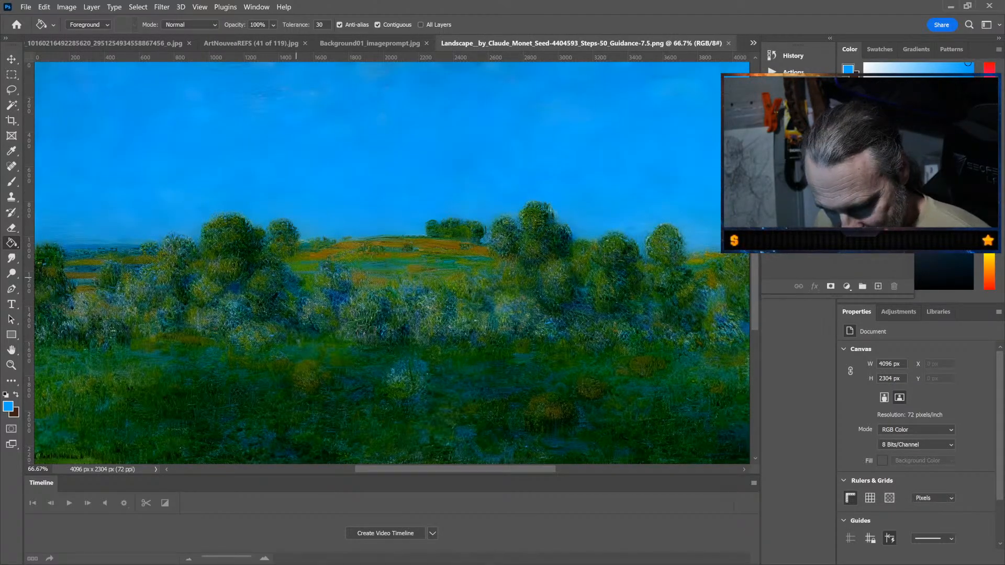
# Step: In Photoshop, copy the entire seed 4404593 landscape and paste it directly above the Bluescreen layer in Background_unflattened.psd
pyautogui.hotkey('ctrl', 'a')
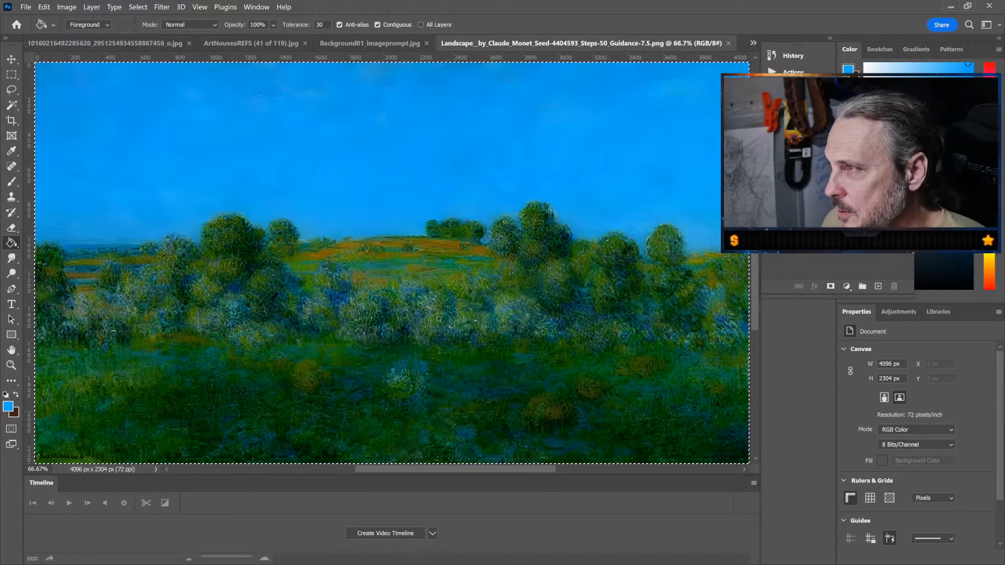
pyautogui.hotkey('ctrl', 'Tab')
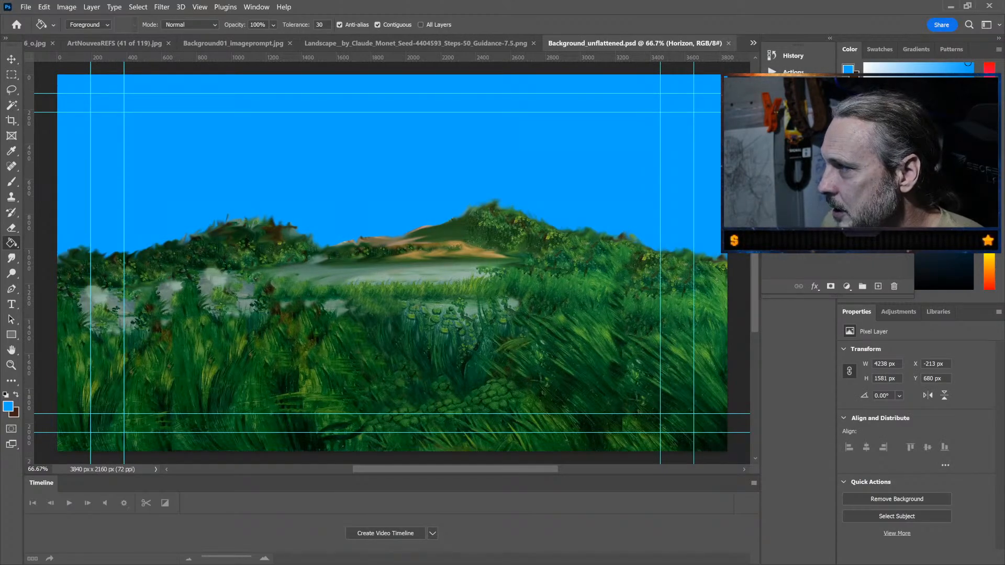
pyautogui.hotkey('alt', '[')
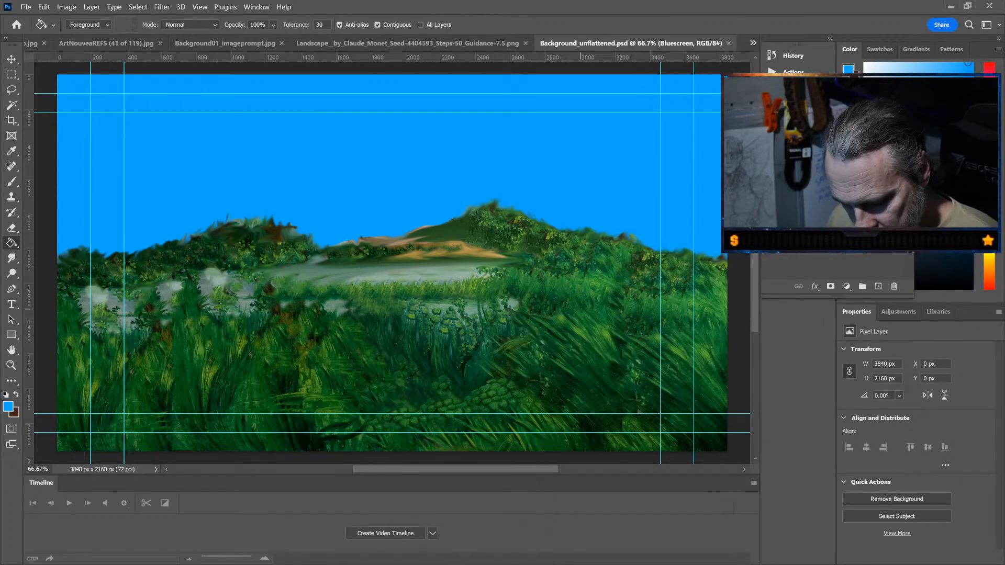
pyautogui.hotkey('ctrl', 'v')
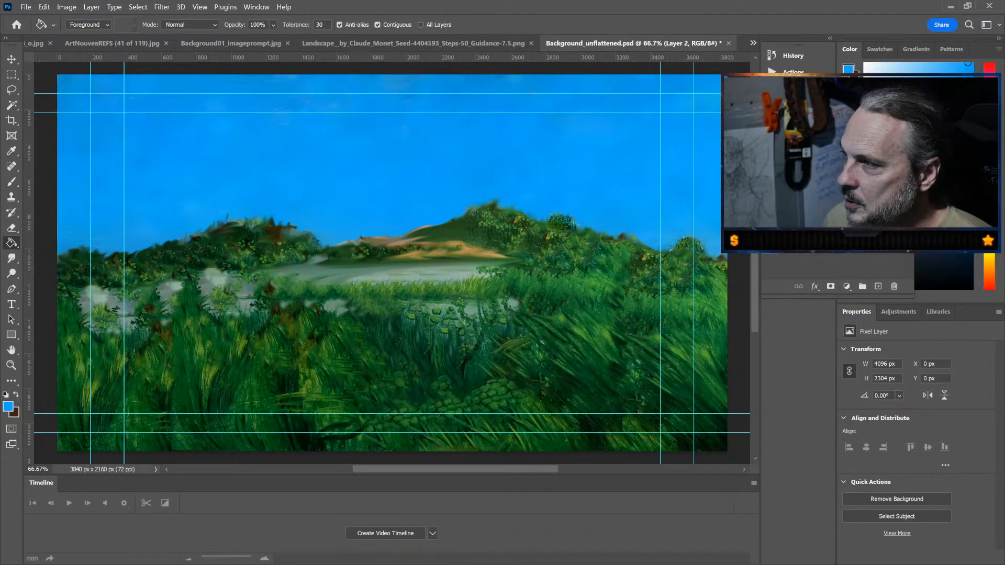
# Step: Hide the painted background layers covering the pasted landscape and briefly display the reference figure painting for comparison
pyautogui.click(769, 218)
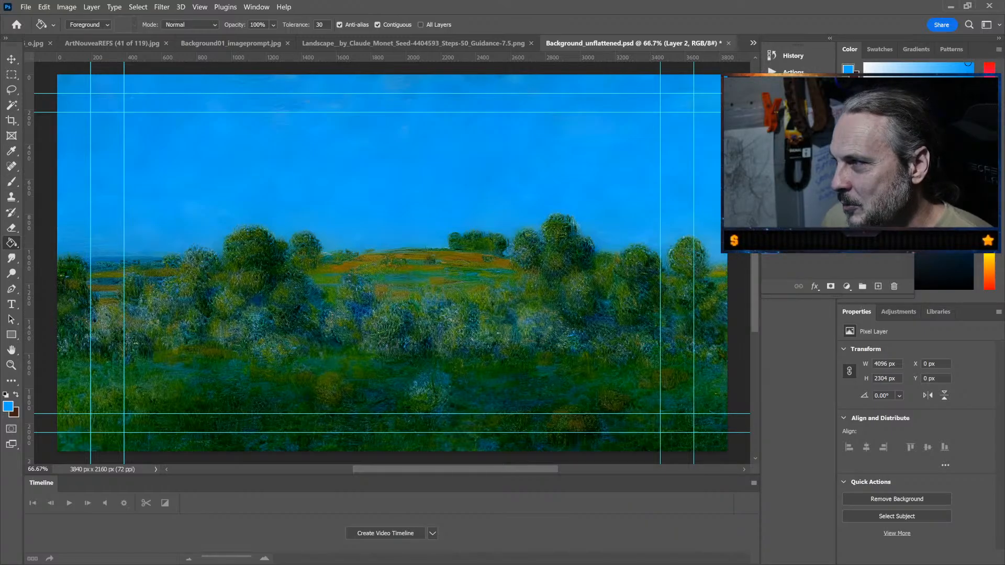
pyautogui.click(769, 201)
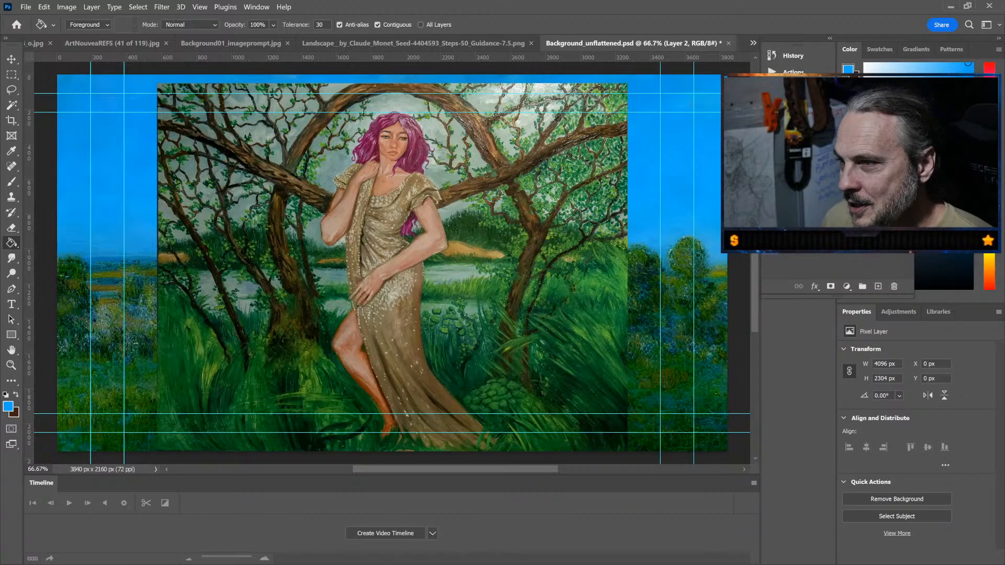
pyautogui.click(769, 201)
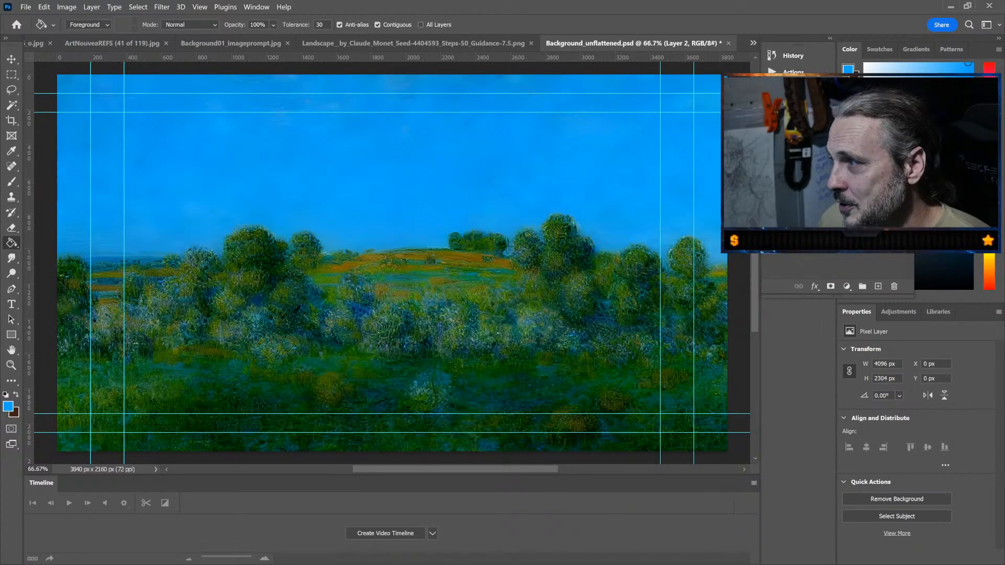
# Step: Compare the original painted hills and grass with the pasted Monet landscape by toggling the painted layers' visibility
pyautogui.click(769, 217)
pyautogui.click(769, 217)
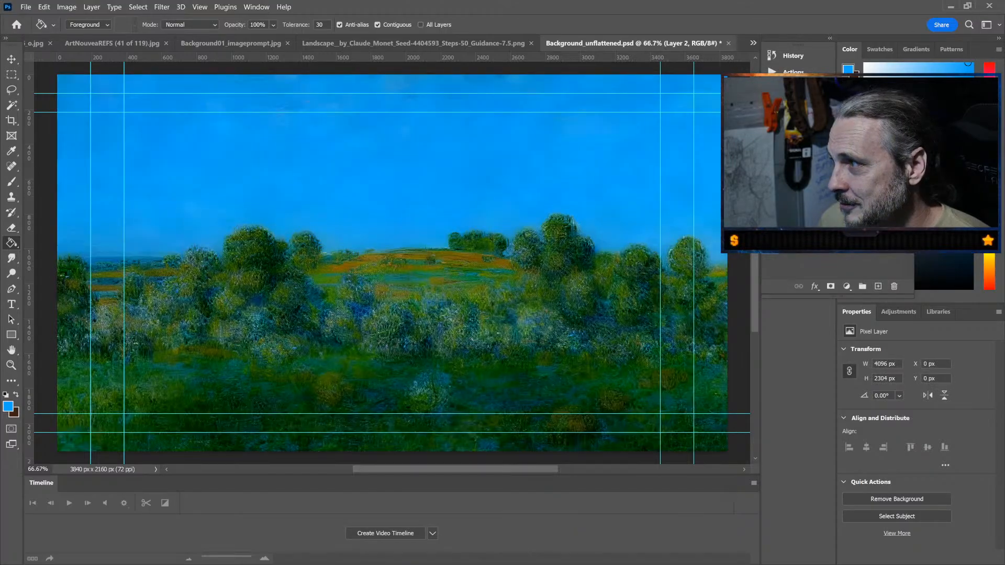
pyautogui.click(769, 231)
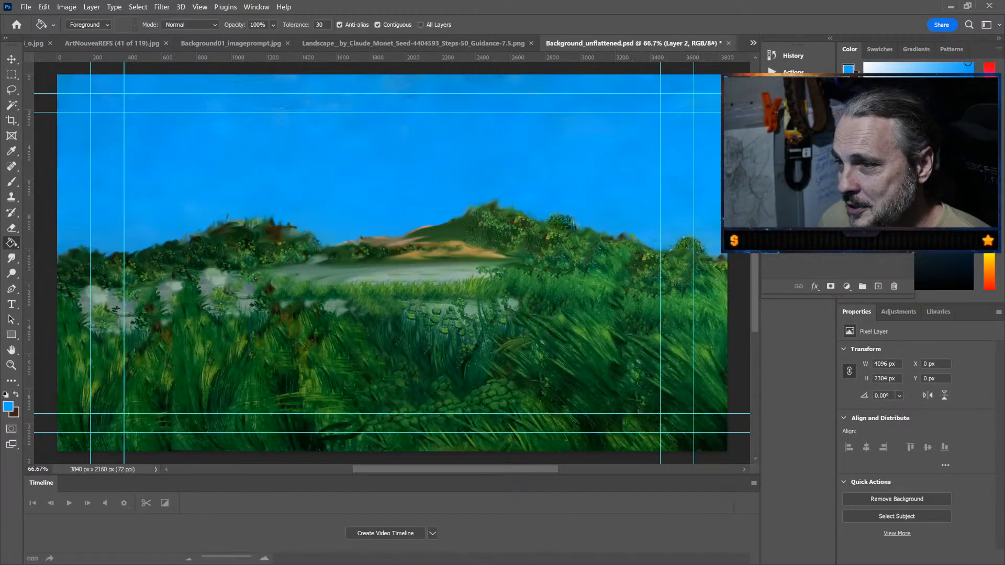
pyautogui.click(769, 216)
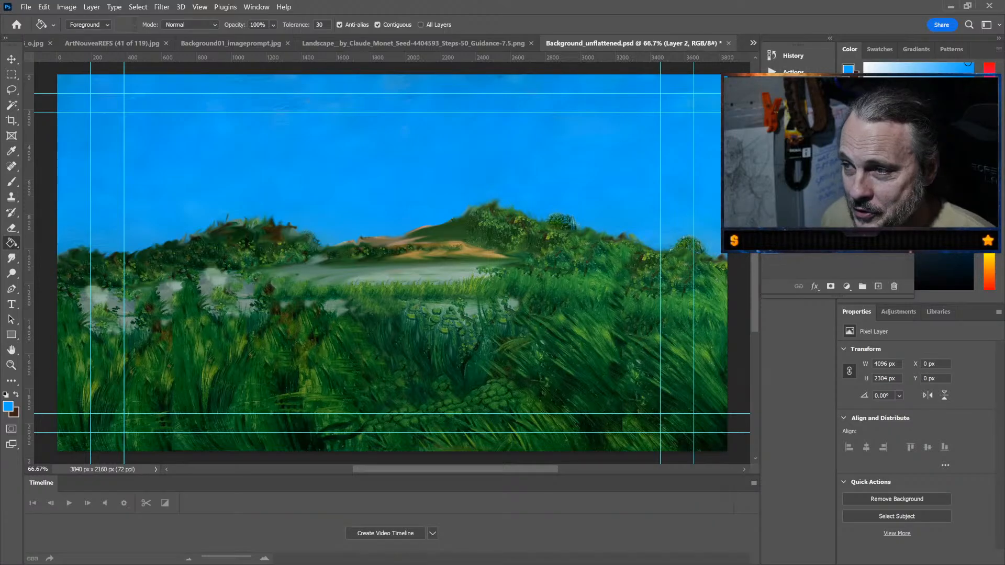
pyautogui.click(769, 216)
pyautogui.click(769, 217)
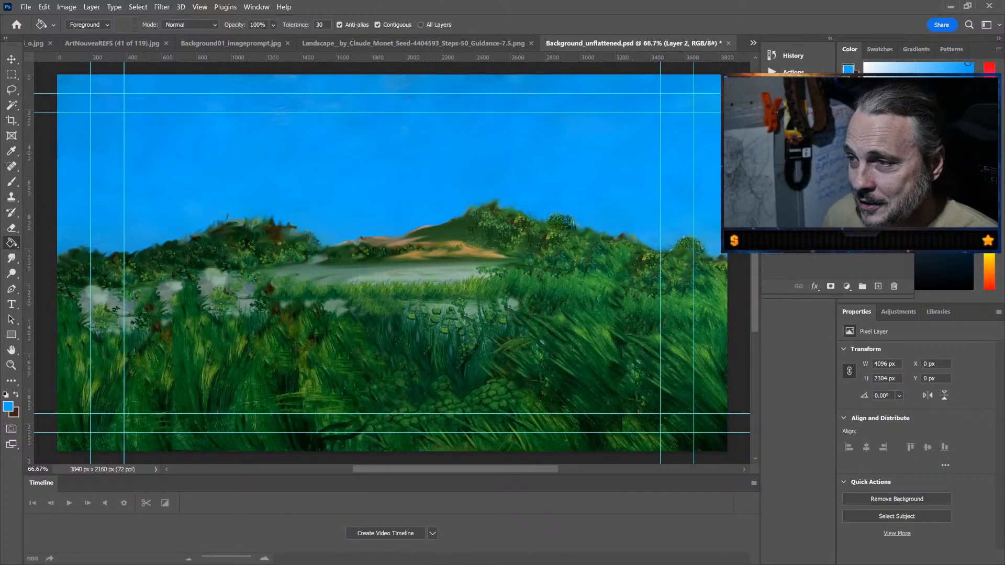
pyautogui.click(769, 217)
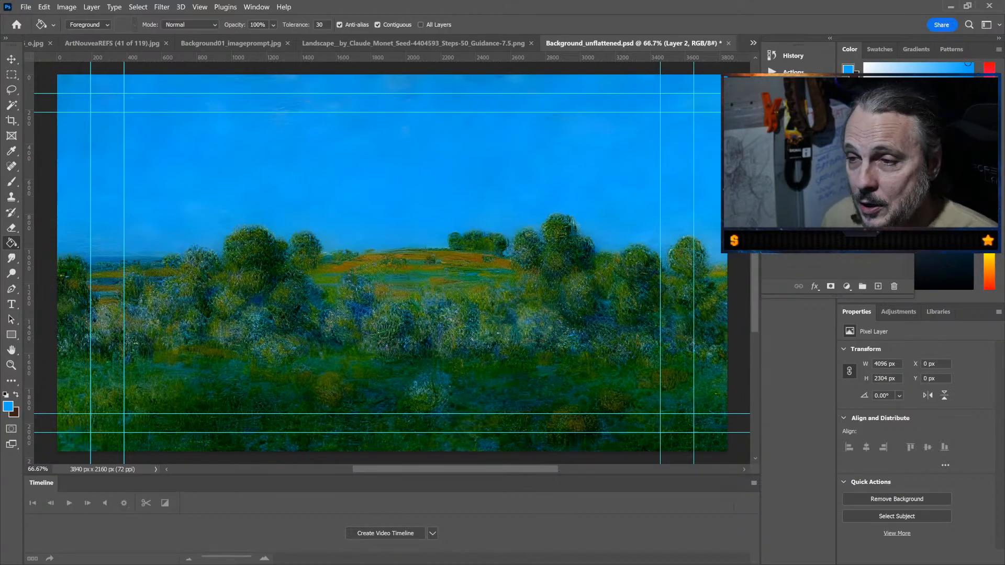
pyautogui.click(769, 217)
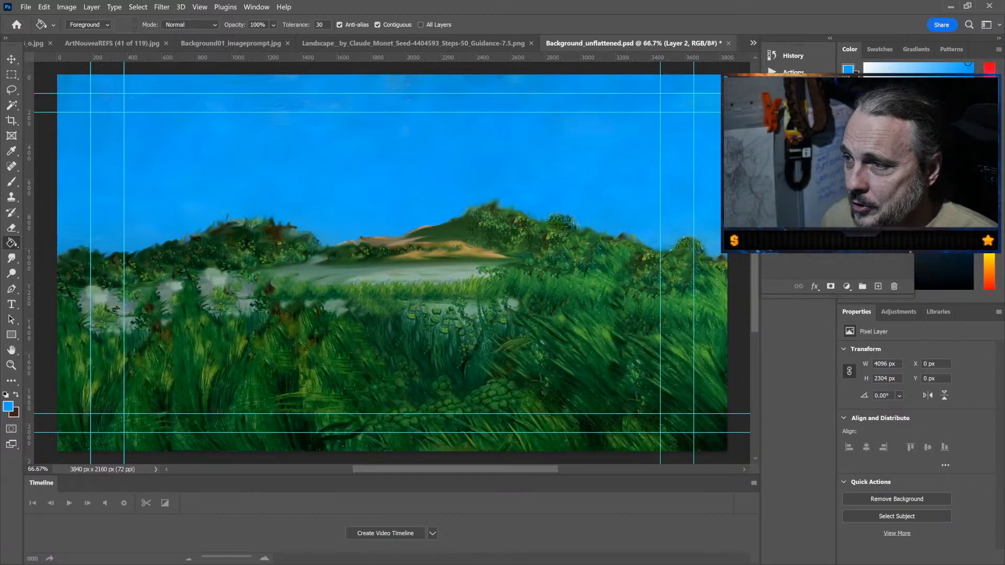
pyautogui.click(769, 217)
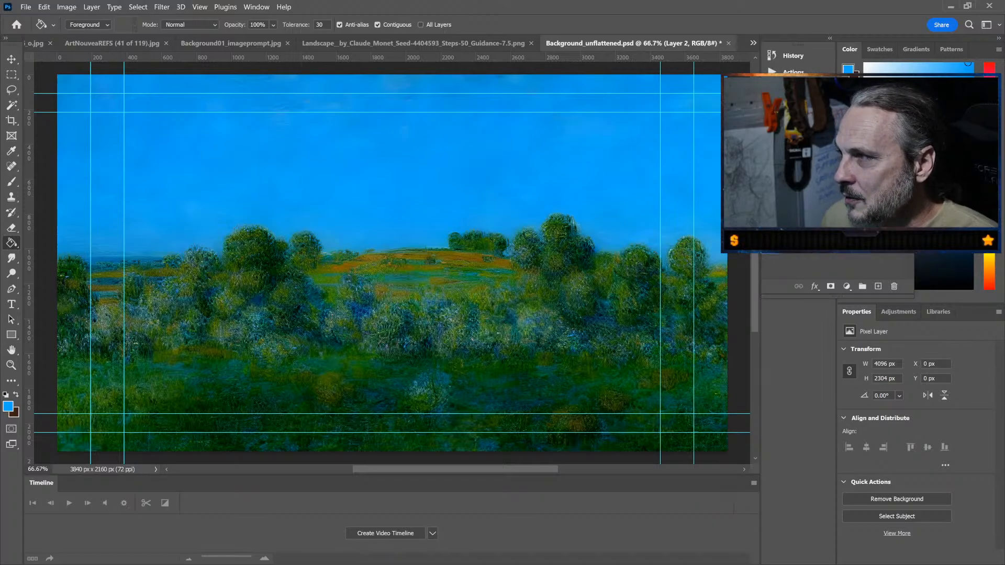
# Step: Show the foreground grass over the pasted landscape and briefly display the reference figure painting to compare the composition
pyautogui.click(769, 217)
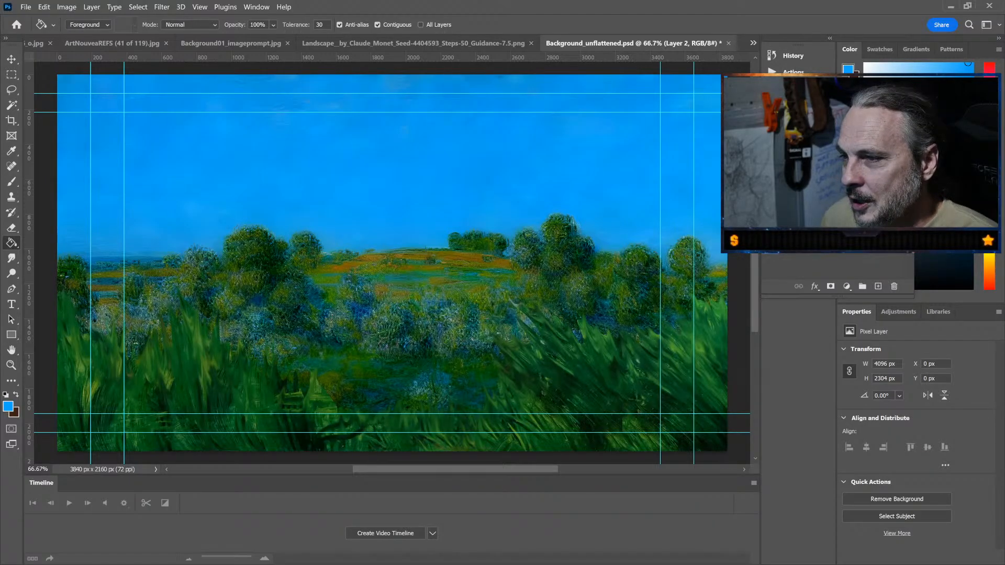
pyautogui.click(768, 217)
pyautogui.click(769, 216)
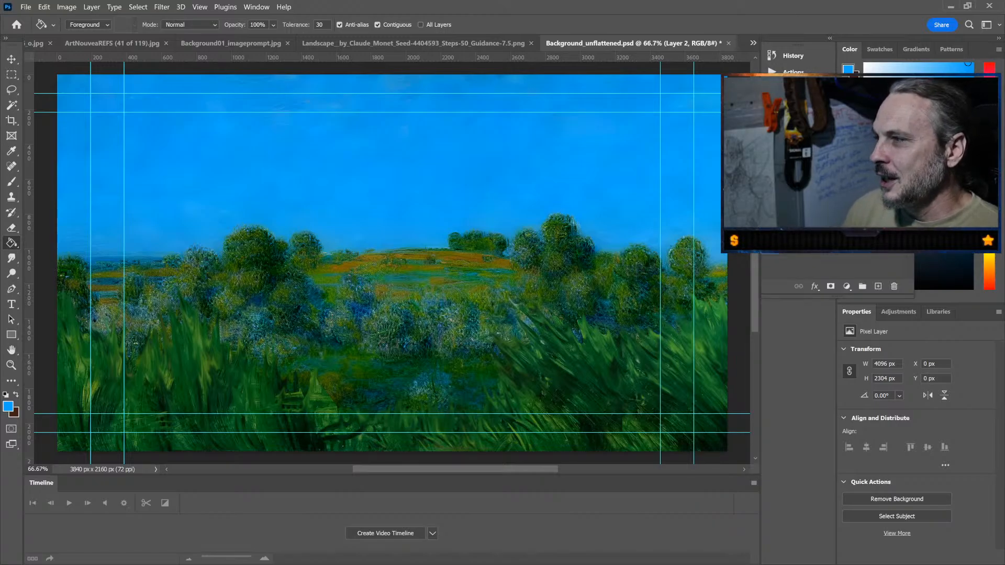
pyautogui.click(769, 210)
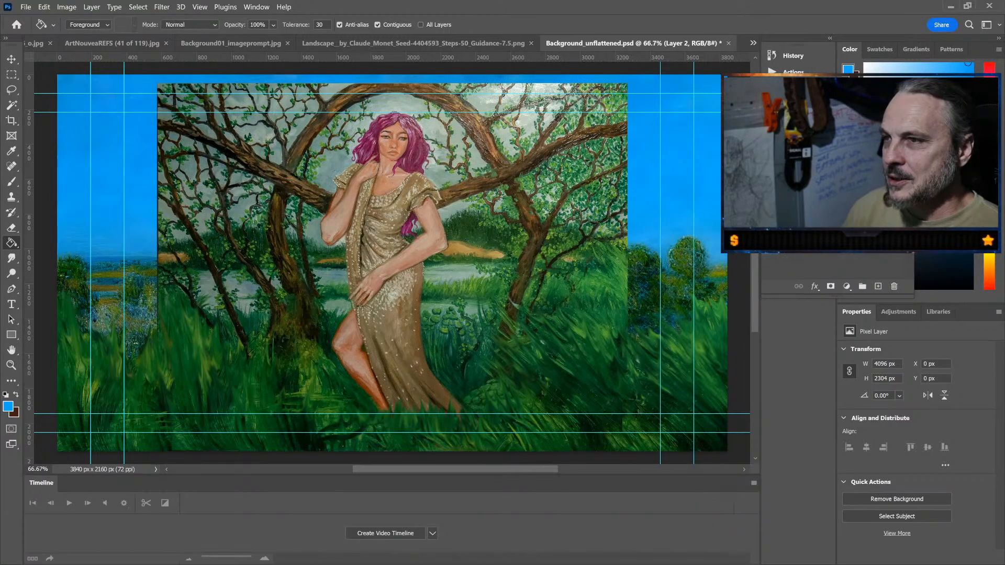
pyautogui.click(769, 209)
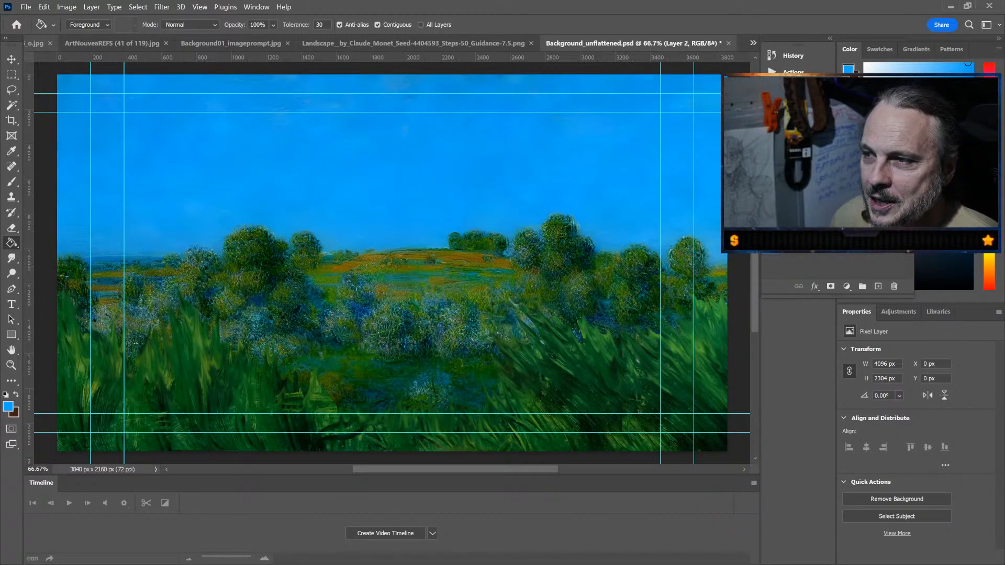
# Step: Look through the open reference figure painting and studio photograph, and bring up the figure cutout NP05_01_rework.jpg
pyautogui.click(35, 43)
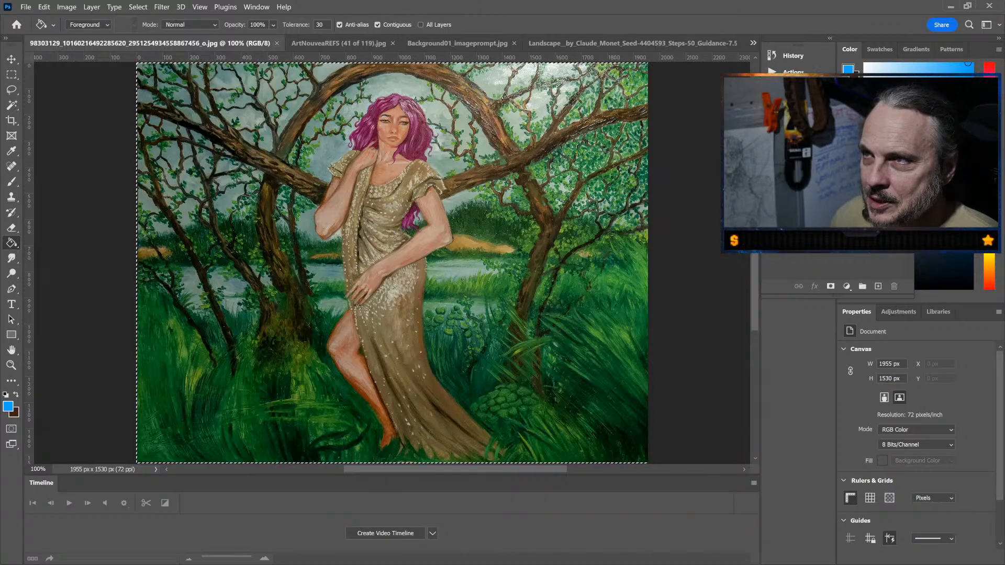
pyautogui.hotkey('ctrl', 'shift', 'Tab')
pyautogui.hotkey('ctrl', 'shift', 'Tab')
pyautogui.hotkey('ctrl', 'shift', 'Tab')
pyautogui.hotkey('ctrl', 'shift', 'Tab')
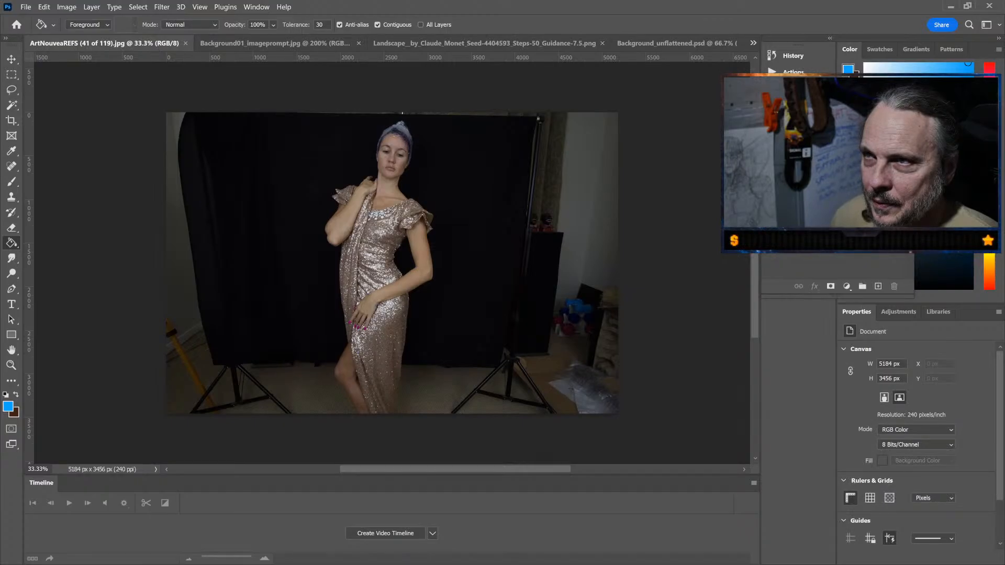
pyautogui.hotkey('ctrl', 'Tab')
pyautogui.hotkey('ctrl', 'Tab')
pyautogui.hotkey('ctrl', 'Tab')
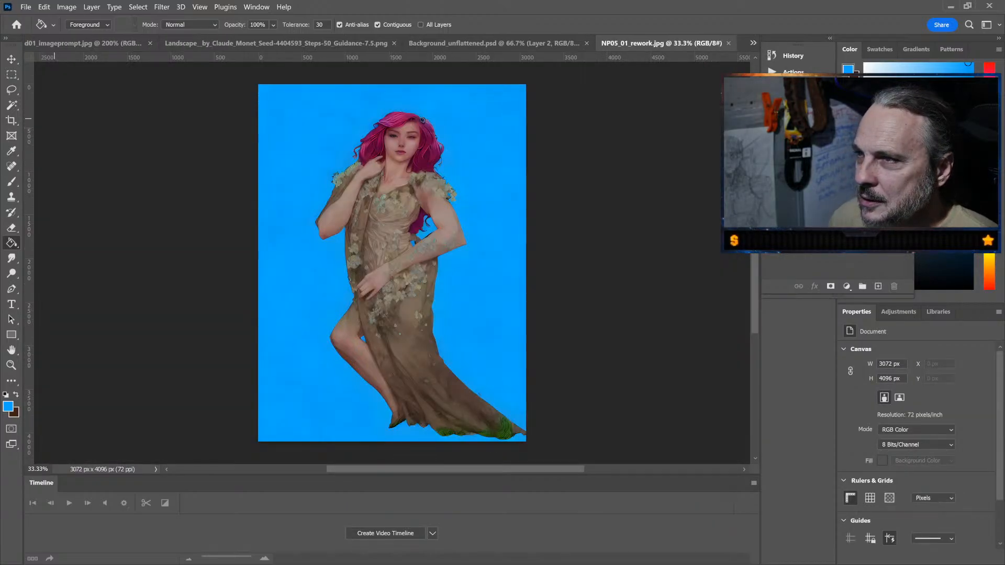
# Step: Select the blue background around the woman with the Magic Wand at a tolerance of 30
pyautogui.press('w')
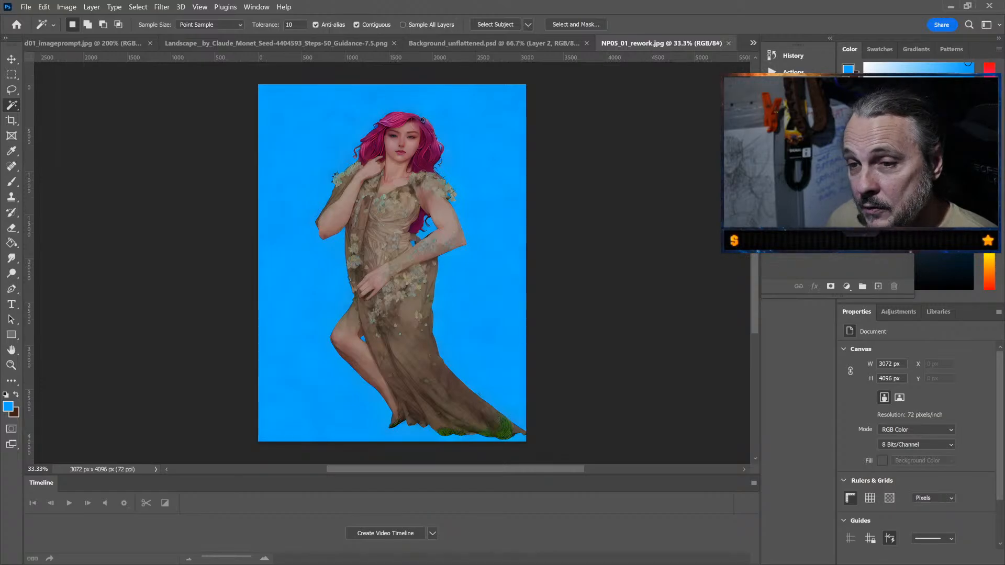
pyautogui.press('i')
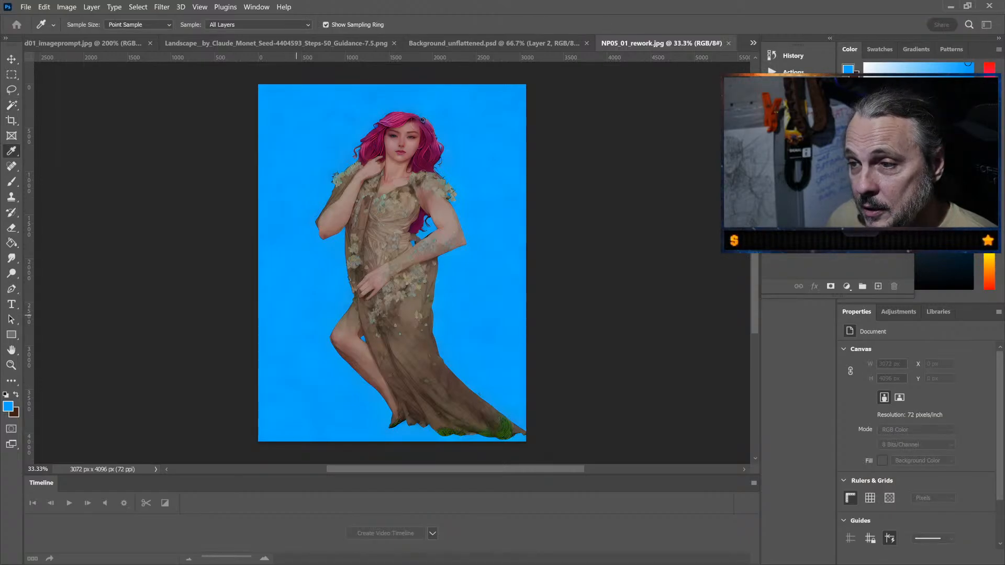
pyautogui.press('w')
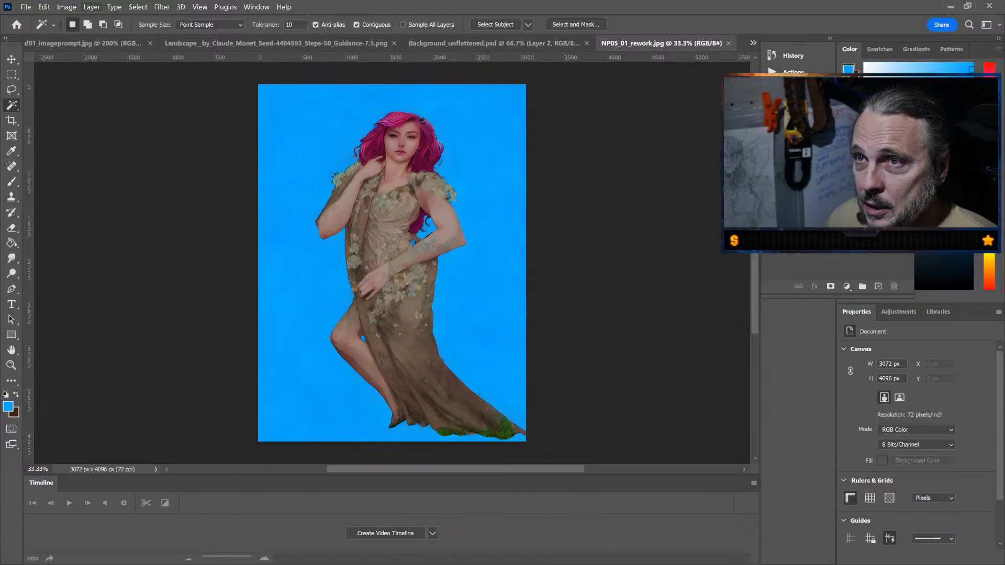
pyautogui.press('i')
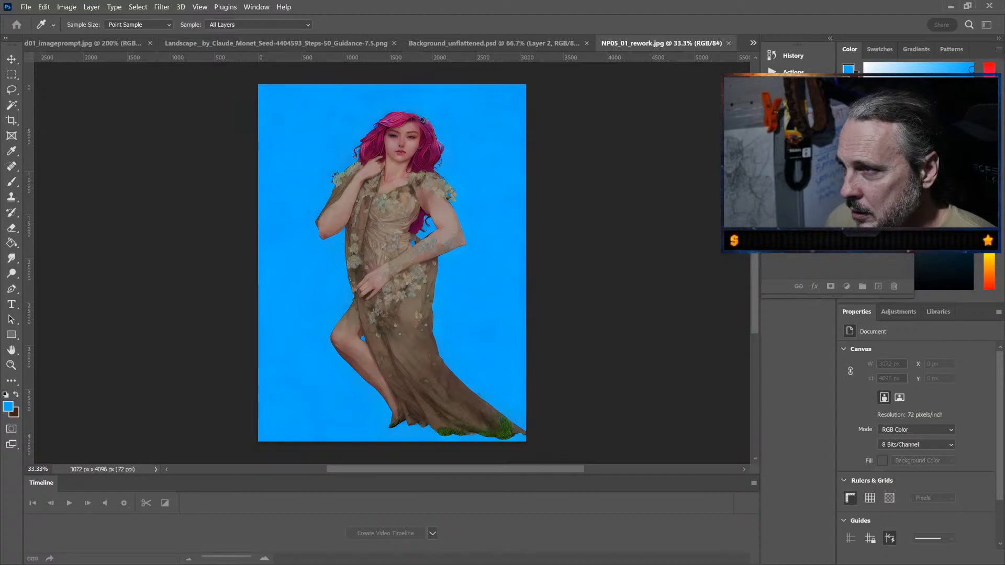
pyautogui.press('i')
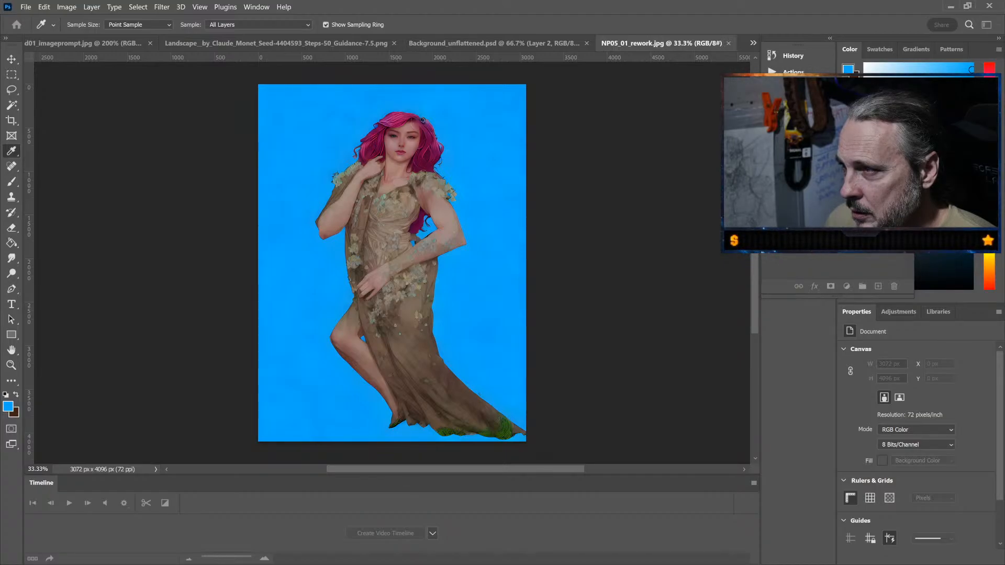
pyautogui.press('w')
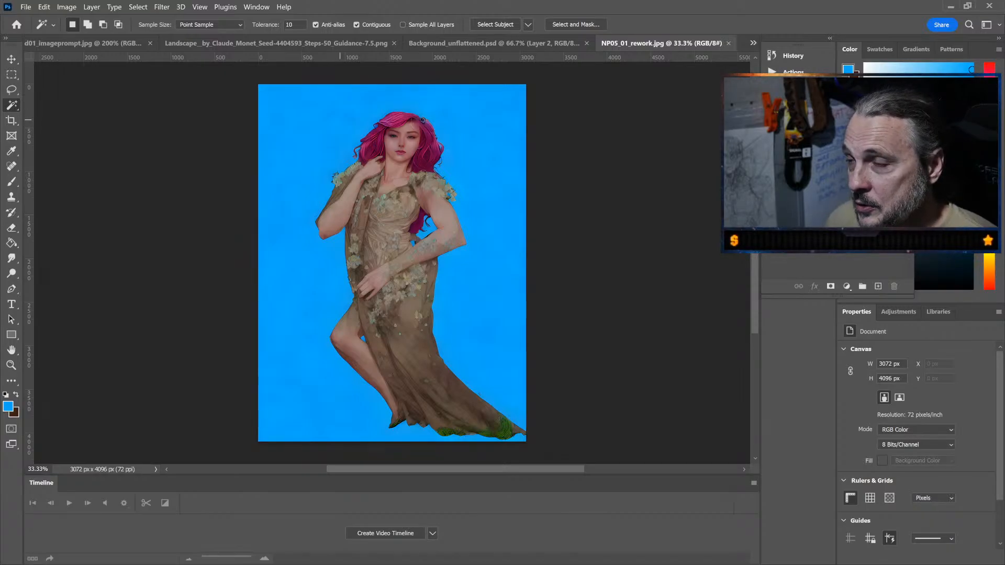
pyautogui.click(296, 174)
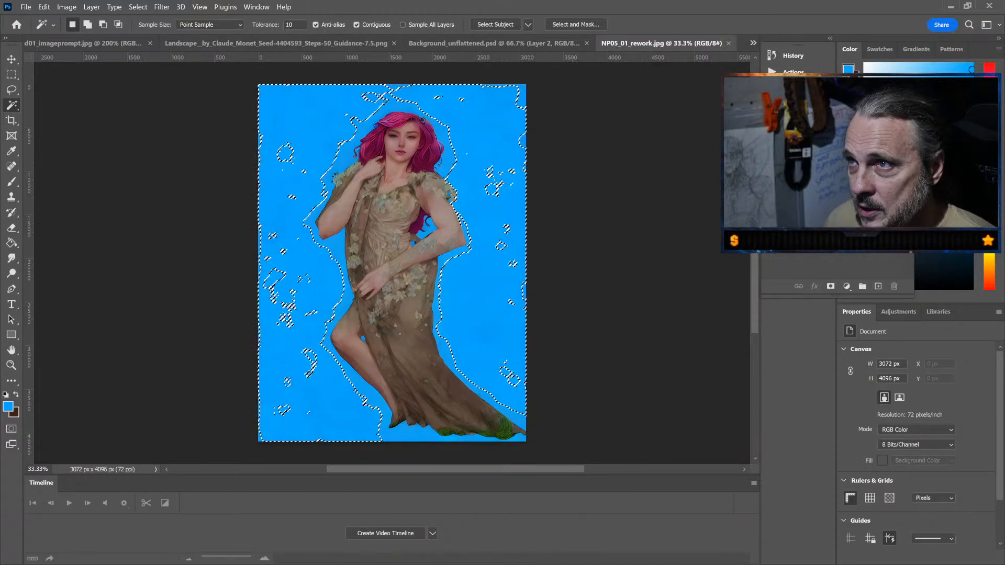
pyautogui.click(293, 25)
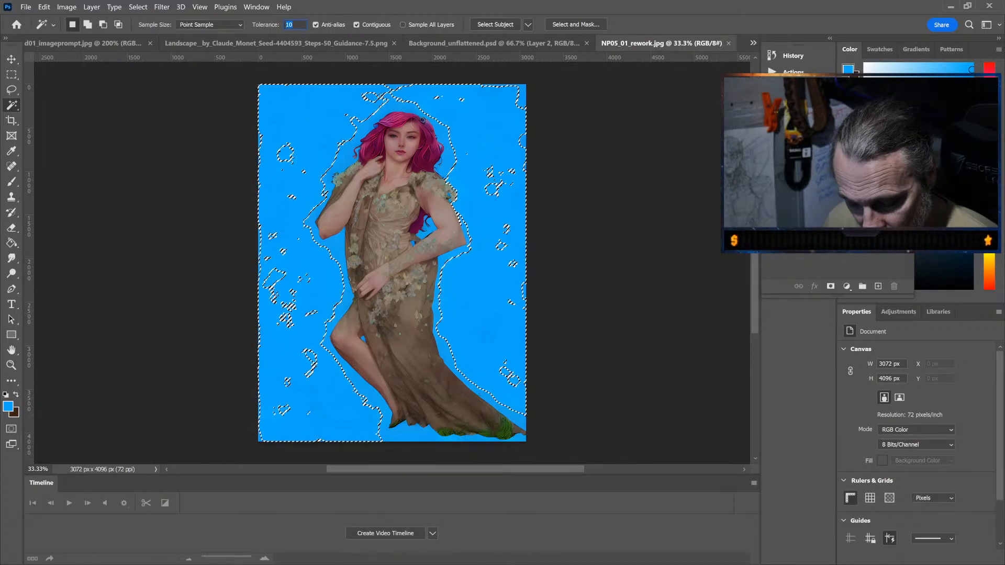
pyautogui.write('3')
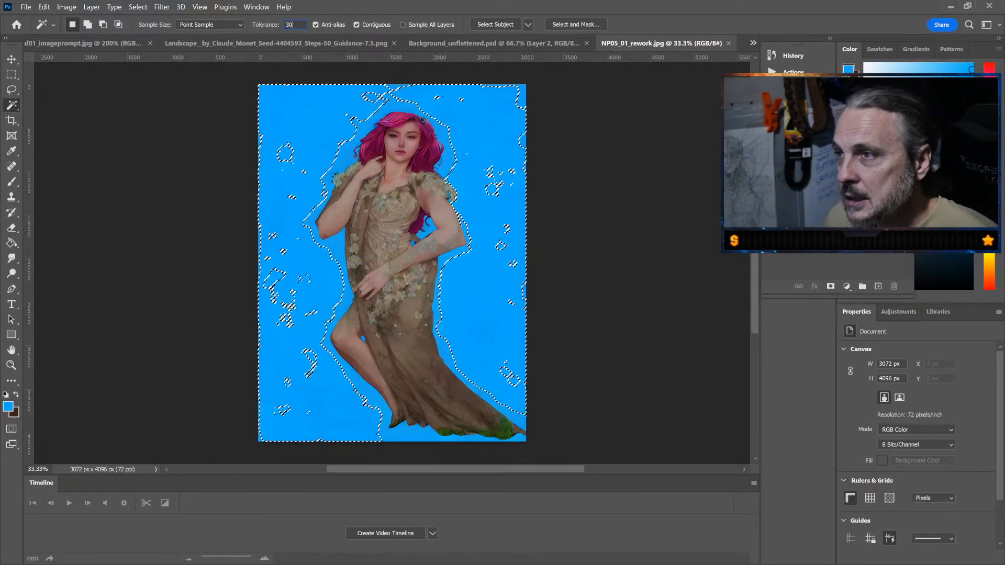
pyautogui.write('0')
pyautogui.click(447, 176)
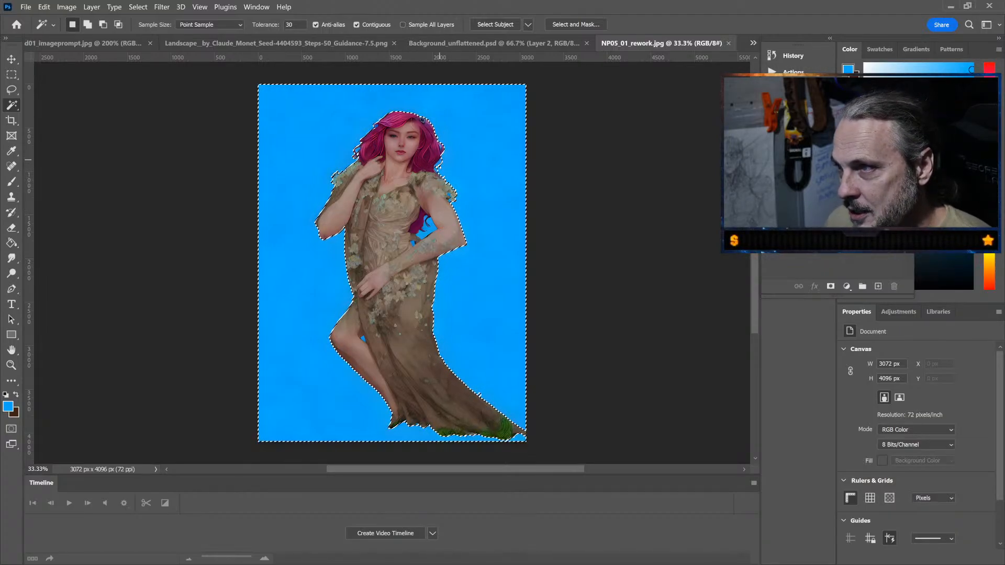
# Step: Add the enclosed blue gaps near the hair and knee to the selection, and invert it to isolate the woman
pyautogui.press('shift')
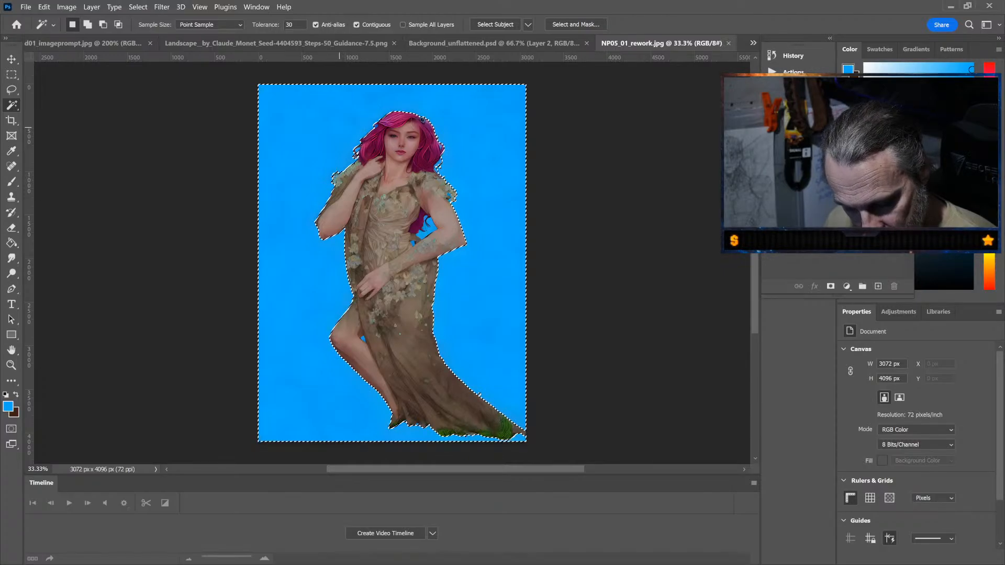
pyautogui.press('shift')
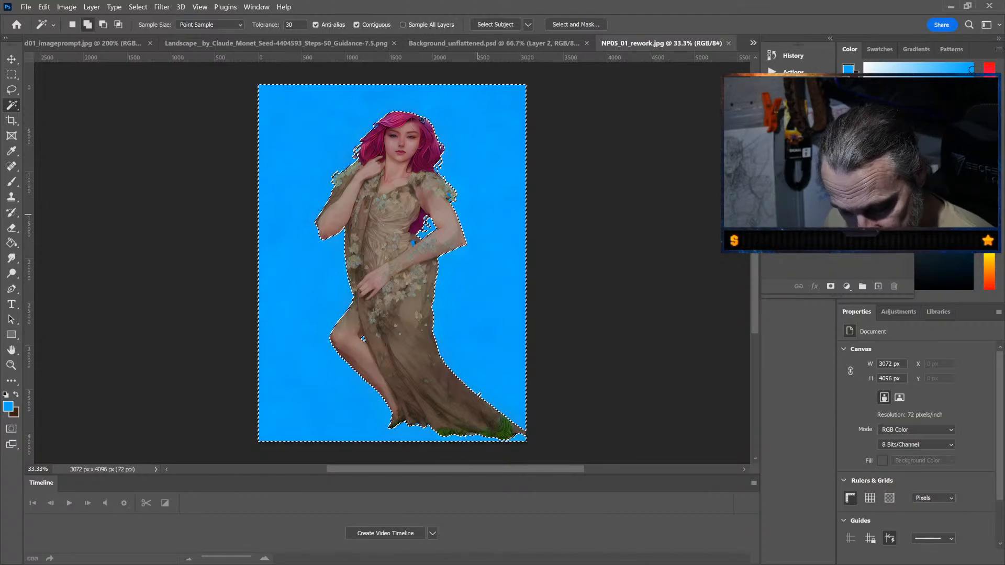
pyautogui.hotkey('ctrl', 'shift', 'i')
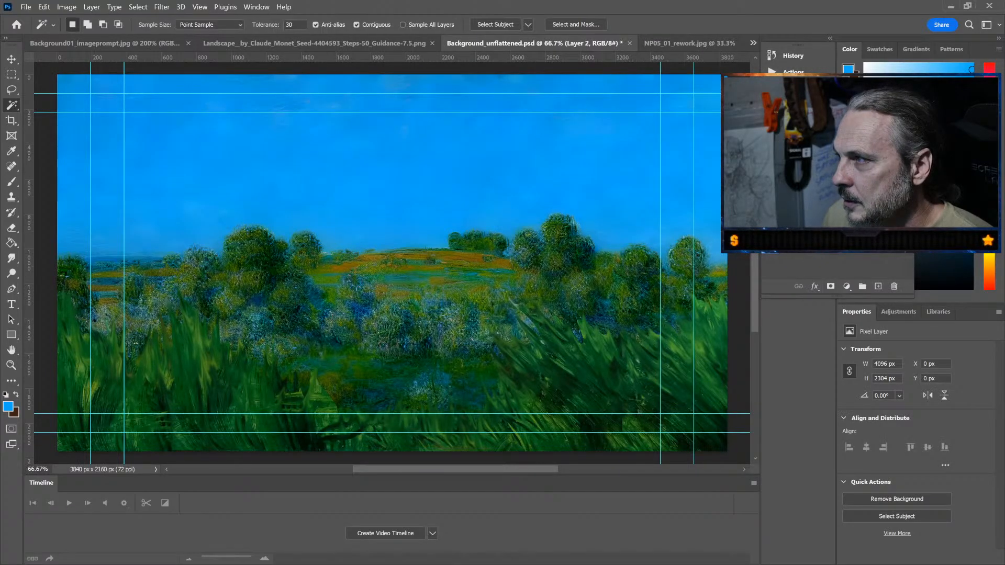
# Step: Hide the foreground grass in Background_unflattened.psd and paste the copied woman above the Monet landscape
pyautogui.click(769, 173)
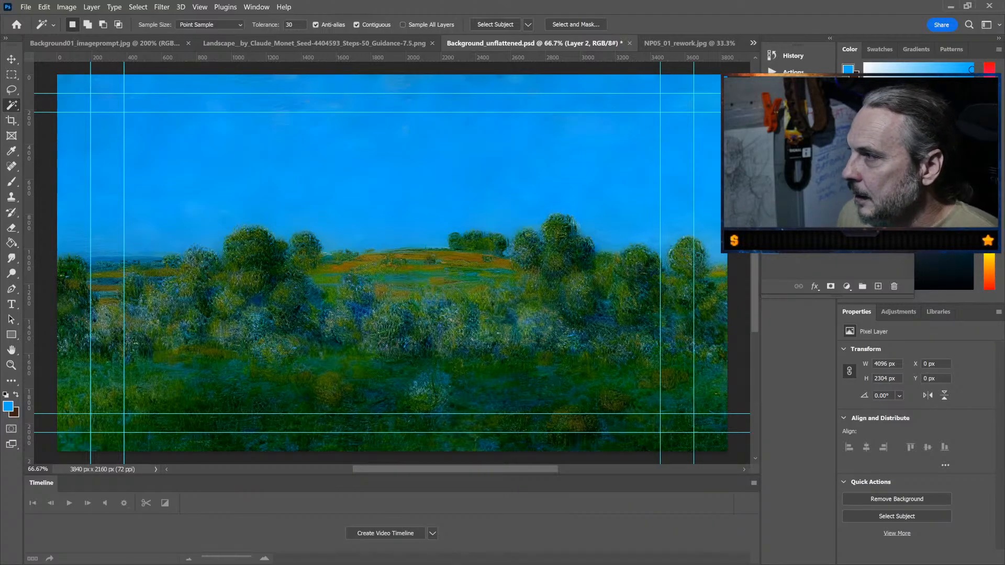
pyautogui.hotkey('alt', '[')
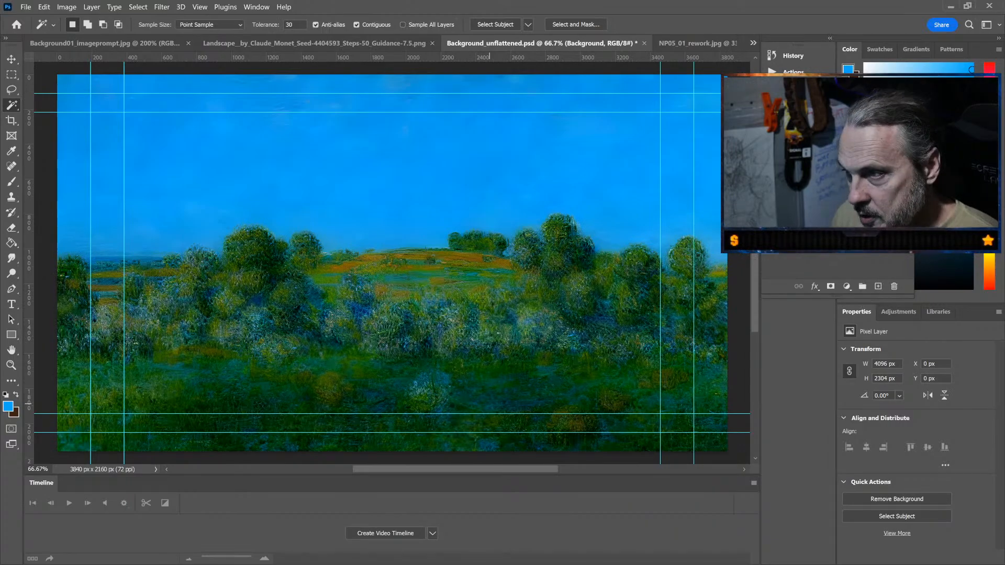
pyautogui.hotkey('ctrl', 'v')
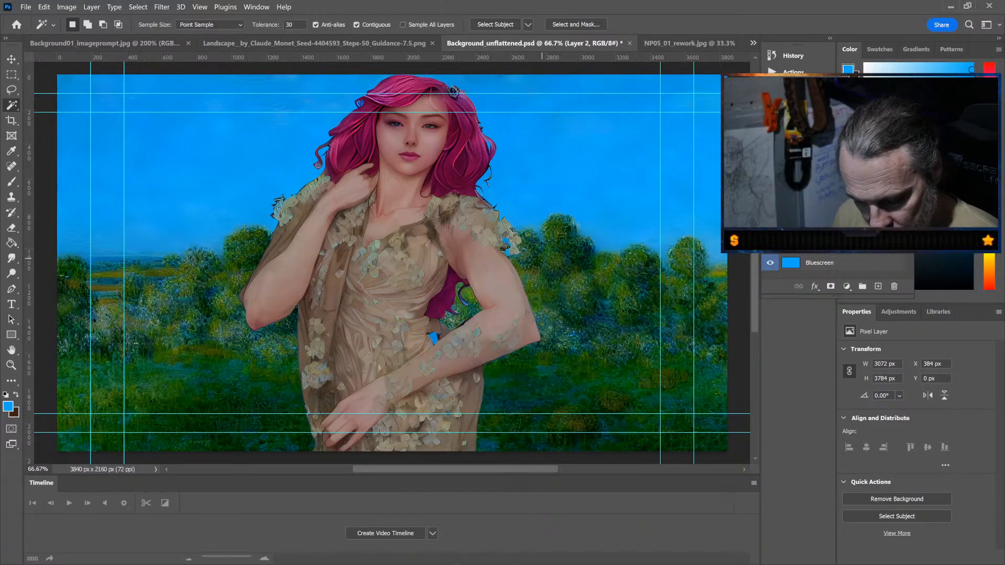
# Step: Scale the pasted woman proportionally to 57.13% and place her left of the canvas centre with her full height fitting the scene
pyautogui.hotkey('ctrl', 't')
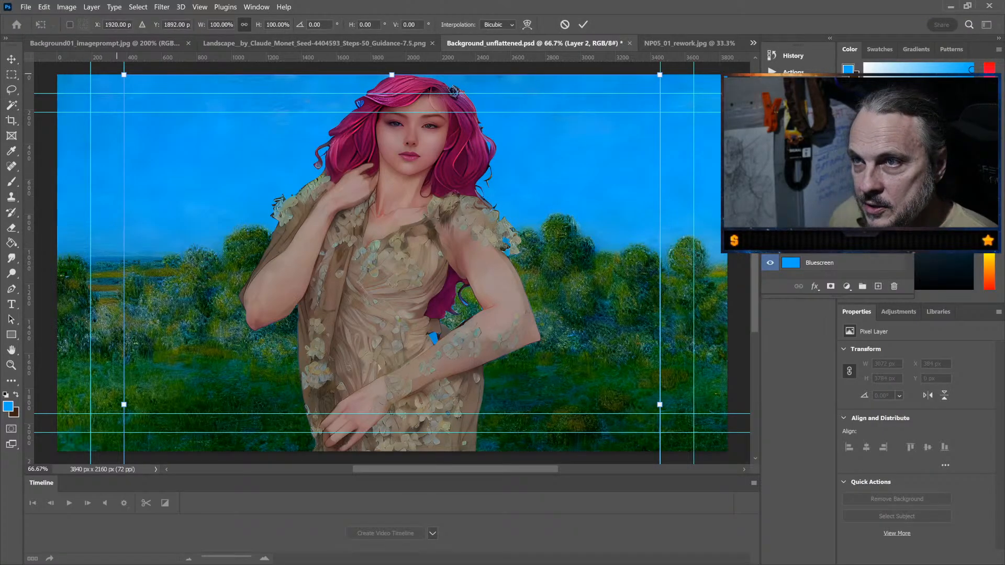
pyautogui.moveTo(123, 76); pyautogui.dragTo(348, 285)
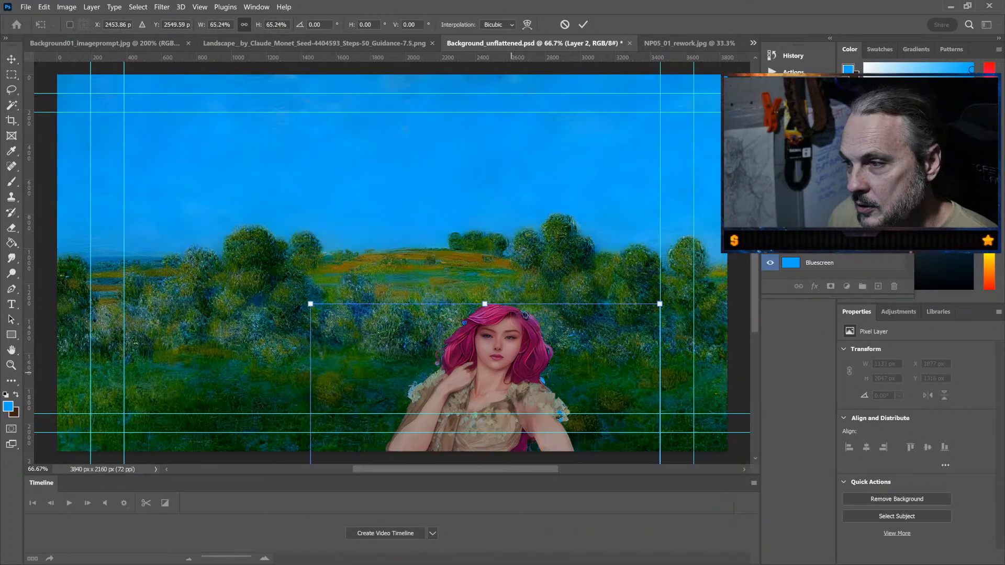
pyautogui.moveTo(512, 373); pyautogui.dragTo(415, 104)
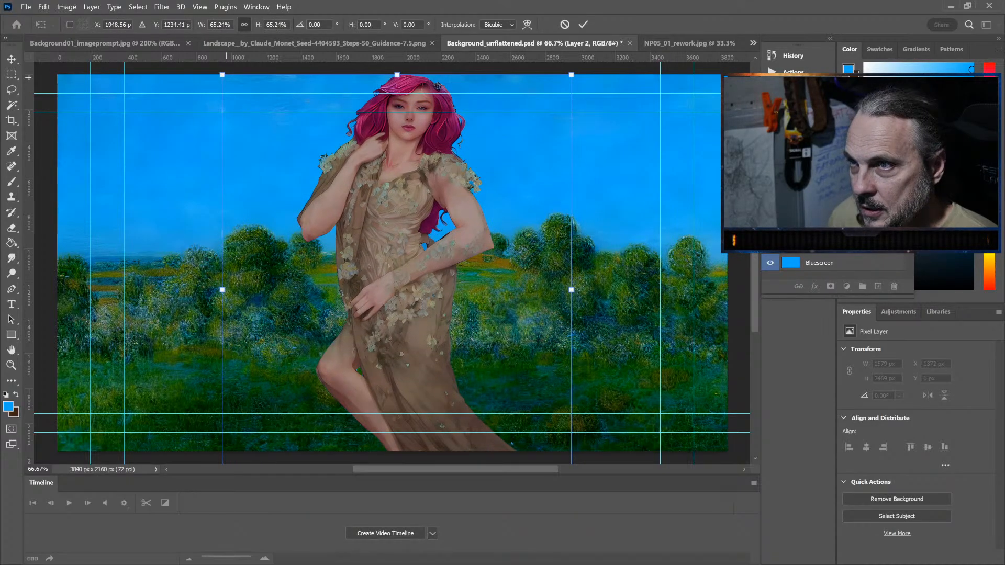
pyautogui.moveTo(220, 74); pyautogui.dragTo(289, 156)
pyautogui.moveTo(425, 250); pyautogui.dragTo(368, 195)
pyautogui.moveTo(514, 101); pyautogui.dragTo(528, 83)
pyautogui.moveTo(435, 157); pyautogui.dragTo(435, 153)
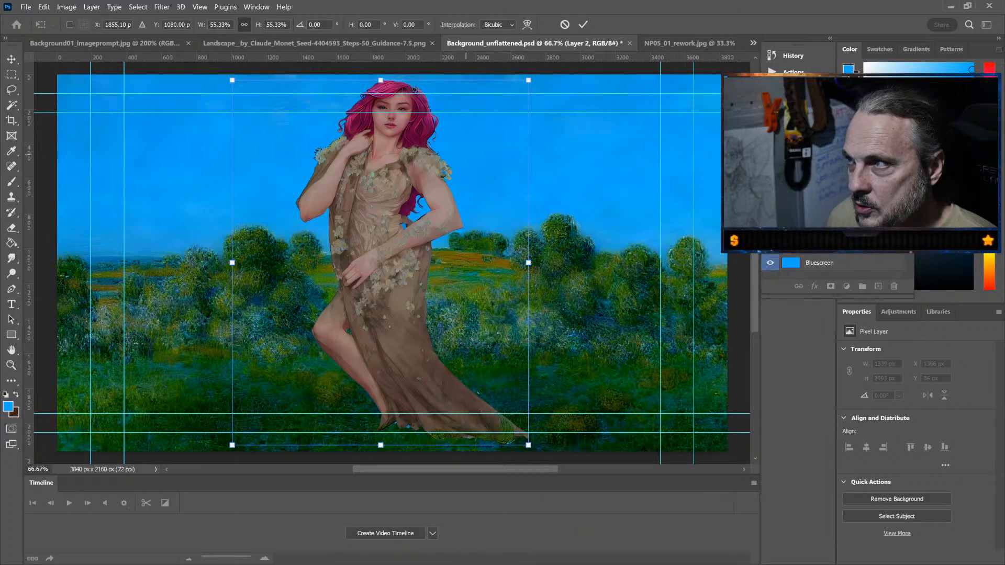
pyautogui.moveTo(231, 445); pyautogui.dragTo(223, 457)
pyautogui.moveTo(358, 293); pyautogui.dragTo(365, 294)
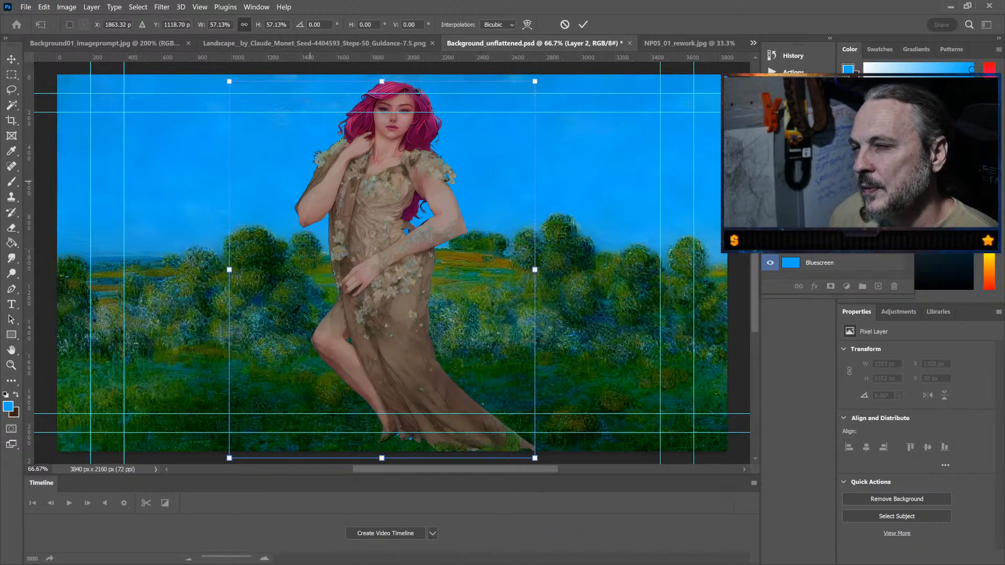
pyautogui.moveTo(419, 215); pyautogui.dragTo(416, 215)
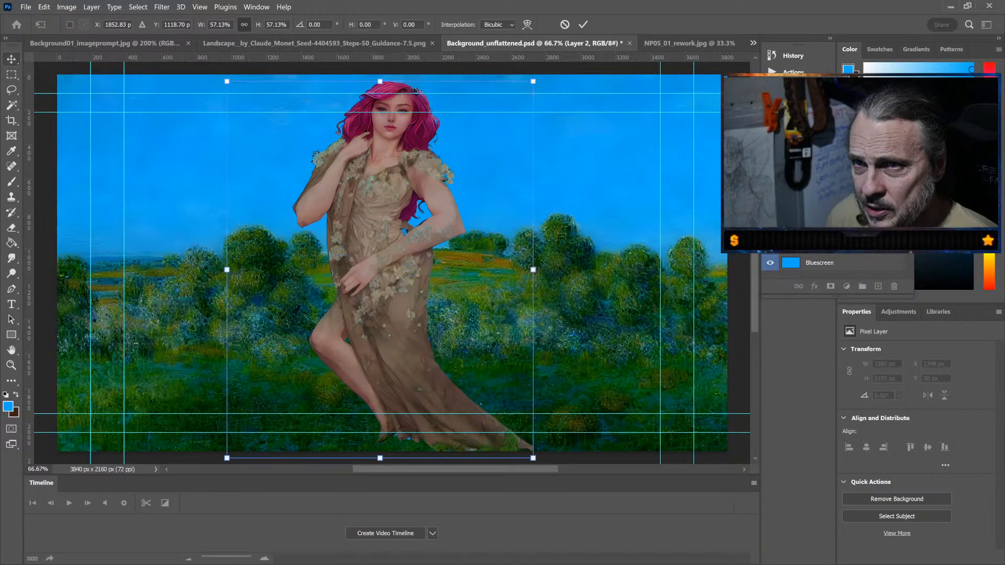
pyautogui.press('Return')
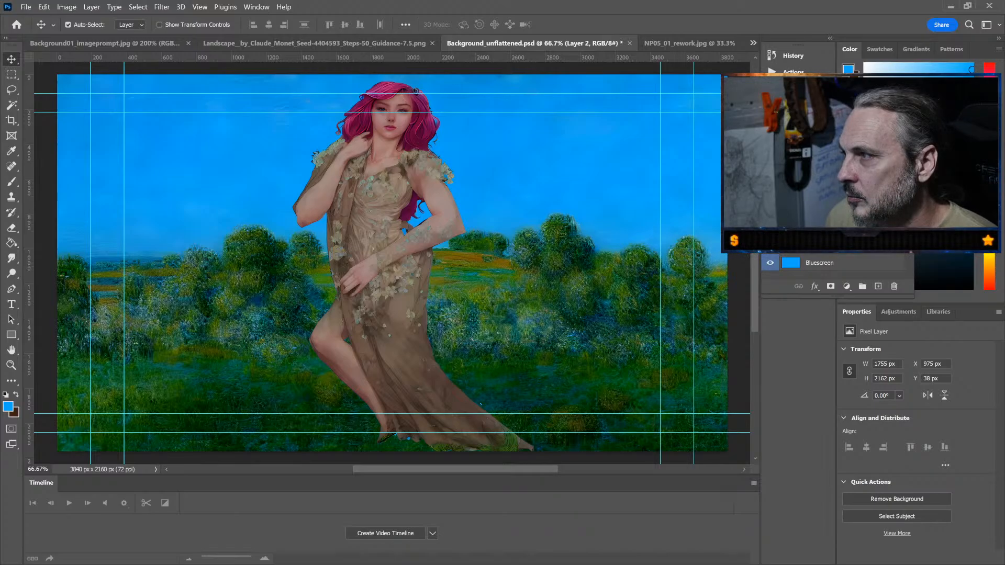
# Step: Show the foreground grass over the pasted woman and toggle the reference figure painting to compare the two compositions
pyautogui.click(770, 183)
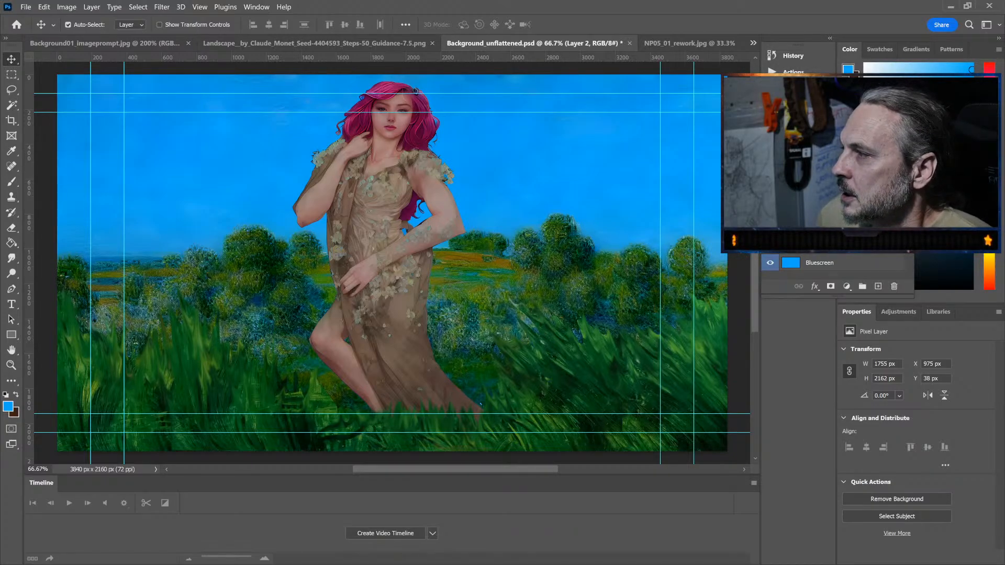
pyautogui.hotkey('ctrl', 'z')
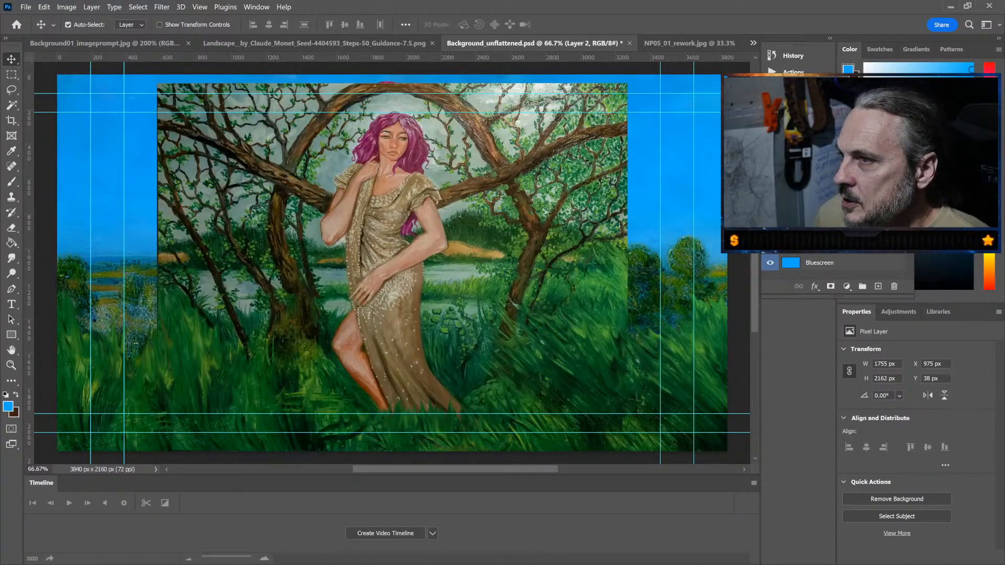
pyautogui.hotkey('ctrl', 'z')
pyautogui.hotkey('ctrl', 'shift', 'z')
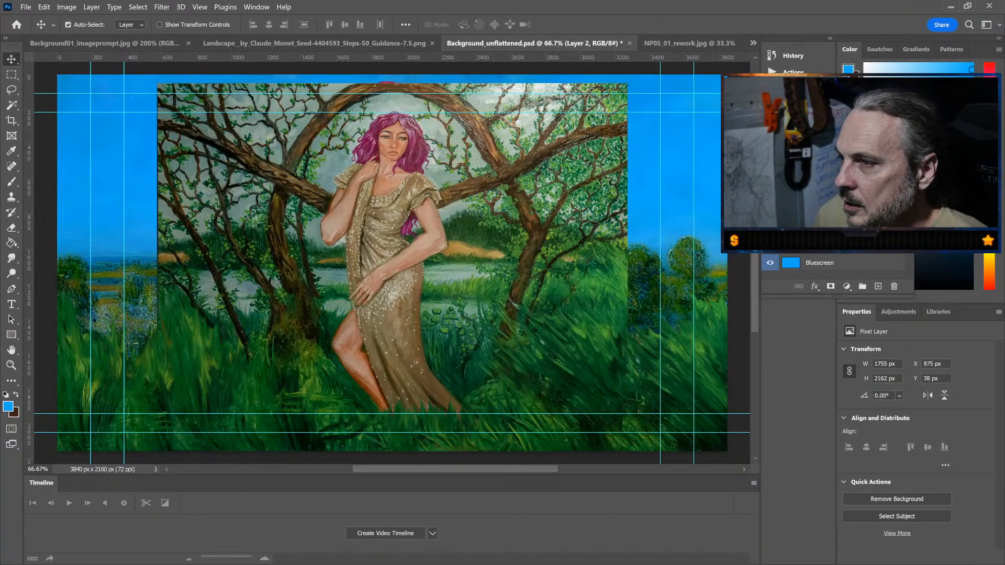
pyautogui.hotkey('ctrl', 'z')
pyautogui.hotkey('ctrl', 'shift', 'z')
pyautogui.hotkey('ctrl', 'z')
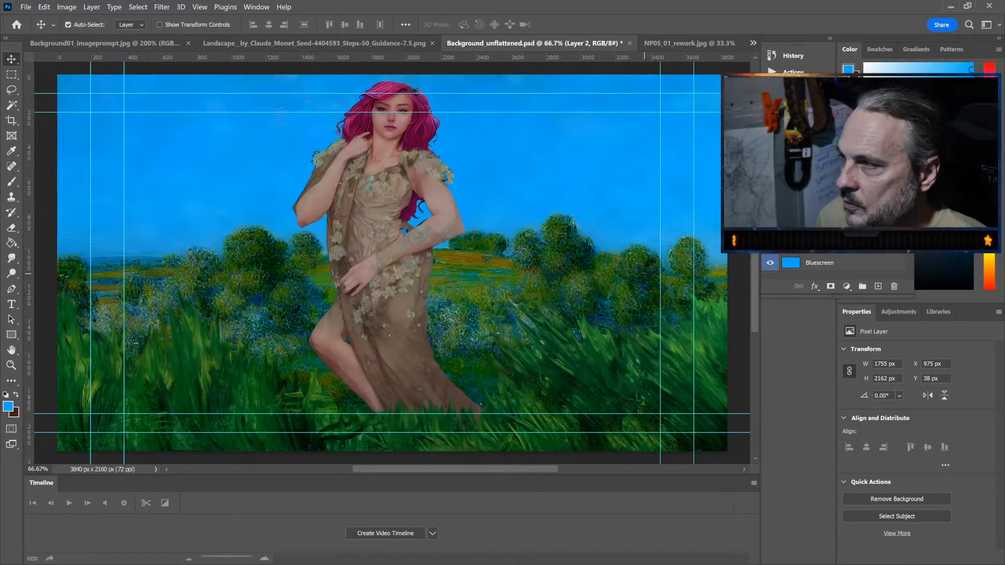
# Step: Display the reference figure painting over the plain Bluescreen by hiding the pasted woman, foreground grass and Monet landscape, and select Layer 1
pyautogui.hotkey('ctrl', 'z')
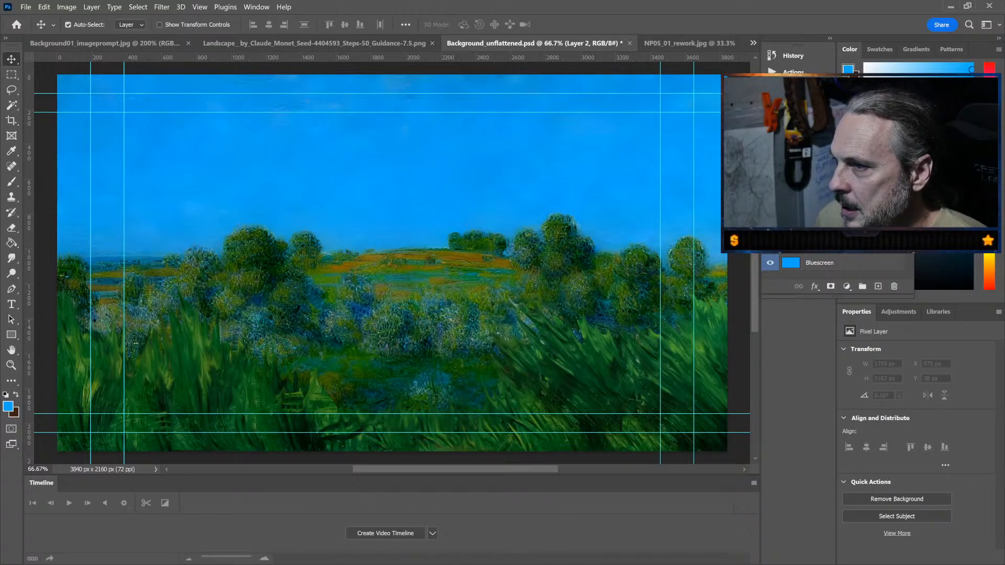
pyautogui.hotkey('ctrl', 'shift', 'z')
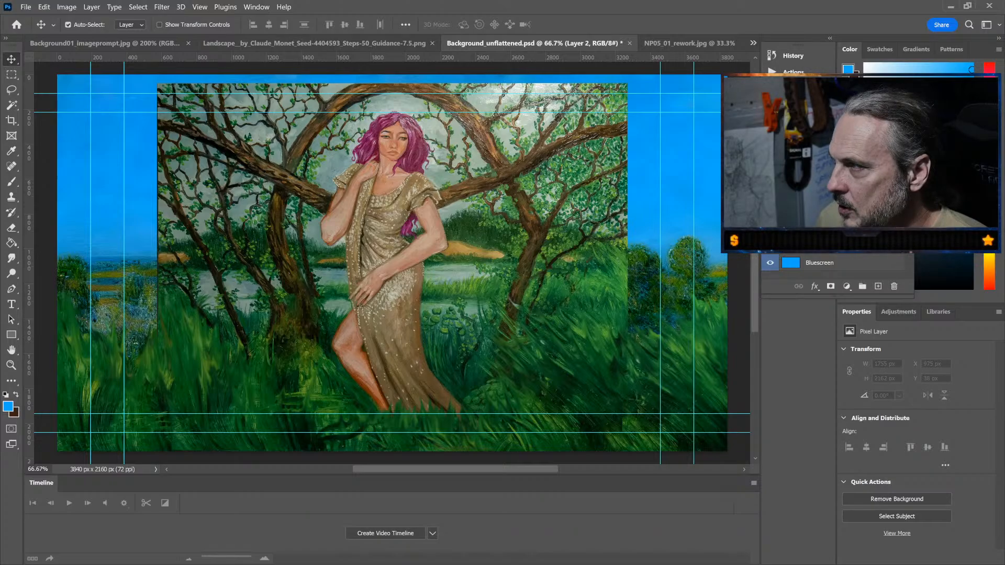
pyautogui.hotkey('ctrl', 'z')
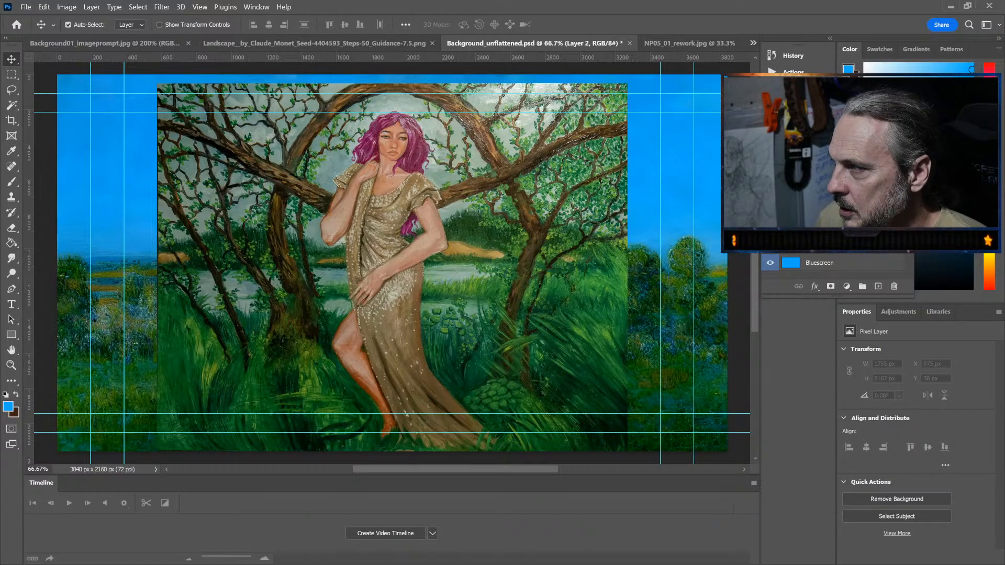
pyautogui.hotkey('ctrl', 'z')
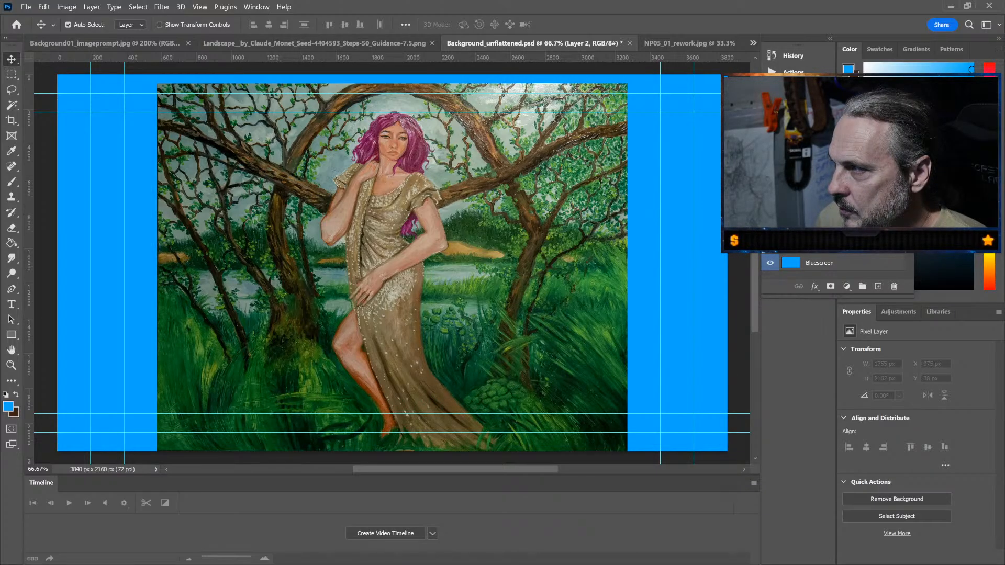
pyautogui.hotkey('ctrl', 'z')
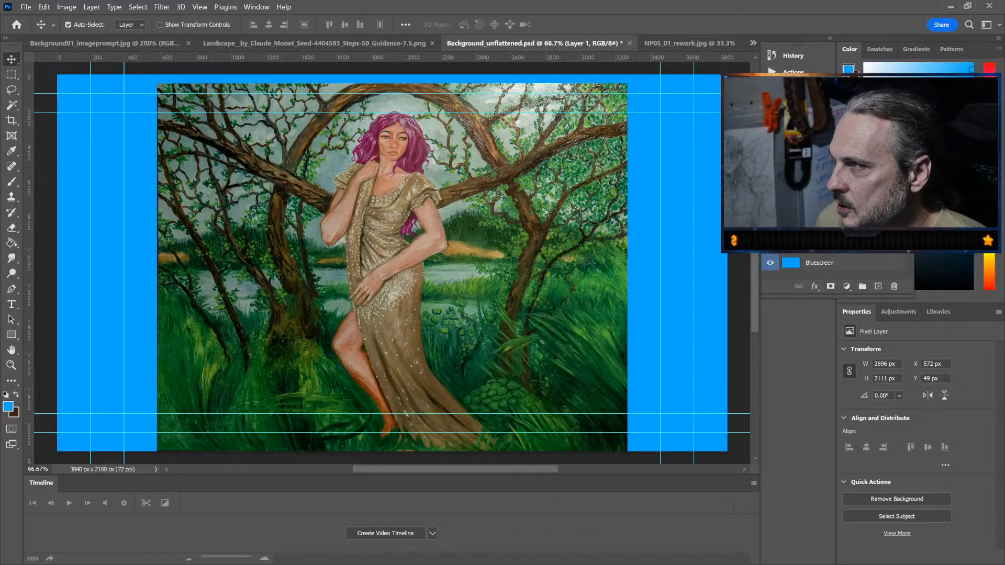
# Step: Duplicate Layer 1, the reference figure painting, as a layer named Back Branches
pyautogui.hotkey('ctrl', 's')
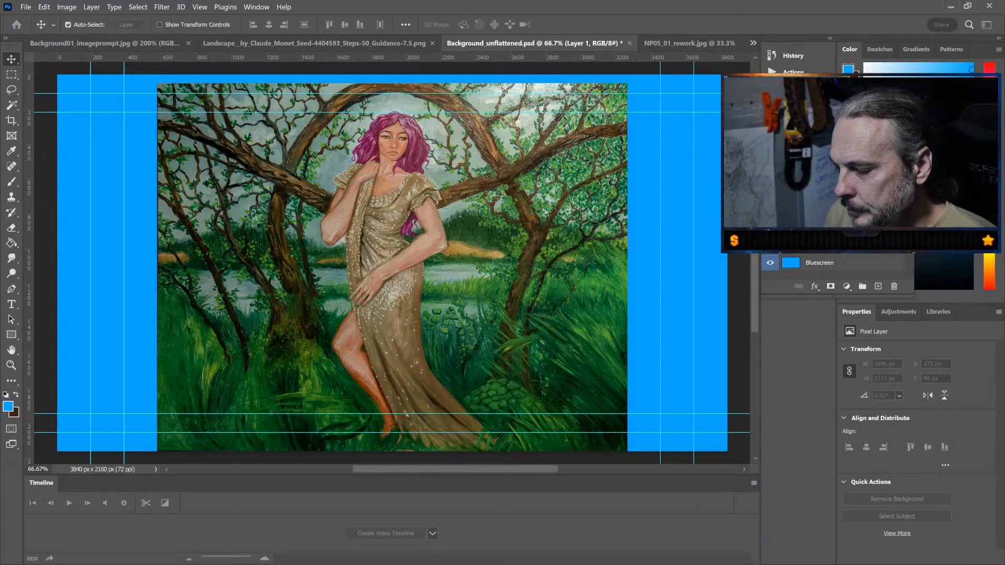
pyautogui.press('Return')
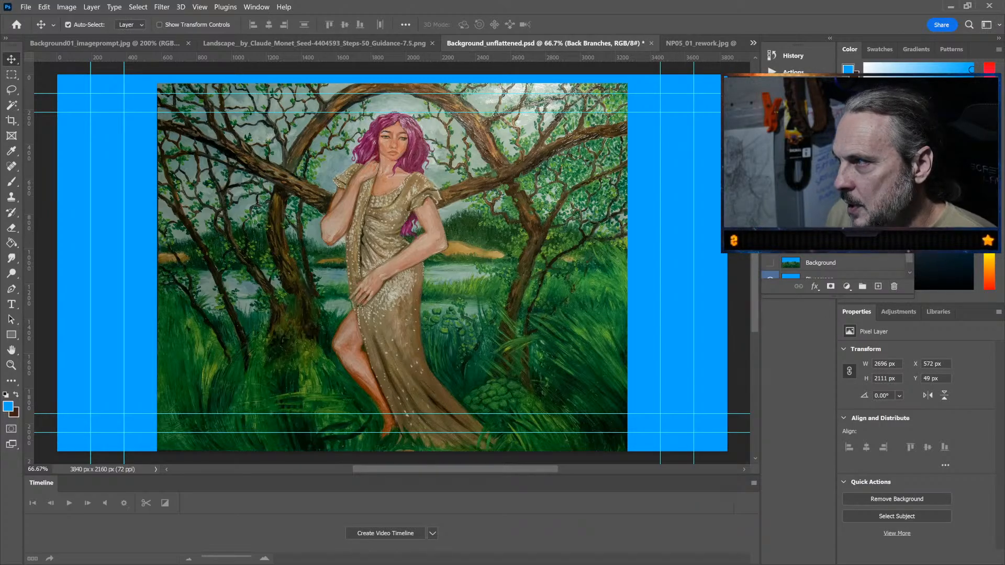
pyautogui.hotkey('ctrl', 'z')
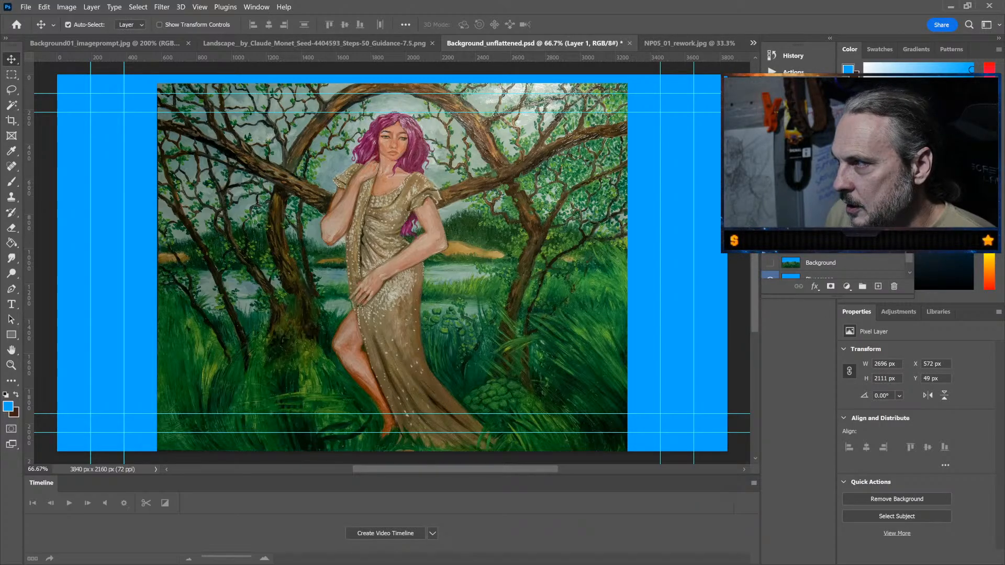
pyautogui.hotkey('ctrl', 'shift', 'z')
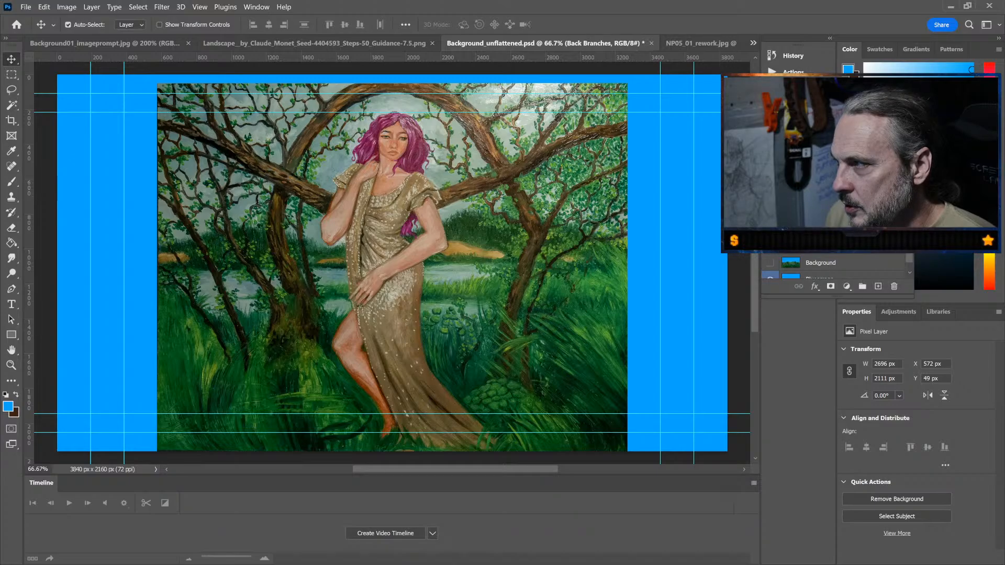
pyautogui.hotkey('ctrl', 'z')
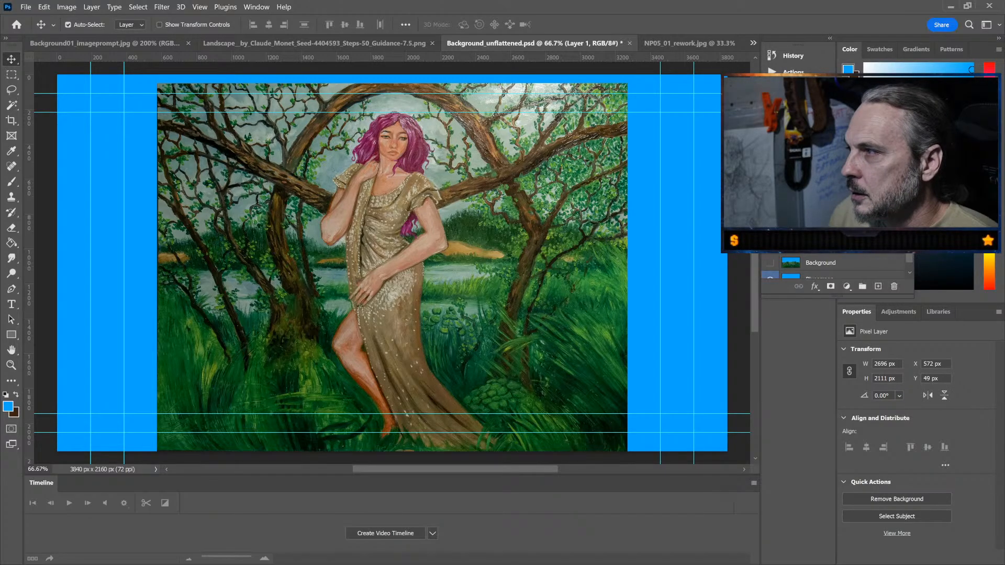
pyautogui.press('Return')
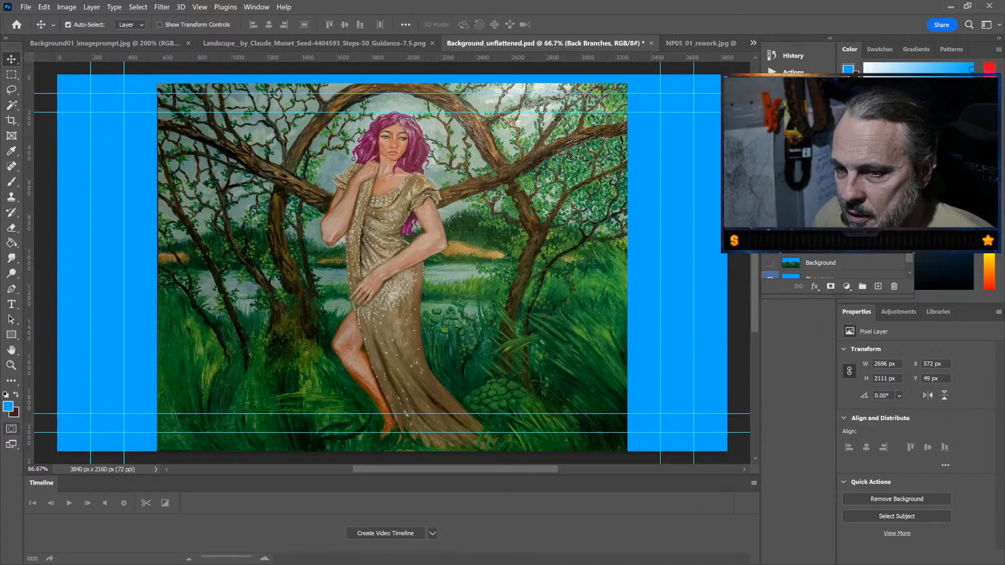
# Step: Start a Quick Mask on Back Branches, set the Brush opacity to 100%, and check the mask with a dab on the right tree's trunk
pyautogui.press('q')
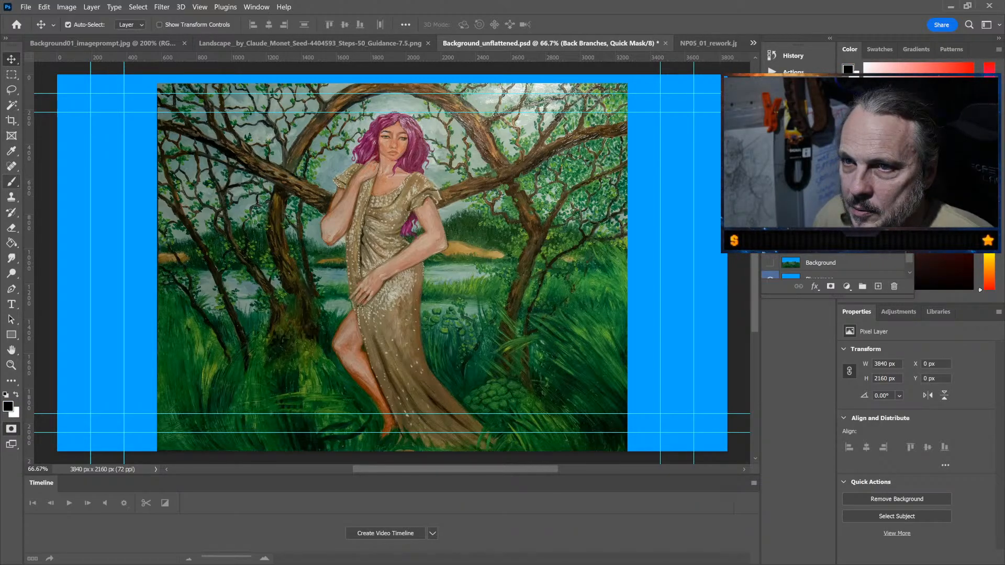
pyautogui.press('b')
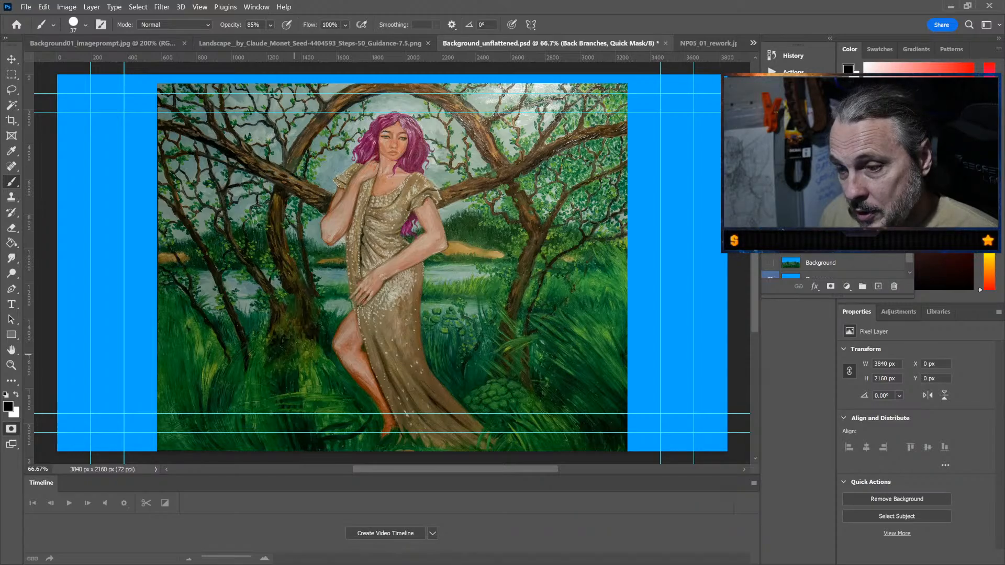
pyautogui.hotkey('ctrl', '+')
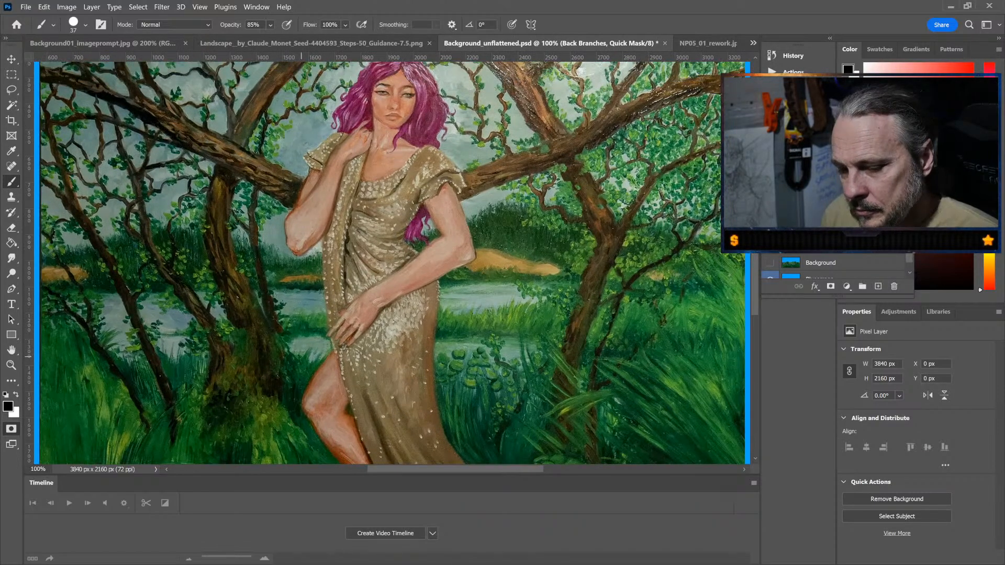
pyautogui.hotkey('ctrl', '-')
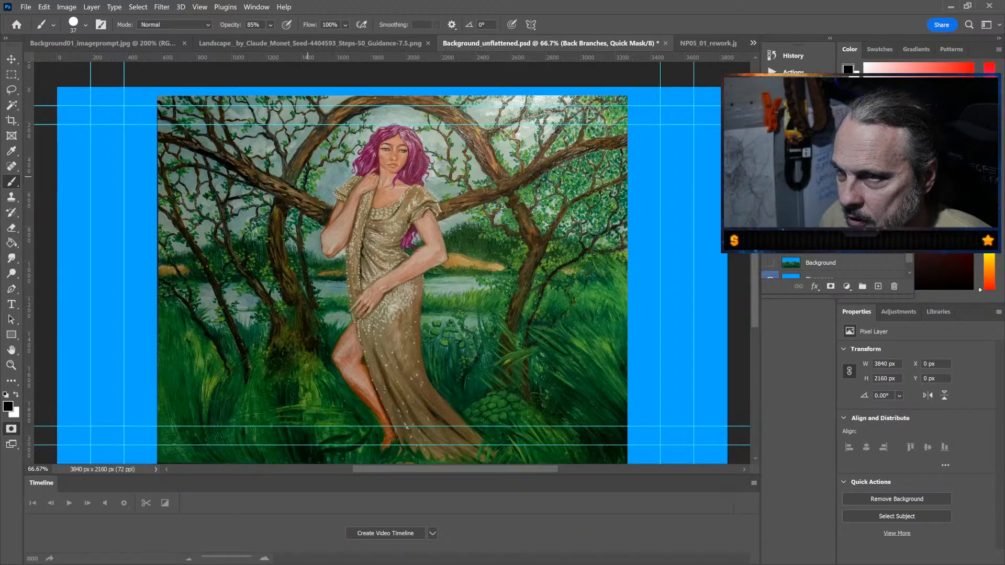
pyautogui.hotkey('ctrl', '+')
pyautogui.hotkey('ctrl', '+')
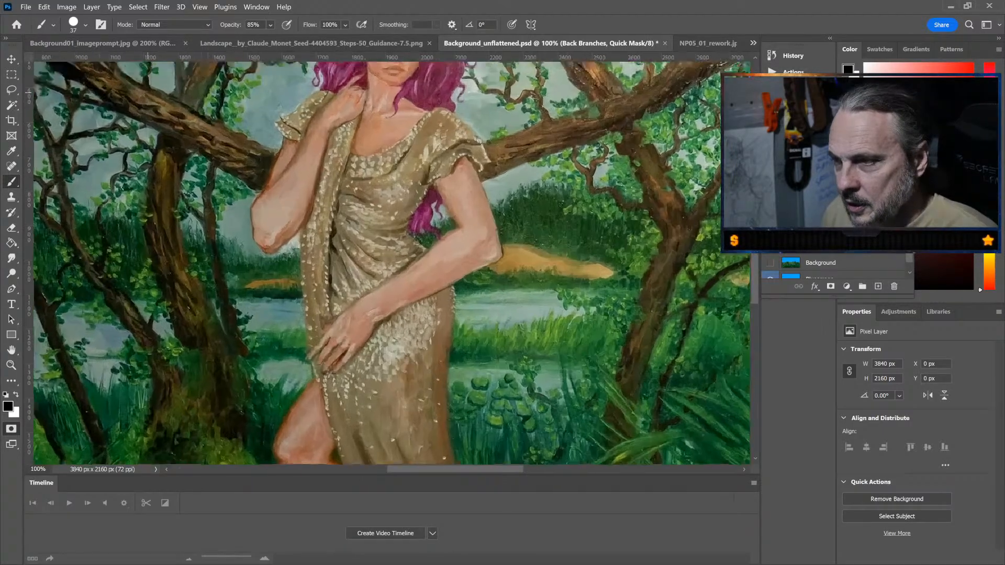
pyautogui.hotkey('ctrl', '-')
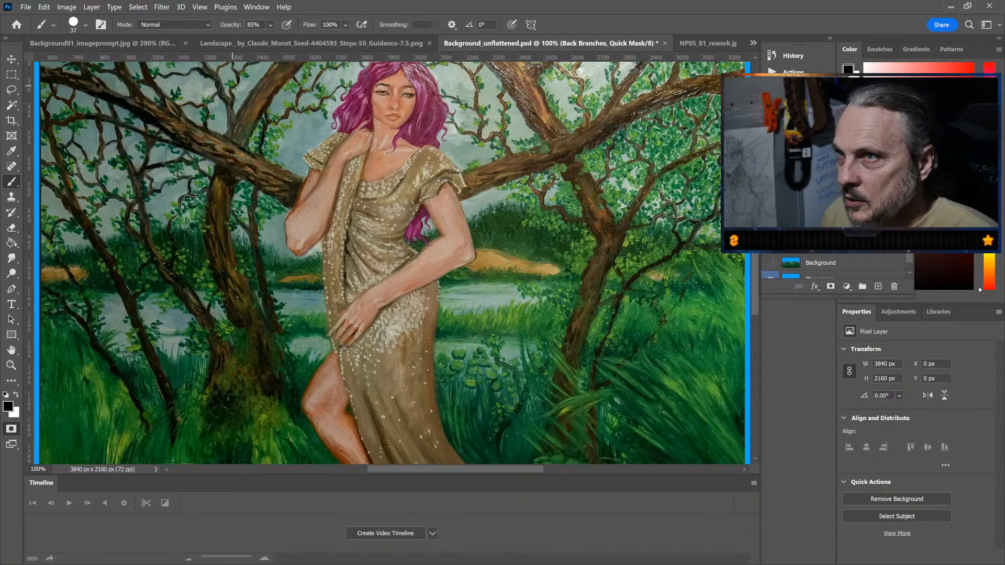
pyautogui.press('0')
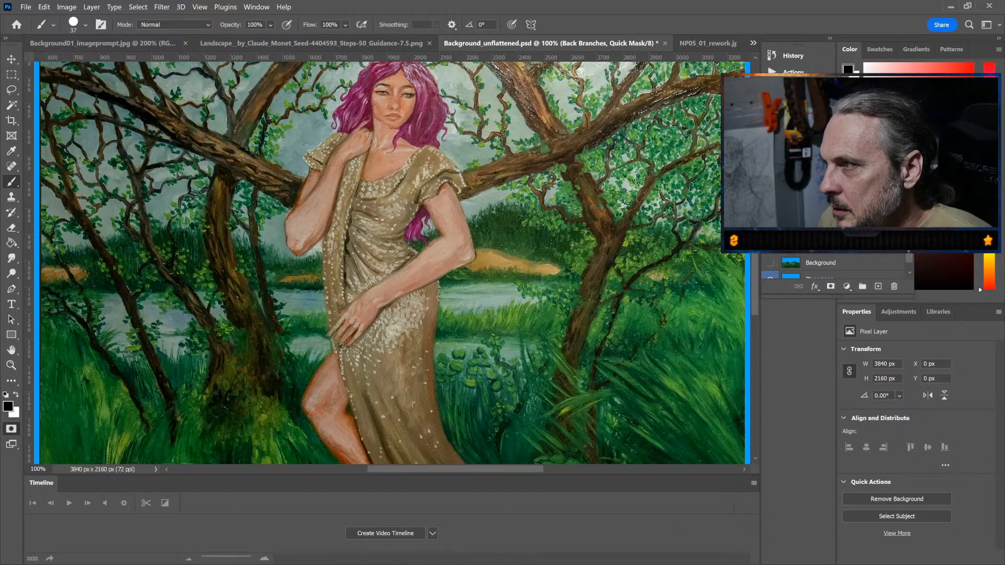
pyautogui.click(607, 223)
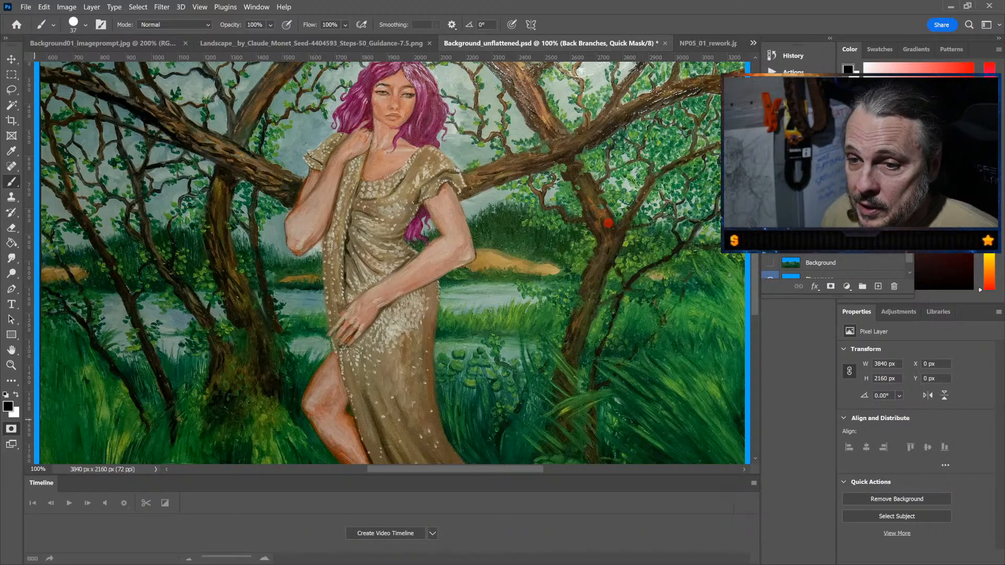
pyautogui.press('q')
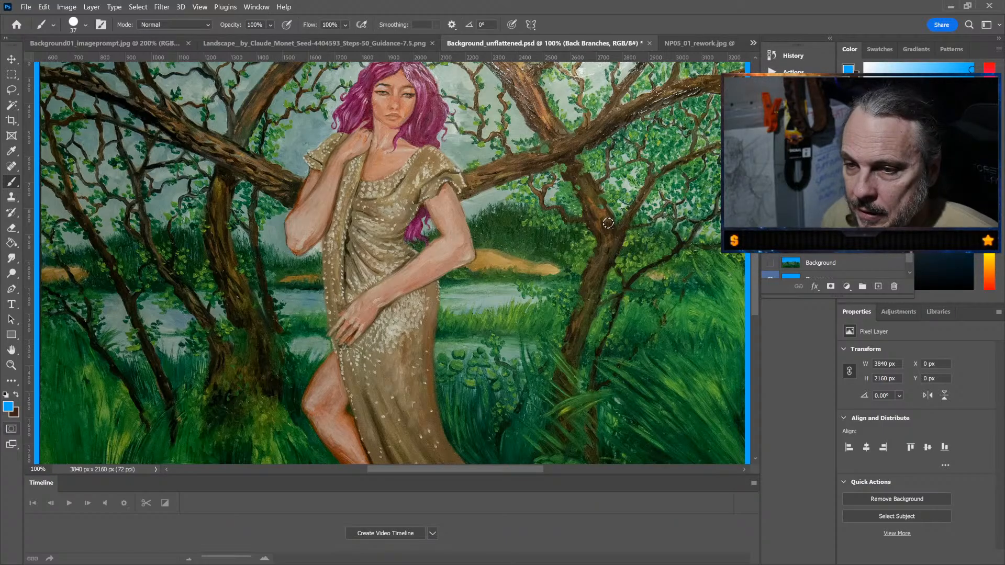
pyautogui.press('q')
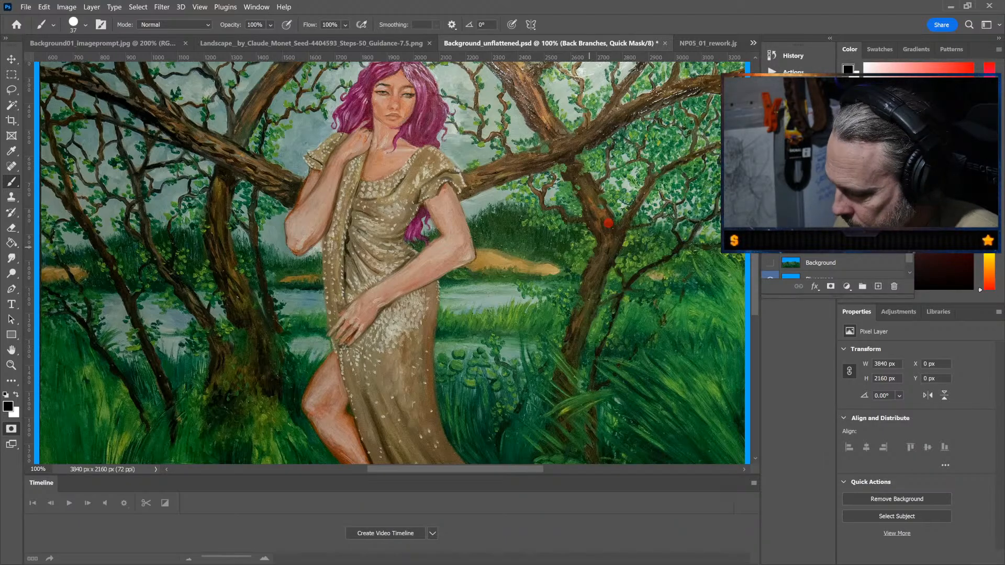
# Step: Paint the Quick Mask over the right tree's trunk, the thinner stem beside it, and their larger branches and leaf clusters
pyautogui.moveTo(608, 223)
pyautogui.mouseDown()
pyautogui.moveTo(608, 146)
pyautogui.moveTo(607, 204)
pyautogui.mouseUp()
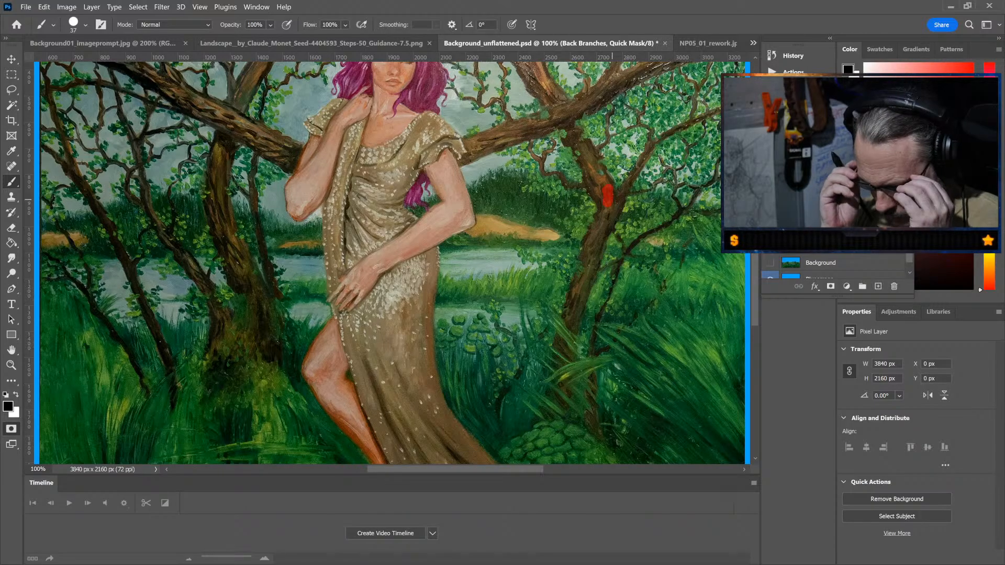
pyautogui.moveTo(607, 194)
pyautogui.mouseDown()
pyautogui.moveTo(570, 301)
pyautogui.moveTo(557, 393)
pyautogui.moveTo(577, 291)
pyautogui.moveTo(607, 215)
pyautogui.mouseUp()
pyautogui.moveTo(568, 362)
pyautogui.mouseDown()
pyautogui.moveTo(619, 195)
pyautogui.moveTo(564, 126)
pyautogui.moveTo(592, 199)
pyautogui.moveTo(591, 152)
pyautogui.moveTo(537, 93)
pyautogui.moveTo(548, 76)
pyautogui.mouseUp()
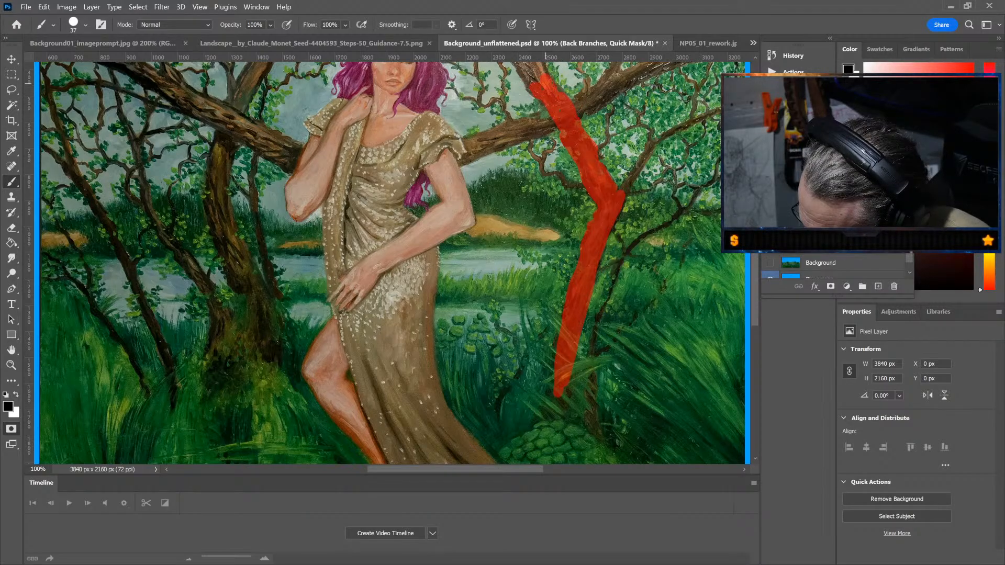
pyautogui.moveTo(620, 202)
pyautogui.mouseDown()
pyautogui.moveTo(652, 147)
pyautogui.moveTo(718, 115)
pyautogui.mouseUp()
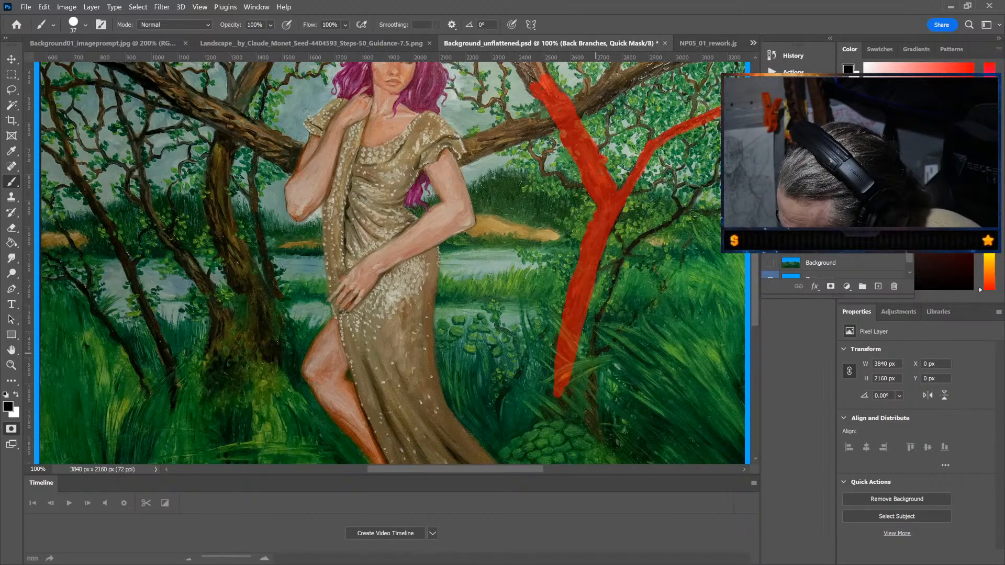
pyautogui.moveTo(599, 325)
pyautogui.mouseDown()
pyautogui.moveTo(591, 432)
pyautogui.moveTo(605, 304)
pyautogui.moveTo(630, 247)
pyautogui.moveTo(683, 205)
pyautogui.moveTo(679, 181)
pyautogui.moveTo(702, 188)
pyautogui.moveTo(720, 173)
pyautogui.mouseUp()
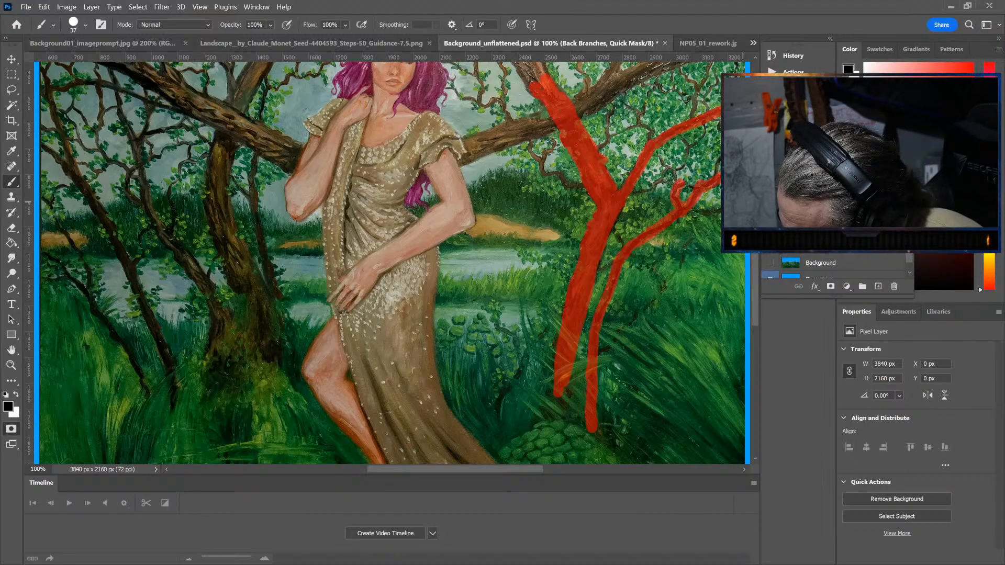
pyautogui.moveTo(696, 212); pyautogui.dragTo(730, 209)
pyautogui.moveTo(613, 243)
pyautogui.mouseDown()
pyautogui.moveTo(621, 225)
pyautogui.moveTo(645, 217)
pyautogui.moveTo(640, 199)
pyautogui.mouseUp()
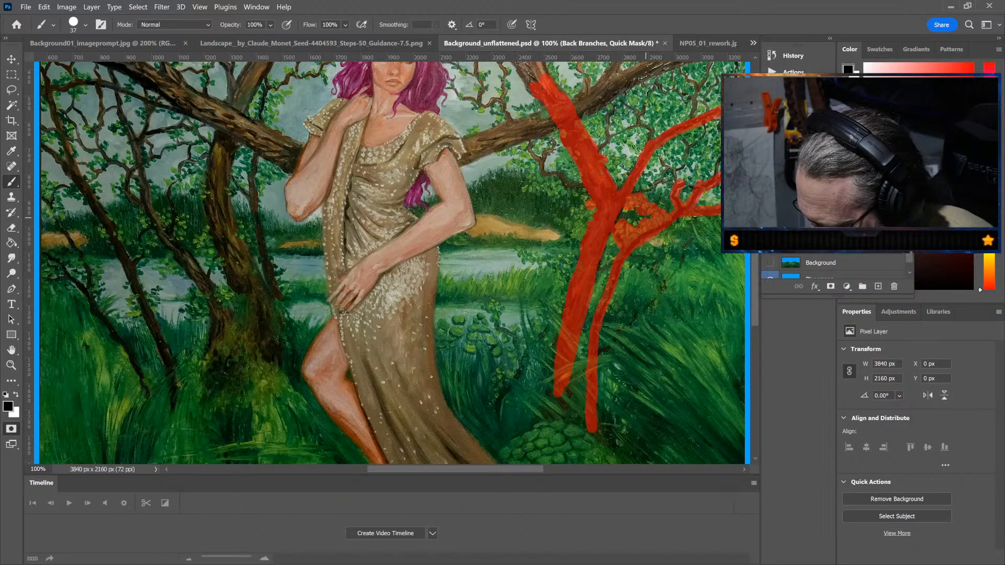
# Step: Mask the large arching branch above the woman's head from the left trunk to the right tree, including the small patch beside the right junction
pyautogui.scroll(5, 390, 262)
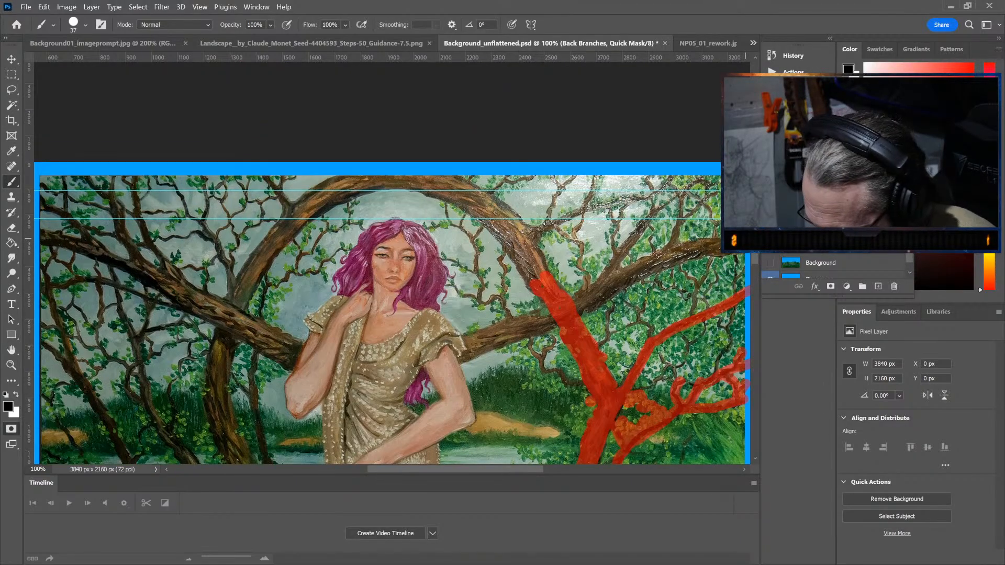
pyautogui.moveTo(243, 285)
pyautogui.mouseDown()
pyautogui.moveTo(214, 414)
pyautogui.moveTo(227, 398)
pyautogui.mouseUp()
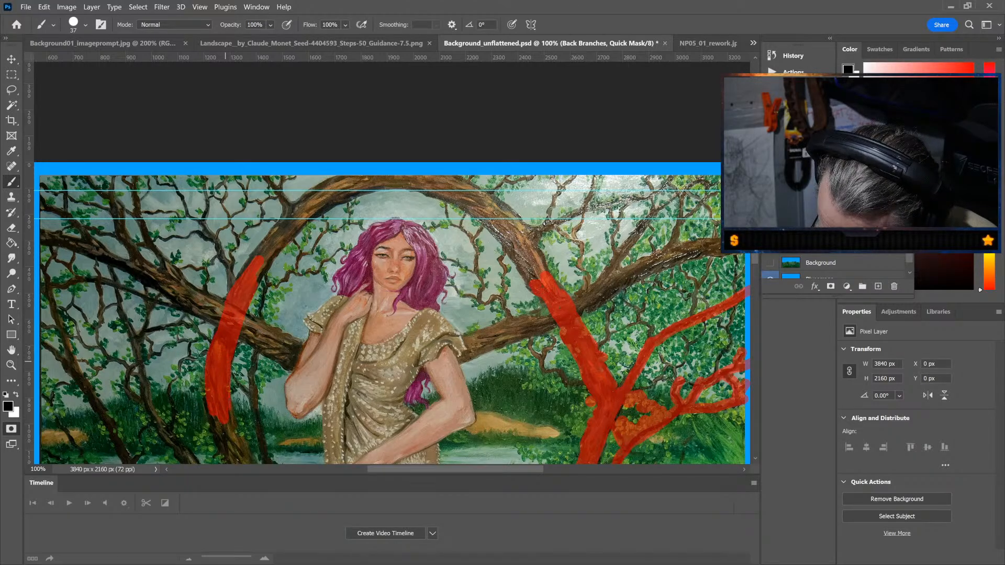
pyautogui.moveTo(240, 280)
pyautogui.mouseDown()
pyautogui.moveTo(286, 218)
pyautogui.moveTo(299, 220)
pyautogui.moveTo(331, 184)
pyautogui.moveTo(373, 175)
pyautogui.moveTo(335, 174)
pyautogui.moveTo(425, 181)
pyautogui.moveTo(373, 192)
pyautogui.moveTo(472, 194)
pyautogui.moveTo(515, 244)
pyautogui.mouseUp()
pyautogui.moveTo(490, 200)
pyautogui.mouseDown()
pyautogui.moveTo(545, 264)
pyautogui.moveTo(492, 234)
pyautogui.moveTo(541, 273)
pyautogui.mouseUp()
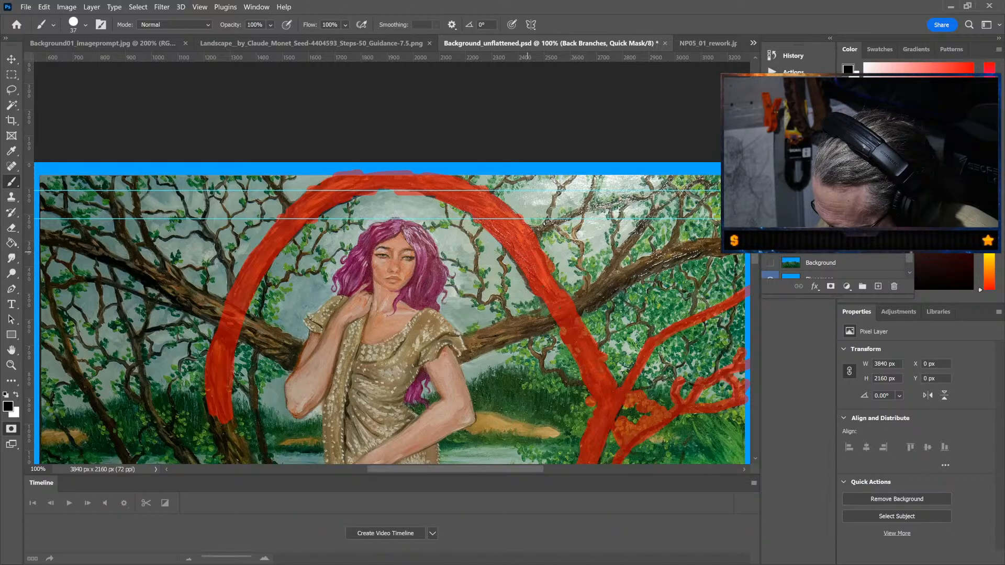
pyautogui.moveTo(216, 417); pyautogui.dragTo(233, 439)
pyautogui.click(559, 282)
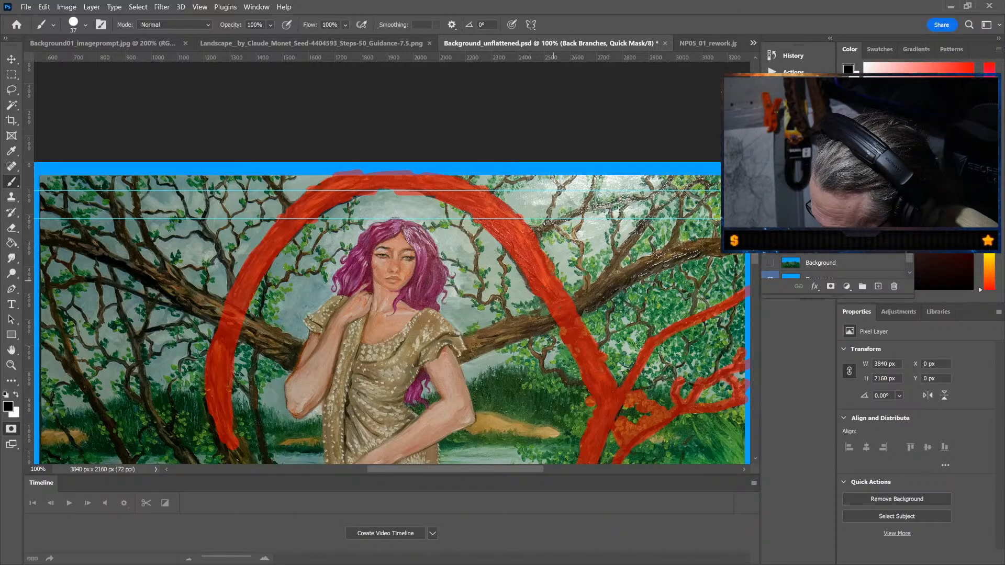
pyautogui.click(558, 275)
pyautogui.click(565, 285)
pyautogui.moveTo(573, 283); pyautogui.dragTo(574, 290)
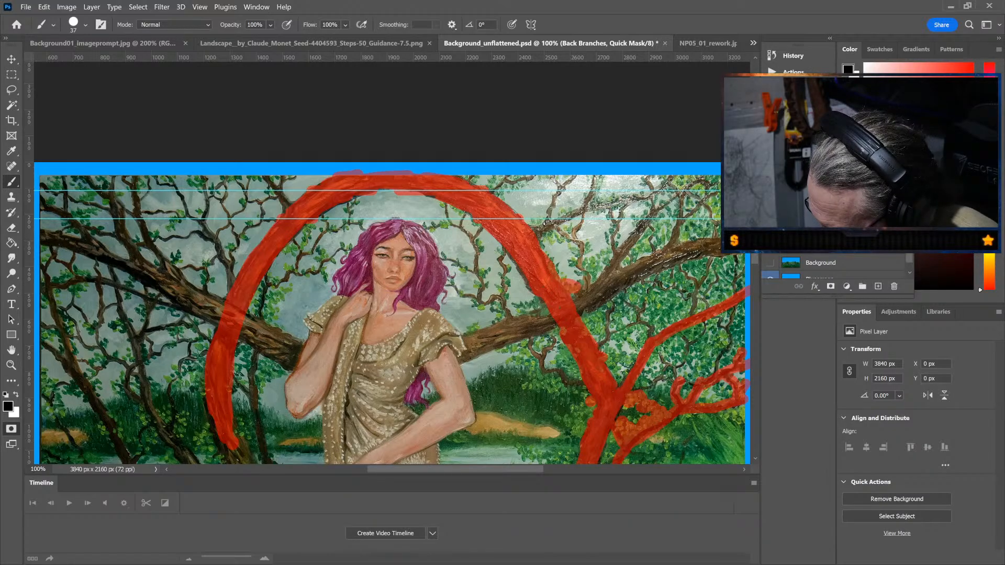
# Step: Extend the mask down the left tree's trunk to its base and over the two slender trunks to its left
pyautogui.scroll(-5, 393, 314)
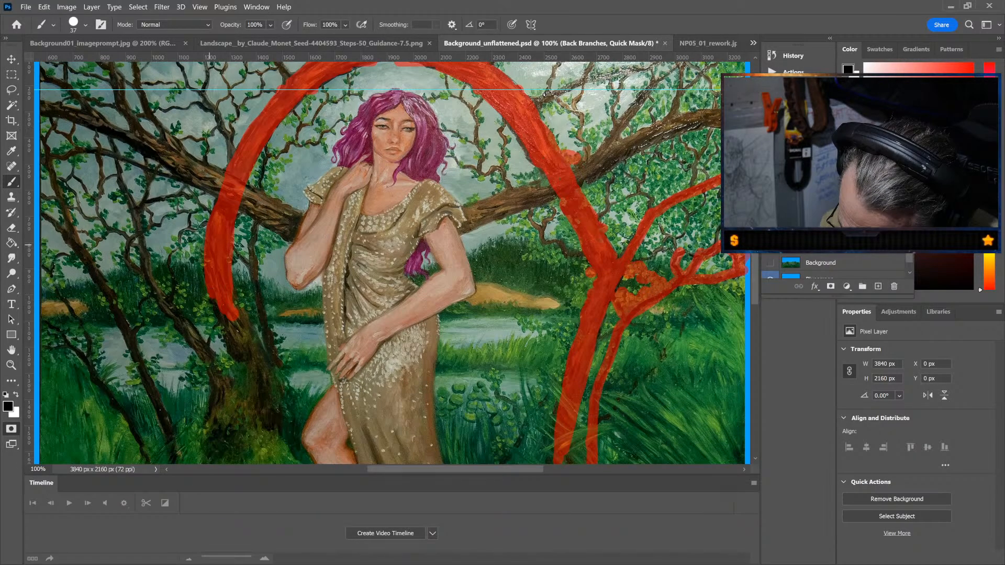
pyautogui.moveTo(224, 309)
pyautogui.mouseDown()
pyautogui.moveTo(262, 377)
pyautogui.moveTo(231, 345)
pyautogui.moveTo(270, 422)
pyautogui.moveTo(267, 408)
pyautogui.moveTo(249, 413)
pyautogui.moveTo(280, 418)
pyautogui.mouseUp()
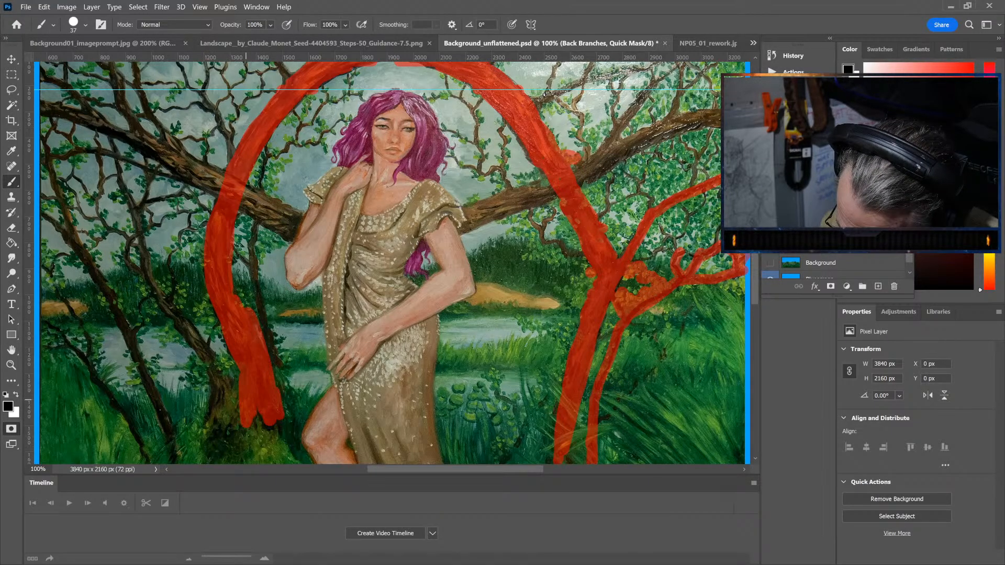
pyautogui.moveTo(238, 290)
pyautogui.mouseDown()
pyautogui.moveTo(260, 418)
pyautogui.moveTo(222, 397)
pyautogui.moveTo(216, 418)
pyautogui.moveTo(223, 393)
pyautogui.moveTo(159, 298)
pyautogui.moveTo(136, 228)
pyautogui.mouseUp()
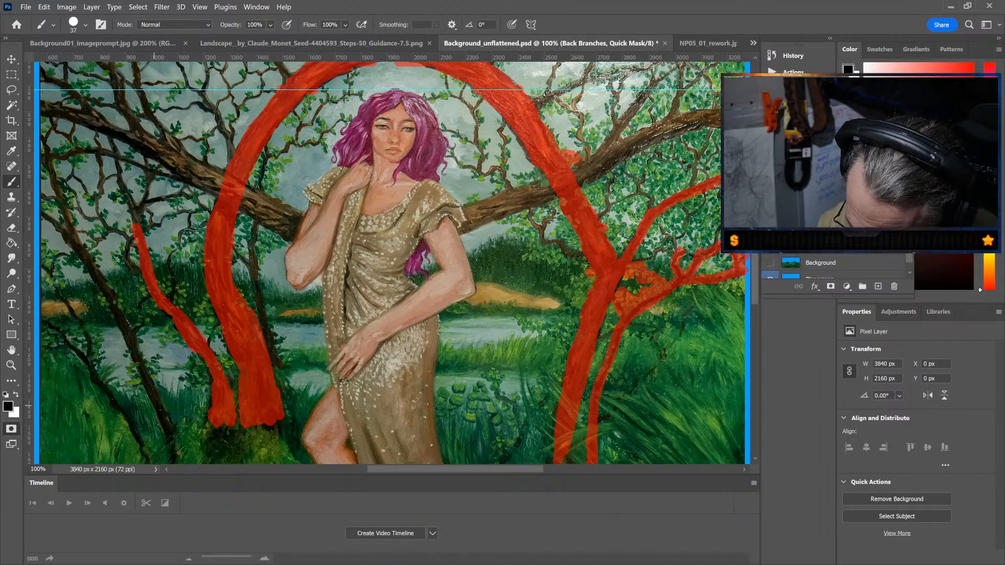
pyautogui.moveTo(169, 444)
pyautogui.mouseDown()
pyautogui.moveTo(129, 338)
pyautogui.moveTo(64, 233)
pyautogui.mouseUp()
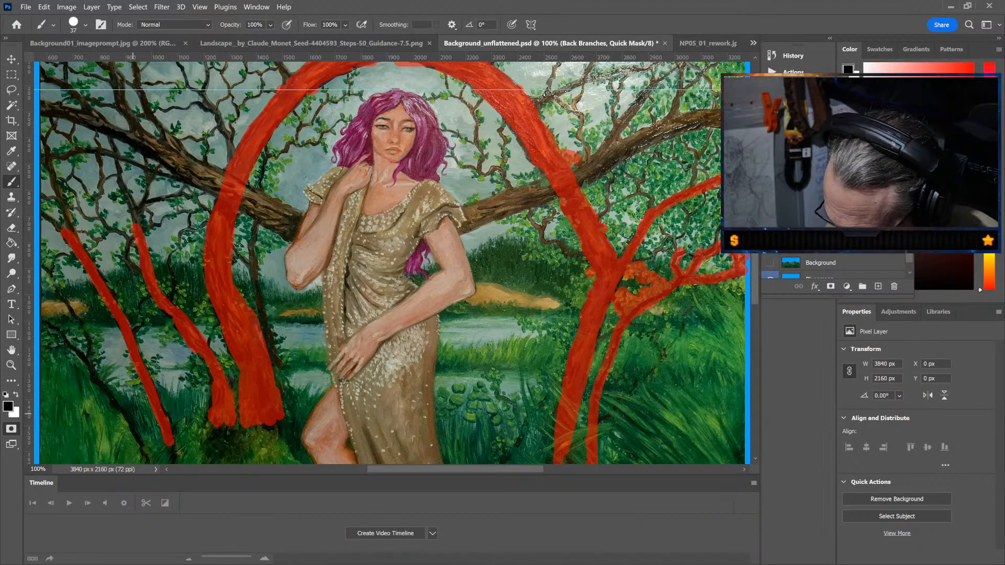
# Step: Reduce the brush size to 15 and mask the thin twigs and upper branches of the right tree
pyautogui.press('[')
pyautogui.press('[')
pyautogui.press('[')
pyautogui.press('[')
pyautogui.press('[')
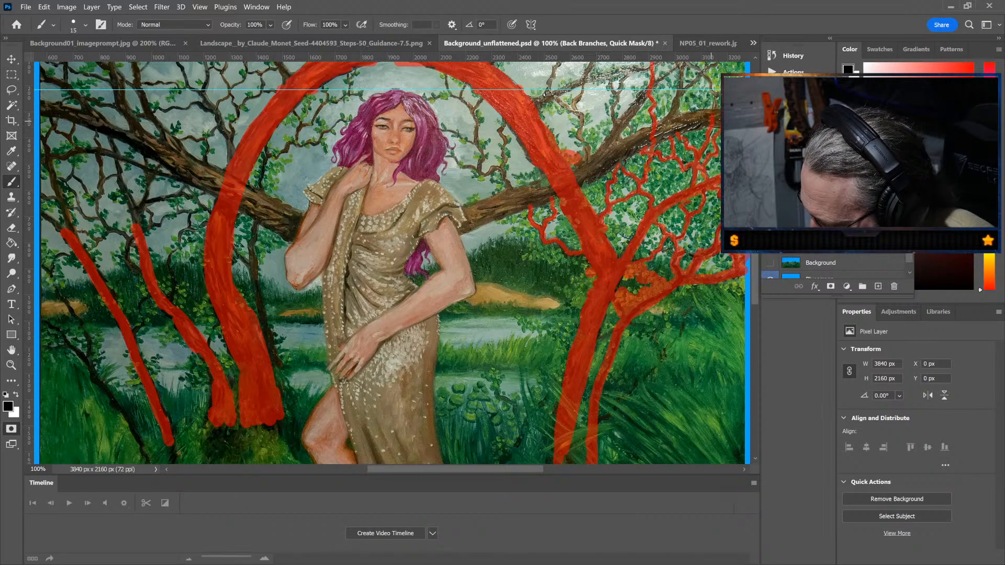
pyautogui.moveTo(715, 107)
pyautogui.mouseDown()
pyautogui.moveTo(710, 77)
pyautogui.moveTo(688, 62)
pyautogui.mouseUp()
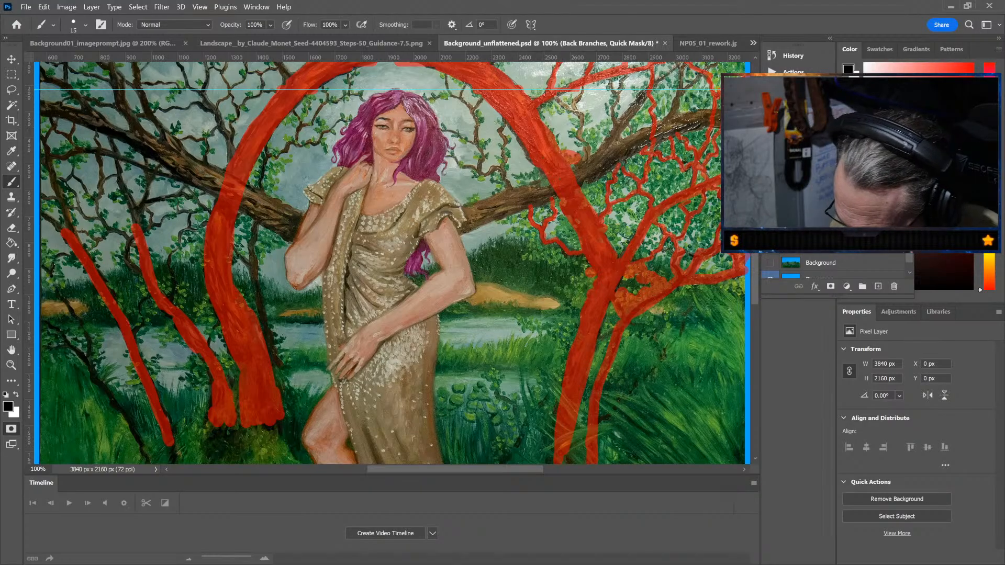
# Step: Mask the thin stem beside the left trunk, the twigs inside the arch, and the upper twigs of the slender left trunk
pyautogui.moveTo(267, 149)
pyautogui.mouseDown()
pyautogui.moveTo(253, 274)
pyautogui.moveTo(235, 246)
pyautogui.moveTo(253, 269)
pyautogui.moveTo(279, 369)
pyautogui.moveTo(277, 338)
pyautogui.mouseUp()
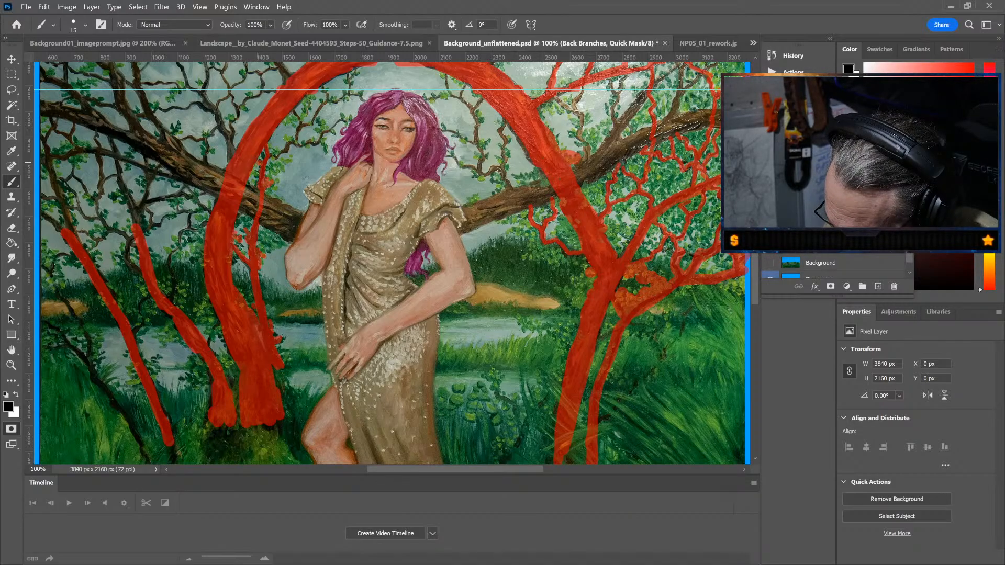
pyautogui.moveTo(270, 179); pyautogui.dragTo(282, 159)
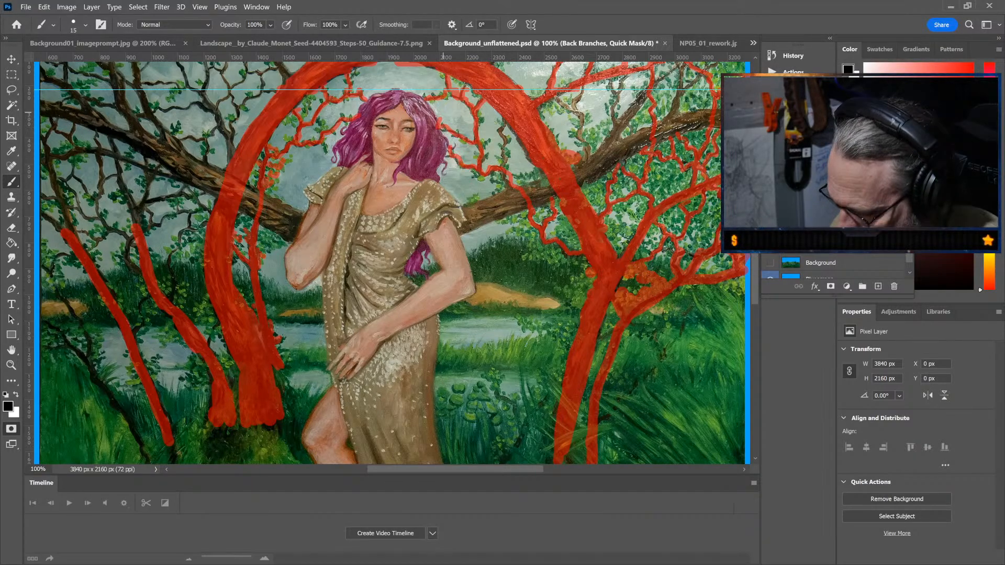
pyautogui.moveTo(135, 217)
pyautogui.mouseDown()
pyautogui.moveTo(106, 134)
pyautogui.moveTo(148, 181)
pyautogui.moveTo(145, 148)
pyautogui.moveTo(161, 158)
pyautogui.moveTo(181, 195)
pyautogui.mouseUp()
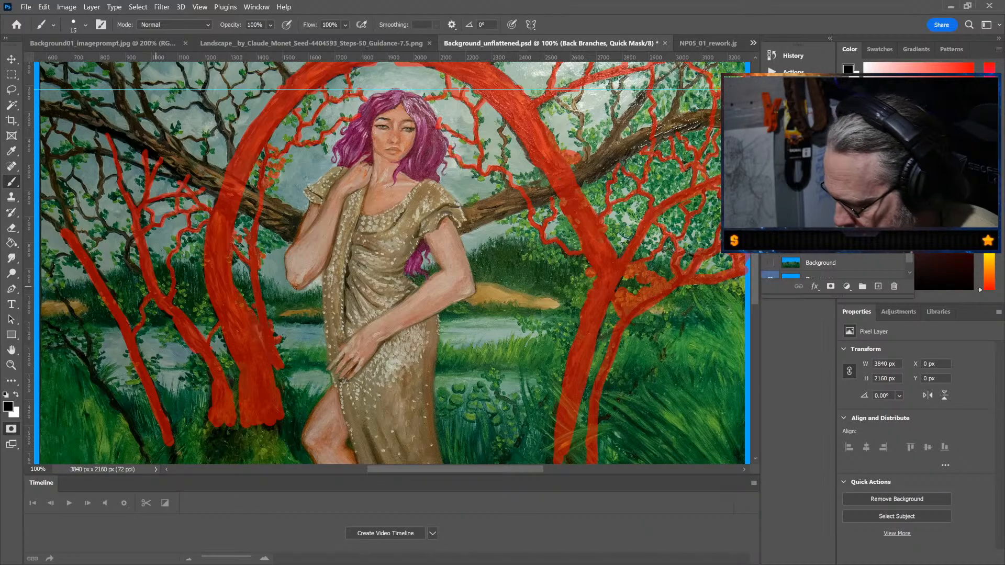
# Step: Mask the thin branching stem at the painting's far left and the tangled twigs along its left and upper edges
pyautogui.hscroll(-5, 393, 262)
pyautogui.hscroll(-2, 733, 240)
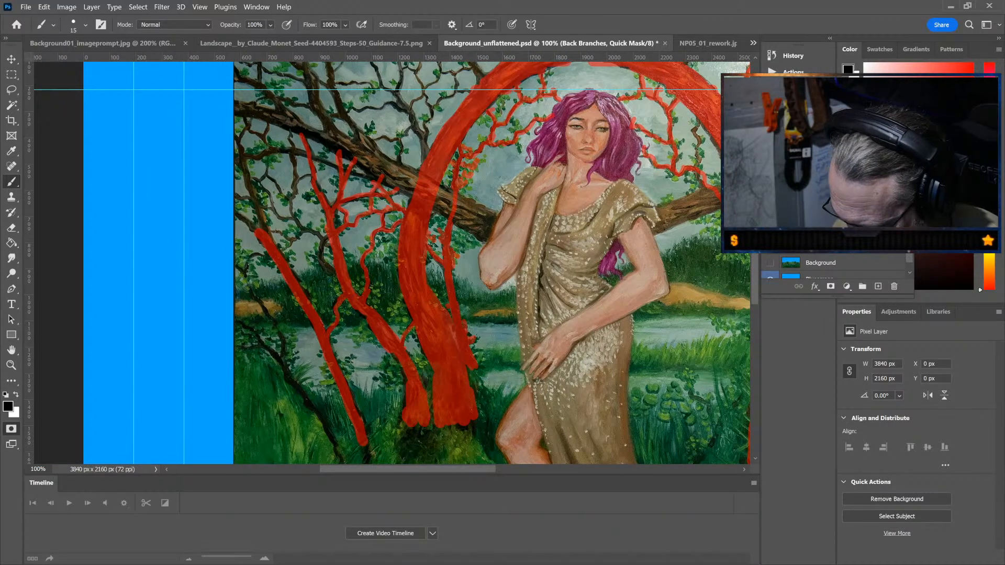
pyautogui.moveTo(268, 316)
pyautogui.mouseDown()
pyautogui.moveTo(281, 357)
pyautogui.moveTo(229, 315)
pyautogui.moveTo(234, 346)
pyautogui.moveTo(282, 363)
pyautogui.moveTo(336, 446)
pyautogui.mouseUp()
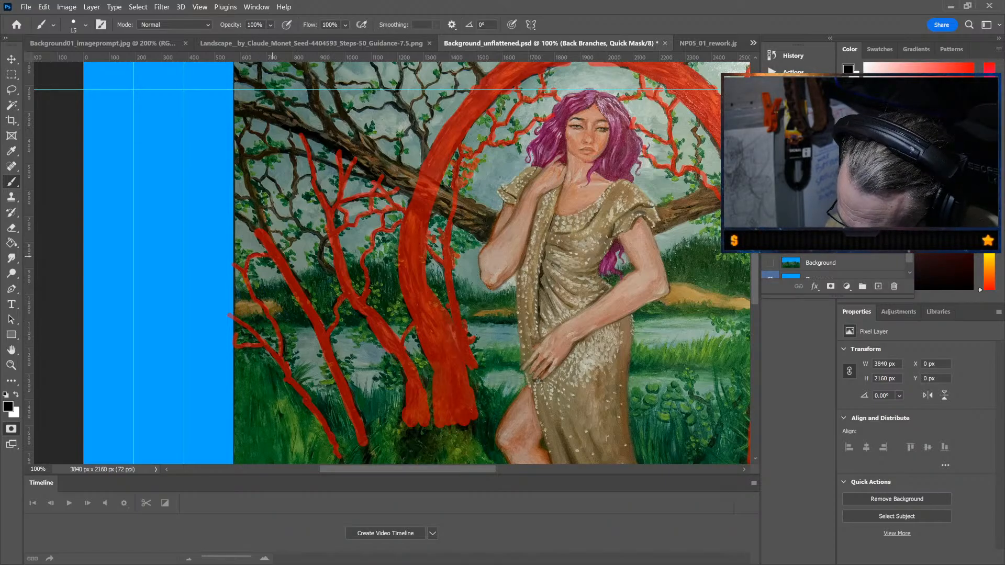
pyautogui.moveTo(244, 221)
pyautogui.mouseDown()
pyautogui.moveTo(258, 200)
pyautogui.moveTo(233, 189)
pyautogui.moveTo(244, 155)
pyautogui.mouseUp()
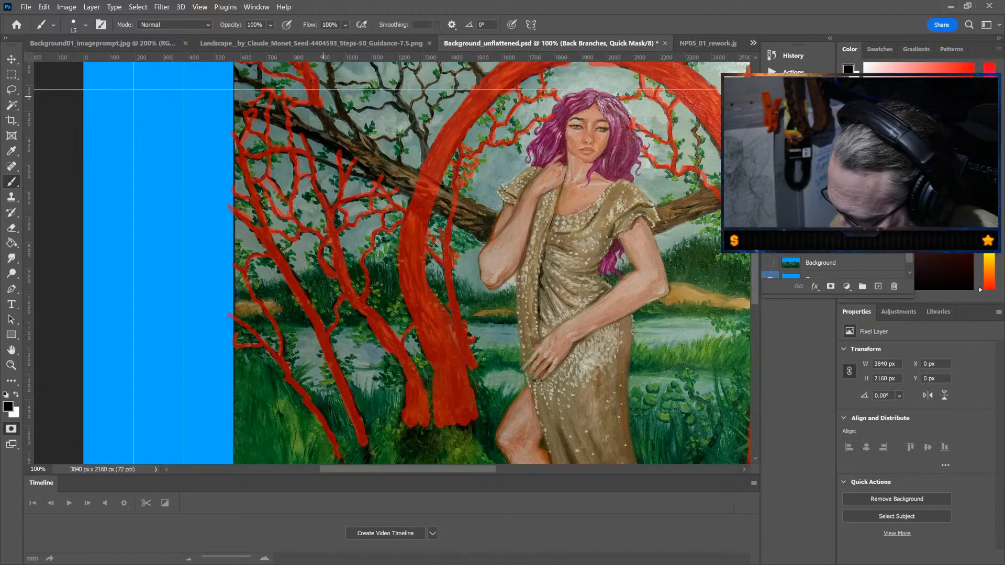
pyautogui.scroll(2, 323, 96)
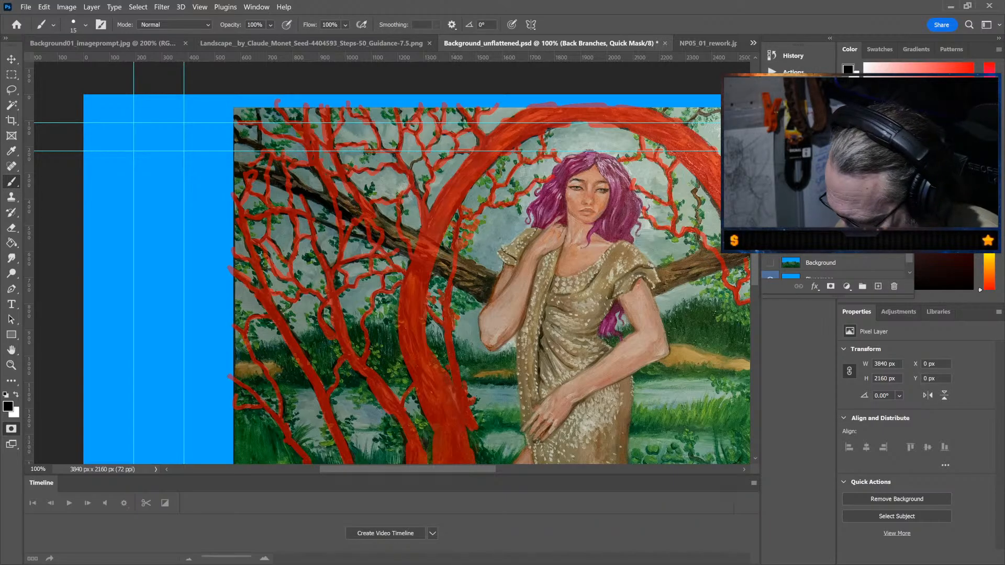
# Step: Mask the twigs along the painting's upper right edge and the thin drooping branch of the right tree down to its stem
pyautogui.hscroll(10, 468, 108)
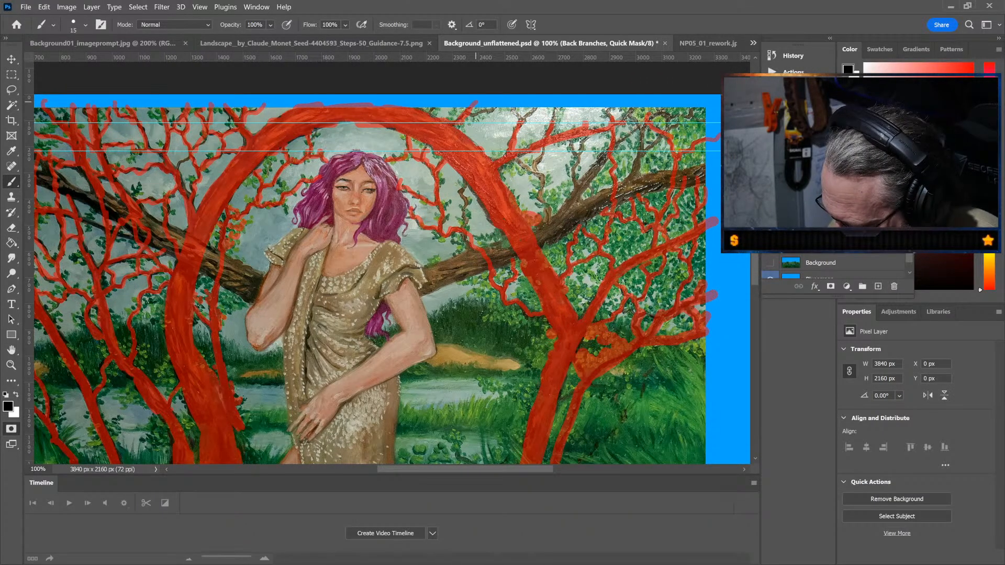
pyautogui.moveTo(474, 113); pyautogui.dragTo(498, 107)
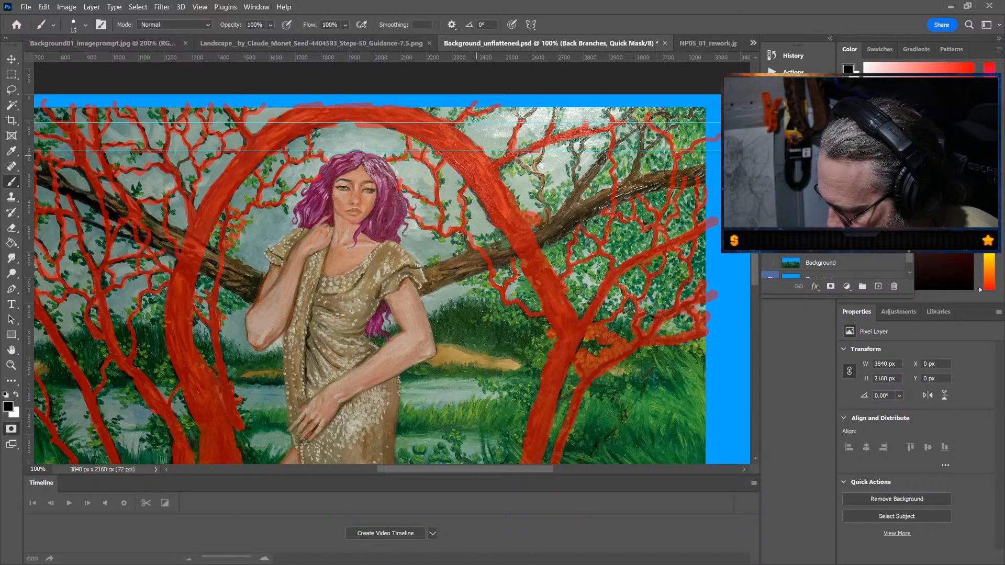
pyautogui.moveTo(689, 115); pyautogui.dragTo(674, 119)
pyautogui.moveTo(664, 115)
pyautogui.mouseDown()
pyautogui.moveTo(653, 119)
pyautogui.moveTo(652, 96)
pyautogui.mouseUp()
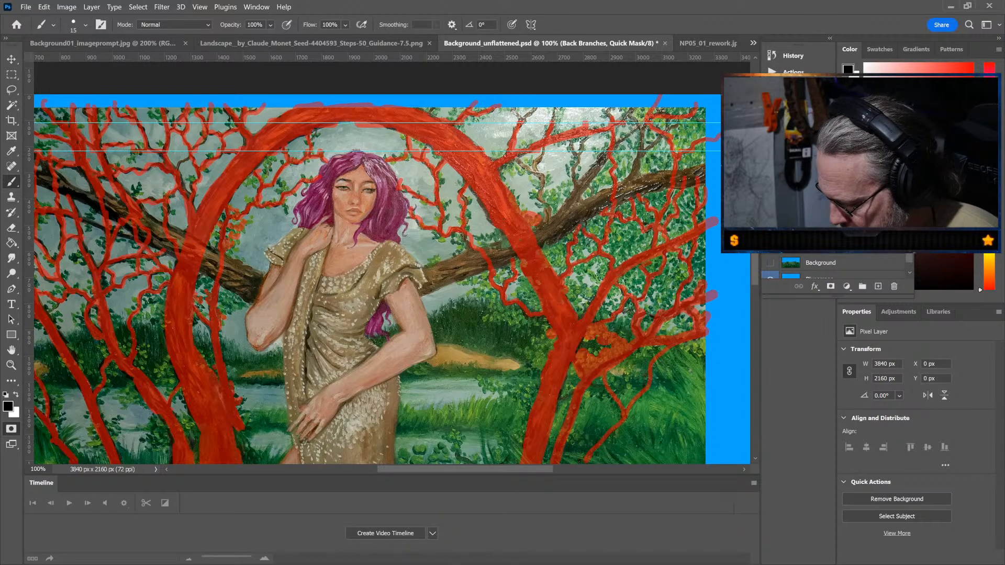
pyautogui.scroll(-4, 616, 397)
pyautogui.scroll(1, 575, 360)
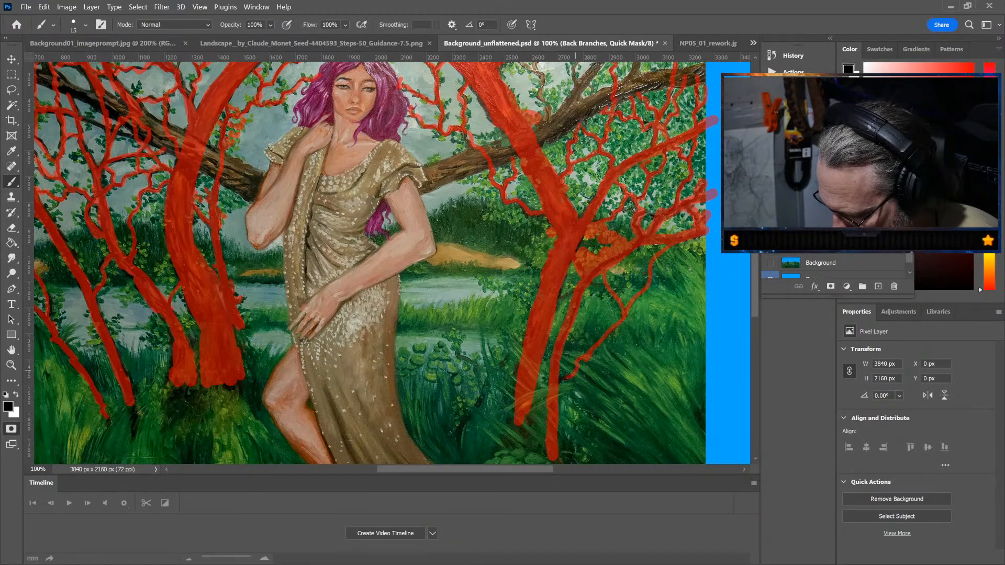
# Step: Mask the leaf clusters among the right tree's twigs and around the slender left trunks and branches
pyautogui.hotkey('ctrl', '-')
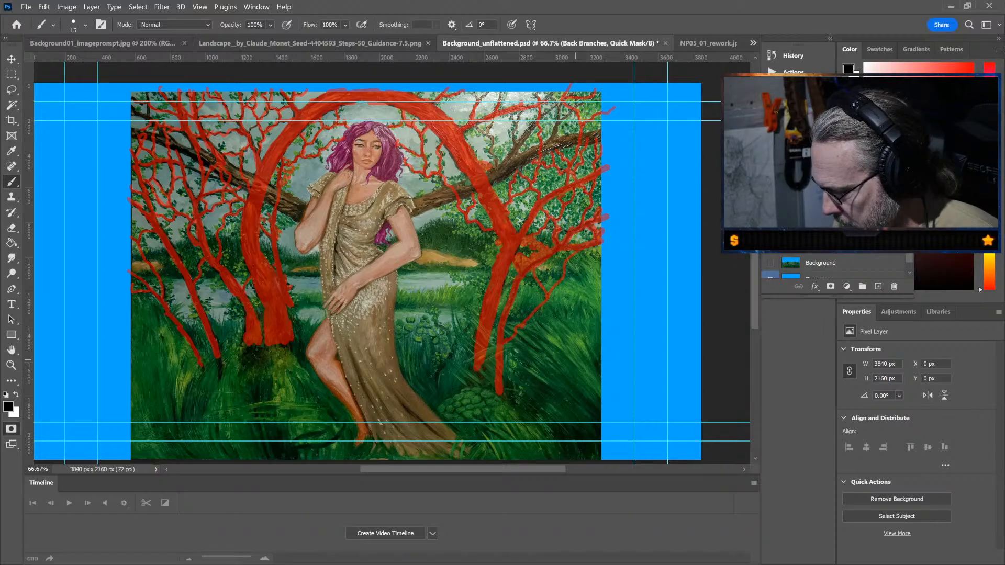
pyautogui.hotkey('ctrl', '+')
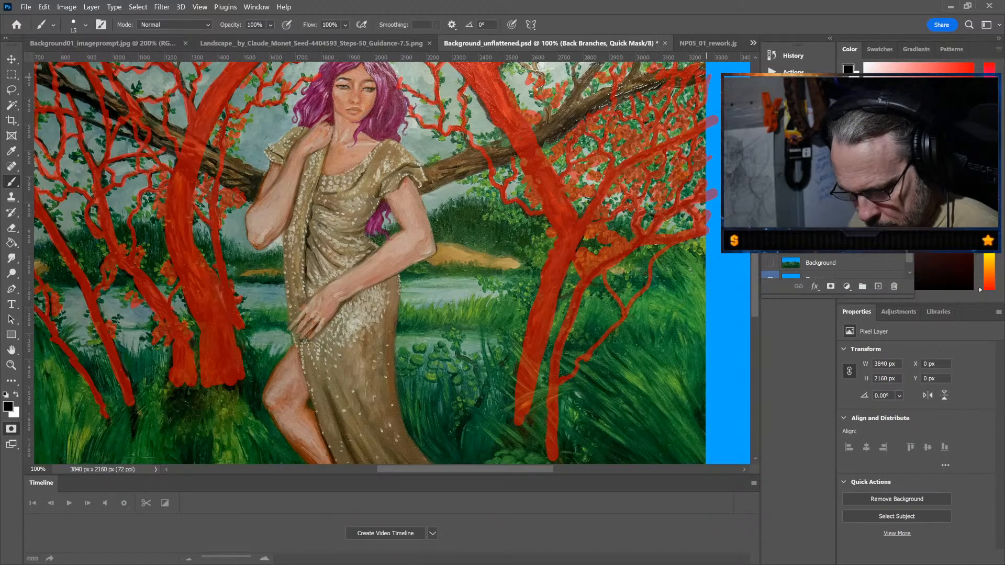
pyautogui.hotkey('ctrl', '-')
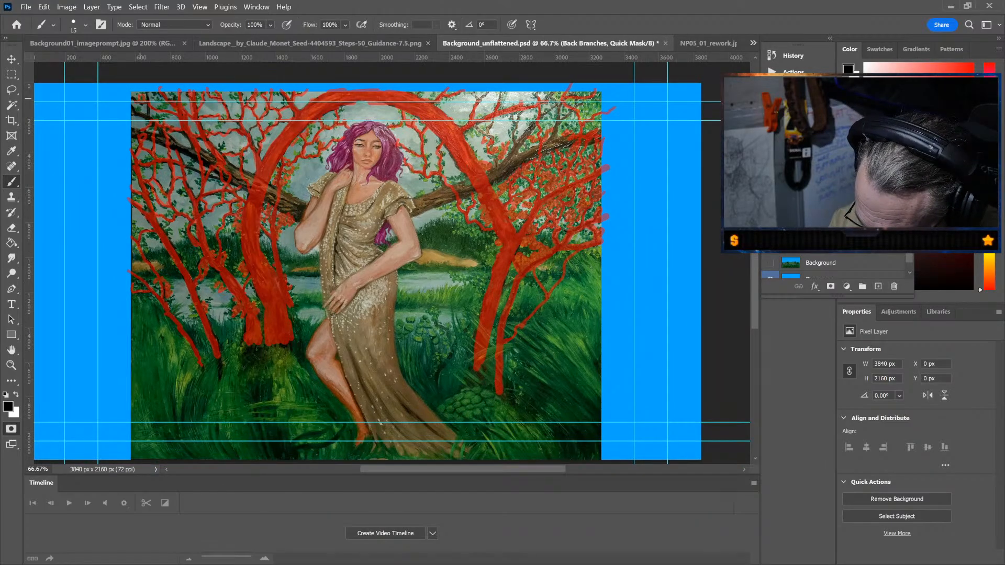
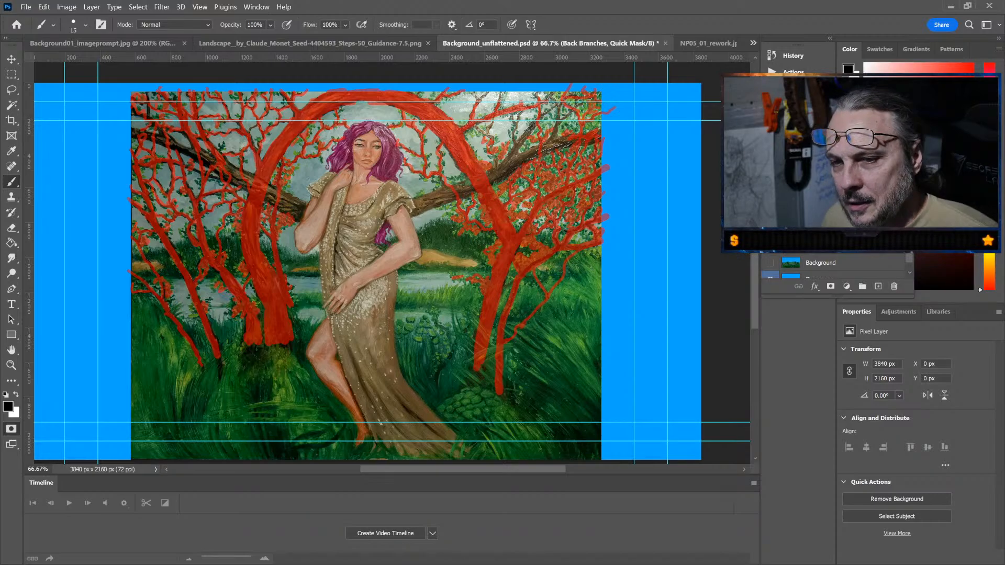
# Step: Convert the Quick Mask to a selection, isolate the masked branches on their own layer, and hide the remaining artwork around them
pyautogui.press('q')
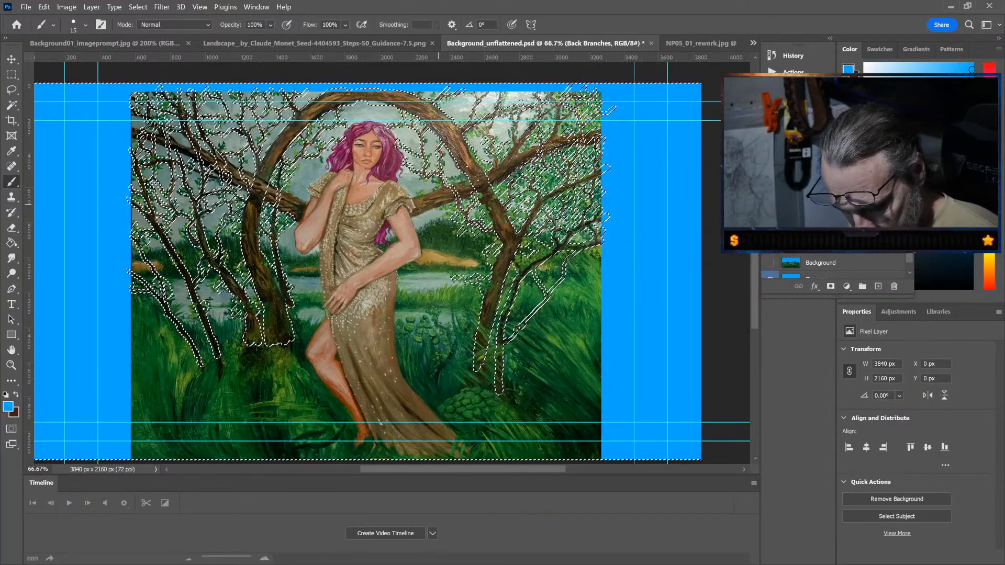
pyautogui.press('Delete')
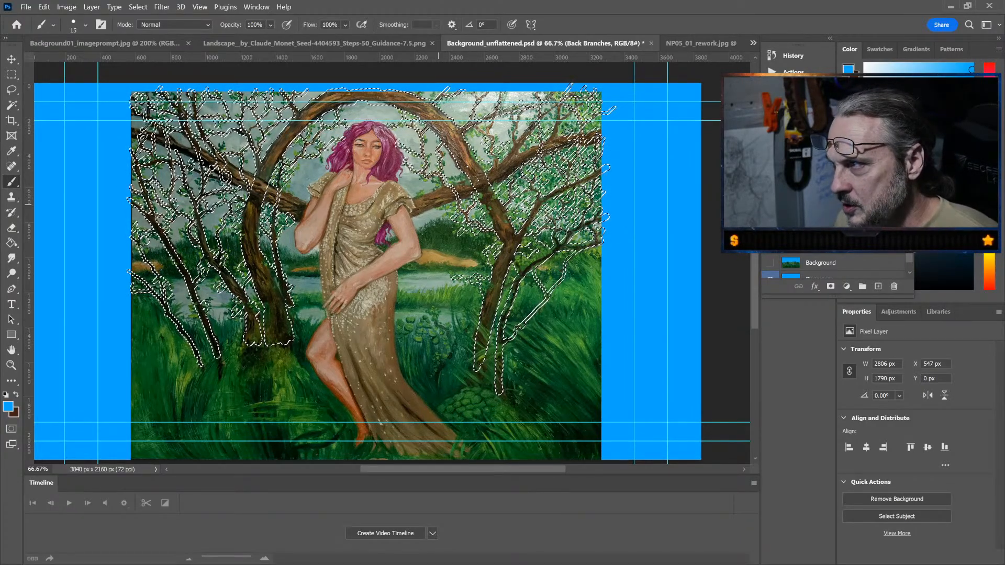
pyautogui.hotkey('ctrl', 'j')
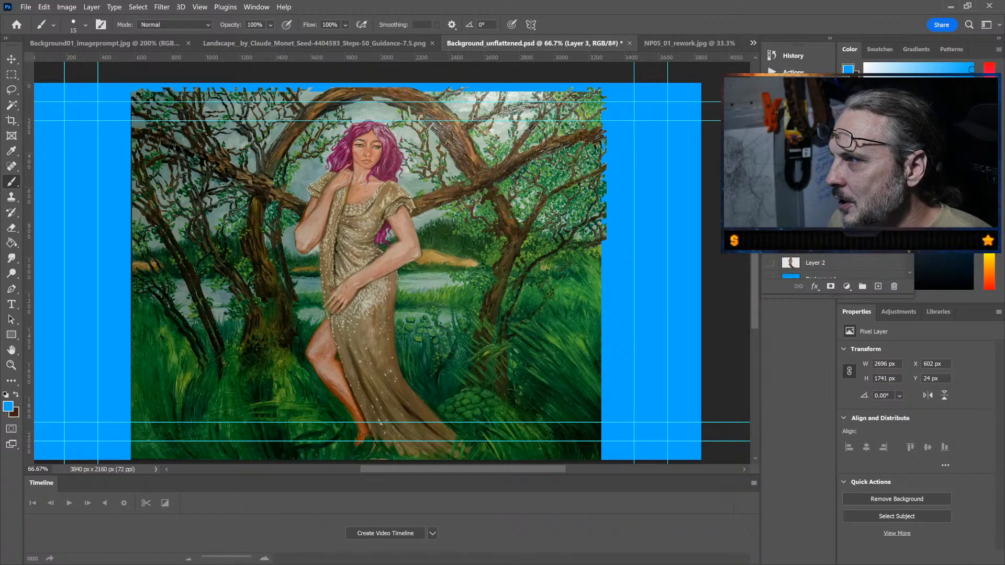
pyautogui.hotkey('alt', '[')
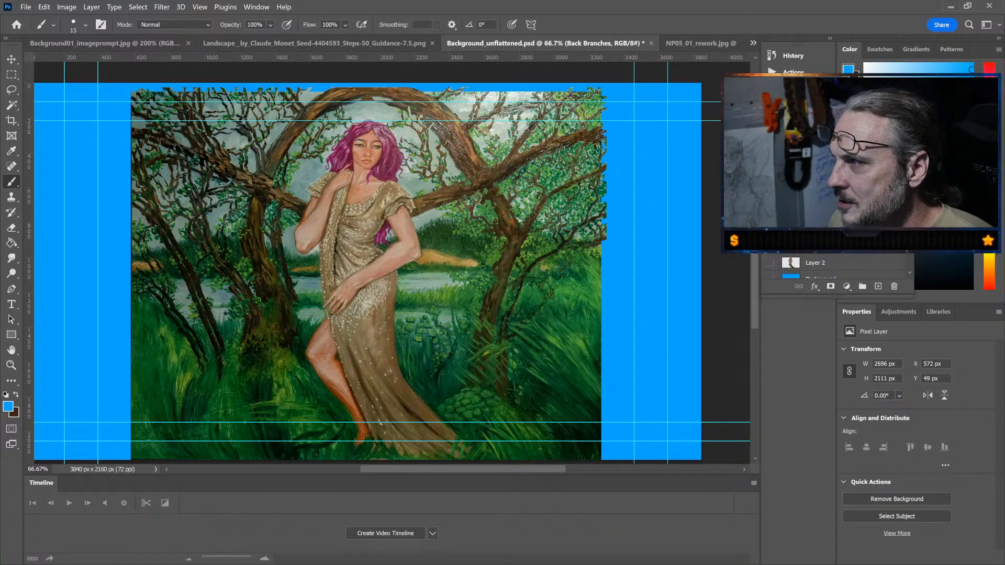
pyautogui.hotkey('ctrl', ',')
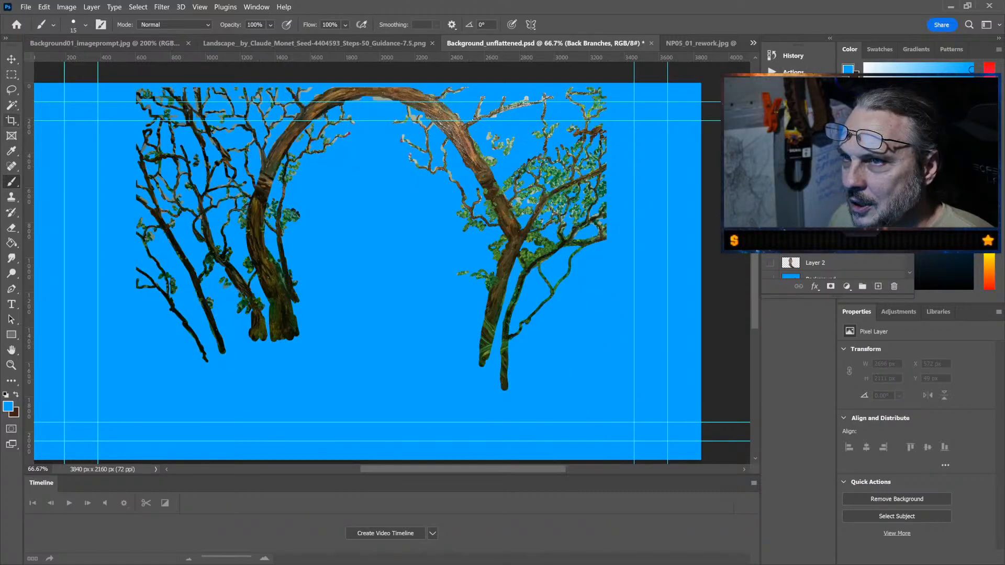
# Step: Move the isolated branches to about X 505 px, Y 80 px and show the Background, foreground grass and Layer 2 figure
pyautogui.press('v')
pyautogui.moveTo(372, 87); pyautogui.dragTo(376, 107)
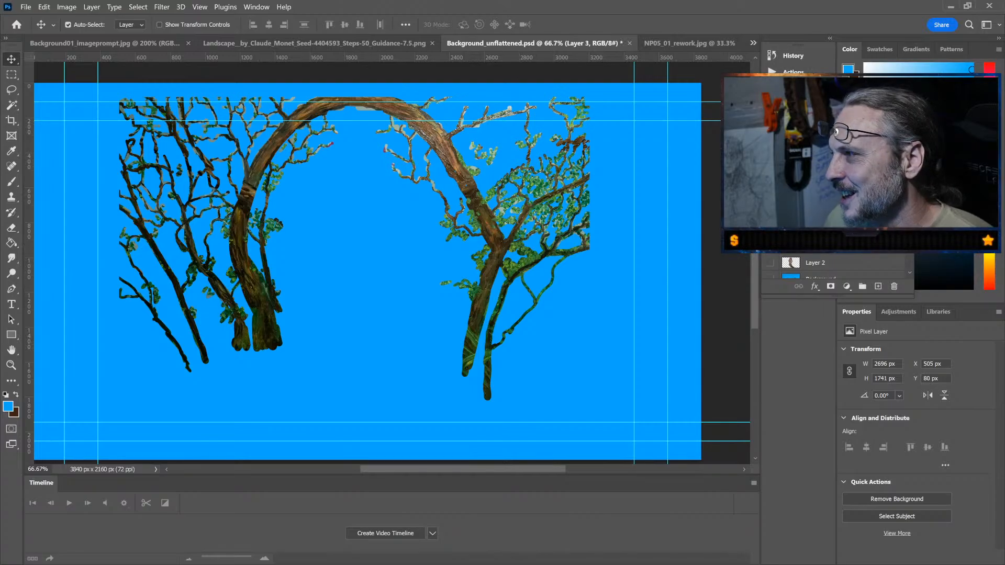
pyautogui.scroll(-2, 835, 264)
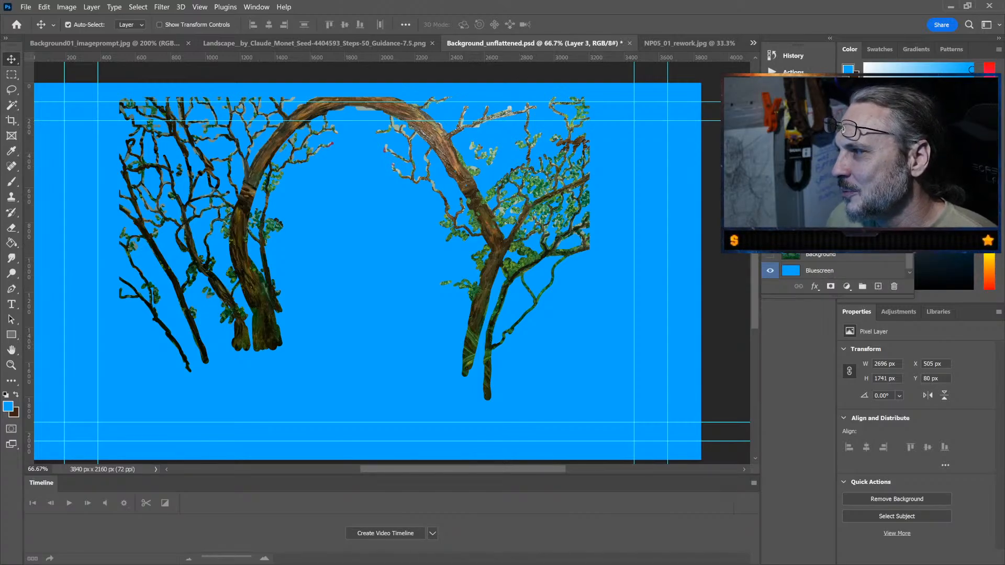
pyautogui.click(770, 254)
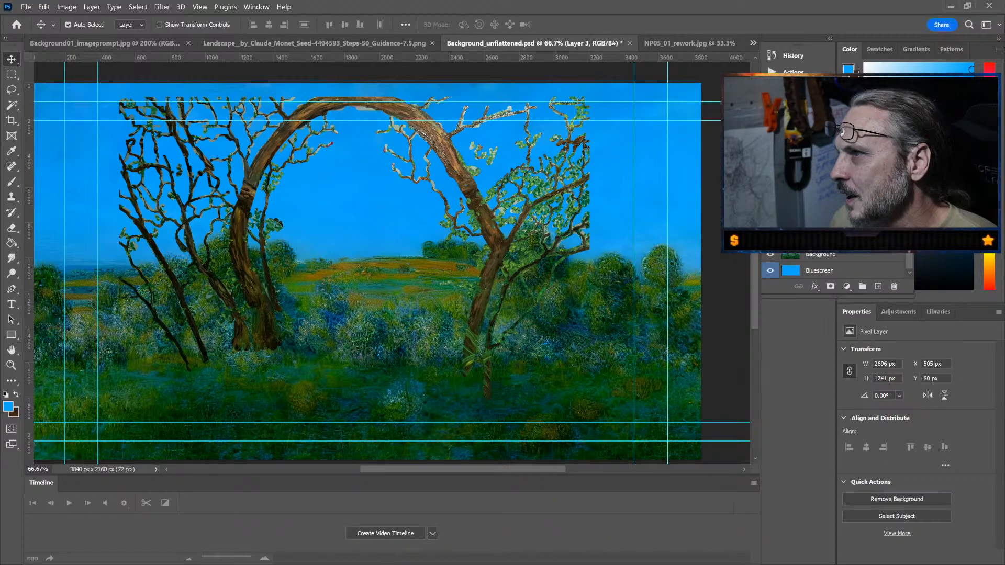
pyautogui.scroll(1, 837, 264)
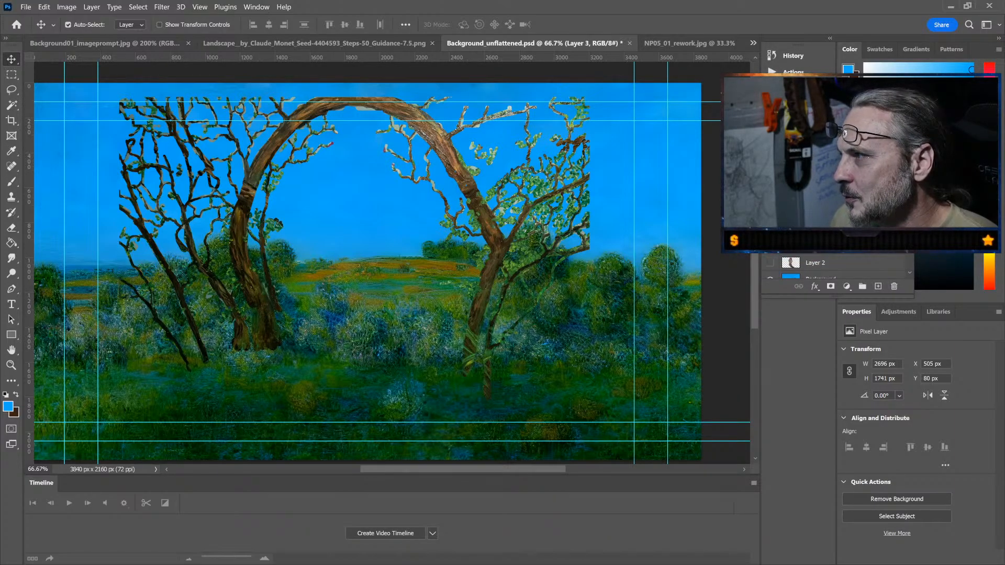
pyautogui.click(770, 231)
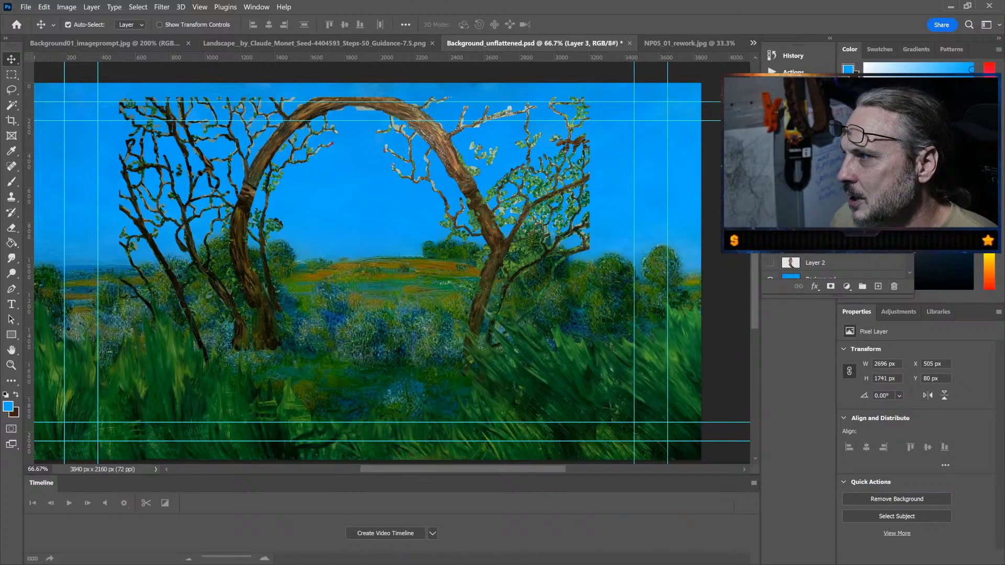
pyautogui.click(769, 263)
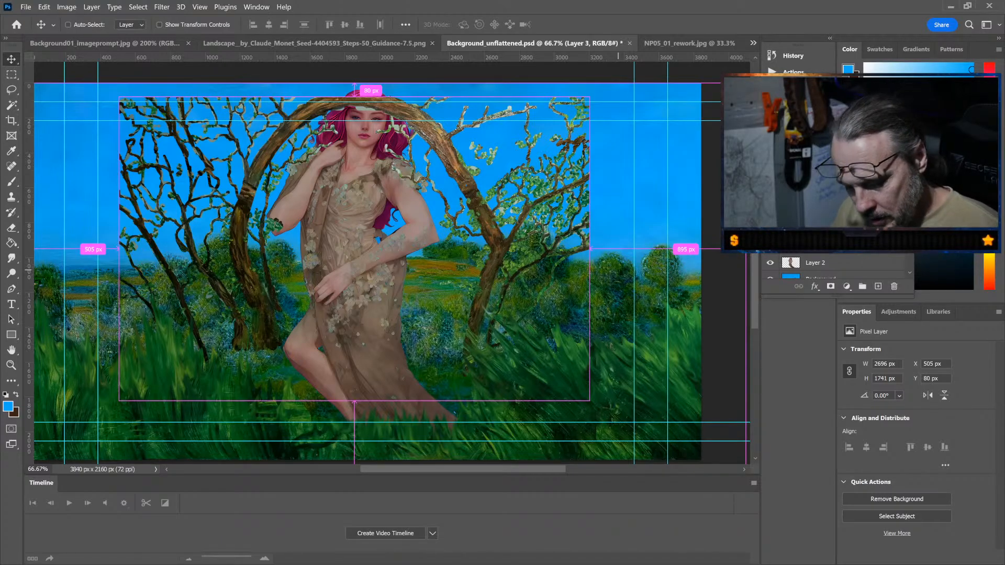
# Step: Scale the Layer 2 figure to about 90% and position her beneath the branch arch at about X 1031 px, Y 216 px
pyautogui.hotkey('ctrl', 't')
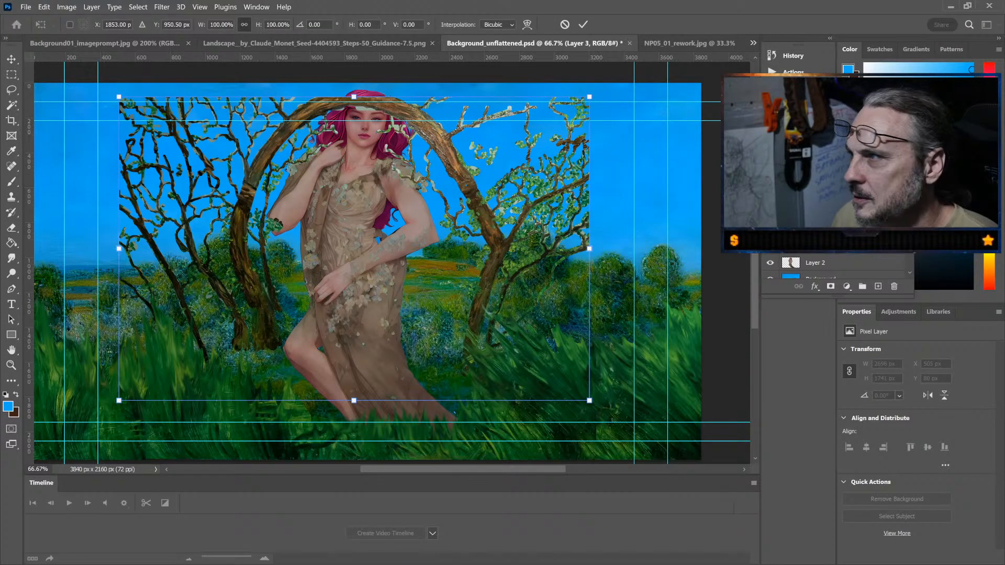
pyautogui.press('Return')
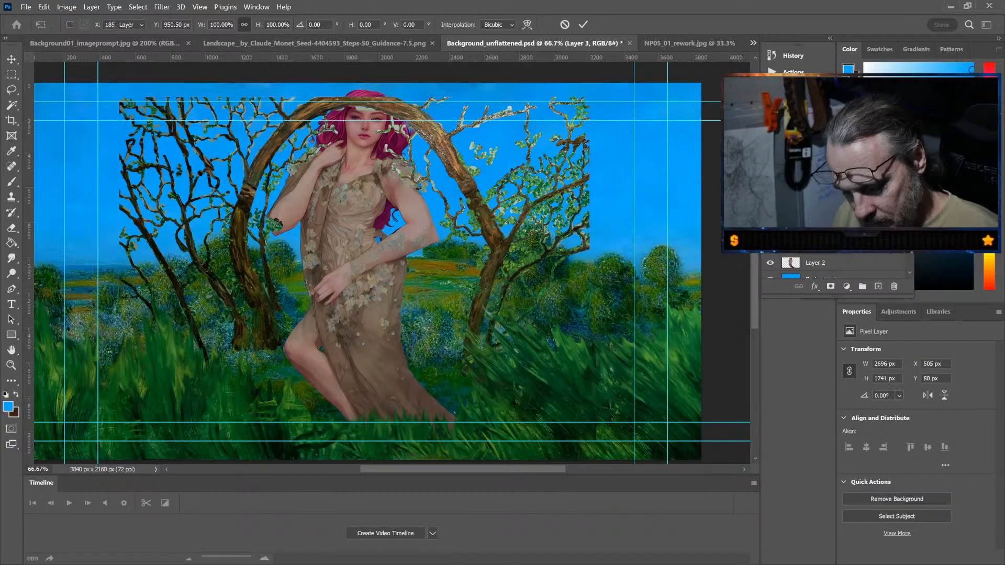
pyautogui.click(827, 262)
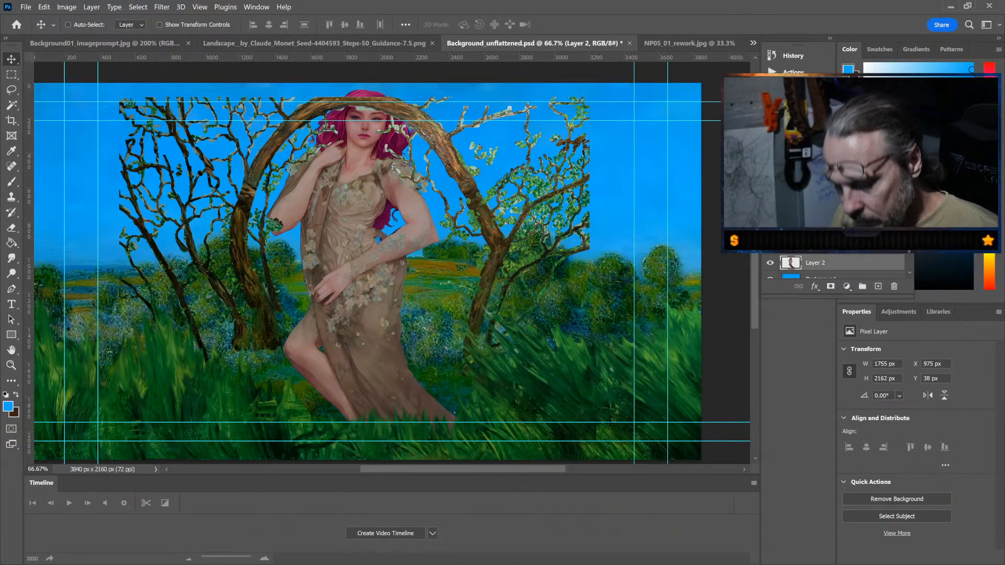
pyautogui.hotkey('ctrl', 't')
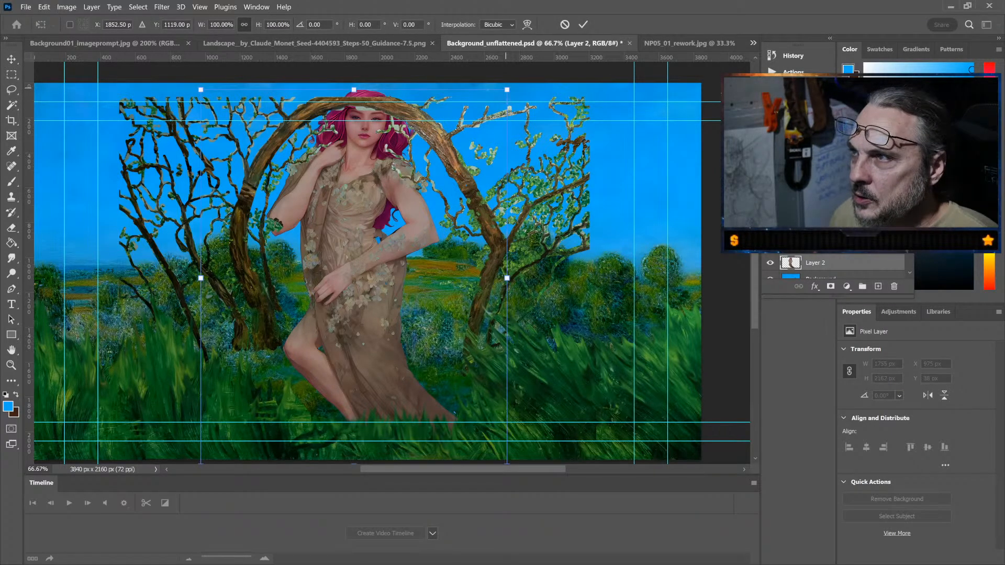
pyautogui.moveTo(507, 90); pyautogui.dragTo(481, 120)
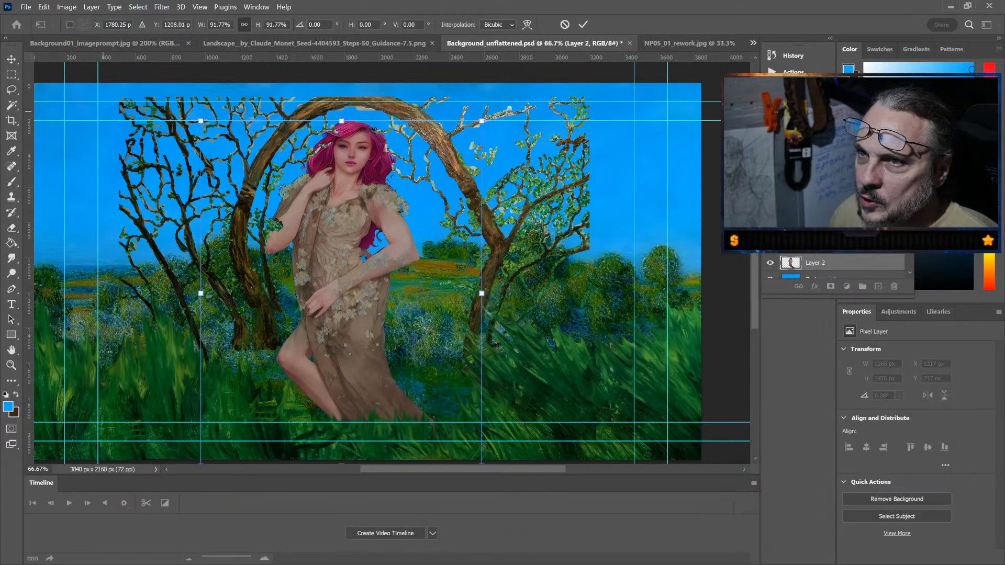
pyautogui.moveTo(201, 121)
pyautogui.mouseDown()
pyautogui.moveTo(225, 149)
pyautogui.moveTo(205, 126)
pyautogui.mouseUp()
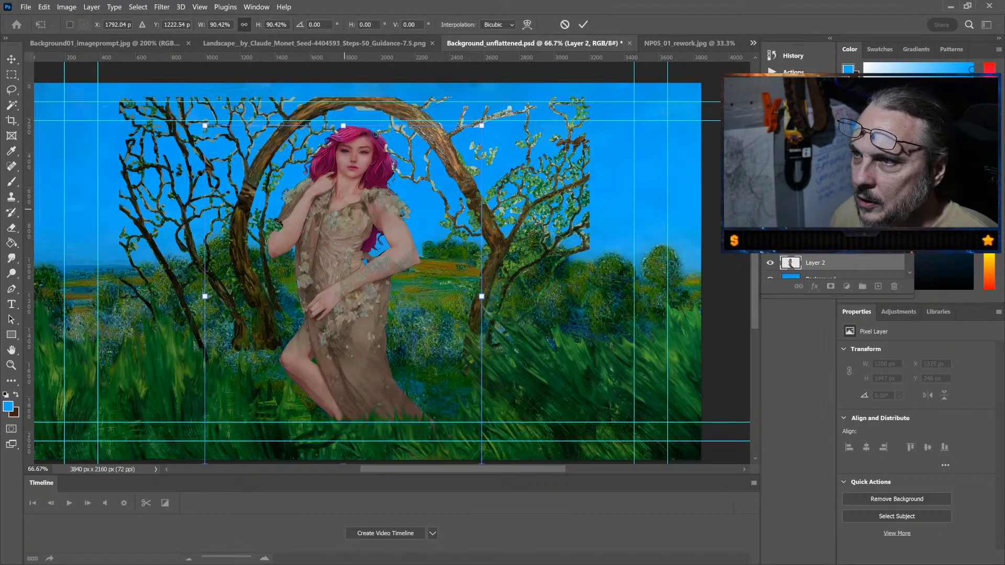
pyautogui.moveTo(353, 186)
pyautogui.mouseDown()
pyautogui.moveTo(364, 180)
pyautogui.moveTo(360, 188)
pyautogui.mouseUp()
pyautogui.press('Return')
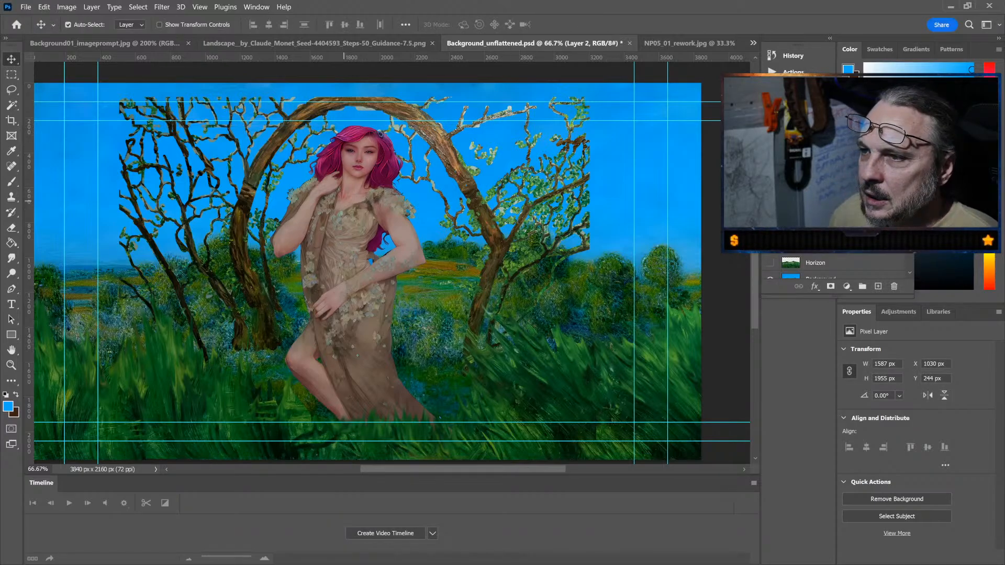
pyautogui.moveTo(344, 205); pyautogui.dragTo(345, 195)
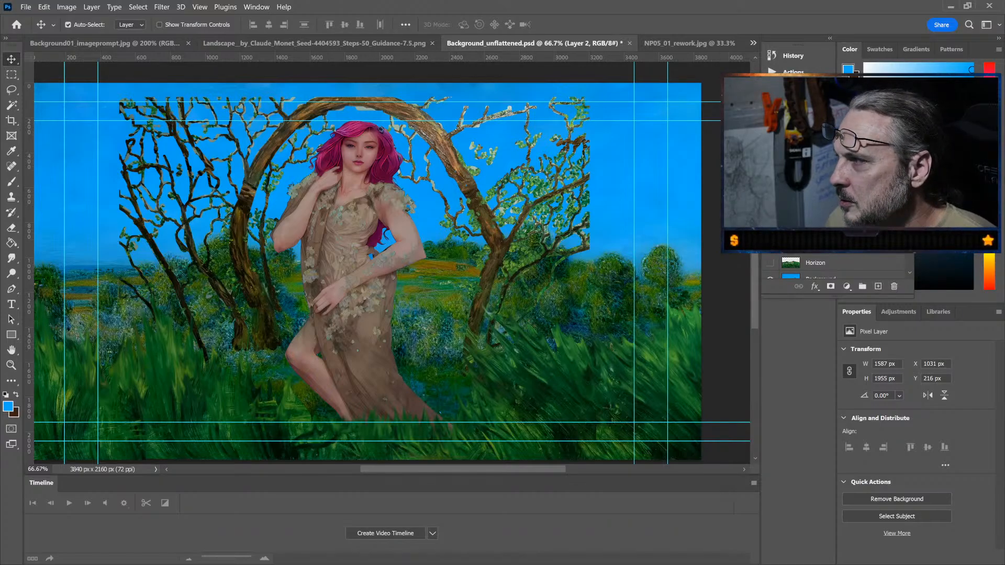
# Step: Select the Layer 3 branches for smudging and hide the landscape, foreground grass and female figure around them
pyautogui.click(816, 210)
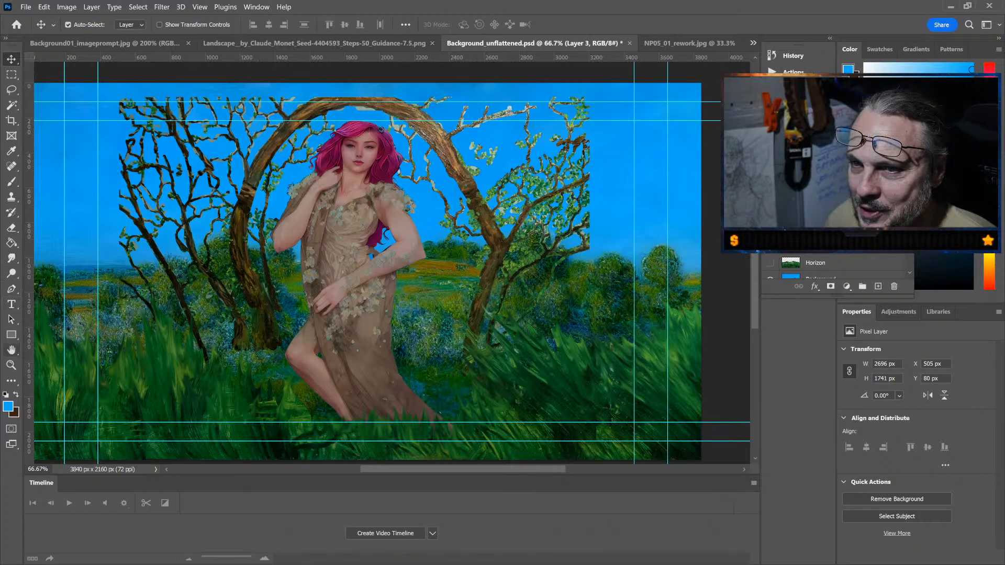
pyautogui.click(11, 258)
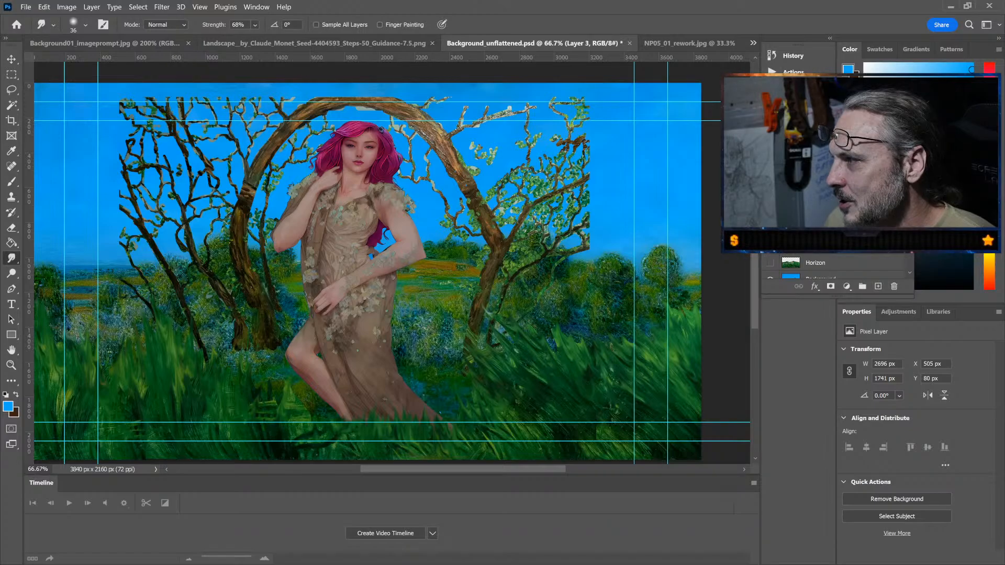
pyautogui.click(770, 279)
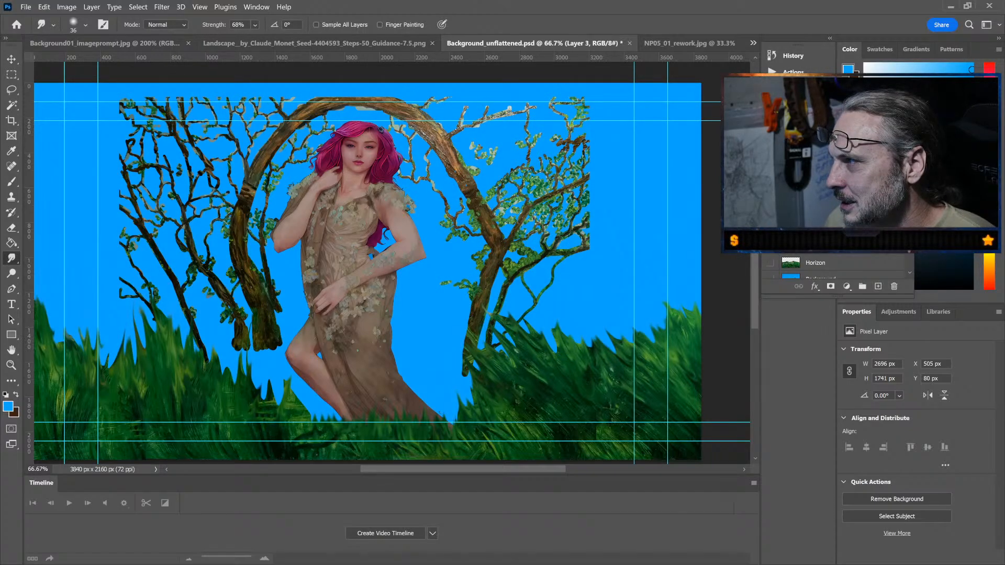
pyautogui.click(770, 247)
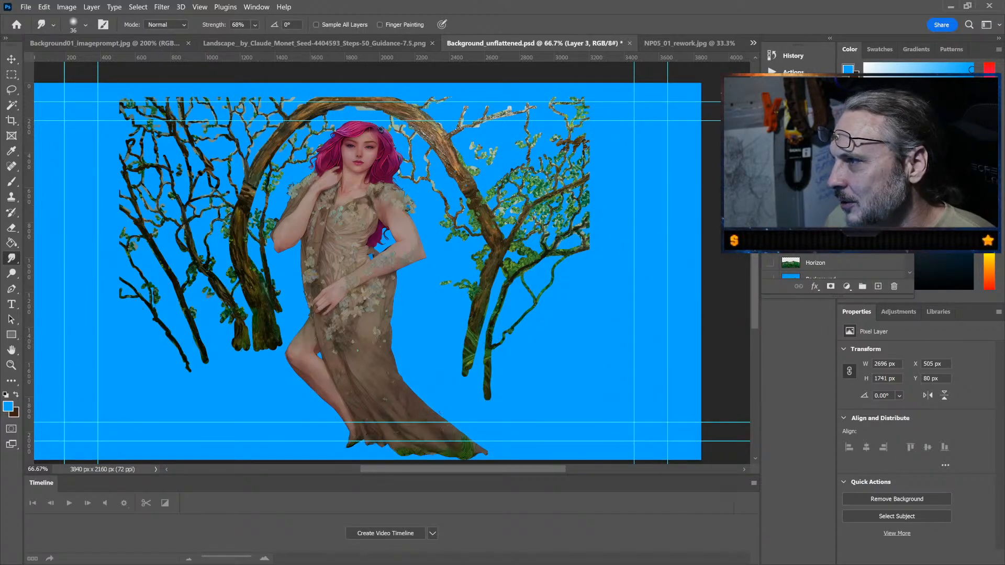
pyautogui.click(770, 215)
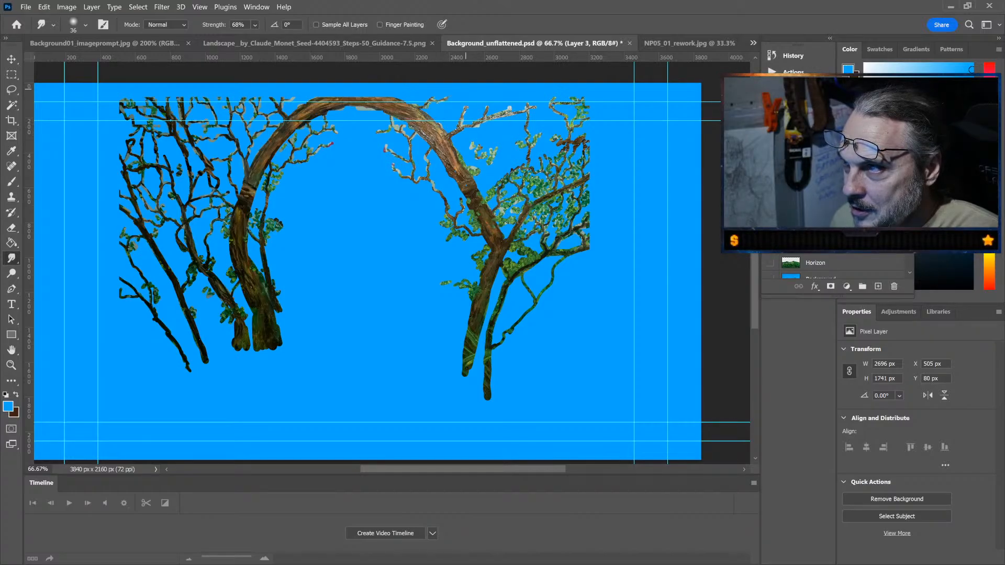
# Step: Set the Smudge strength to 100% and pull the twigs on the arch's upper right side up to the canvas's top edge
pyautogui.moveTo(444, 97); pyautogui.dragTo(445, 90)
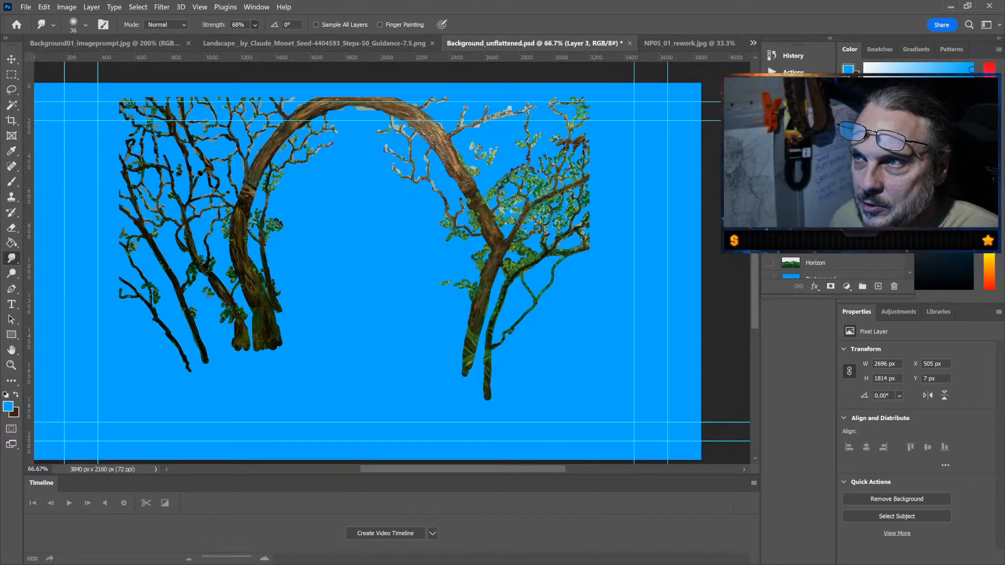
pyautogui.press('0')
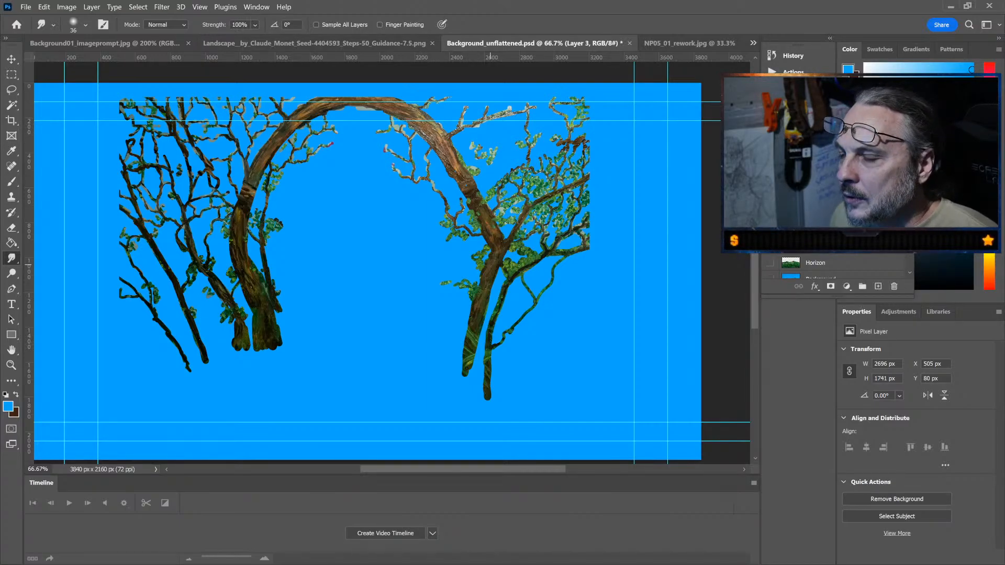
pyautogui.scroll(5, 498, 208)
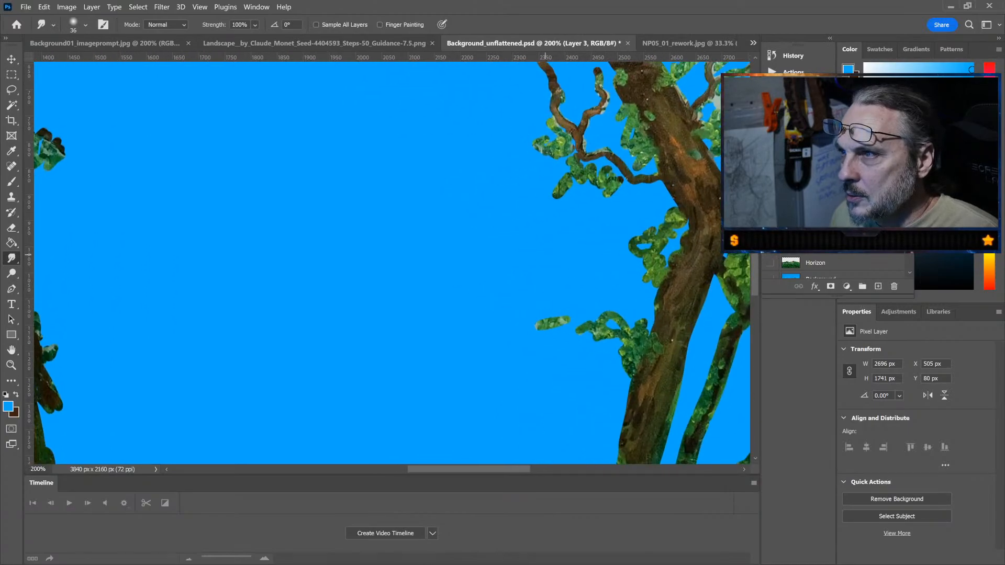
pyautogui.scroll(5, 569, 296)
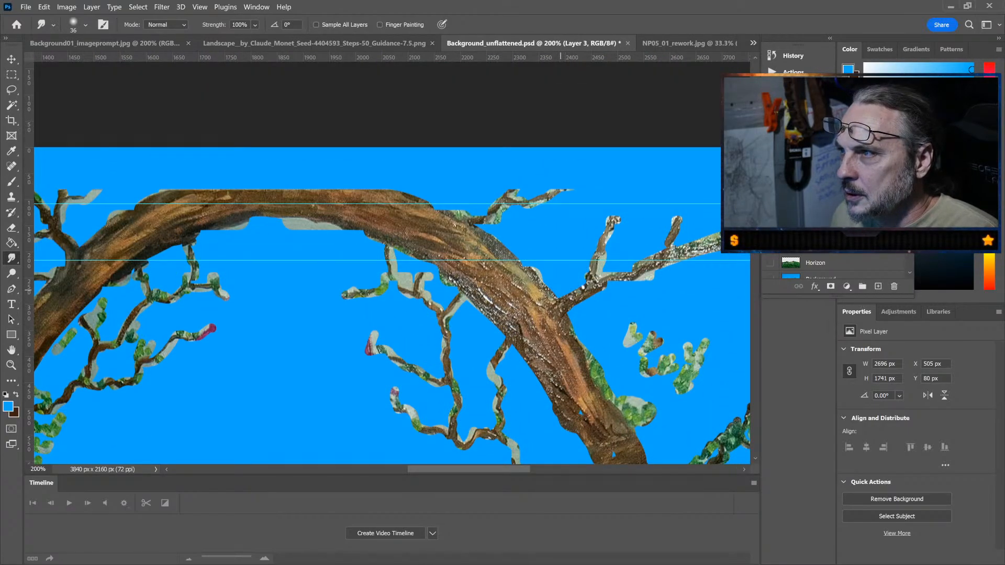
pyautogui.moveTo(549, 194); pyautogui.dragTo(648, 150)
pyautogui.moveTo(512, 200); pyautogui.dragTo(519, 119)
pyautogui.moveTo(610, 228); pyautogui.dragTo(675, 148)
pyautogui.moveTo(682, 221); pyautogui.dragTo(708, 148)
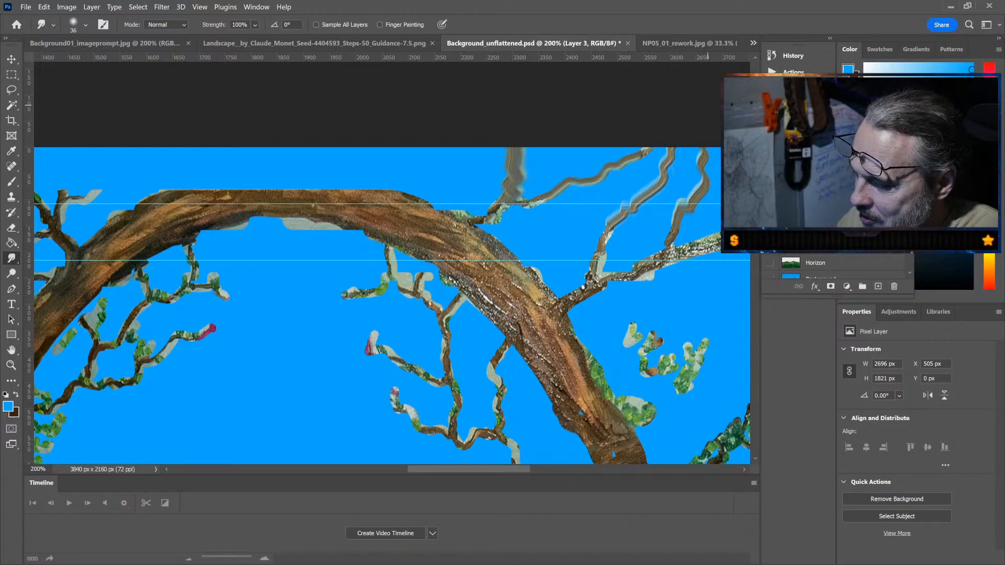
# Step: Smudge the twigs left of the arch crown up to the top edge and fork the blunt twig right of it leftward
pyautogui.moveTo(93, 196); pyautogui.dragTo(140, 146)
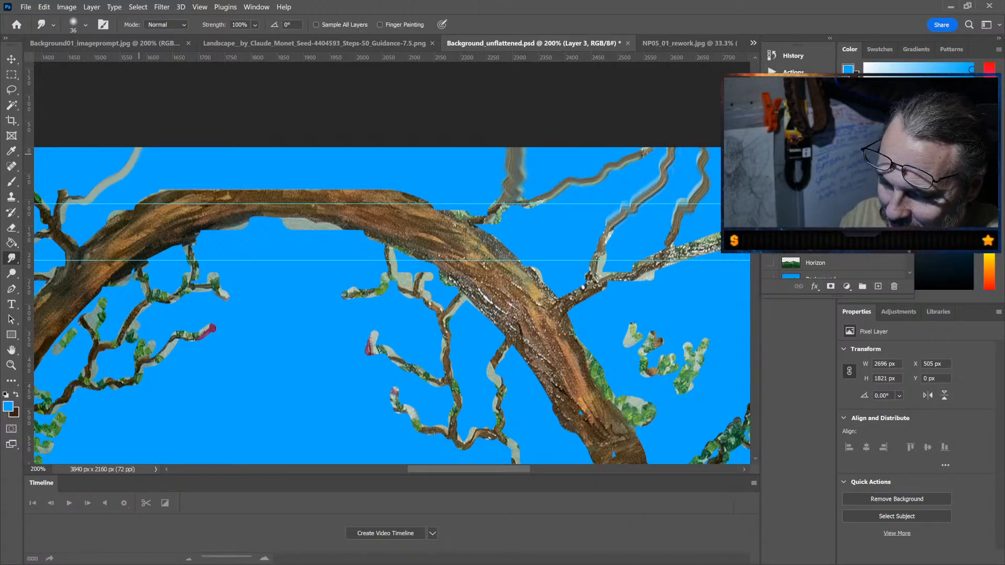
pyautogui.moveTo(66, 198); pyautogui.dragTo(66, 146)
pyautogui.moveTo(134, 151); pyautogui.dragTo(168, 147)
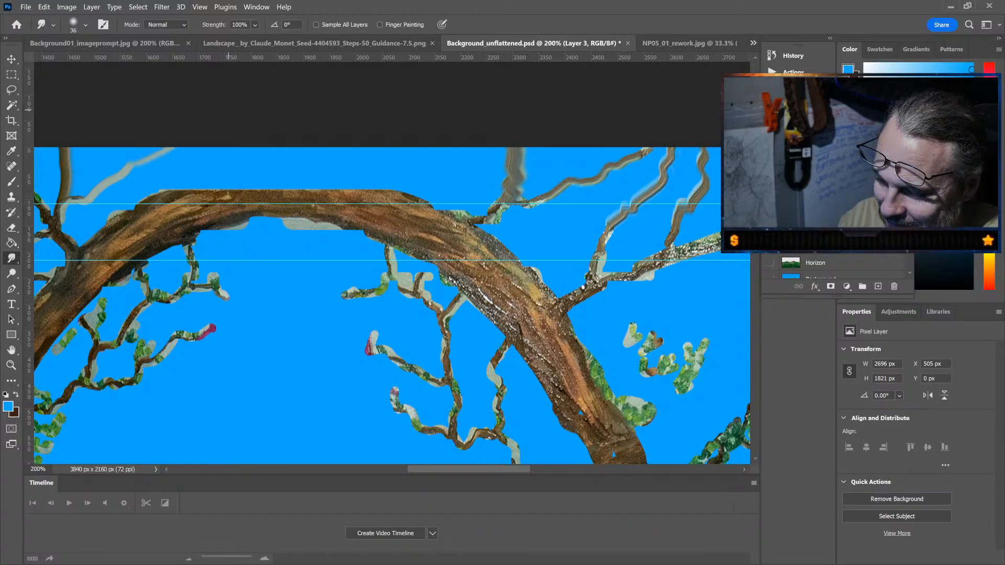
pyautogui.moveTo(510, 180); pyautogui.dragTo(439, 126)
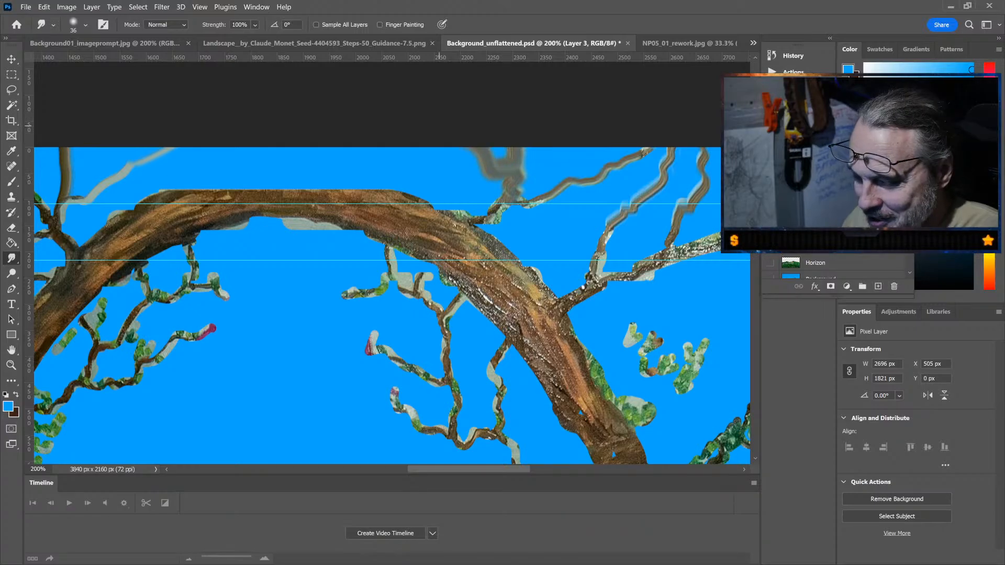
# Step: Smudge the left tree's cut-off upper and middle branches outward toward the canvas's top and left edges
pyautogui.hotkey('ctrl', '-')
pyautogui.hotkey('ctrl', '-')
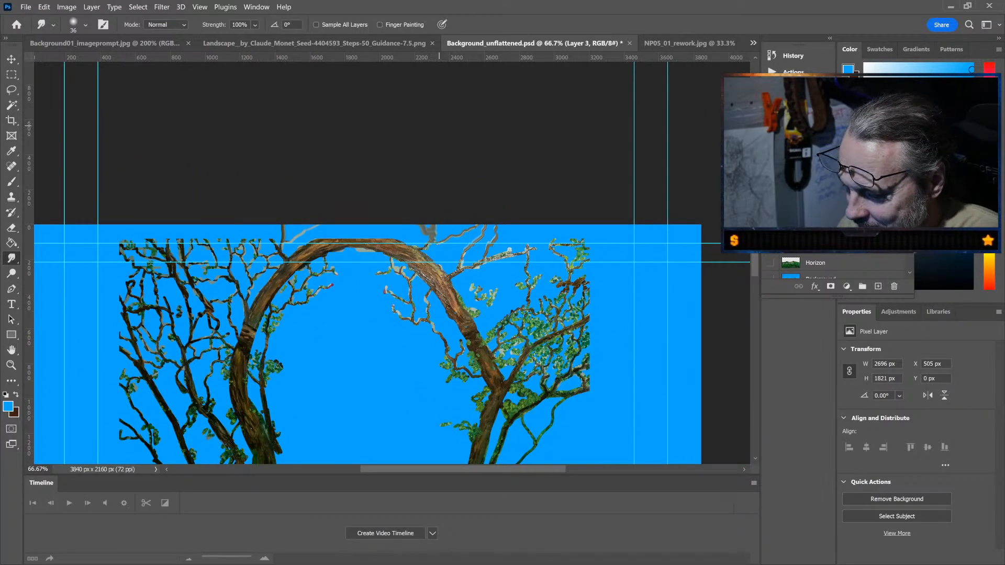
pyautogui.moveTo(122, 247); pyautogui.dragTo(98, 224)
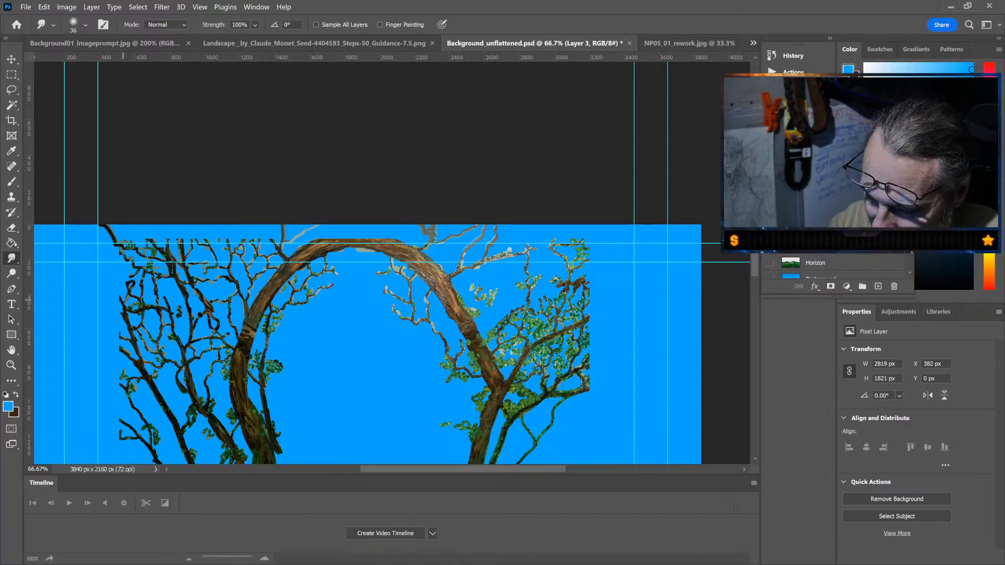
pyautogui.moveTo(120, 301); pyautogui.dragTo(77, 226)
pyautogui.moveTo(118, 336)
pyautogui.mouseDown()
pyautogui.moveTo(93, 299)
pyautogui.moveTo(40, 272)
pyautogui.moveTo(60, 267)
pyautogui.moveTo(55, 246)
pyautogui.moveTo(108, 346)
pyautogui.moveTo(87, 341)
pyautogui.mouseUp()
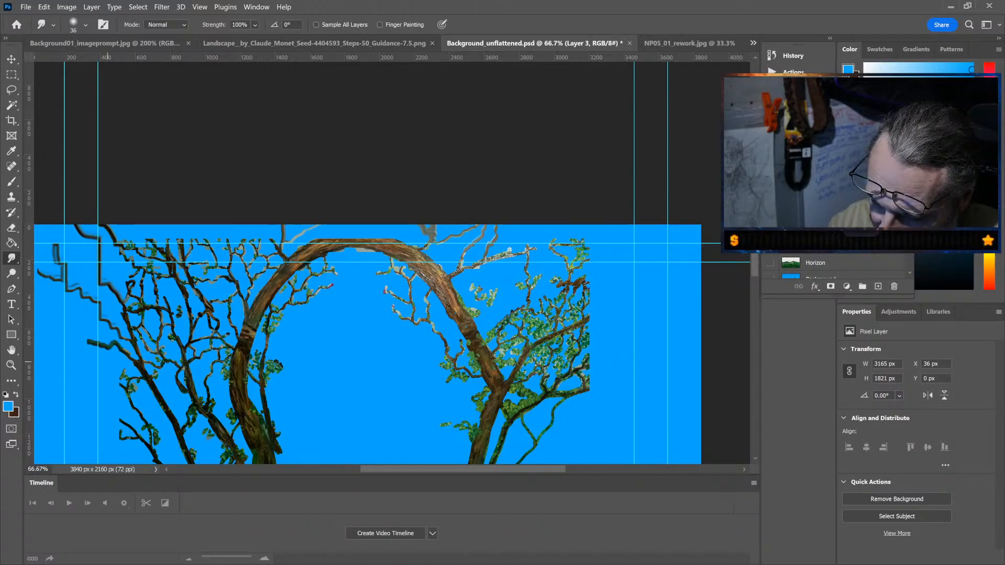
pyautogui.moveTo(115, 381); pyautogui.dragTo(89, 371)
# Step: Smudge the right tree's cut-off branches and offshoots outward to the canvas's right and top edges
pyautogui.moveTo(581, 322); pyautogui.dragTo(701, 241)
pyautogui.moveTo(586, 361)
pyautogui.mouseDown()
pyautogui.moveTo(606, 344)
pyautogui.moveTo(669, 329)
pyautogui.mouseUp()
pyautogui.moveTo(586, 388)
pyautogui.mouseDown()
pyautogui.moveTo(652, 377)
pyautogui.moveTo(701, 391)
pyautogui.moveTo(672, 366)
pyautogui.moveTo(701, 339)
pyautogui.mouseUp()
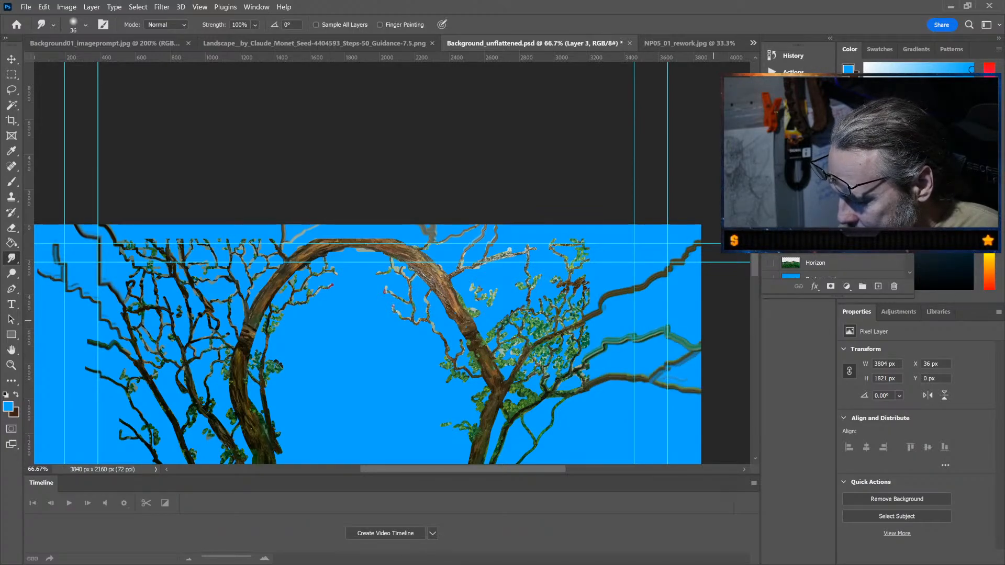
pyautogui.moveTo(667, 272); pyautogui.dragTo(673, 226)
pyautogui.moveTo(586, 261); pyautogui.dragTo(647, 226)
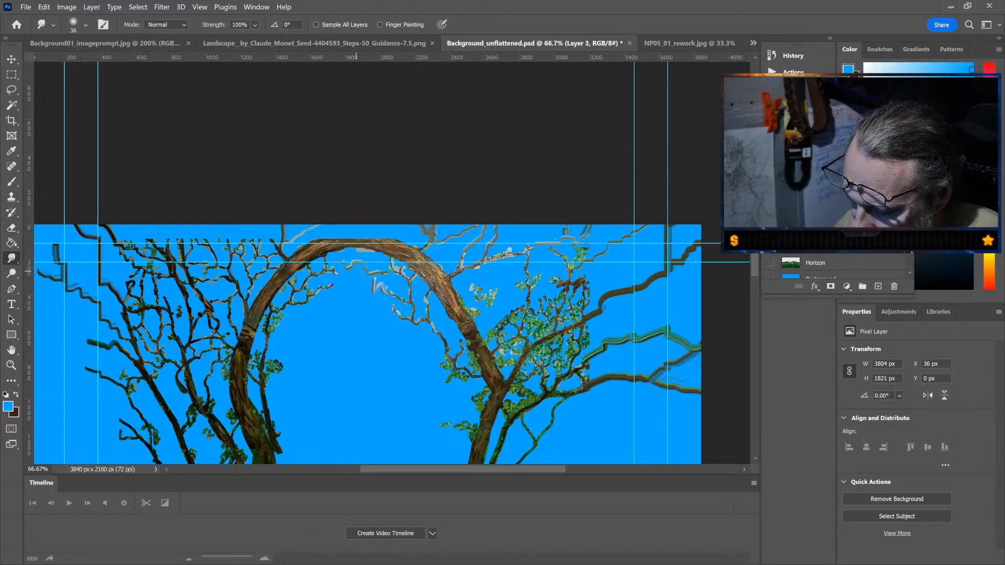
# Step: Smudge the inner twigs across the opening beneath the arch and extend the lower left branches toward the canvas's left edge
pyautogui.moveTo(372, 286); pyautogui.dragTo(341, 270)
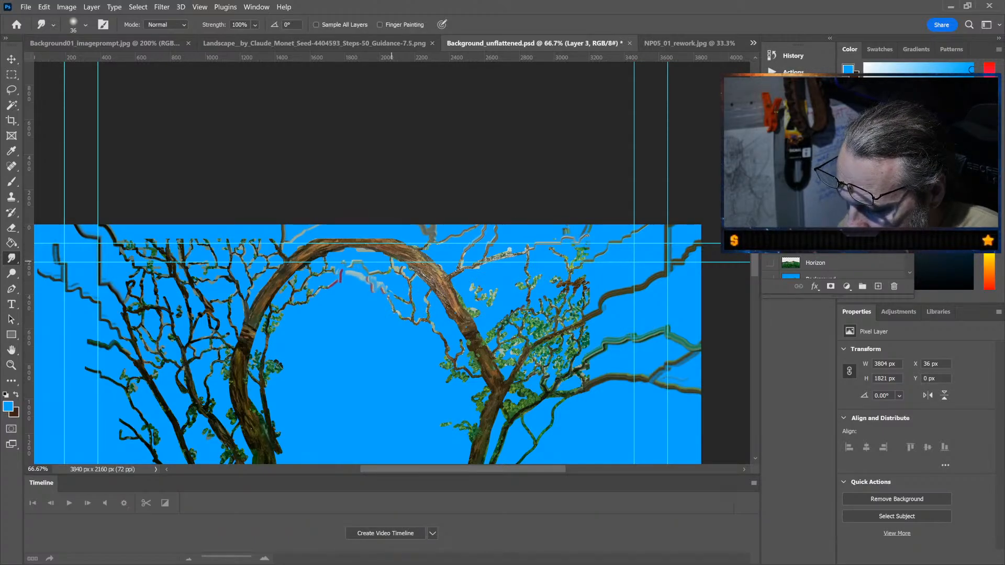
pyautogui.scroll(-5, 366, 262)
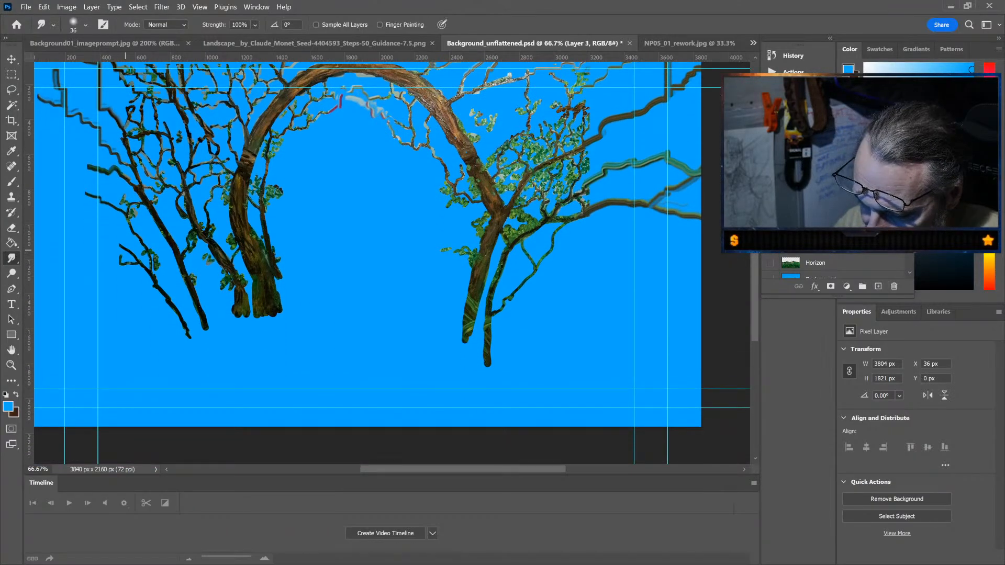
pyautogui.moveTo(128, 251)
pyautogui.mouseDown()
pyautogui.moveTo(34, 201)
pyautogui.moveTo(85, 193)
pyautogui.mouseUp()
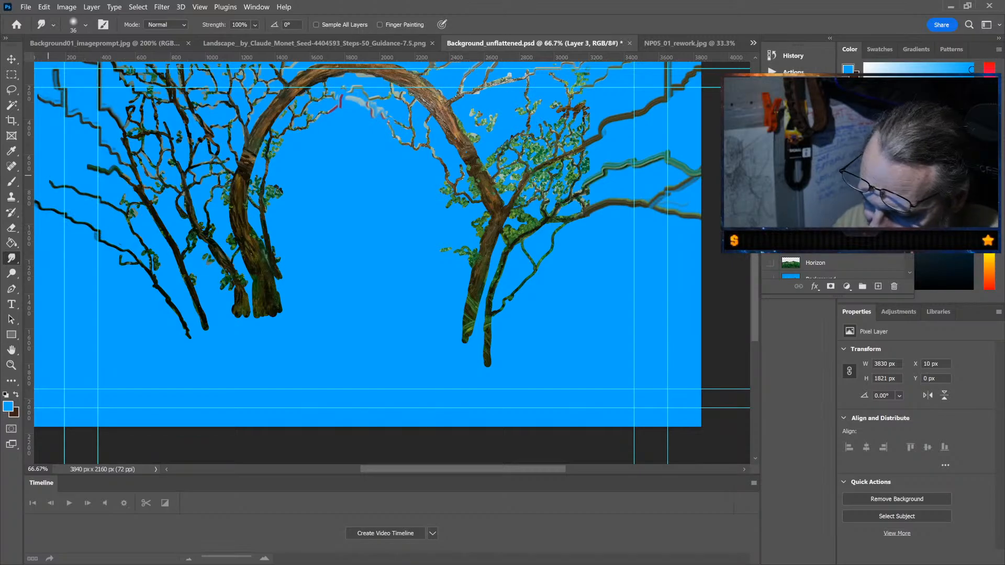
# Step: Smudge the bases of the right and left tree trunks downward to lengthen and widen them
pyautogui.moveTo(466, 320); pyautogui.dragTo(461, 395)
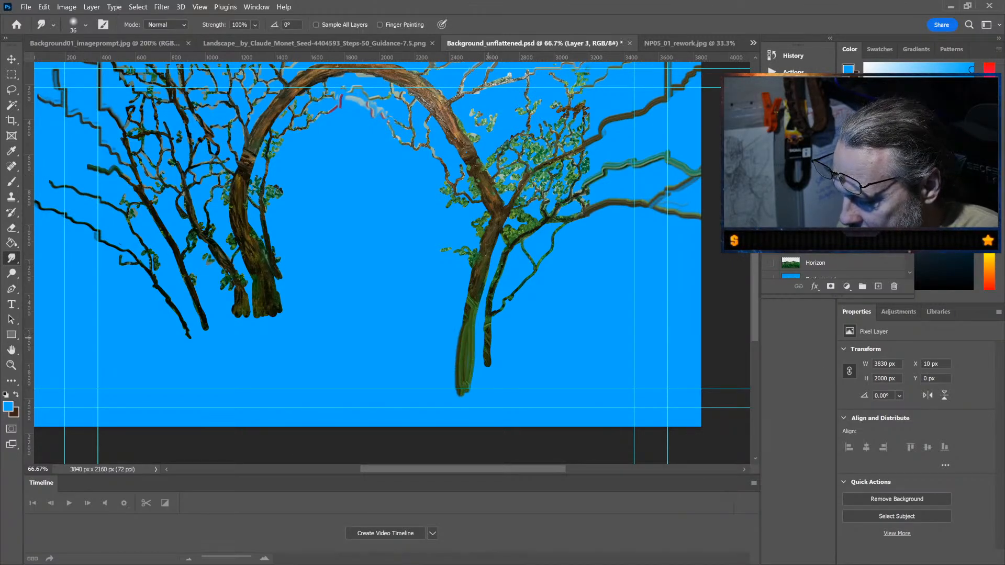
pyautogui.moveTo(488, 337); pyautogui.dragTo(489, 395)
pyautogui.moveTo(261, 290)
pyautogui.mouseDown()
pyautogui.moveTo(262, 363)
pyautogui.moveTo(278, 361)
pyautogui.mouseUp()
pyautogui.moveTo(280, 311); pyautogui.dragTo(256, 358)
pyautogui.moveTo(246, 299)
pyautogui.mouseDown()
pyautogui.moveTo(238, 361)
pyautogui.moveTo(228, 323)
pyautogui.moveTo(215, 361)
pyautogui.mouseUp()
pyautogui.moveTo(206, 322)
pyautogui.mouseDown()
pyautogui.moveTo(214, 368)
pyautogui.moveTo(193, 373)
pyautogui.mouseUp()
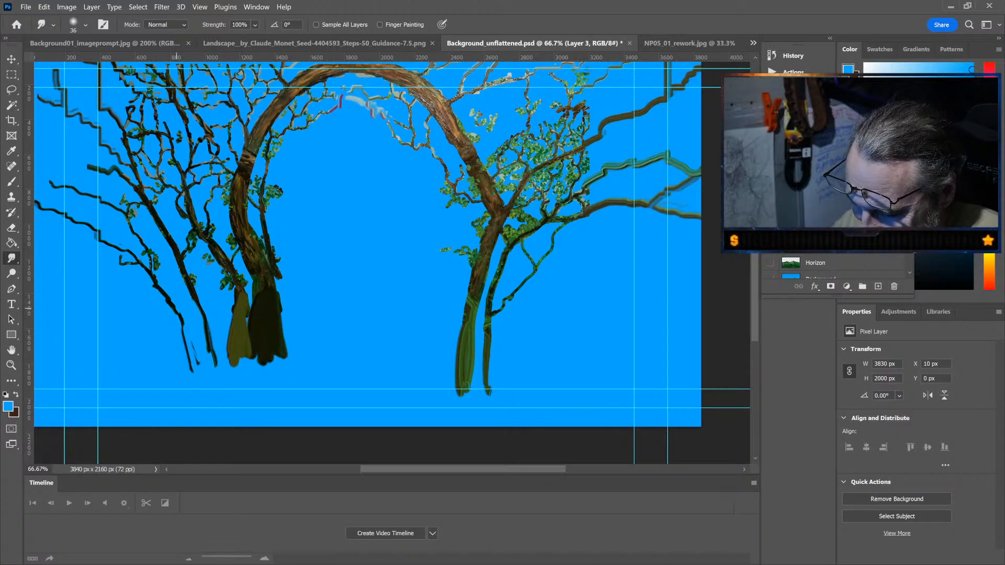
pyautogui.moveTo(180, 313); pyautogui.dragTo(198, 366)
pyautogui.moveTo(192, 298); pyautogui.dragTo(208, 373)
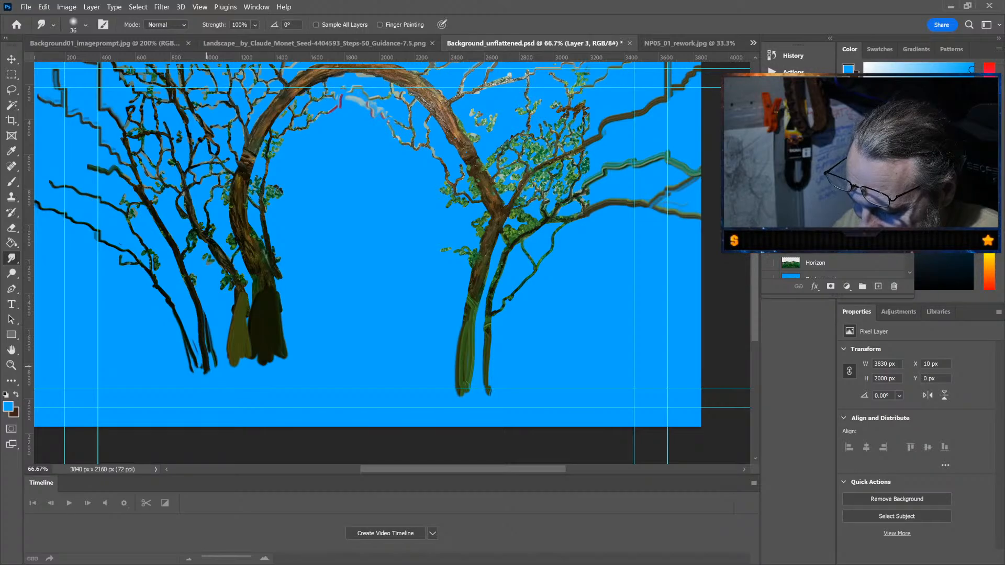
pyautogui.moveTo(488, 367); pyautogui.dragTo(492, 392)
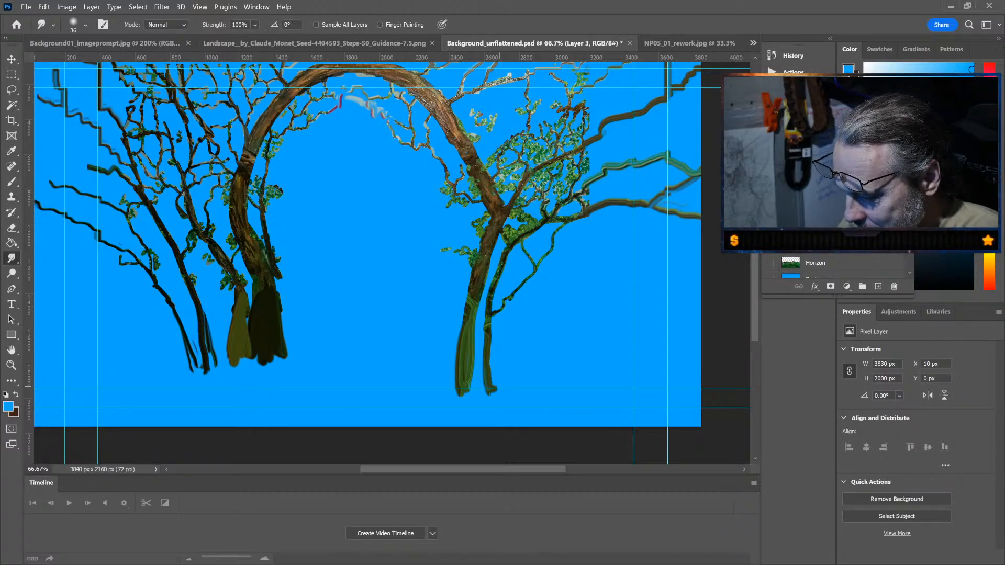
# Step: Round the arch's flat crown upward with the Smudge tool and extend the remaining short left branch to the canvas's left edge
pyautogui.hscroll(-3, 392, 246)
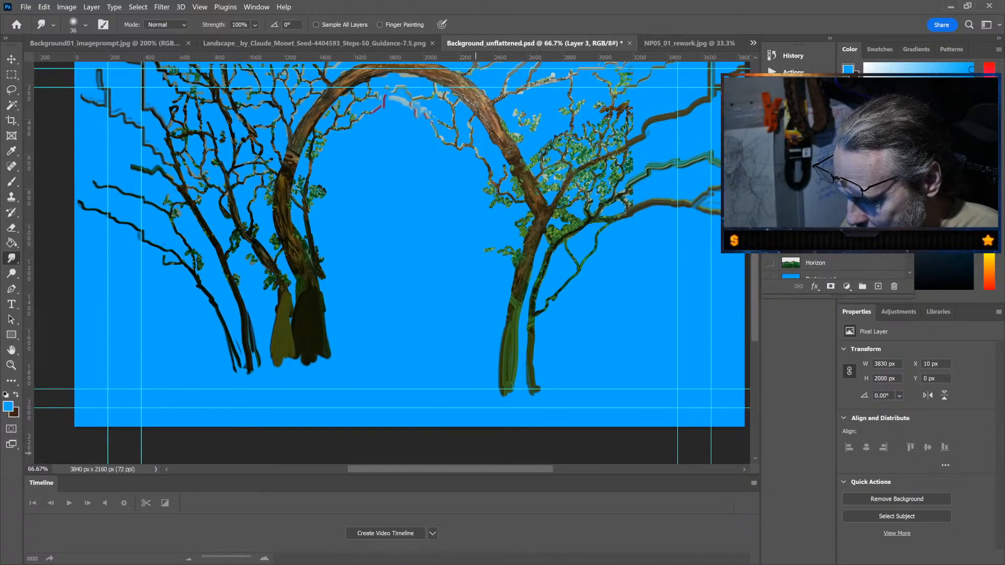
pyautogui.scroll(3, 393, 262)
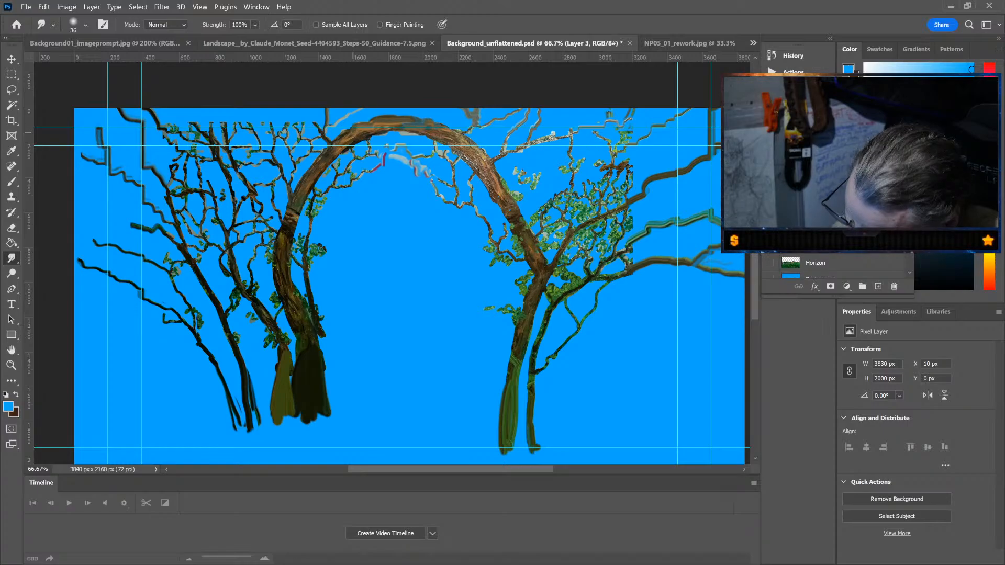
pyautogui.moveTo(96, 241); pyautogui.dragTo(75, 241)
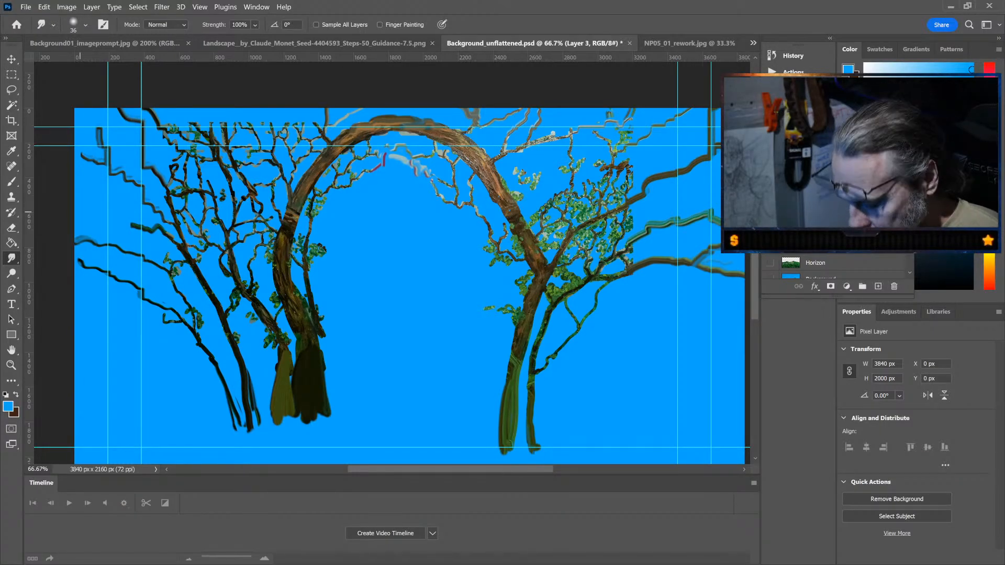
# Step: Save the layered artwork, including a separate version named Background_unflattened01.psd
pyautogui.hotkey('ctrl', '-')
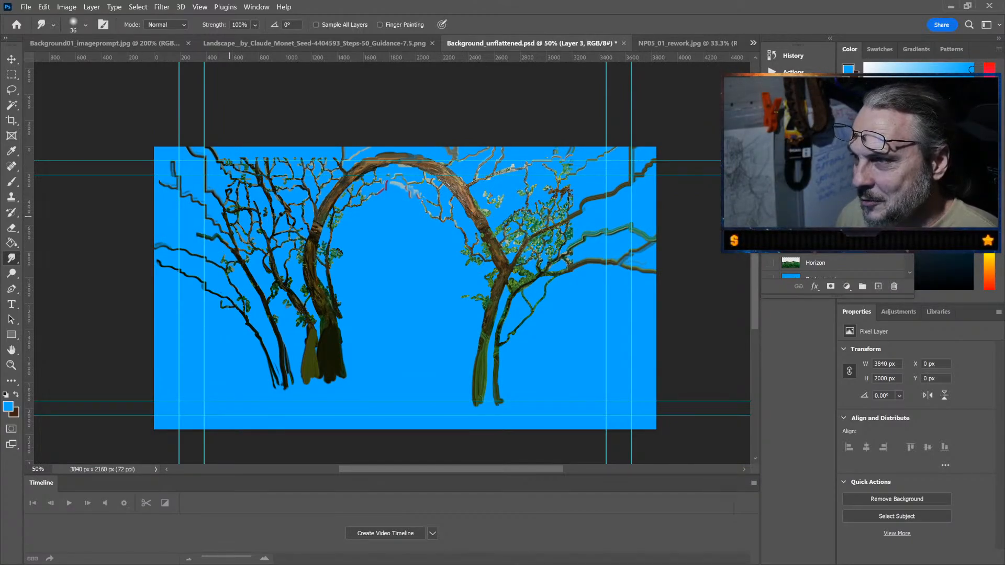
pyautogui.scroll(1, 528, 283)
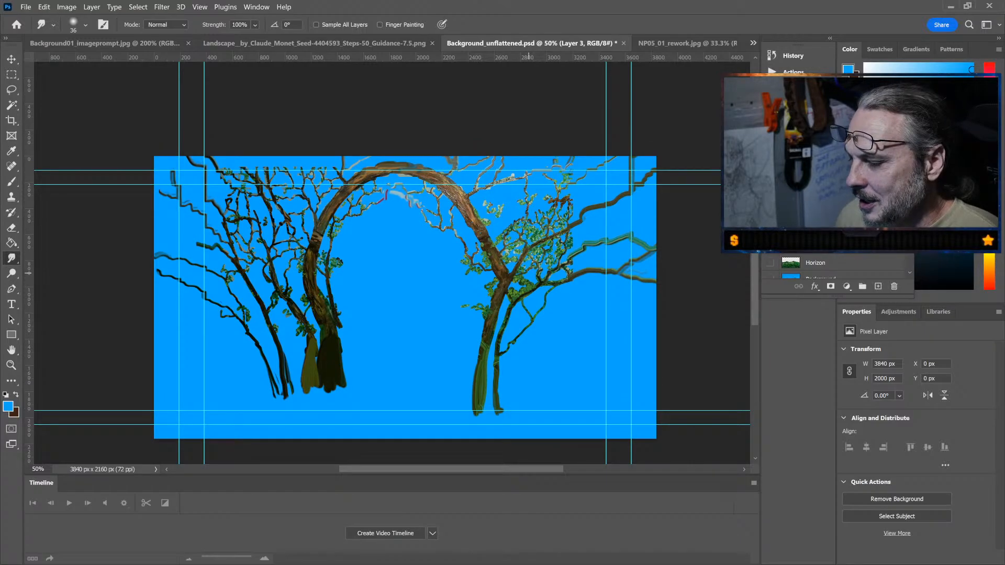
pyautogui.hotkey('ctrl', 's')
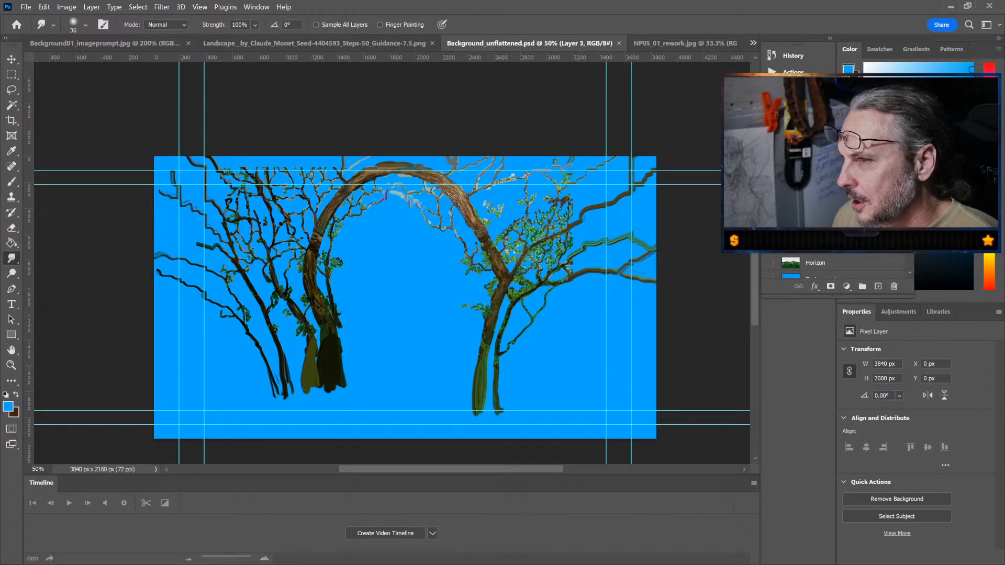
pyautogui.press('Return')
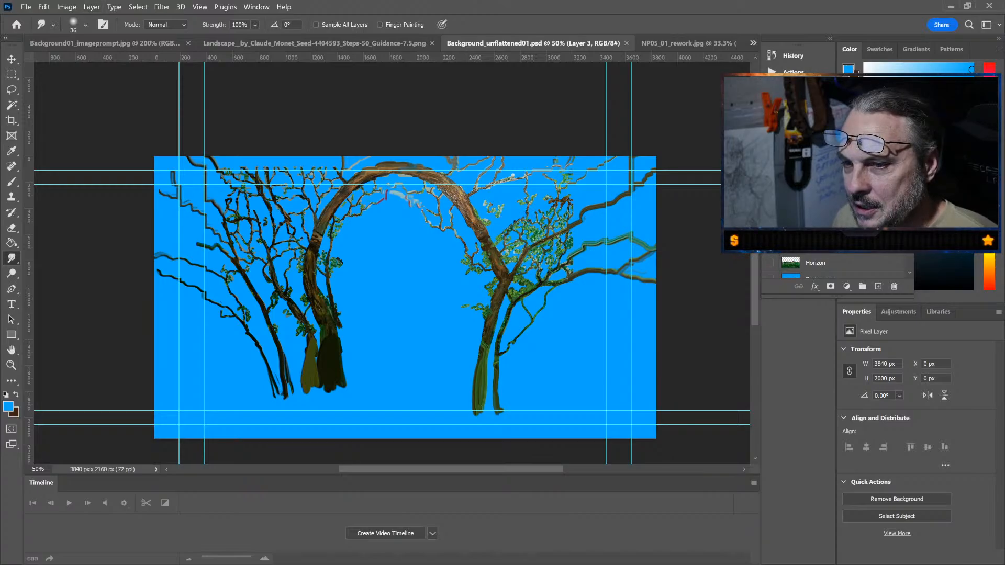
# Step: Merge the visible layers, save the result as Background_branches_imageprompt.jpg and resize the image to 1024 × 576 px
pyautogui.hotkey('ctrl', 'shift', 'e')
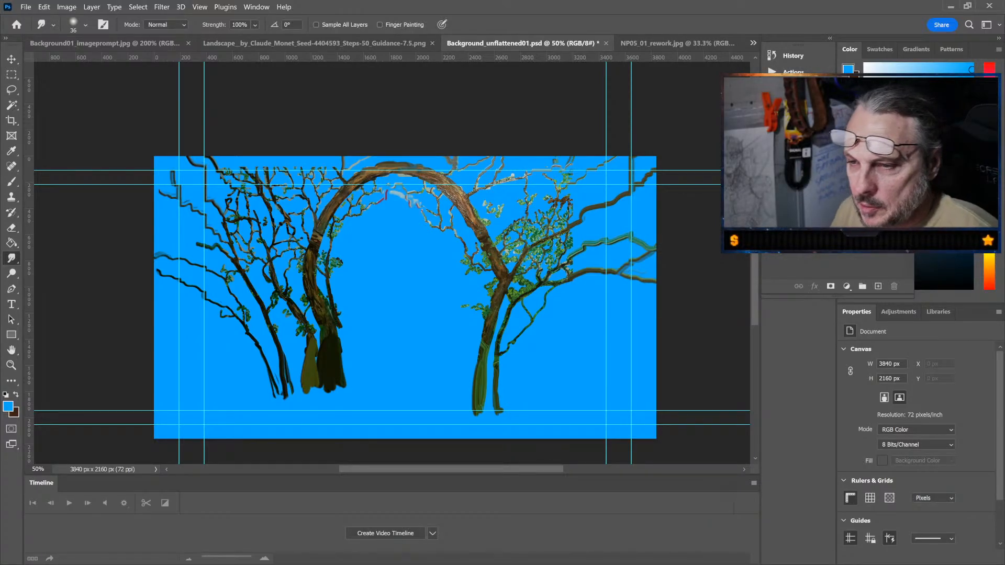
pyautogui.press('space')
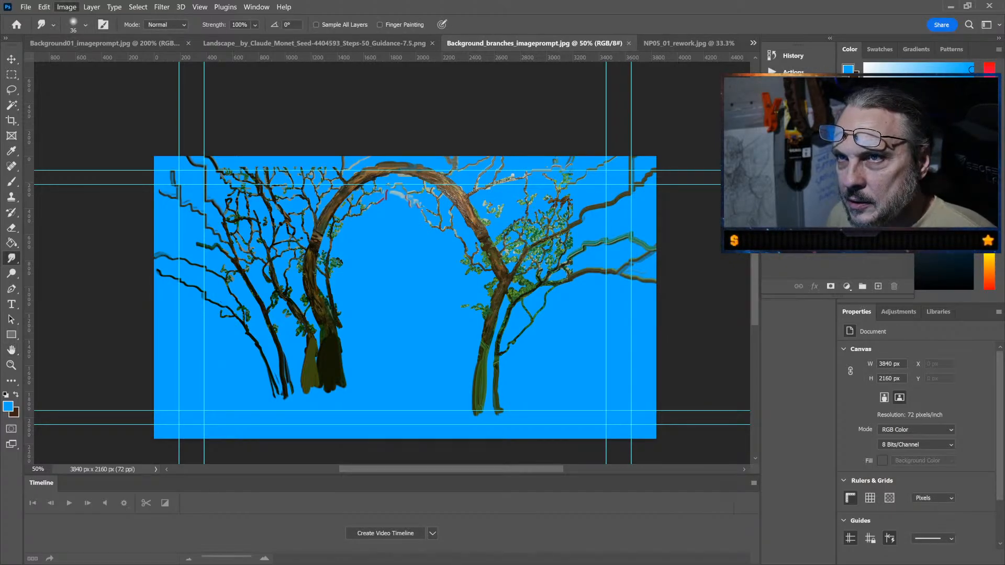
pyautogui.press('space')
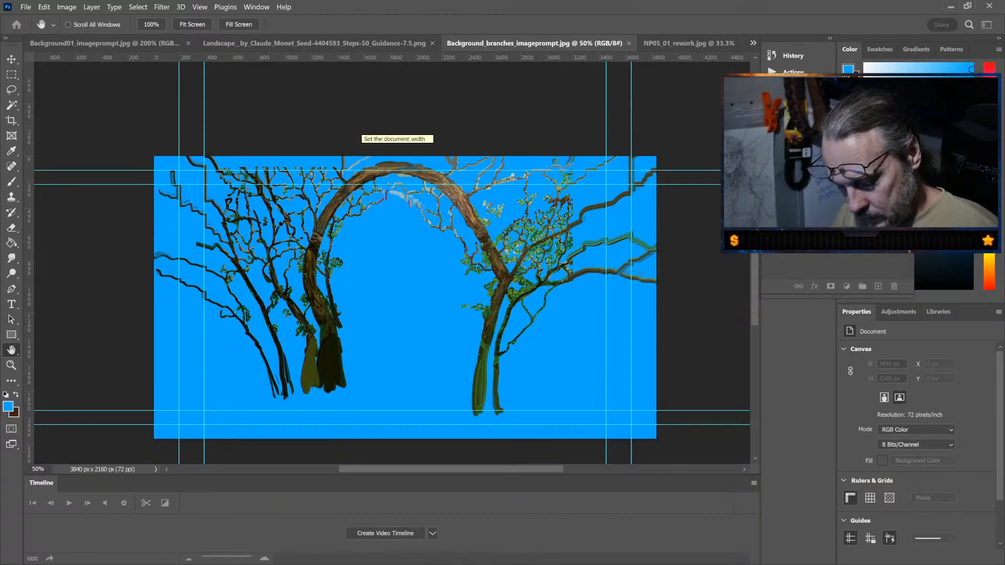
pyautogui.press('Return')
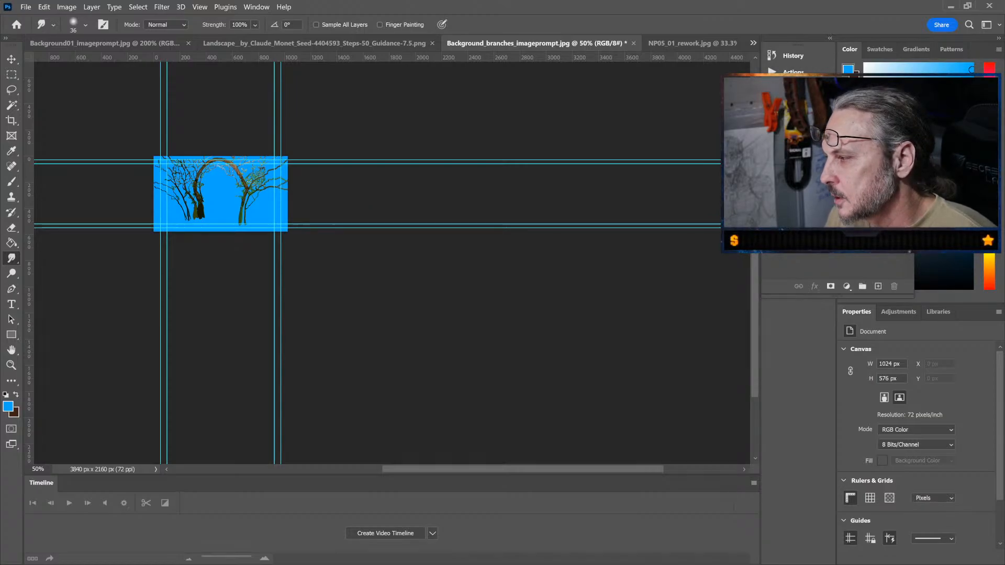
pyautogui.press('space')
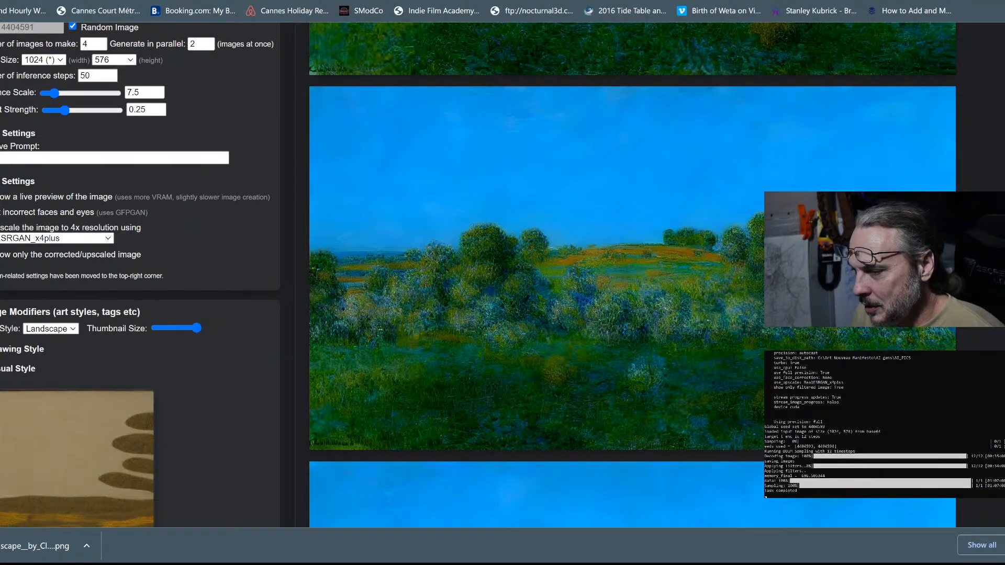
# Step: In Stable Diffusion UI, remove the earlier landscape results and replace the initial image with Background_branches_imageprompt.jpg
pyautogui.moveTo(735, 196)
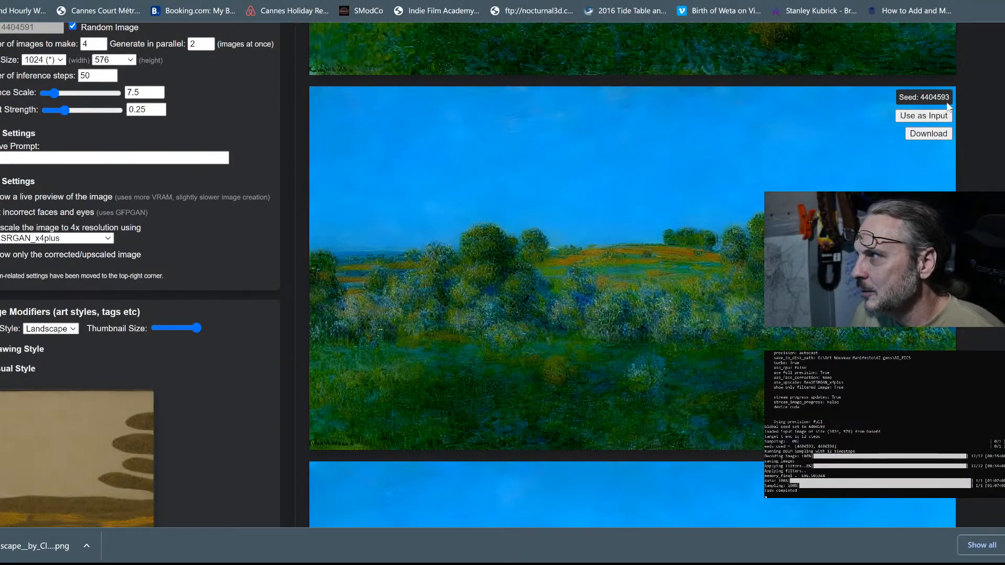
pyautogui.scroll(7, 956, 125)
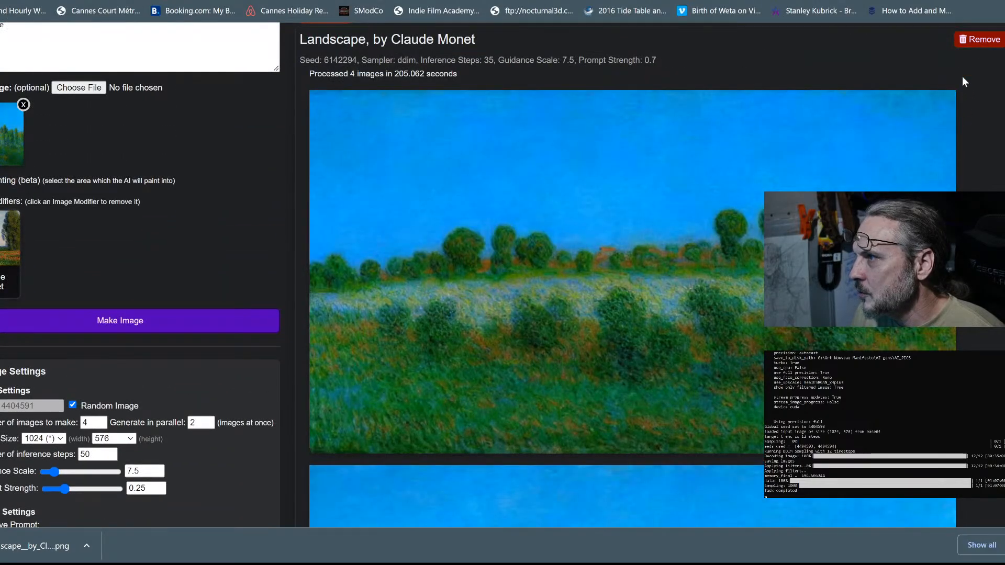
pyautogui.click(980, 40)
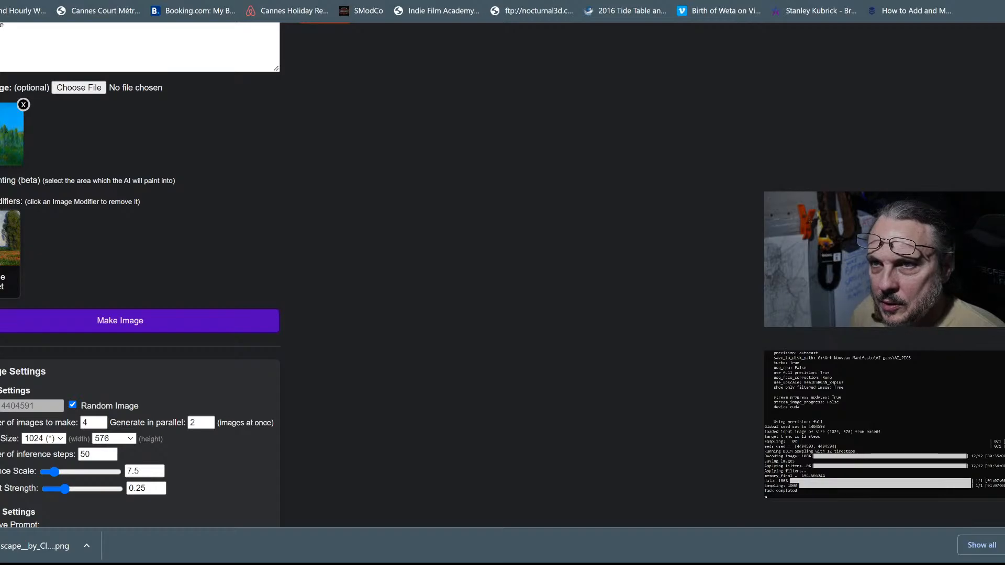
pyautogui.click(23, 104)
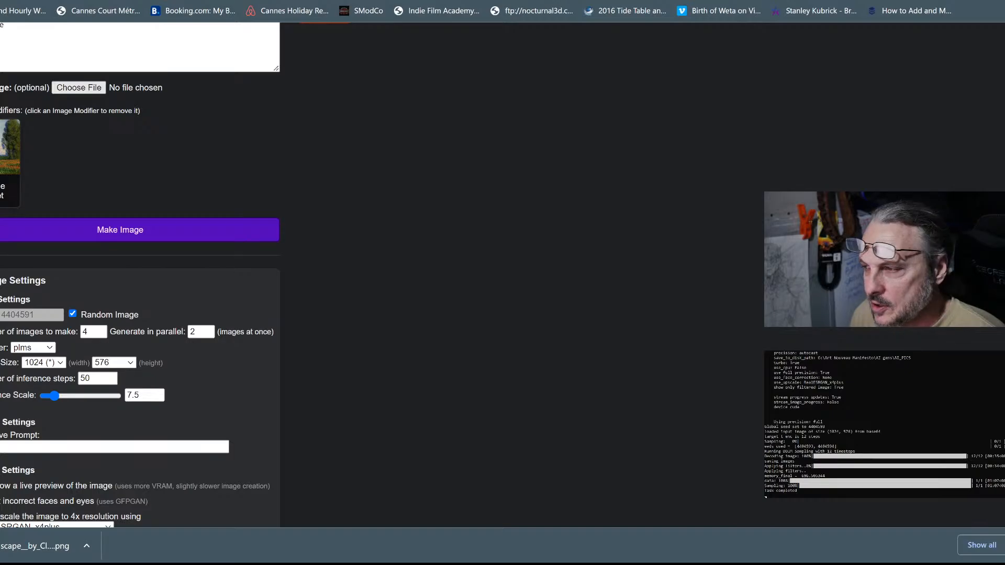
pyautogui.click(644, 465)
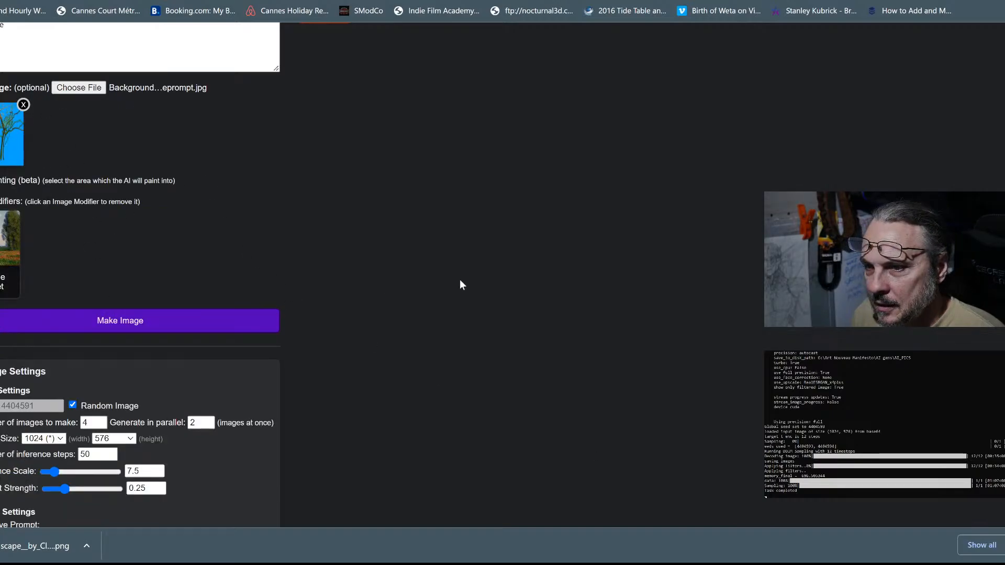
# Step: Turn off the 4x upscaling and set the Prompt Strength to 0.2
pyautogui.scroll(-2, 194, 362)
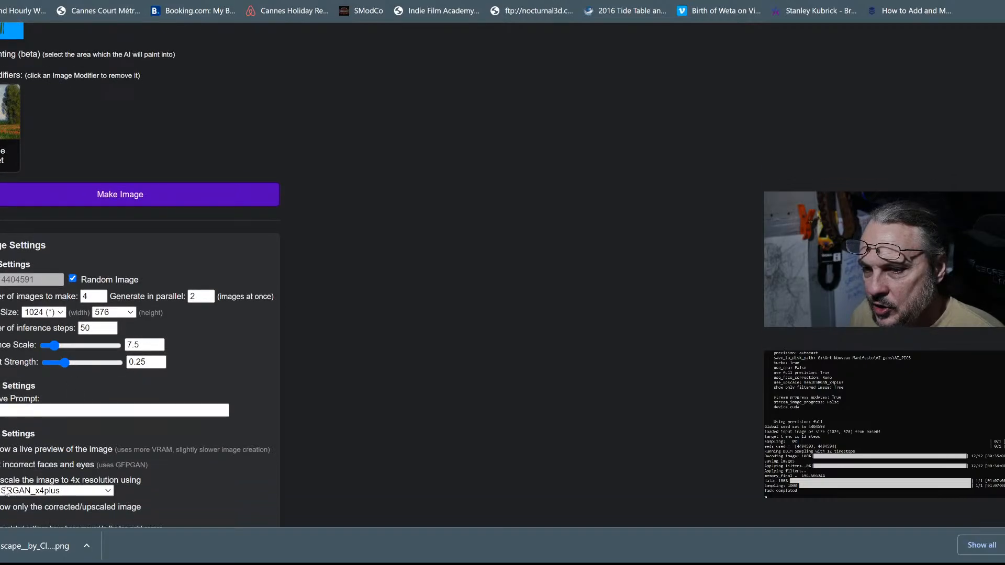
pyautogui.click(79, 481)
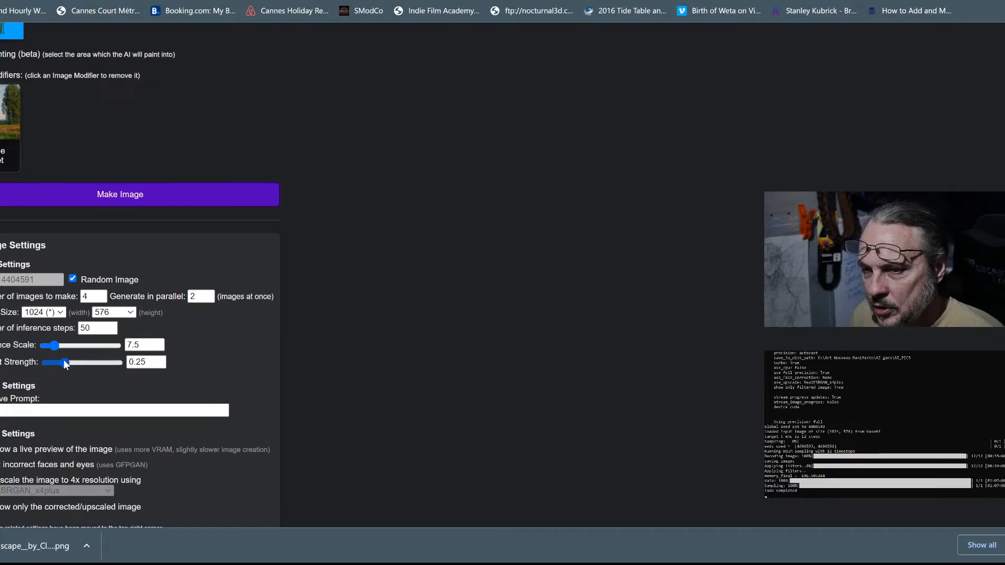
pyautogui.moveTo(63, 362); pyautogui.dragTo(61, 362)
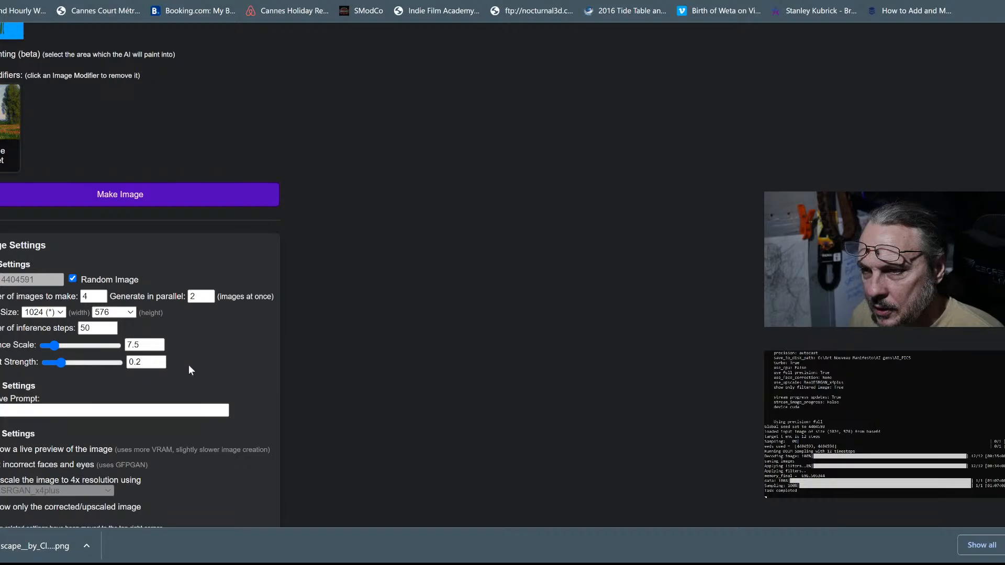
pyautogui.scroll(4, 92, 168)
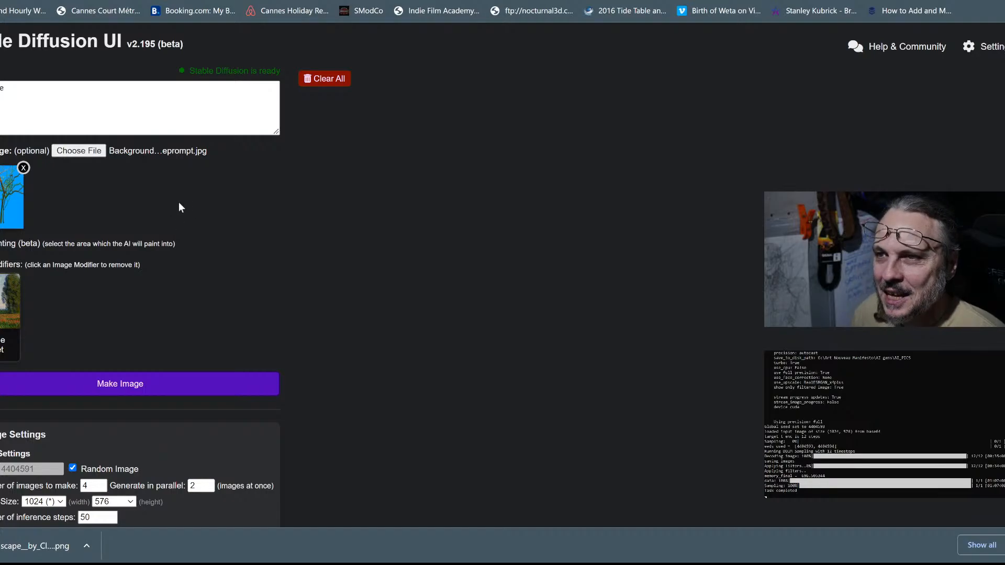
pyautogui.scroll(-1, 205, 289)
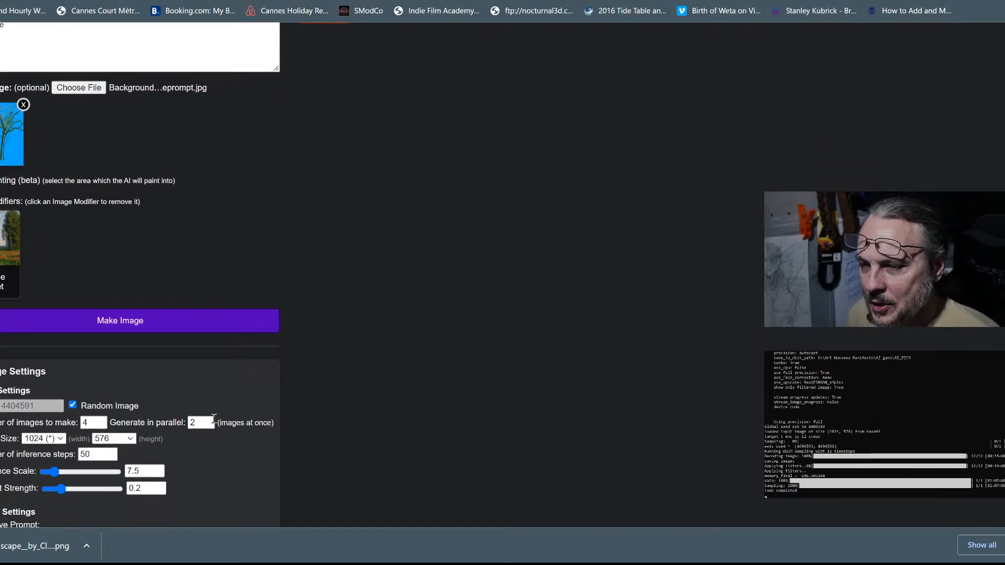
pyautogui.scroll(1, 272, 197)
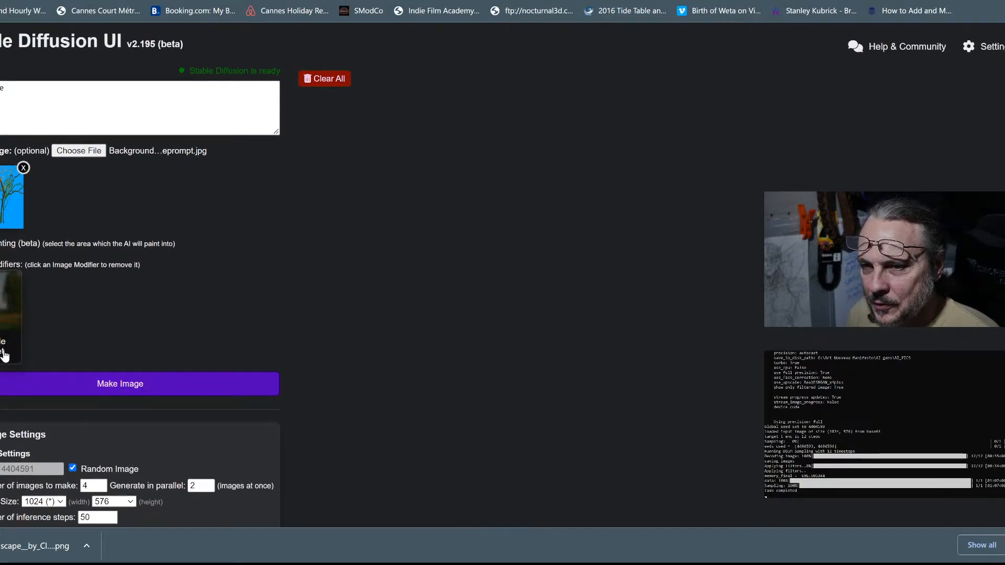
pyautogui.click(117, 381)
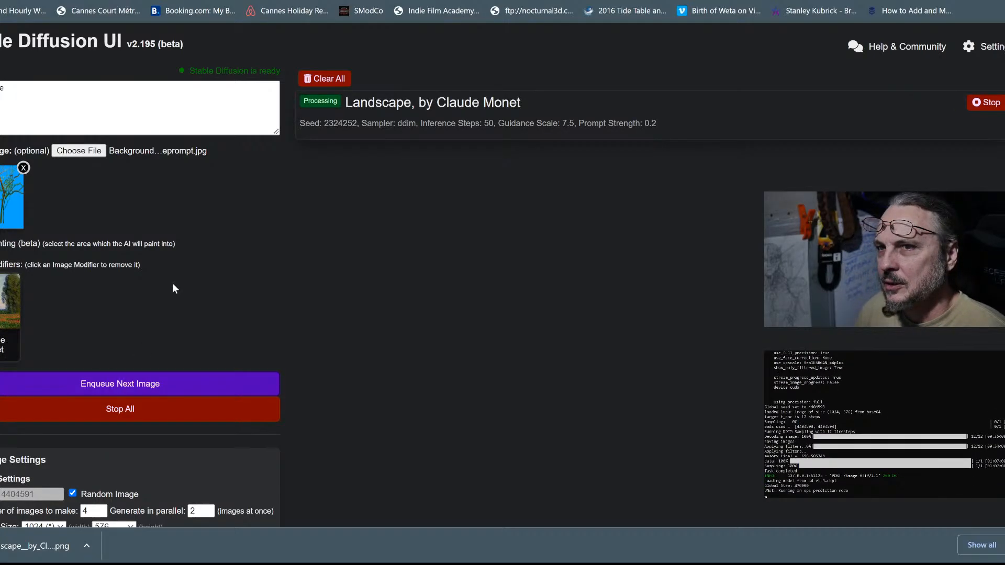
pyautogui.click(993, 108)
# Step: Replace the prompt text with Branches and, after stopping all running tasks, generate a new batch of four images
pyautogui.click(14, 88)
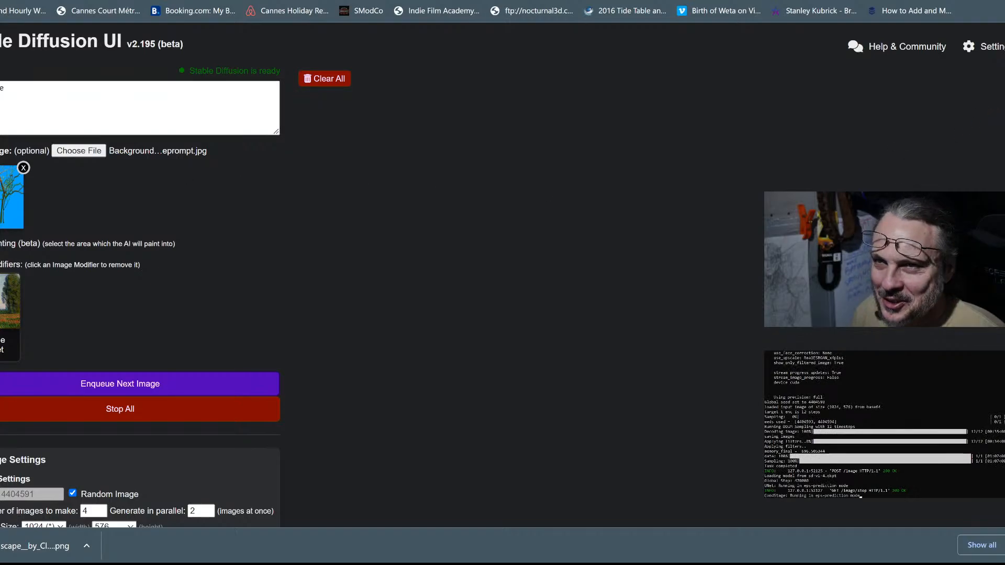
pyautogui.tripleClick(14, 88)
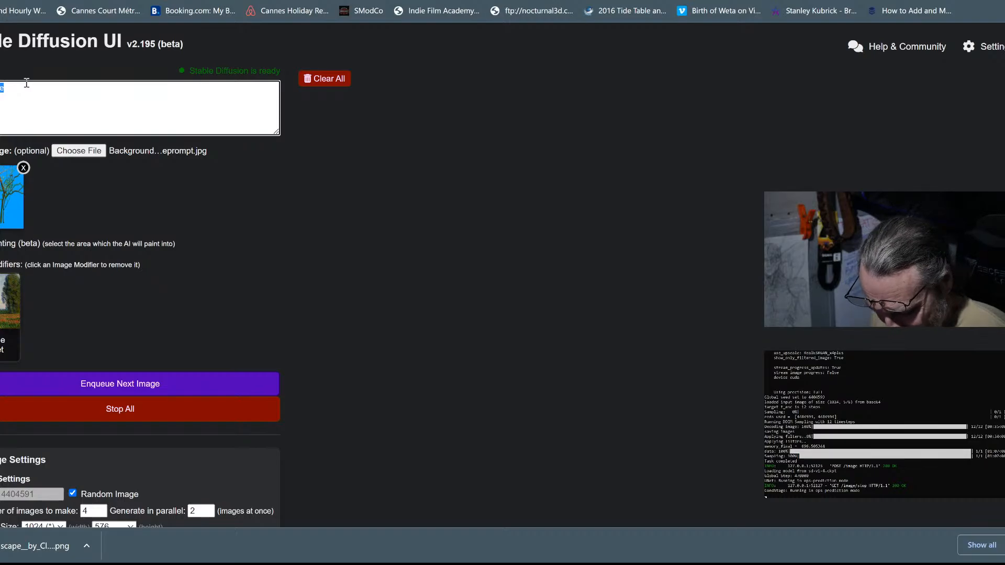
pyautogui.press('BackSpace')
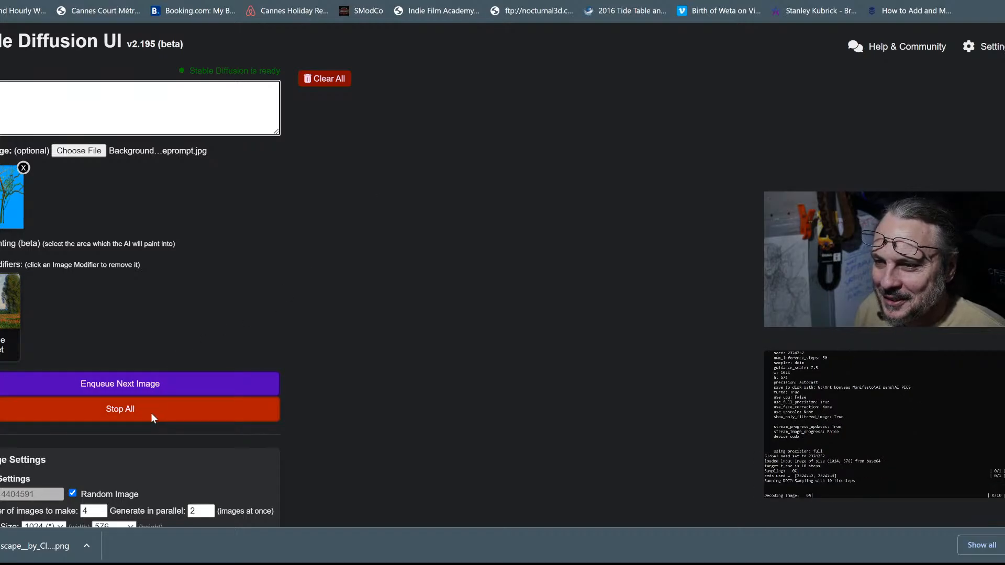
pyautogui.click(135, 408)
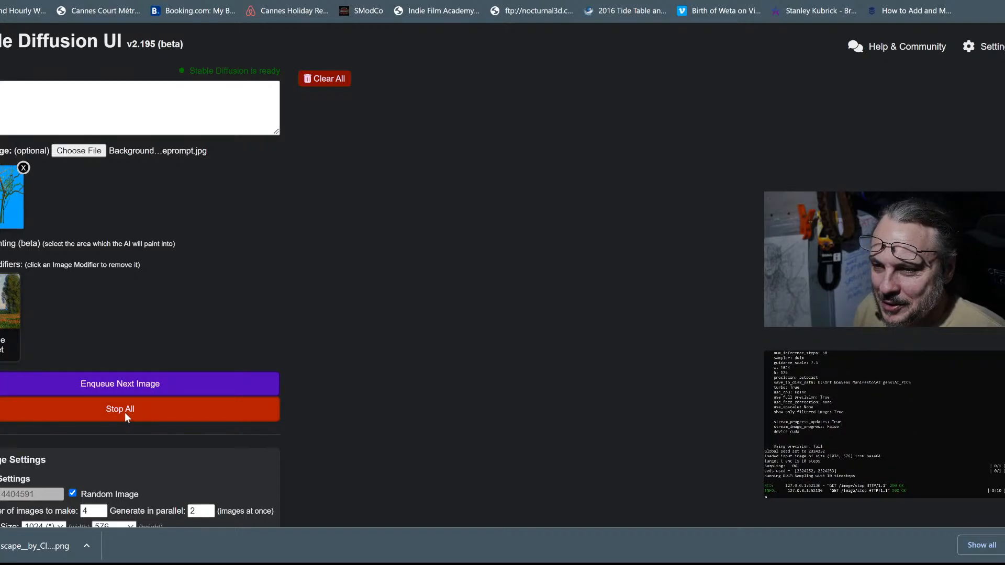
pyautogui.click(124, 412)
pyautogui.click(121, 410)
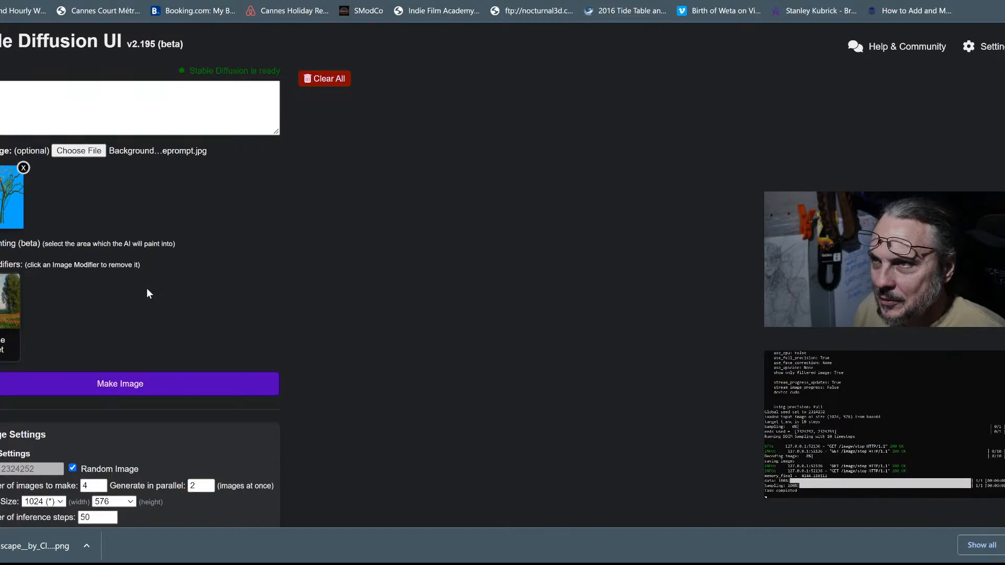
pyautogui.click(130, 388)
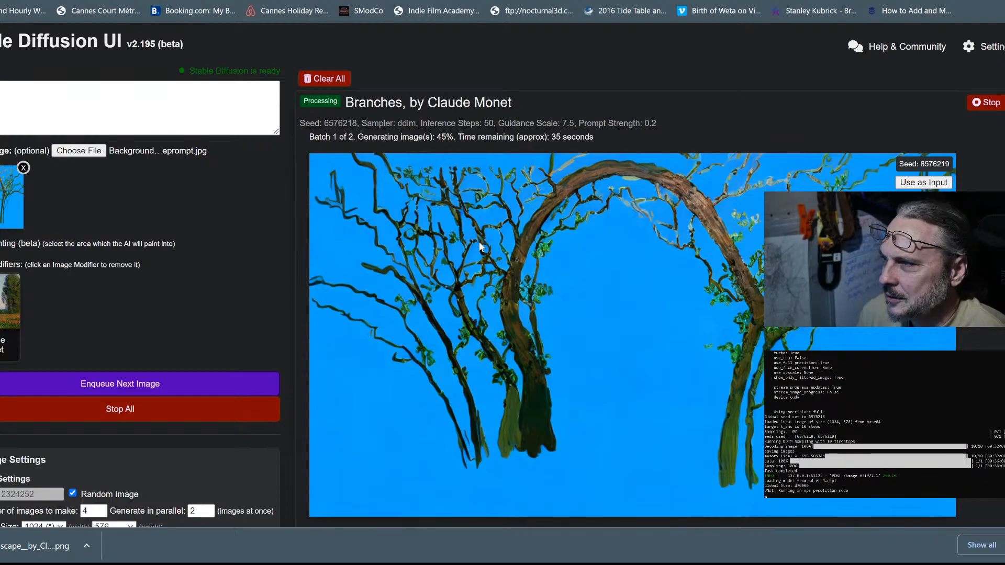
# Step: Compare the first two generated Branches images, examining the arch, the trunks and the twigs
pyautogui.scroll(-6, 671, 297)
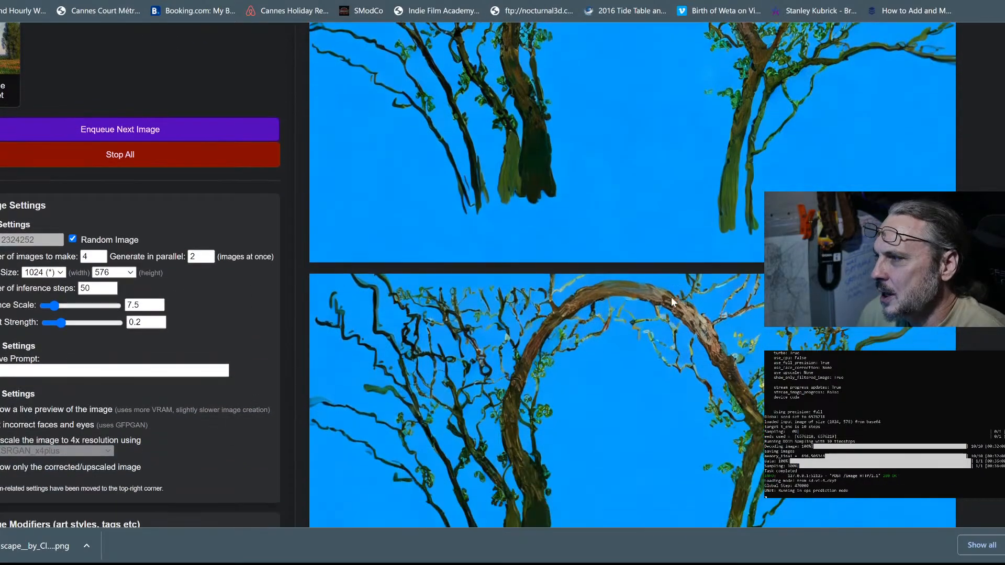
pyautogui.scroll(-2, 672, 300)
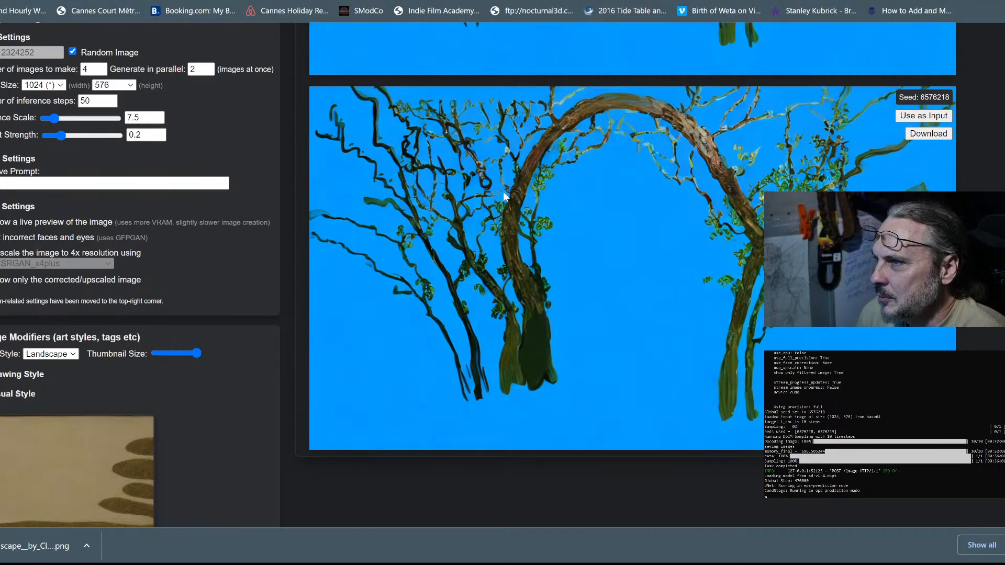
pyautogui.scroll(8, 642, 314)
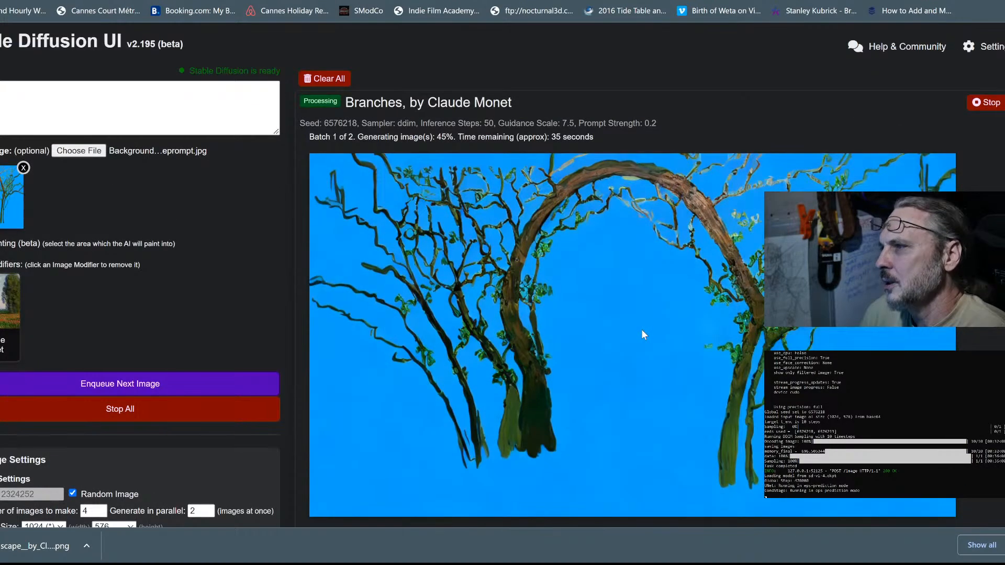
pyautogui.scroll(-6, 642, 335)
pyautogui.scroll(-1, 644, 335)
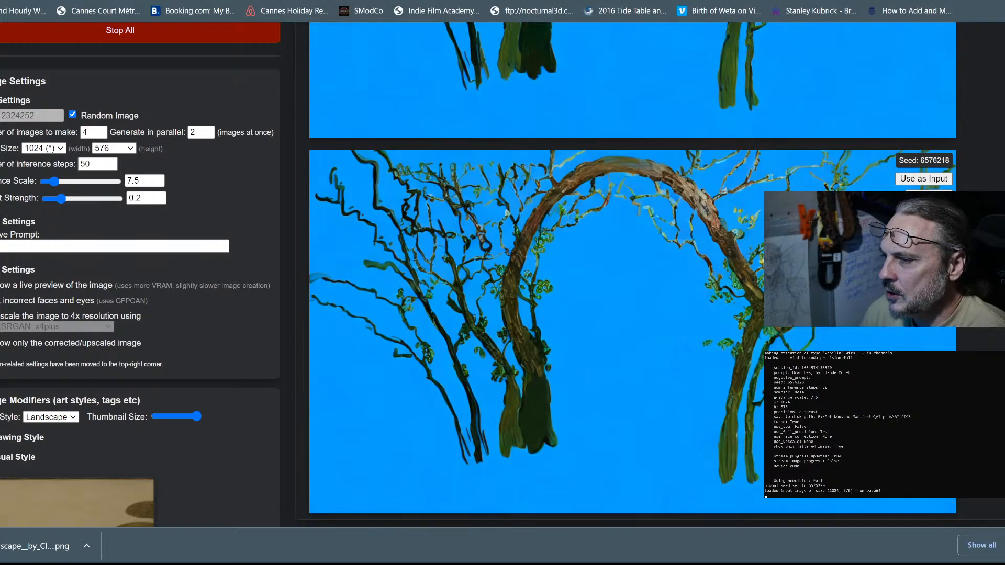
pyautogui.scroll(6, 741, 208)
pyautogui.scroll(-7, 701, 251)
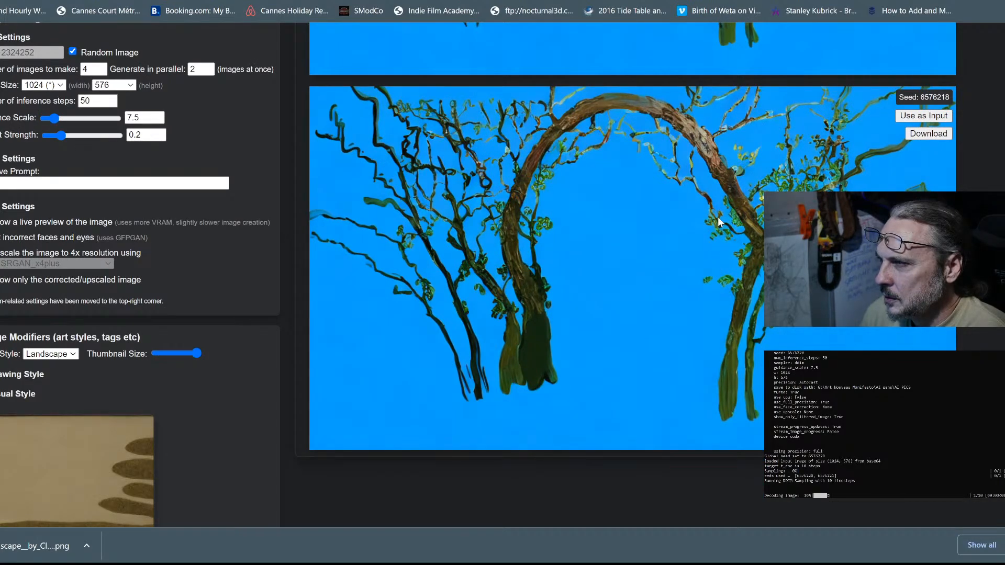
pyautogui.scroll(5, 718, 216)
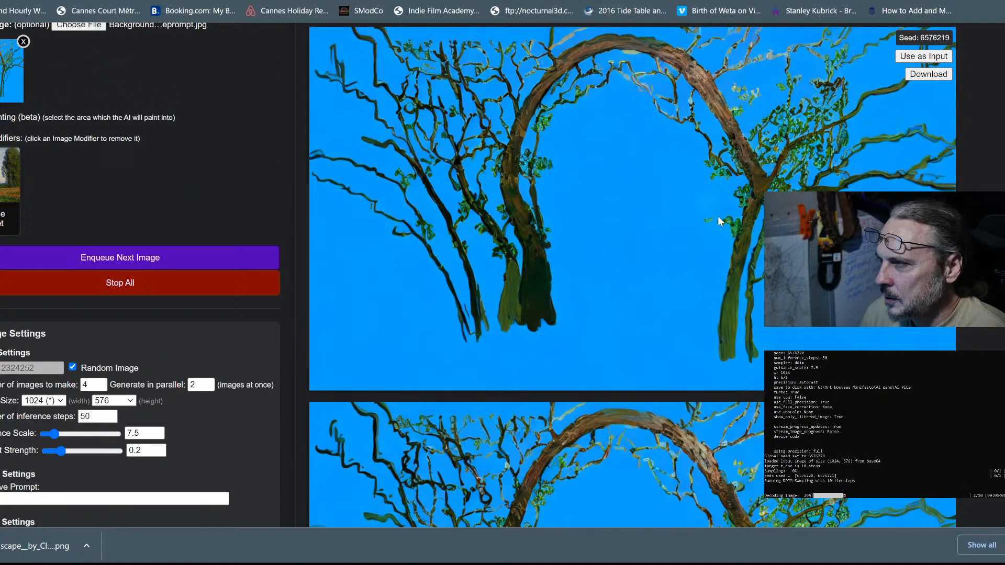
pyautogui.scroll(-5, 717, 216)
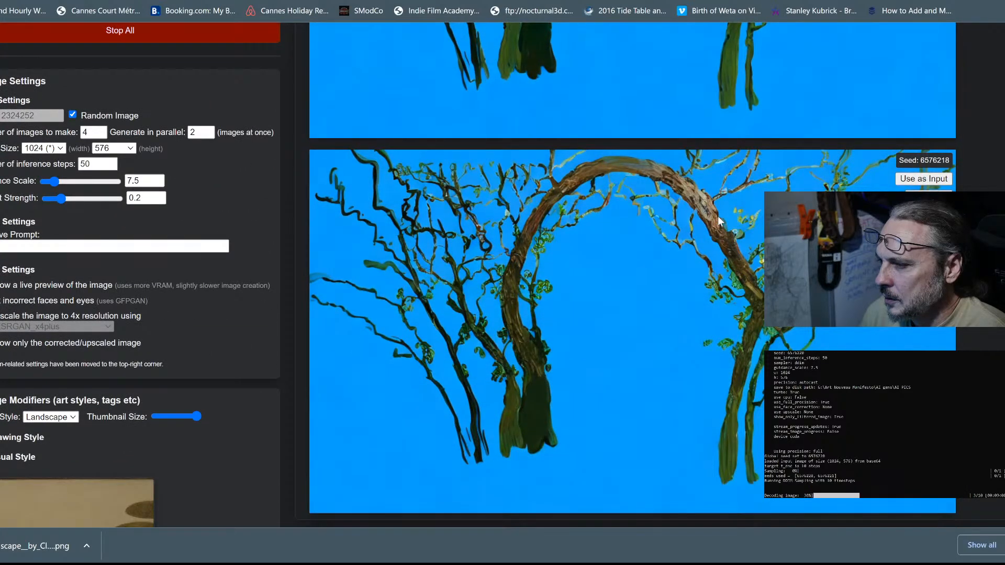
pyautogui.scroll(6, 717, 216)
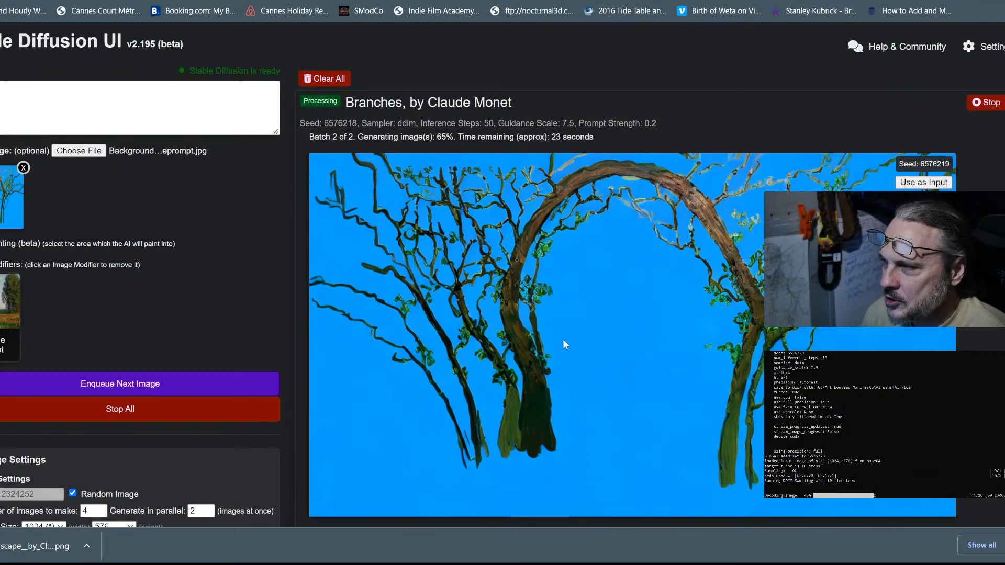
# Step: Set the Prompt Strength to 0.5 and look through the finished branch images
pyautogui.scroll(-5, 563, 339)
pyautogui.scroll(-4, 564, 340)
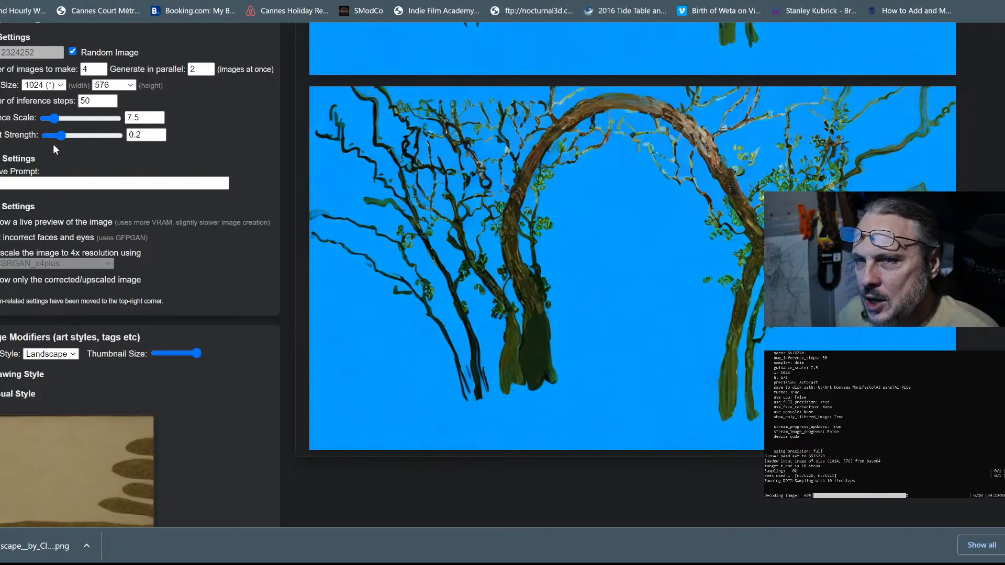
pyautogui.moveTo(62, 137); pyautogui.dragTo(88, 143)
pyautogui.moveTo(87, 137); pyautogui.dragTo(83, 140)
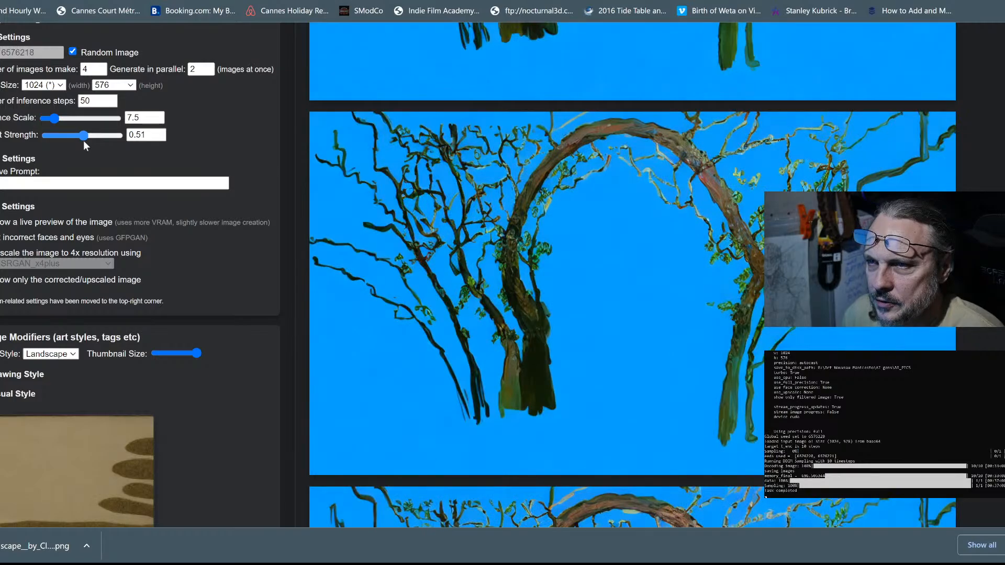
pyautogui.scroll(-5, 628, 288)
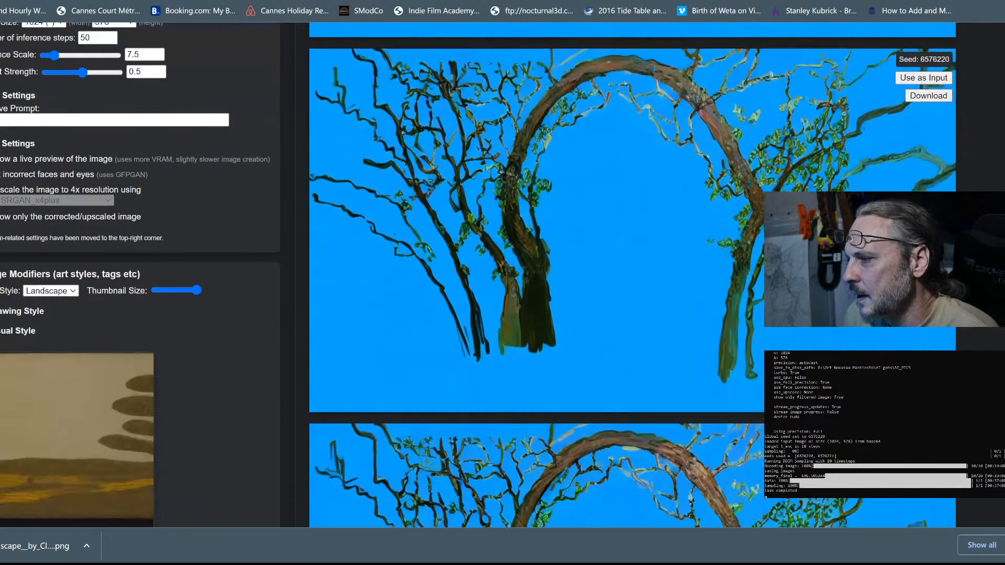
pyautogui.scroll(-10, 628, 288)
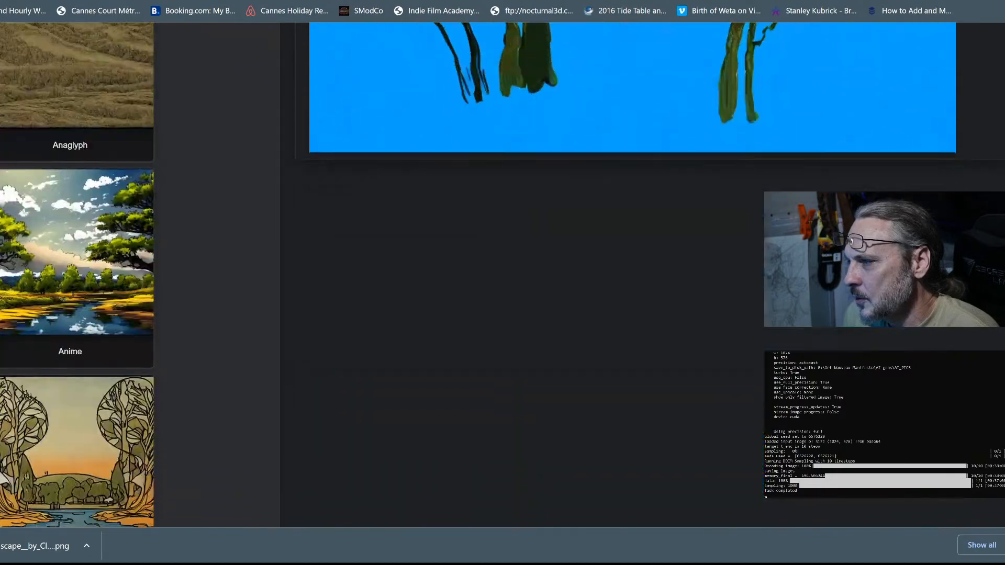
# Step: Compare the four Branches images generated at Prompt Strength 0.2, examining the arch, trunks and twigs in each
pyautogui.scroll(5, 628, 288)
pyautogui.scroll(10, 628, 287)
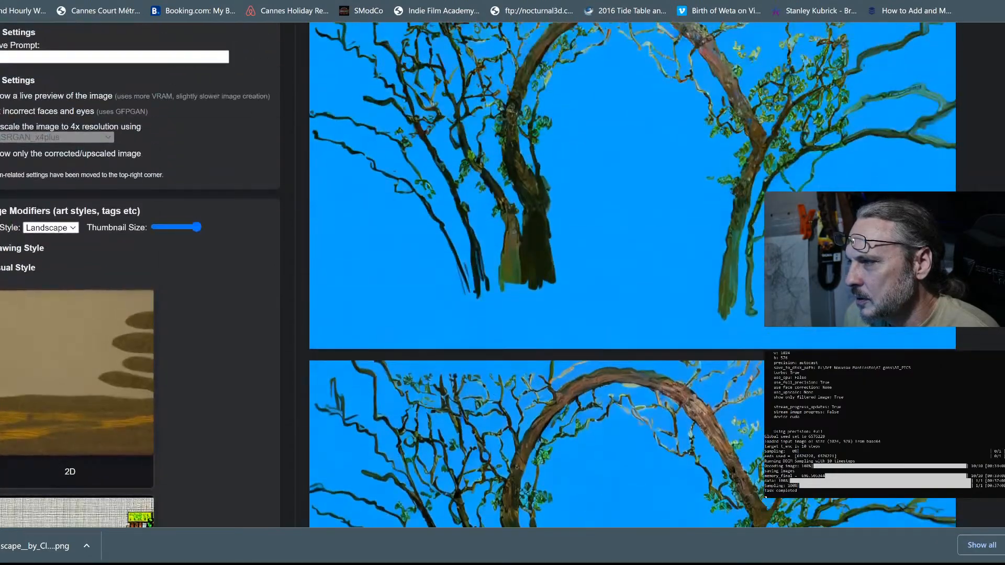
pyautogui.scroll(-4, 628, 287)
pyautogui.scroll(10, 629, 288)
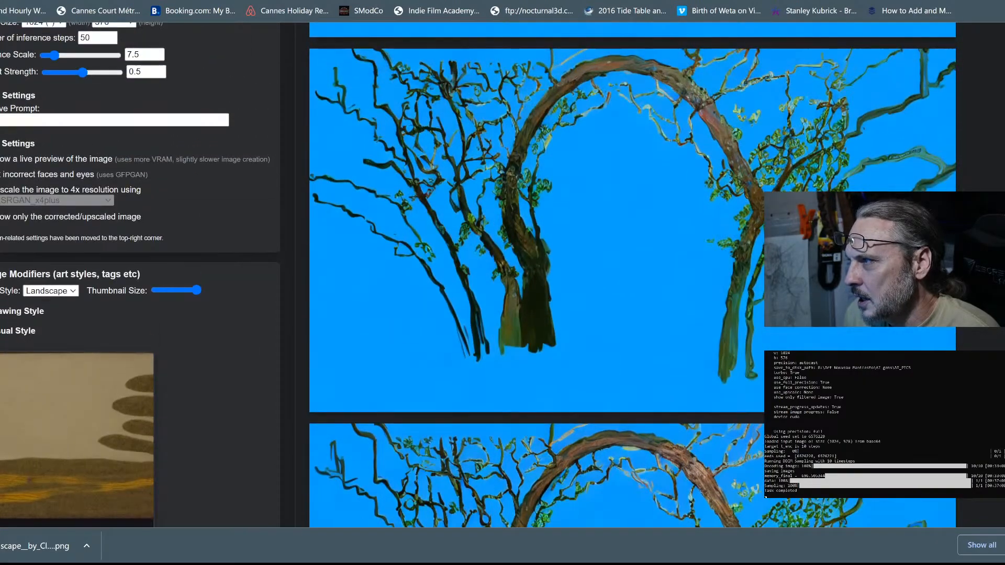
pyautogui.scroll(5, 628, 288)
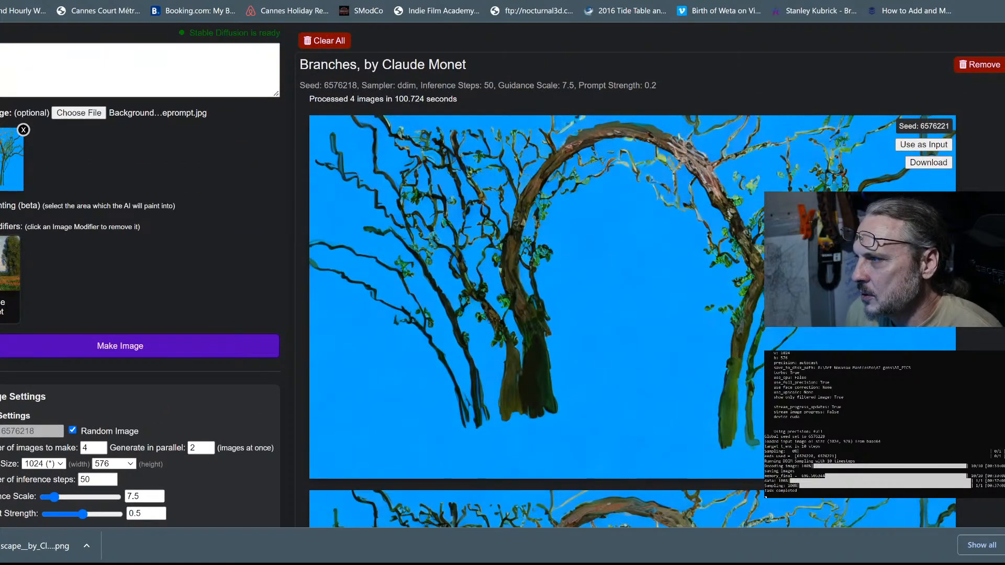
pyautogui.scroll(-10, 628, 287)
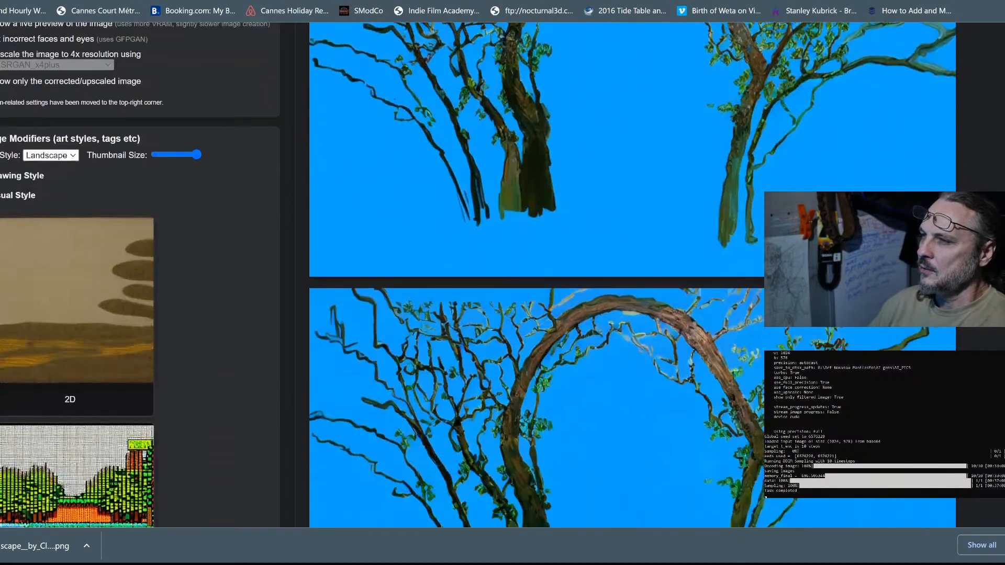
pyautogui.scroll(-10, 628, 288)
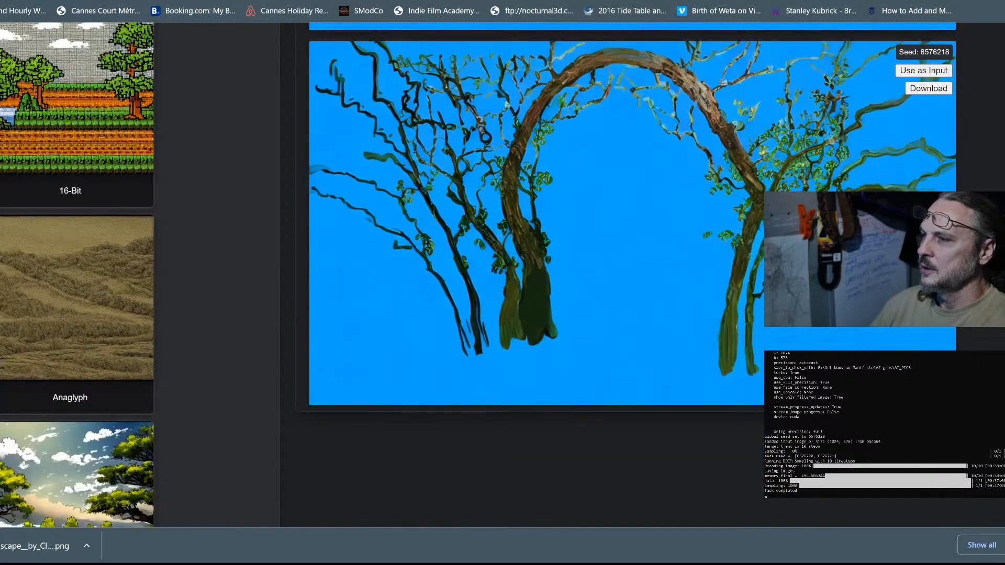
# Step: Use the generated image with seed 6576219 as the new input image and generate four Branches images at Prompt Strength 0.5
pyautogui.scroll(10, 628, 288)
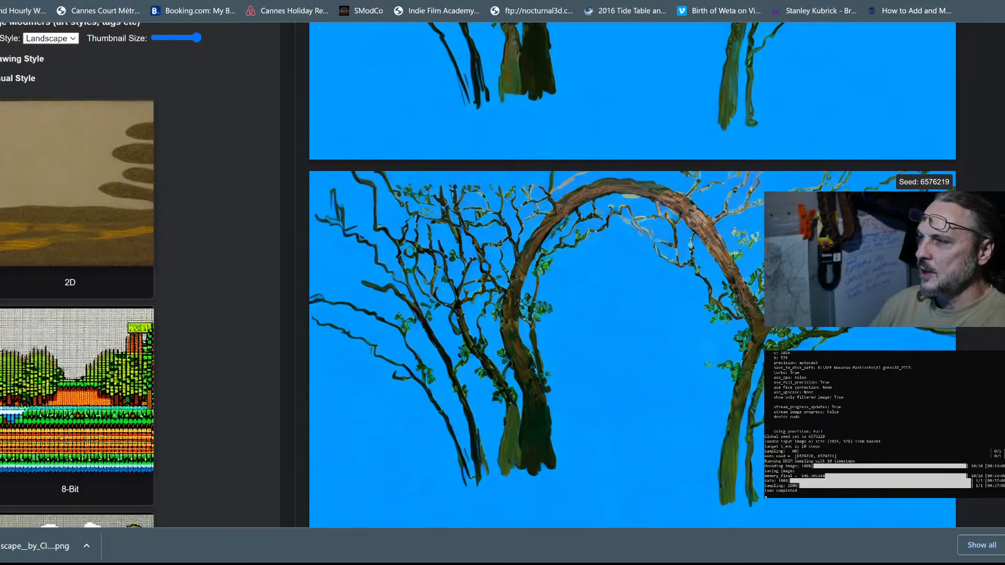
pyautogui.scroll(10, 628, 288)
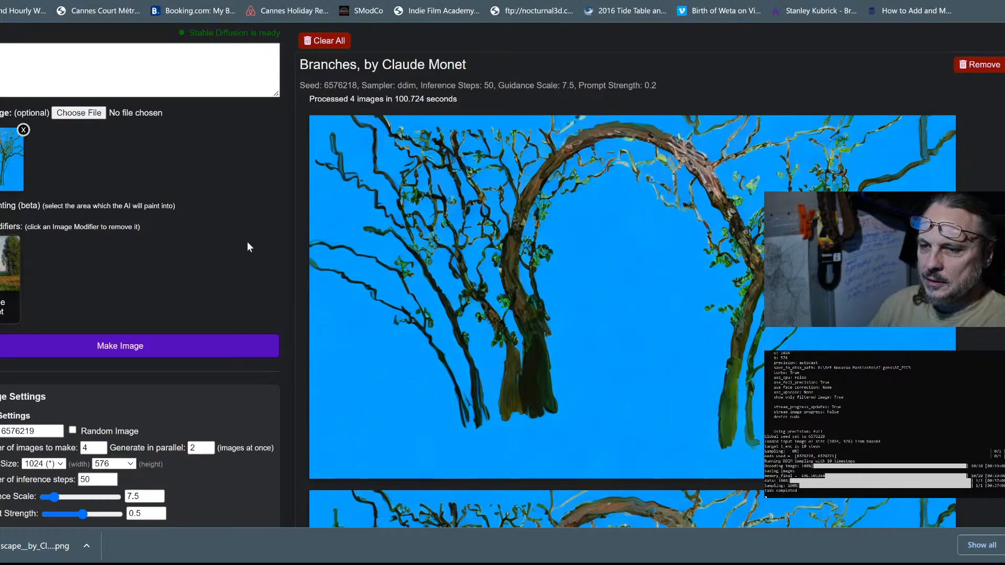
pyautogui.click(127, 347)
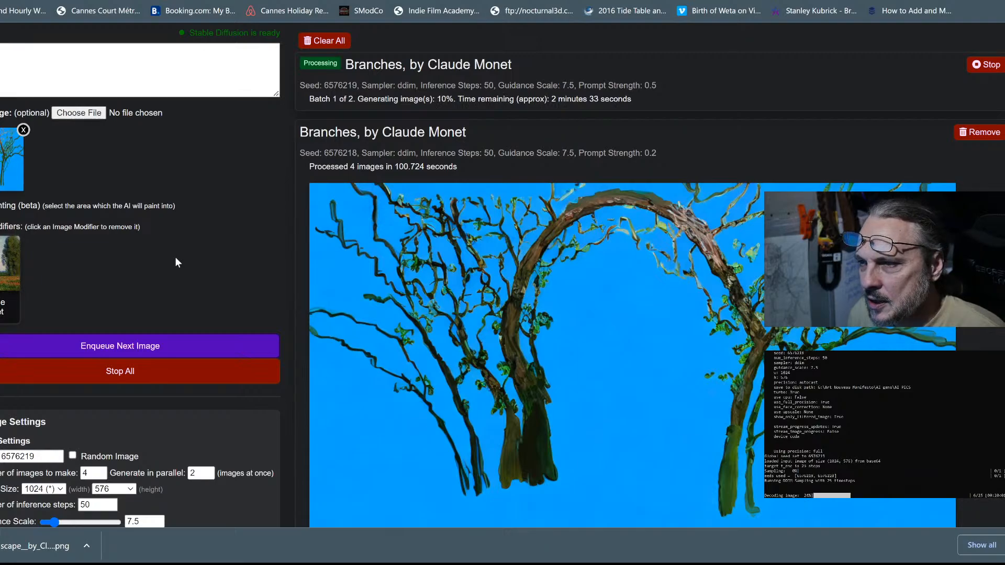
pyautogui.scroll(1, 177, 259)
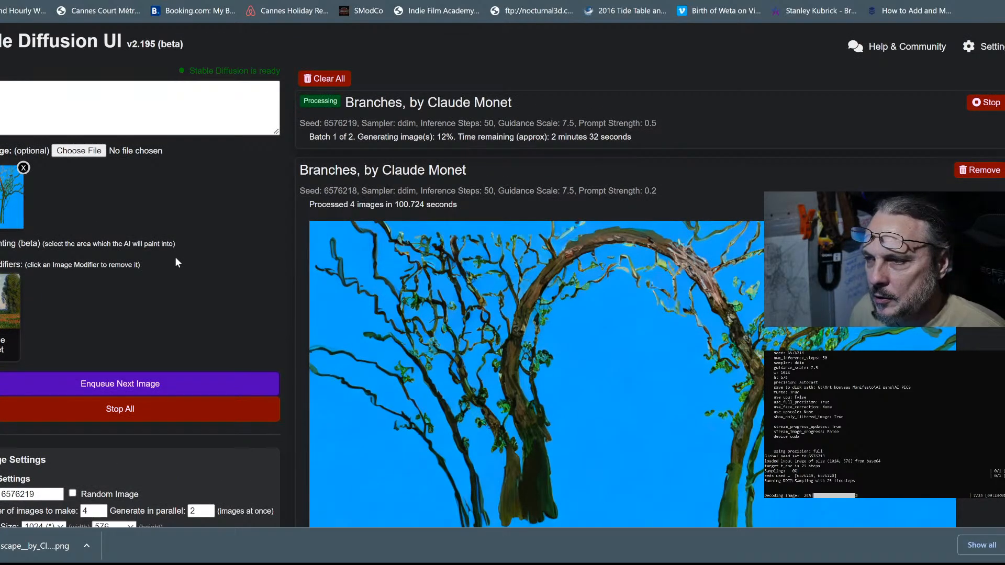
pyautogui.scroll(-5, 175, 256)
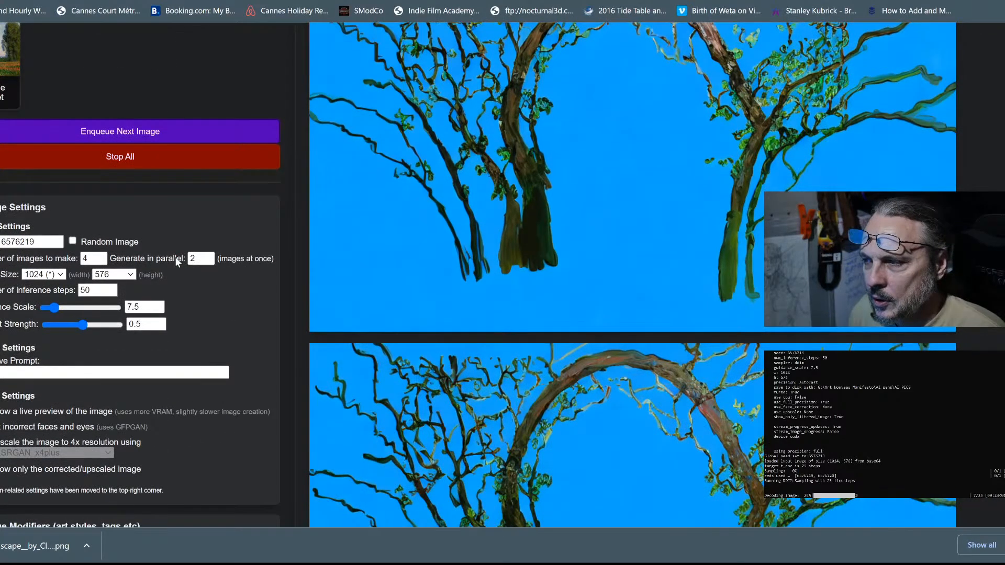
pyautogui.scroll(3, 175, 256)
pyautogui.scroll(3, 175, 257)
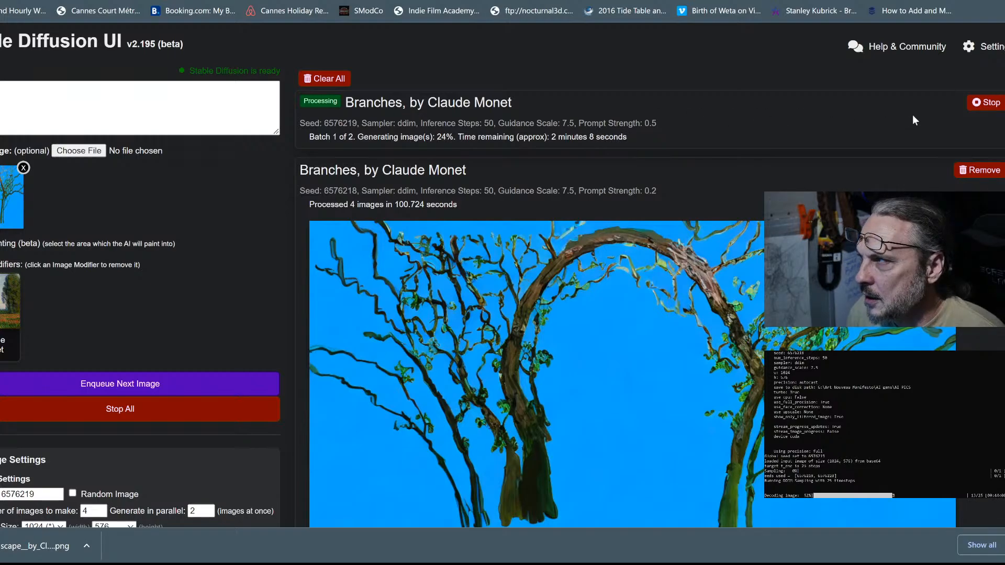
pyautogui.moveTo(978, 48)
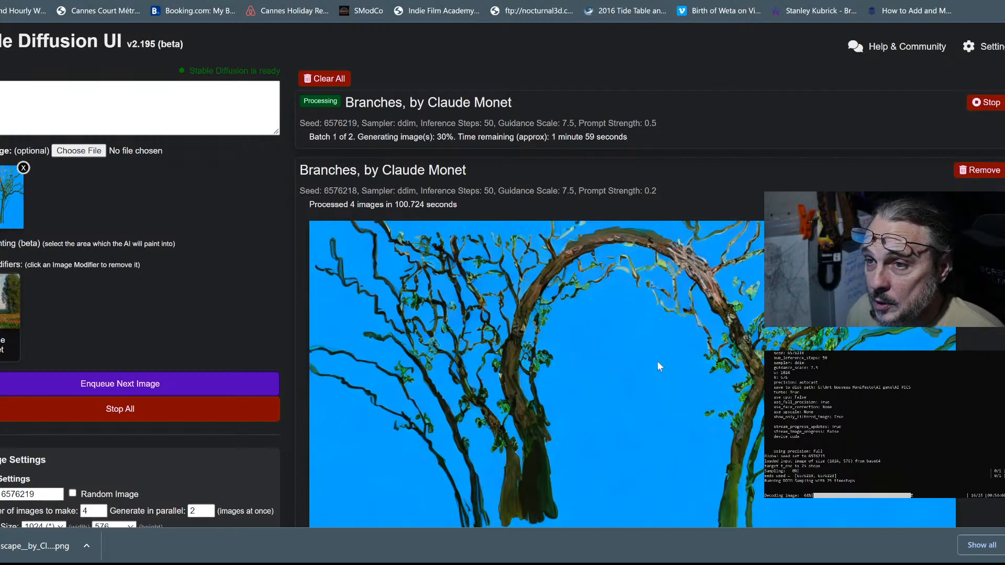
pyautogui.scroll(-5, 567, 360)
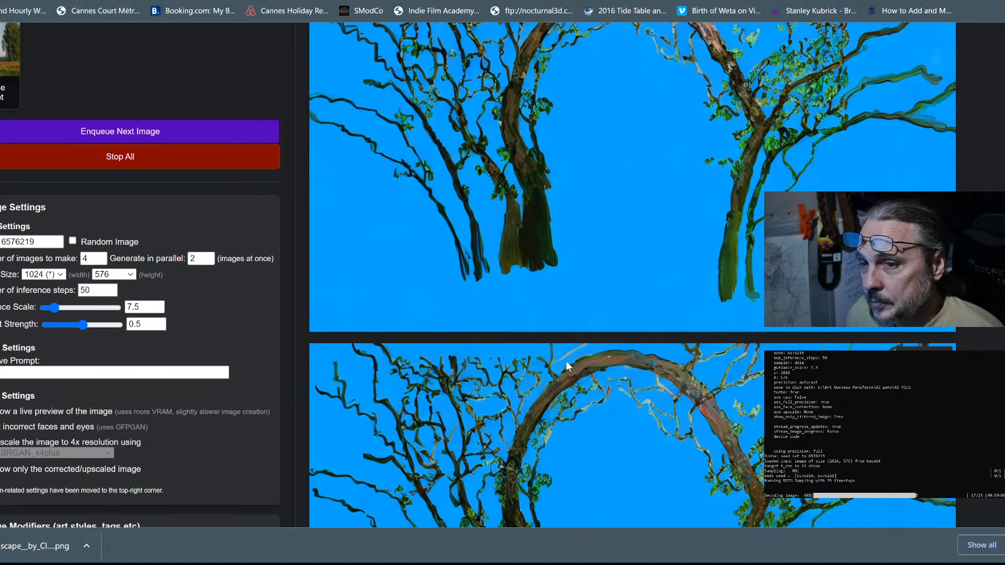
pyautogui.click(93, 290)
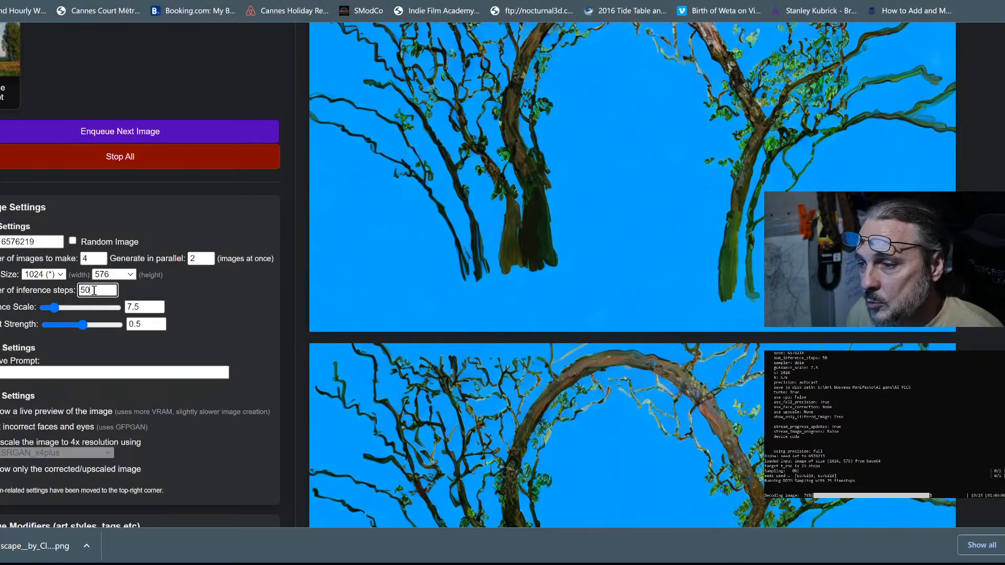
pyautogui.scroll(5, 355, 319)
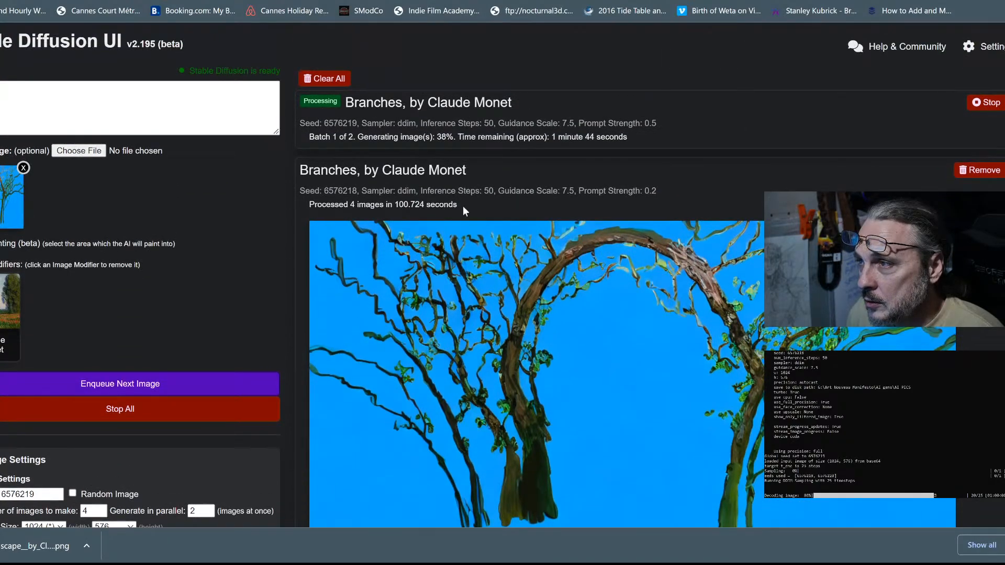
pyautogui.scroll(-5, 524, 191)
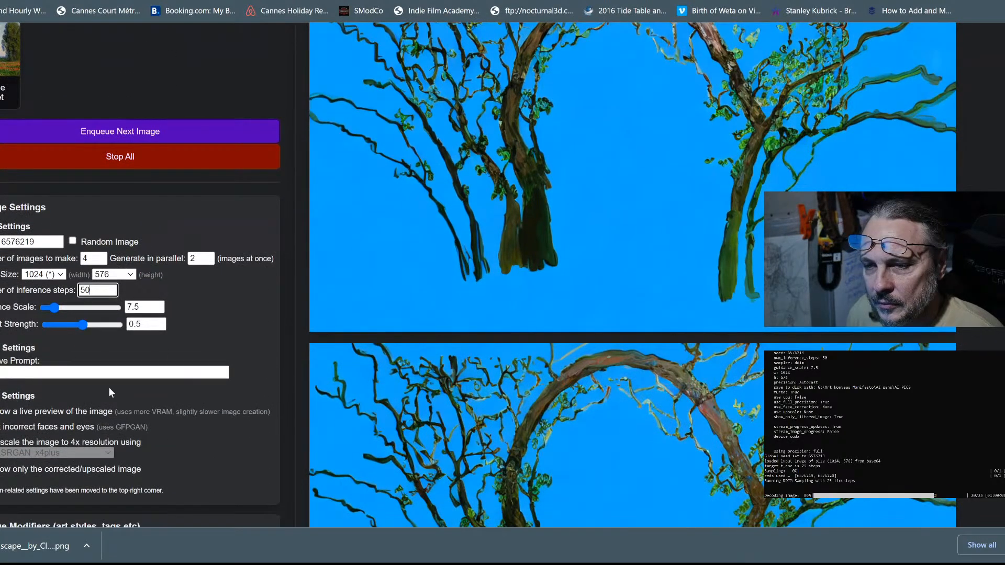
# Step: Examine the first two Branches images generated at Prompt Strength 0.5, comparing their trunks, arch and foliage
pyautogui.scroll(4, 603, 312)
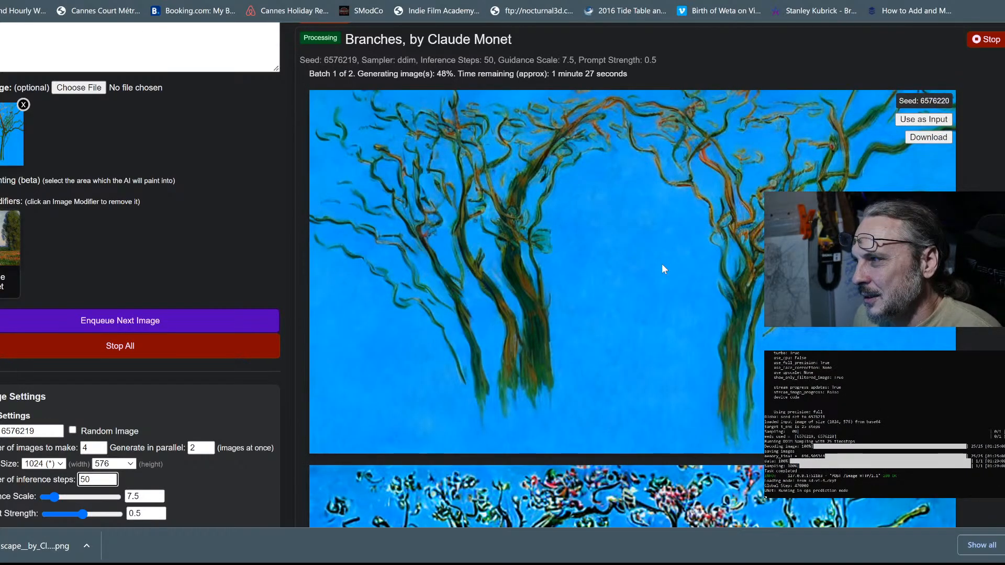
pyautogui.scroll(-3, 530, 254)
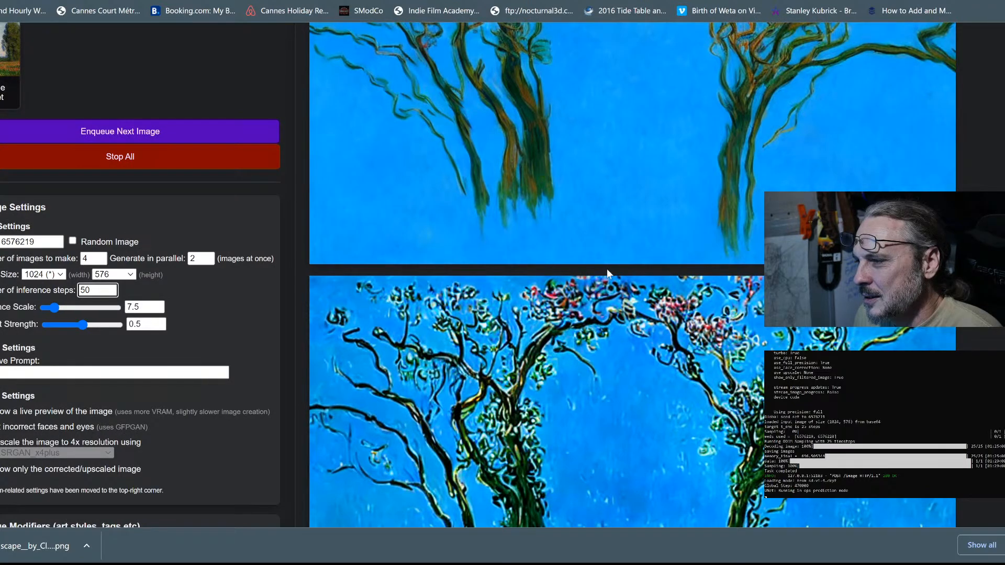
pyautogui.scroll(-3, 641, 285)
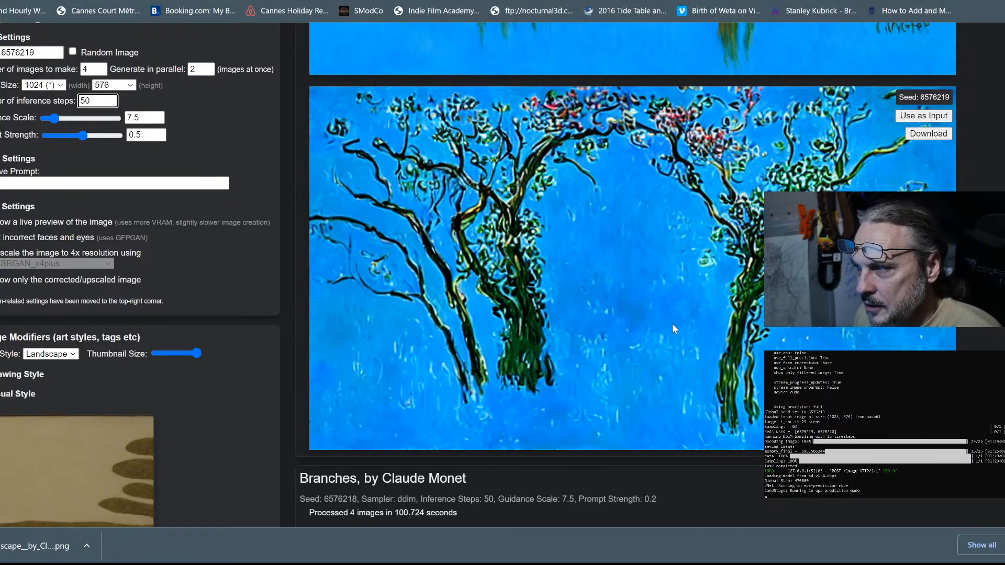
pyautogui.scroll(7, 672, 323)
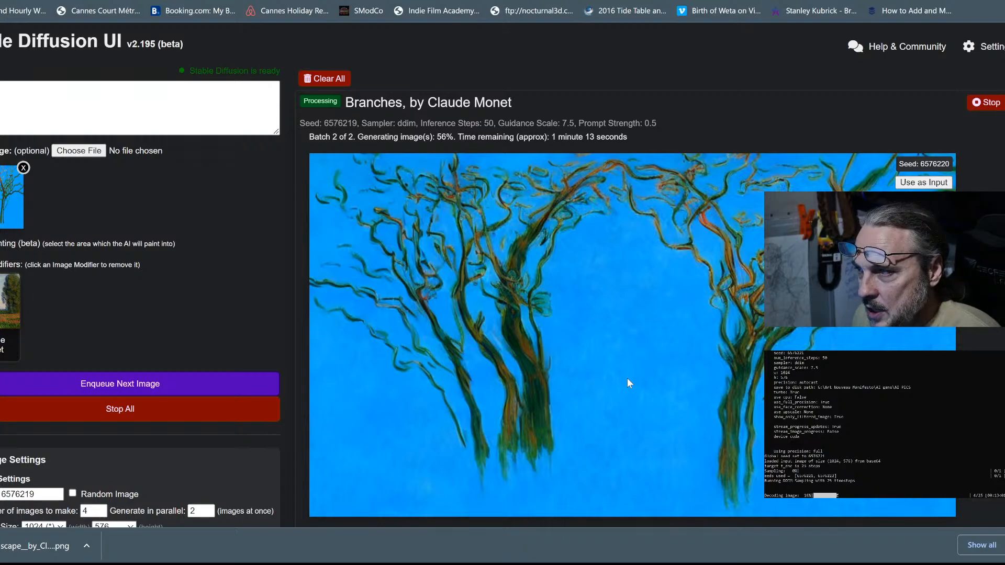
pyautogui.scroll(-6, 627, 377)
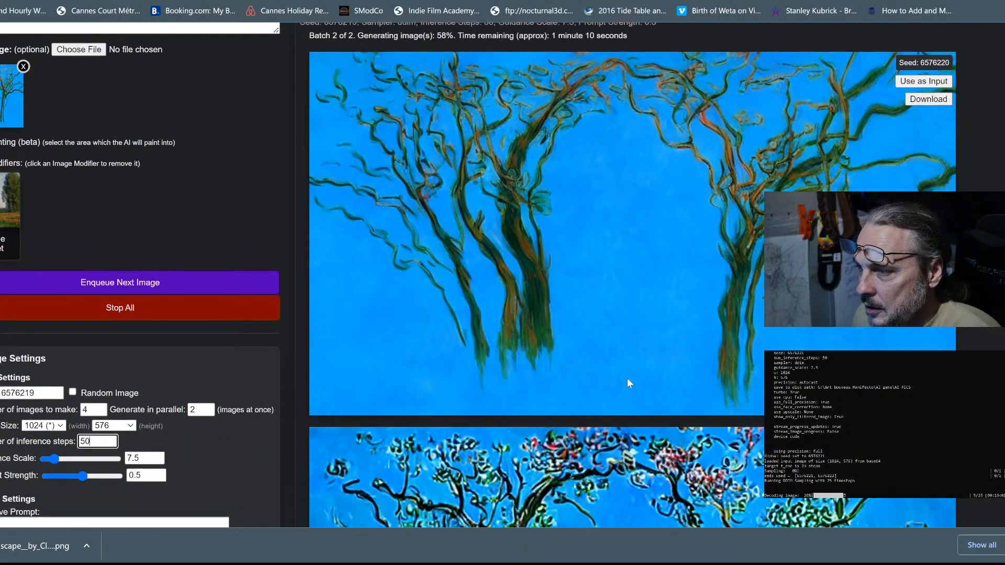
pyautogui.scroll(5, 627, 378)
pyautogui.moveTo(619, 325)
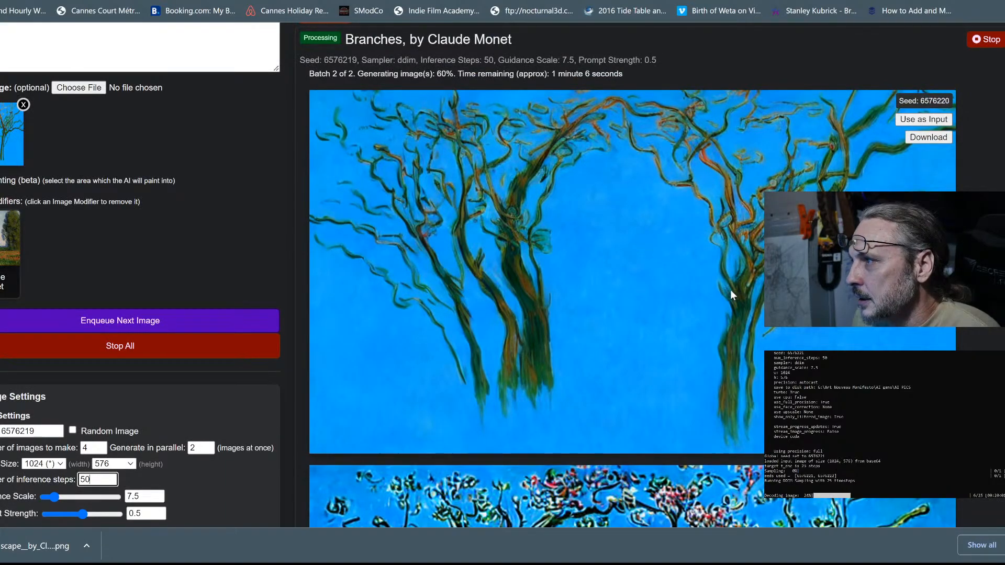
pyautogui.scroll(1, 726, 289)
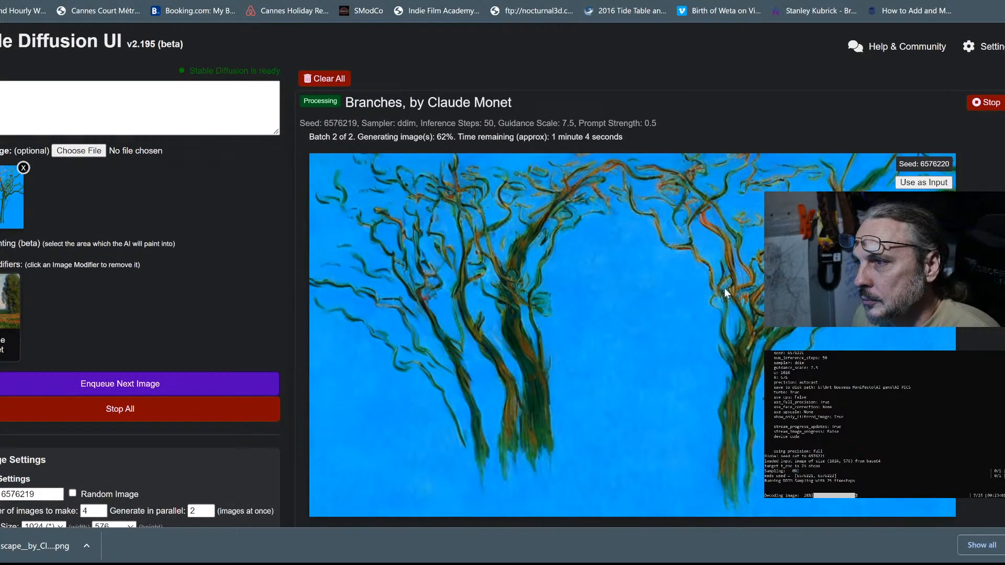
# Step: Extend the prompt text after Branches so that it reads Branches, Leaves and Blossoms
pyautogui.click(3, 97)
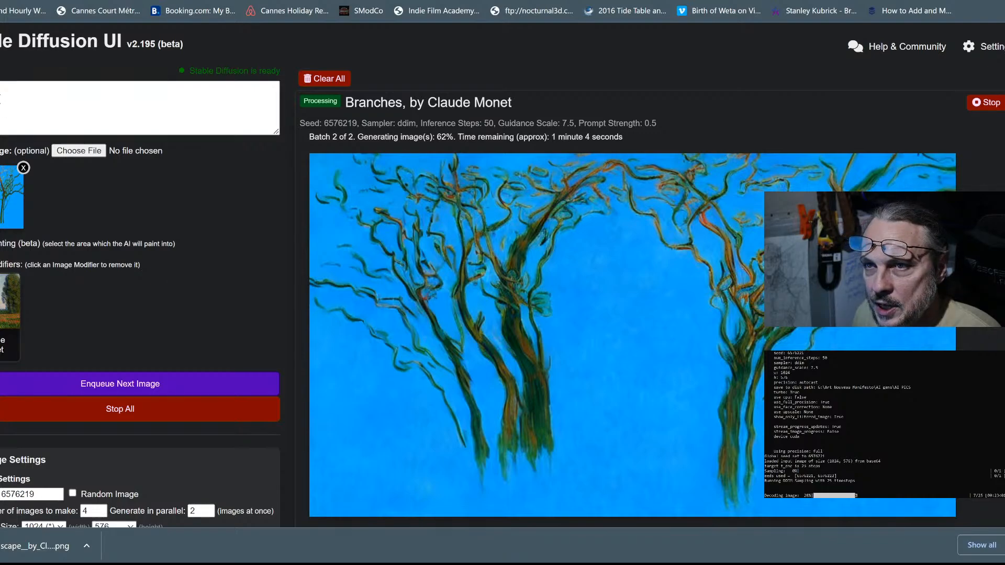
pyautogui.click(4, 86)
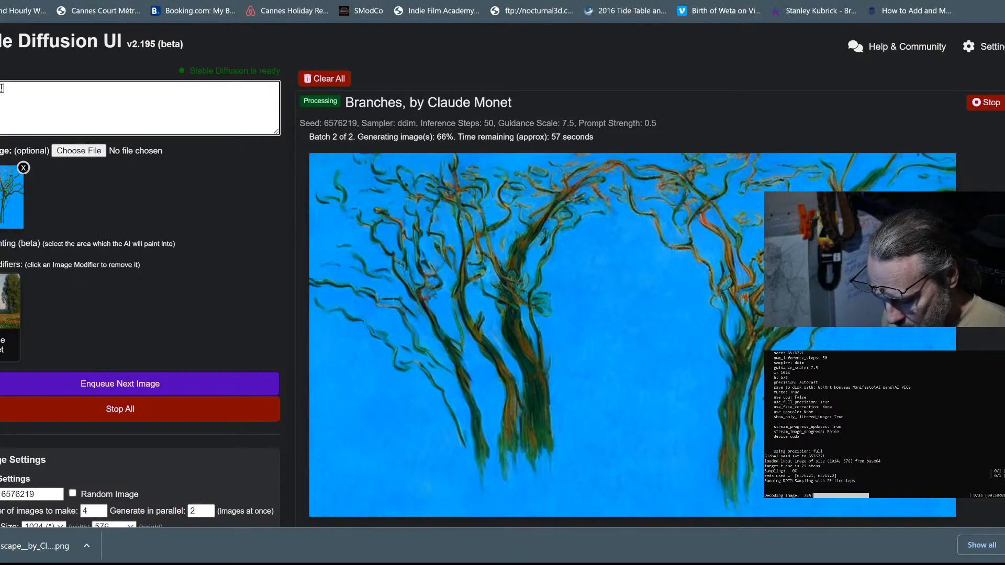
pyautogui.write('Leaves')
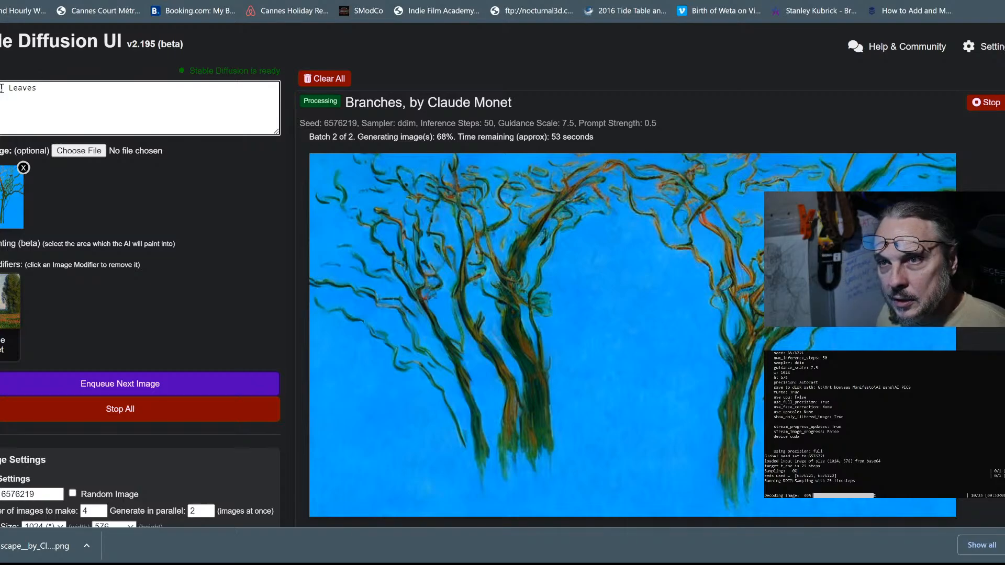
pyautogui.write(' and ')
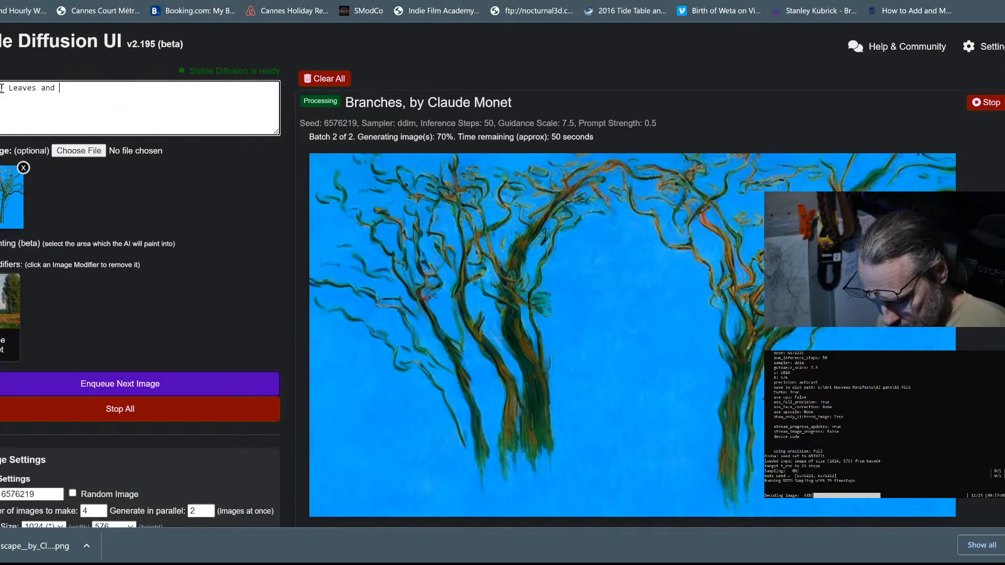
pyautogui.write('Blo')
pyautogui.press('BackSpace')
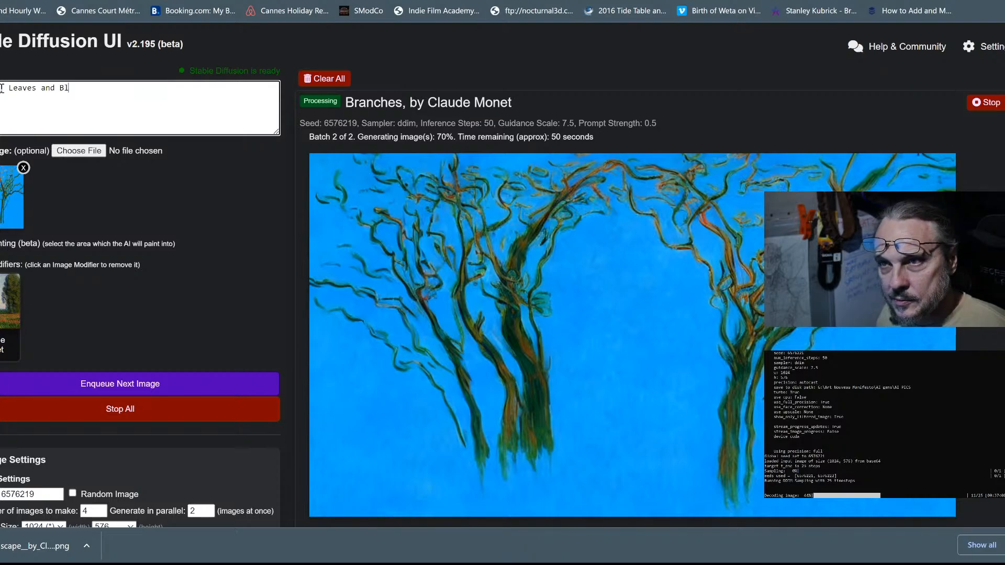
pyautogui.write('ossums')
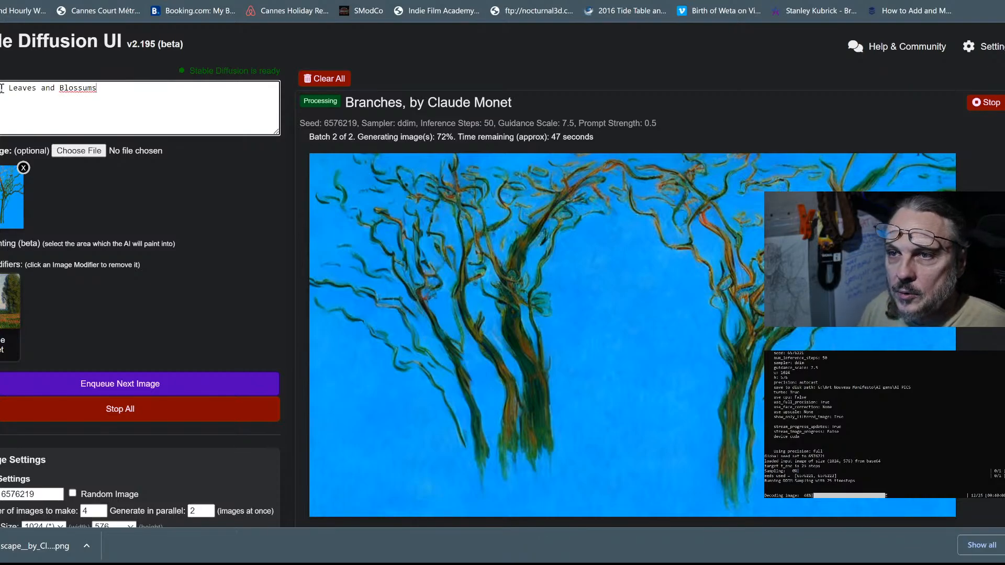
pyautogui.click(2, 88)
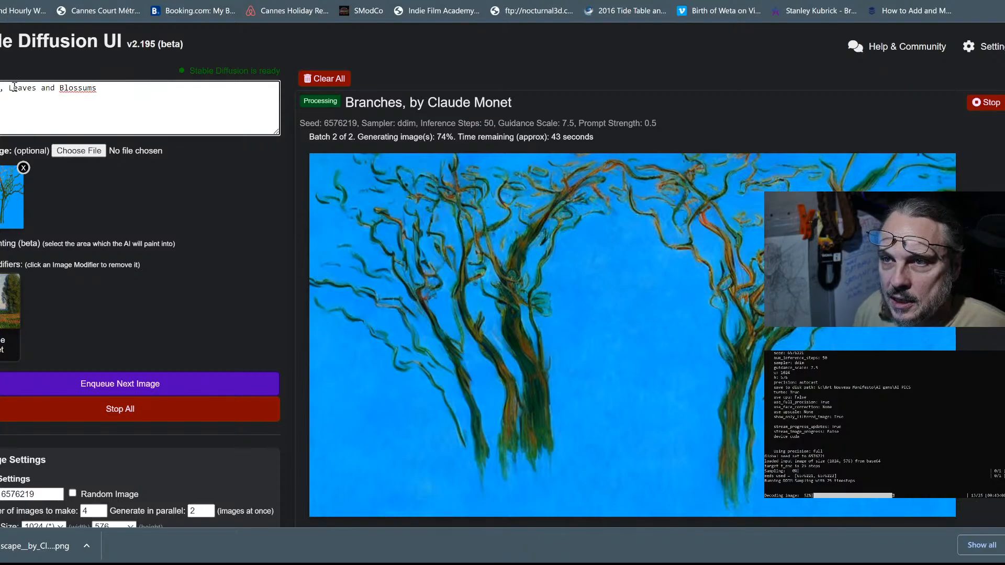
pyautogui.write(',')
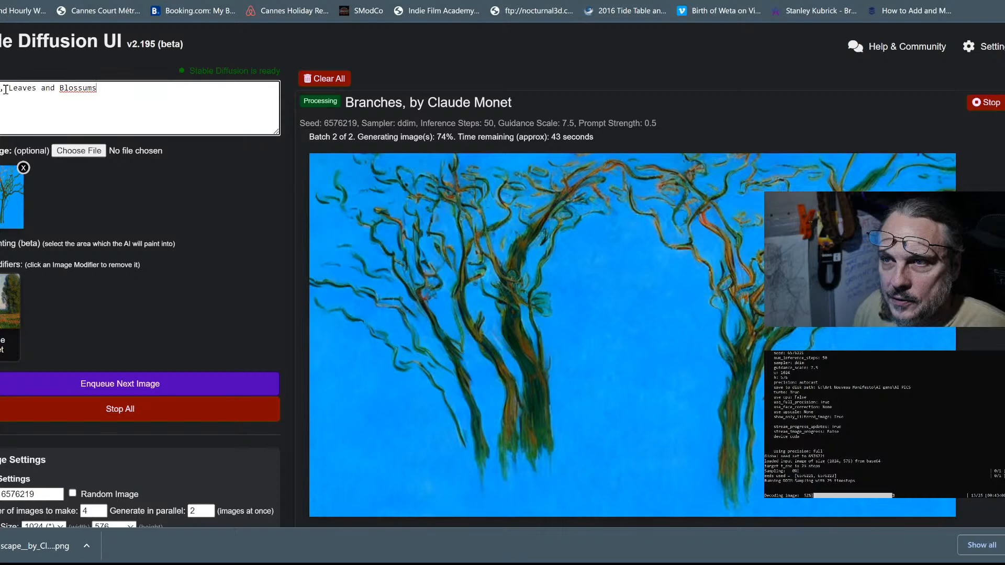
pyautogui.doubleClick(83, 89)
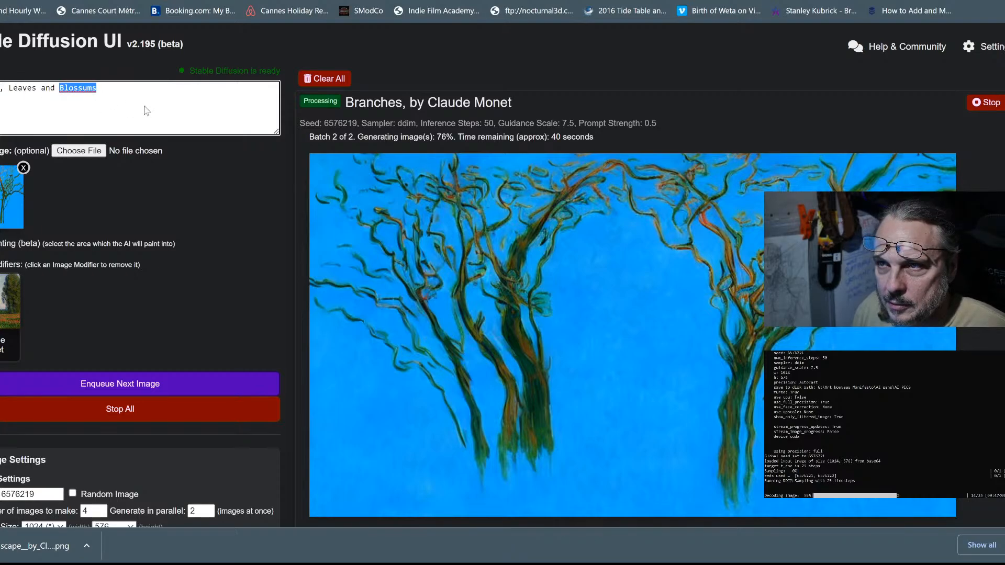
pyautogui.write('Blossoms')
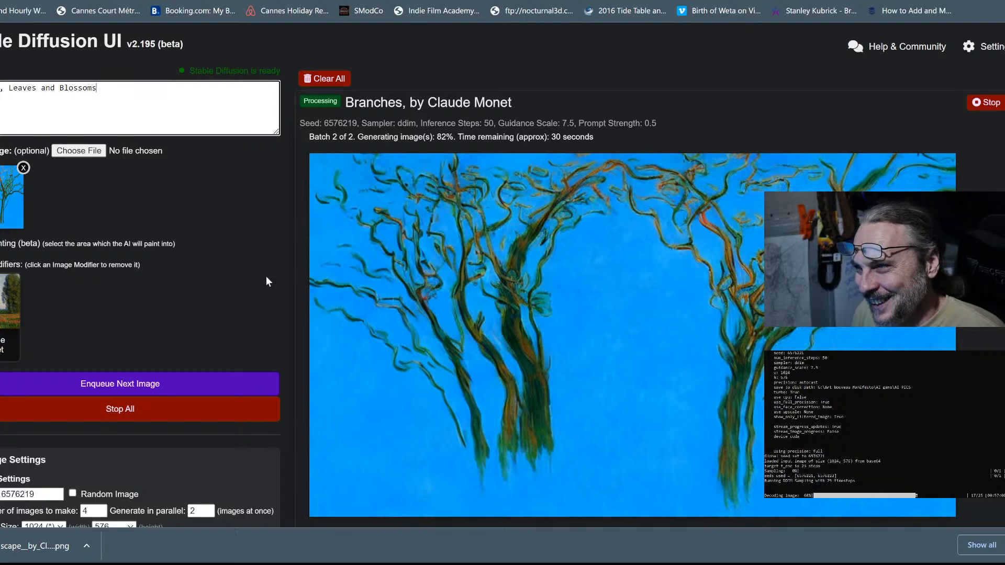
pyautogui.scroll(-5, 451, 282)
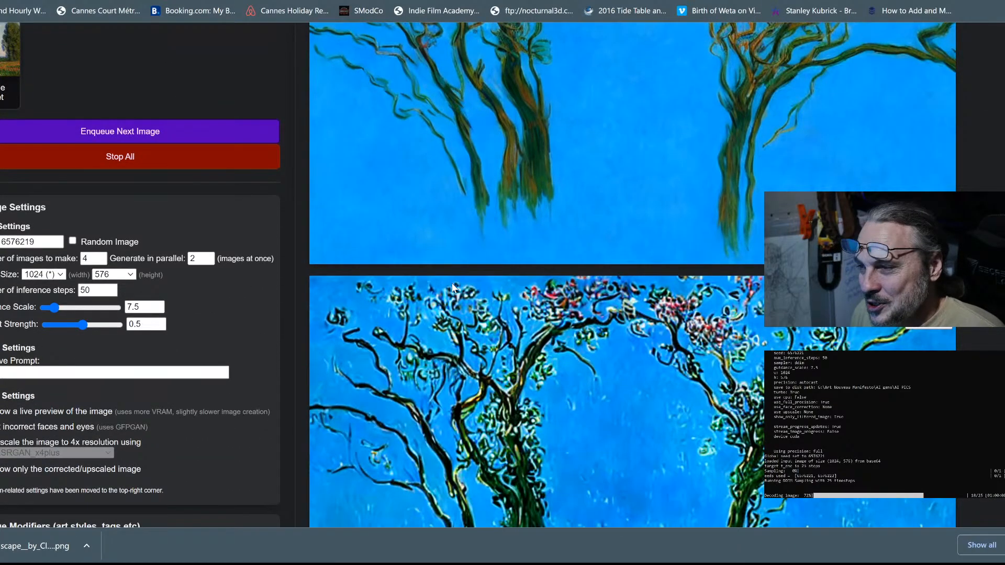
pyautogui.scroll(5, 453, 287)
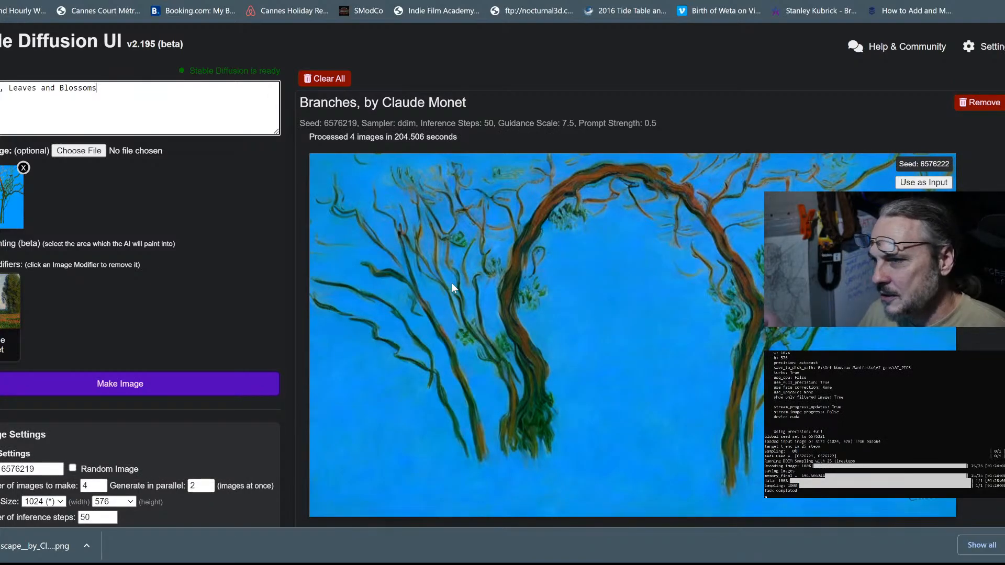
# Step: Compare the four Branches images generated at Prompt Strength 0.5, examining the arch, trunks and twigs in each
pyautogui.scroll(-4, 512, 277)
pyautogui.scroll(-5, 513, 278)
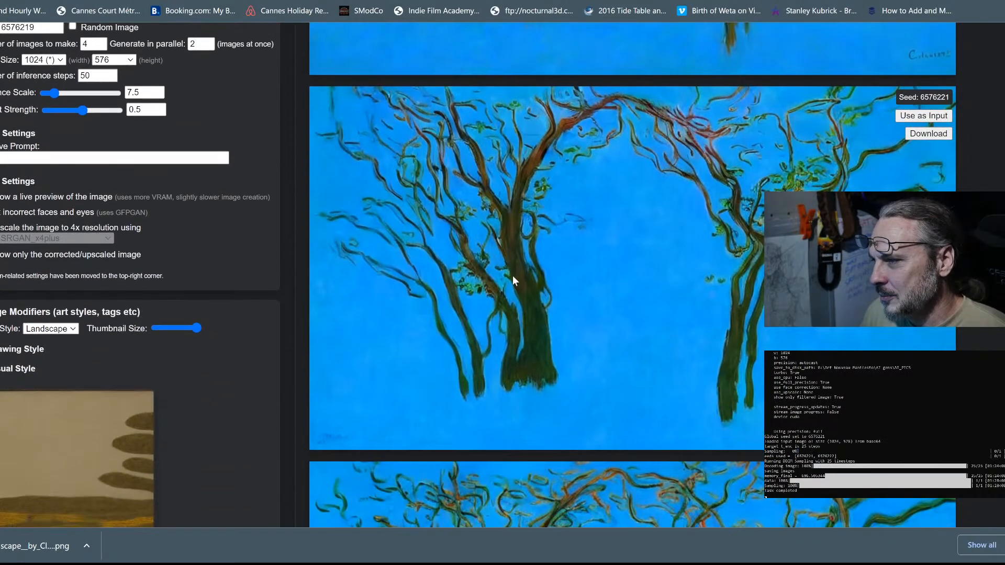
pyautogui.scroll(1, 513, 275)
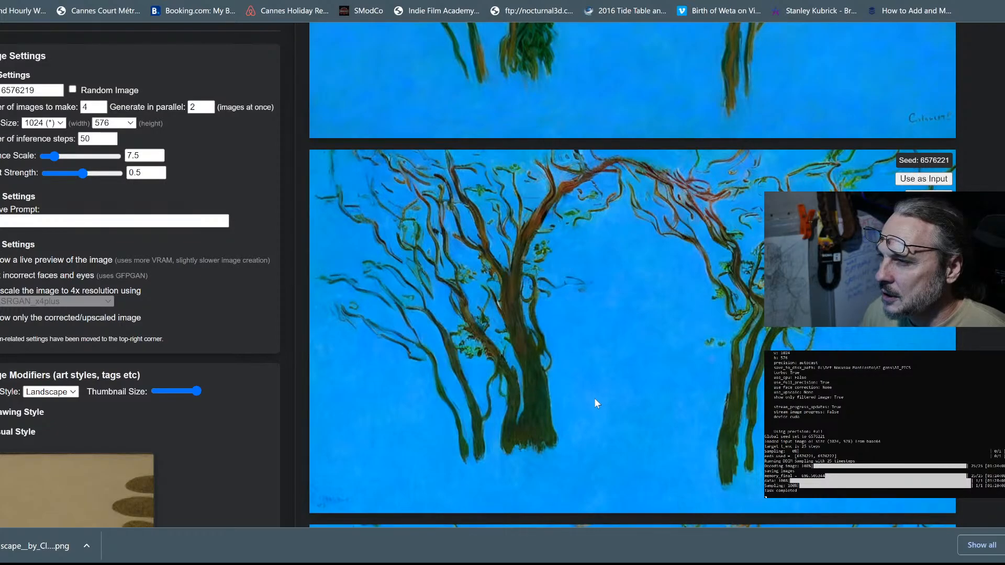
pyautogui.scroll(-7, 636, 411)
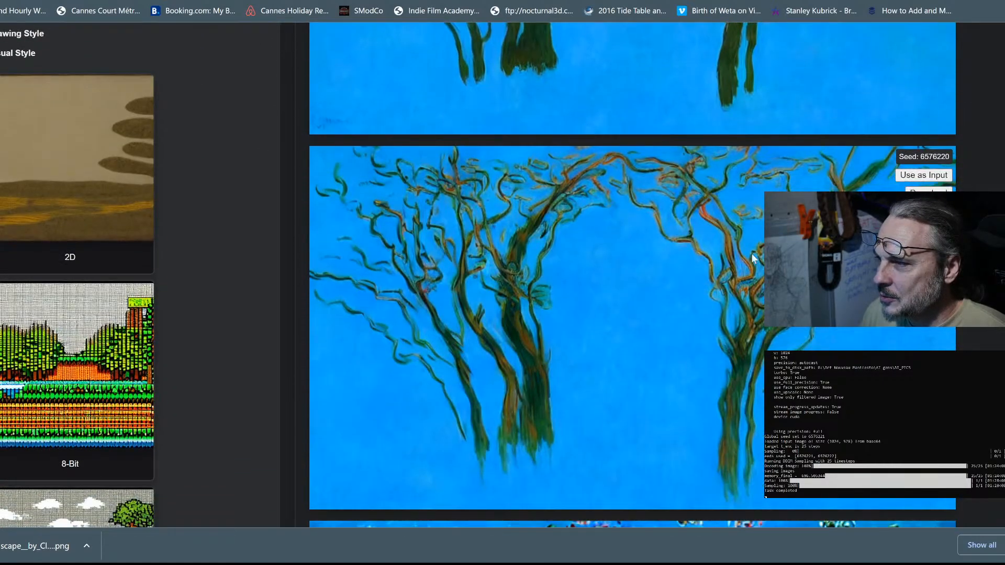
pyautogui.scroll(8, 662, 303)
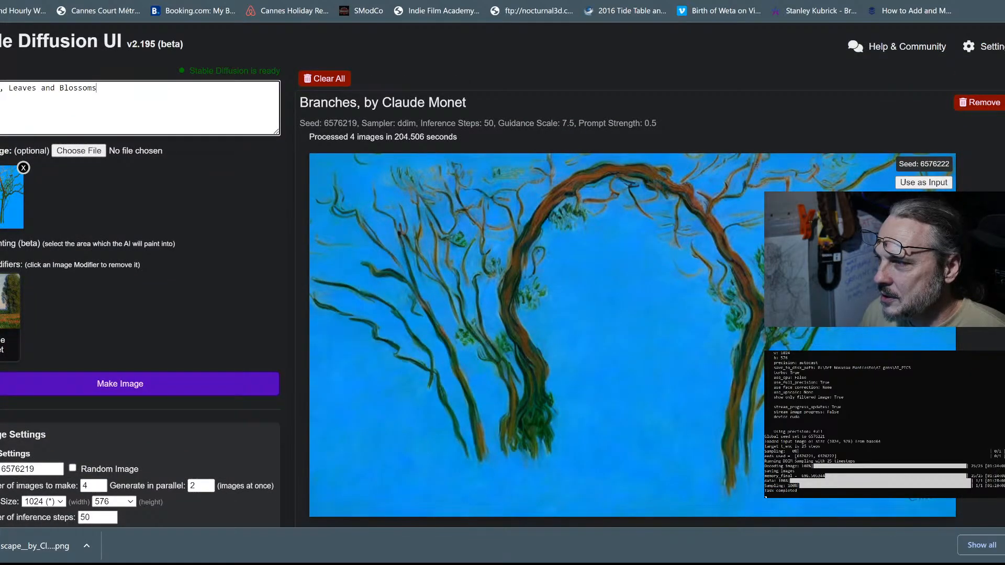
pyautogui.scroll(-8, 760, 313)
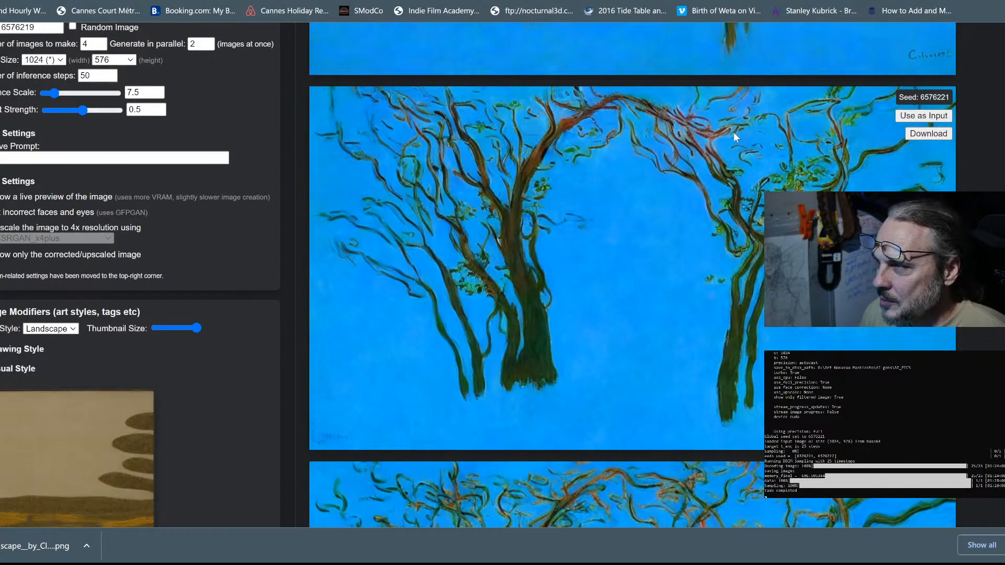
pyautogui.scroll(-5, 633, 228)
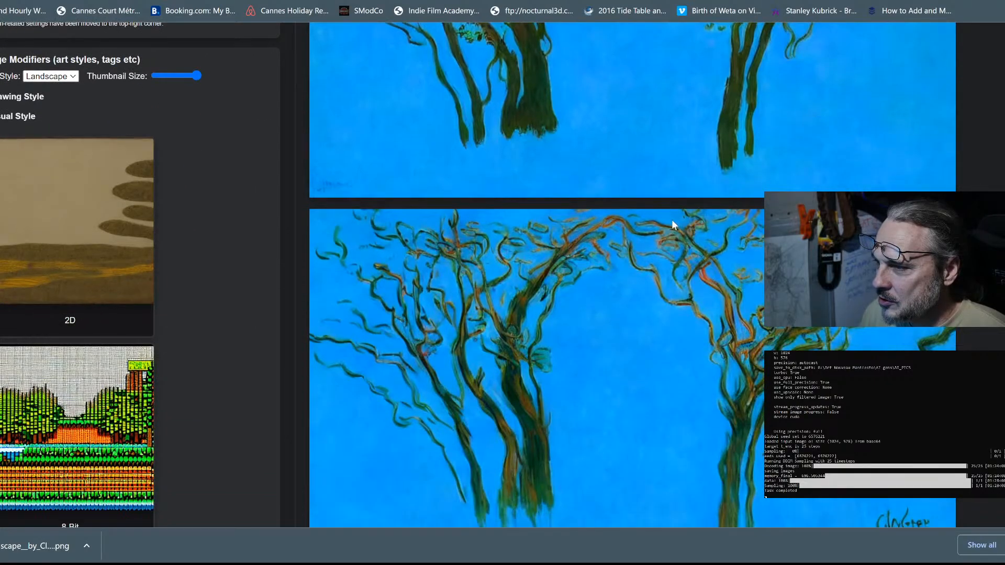
pyautogui.scroll(-2, 672, 224)
pyautogui.scroll(4, 733, 262)
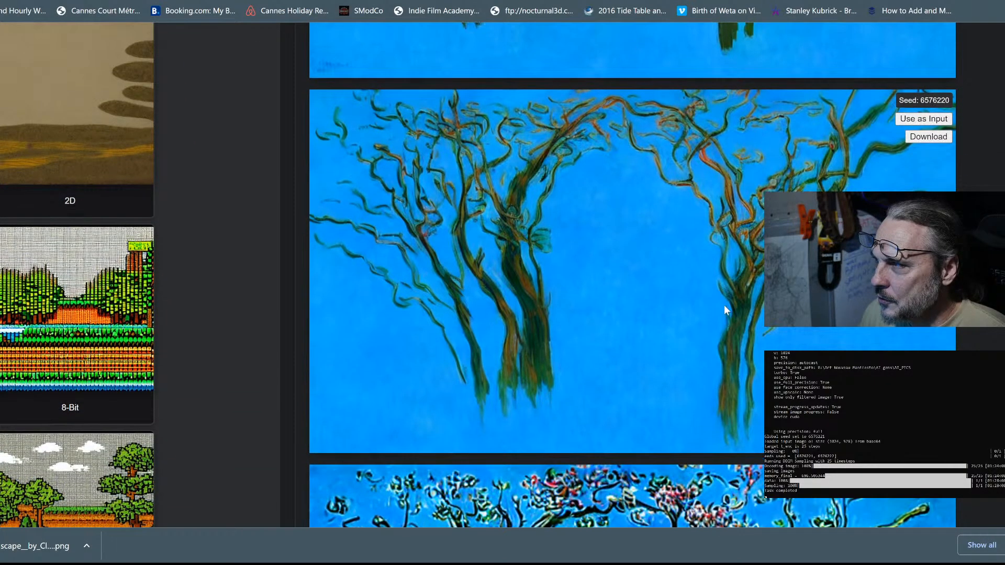
pyautogui.scroll(5, 726, 286)
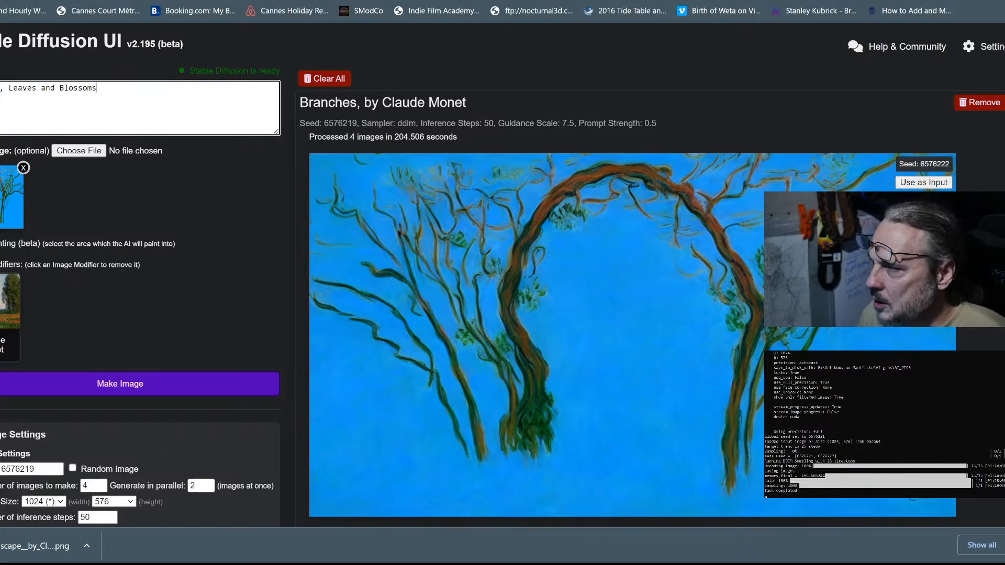
# Step: Use the generated image with seed 6576222 as the new input image and generate four Branches, Leaves and Blossoms images in Claude Monet style
pyautogui.click(937, 183)
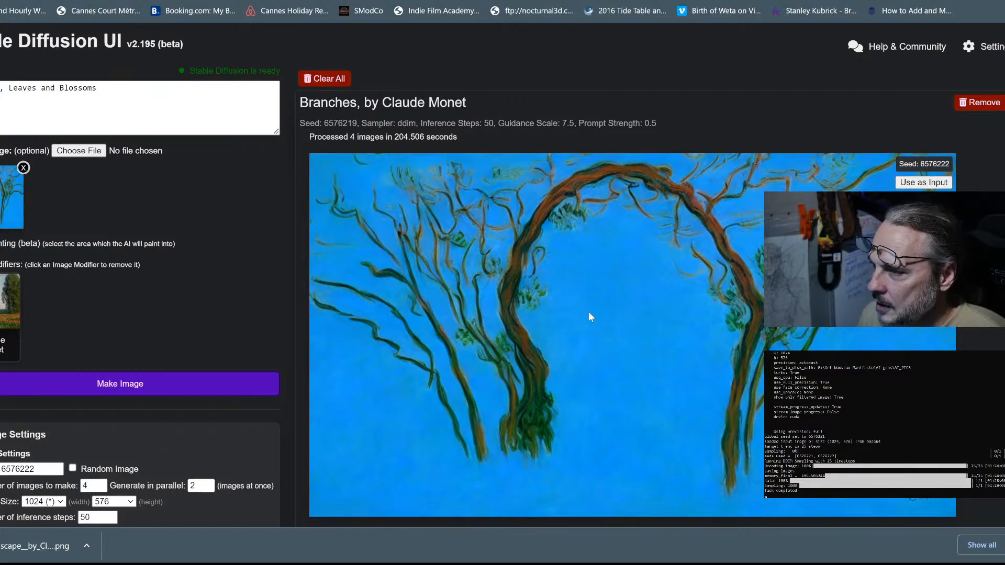
pyautogui.scroll(-2, 588, 312)
pyautogui.click(113, 258)
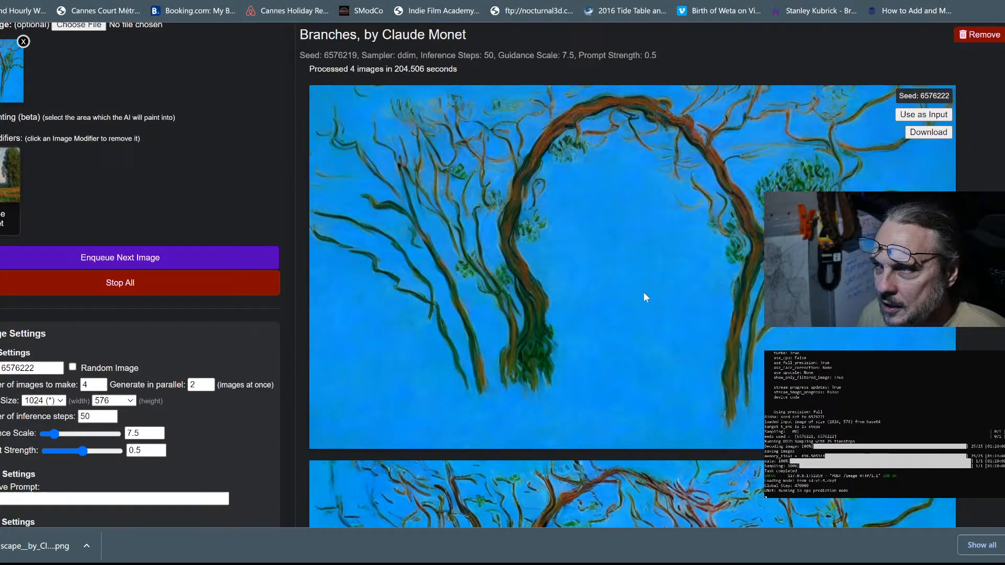
pyautogui.scroll(2, 335, 210)
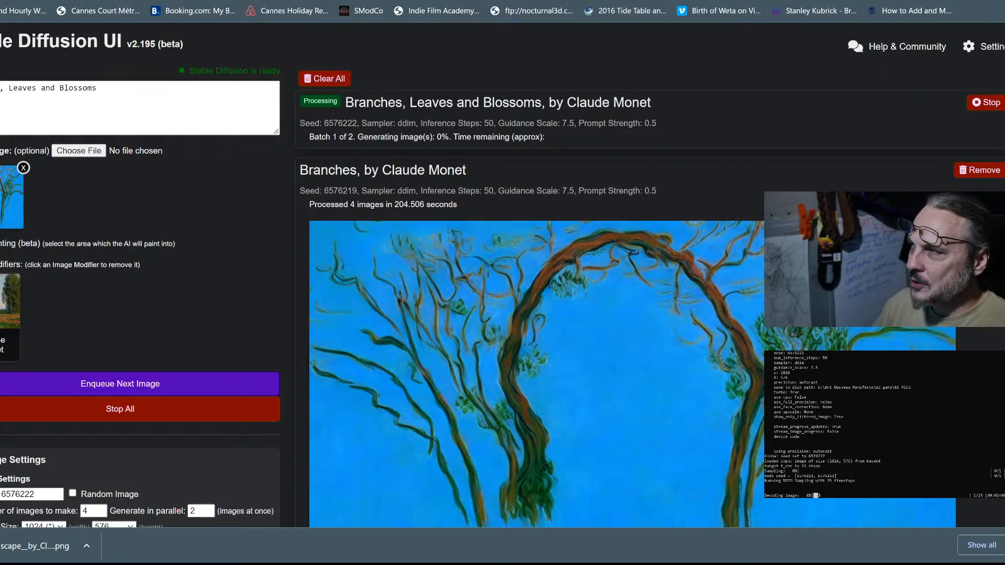
pyautogui.moveTo(973, 46)
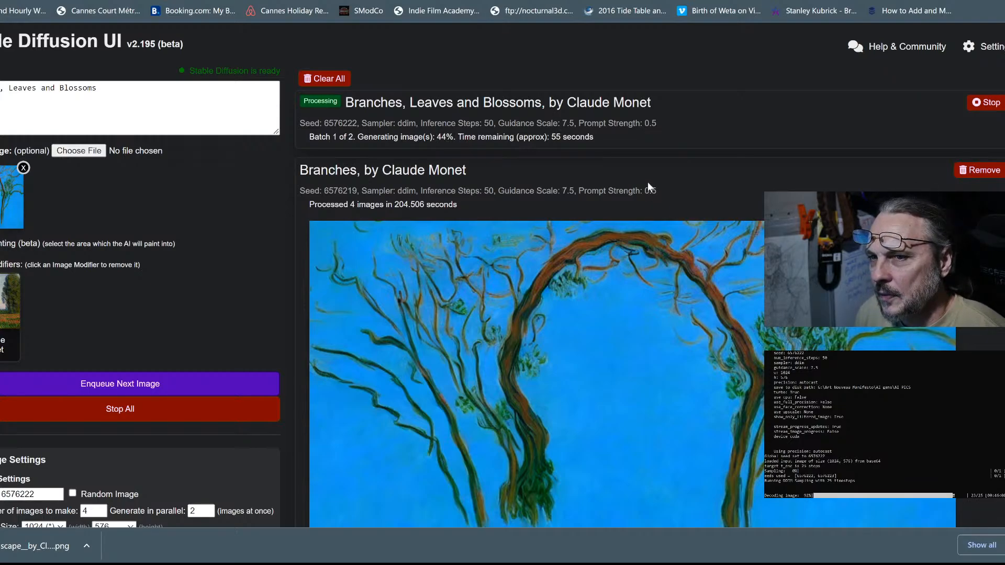
# Step: Examine the first two Branches, Leaves and Blossoms images, comparing their arches, foliage, blossoms and blue background
pyautogui.scroll(-3, 318, 279)
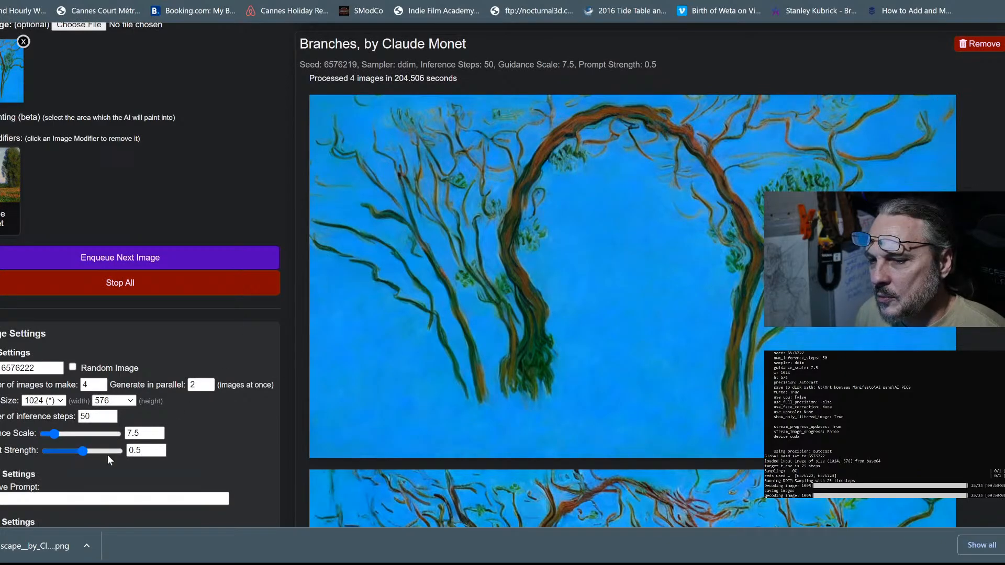
pyautogui.scroll(3, 479, 346)
pyautogui.scroll(-3, 479, 345)
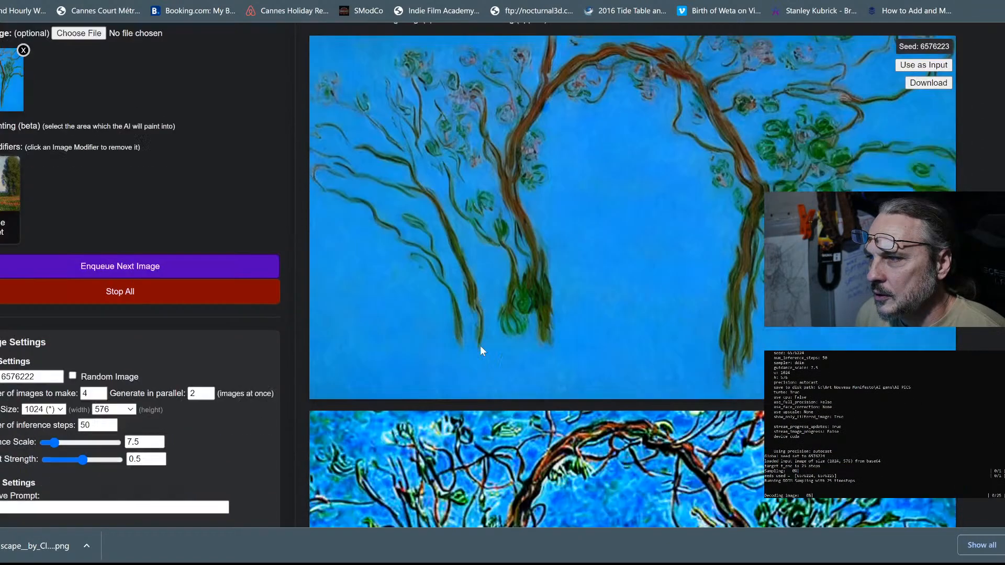
pyautogui.scroll(-5, 480, 346)
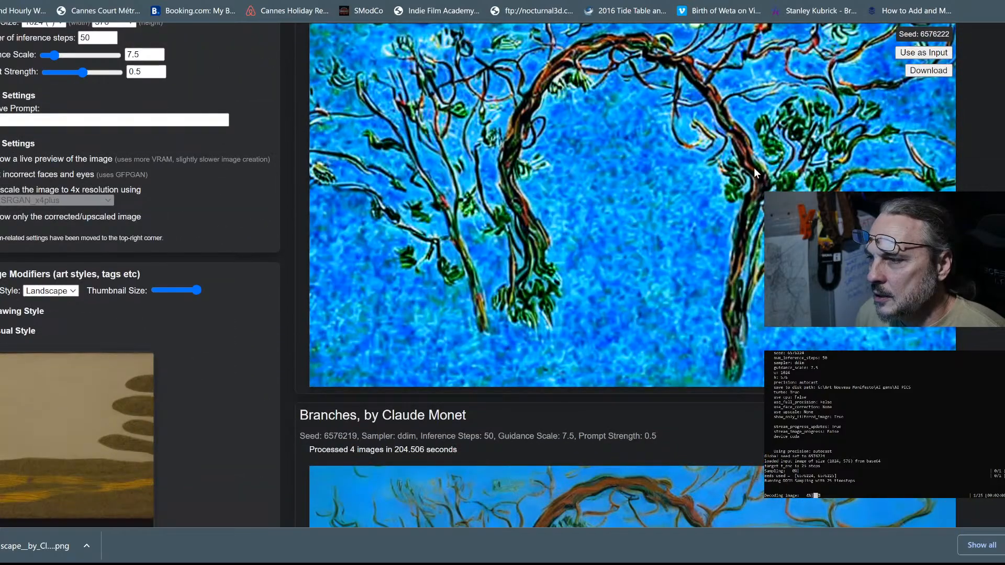
pyautogui.scroll(2, 668, 250)
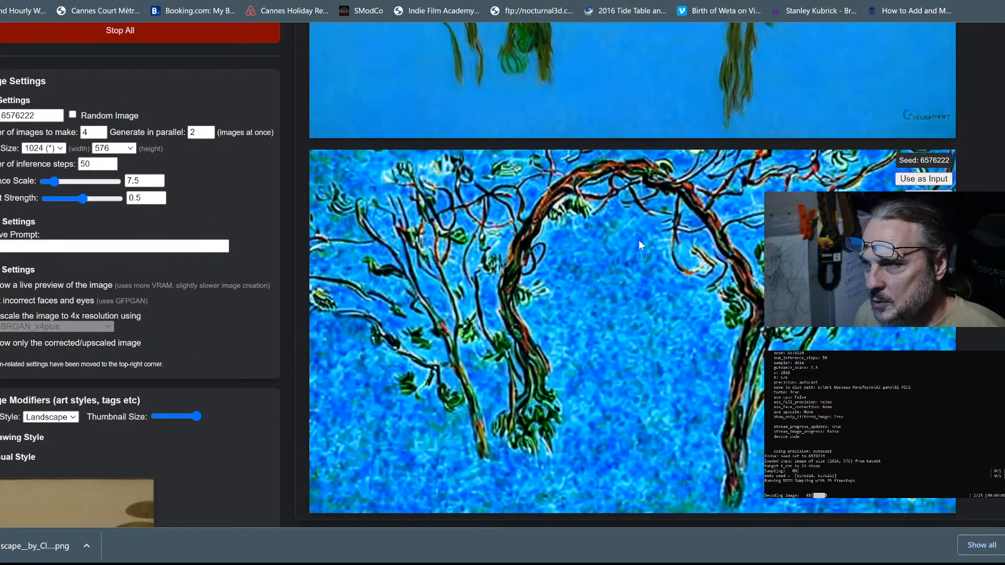
pyautogui.scroll(5, 537, 284)
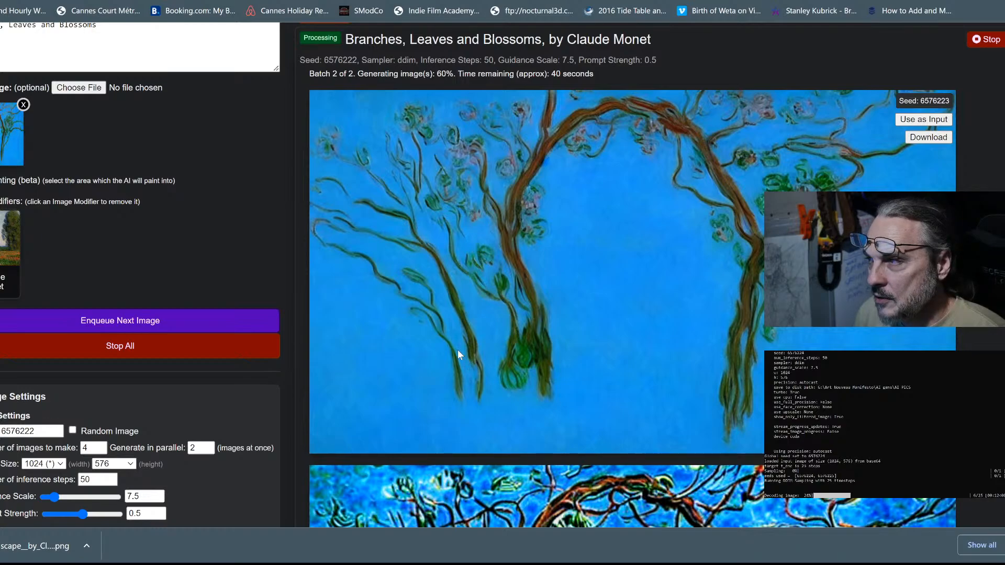
pyautogui.scroll(1, 630, 276)
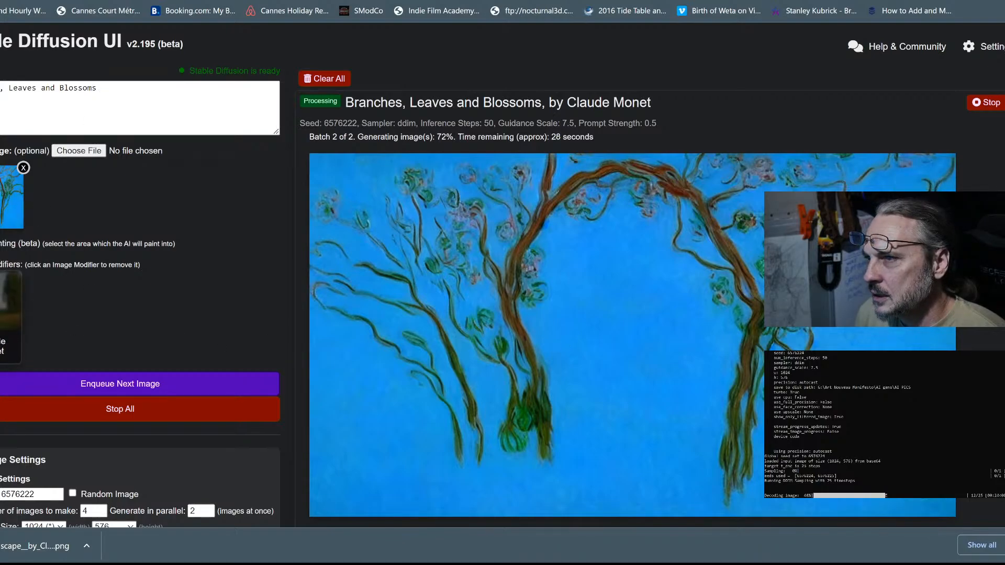
# Step: Remove the Claude Monet image modifier and use the generated image with seed 6576224 as the new input image
pyautogui.click(9, 309)
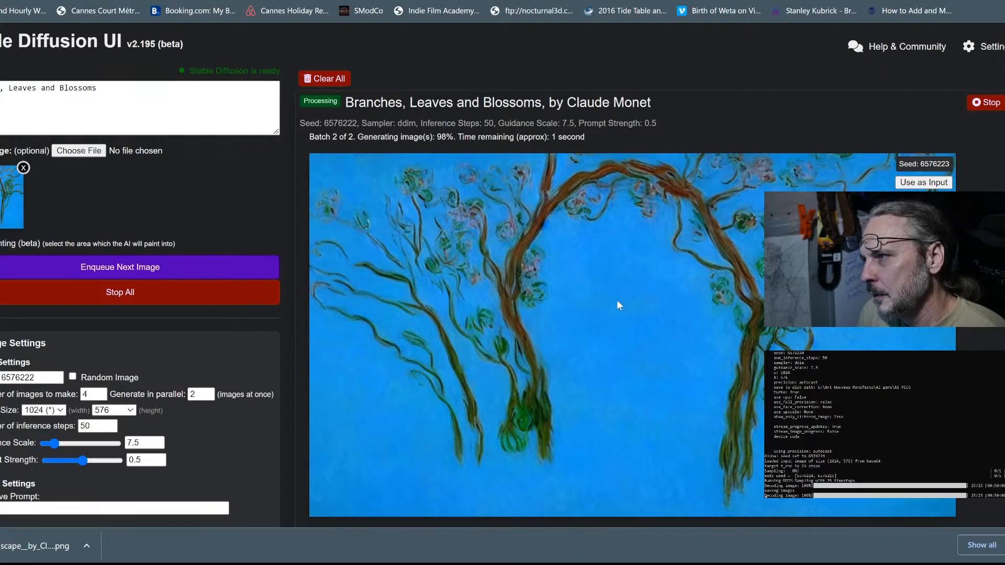
pyautogui.scroll(-5, 650, 356)
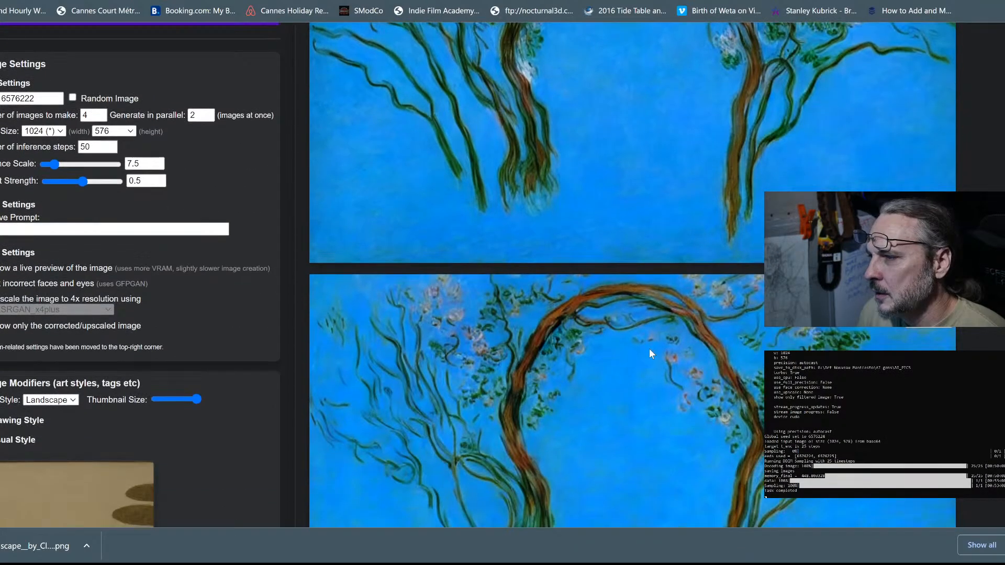
pyautogui.scroll(-2, 649, 353)
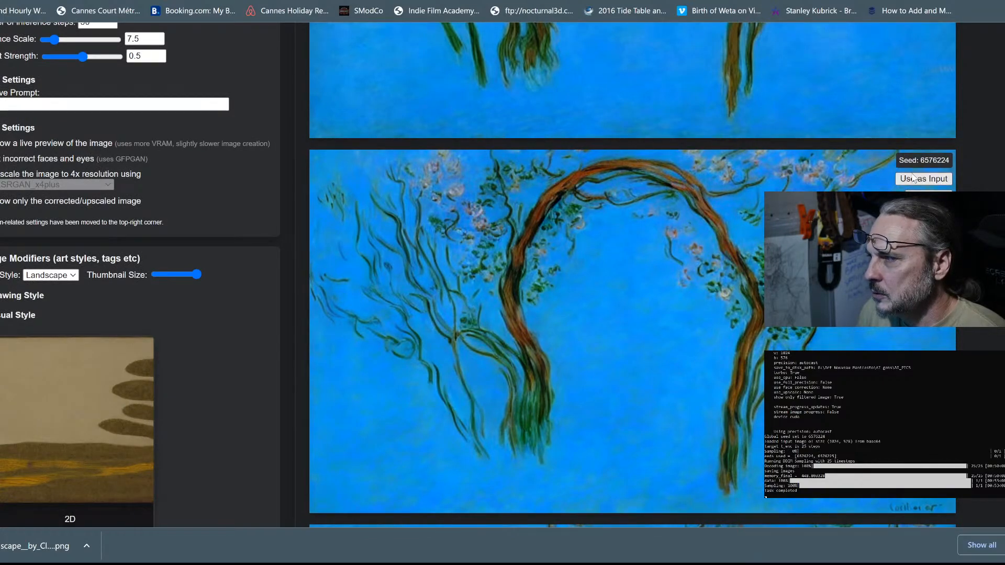
pyautogui.click(928, 184)
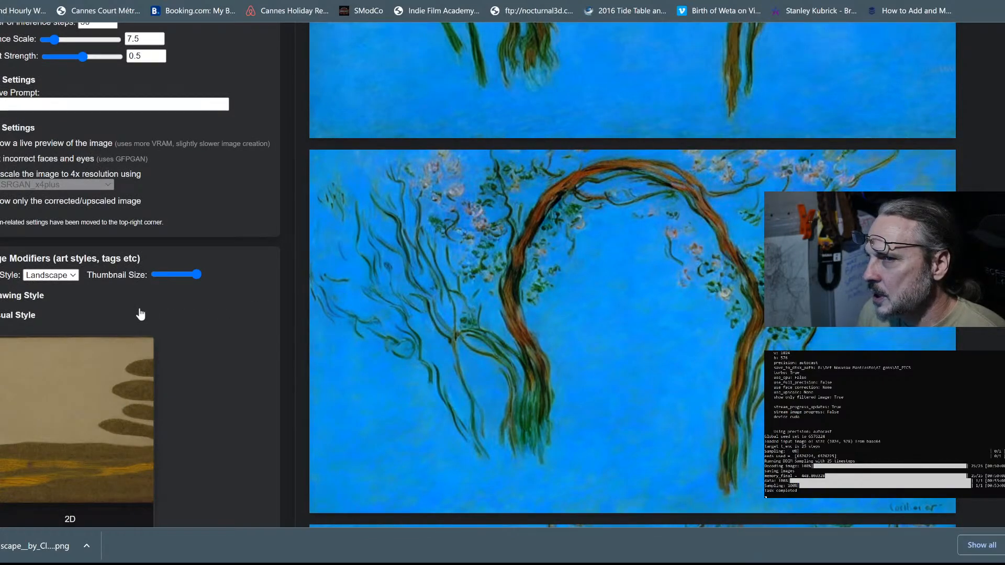
pyautogui.scroll(3, 526, 327)
pyautogui.scroll(3, 480, 328)
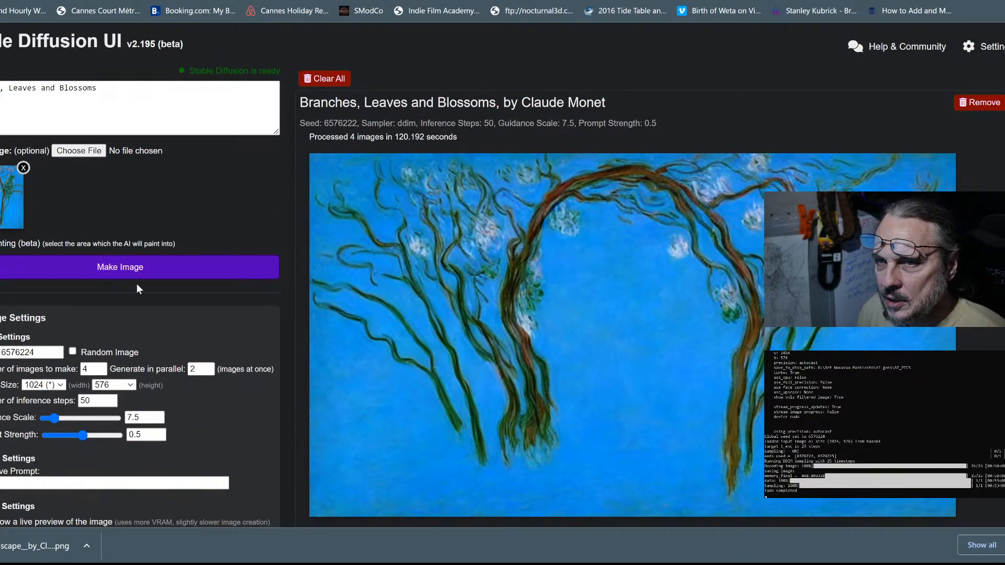
# Step: Generate four Branches, Leaves and Blossoms images without an artist modifier at Prompt Strength 0.5
pyautogui.scroll(-7, 575, 291)
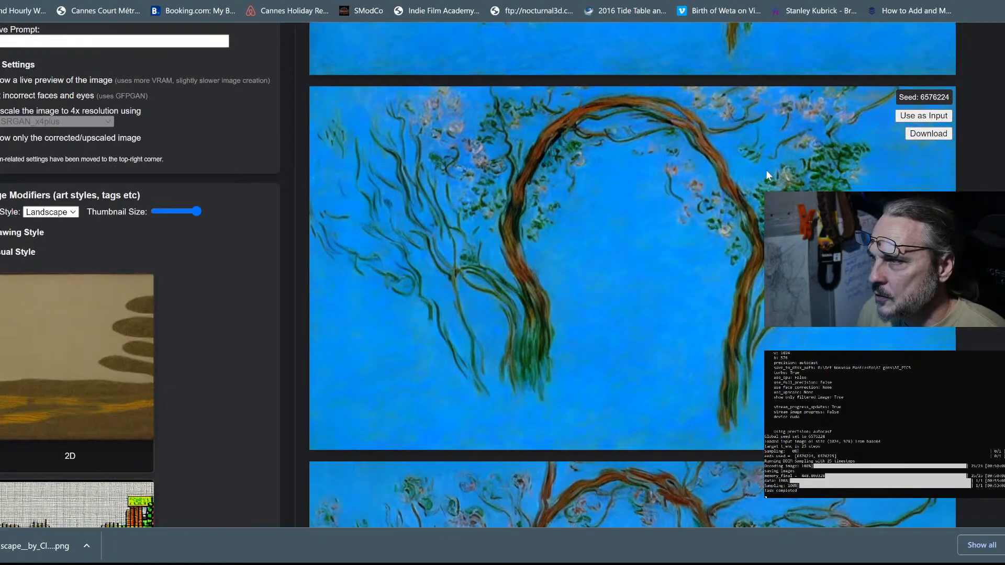
pyautogui.scroll(4, 639, 246)
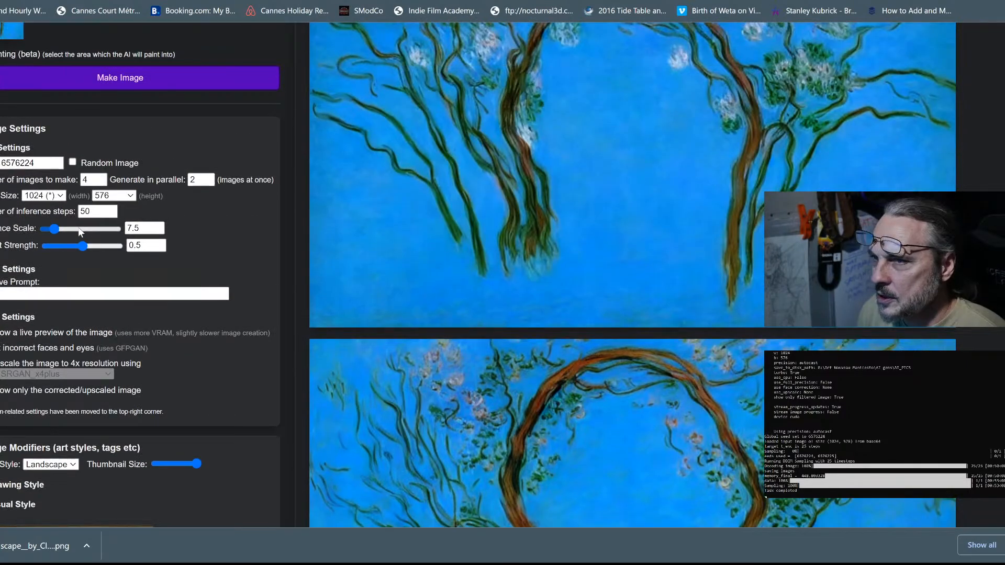
pyautogui.scroll(2, 108, 224)
pyautogui.click(113, 202)
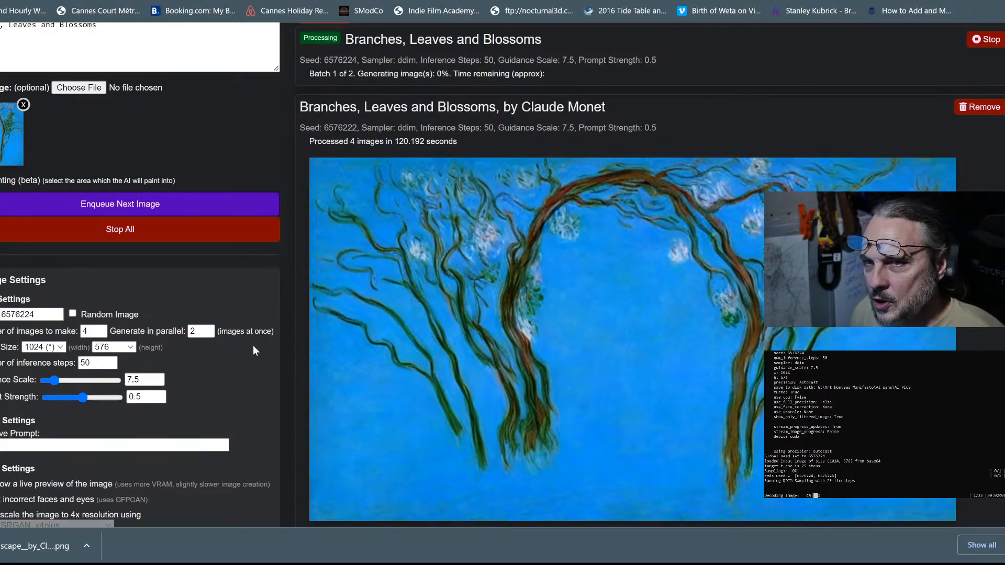
# Step: Set the number of images to make to 1 and the number generated in parallel to 1
pyautogui.scroll(1, 252, 346)
pyautogui.scroll(1, 249, 344)
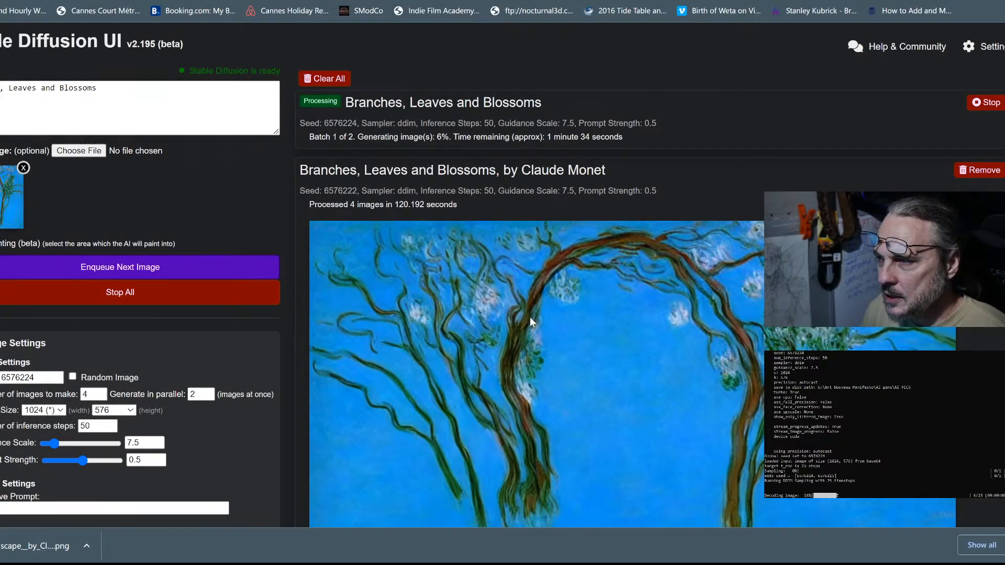
pyautogui.scroll(-10, 644, 372)
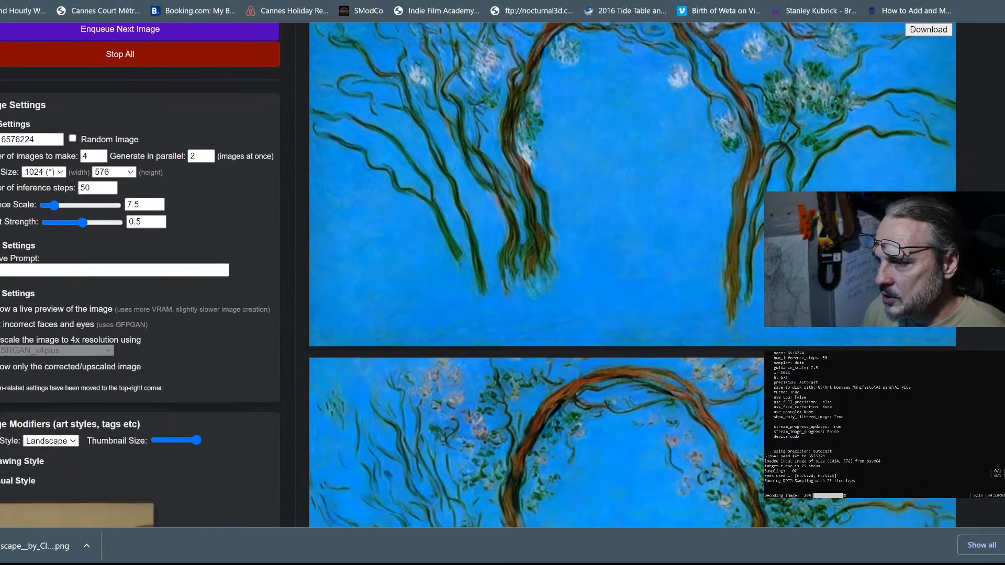
pyautogui.scroll(5, 645, 372)
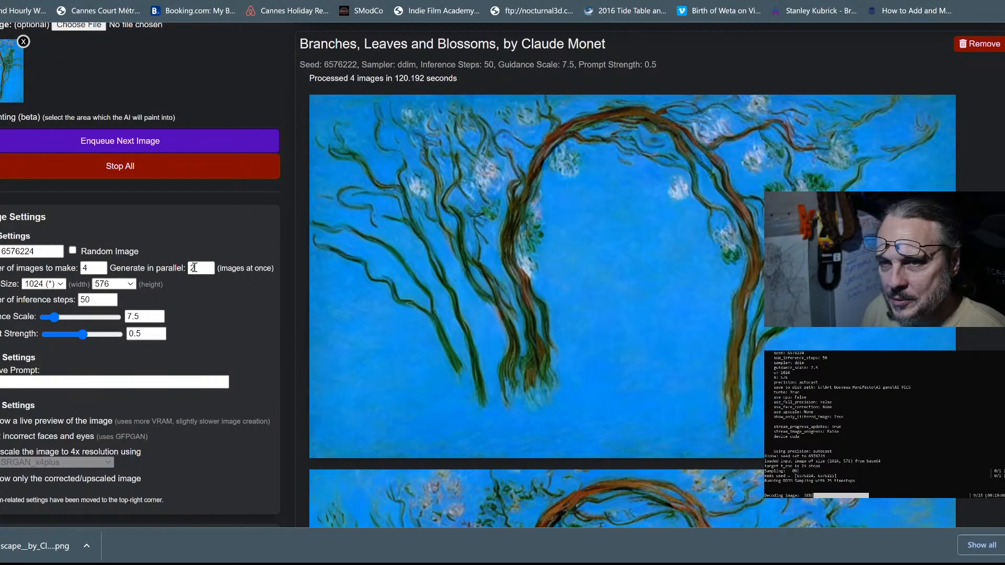
pyautogui.click(92, 269)
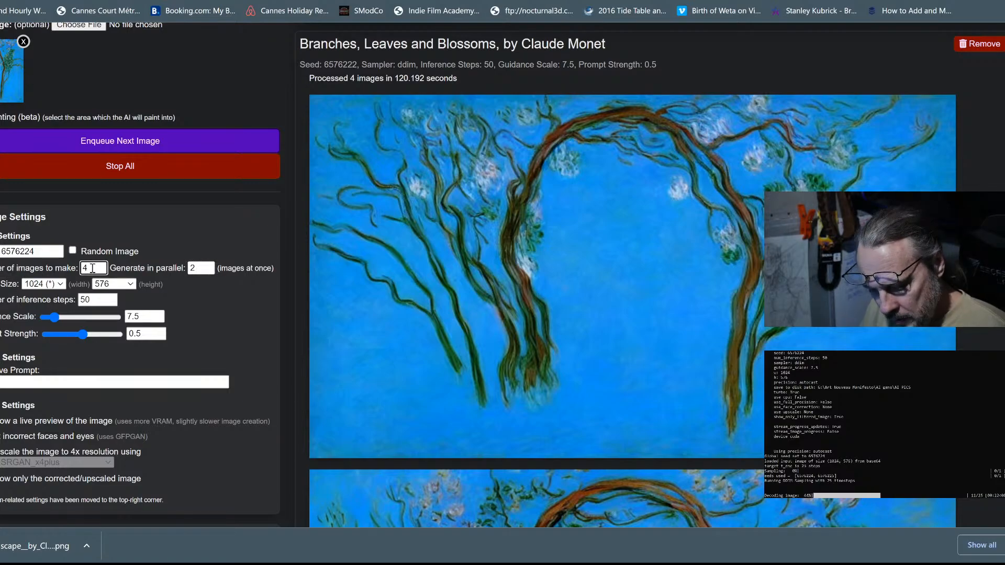
pyautogui.press('BackSpace')
pyautogui.write('1')
pyautogui.click(200, 269)
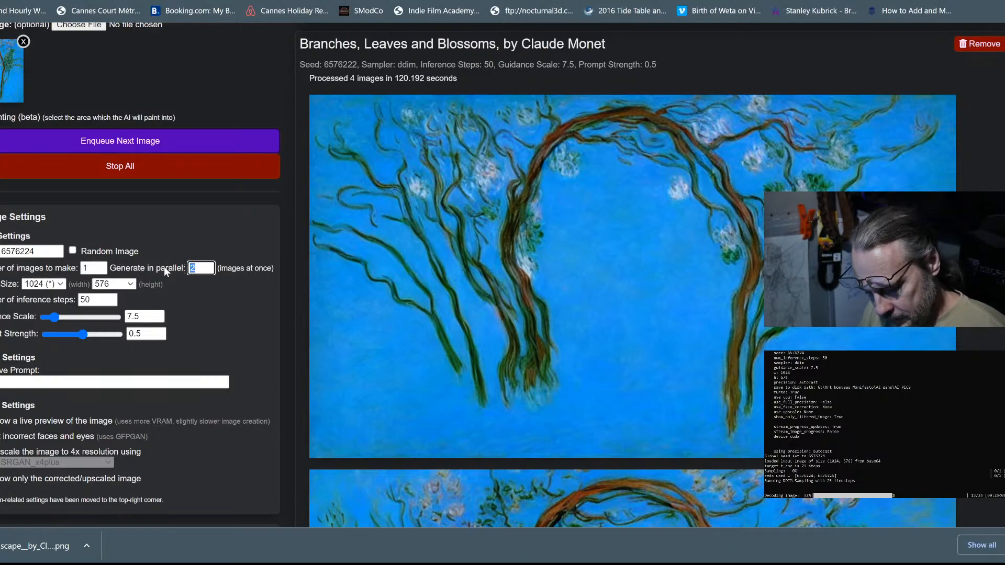
pyautogui.write('1')
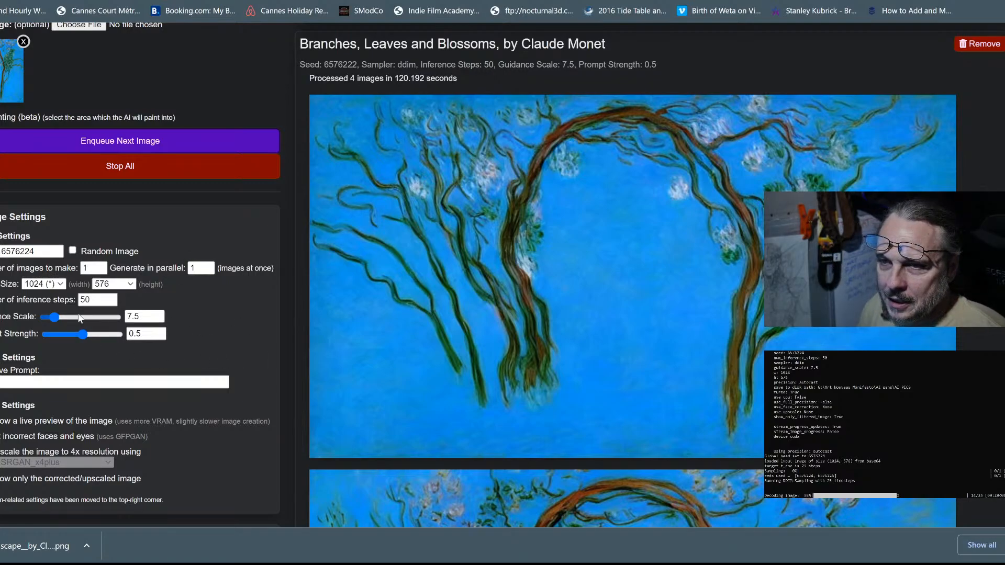
# Step: Set the prompt strength to 0.2 and enable upscaling to 4x resolution with RealESRGAN_x4plus
pyautogui.click(92, 301)
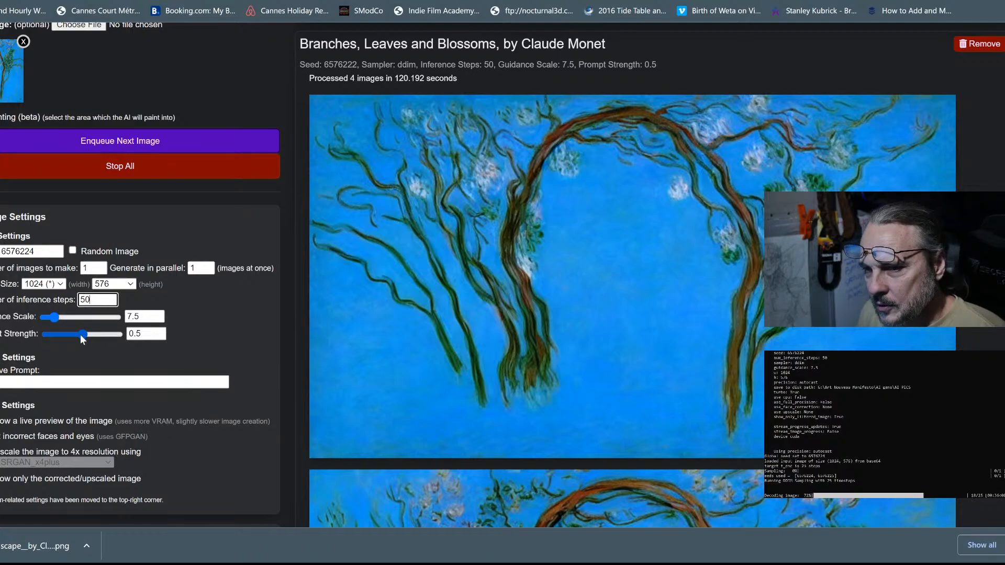
pyautogui.moveTo(80, 334); pyautogui.dragTo(53, 334)
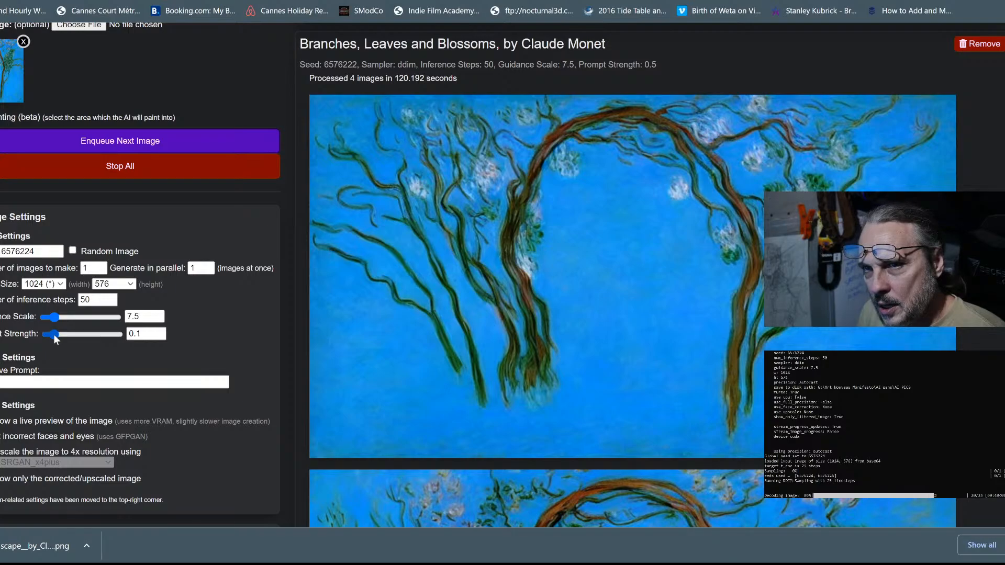
pyautogui.moveTo(53, 334); pyautogui.dragTo(61, 337)
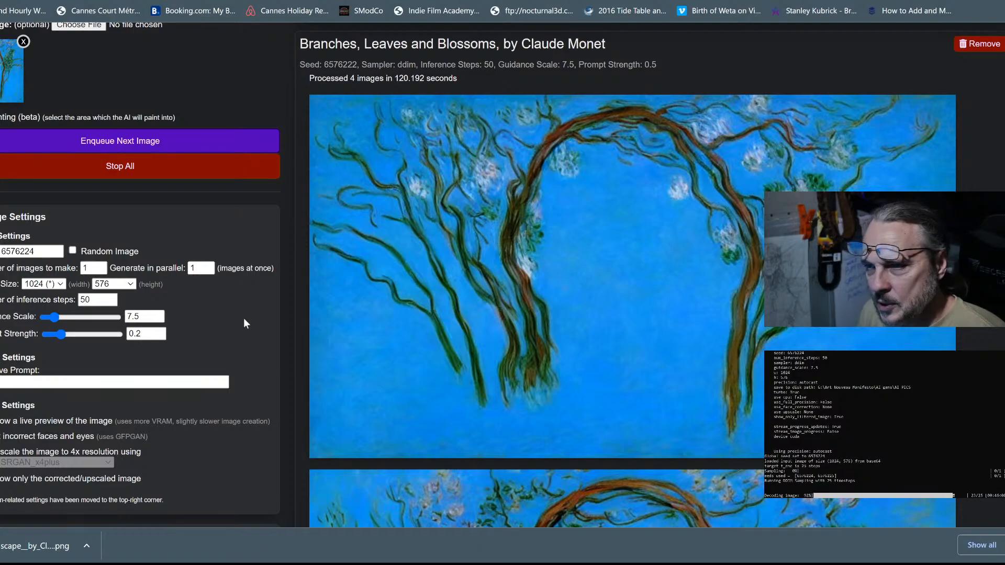
pyautogui.scroll(-4, 255, 334)
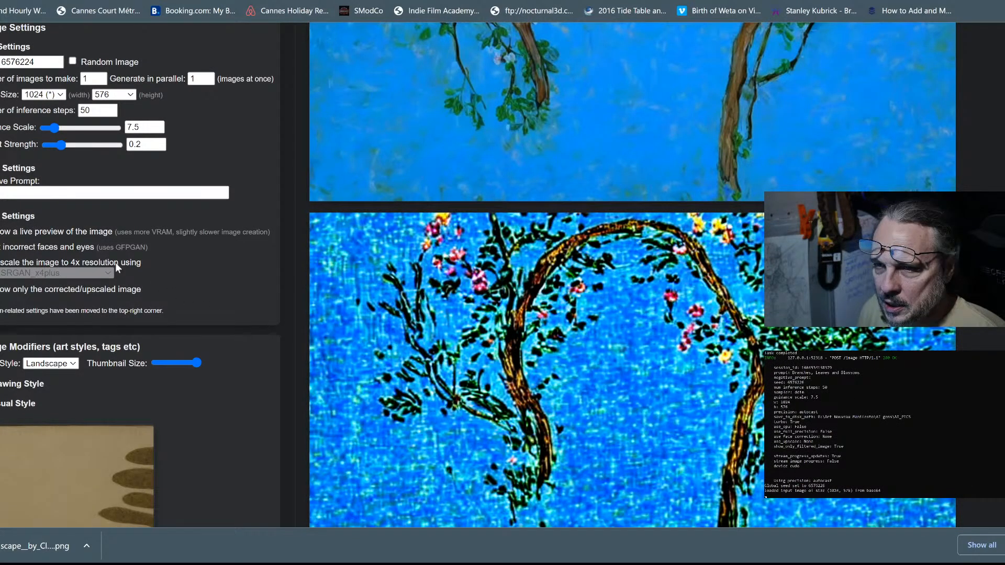
pyautogui.click(45, 262)
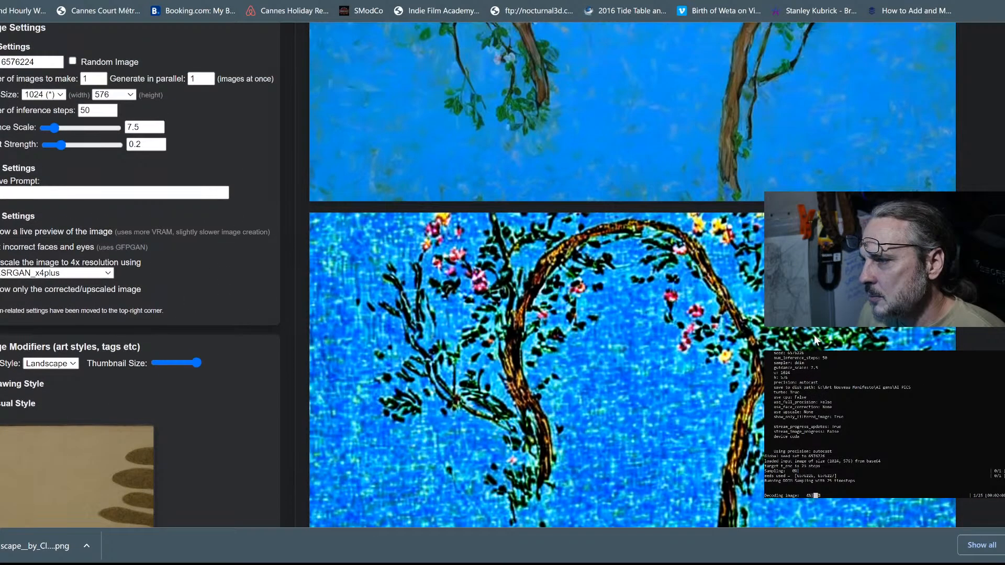
# Step: Examine the generated Branches, Leaves and Blossoms images and compare their branches and blossoms
pyautogui.scroll(-2, 778, 346)
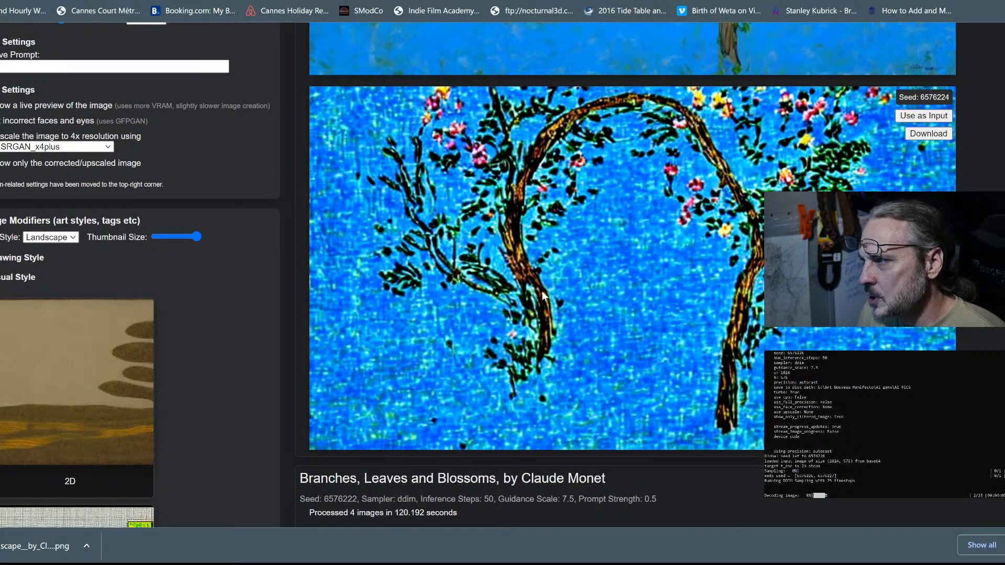
pyautogui.scroll(6, 778, 346)
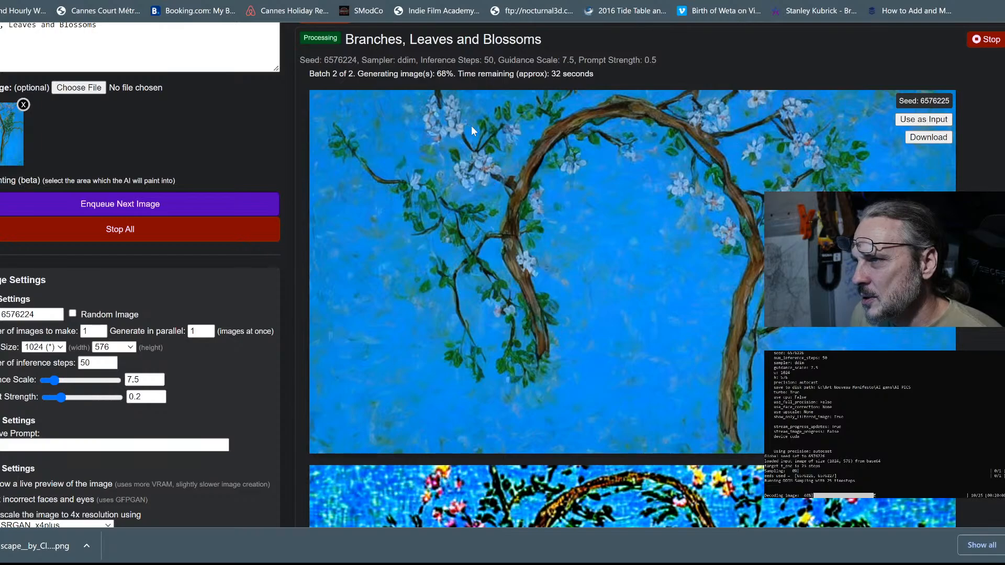
pyautogui.scroll(2, 675, 294)
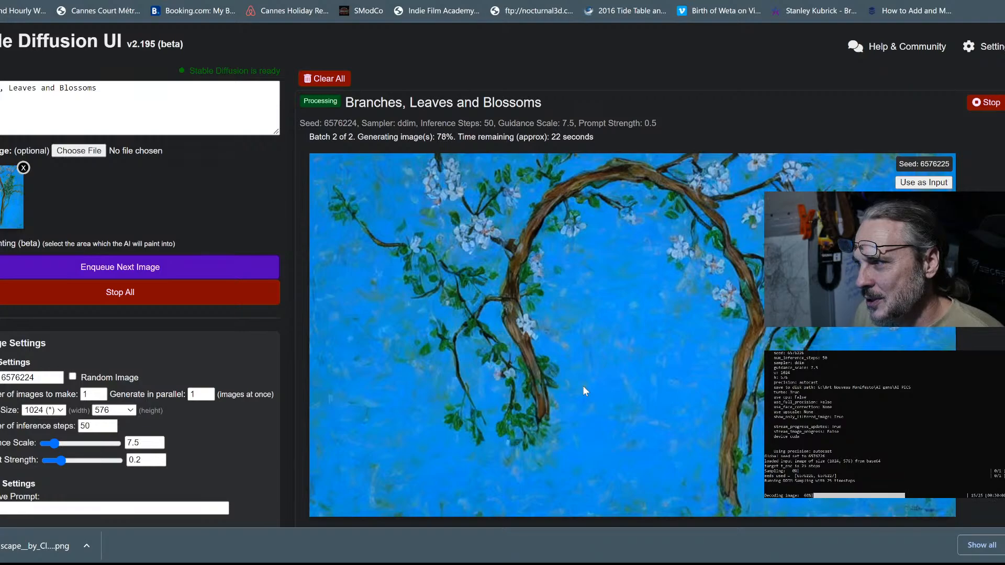
pyautogui.scroll(-2, 582, 385)
pyautogui.scroll(2, 602, 314)
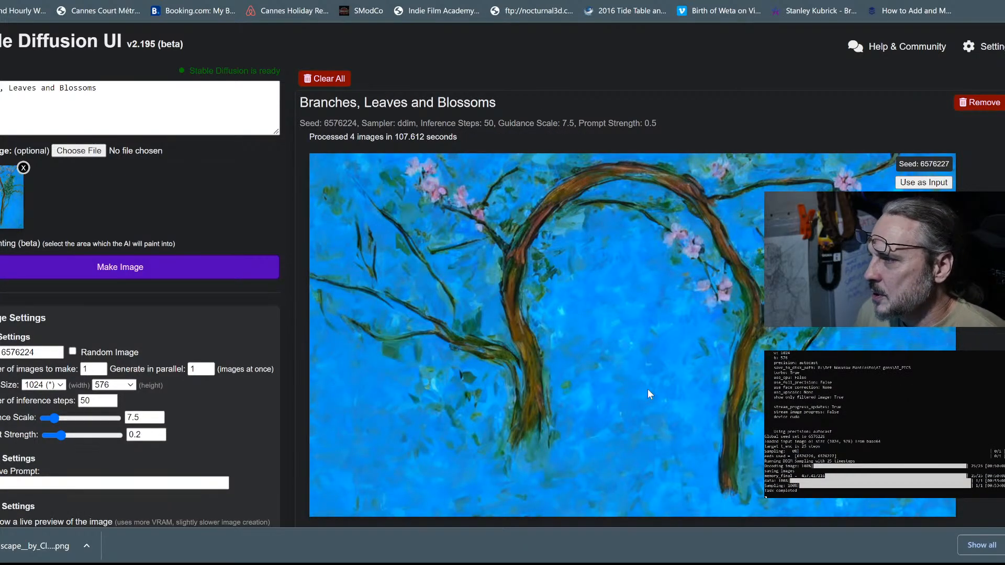
pyautogui.scroll(-7, 592, 237)
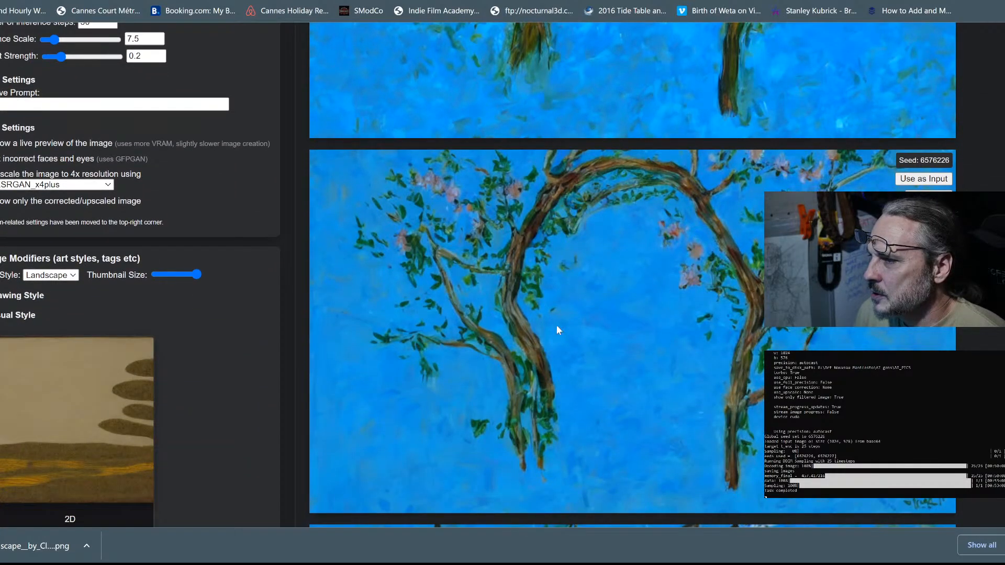
pyautogui.scroll(-8, 624, 306)
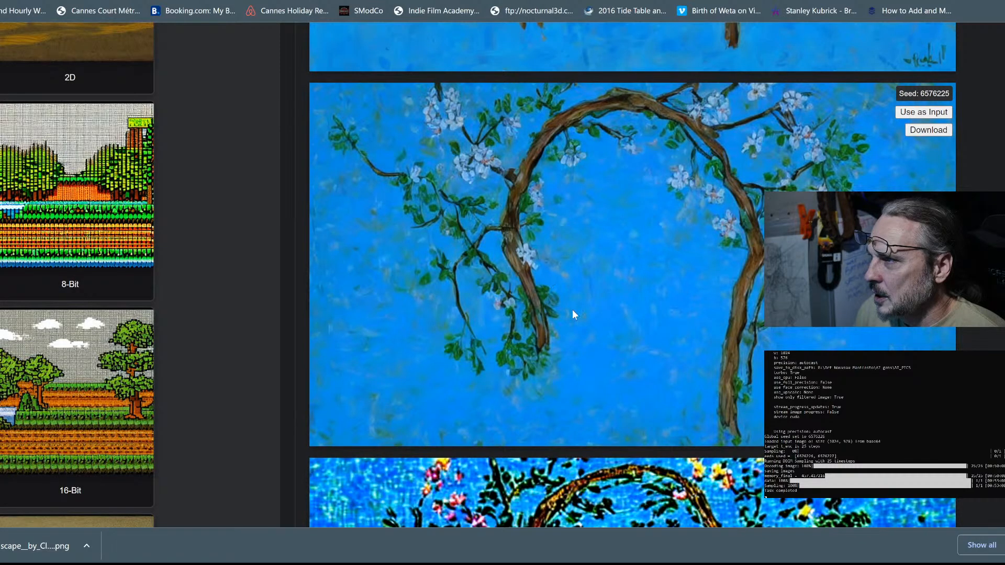
pyautogui.scroll(5, 608, 215)
pyautogui.scroll(-7, 608, 215)
pyautogui.scroll(5, 612, 204)
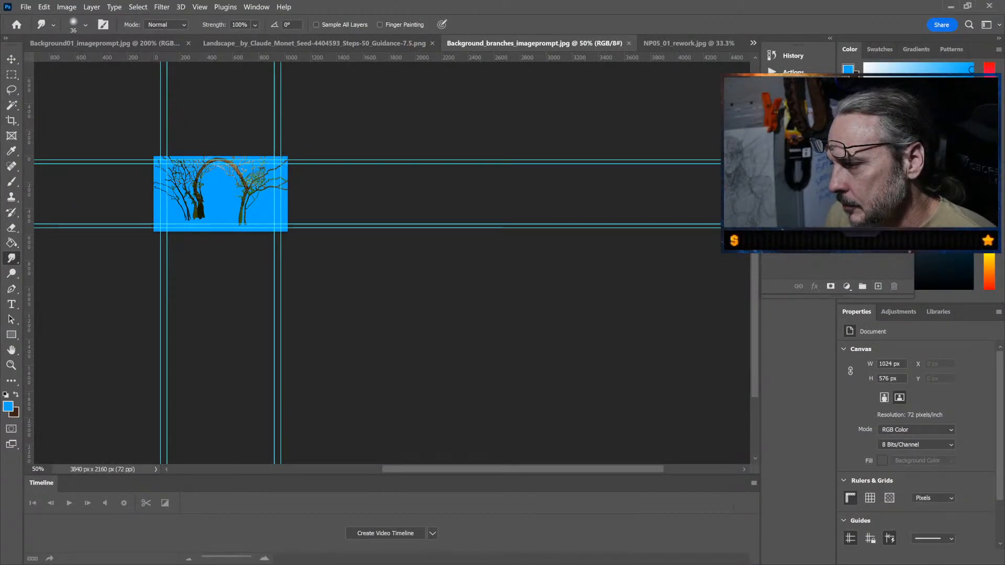
# Step: Switch to Photoshop and compare the branches image prompt and the unflattened background with the opened seed 6576225 image, inspecting it up close
pyautogui.scroll(2, 287, 231)
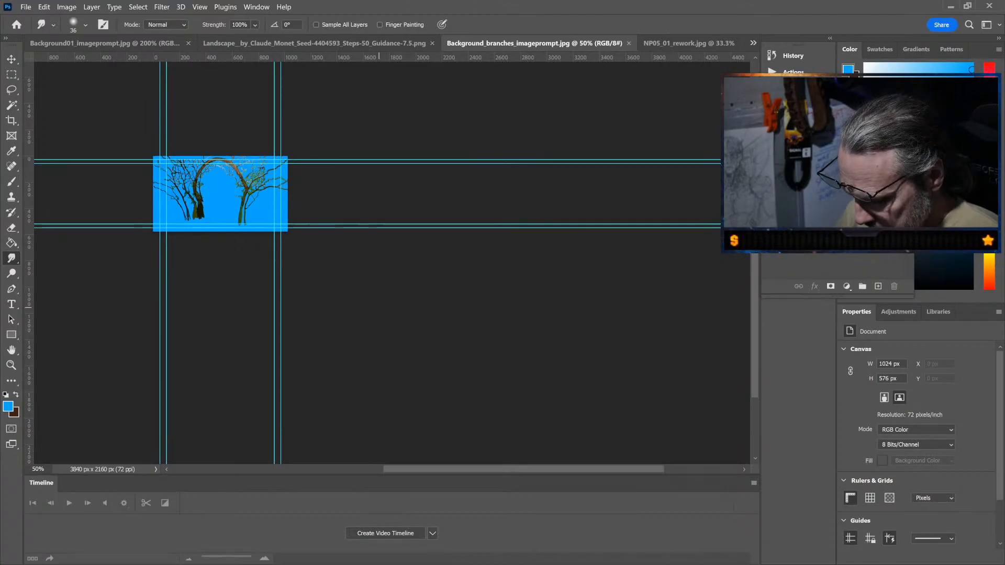
pyautogui.scroll(2, 287, 231)
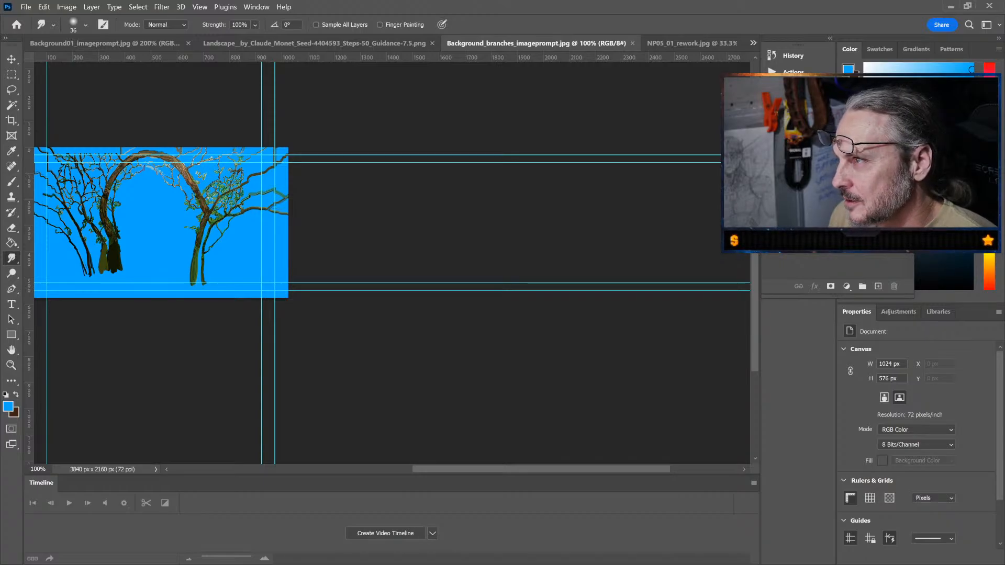
pyautogui.hotkey('ctrl', 'Tab')
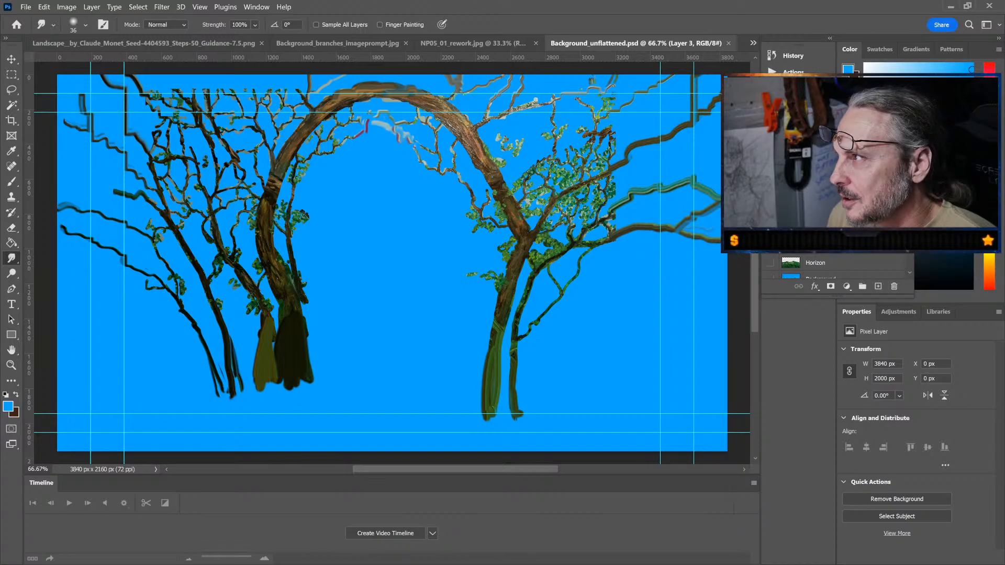
pyautogui.hotkey('ctrl', 'Tab')
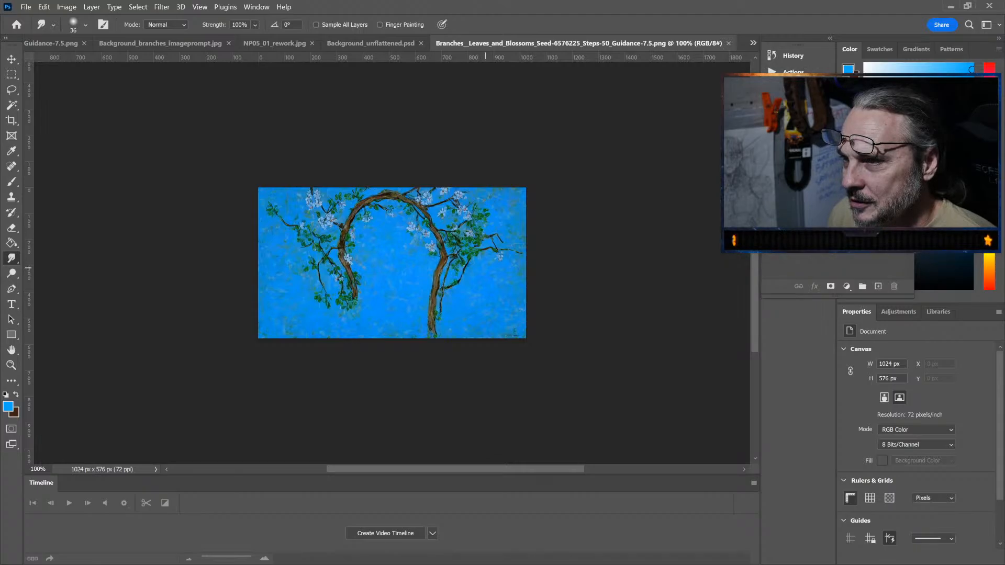
pyautogui.hotkey('ctrl', '+')
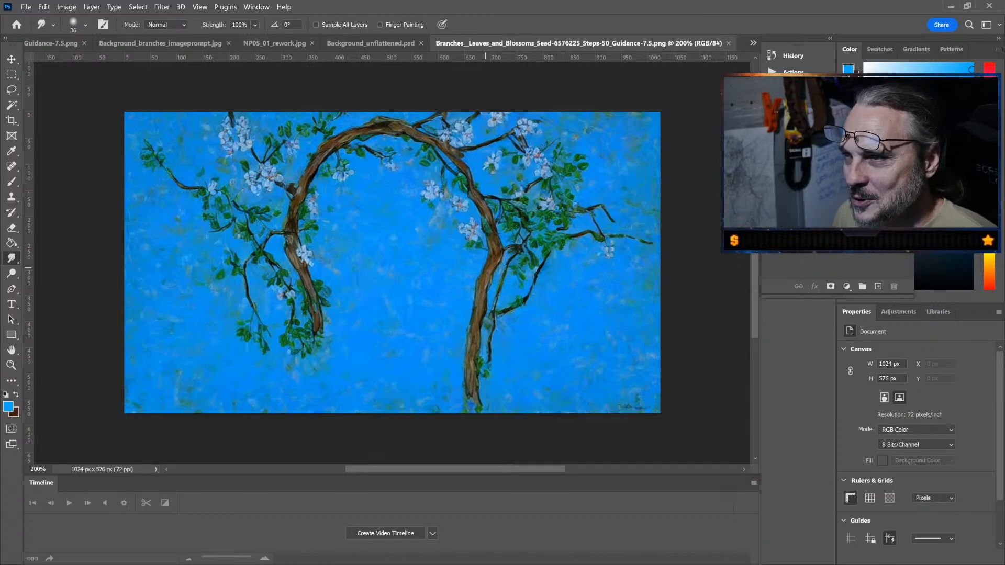
pyautogui.hotkey('ctrl', '-')
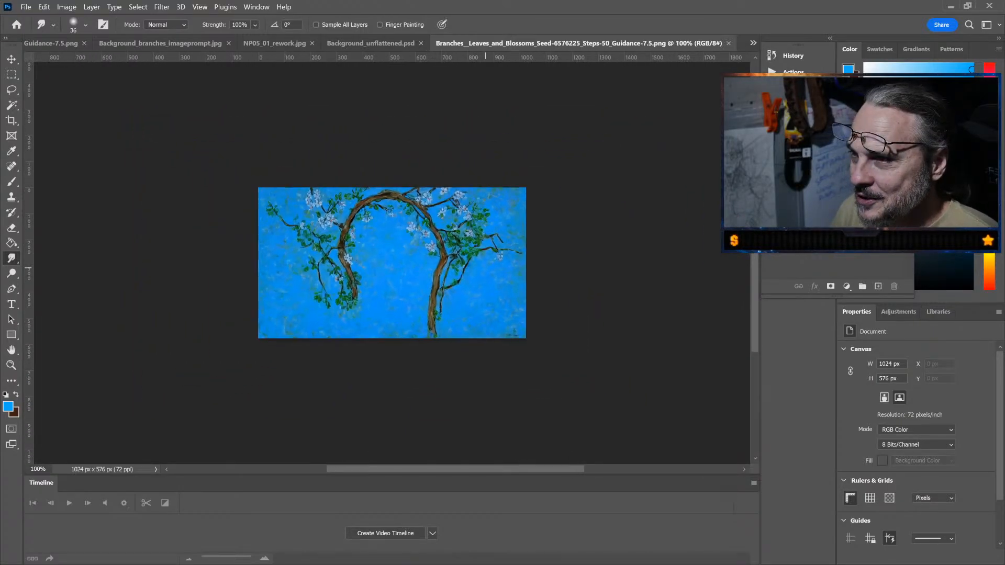
pyautogui.hotkey('ctrl', '+')
pyautogui.hotkey('ctrl', '+')
pyautogui.hotkey('ctrl', '-')
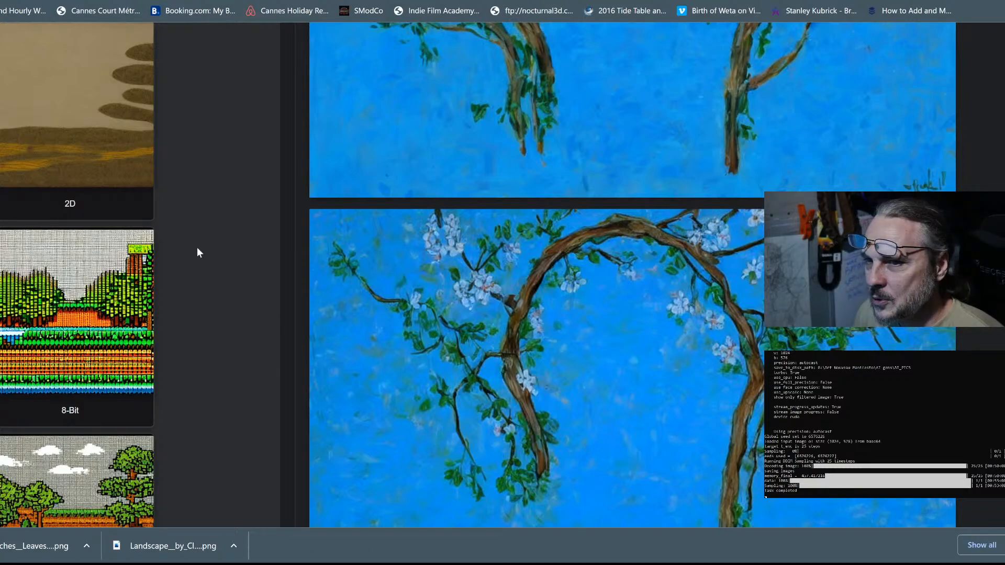
# Step: Back in Stable Diffusion UI, set the inference steps to 100 and start generating the image with seed 6576225
pyautogui.scroll(15, 197, 253)
pyautogui.scroll(-2, 197, 253)
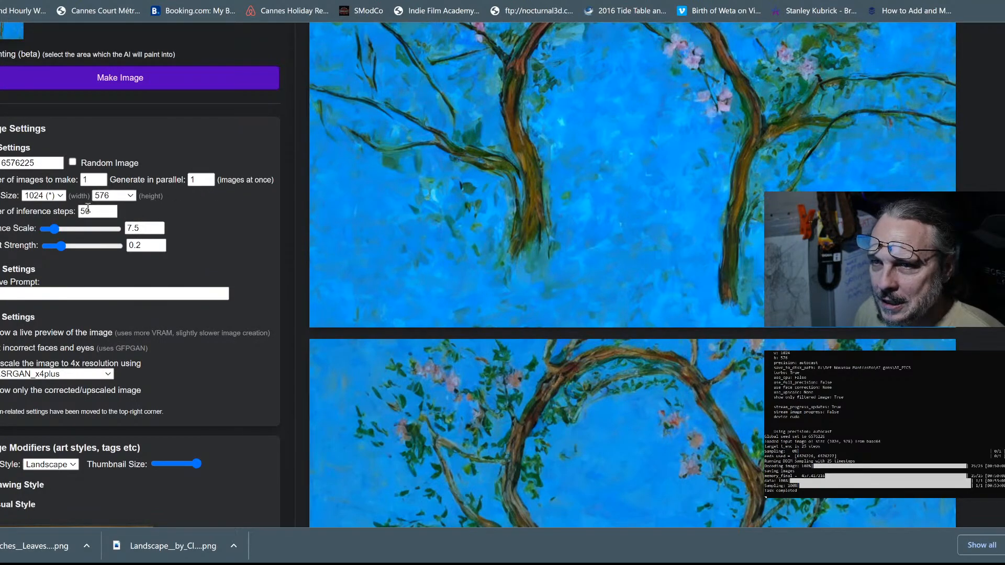
pyautogui.moveTo(91, 210); pyautogui.dragTo(75, 209)
pyautogui.write('100')
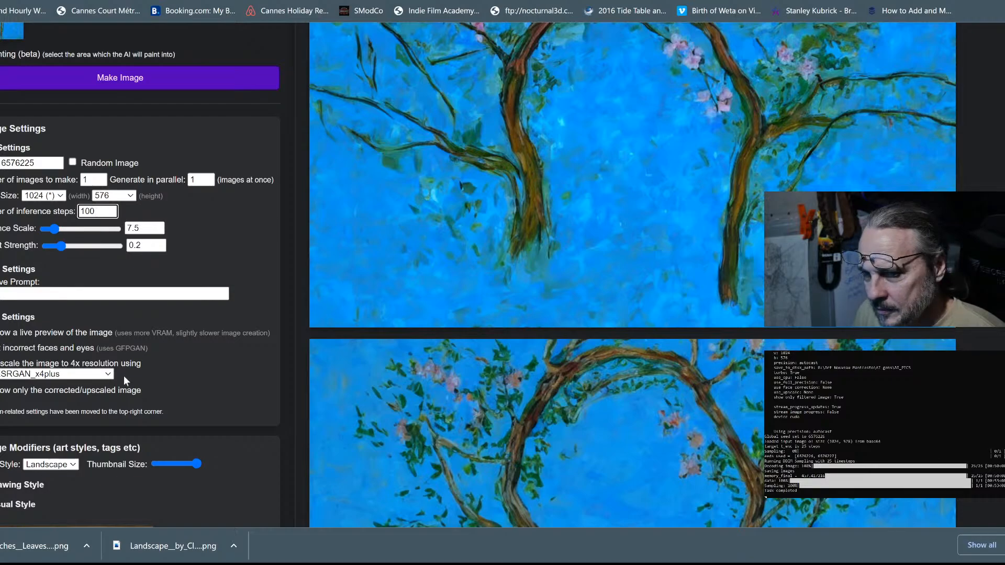
pyautogui.click(143, 76)
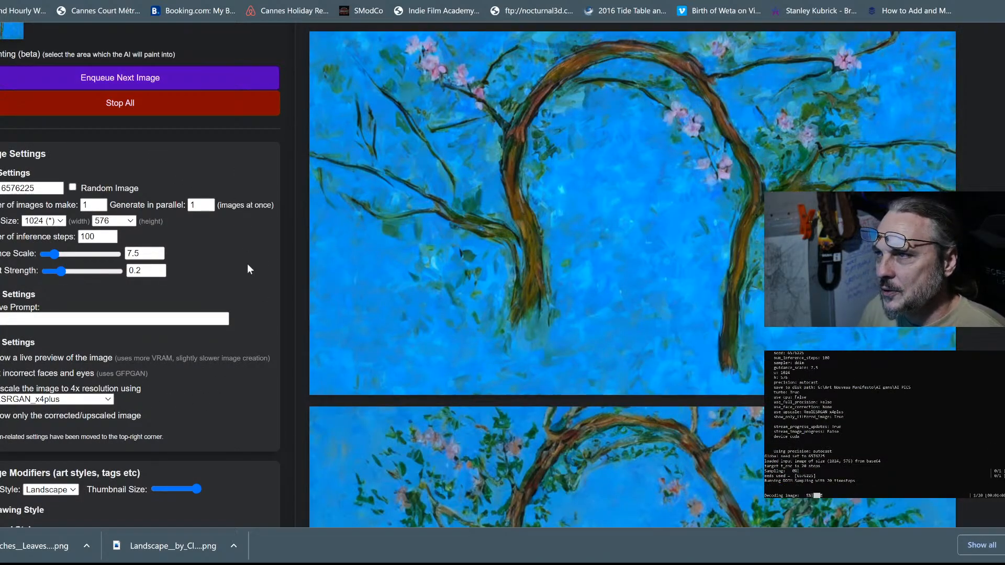
# Step: Stop the running upscaled image generation and all remaining tasks
pyautogui.scroll(3, 248, 269)
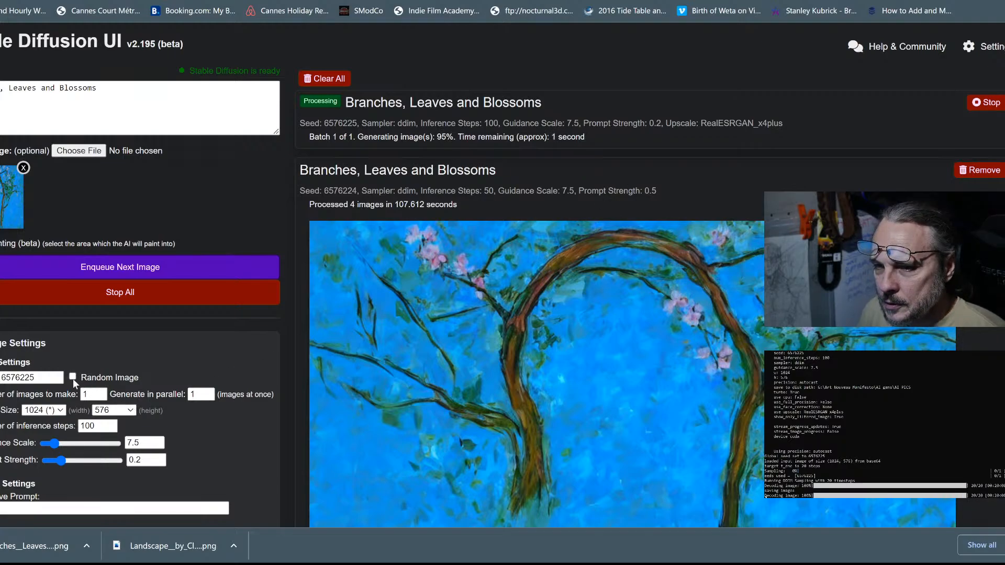
pyautogui.click(127, 293)
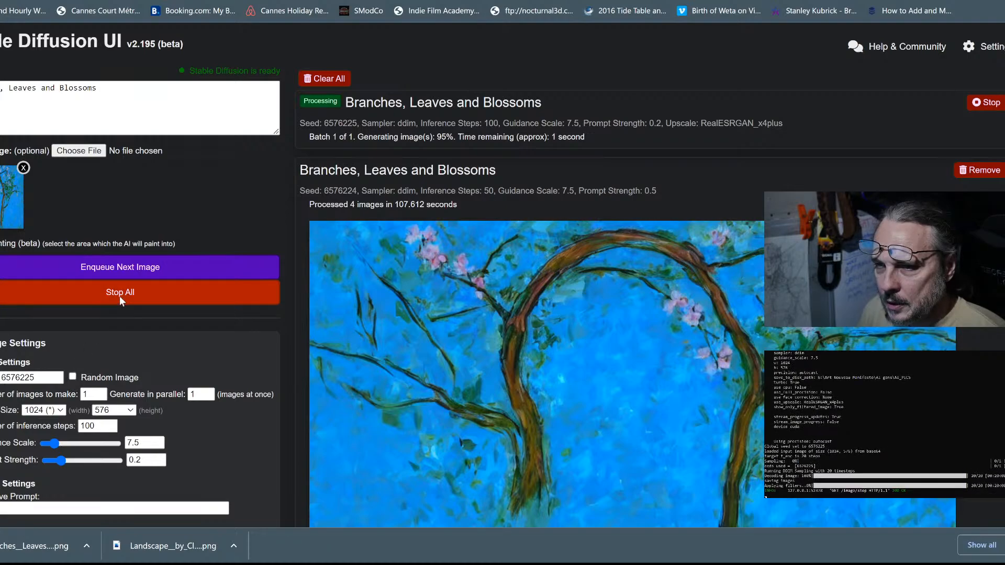
pyautogui.click(120, 294)
pyautogui.click(121, 294)
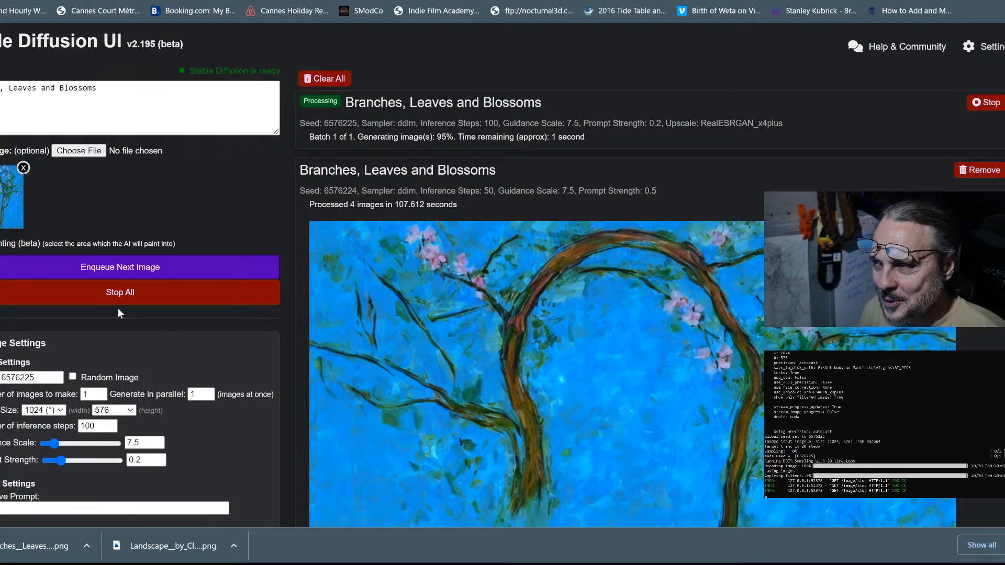
pyautogui.click(121, 296)
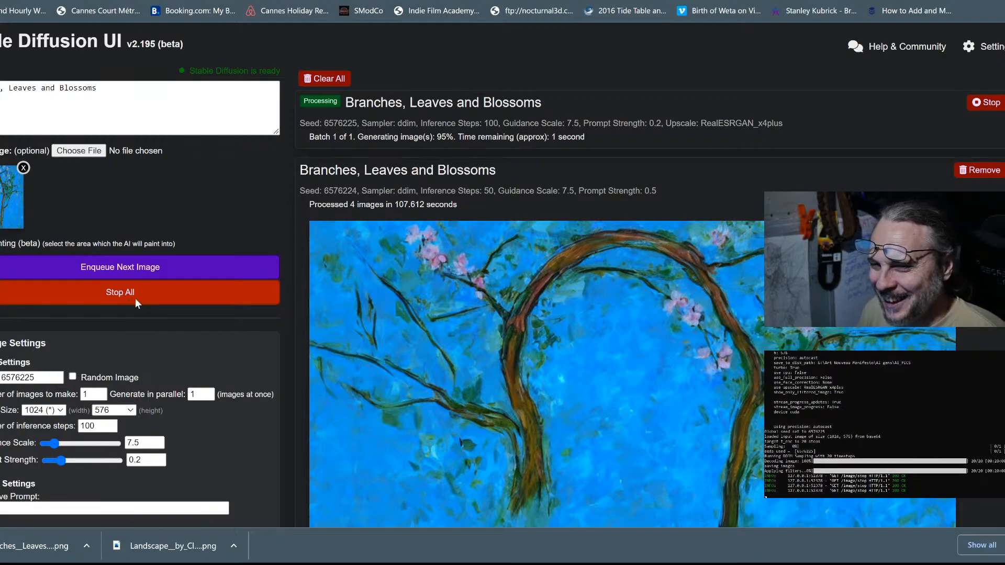
pyautogui.click(995, 102)
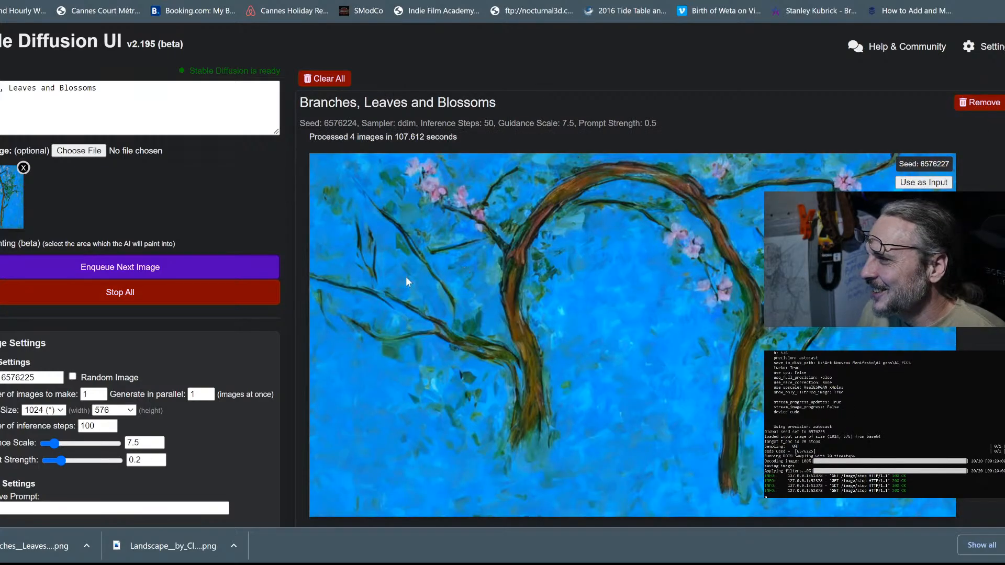
pyautogui.click(117, 293)
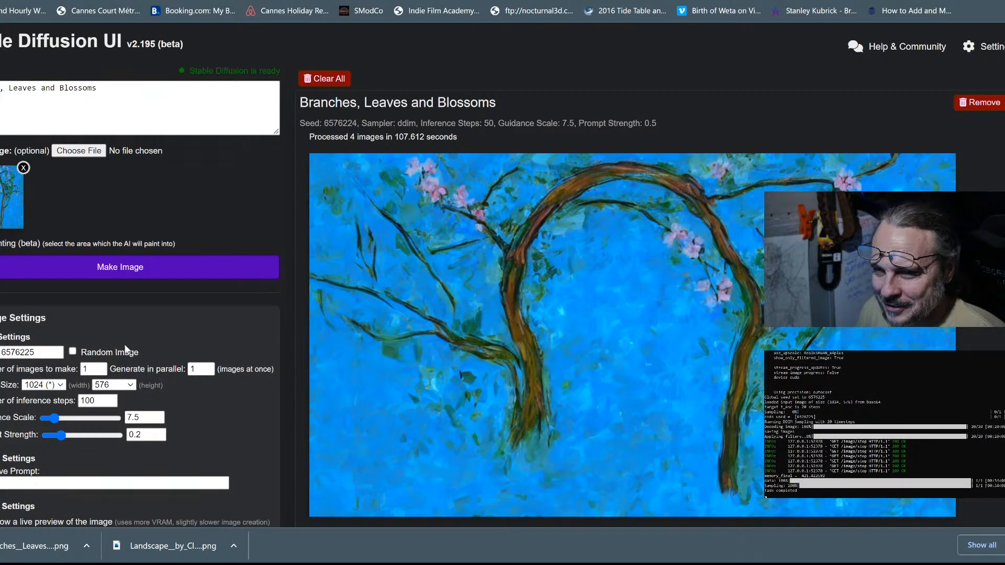
# Step: Set the number of images to make to 2
pyautogui.doubleClick(93, 369)
pyautogui.write('2')
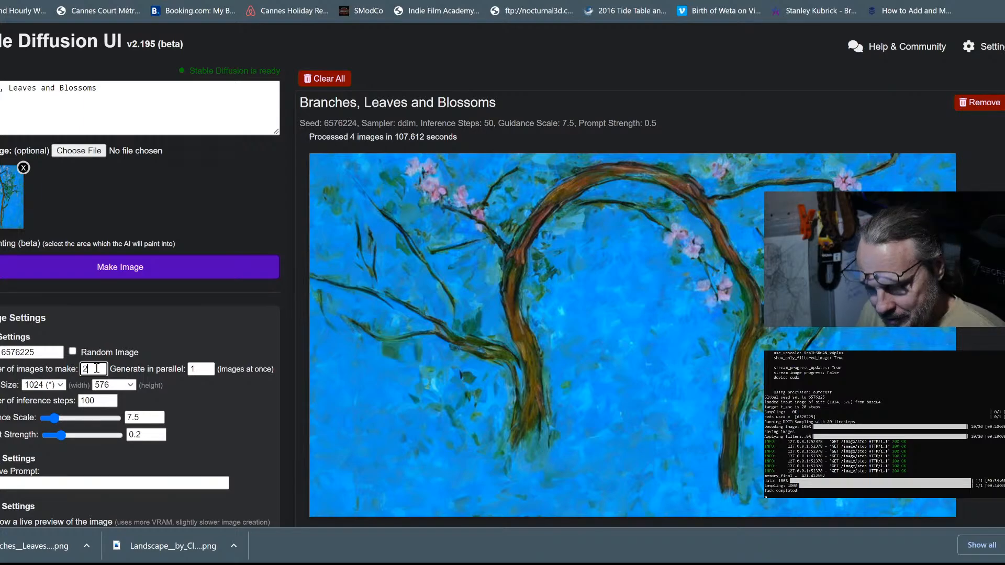
# Step: Set the images generated in parallel to 2 and start generating the pair with seed 6576225
pyautogui.doubleClick(195, 366)
pyautogui.doubleClick(199, 366)
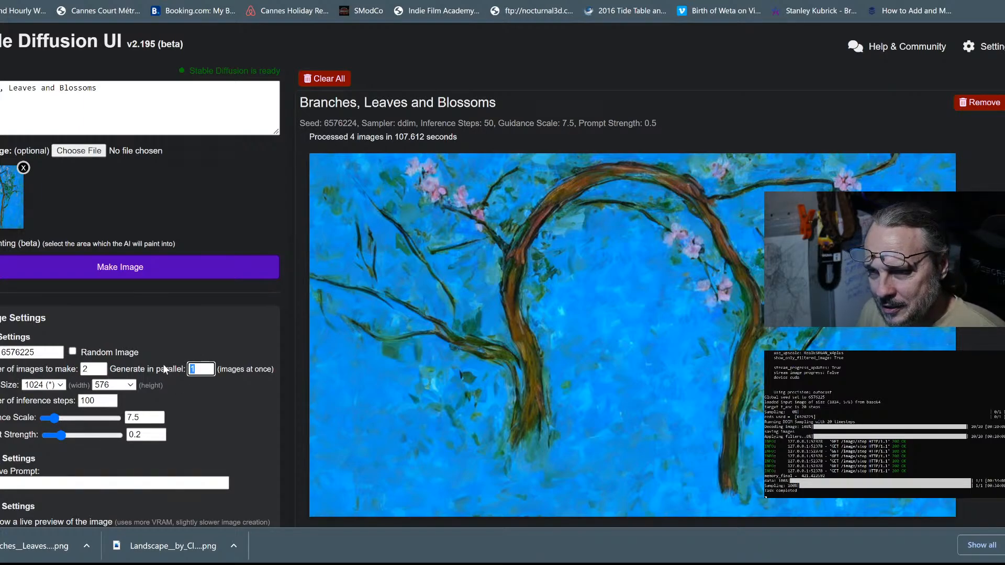
pyautogui.click(128, 268)
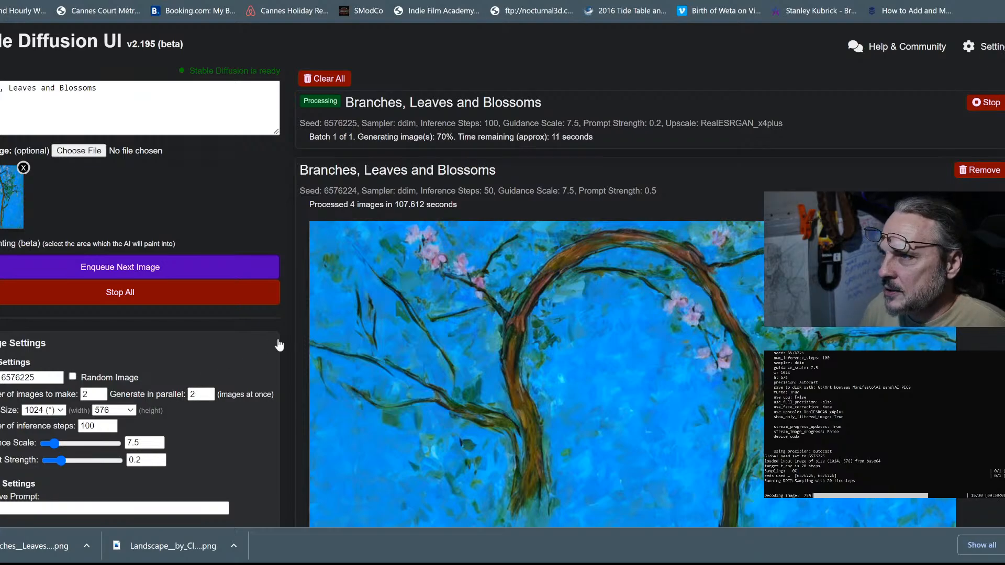
# Step: Compare the two upscaled images from the 100-step run, and lower the prompt strength to 0.1
pyautogui.moveTo(975, 55)
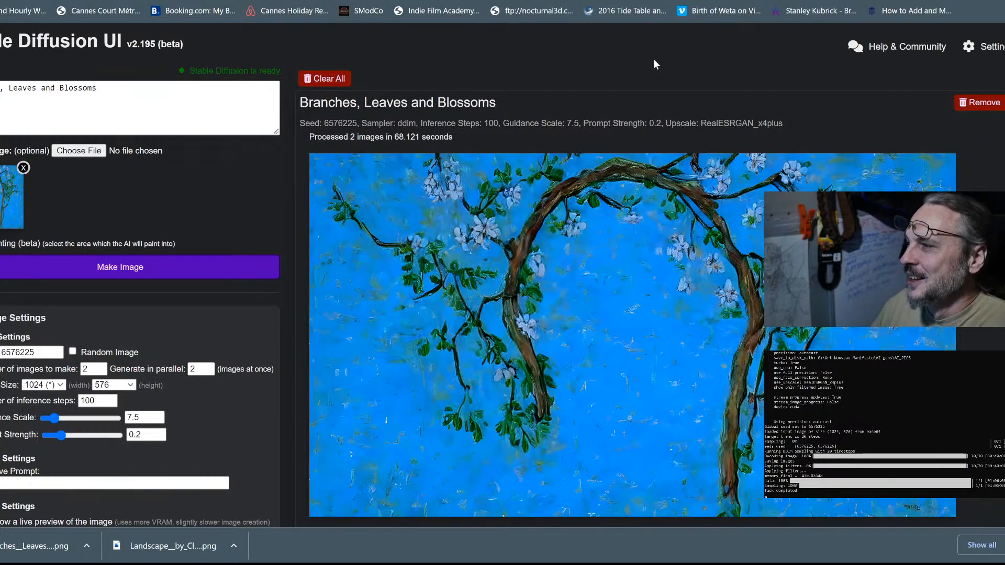
pyautogui.scroll(-7, 648, 131)
pyautogui.scroll(5, 638, 209)
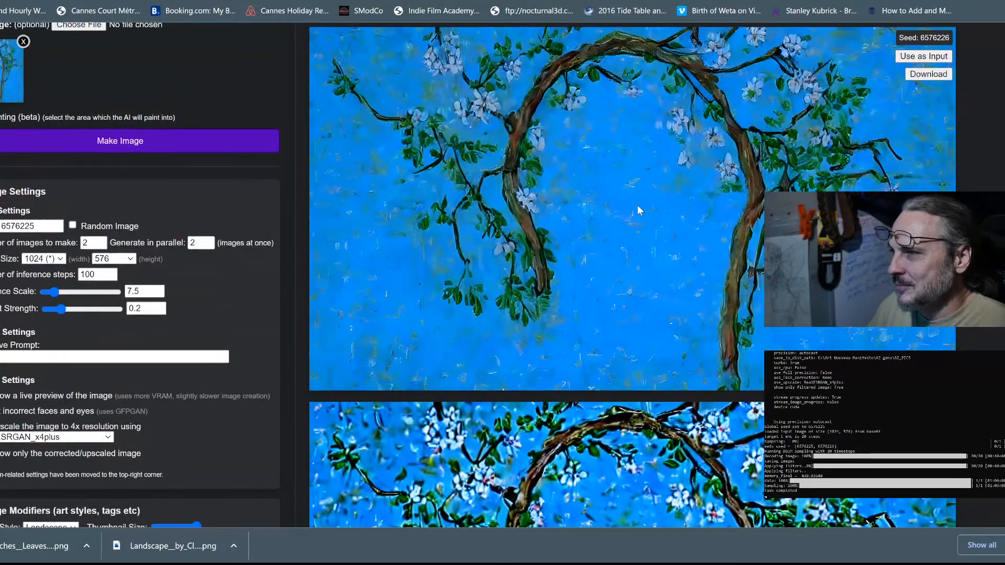
pyautogui.scroll(3, 636, 205)
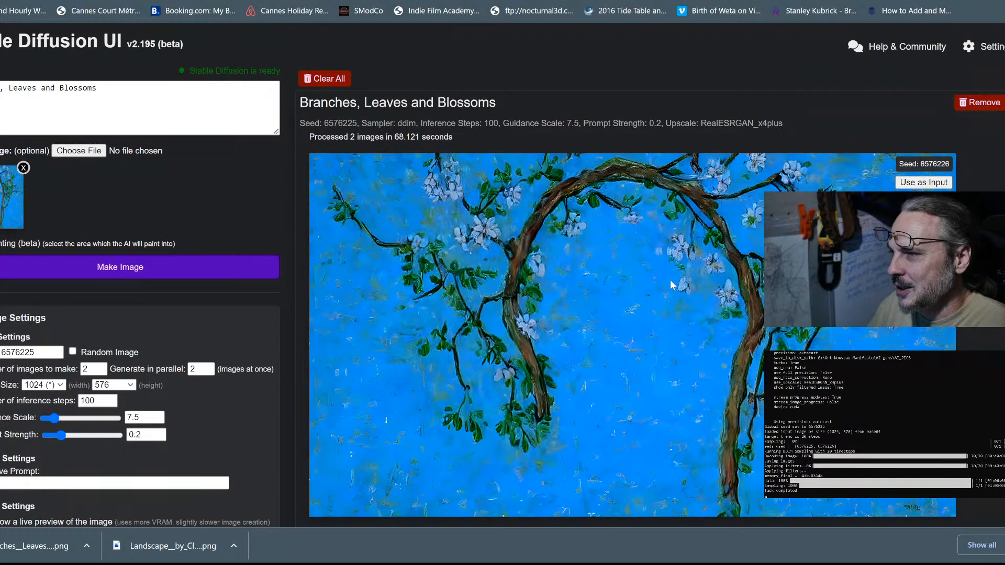
pyautogui.scroll(-3, 569, 277)
pyautogui.scroll(2, 570, 274)
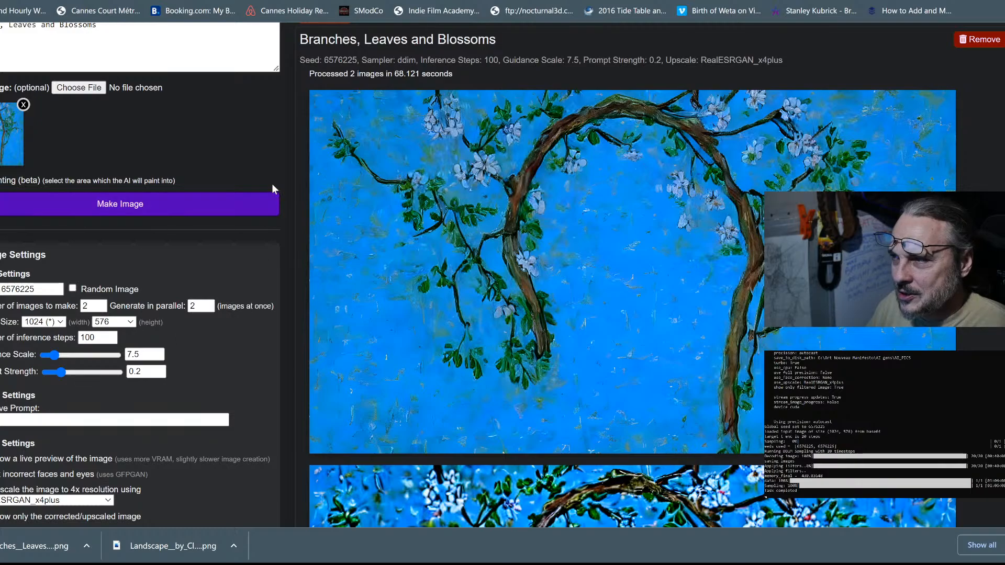
pyautogui.click(98, 339)
pyautogui.doubleClick(98, 339)
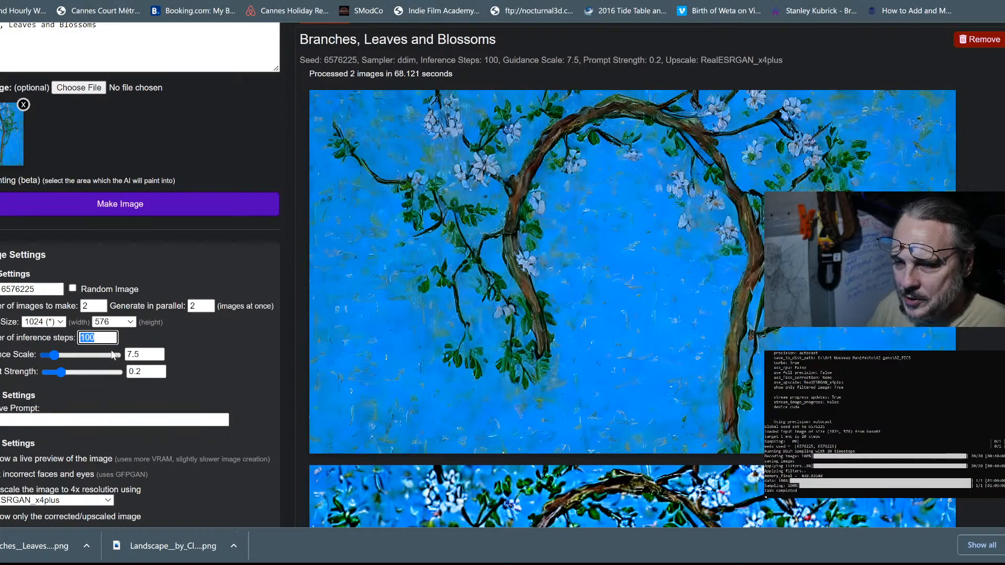
pyautogui.click(53, 373)
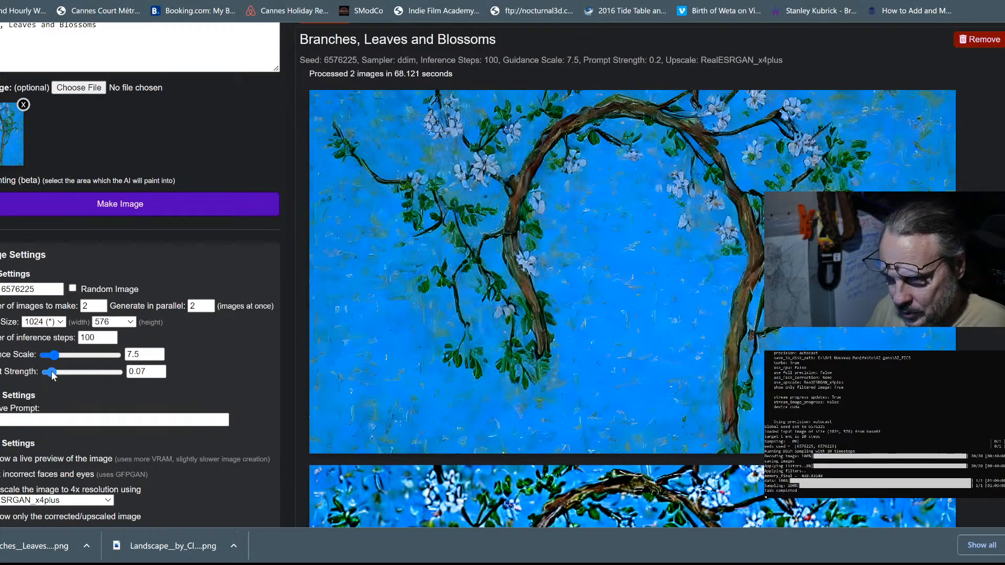
pyautogui.moveTo(52, 375); pyautogui.dragTo(53, 374)
# Step: Set the number of images to 4 and the inference steps to 35, and start generating
pyautogui.doubleClick(101, 304)
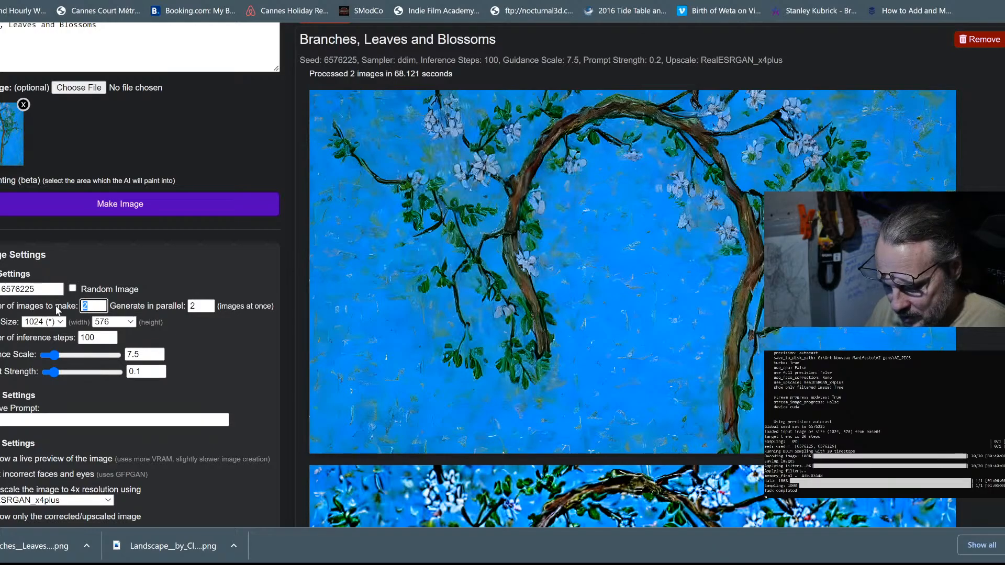
pyautogui.write('4')
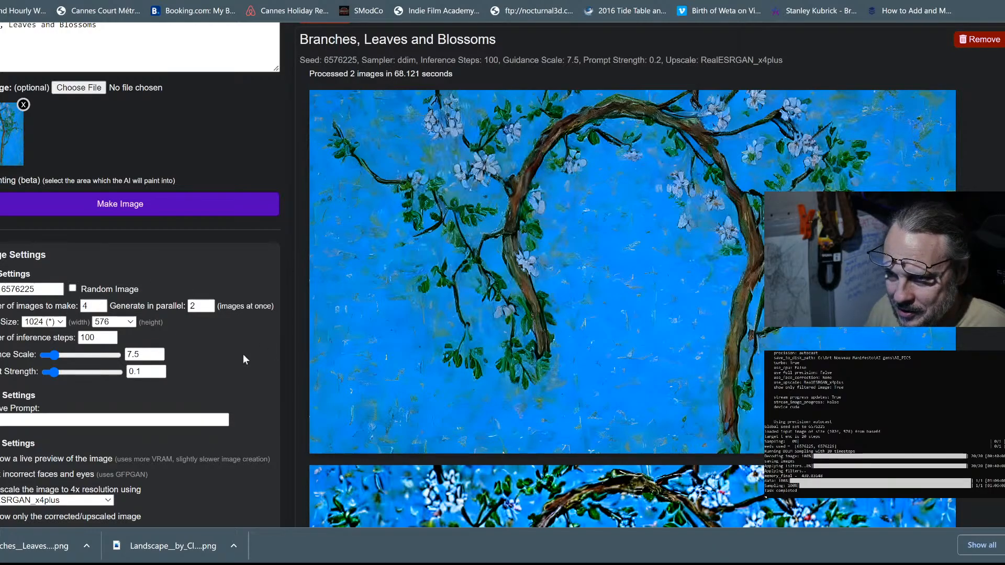
pyautogui.doubleClick(90, 337)
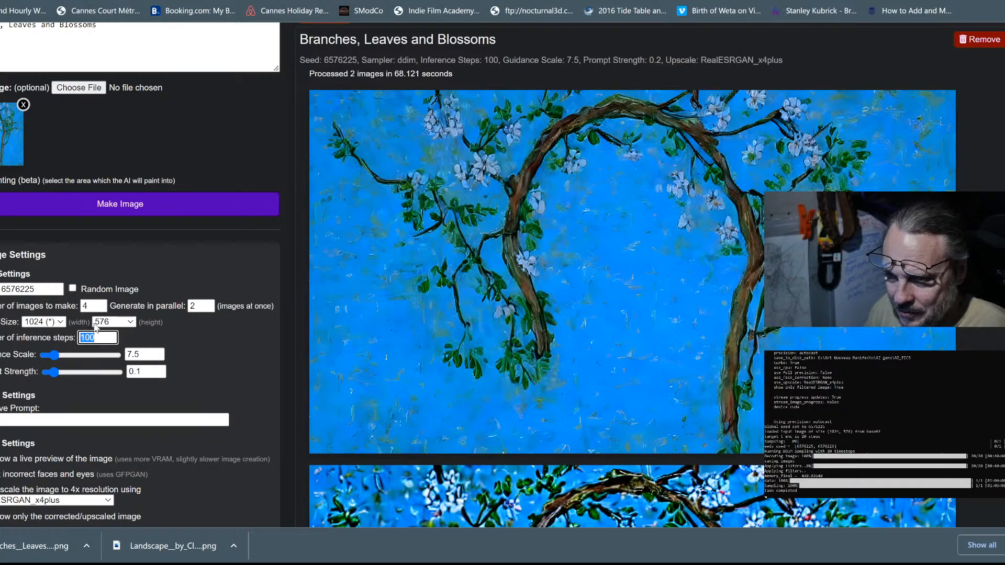
pyautogui.write('35')
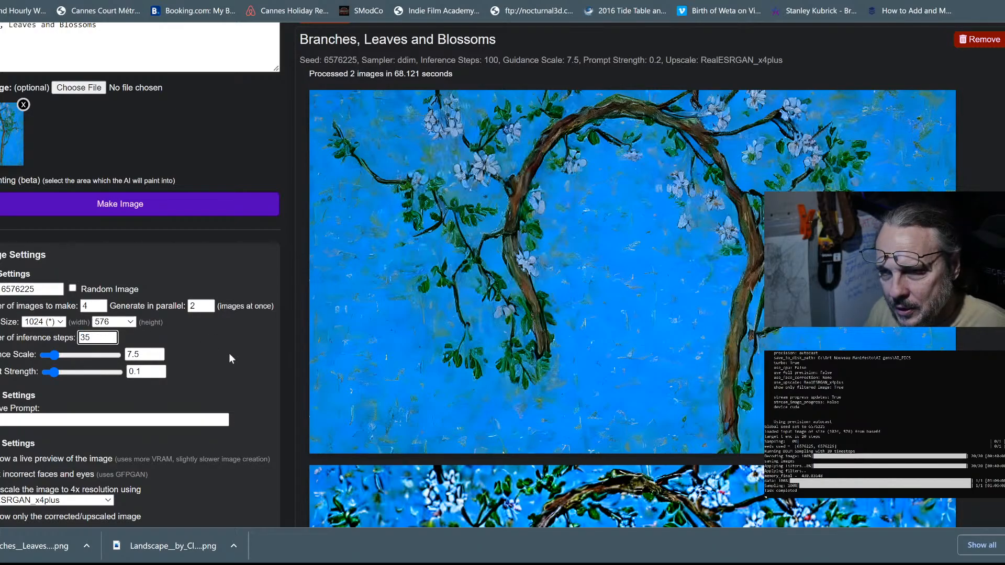
pyautogui.click(112, 206)
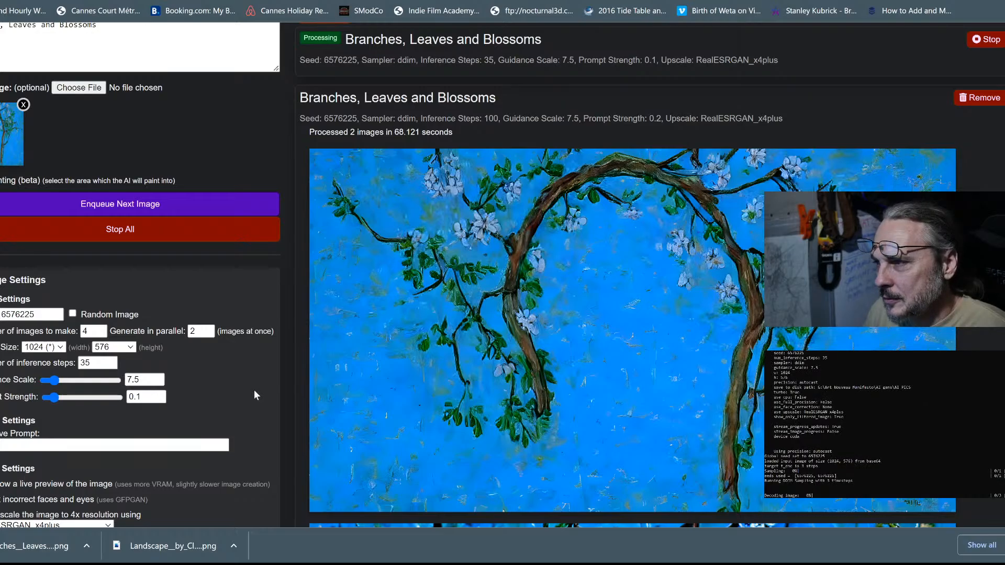
# Step: Remove the finished 100-step, prompt strength 0.2 result set from the list
pyautogui.scroll(-5, 447, 364)
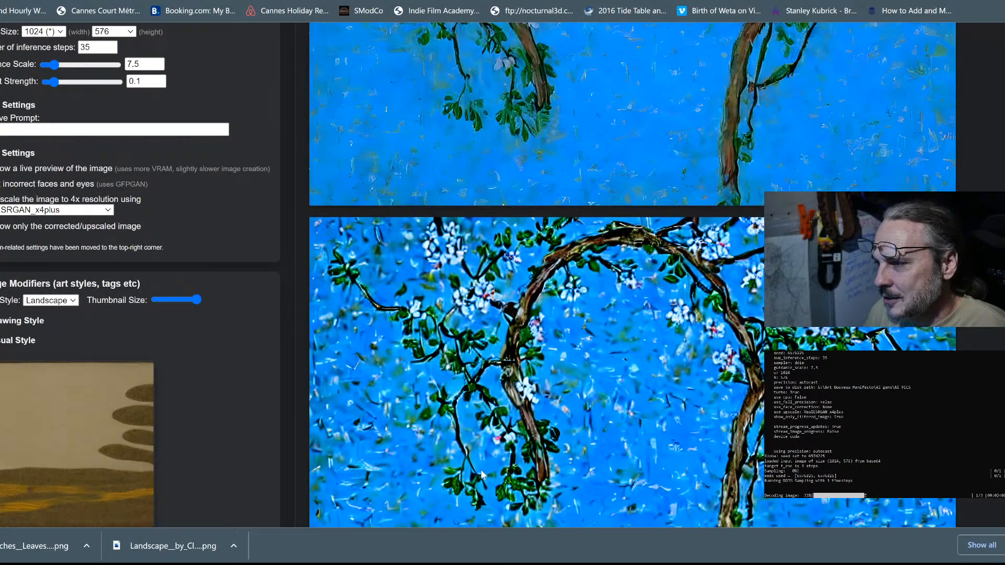
pyautogui.scroll(-4, 659, 364)
pyautogui.scroll(10, 667, 185)
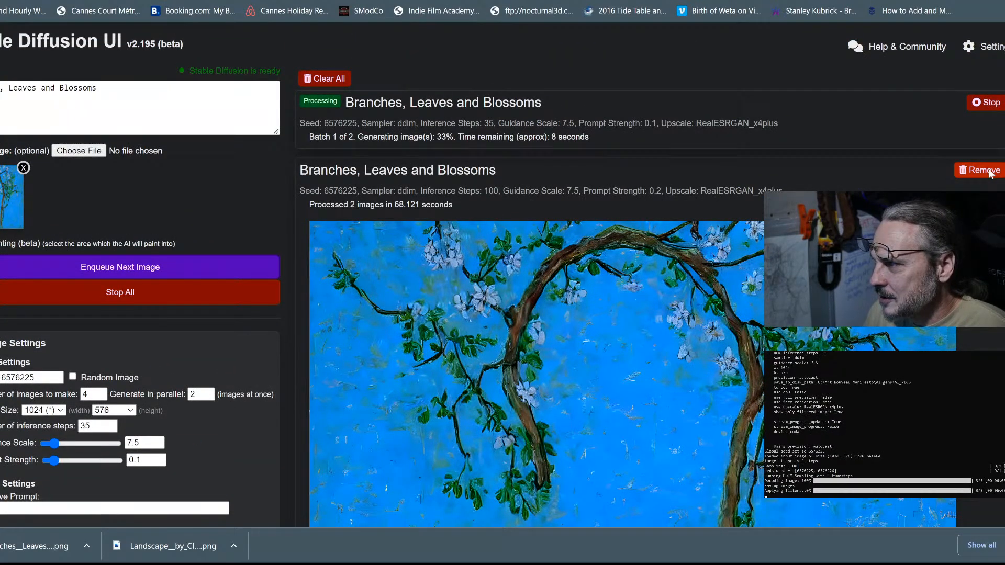
pyautogui.click(983, 170)
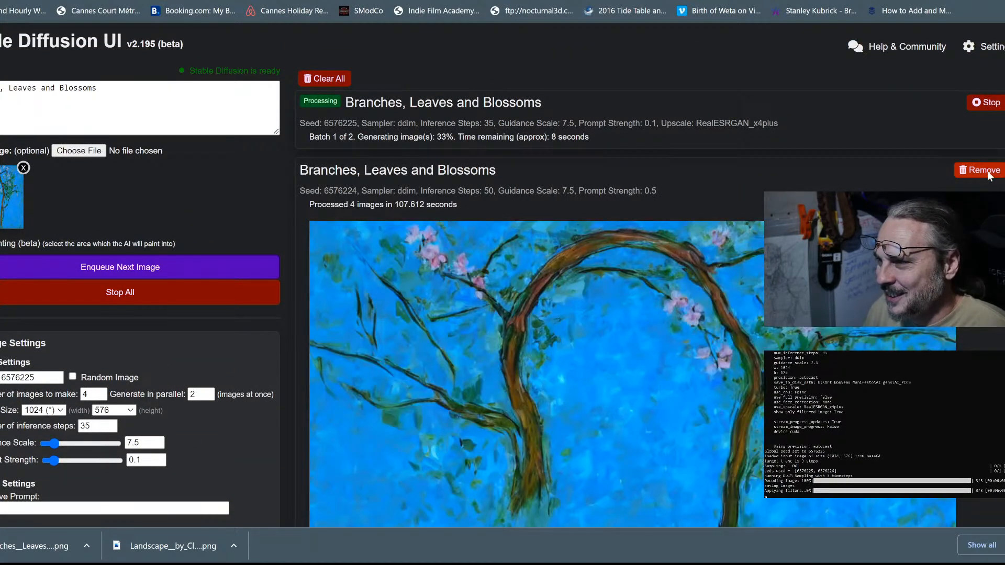
# Step: Examine the older seed 6576224 results and the first images of the running 35-step task
pyautogui.scroll(-8, 739, 296)
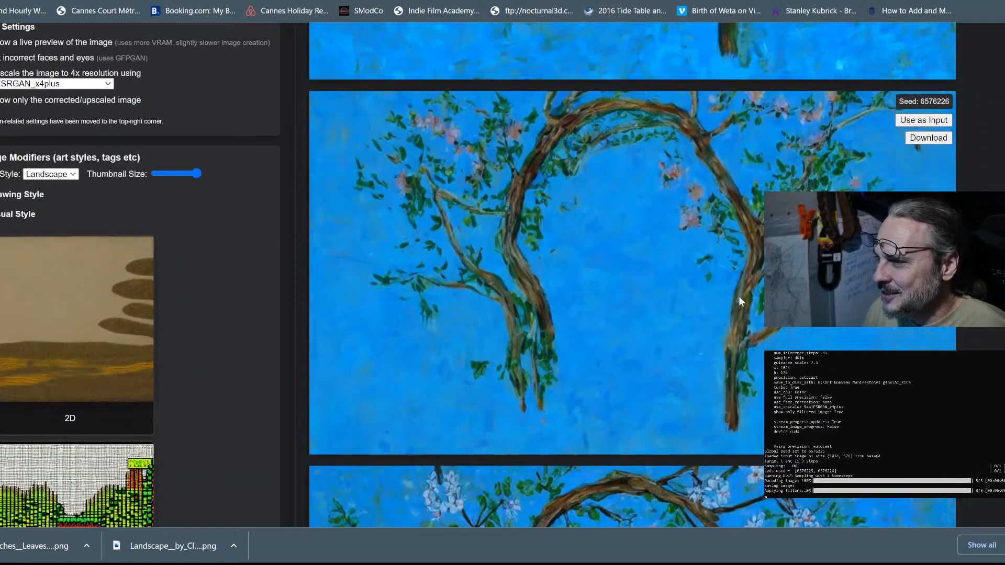
pyautogui.scroll(9, 739, 296)
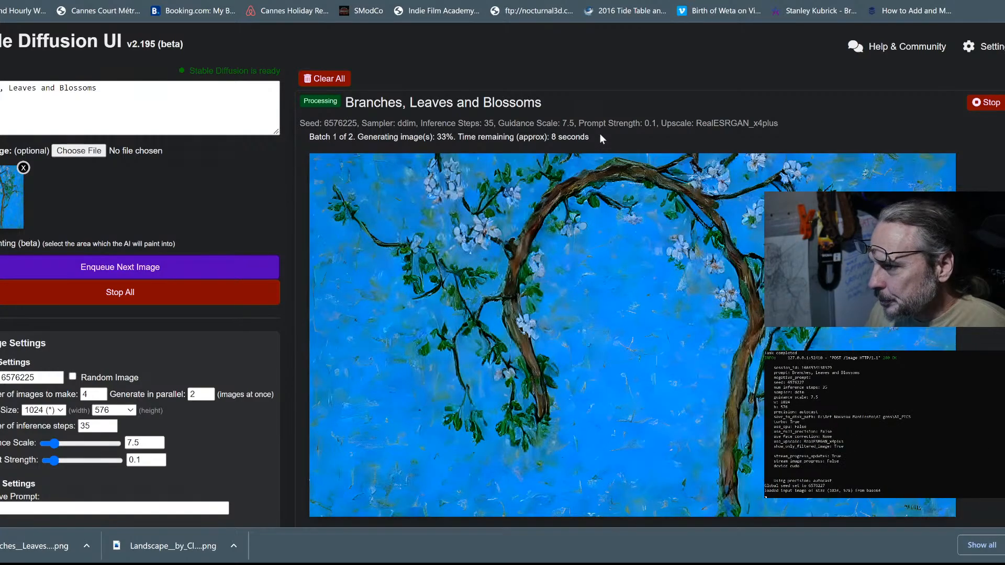
pyautogui.scroll(-8, 588, 260)
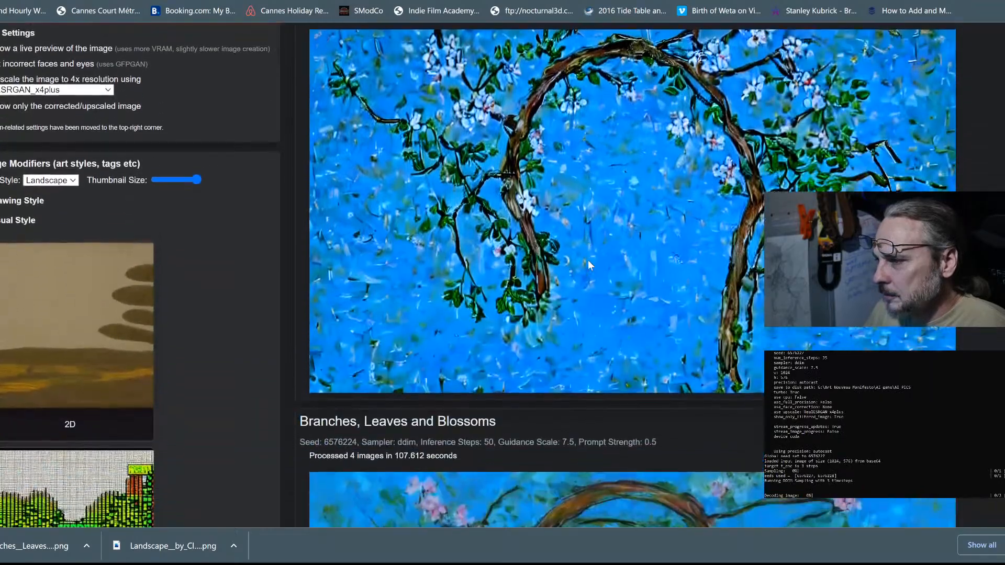
pyautogui.scroll(8, 588, 259)
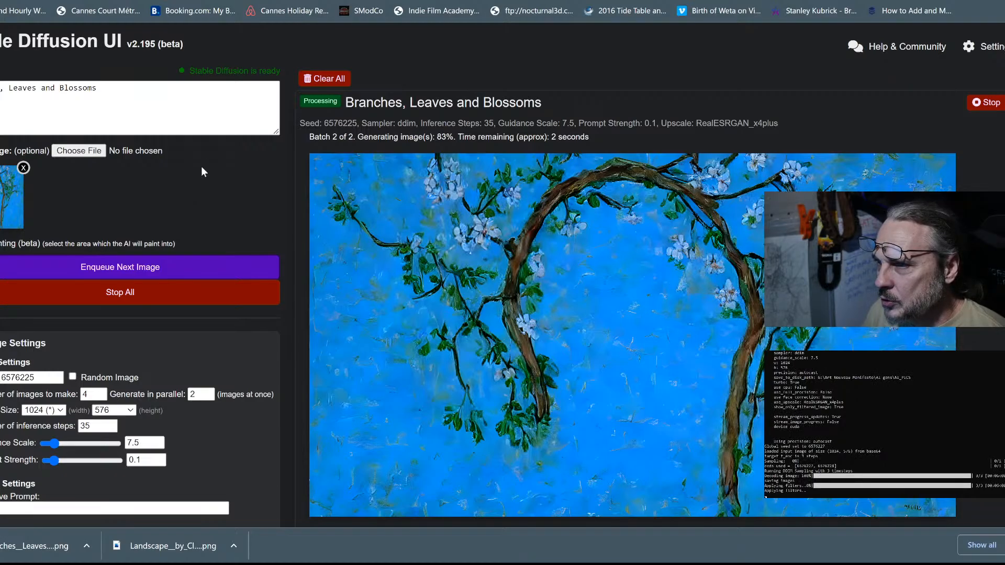
# Step: Browse the image modifiers from the visual styles down to the artist styles
pyautogui.scroll(-15, 201, 165)
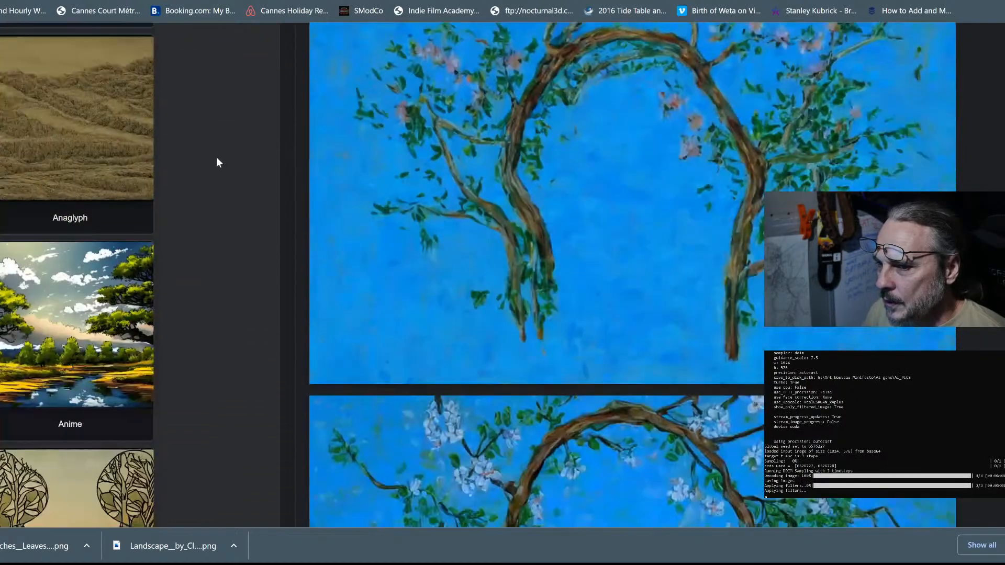
pyautogui.scroll(-20, 216, 160)
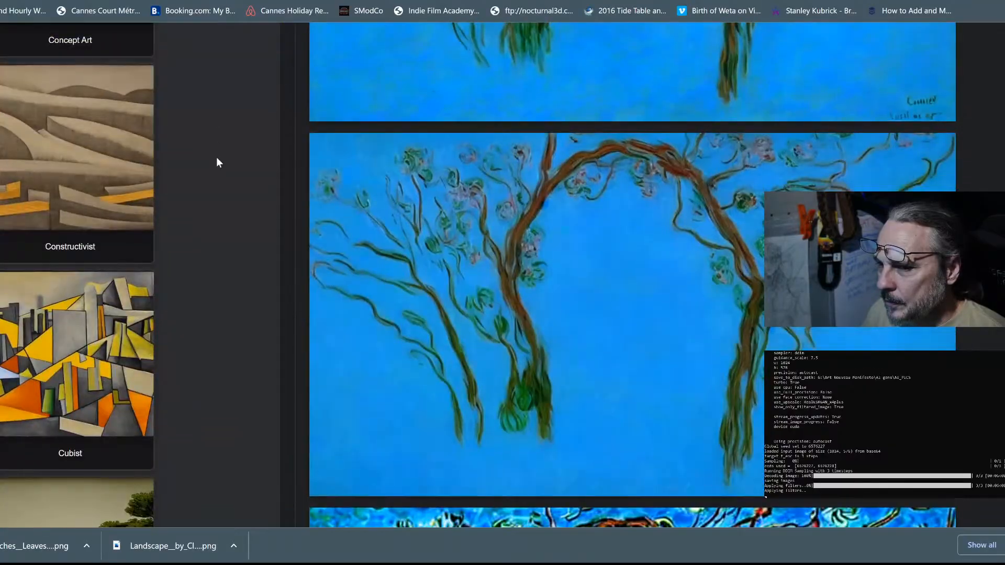
pyautogui.scroll(-20, 216, 160)
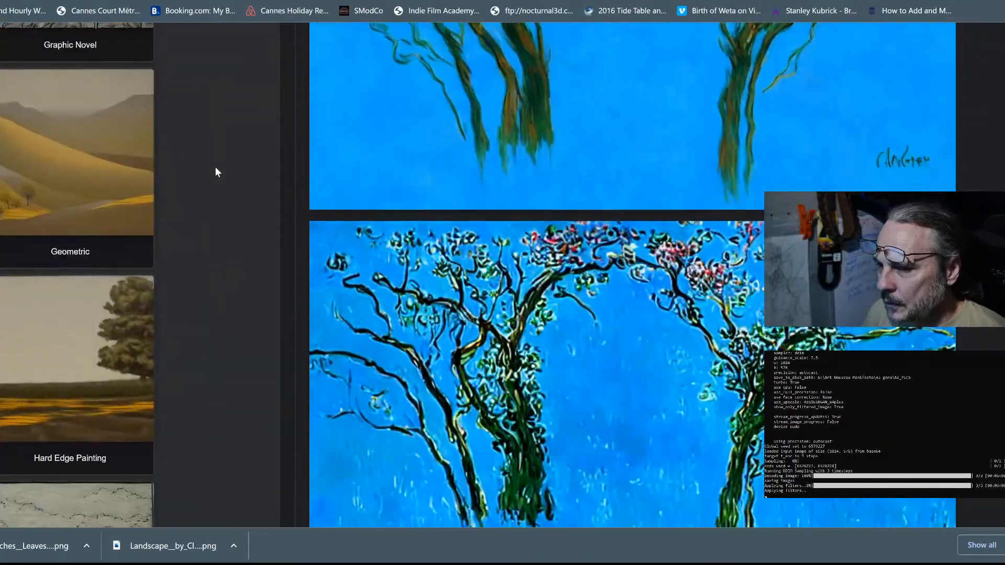
pyautogui.scroll(-20, 215, 167)
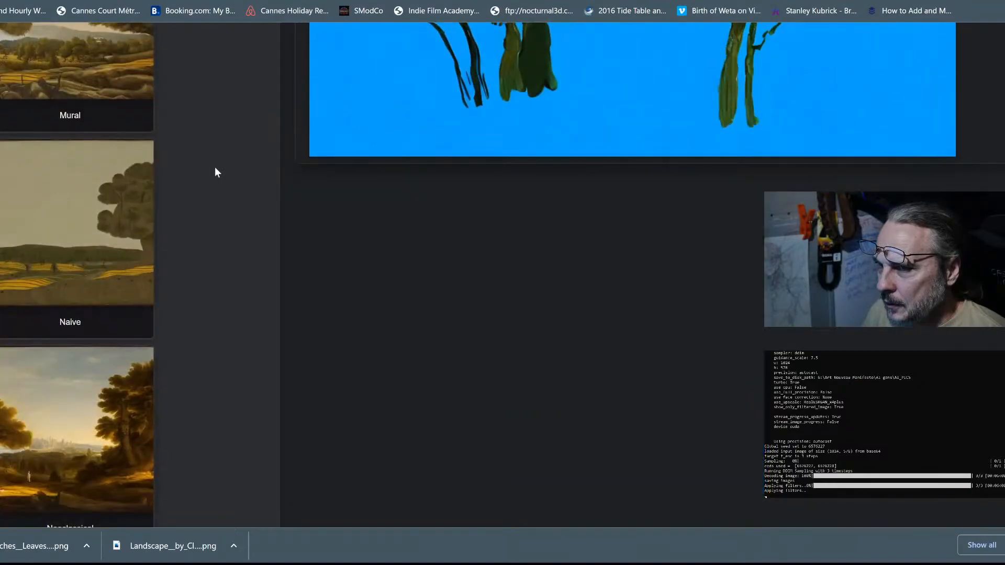
pyautogui.scroll(-20, 215, 167)
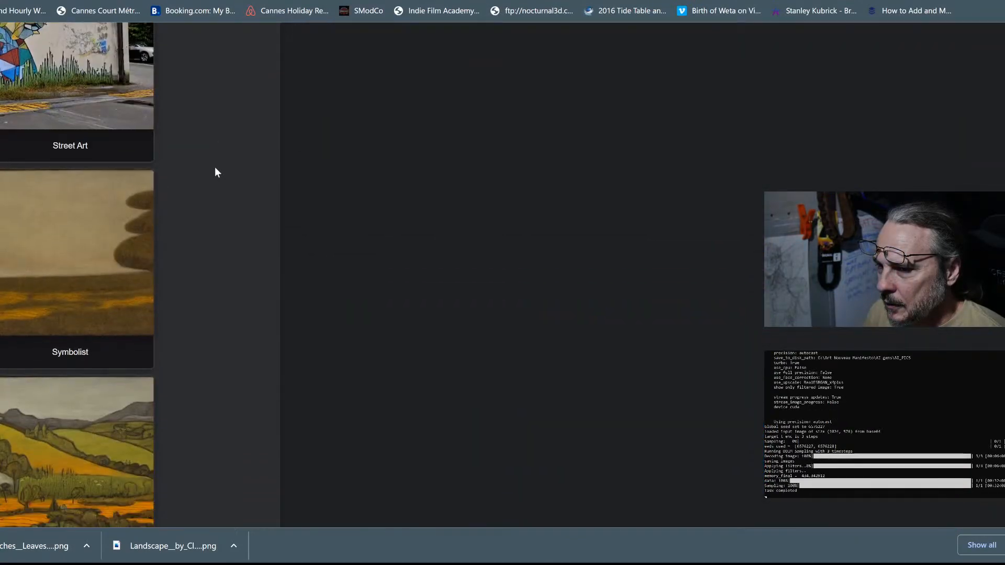
pyautogui.scroll(-18, 215, 168)
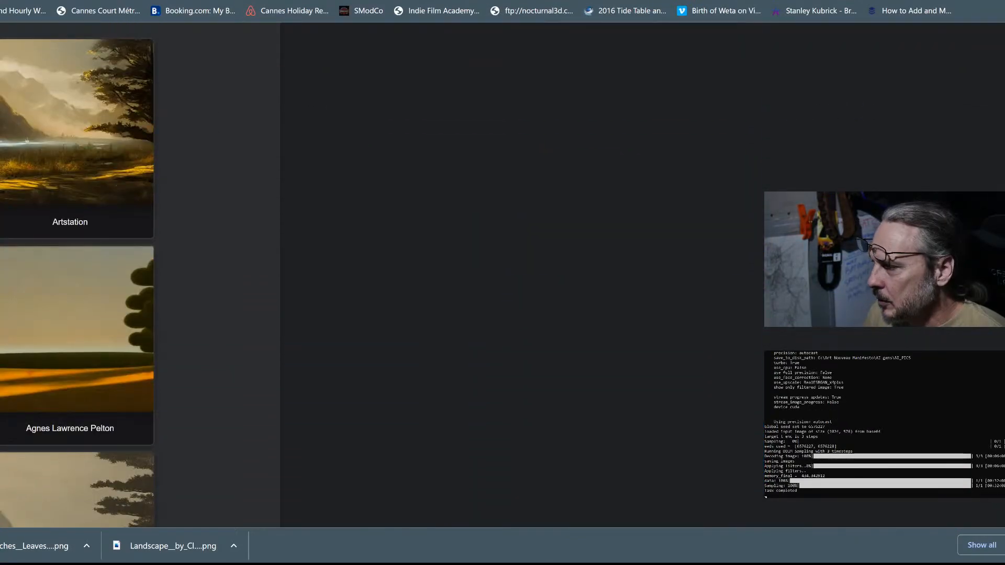
pyautogui.scroll(20, 700, 369)
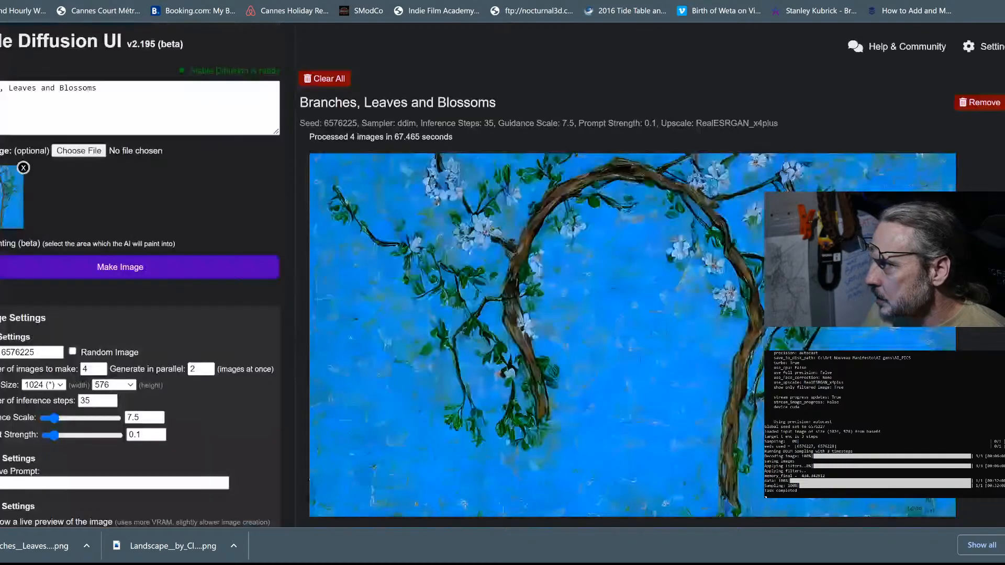
# Step: Examine the four finished images of the 35-step, prompt strength 0.1 run
pyautogui.scroll(-6, 699, 369)
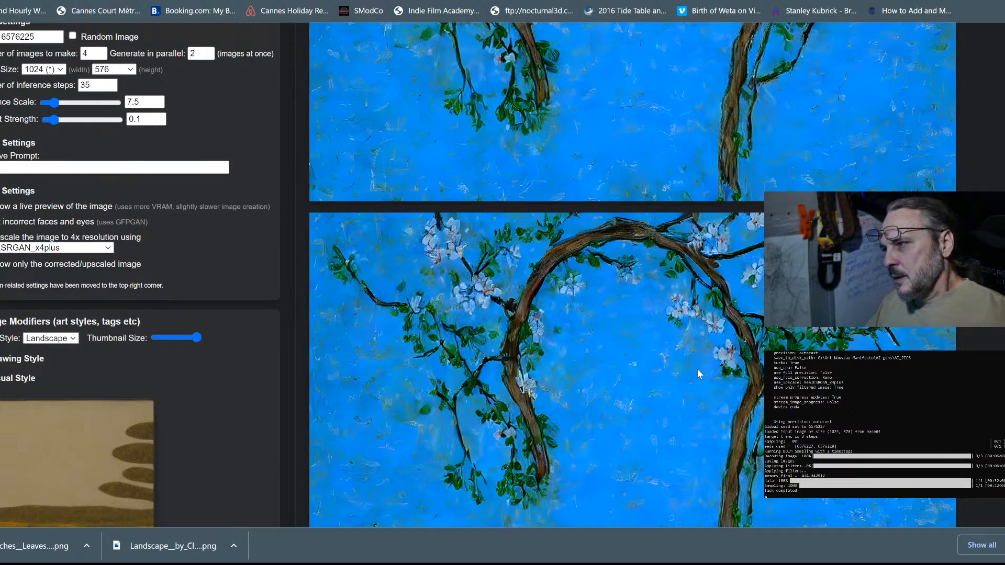
pyautogui.scroll(-1, 695, 373)
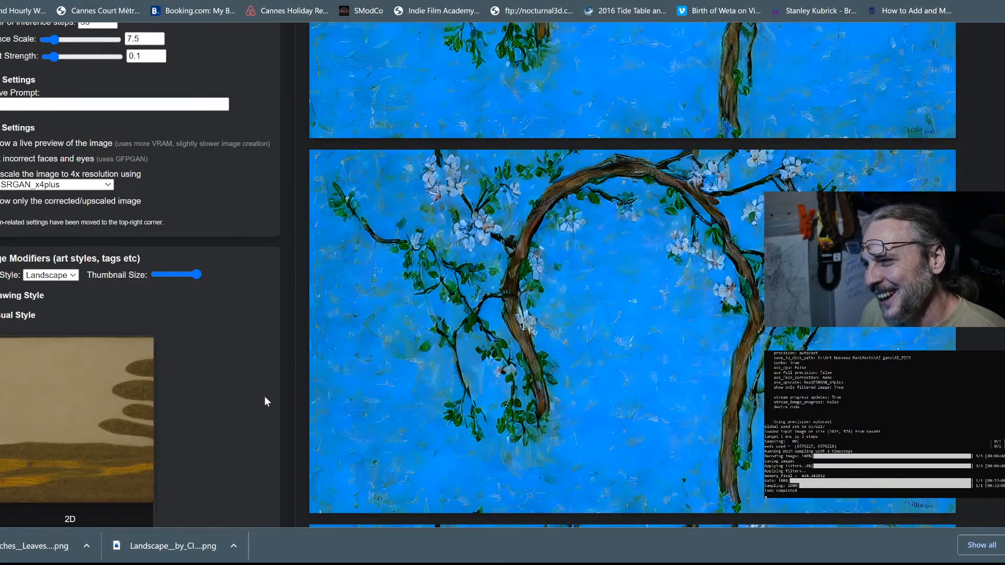
pyautogui.scroll(-6, 264, 396)
pyautogui.scroll(5, 265, 397)
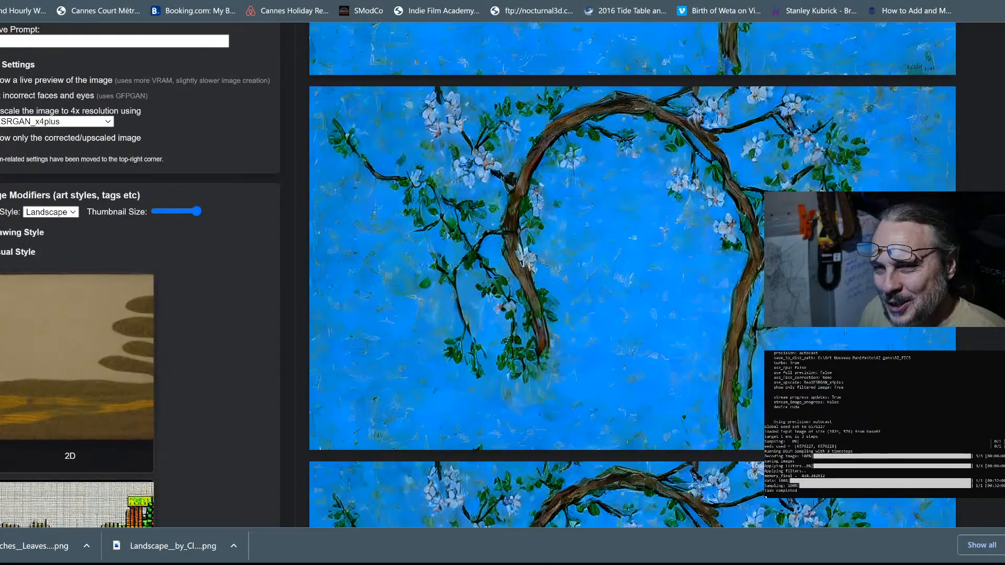
# Step: Add Claude Monet from the artist styles as an image modifier for the prompt
pyautogui.click(16, 251)
pyautogui.scroll(-10, 117, 295)
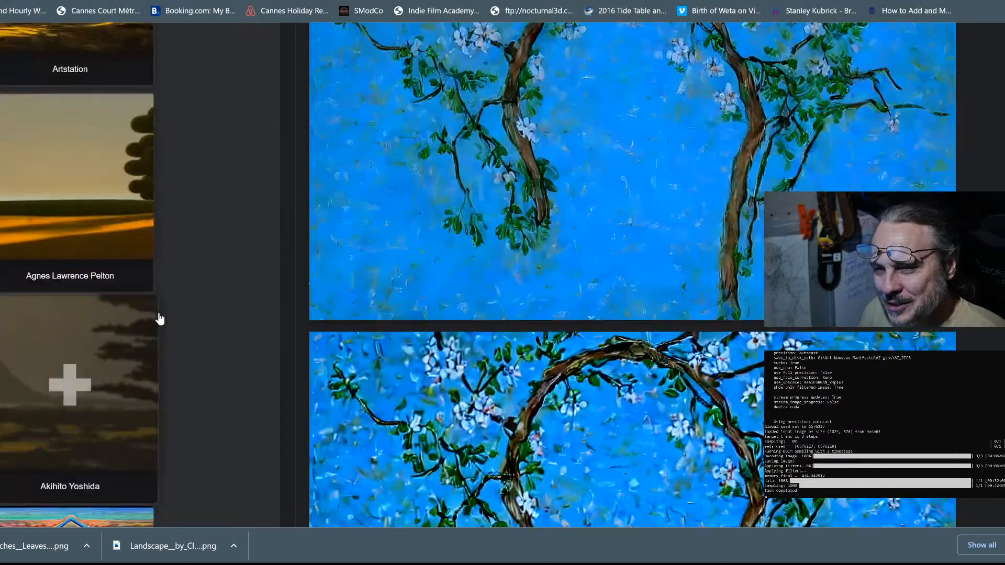
pyautogui.scroll(-15, 160, 318)
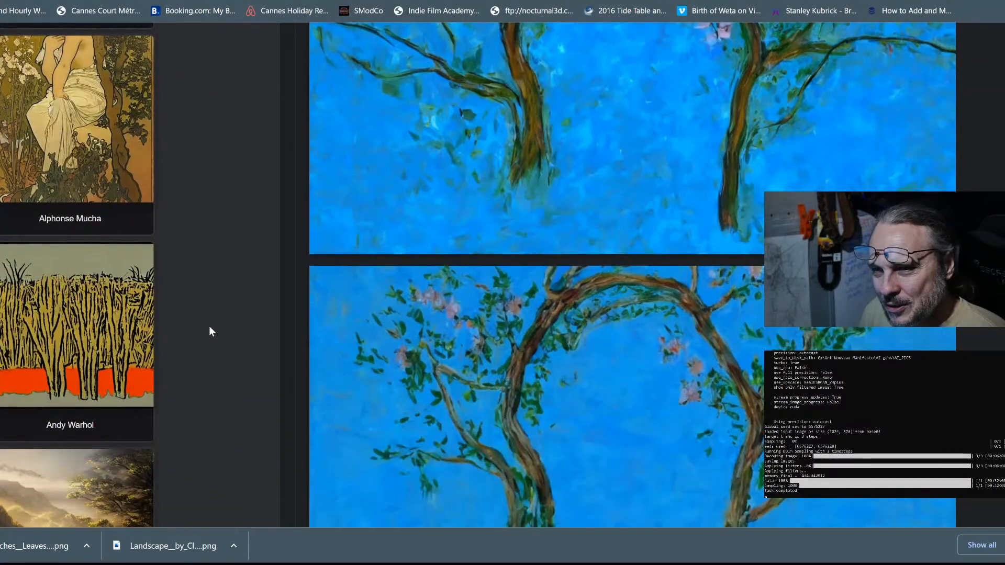
pyautogui.scroll(-13, 209, 328)
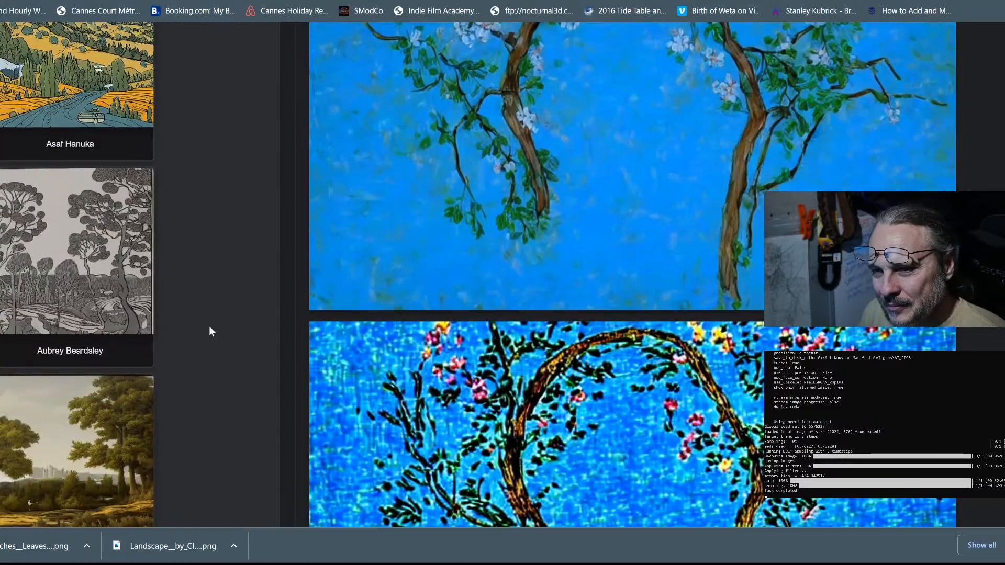
pyautogui.scroll(-15, 208, 326)
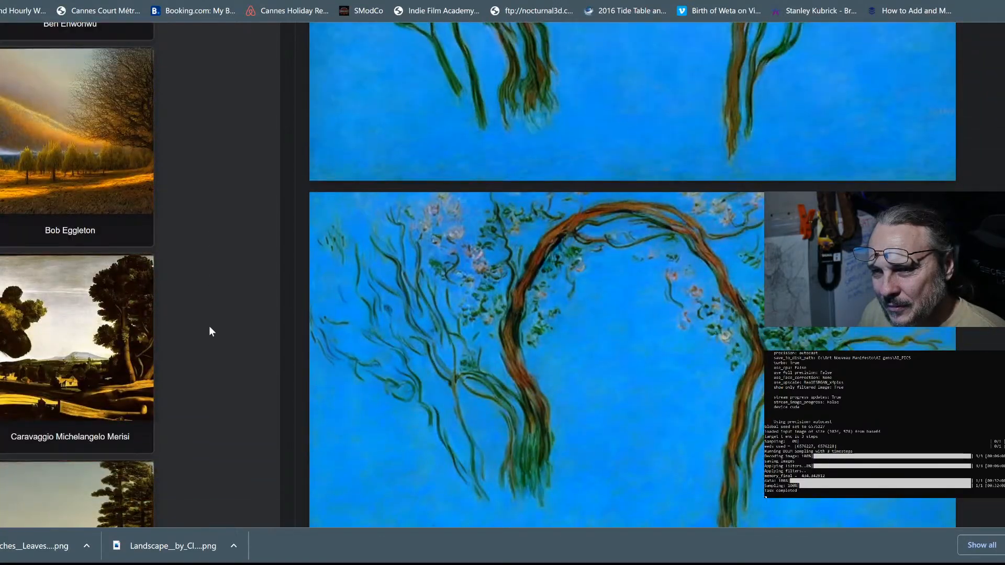
pyautogui.scroll(-13, 209, 327)
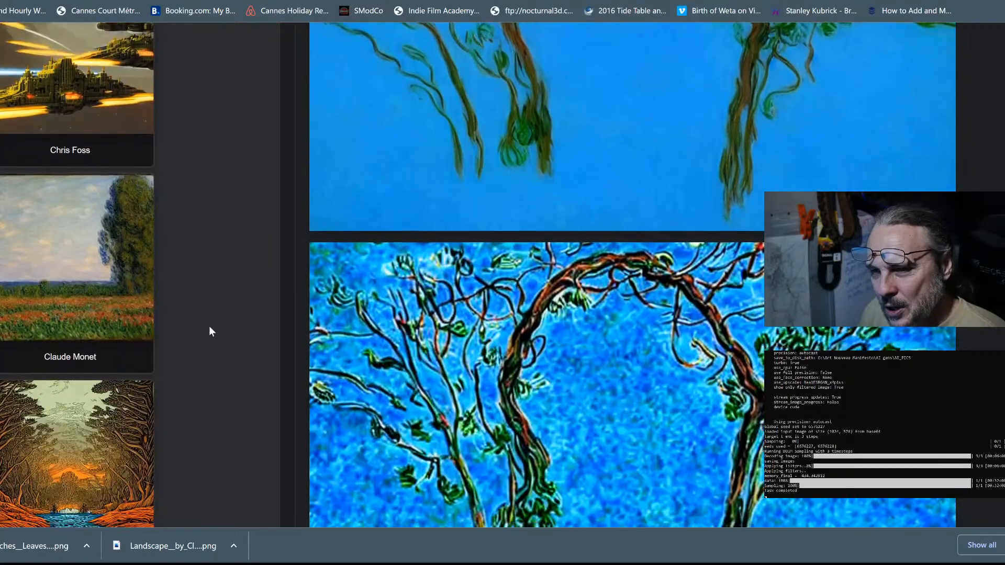
pyautogui.scroll(-3, 209, 326)
pyautogui.click(139, 242)
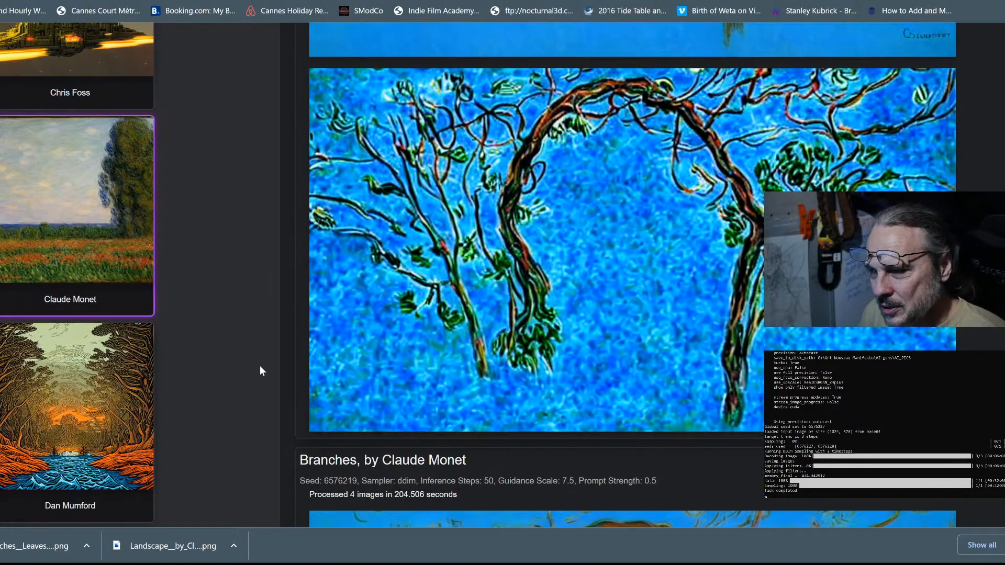
# Step: Generate four images in the Claude Monet style with 35 inference steps and prompt strength 0.1
pyautogui.scroll(15, 619, 324)
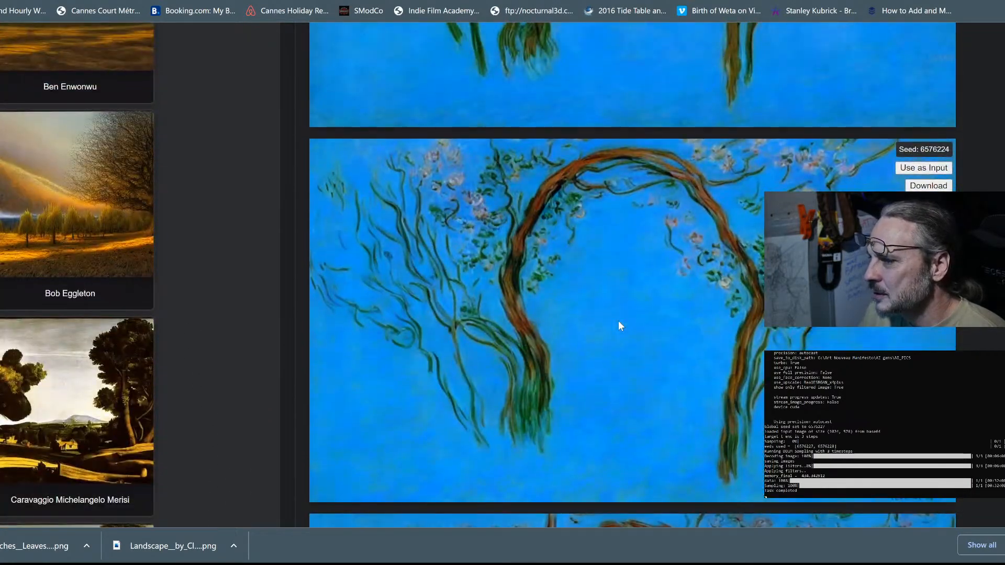
pyautogui.scroll(15, 618, 325)
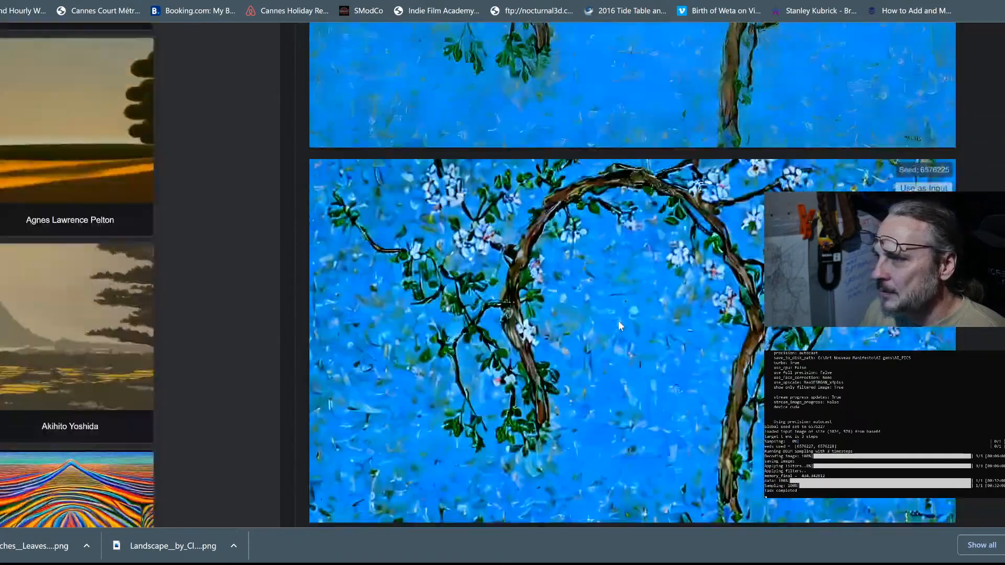
pyautogui.scroll(10, 618, 321)
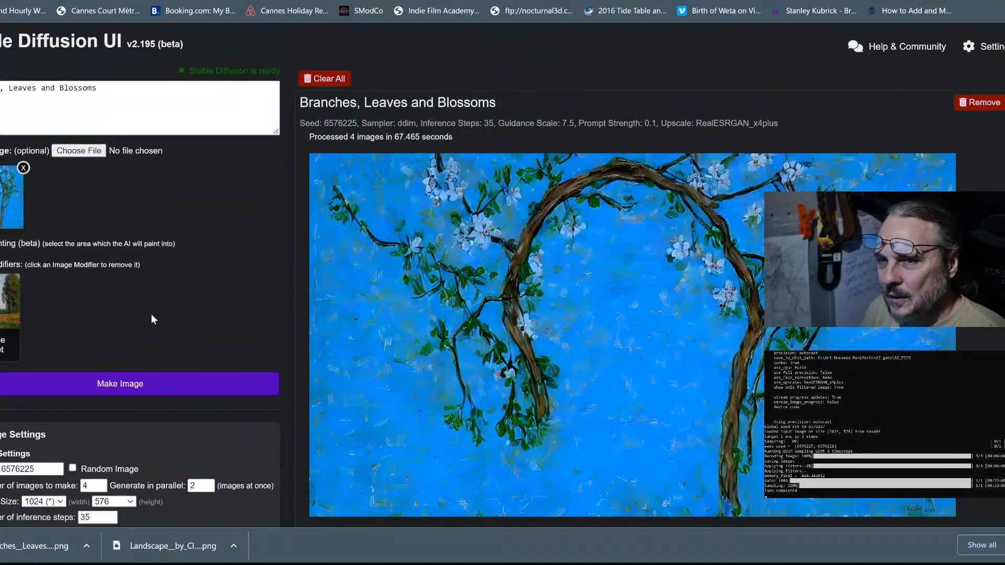
pyautogui.click(137, 389)
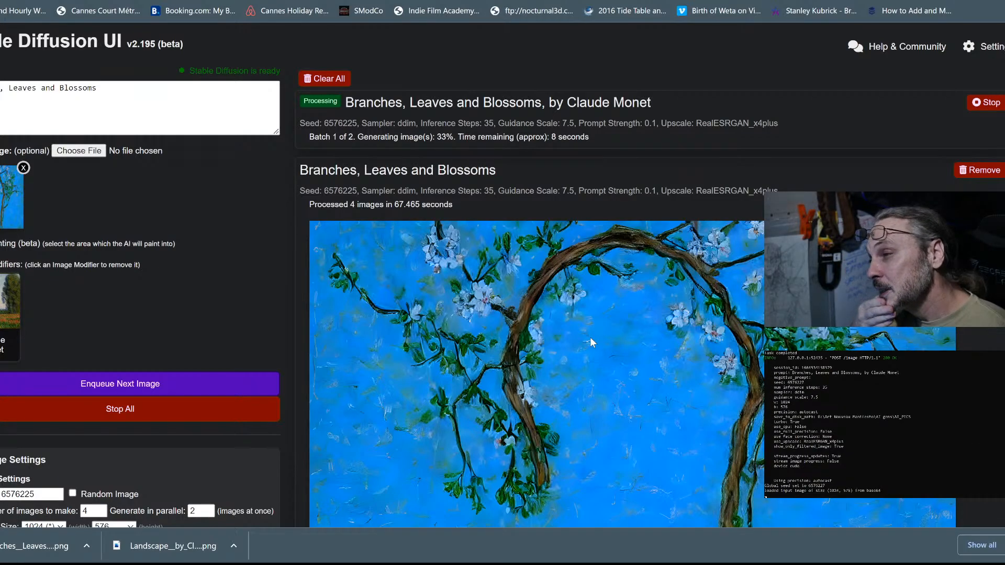
# Step: Check the first images of the running Claude Monet task and set the prompt strength to 0.5
pyautogui.scroll(-7, 599, 353)
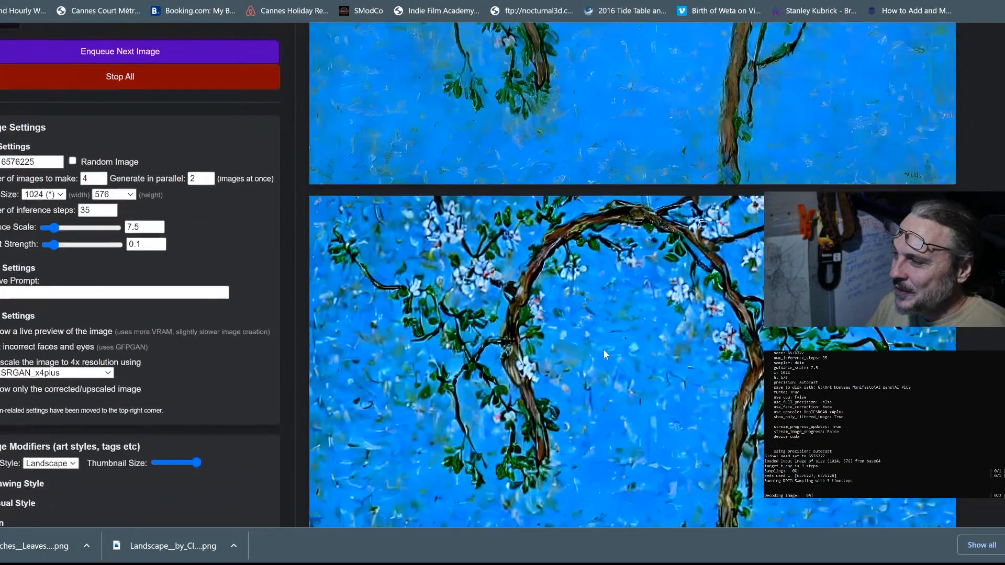
pyautogui.scroll(7, 603, 349)
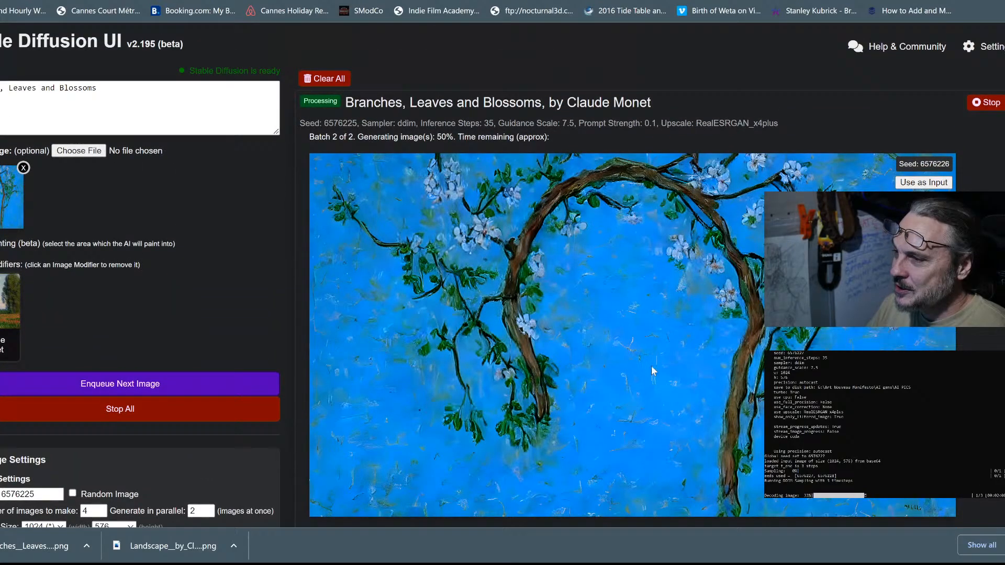
pyautogui.scroll(-4, 163, 347)
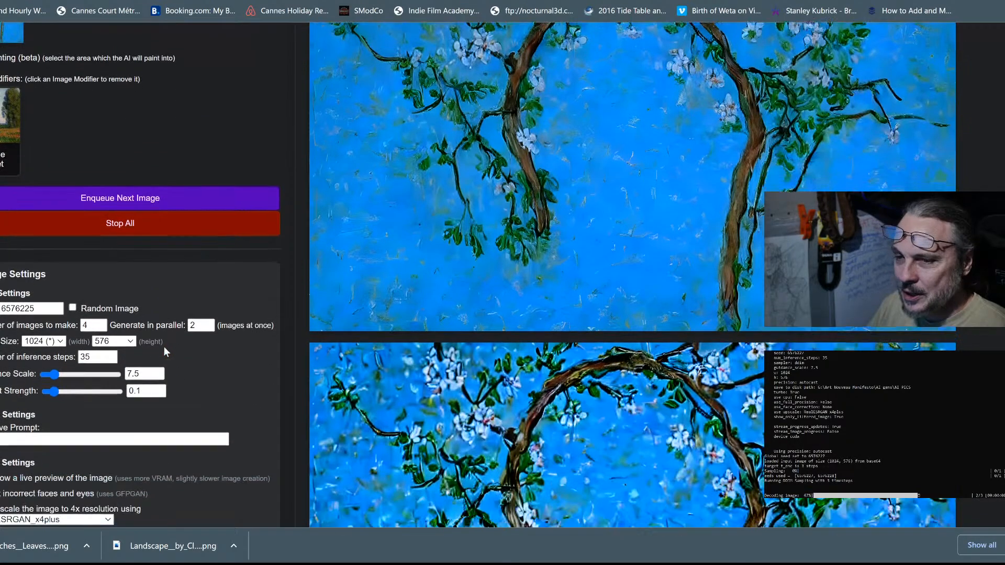
pyautogui.click(67, 387)
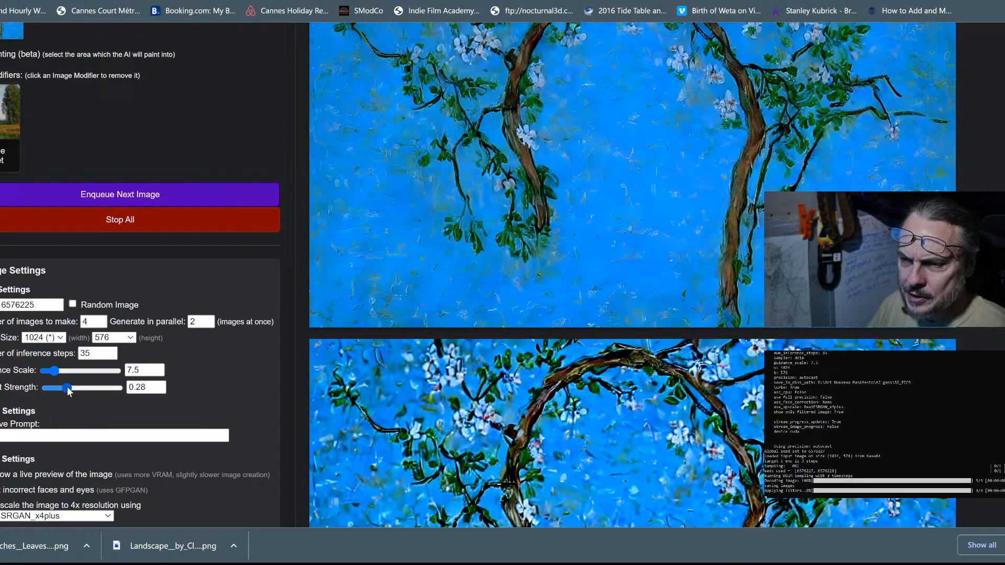
pyautogui.moveTo(67, 387); pyautogui.dragTo(82, 393)
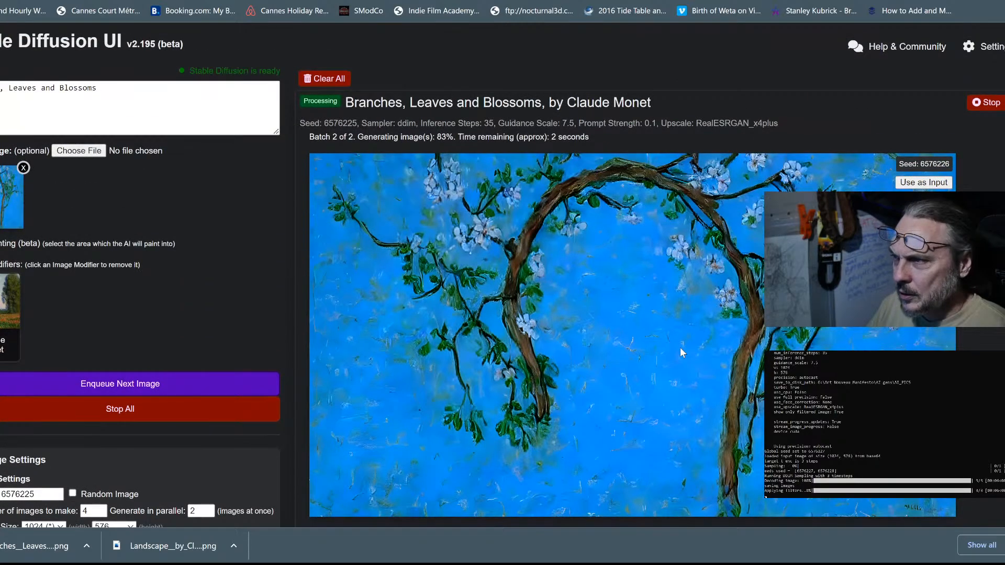
# Step: Compare the Claude Monet images with the older result sets and generate a new set at prompt strength 0.5
pyautogui.scroll(-5, 757, 246)
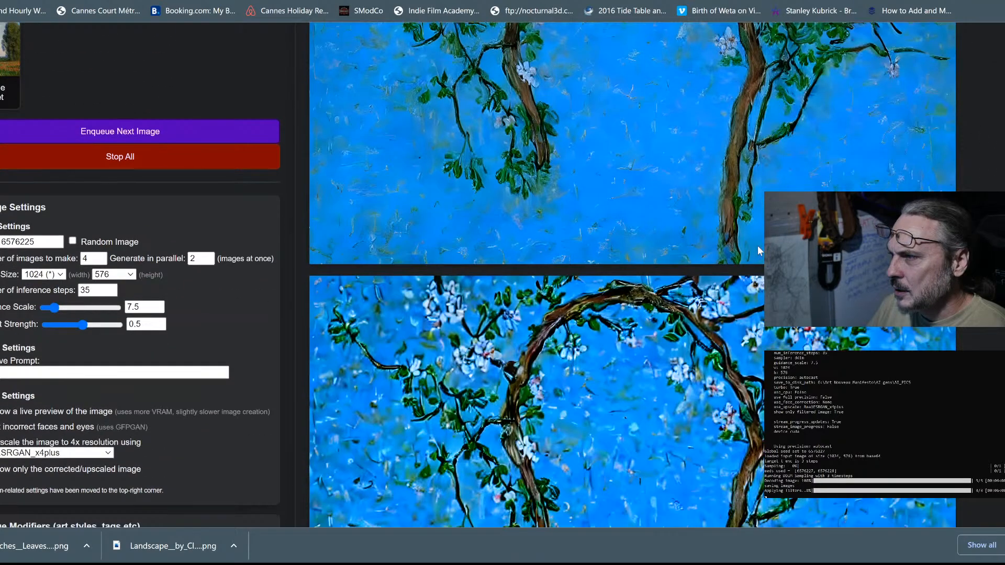
pyautogui.scroll(5, 758, 246)
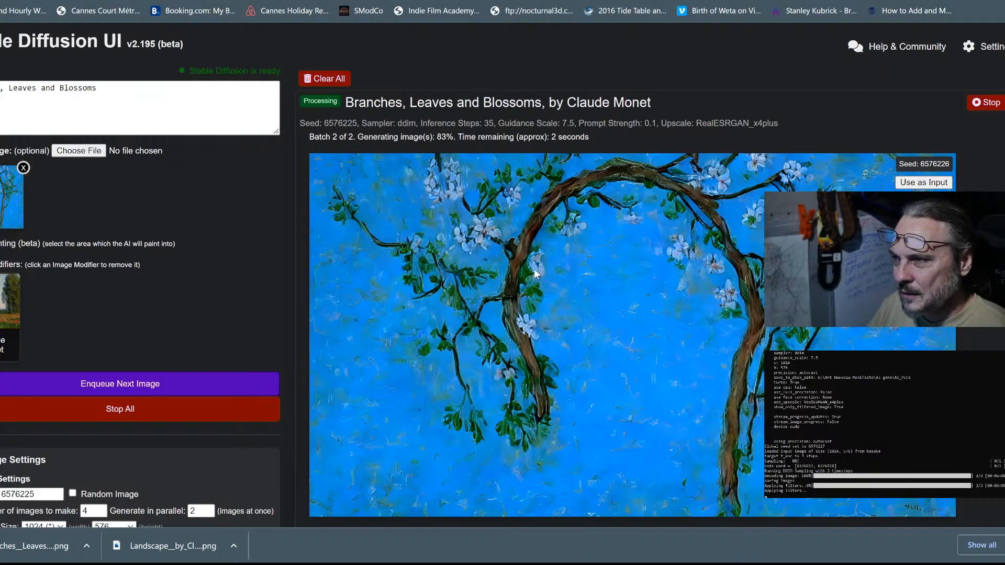
pyautogui.scroll(-15, 534, 268)
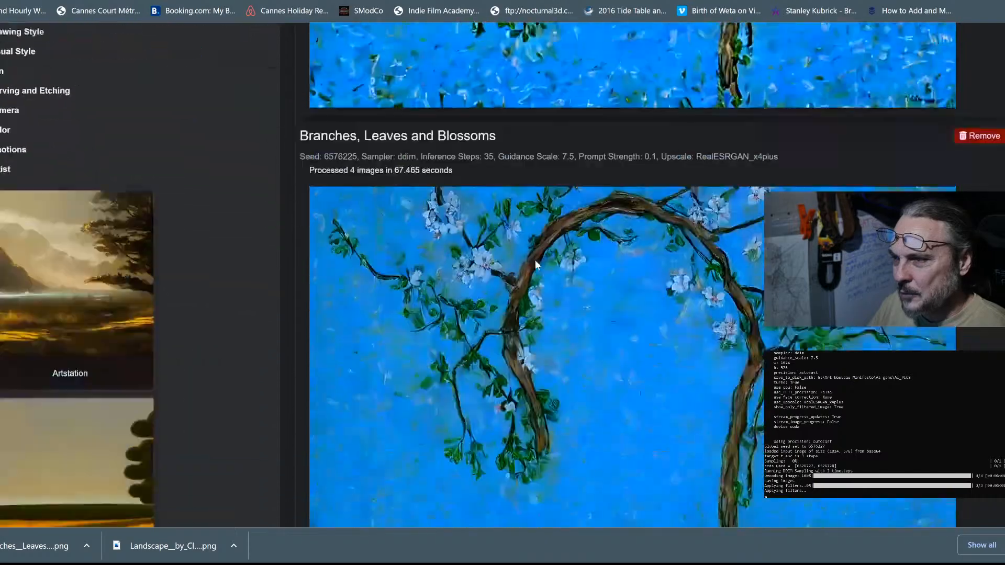
pyautogui.scroll(-15, 562, 230)
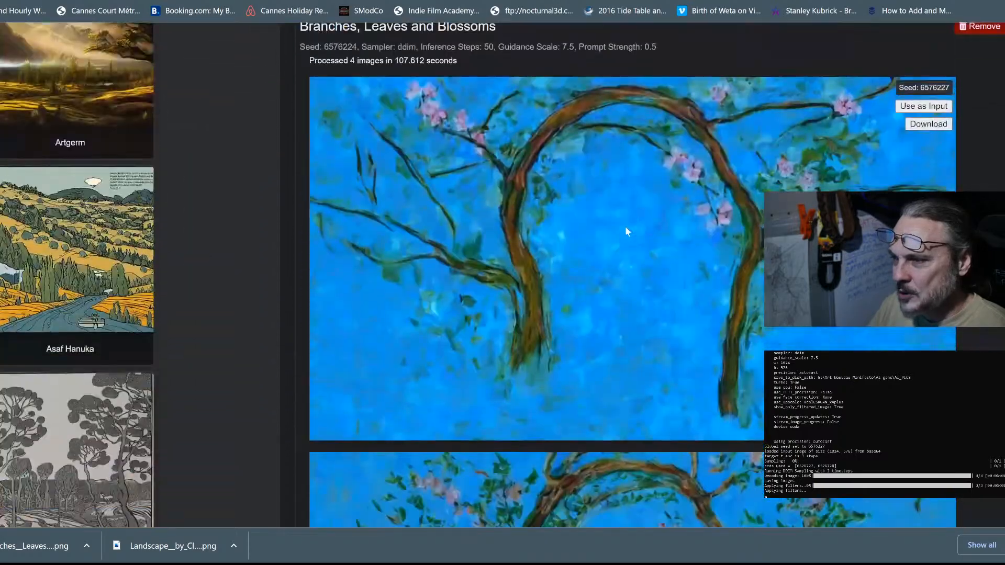
pyautogui.scroll(-10, 542, 422)
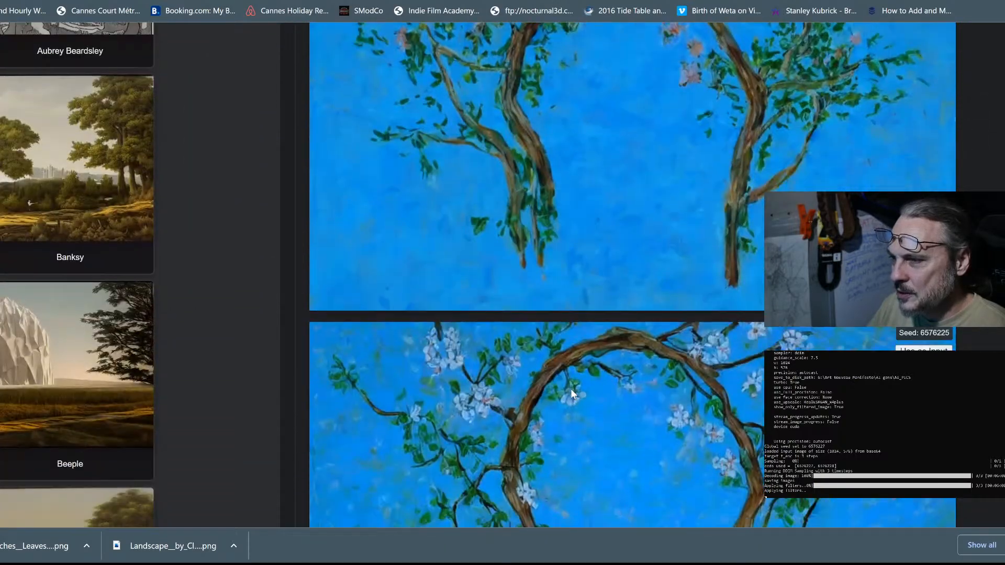
pyautogui.scroll(20, 566, 382)
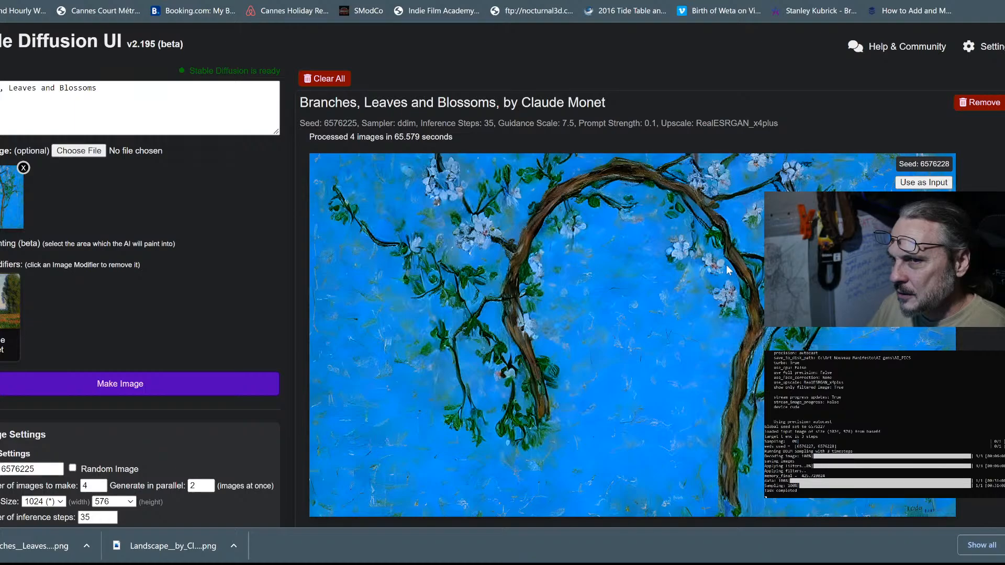
pyautogui.click(112, 385)
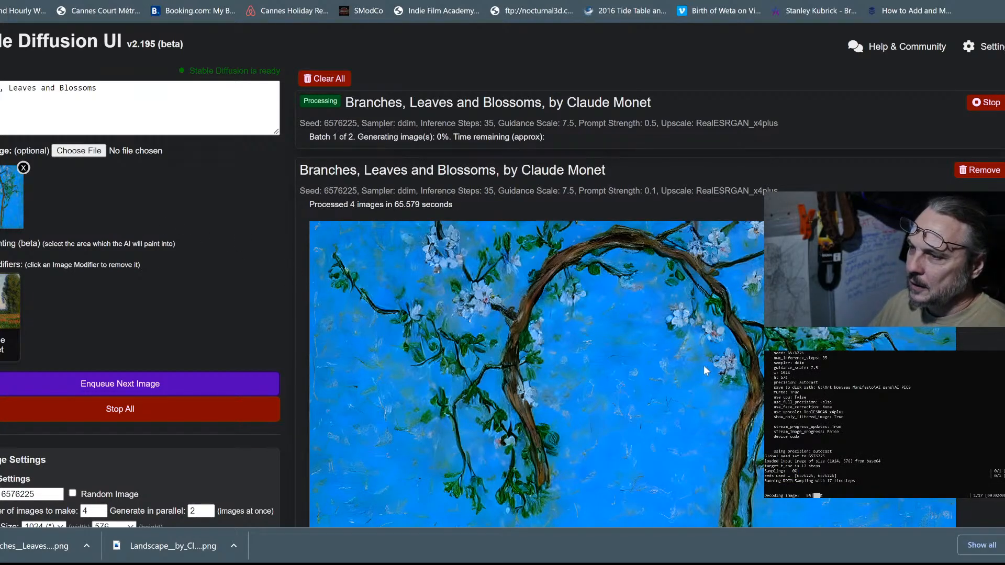
# Step: Examine the prompt strength 0.1 Claude Monet images and the first images of the running 0.5 task
pyautogui.scroll(-3, 716, 356)
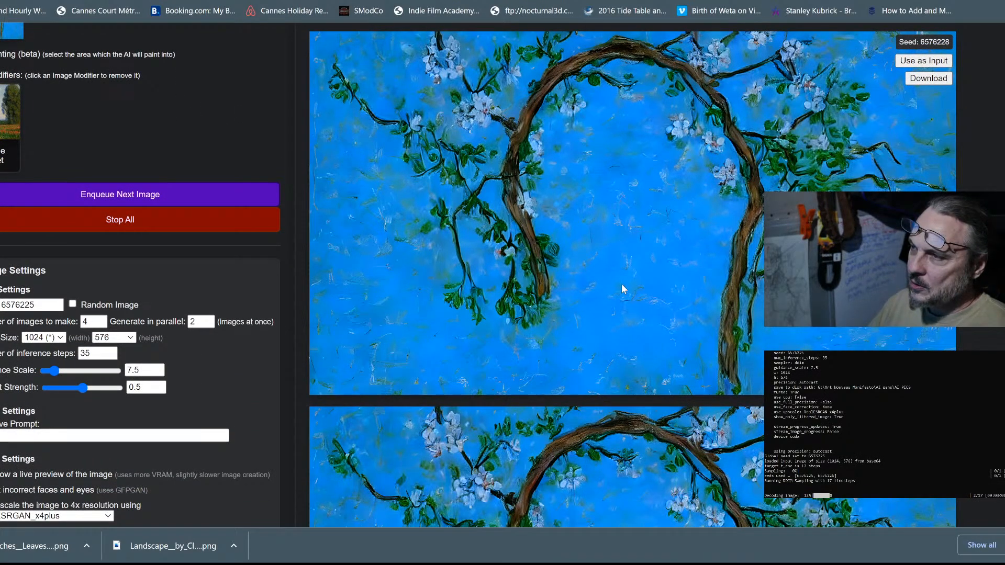
pyautogui.scroll(3, 621, 283)
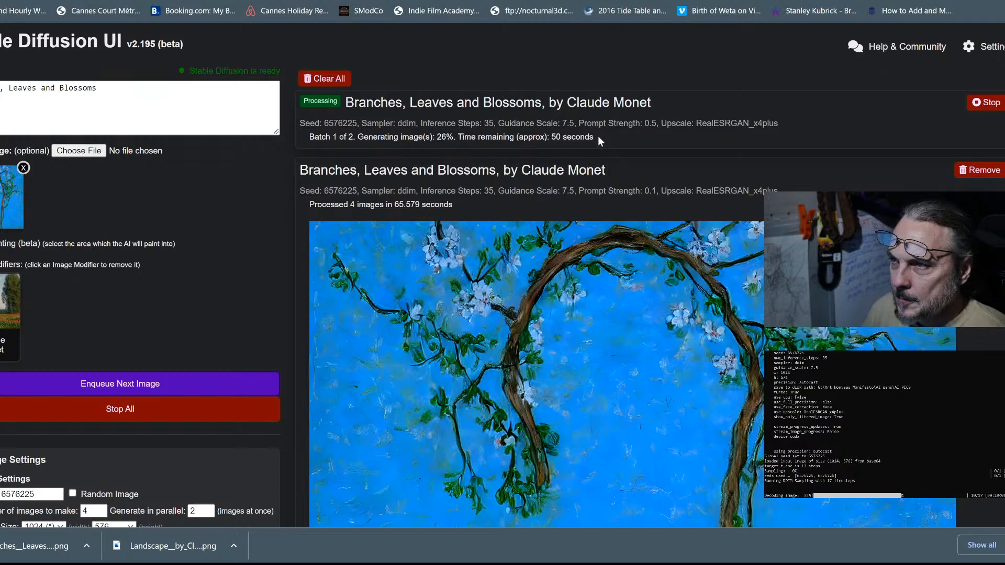
pyautogui.scroll(-2, 444, 332)
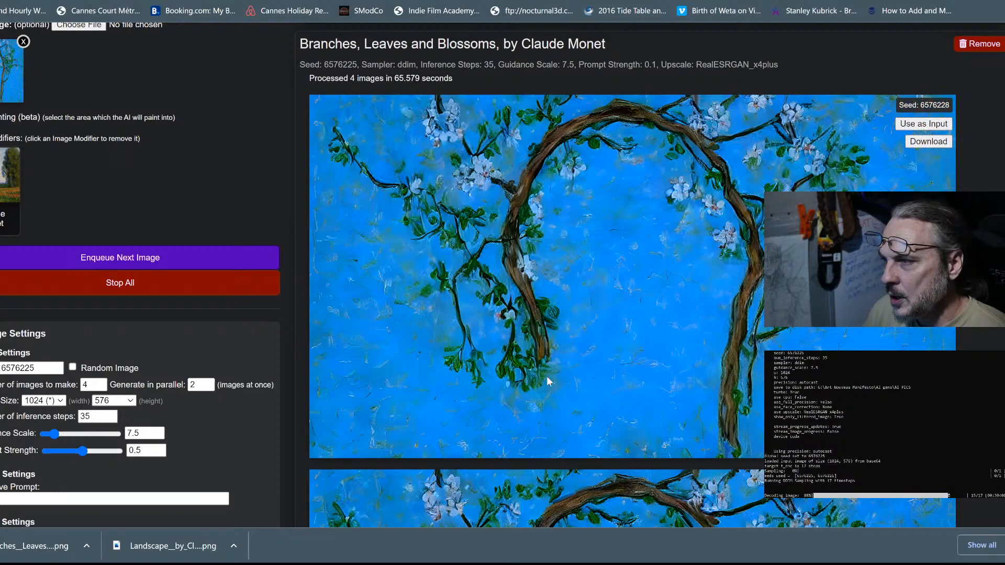
pyautogui.scroll(-3, 544, 377)
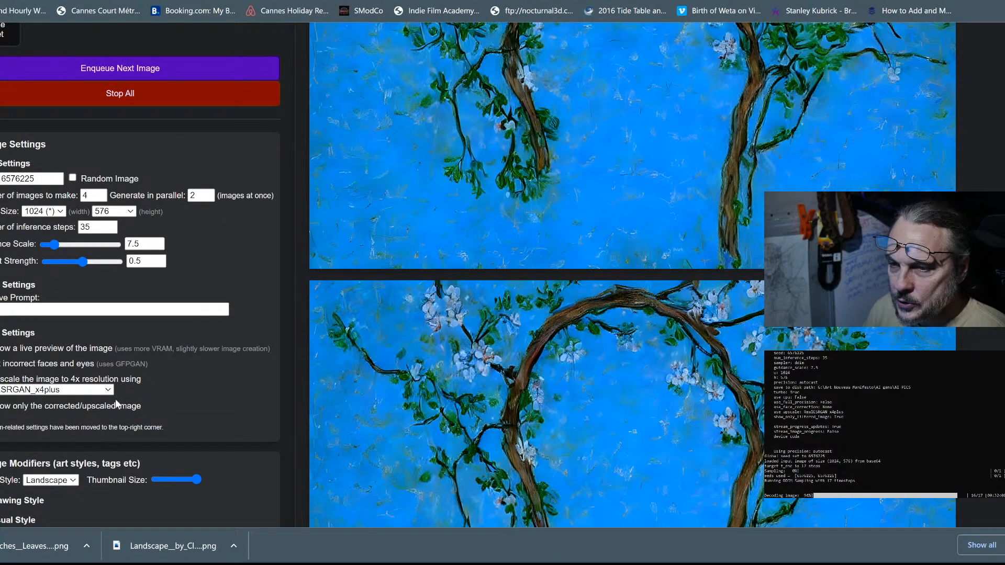
pyautogui.scroll(5, 578, 318)
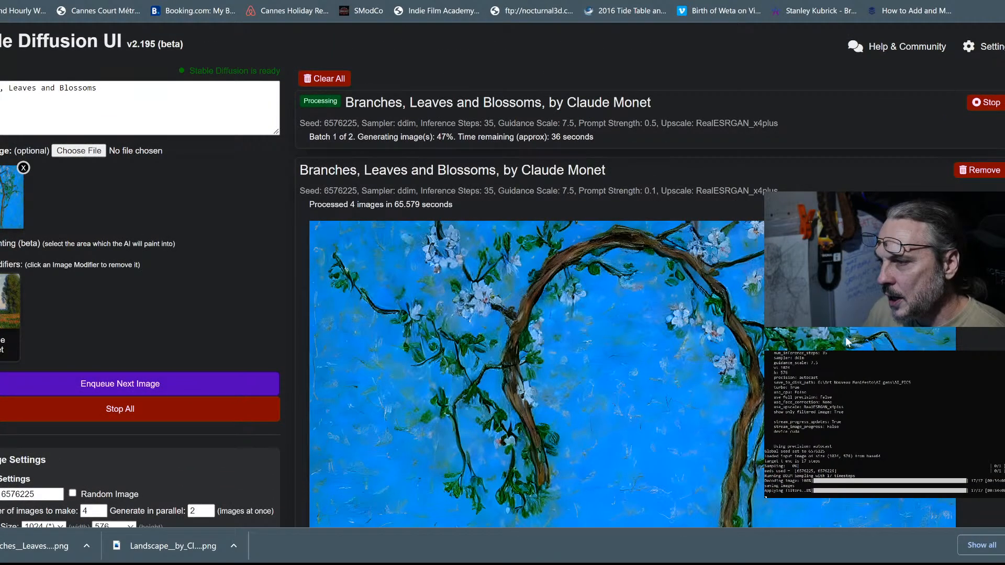
pyautogui.scroll(-2, 848, 335)
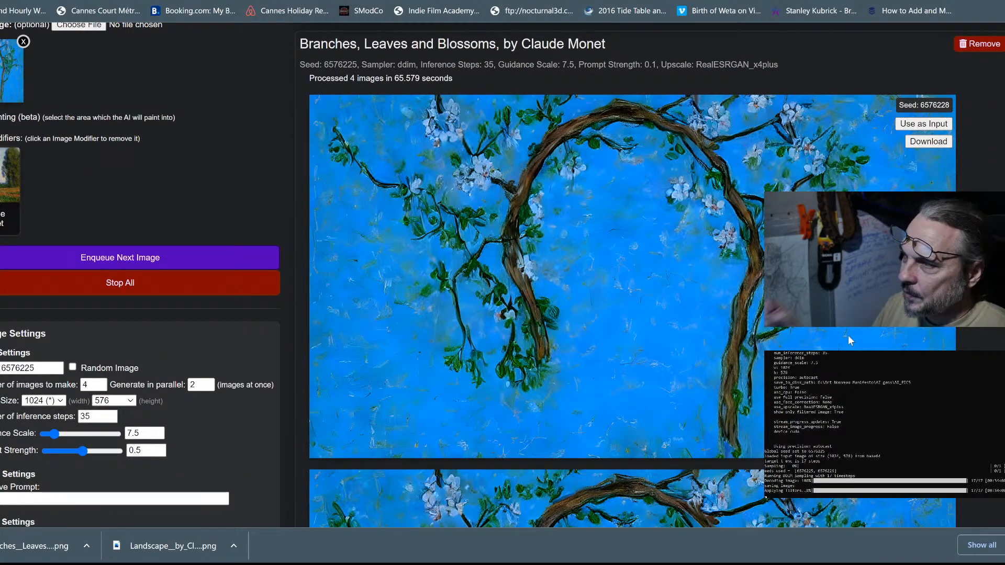
pyautogui.scroll(1, 698, 243)
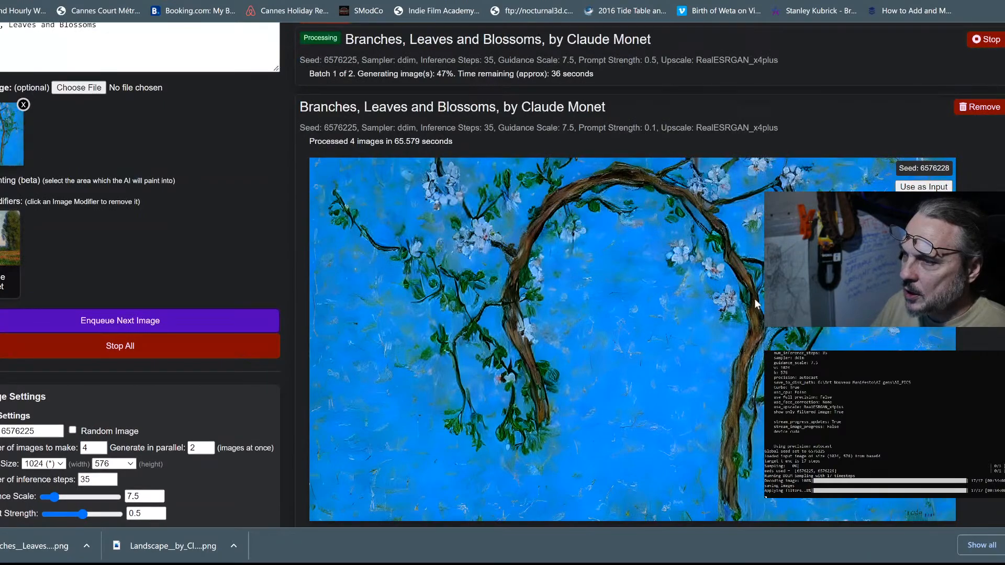
pyautogui.scroll(1, 701, 233)
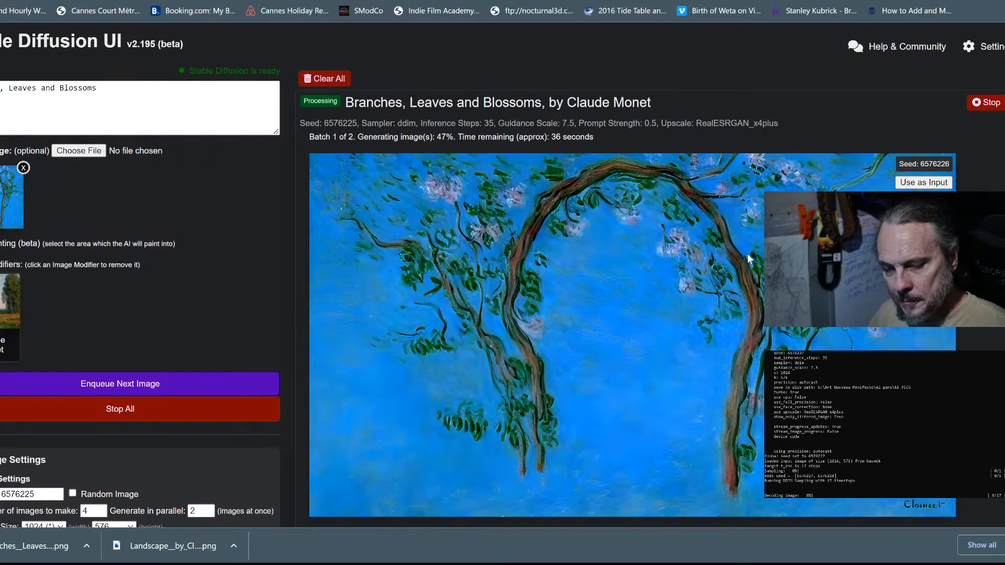
pyautogui.scroll(-9, 746, 253)
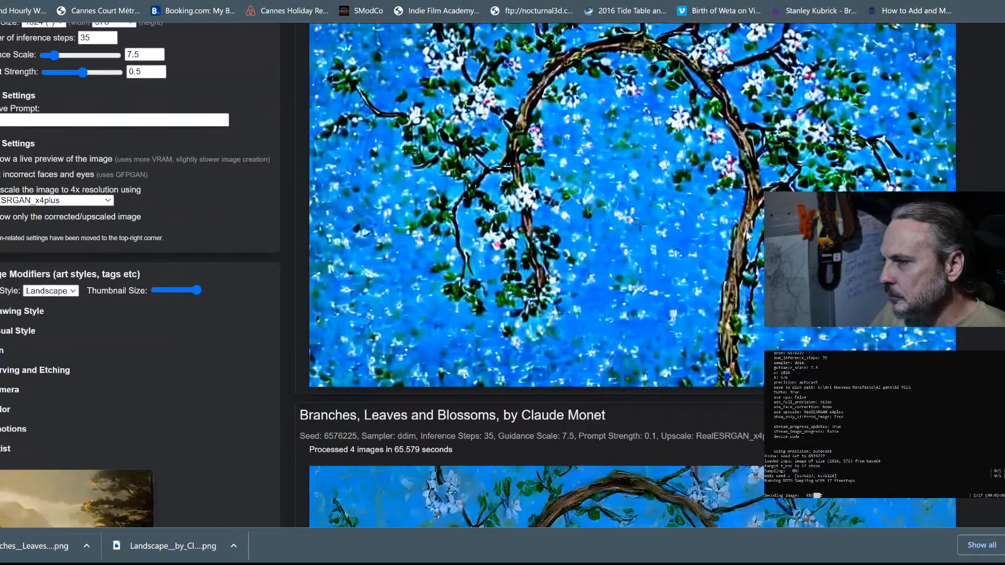
pyautogui.scroll(4, 746, 230)
pyautogui.scroll(5, 746, 230)
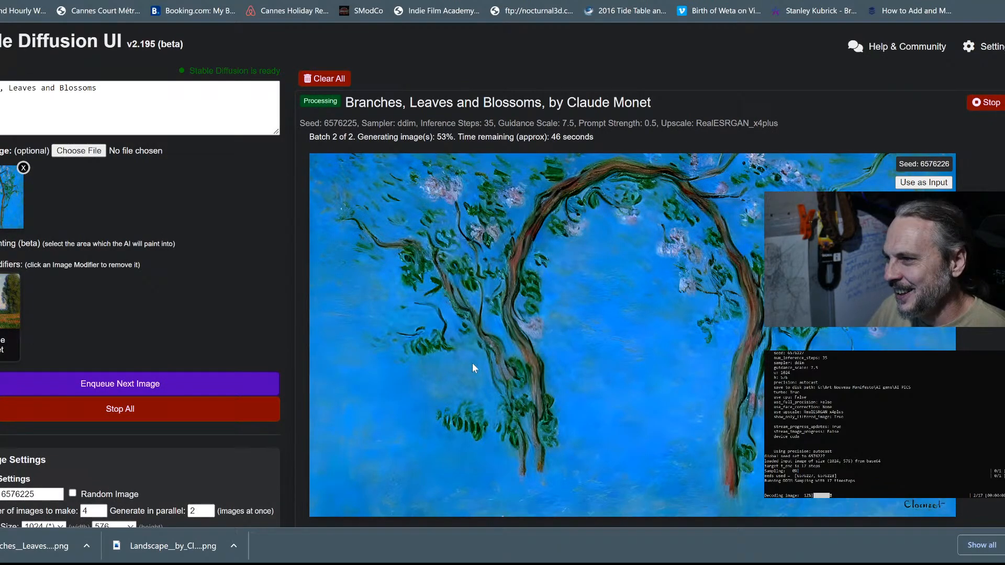
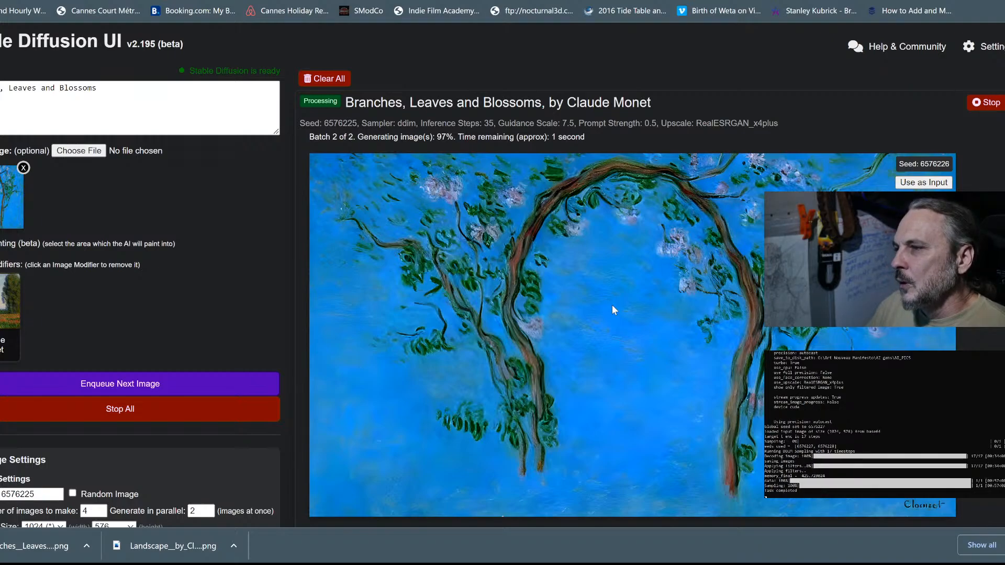
# Step: Examine the finished Claude Monet images generated at prompt strength 0.5 and compare them with the earlier result set
pyautogui.scroll(-3, 610, 311)
pyautogui.scroll(-5, 611, 312)
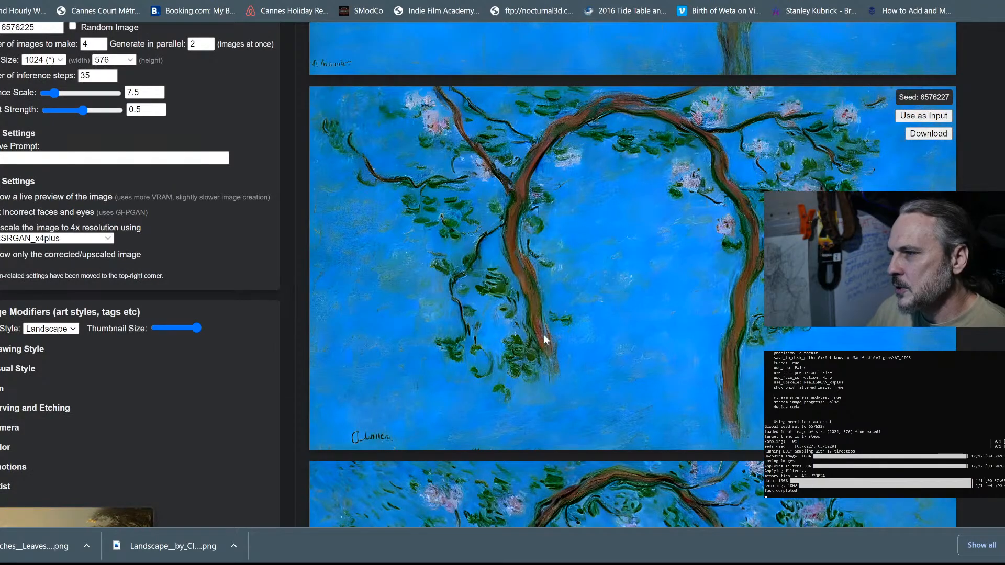
pyautogui.scroll(-2, 622, 284)
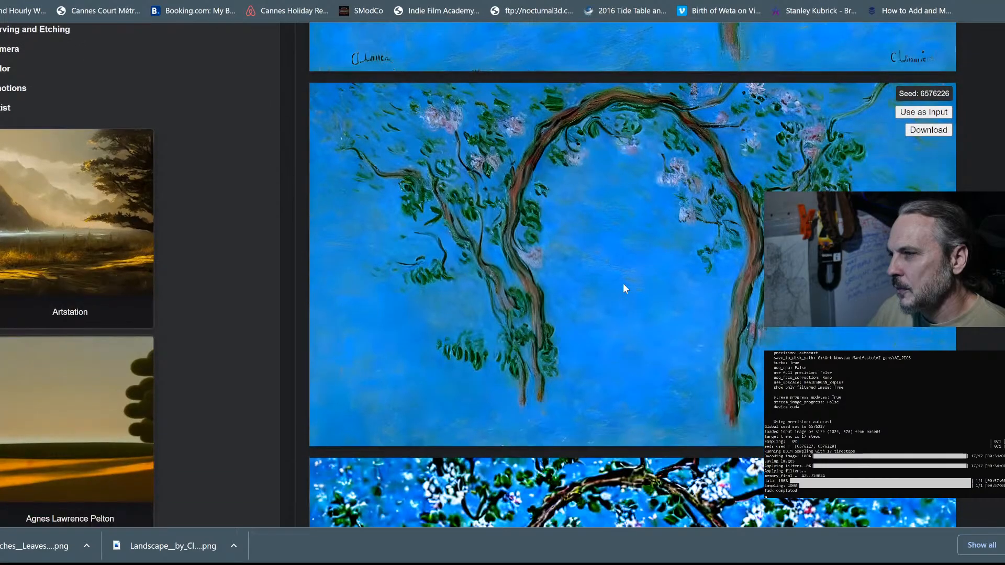
pyautogui.scroll(10, 623, 283)
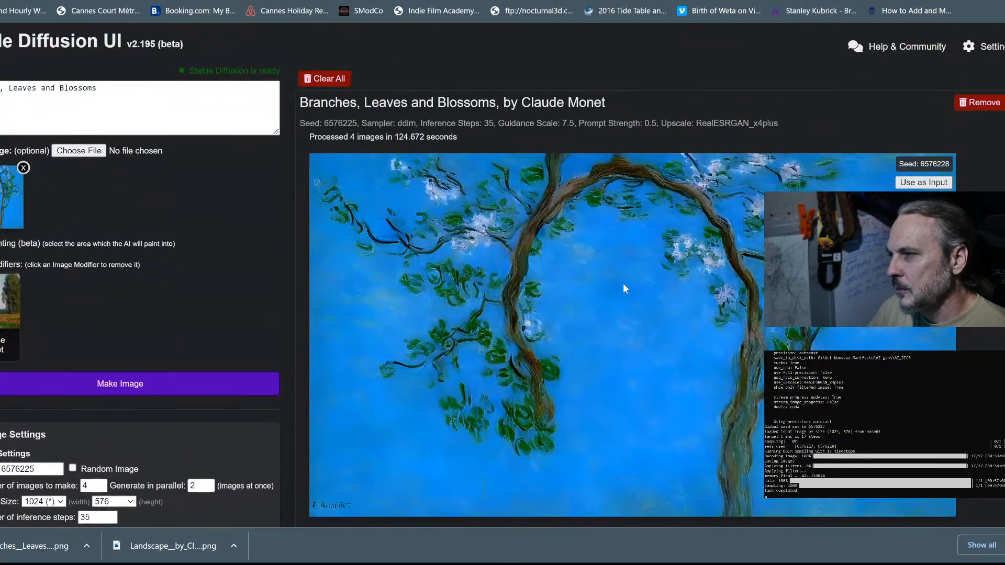
pyautogui.scroll(-4, 623, 284)
pyautogui.scroll(-4, 621, 287)
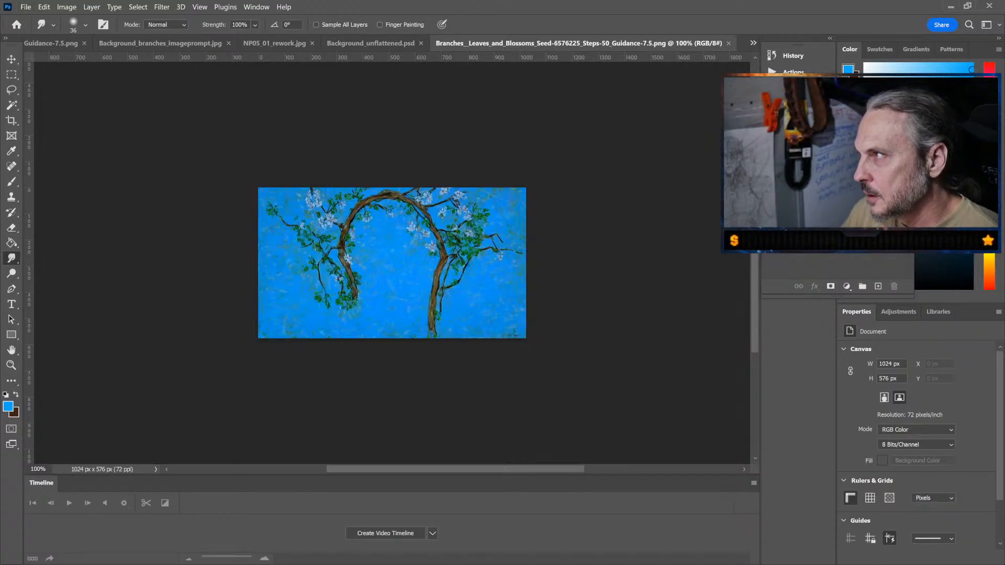
# Step: Switch to Photoshop and brush solid blue over the signature in the lower-right corner of the Claude Monet image with seed 6576227
pyautogui.hotkey('ctrl', 'Tab')
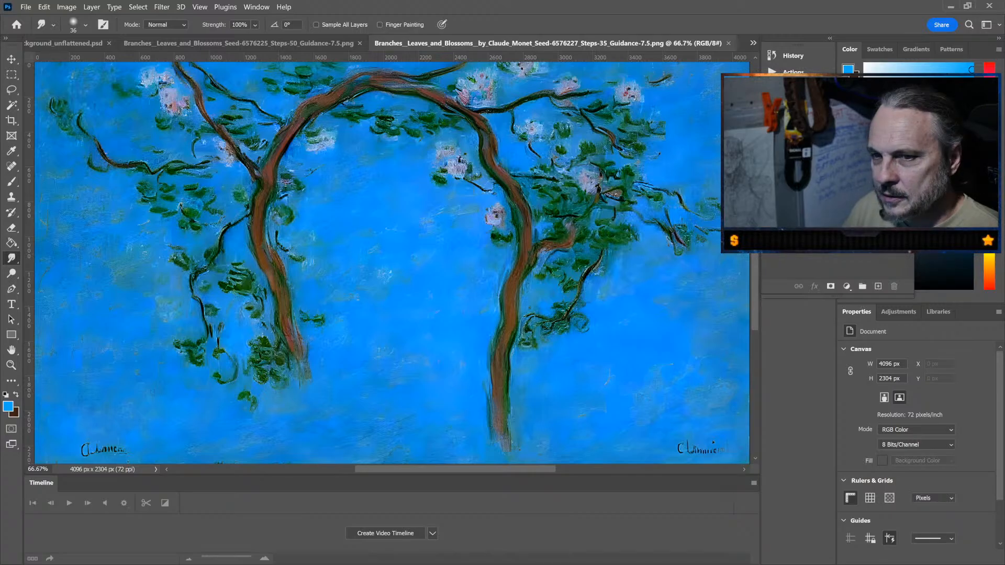
pyautogui.click(11, 182)
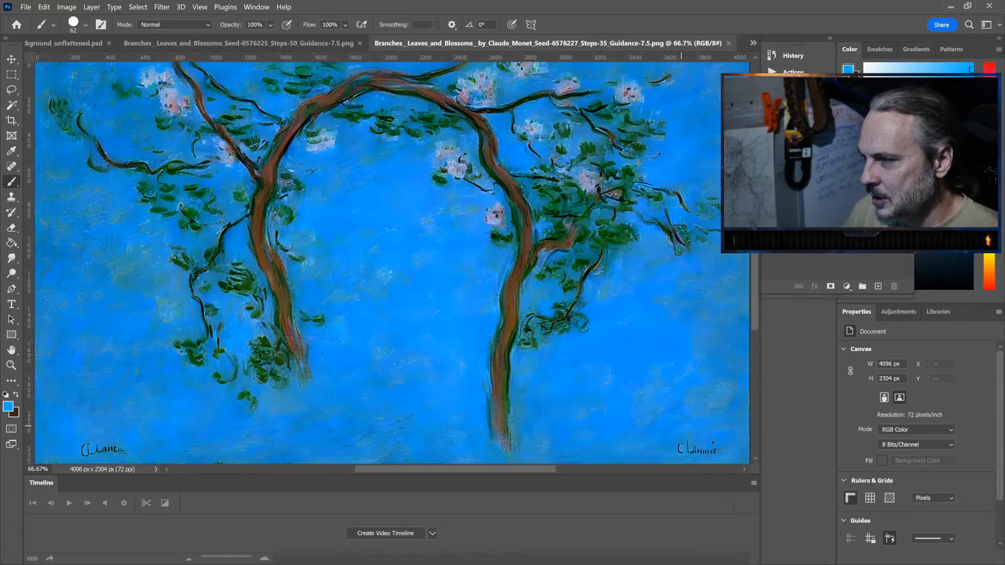
pyautogui.moveTo(623, 424)
pyautogui.mouseDown()
pyautogui.moveTo(746, 448)
pyautogui.moveTo(664, 449)
pyautogui.moveTo(748, 460)
pyautogui.moveTo(654, 423)
pyautogui.mouseUp()
pyautogui.scroll(-2, 392, 262)
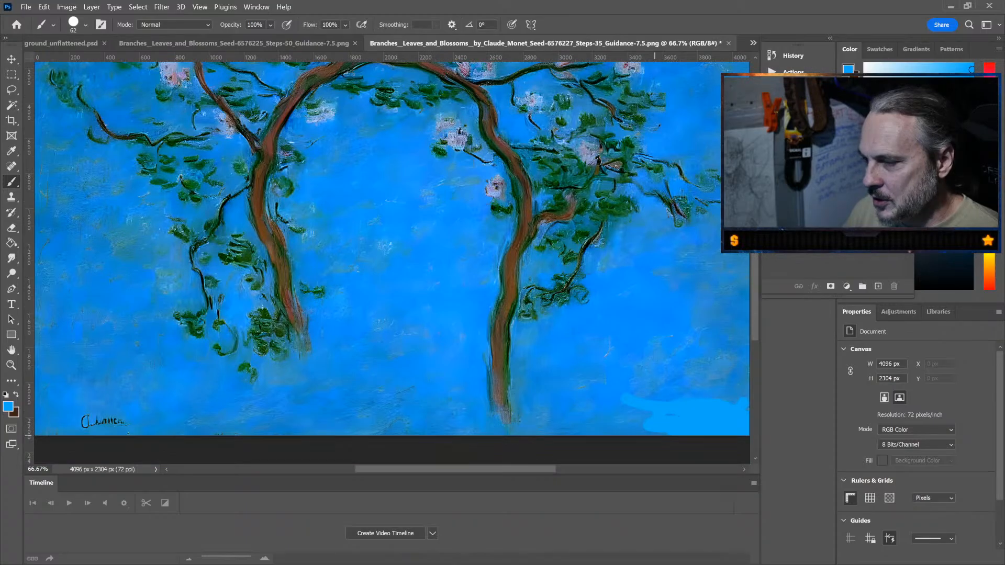
# Step: Paint solid blue over the lower-left signature and, with the brush enlarged to 111, along the lower part of the image's left edge
pyautogui.hotkey('ctrl', '-')
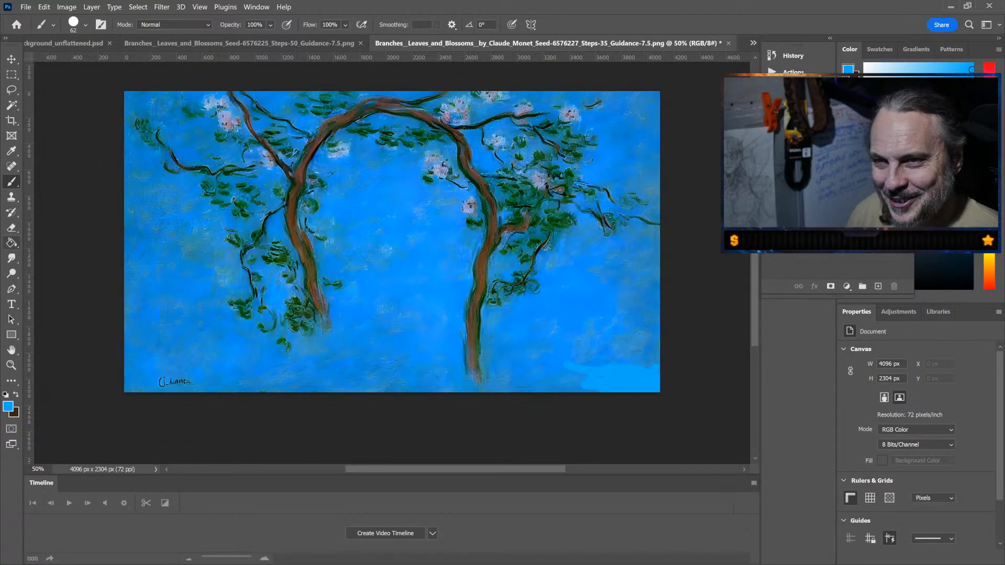
pyautogui.click(12, 243)
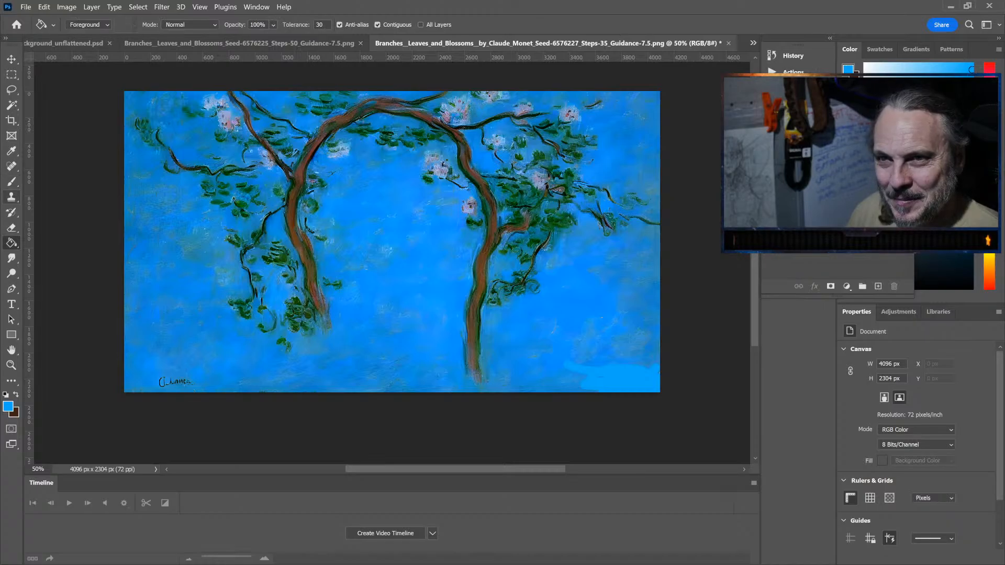
pyautogui.click(12, 182)
pyautogui.moveTo(162, 367)
pyautogui.mouseDown()
pyautogui.moveTo(198, 383)
pyautogui.moveTo(129, 385)
pyautogui.moveTo(222, 393)
pyautogui.mouseUp()
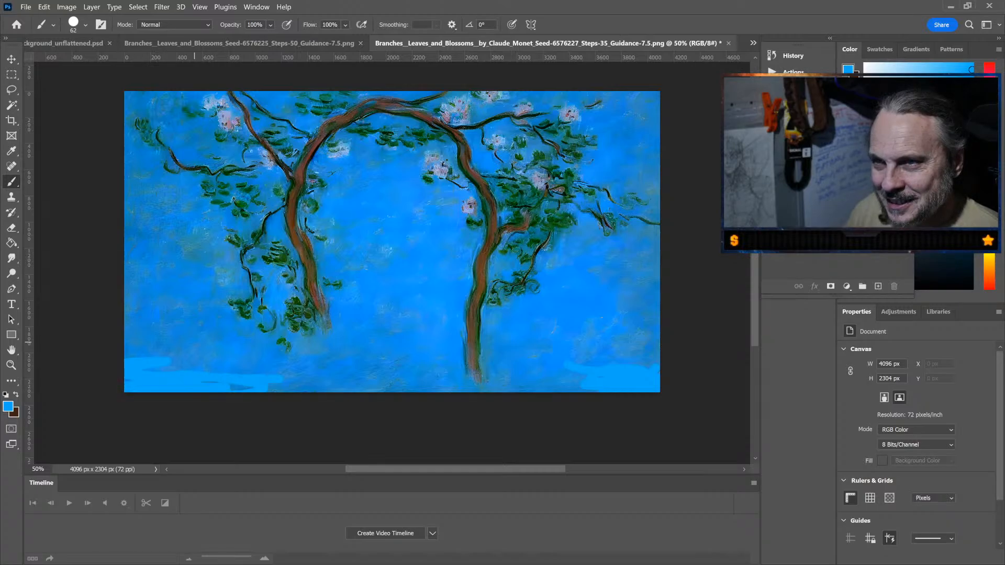
pyautogui.keyDown('alt'); pyautogui.rightClick(195, 342); pyautogui.keyUp('alt')
pyautogui.moveTo(150, 227); pyautogui.dragTo(135, 383)
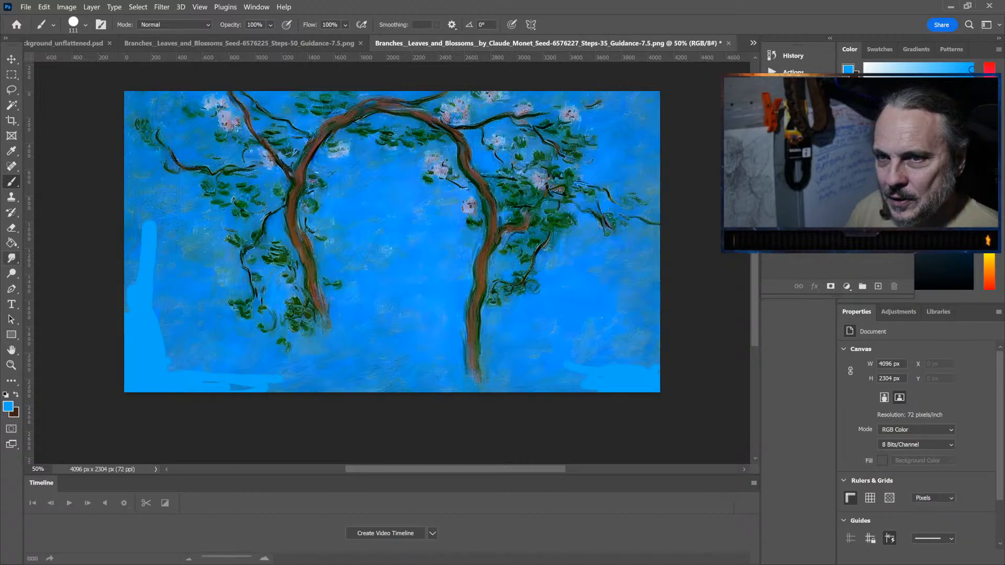
# Step: Fill the mottled sky on the image's left side and inside the arch with the foreground blue, using the Paint Bucket
pyautogui.click(12, 242)
pyautogui.click(170, 293)
pyautogui.click(165, 292)
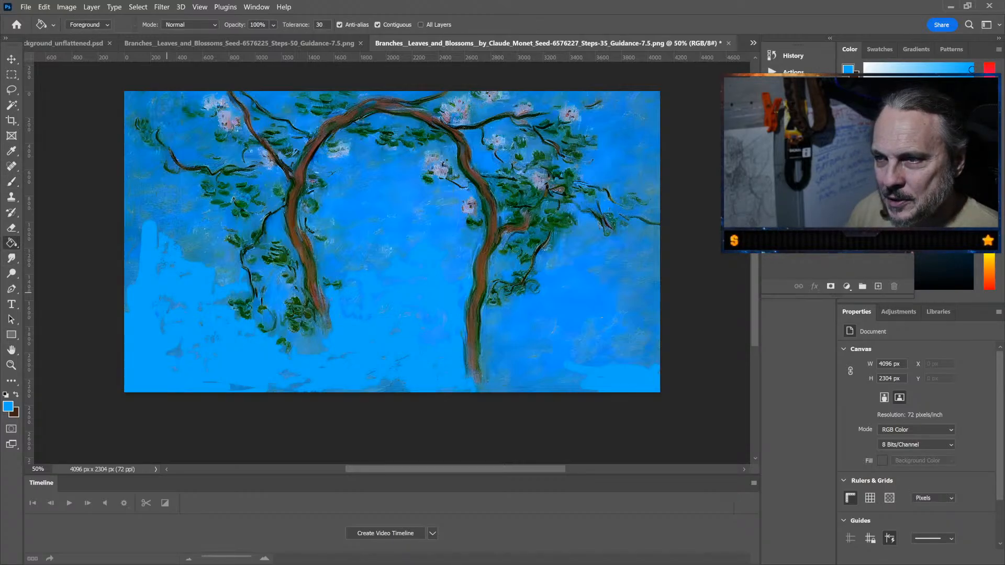
pyautogui.click(165, 292)
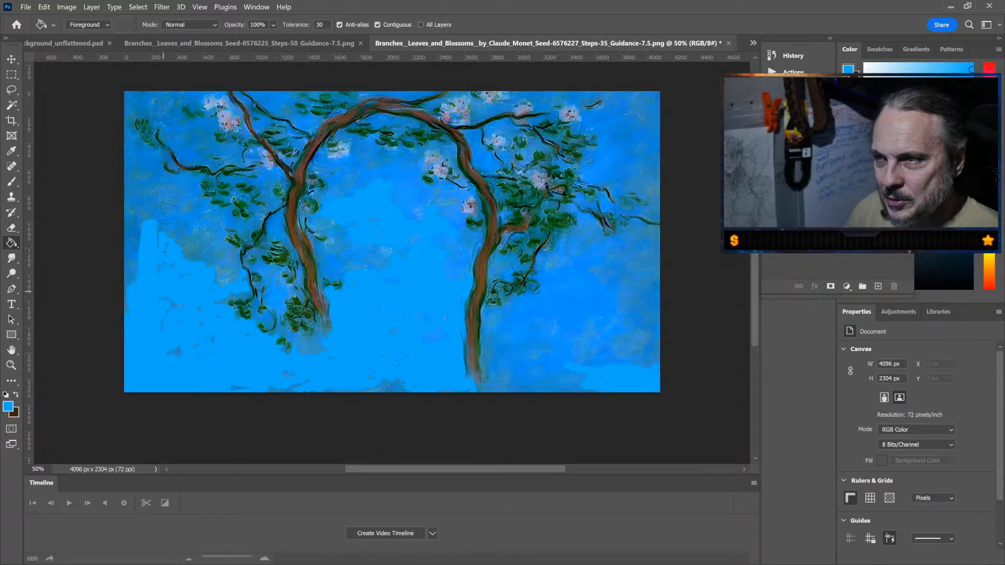
pyautogui.click(155, 204)
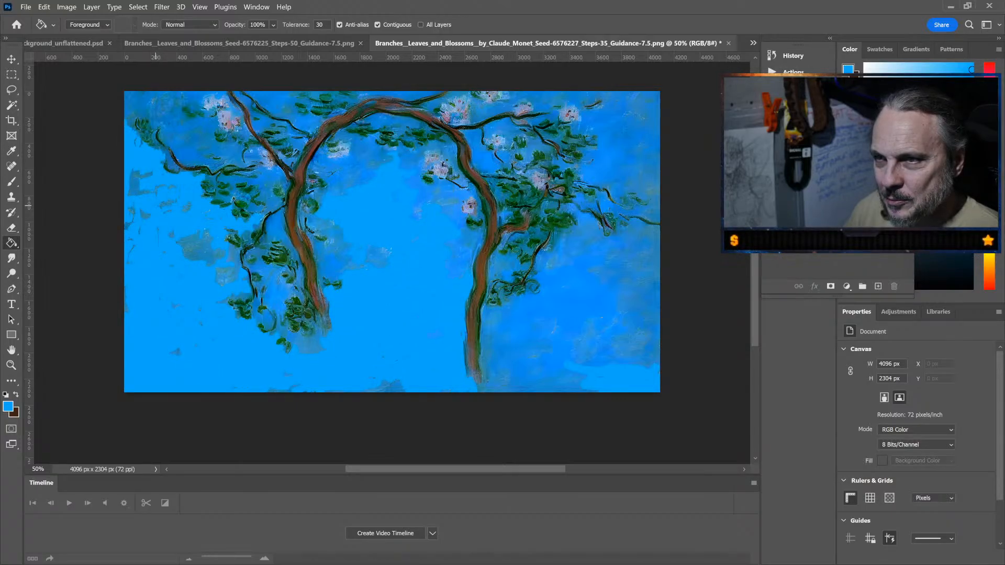
pyautogui.click(172, 121)
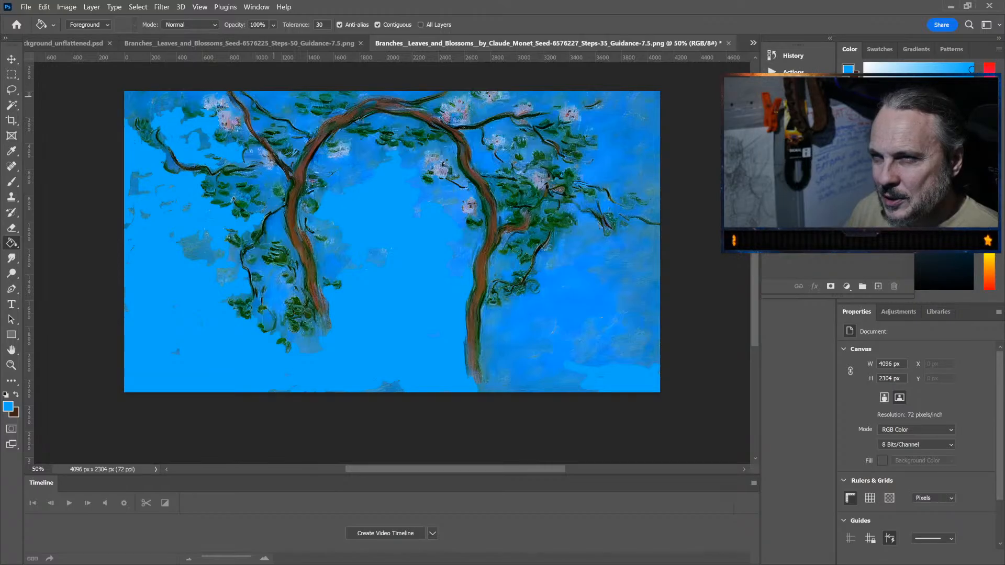
# Step: Fill the sky gaps among the upper branches, around the left trunk and below the right branches with the same blue
pyautogui.click(274, 95)
pyautogui.click(261, 121)
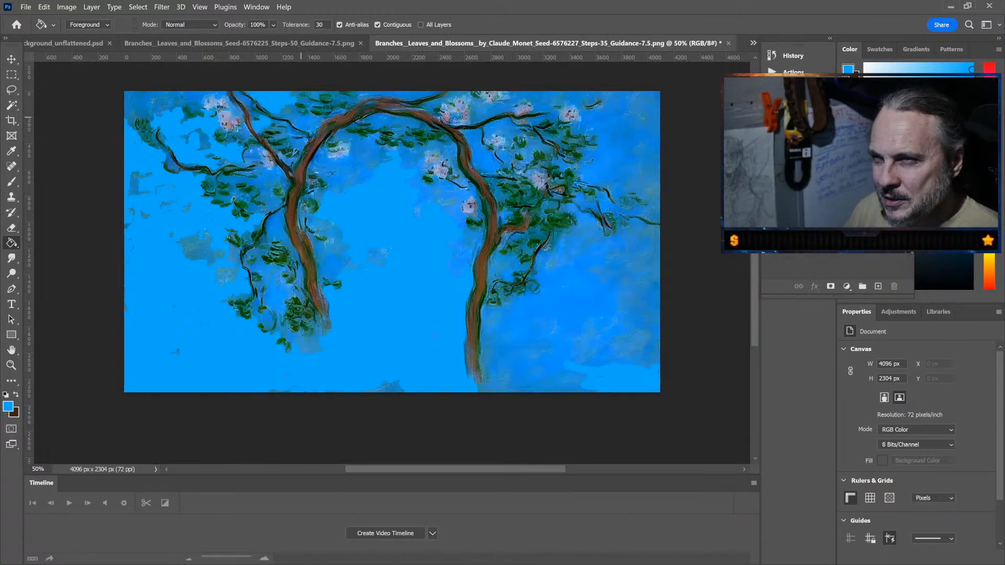
pyautogui.click(270, 178)
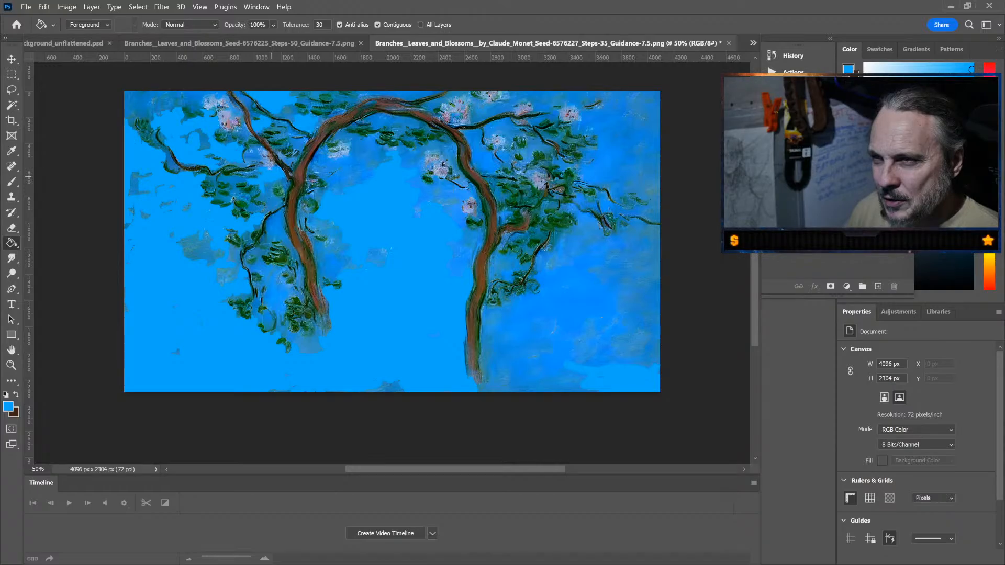
pyautogui.click(327, 162)
pyautogui.click(366, 149)
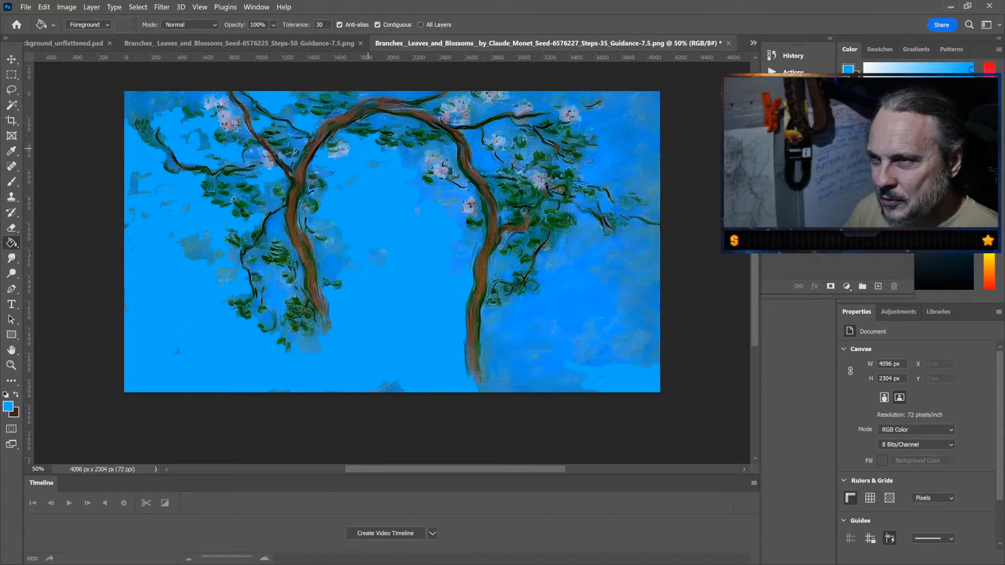
pyautogui.click(332, 256)
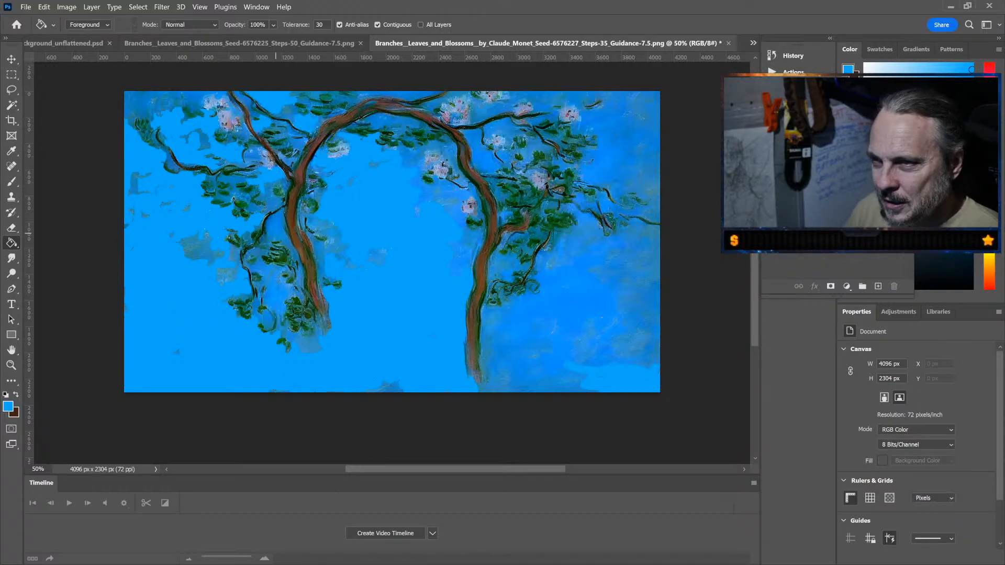
pyautogui.click(275, 224)
pyautogui.click(623, 293)
pyautogui.click(554, 309)
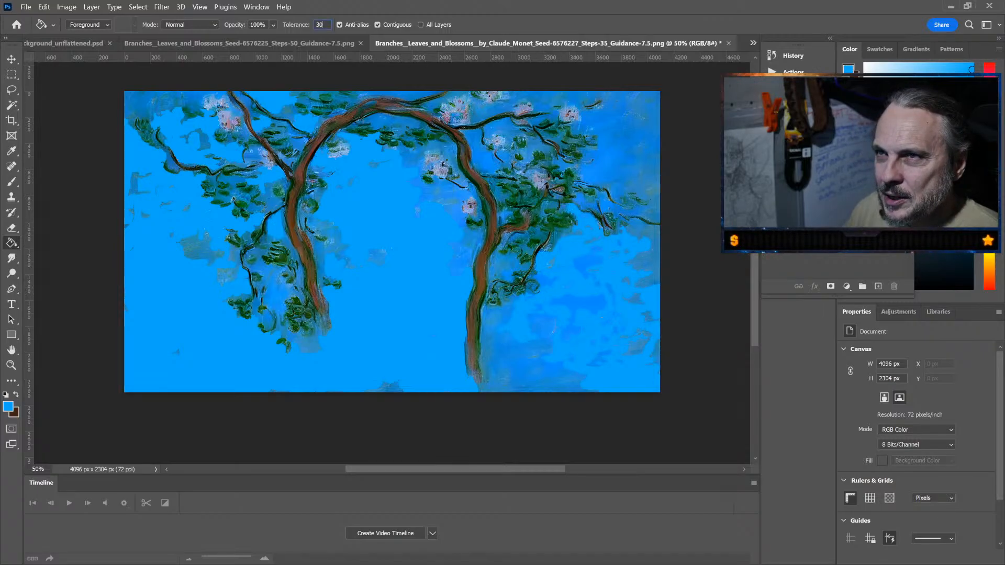
# Step: Set the Paint Bucket tolerance to 45 and fill the upper-right sky and the area beside the right trunk's base with blue
pyautogui.click(320, 25)
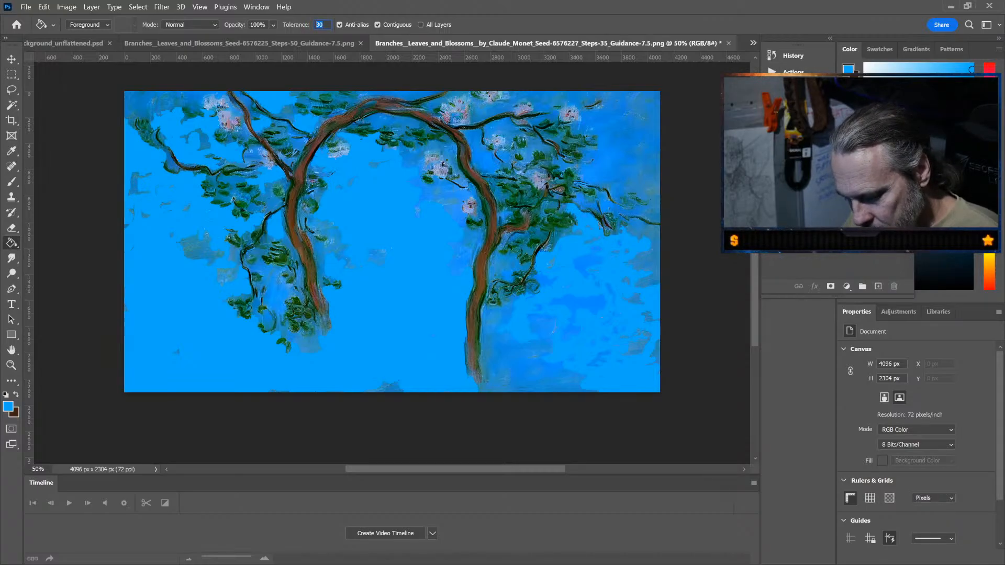
pyautogui.write('45')
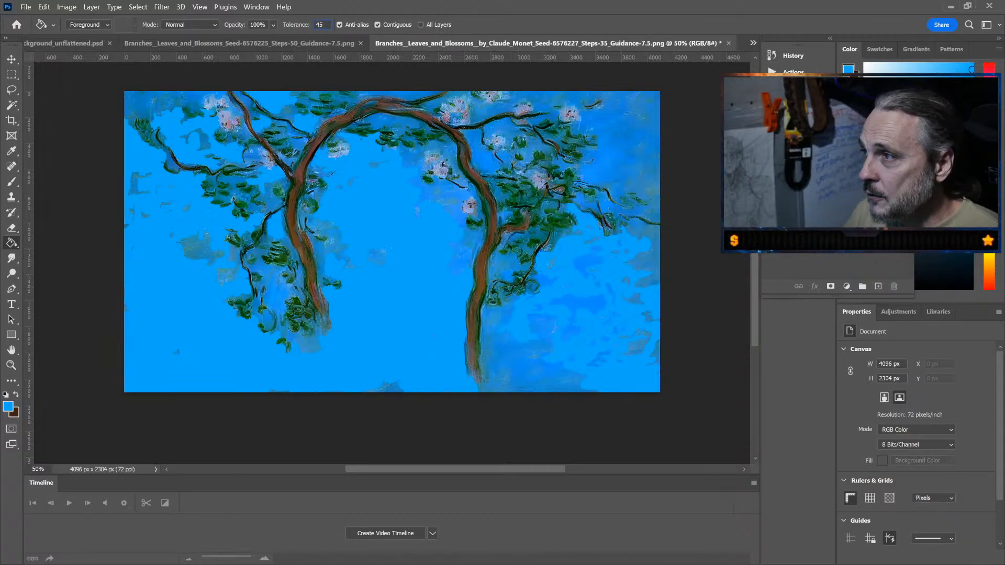
pyautogui.click(638, 135)
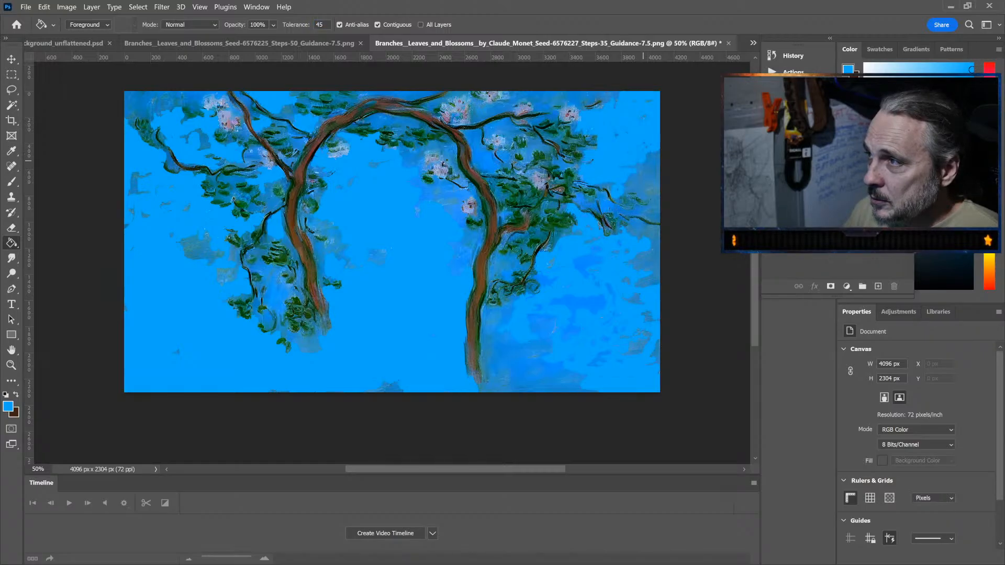
pyautogui.click(639, 151)
pyautogui.click(504, 379)
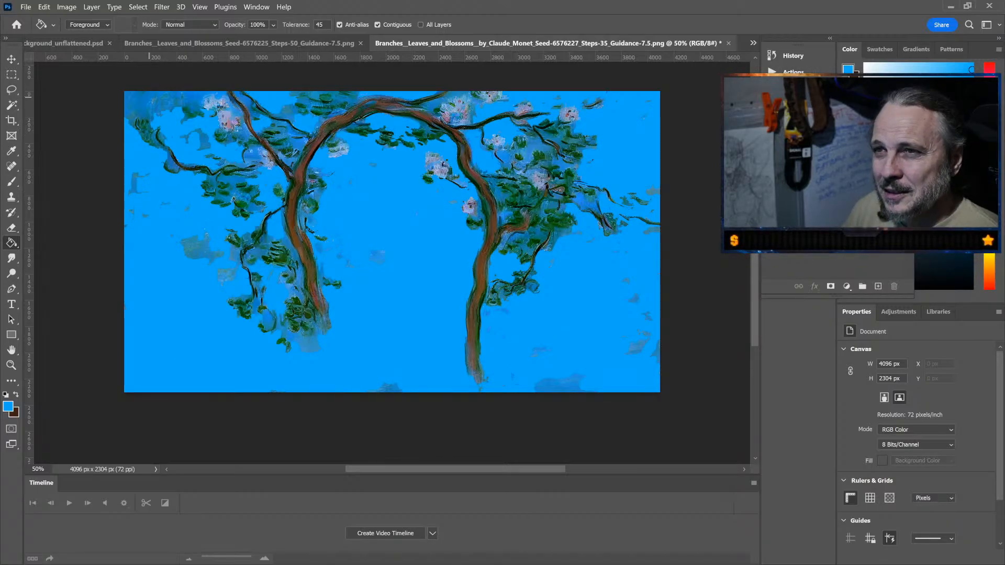
# Step: Fill the leftover dark patches along the edges and between the branches with blue, and brush over the remaining smudges in the open sky
pyautogui.click(148, 96)
pyautogui.click(573, 386)
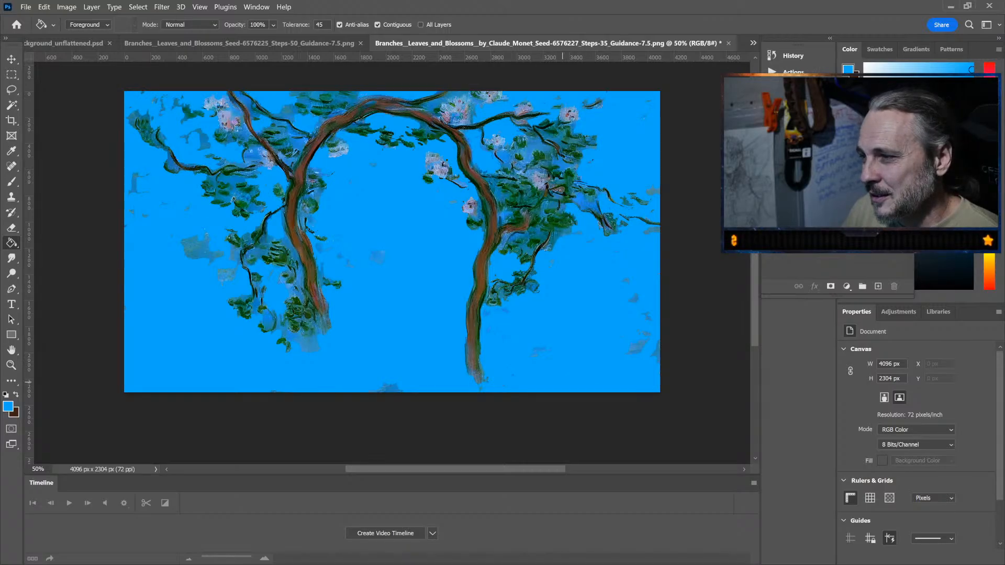
pyautogui.click(635, 351)
pyautogui.click(389, 389)
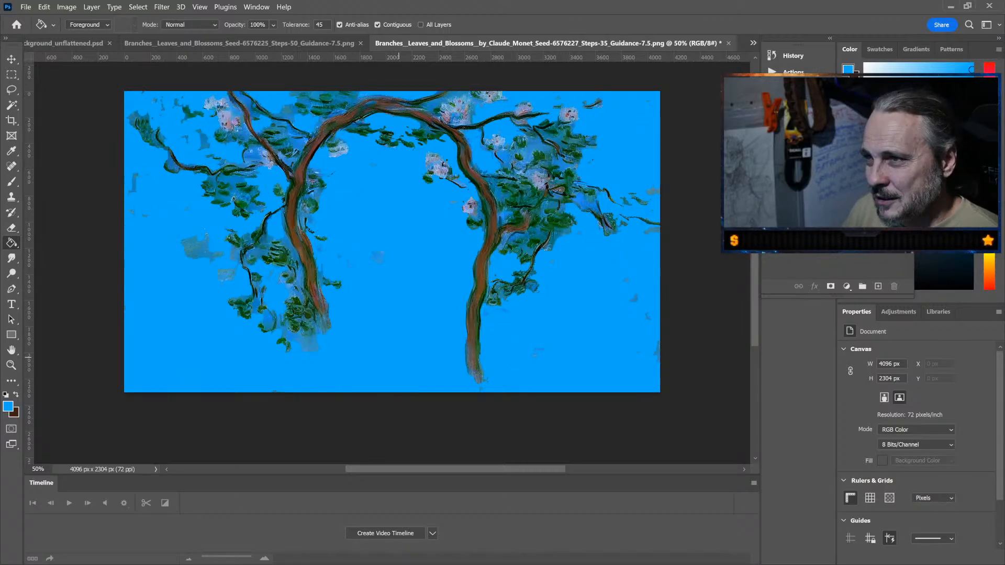
pyautogui.click(285, 113)
pyautogui.click(438, 101)
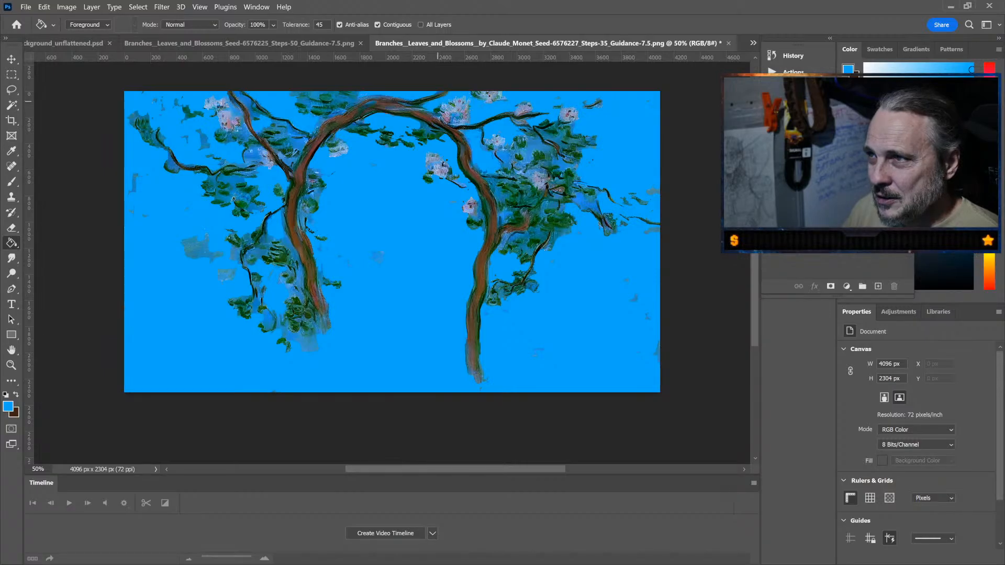
pyautogui.click(236, 191)
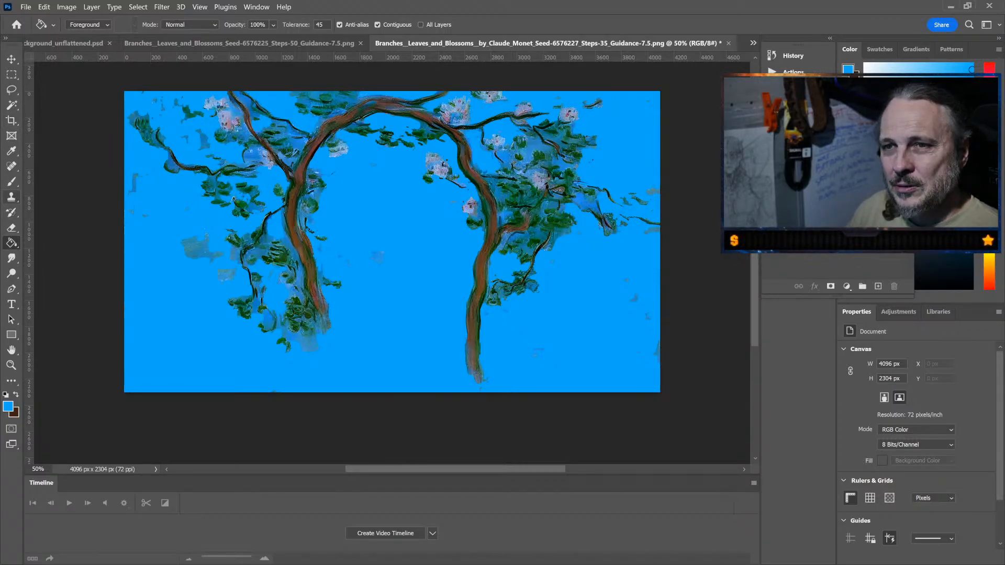
pyautogui.click(11, 182)
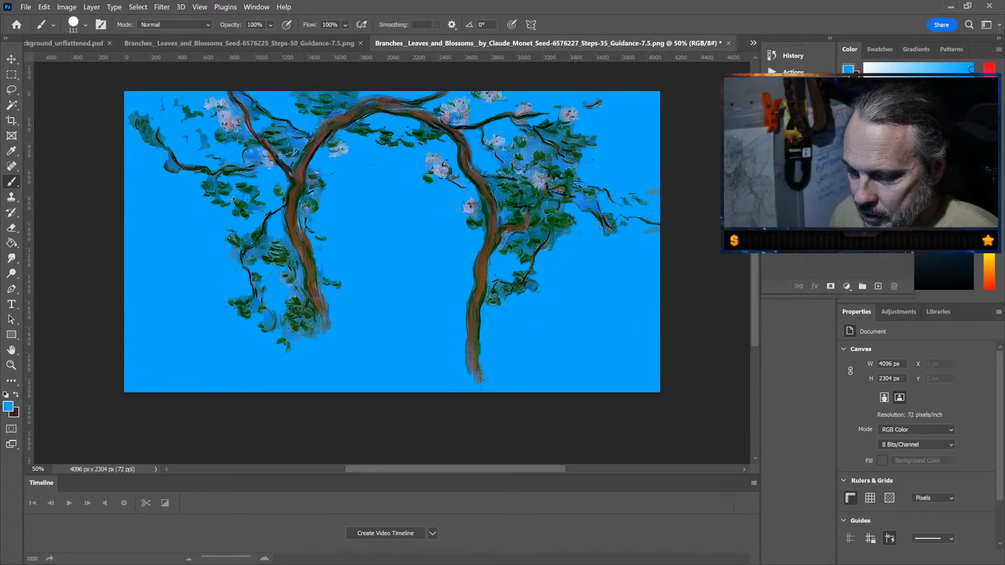
# Step: Select the branches by picking the blue sky and its enclosed gaps with the Magic Wand and inverting the selection, and switch to Background_unflattened.psd
pyautogui.click(11, 105)
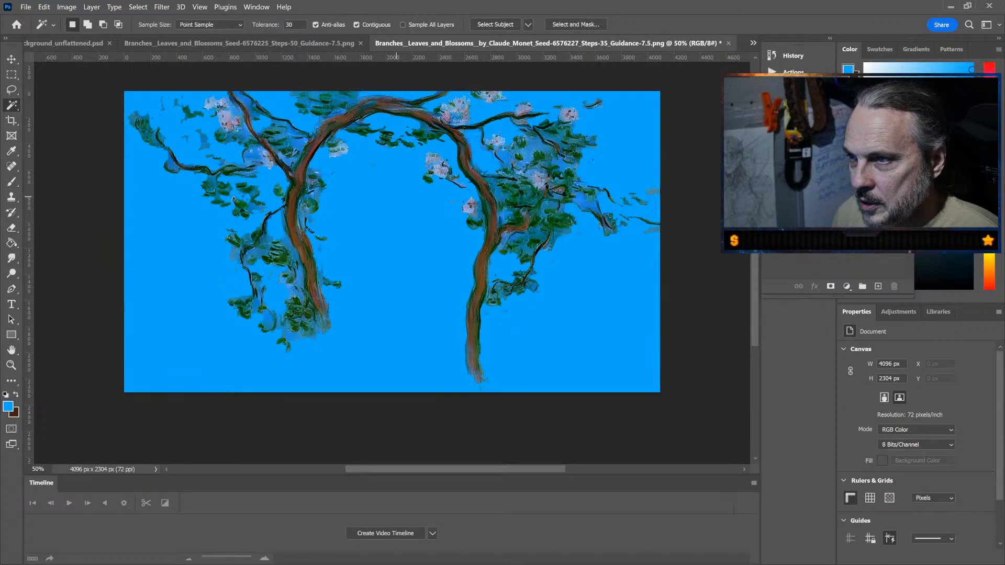
pyautogui.click(393, 199)
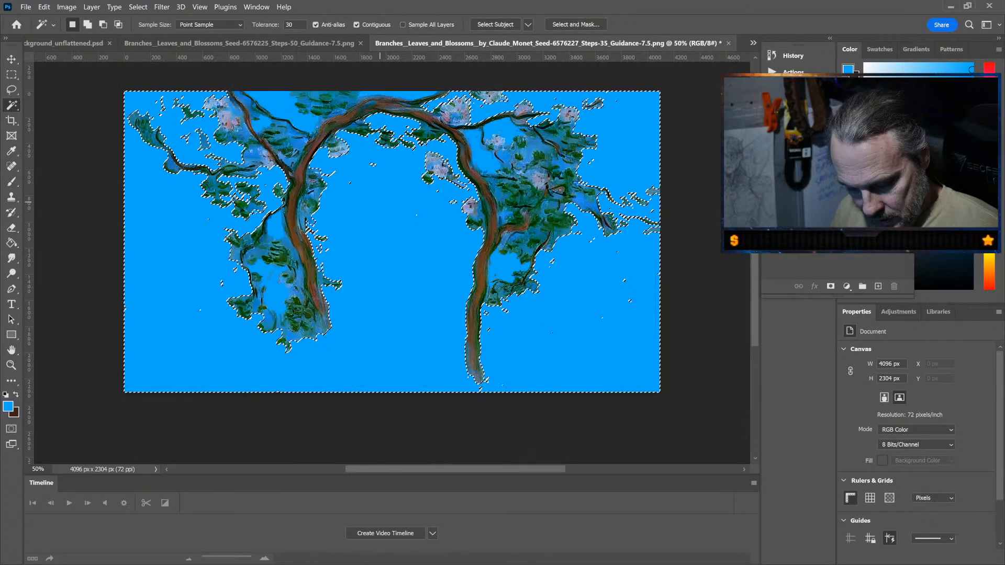
pyautogui.press('shift')
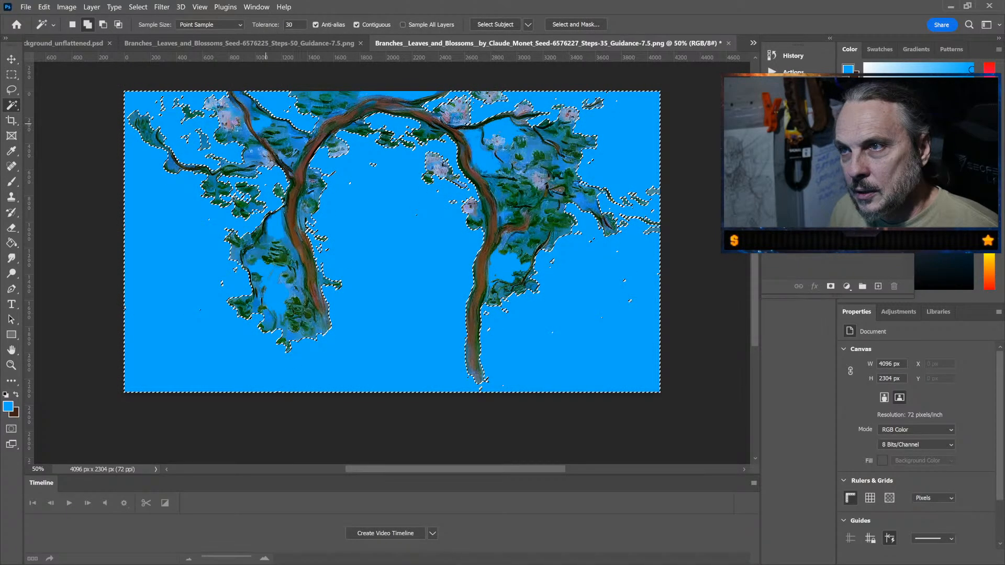
pyautogui.keyDown('shift'); pyautogui.click(270, 122); pyautogui.keyUp('shift')
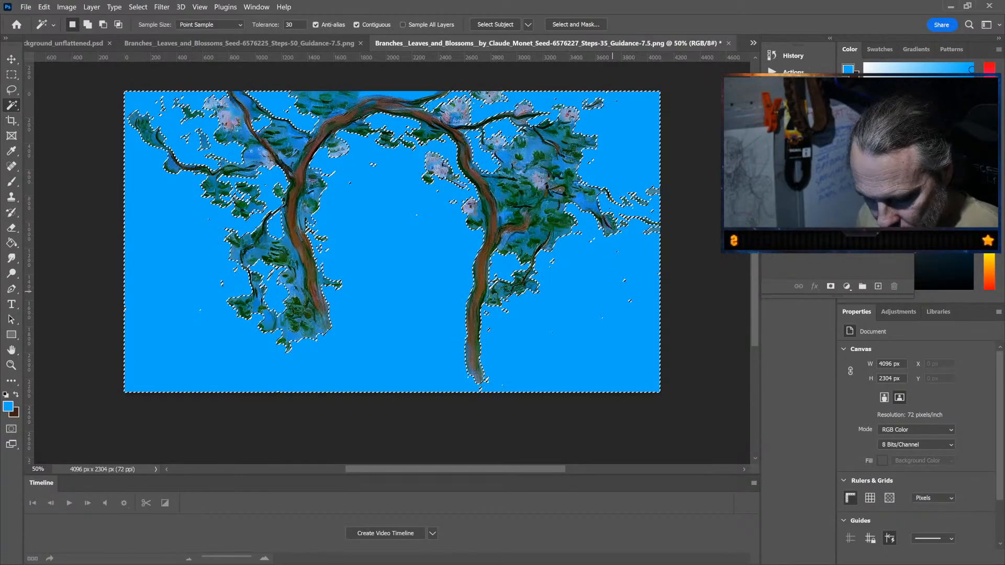
pyautogui.press('shift')
pyautogui.hotkey('ctrl', 'shift', 'i')
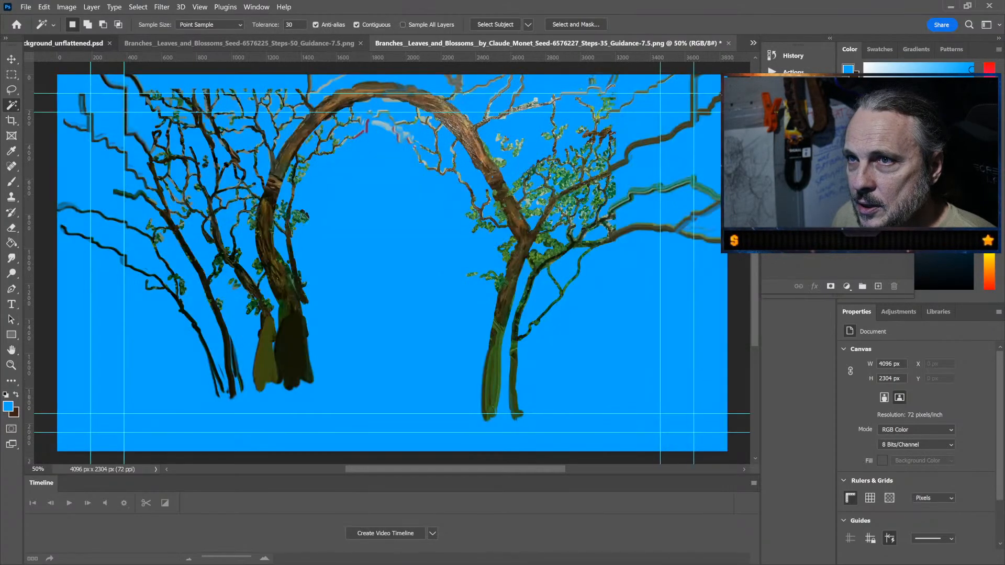
pyautogui.hotkey('ctrl', 'Tab')
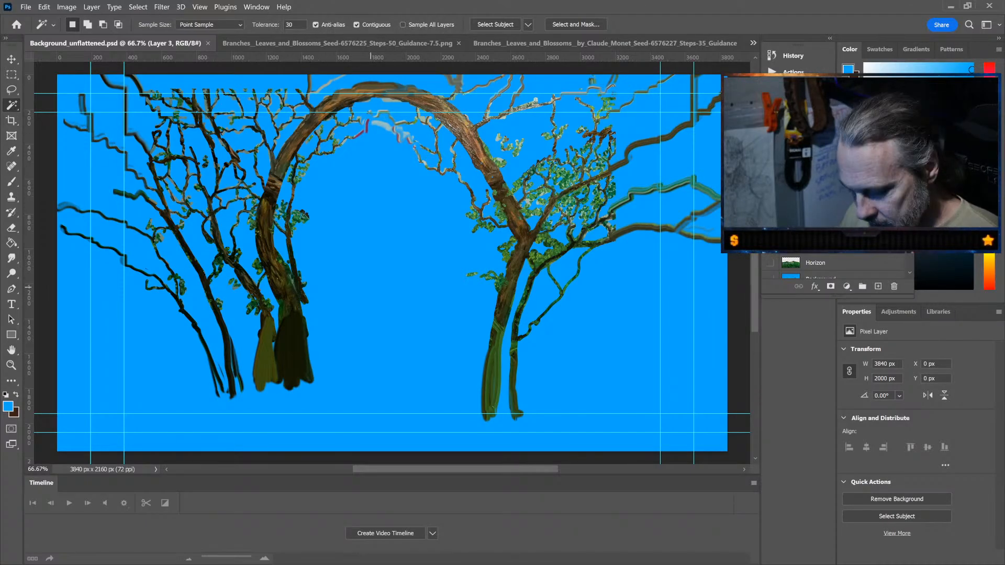
# Step: Paste the isolated branches as a new layer, move it to X -159 px over the existing trees, and hide the older branches layer
pyautogui.hotkey('ctrl', 'v')
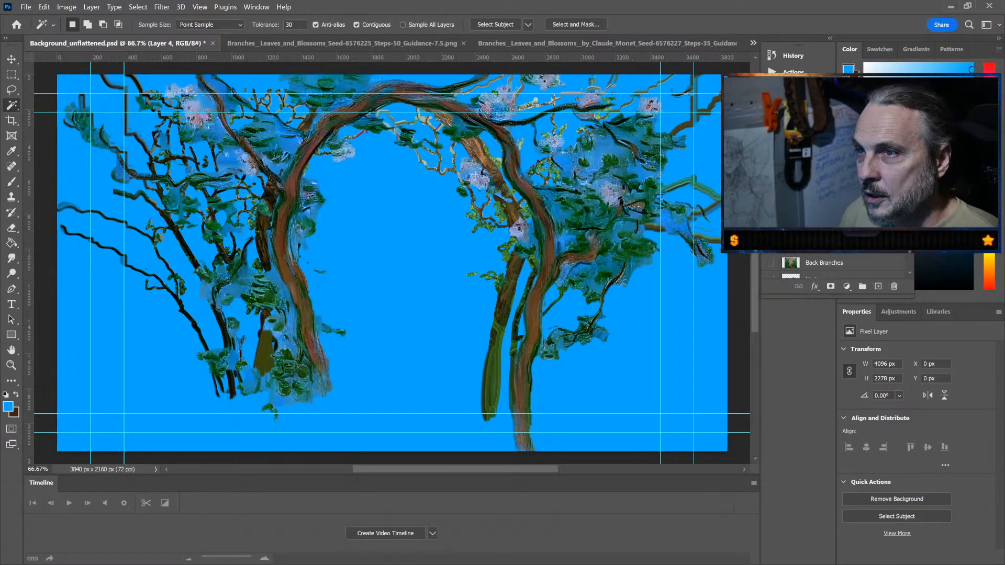
pyautogui.press('v')
pyautogui.moveTo(532, 194); pyautogui.dragTo(502, 192)
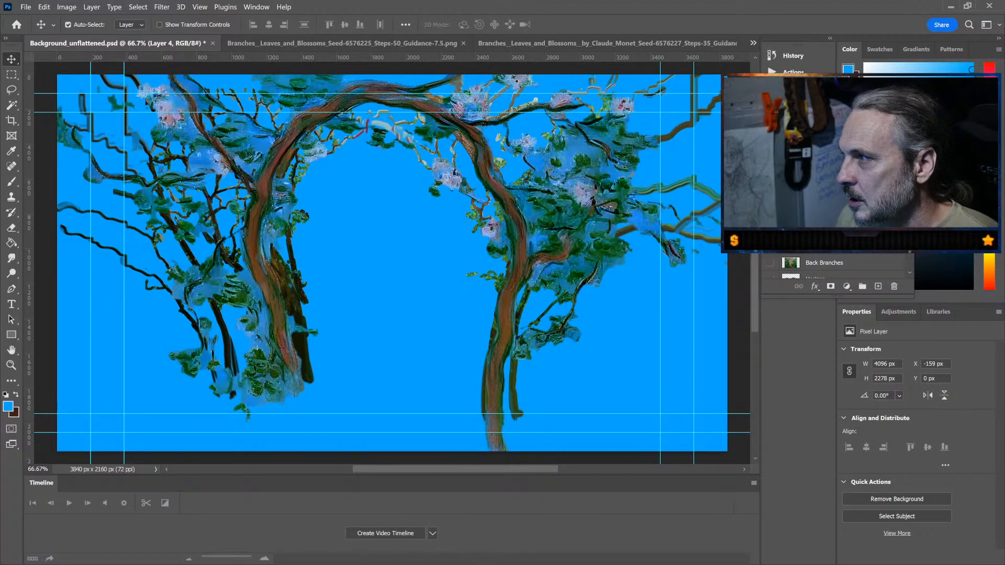
pyautogui.click(769, 247)
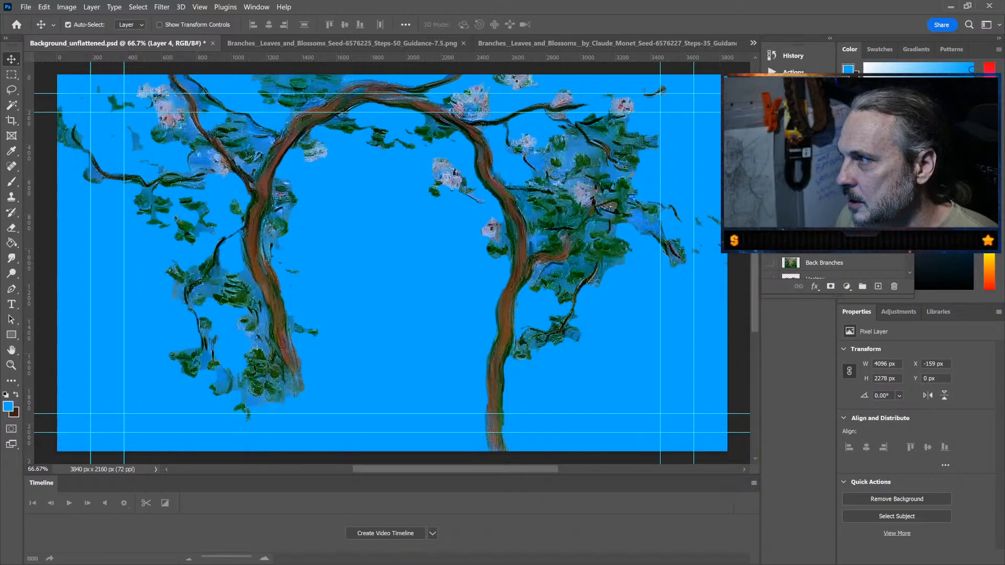
# Step: Show the Background, grass and woman layers to check the pasted branches in the composition, and hide them again to leave the bluescreen
pyautogui.scroll(-2, 817, 265)
pyautogui.click(770, 254)
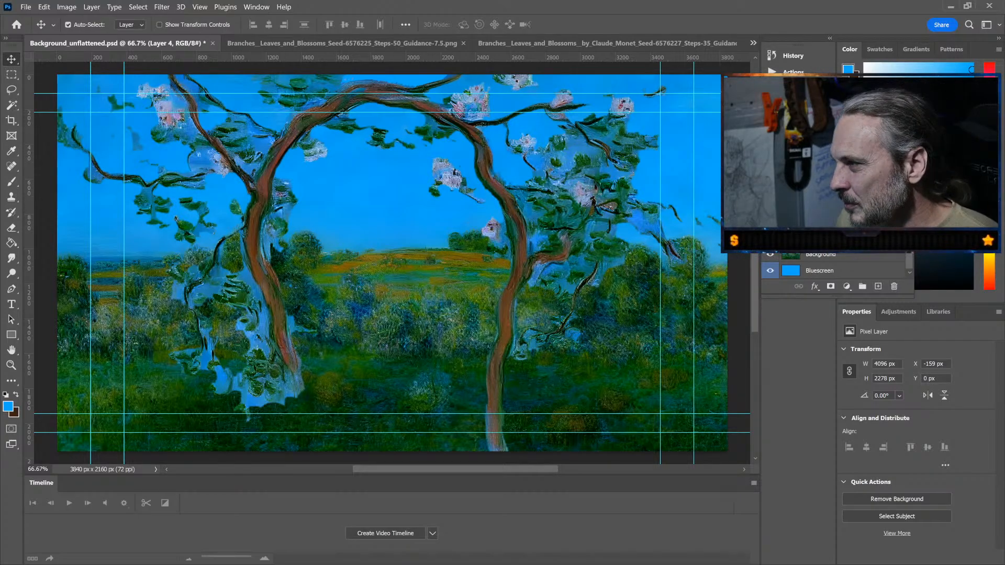
pyautogui.scroll(3, 837, 261)
pyautogui.scroll(1, 838, 265)
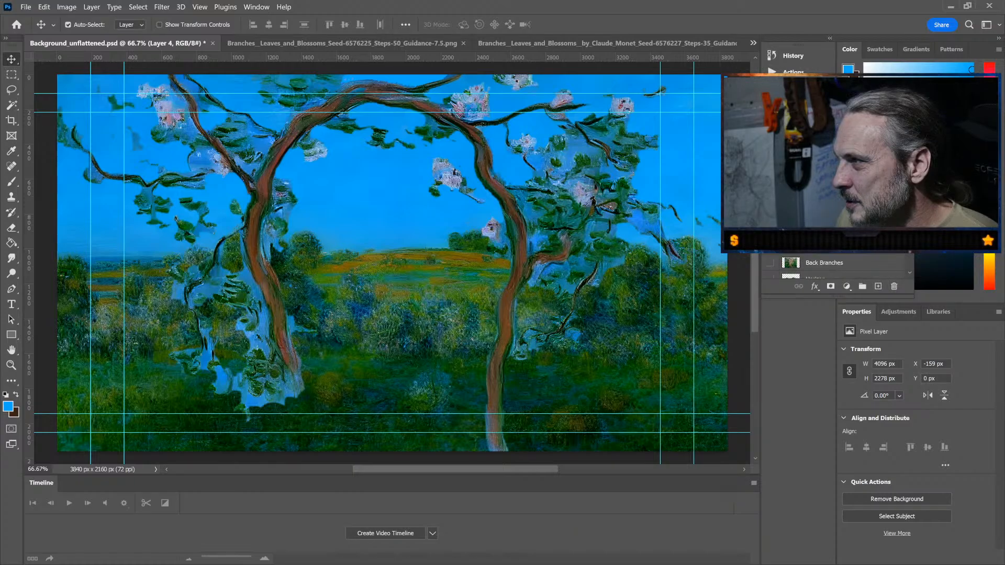
pyautogui.click(770, 231)
pyautogui.click(770, 214)
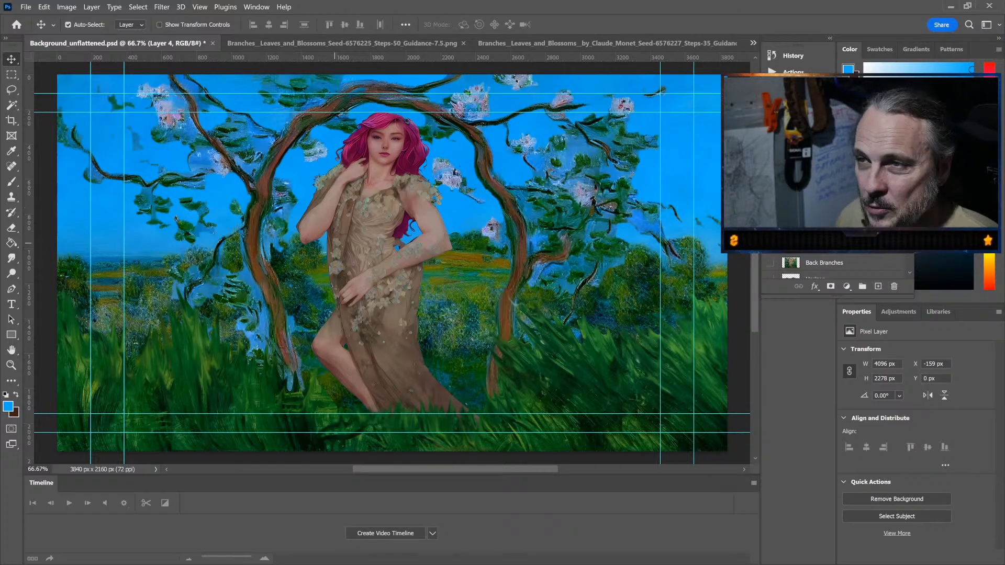
pyautogui.hotkey('alt', '[')
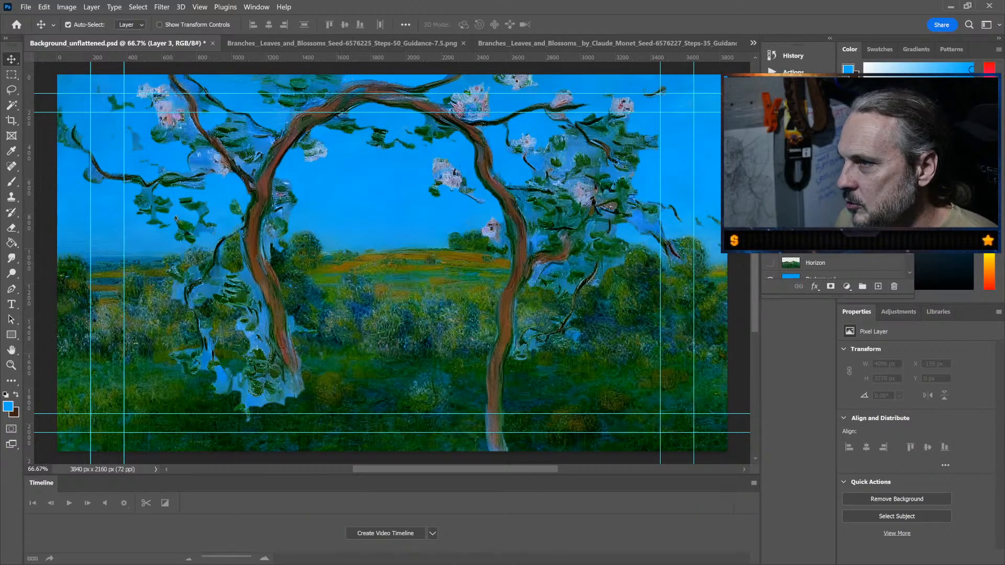
pyautogui.hotkey('ctrl', ',')
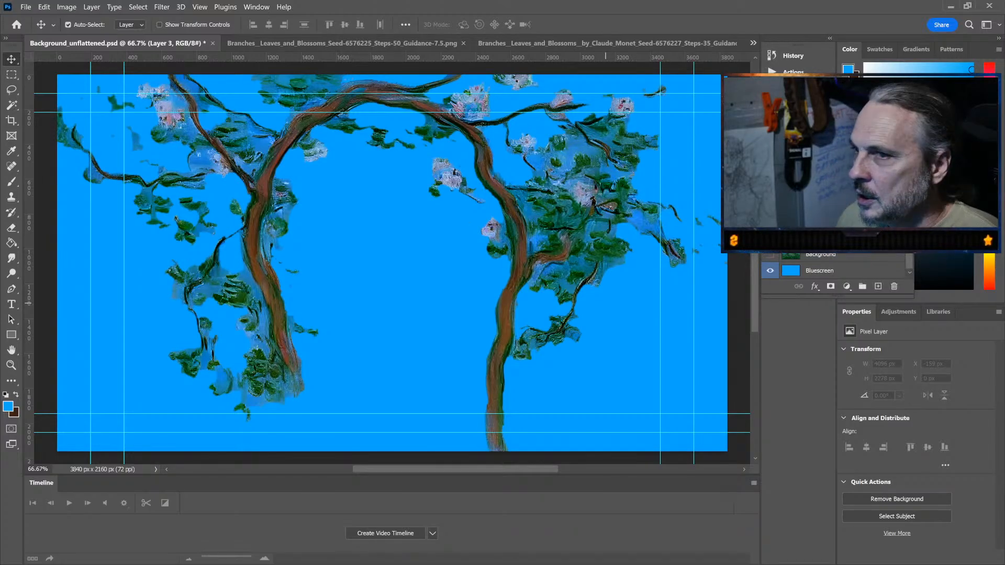
# Step: Erase the bluish remnants on the pasted layer between the right tree's lower branches with a 61 px Eraser
pyautogui.click(11, 227)
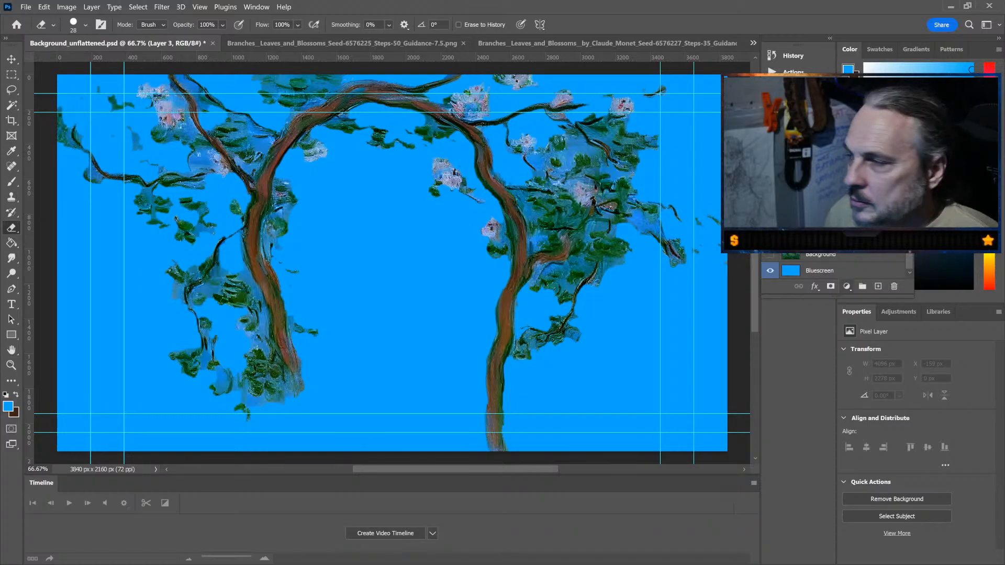
pyautogui.click(827, 206)
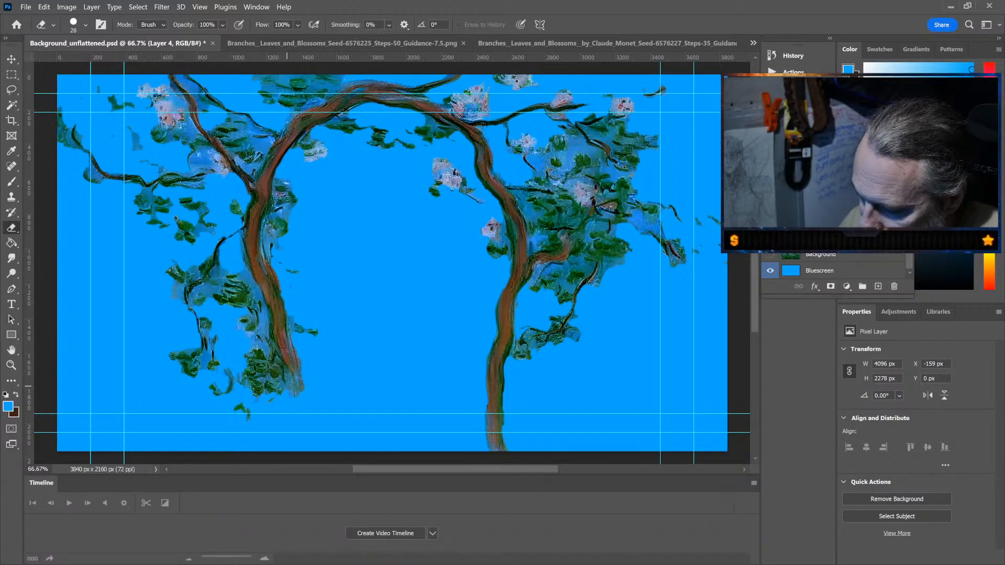
pyautogui.press(']')
pyautogui.press(']')
pyautogui.press(']')
pyautogui.press(']')
pyautogui.press(']')
pyautogui.press(']')
pyautogui.press(']')
pyautogui.press(']')
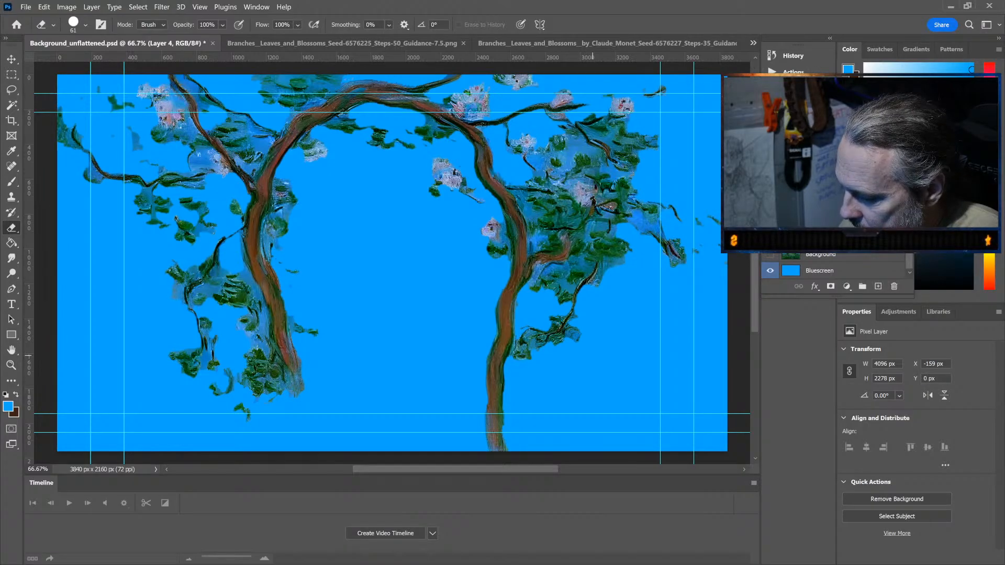
pyautogui.moveTo(566, 282); pyautogui.dragTo(590, 260)
pyautogui.click(563, 269)
pyautogui.moveTo(592, 232); pyautogui.dragTo(587, 237)
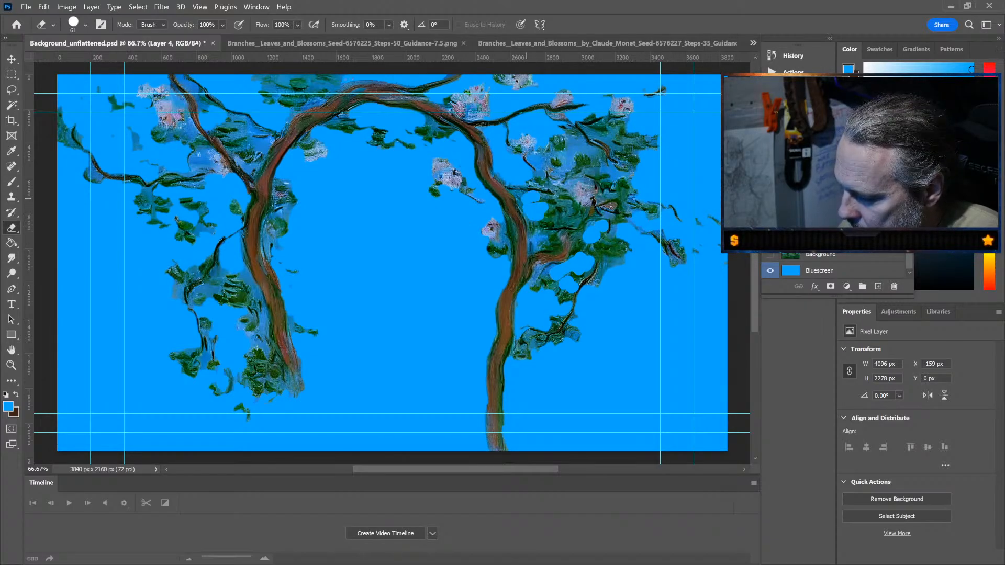
# Step: Erase the bluish remnants between the leaves and blossoms in the right tree's upper foliage
pyautogui.moveTo(574, 146)
pyautogui.mouseDown()
pyautogui.moveTo(580, 157)
pyautogui.moveTo(605, 135)
pyautogui.moveTo(584, 183)
pyautogui.moveTo(632, 164)
pyautogui.mouseUp()
pyautogui.click(563, 198)
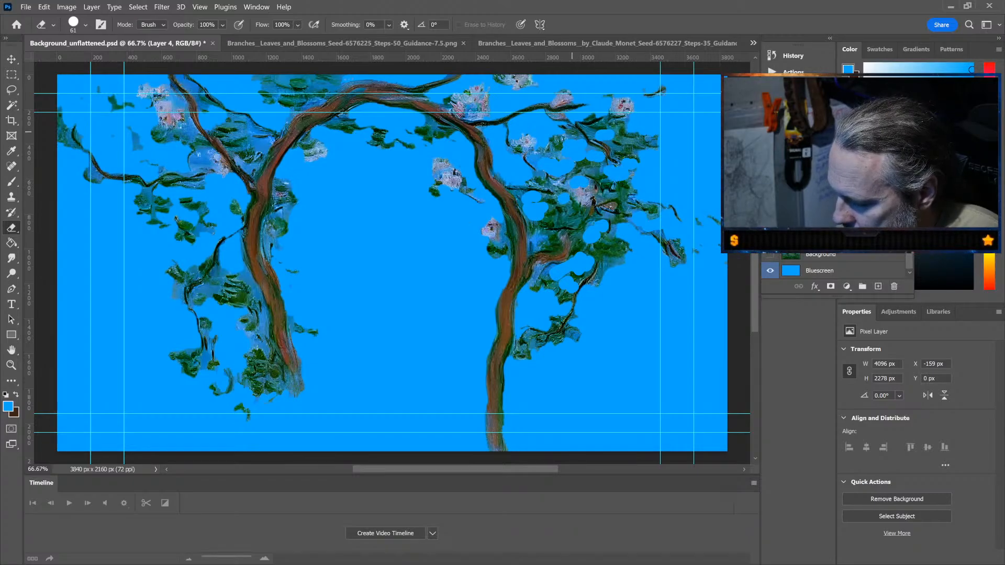
pyautogui.click(573, 135)
pyautogui.moveTo(539, 155); pyautogui.dragTo(547, 176)
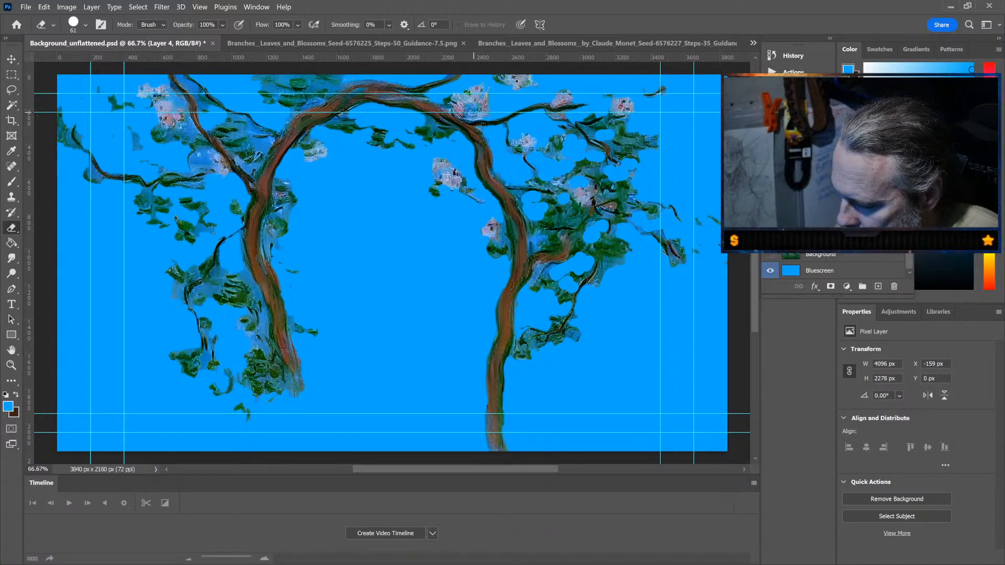
# Step: Erase the bluish remnants beneath the arch and around the left tree's branches and foliage
pyautogui.click(428, 118)
pyautogui.click(433, 128)
pyautogui.click(341, 123)
pyautogui.click(259, 146)
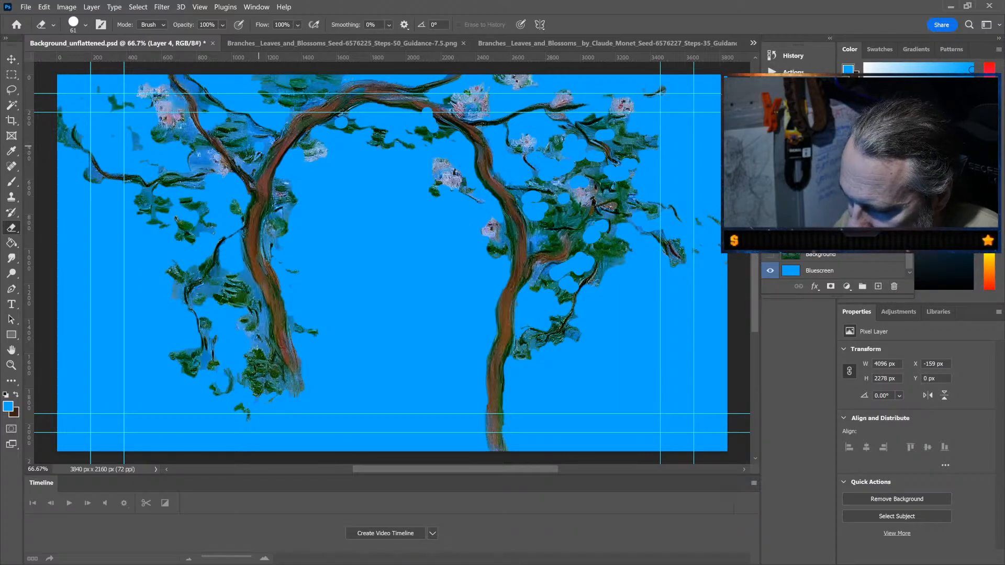
pyautogui.moveTo(259, 146); pyautogui.dragTo(200, 93)
pyautogui.click(179, 78)
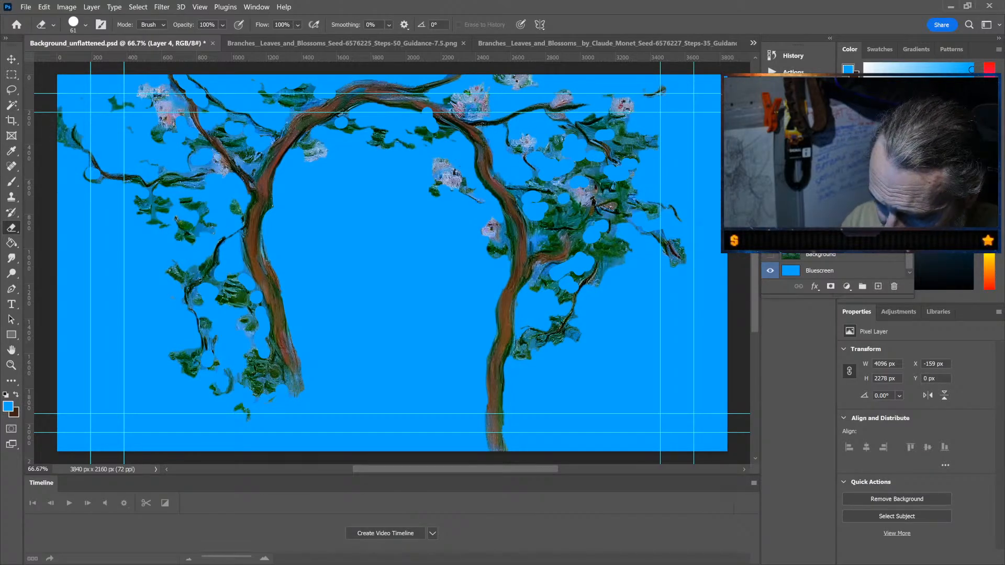
# Step: Pull thin twigs from the right trunk and the arch towards nearby blossoms and leaves with a 15 px Smudge brush at 100% strength
pyautogui.press('r')
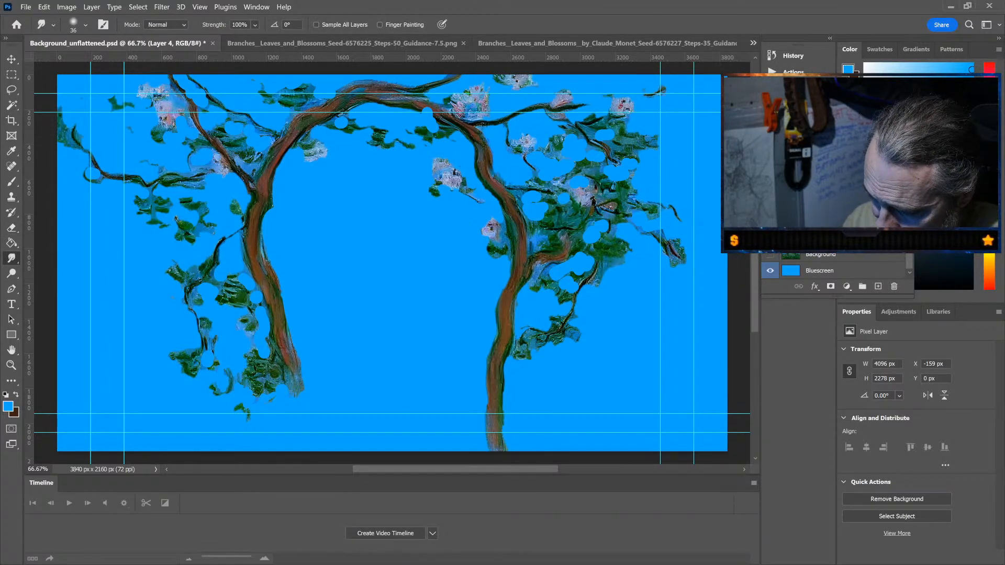
pyautogui.hotkey('ctrl', '+')
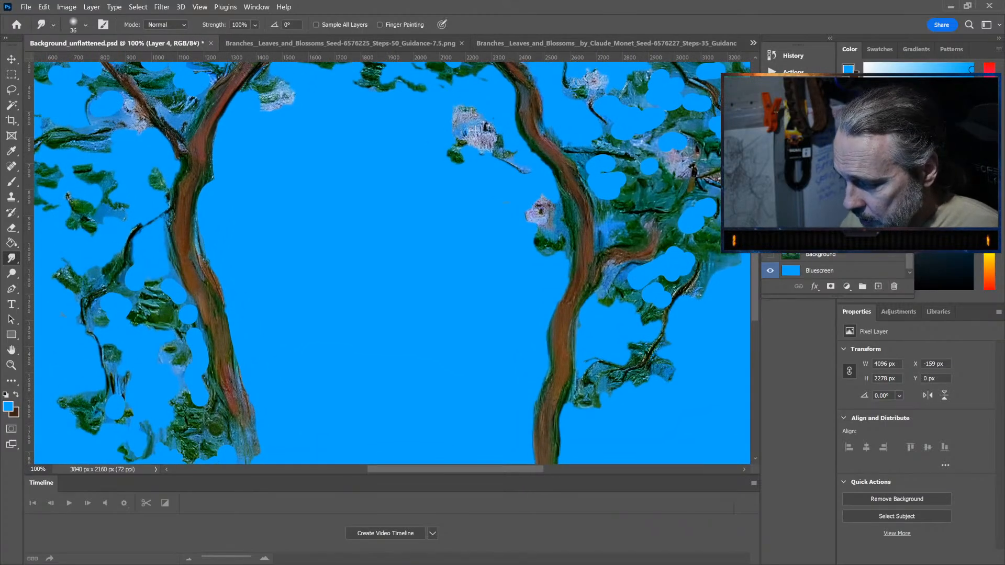
pyautogui.moveTo(651, 258); pyautogui.dragTo(674, 263)
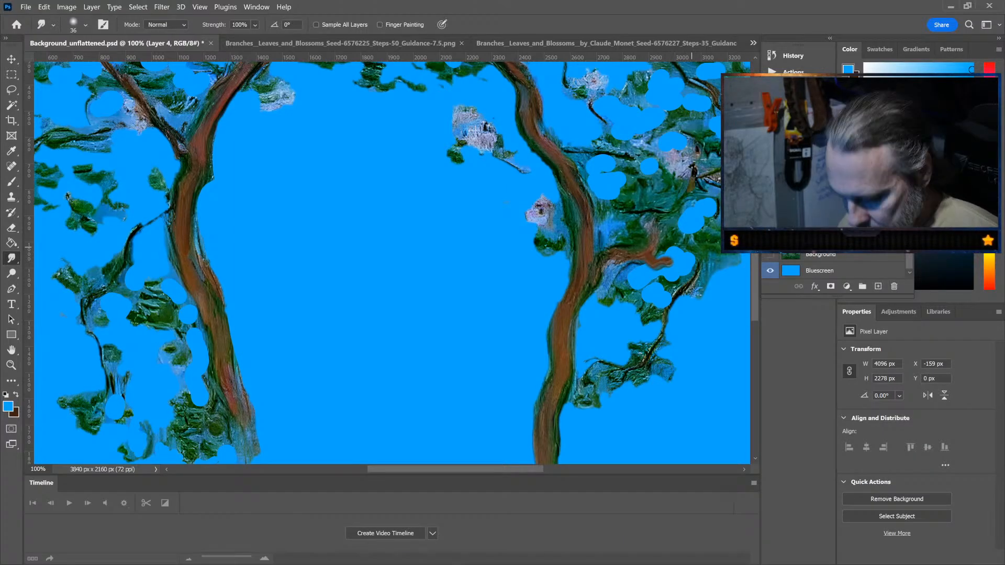
pyautogui.hotkey('ctrl', 'z')
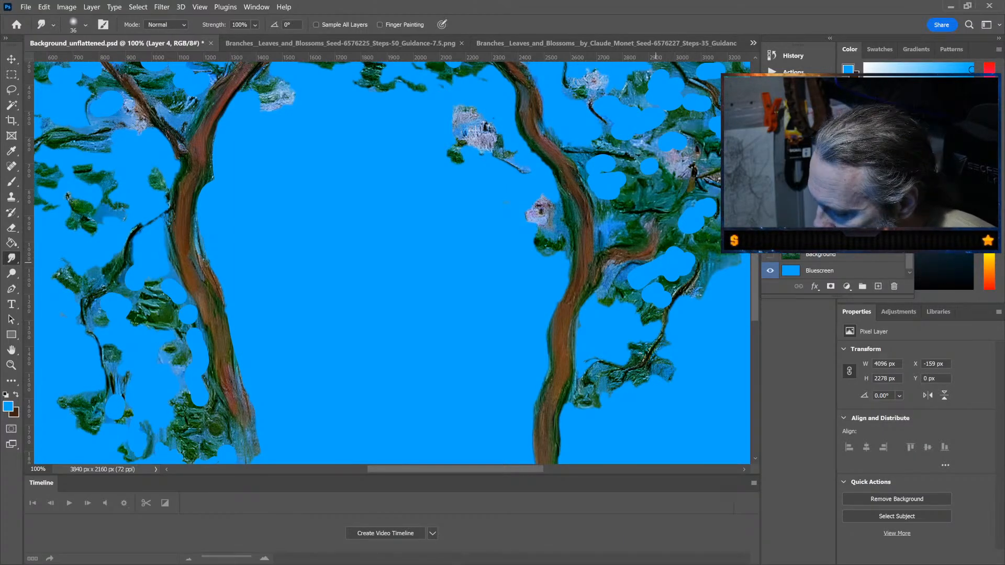
pyautogui.press('[')
pyautogui.press('[')
pyautogui.press('[')
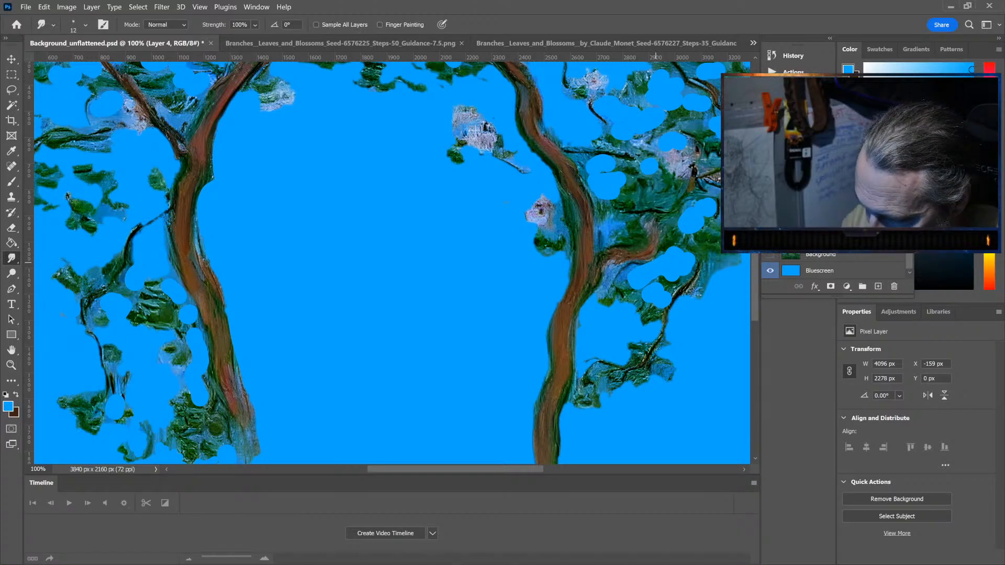
pyautogui.press('6')
pyautogui.press('7')
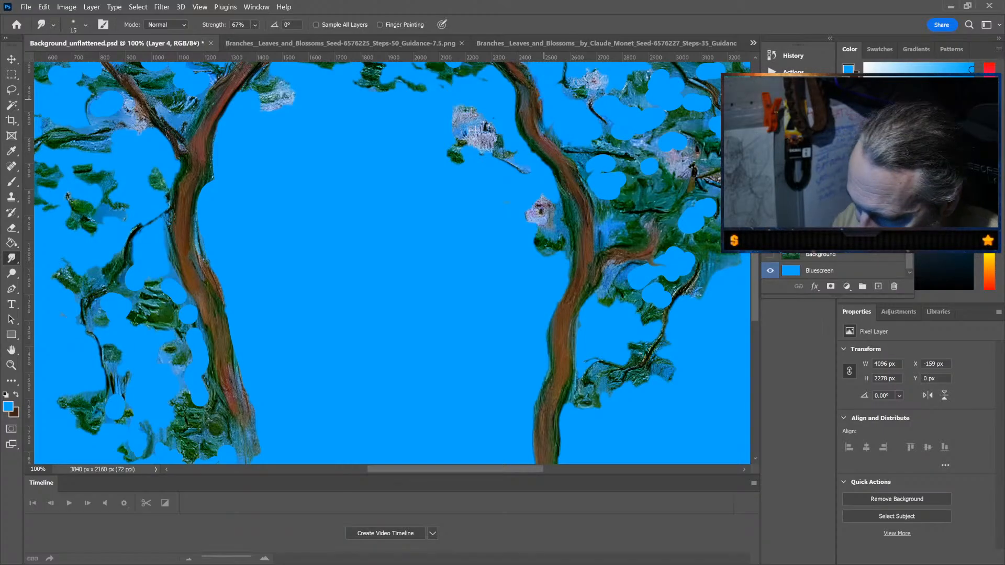
pyautogui.press('0')
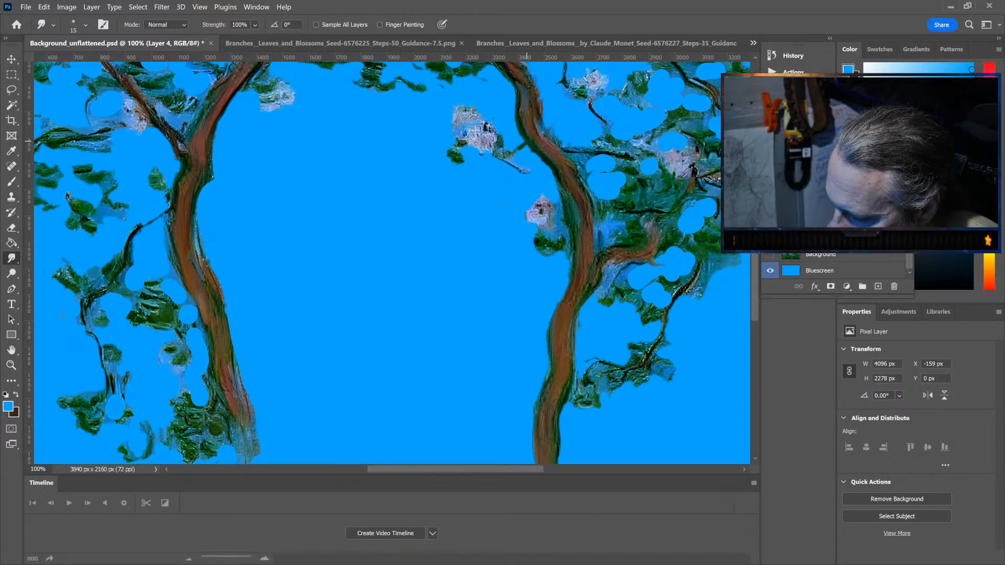
pyautogui.moveTo(510, 112); pyautogui.dragTo(530, 98)
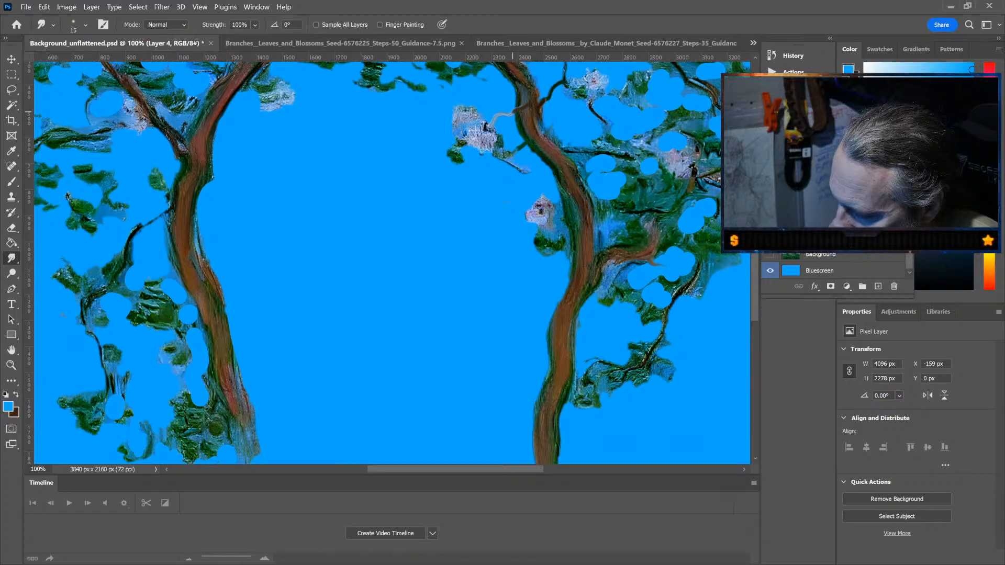
pyautogui.moveTo(514, 112); pyautogui.dragTo(488, 131)
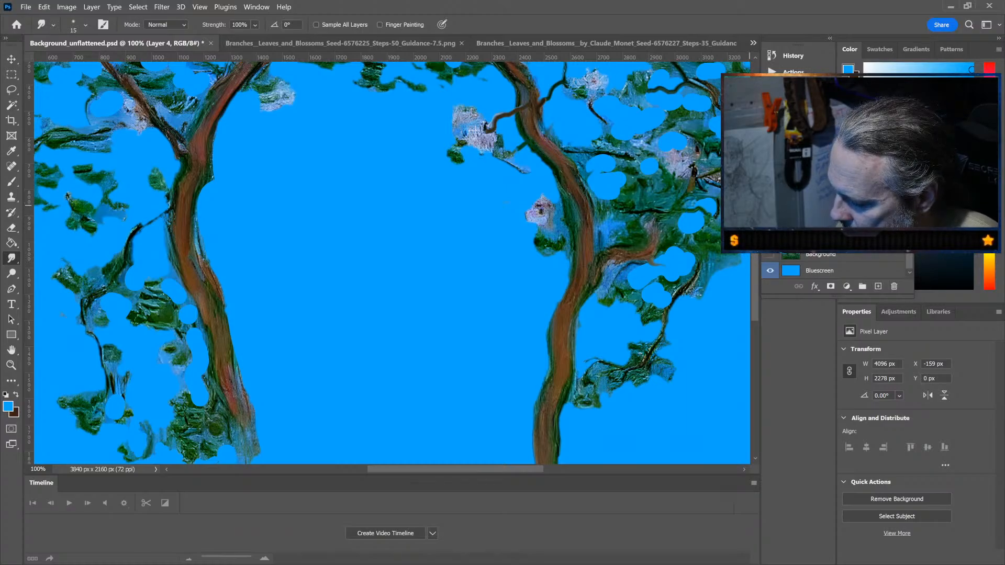
pyautogui.scroll(4, 392, 261)
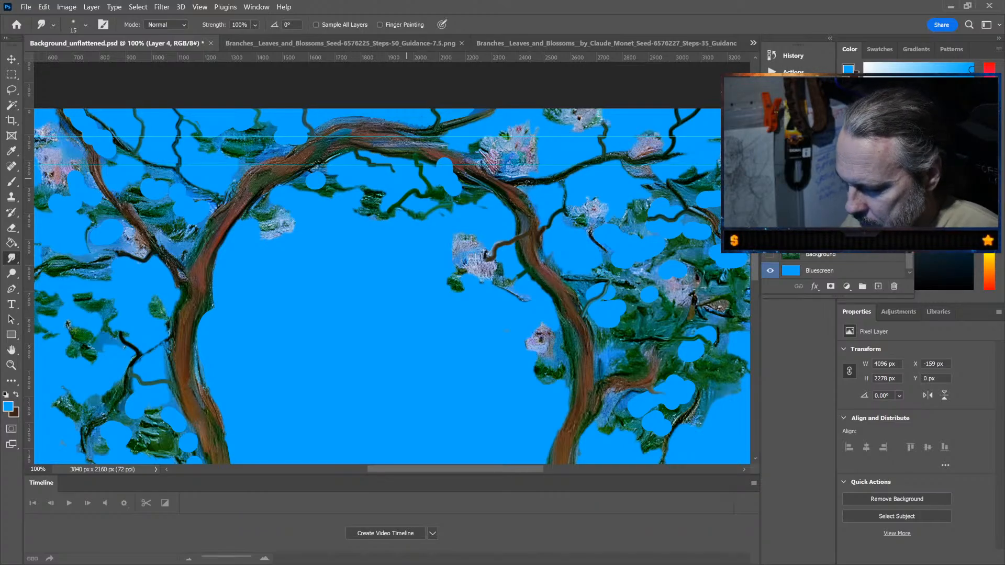
# Step: Smudge thin branches from the right foliage out to the right canvas edge and one from the lower-left foliage to the left edge
pyautogui.hotkey('ctrl', '-')
pyautogui.hotkey('ctrl', '-')
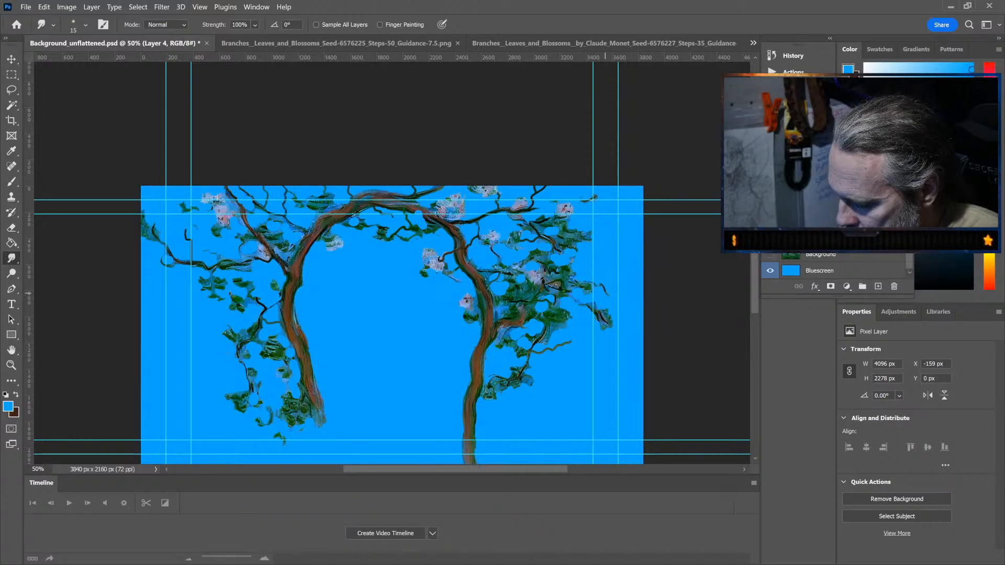
pyautogui.moveTo(605, 288); pyautogui.dragTo(642, 274)
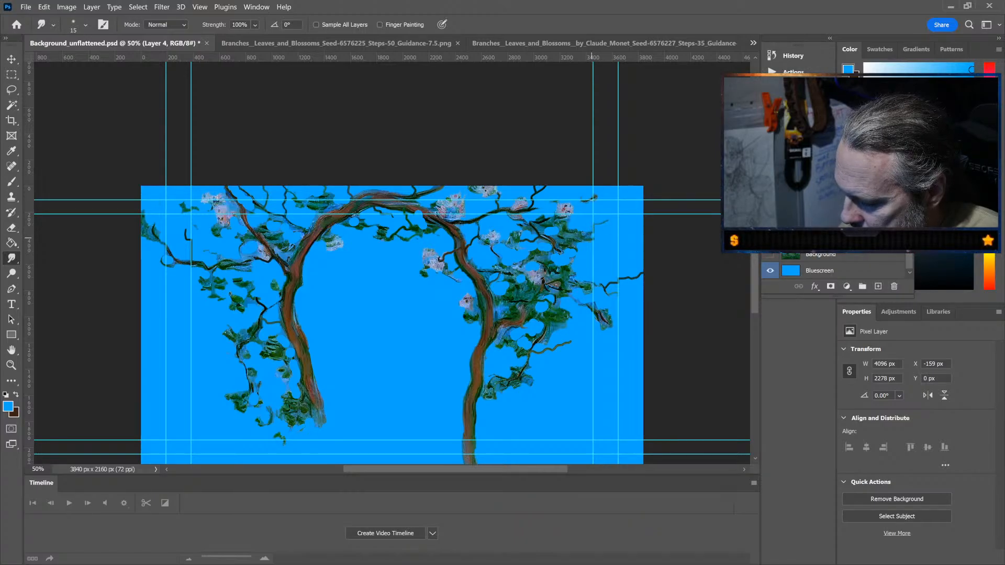
pyautogui.moveTo(595, 240); pyautogui.dragTo(606, 244)
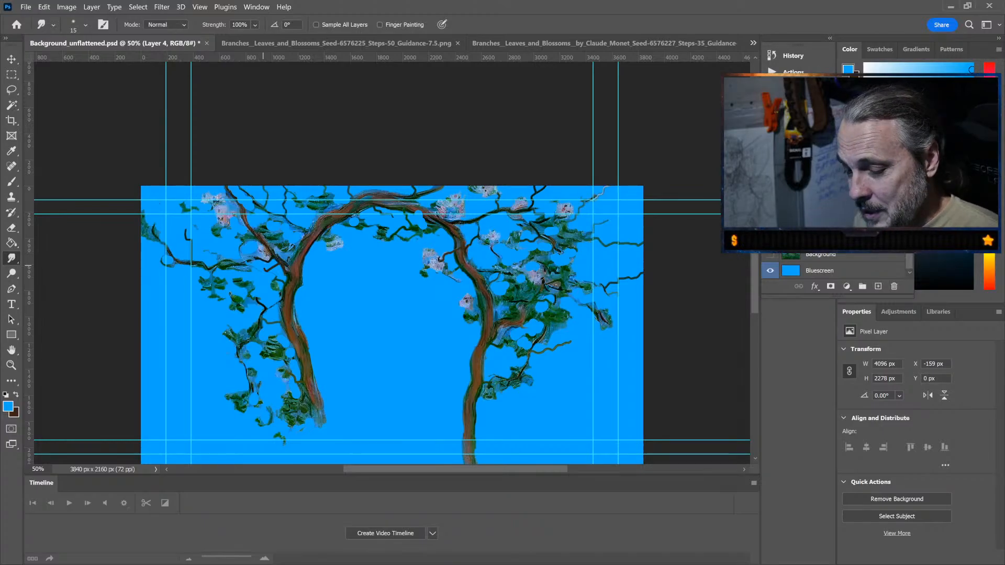
pyautogui.hotkey('ctrl', '-')
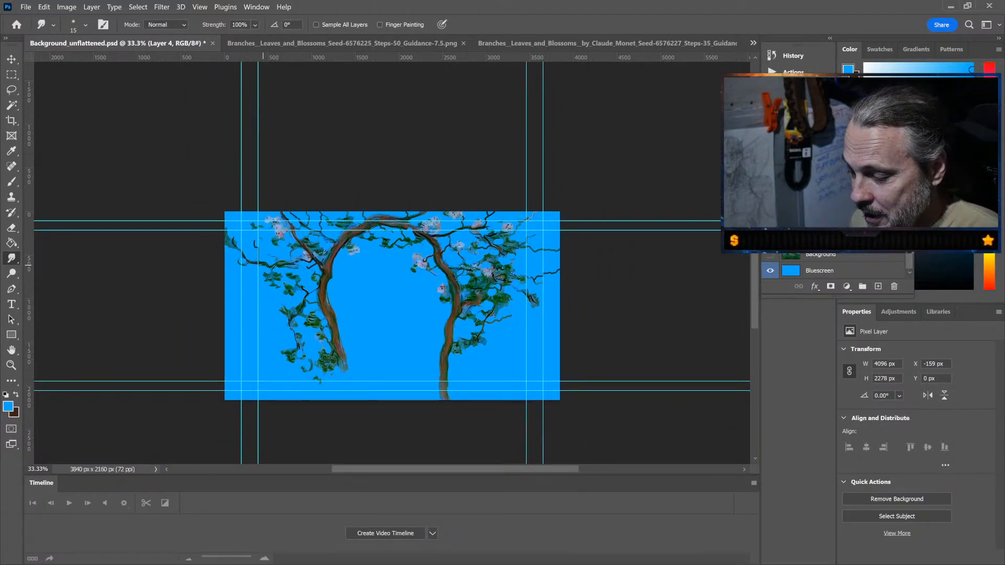
pyautogui.hotkey('ctrl', '+')
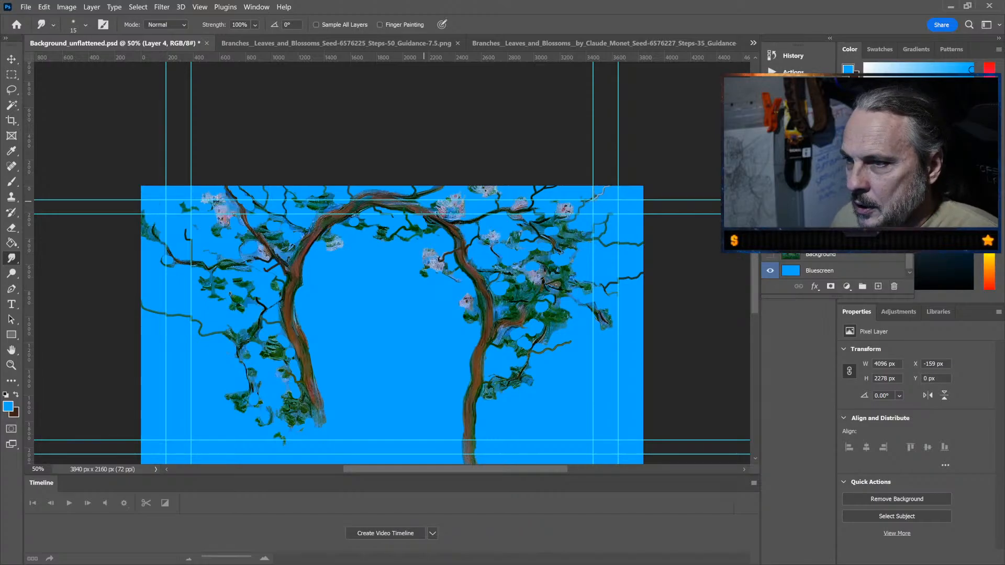
pyautogui.scroll(-1, 427, 310)
pyautogui.scroll(-1, 427, 314)
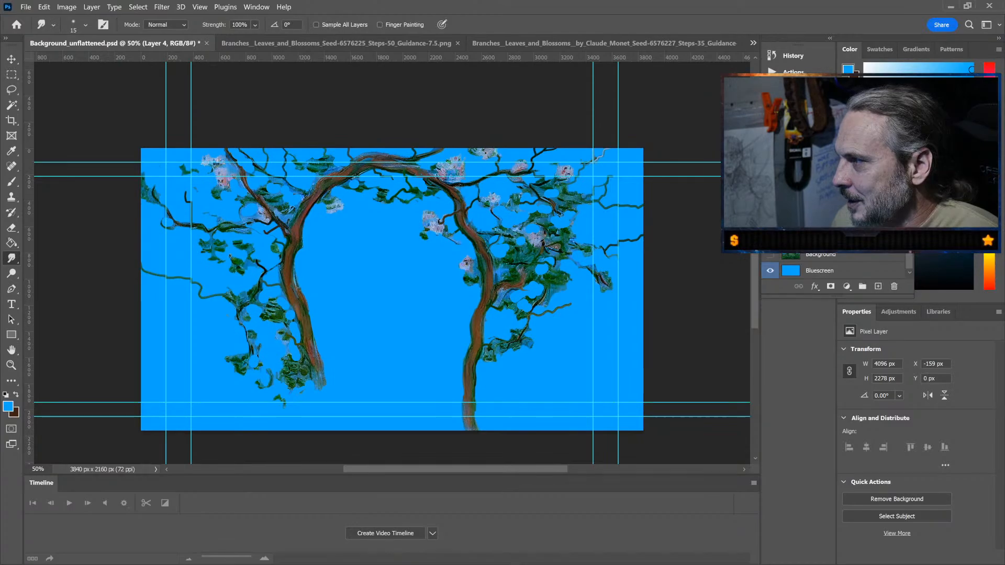
# Step: Show the Background layer behind the branches and sample its sky blue as the foreground colour
pyautogui.click(770, 254)
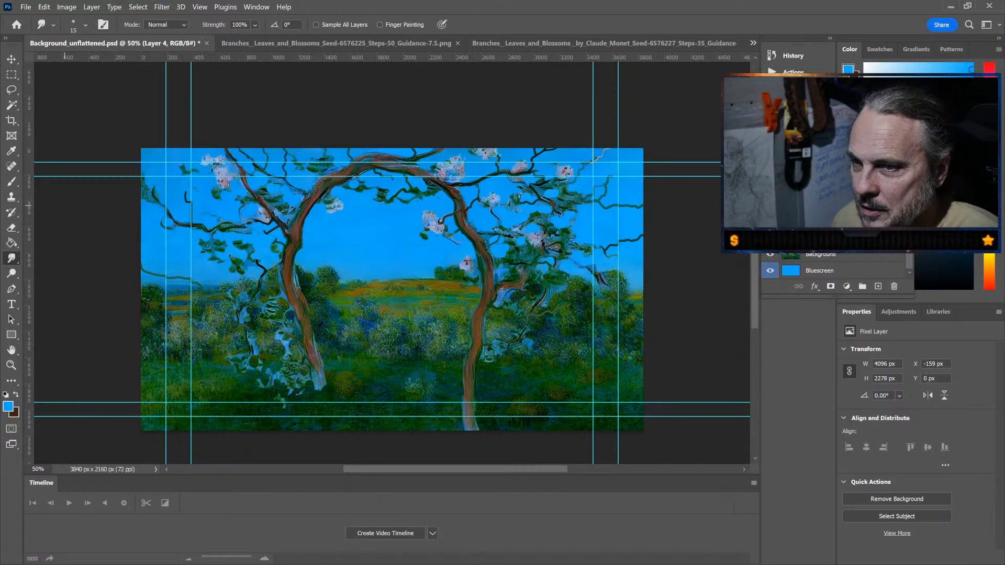
pyautogui.press('i')
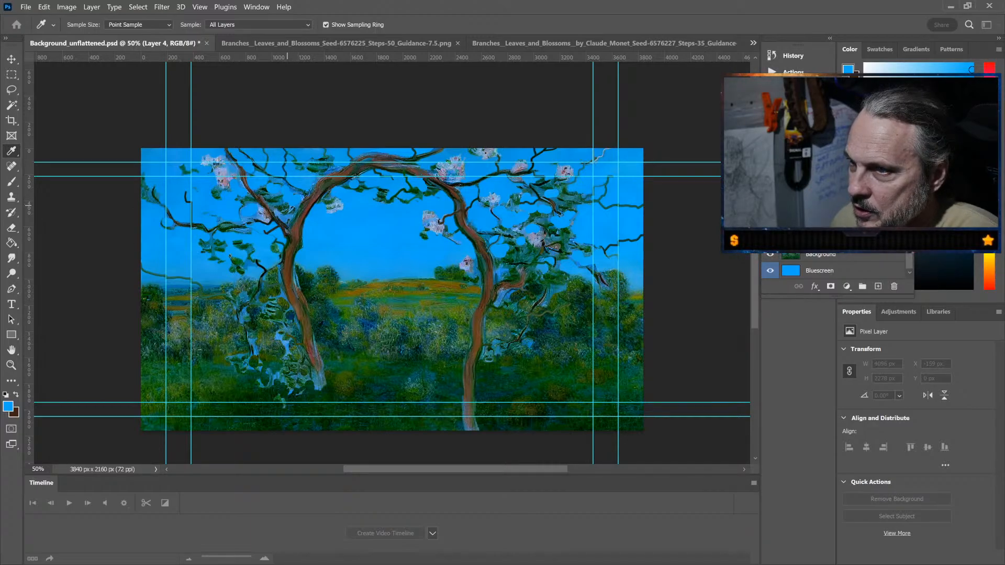
pyautogui.press('Return')
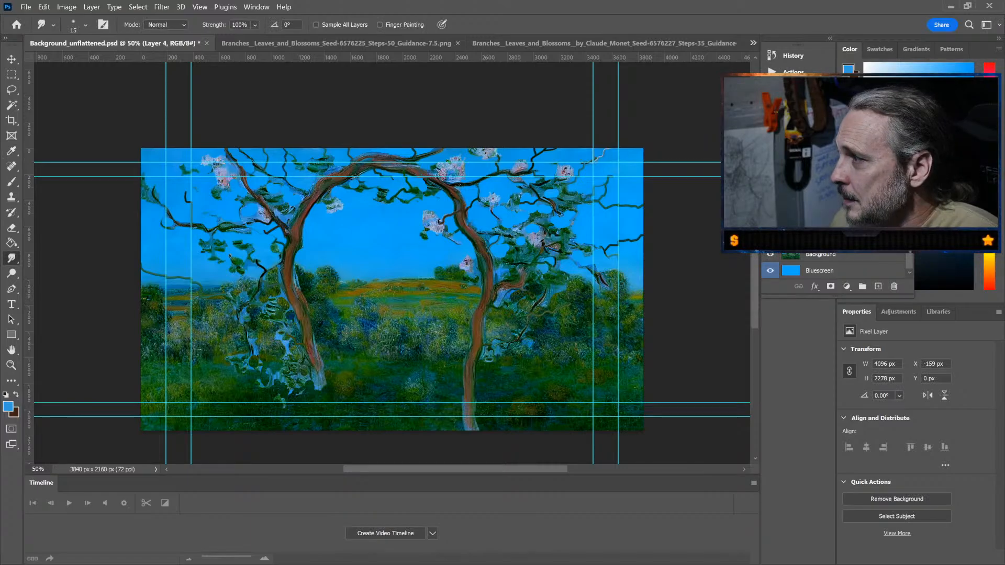
# Step: Toggle the Background layer's visibility to compare the branches against the painted landscape and the plain Bluescreen layer
pyautogui.click(770, 255)
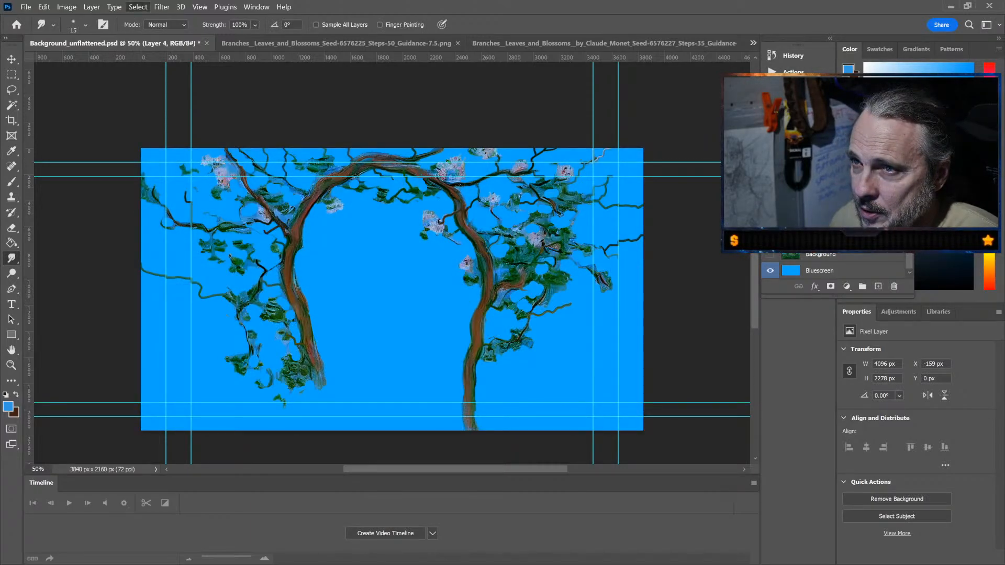
pyautogui.click(152, 118)
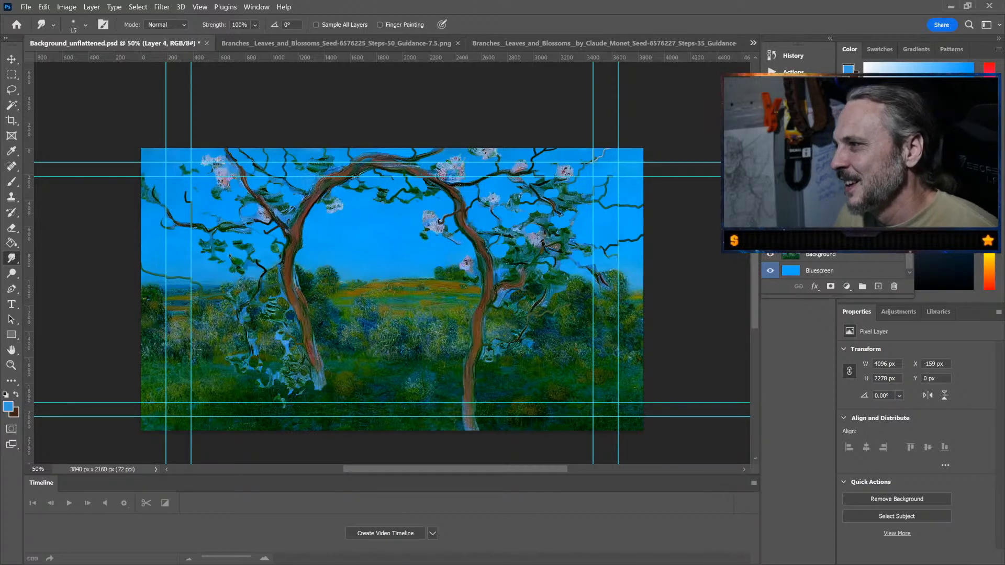
pyautogui.click(770, 254)
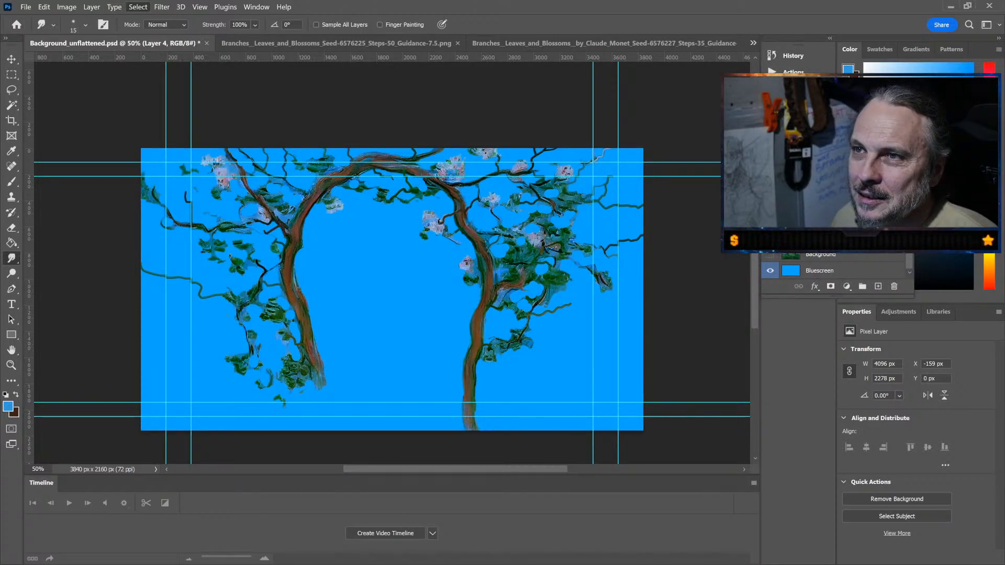
pyautogui.press('i')
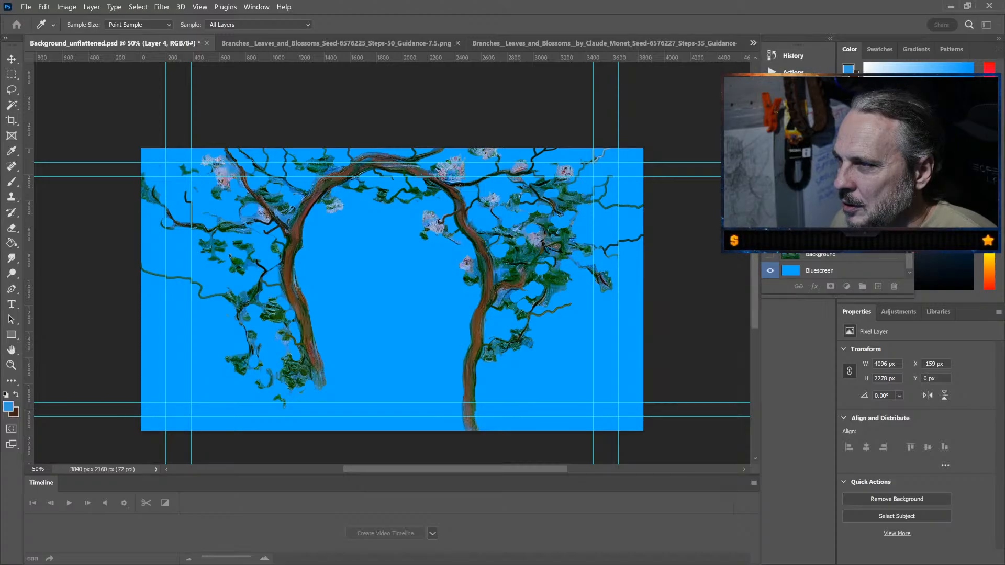
pyautogui.press('r')
pyautogui.hotkey('ctrl', 'shift', 'd')
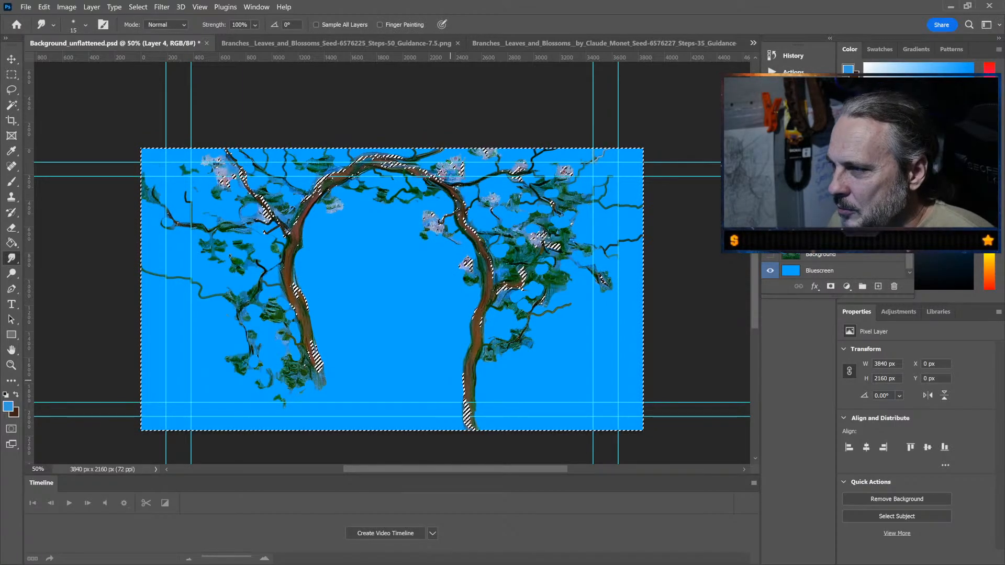
pyautogui.hotkey('ctrl', 'd')
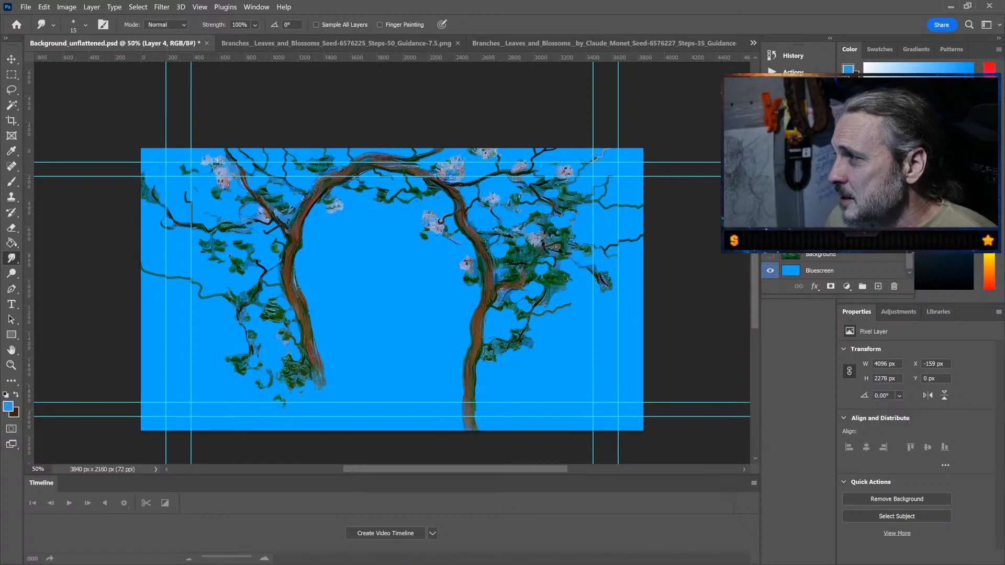
# Step: Show the woman's layer over the bluescreen and toggle the branches layer off and on to check the arch around her
pyautogui.scroll(1, 837, 264)
pyautogui.click(770, 238)
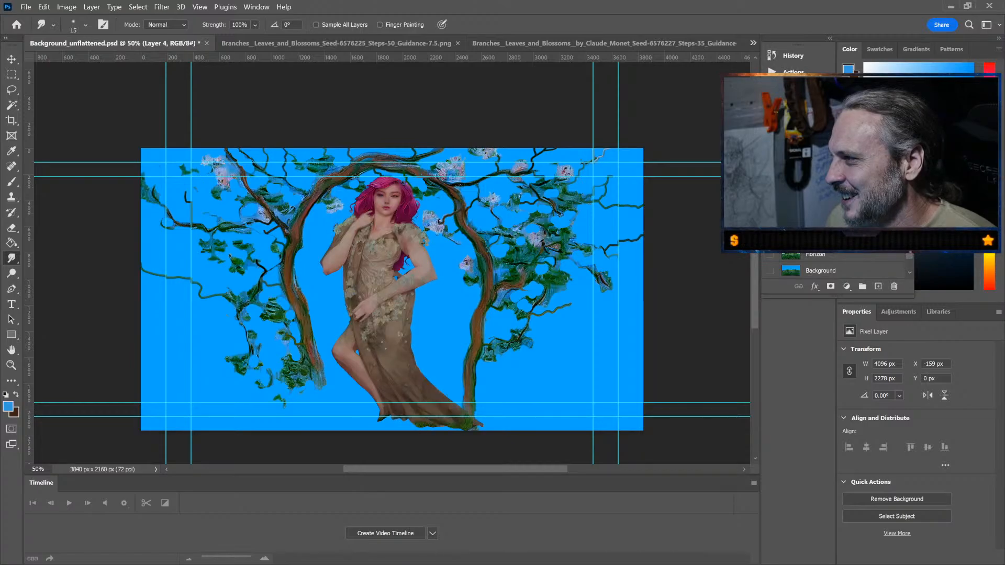
pyautogui.click(770, 222)
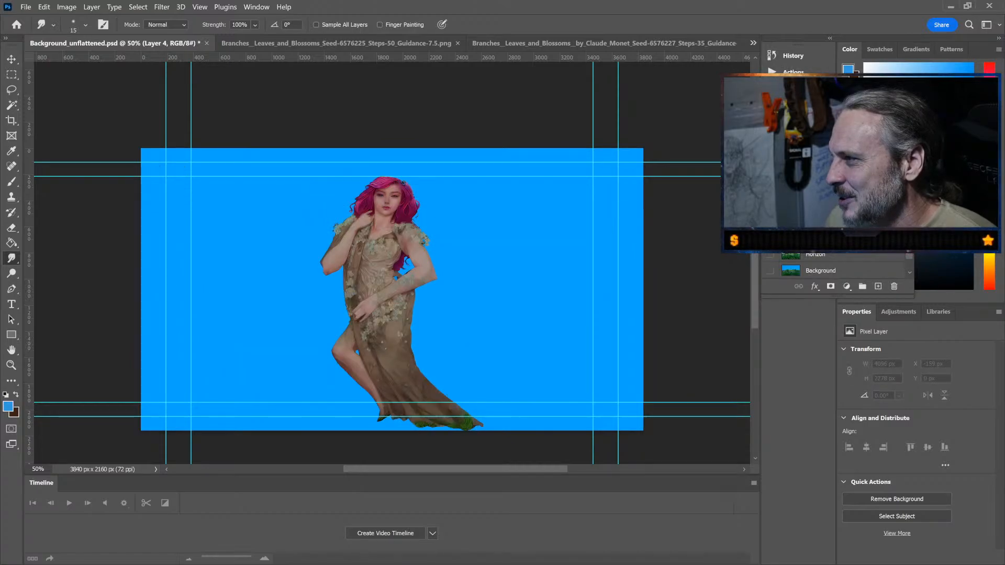
pyautogui.click(770, 238)
pyautogui.click(769, 238)
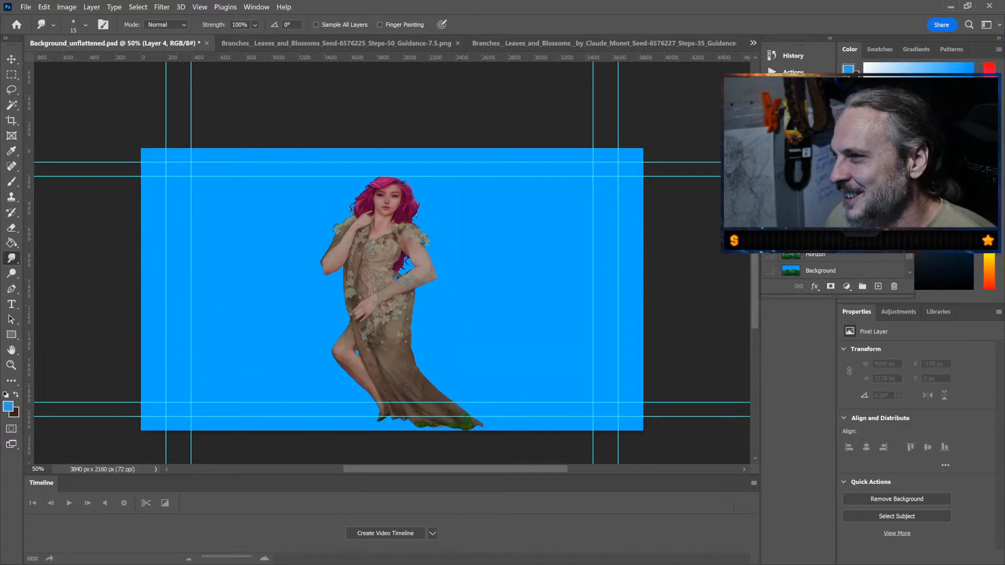
pyautogui.click(769, 222)
# Step: Show the foreground grass and Background layers to preview the branches within the whole composition
pyautogui.scroll(1, 837, 264)
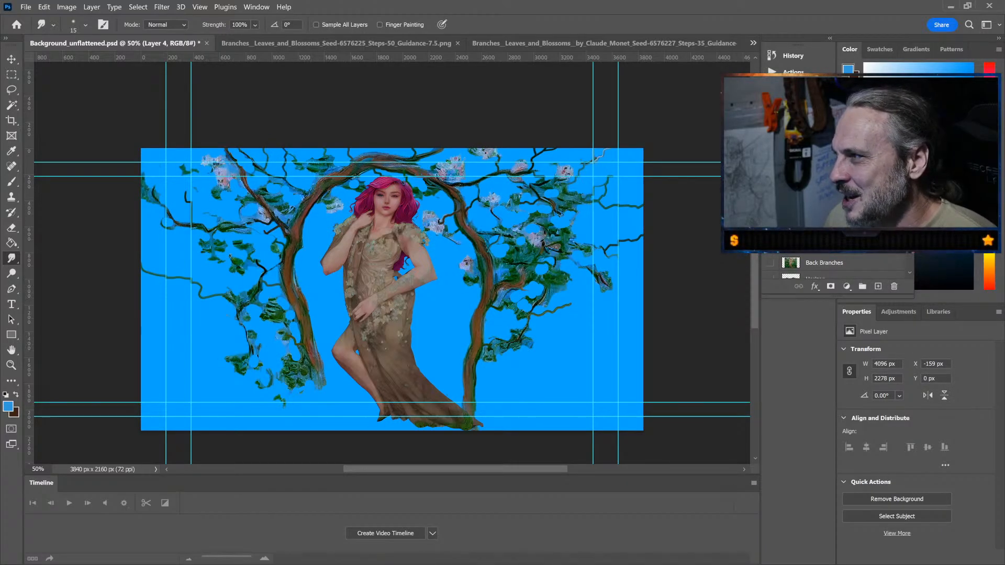
pyautogui.click(770, 198)
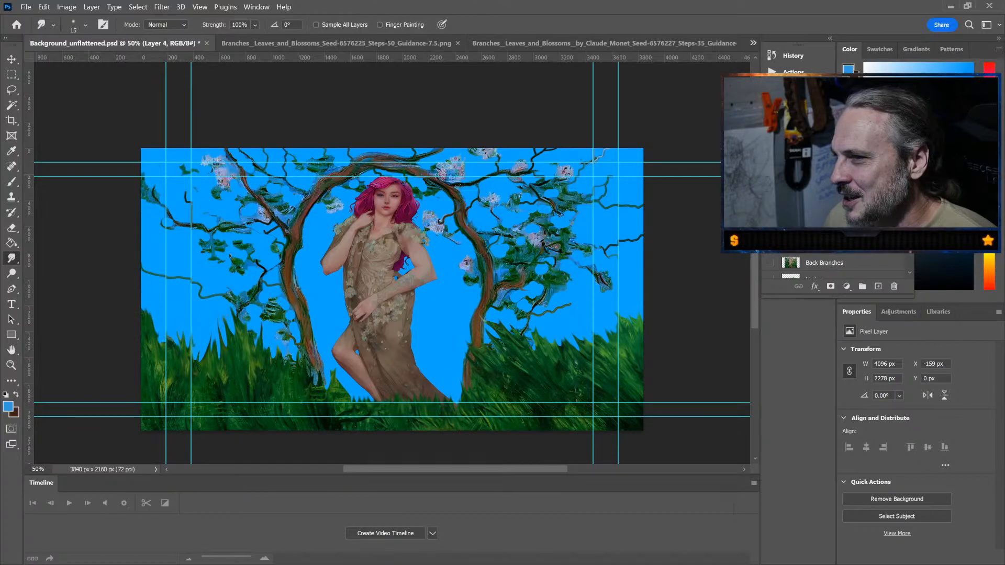
pyautogui.scroll(-2, 838, 265)
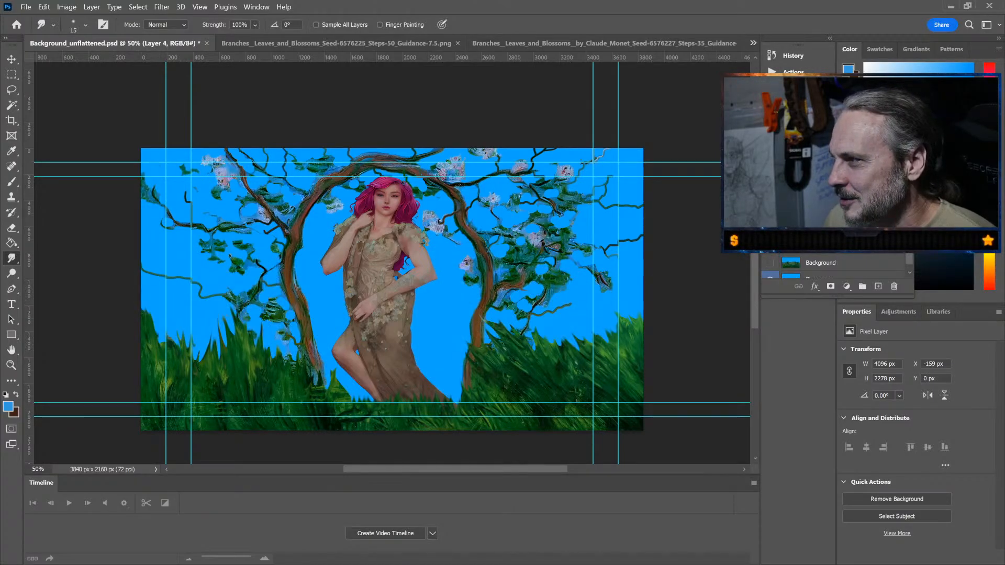
pyautogui.click(770, 262)
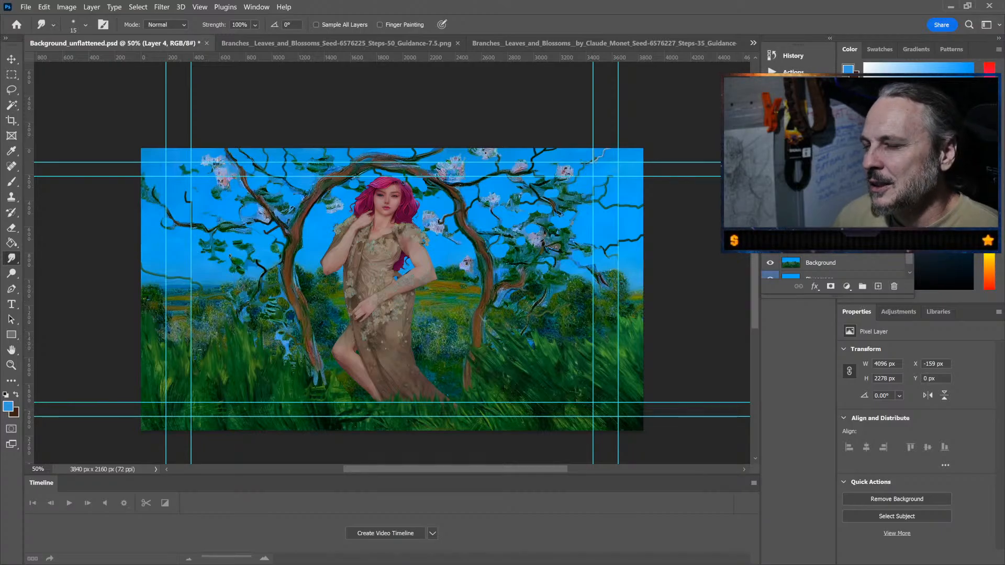
# Step: Isolate the original painting by selecting and showing the Front Branch layer and hiding the Background and Bluescreen layers
pyautogui.scroll(3, 837, 264)
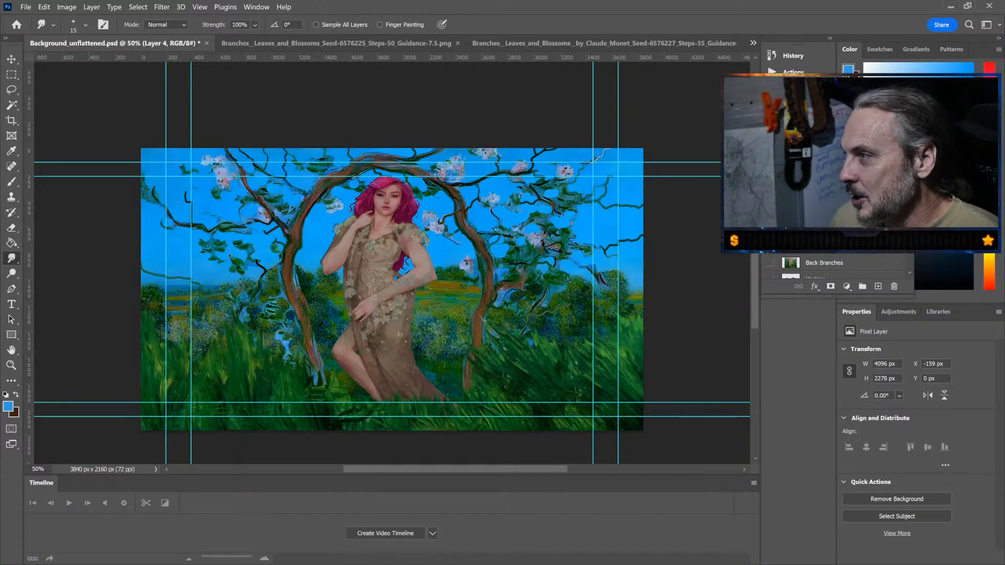
pyautogui.click(825, 246)
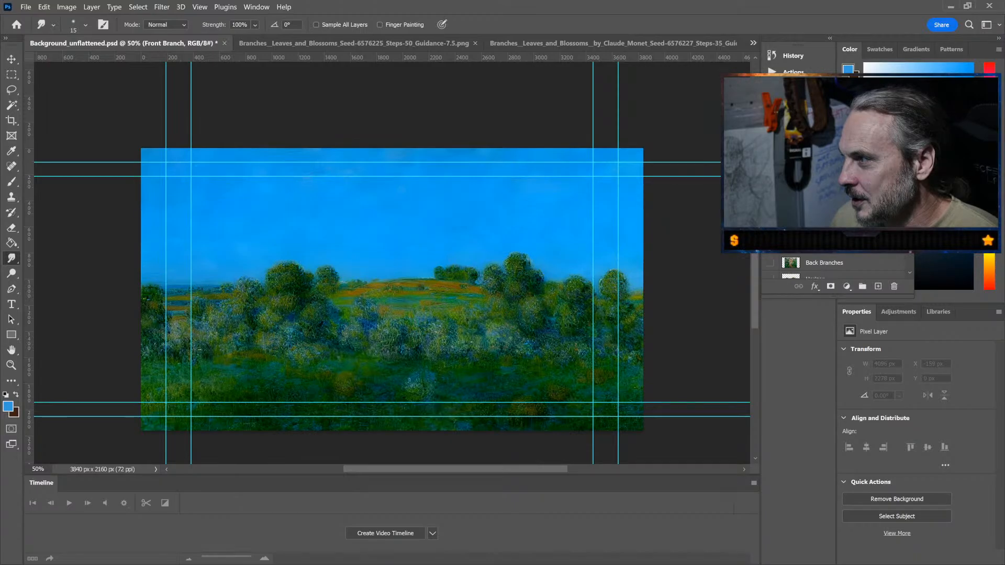
pyautogui.click(770, 246)
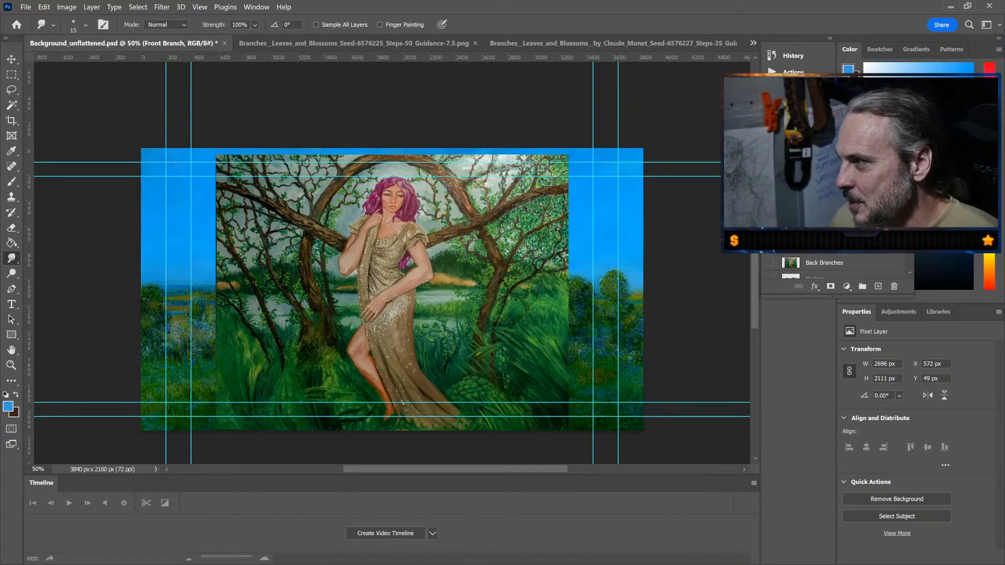
pyautogui.scroll(-3, 835, 264)
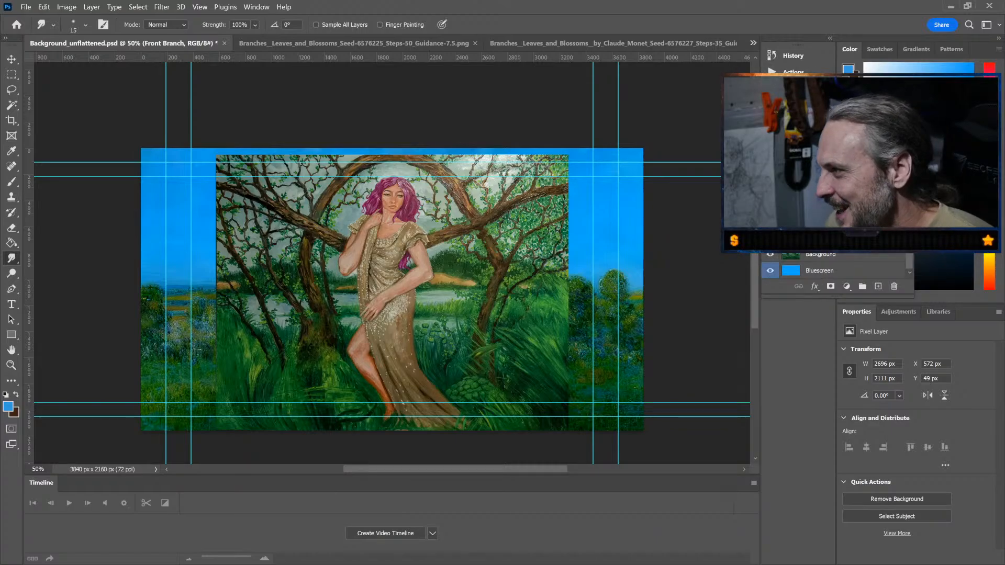
pyautogui.click(770, 254)
pyautogui.click(770, 270)
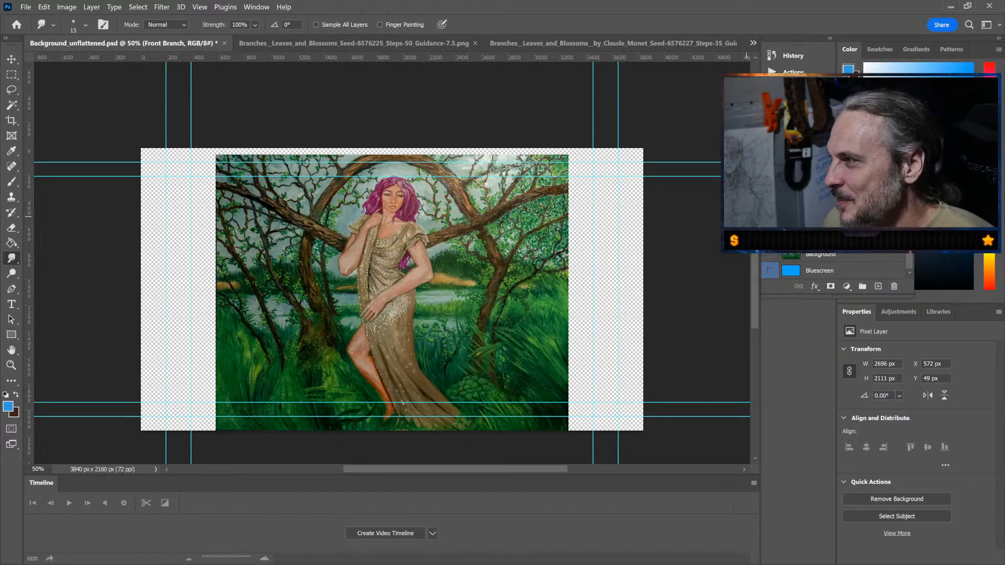
pyautogui.scroll(2, 834, 264)
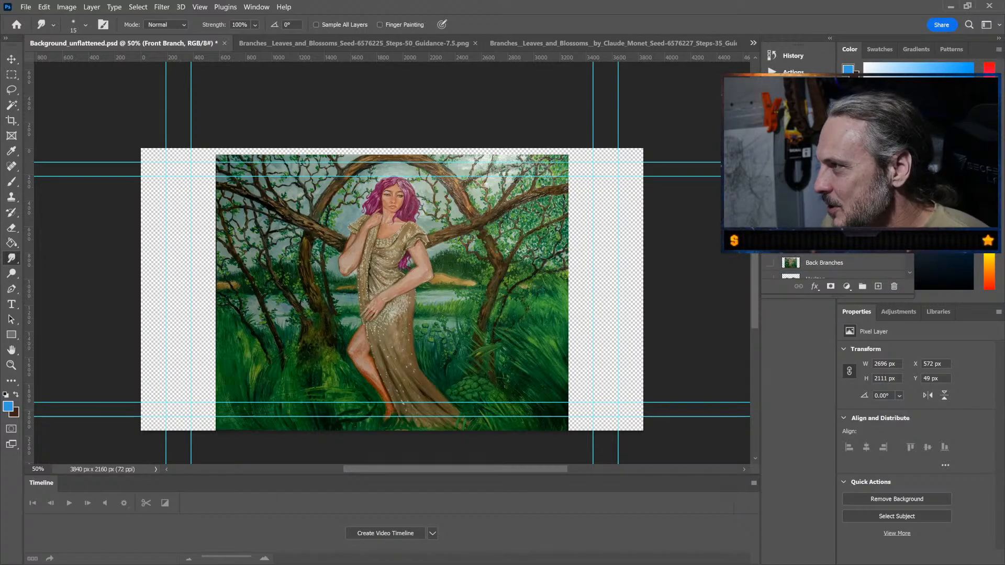
# Step: Paint a Quick Mask with the Brush over the two thick branches beside the woman, including the left branch's upper fork
pyautogui.press('q')
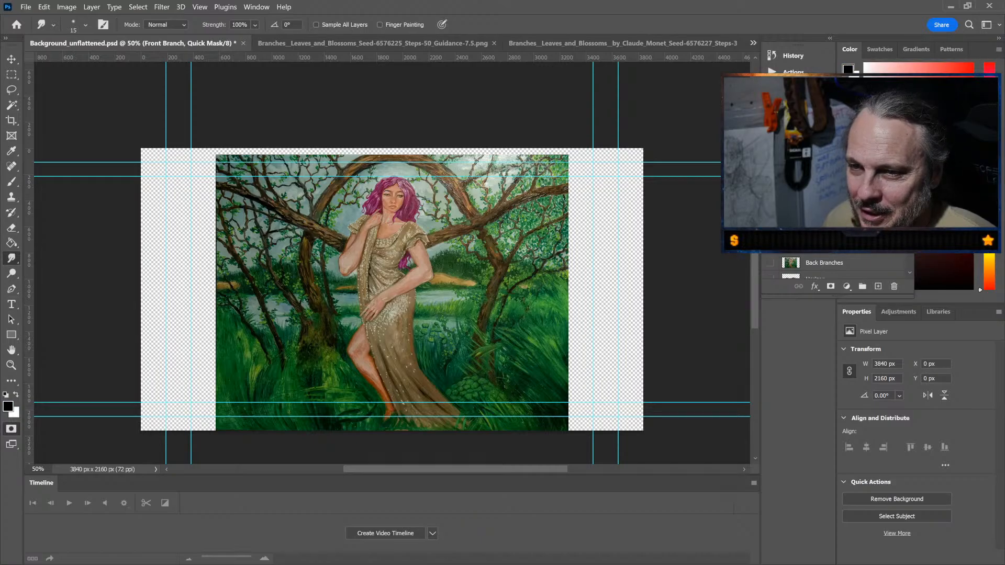
pyautogui.click(11, 182)
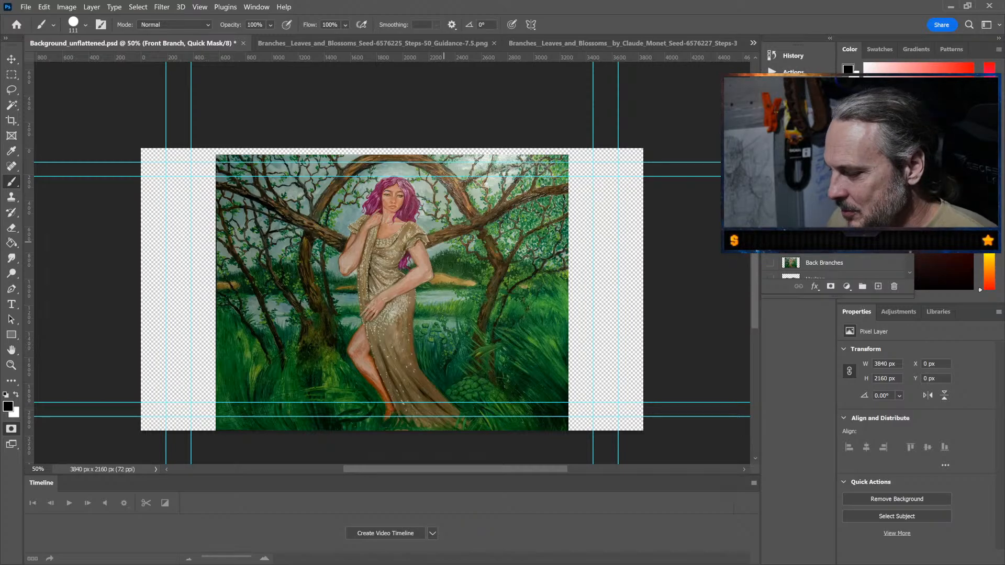
pyautogui.scroll(2, 444, 243)
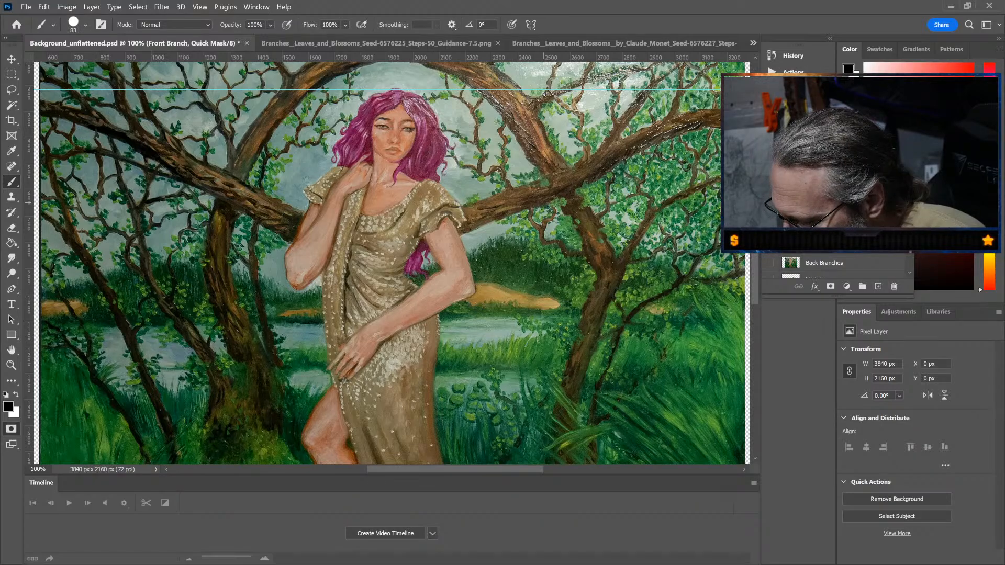
pyautogui.moveTo(460, 223)
pyautogui.mouseDown()
pyautogui.moveTo(503, 212)
pyautogui.moveTo(659, 126)
pyautogui.moveTo(717, 111)
pyautogui.mouseUp()
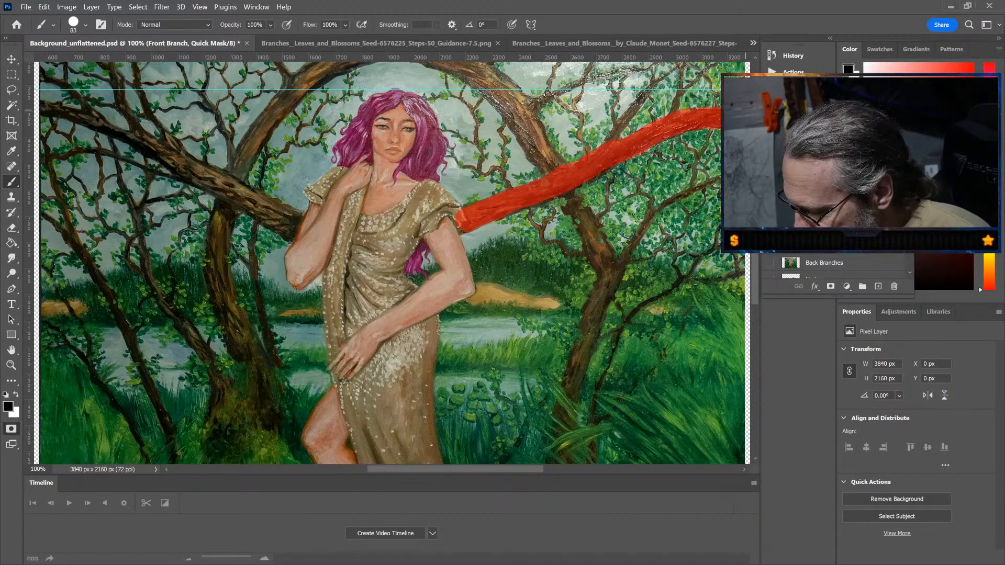
pyautogui.moveTo(304, 229); pyautogui.dragTo(142, 135)
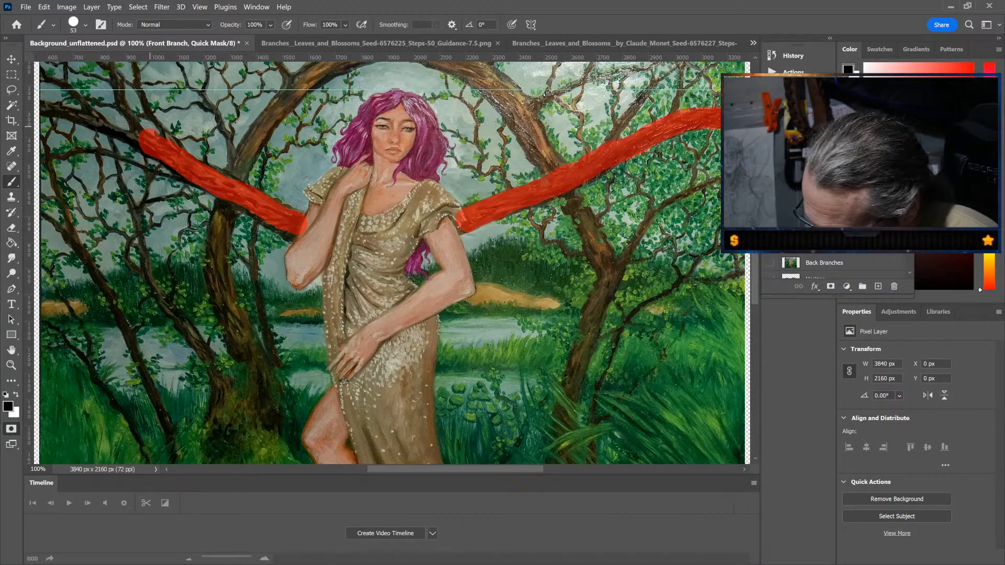
pyautogui.moveTo(142, 135)
pyautogui.mouseDown()
pyautogui.moveTo(39, 107)
pyautogui.moveTo(126, 111)
pyautogui.moveTo(102, 62)
pyautogui.mouseUp()
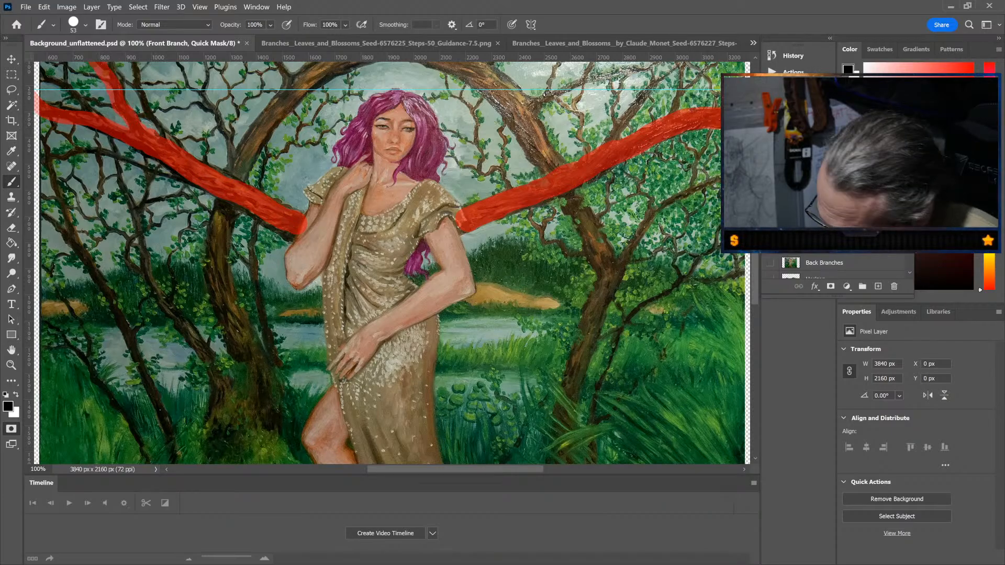
# Step: Add the right branch's thick offshoot to the Quick Mask, plus its thin twigs and outer end with a 28 px brush
pyautogui.hotkey('ctrl', '-')
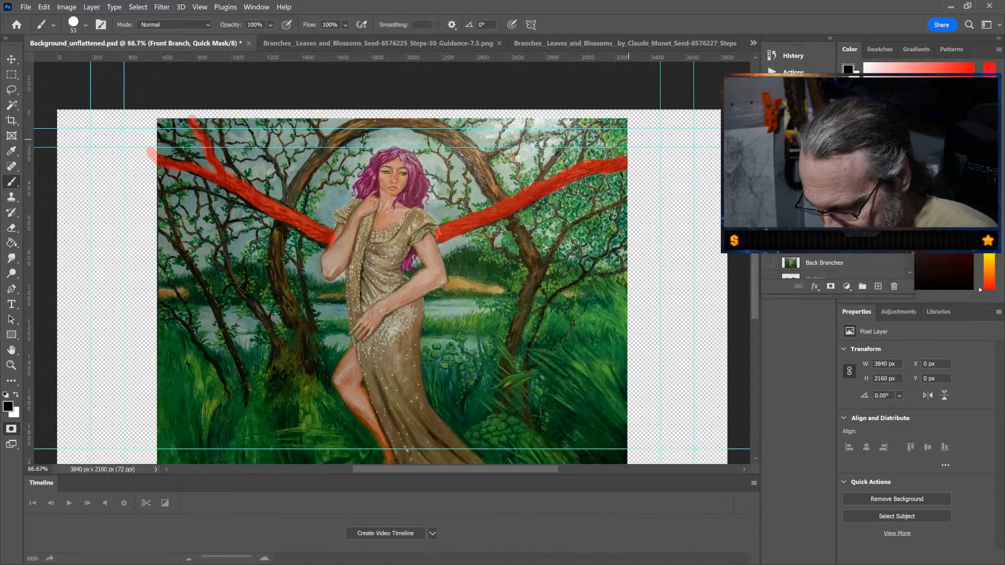
pyautogui.moveTo(545, 170); pyautogui.dragTo(564, 148)
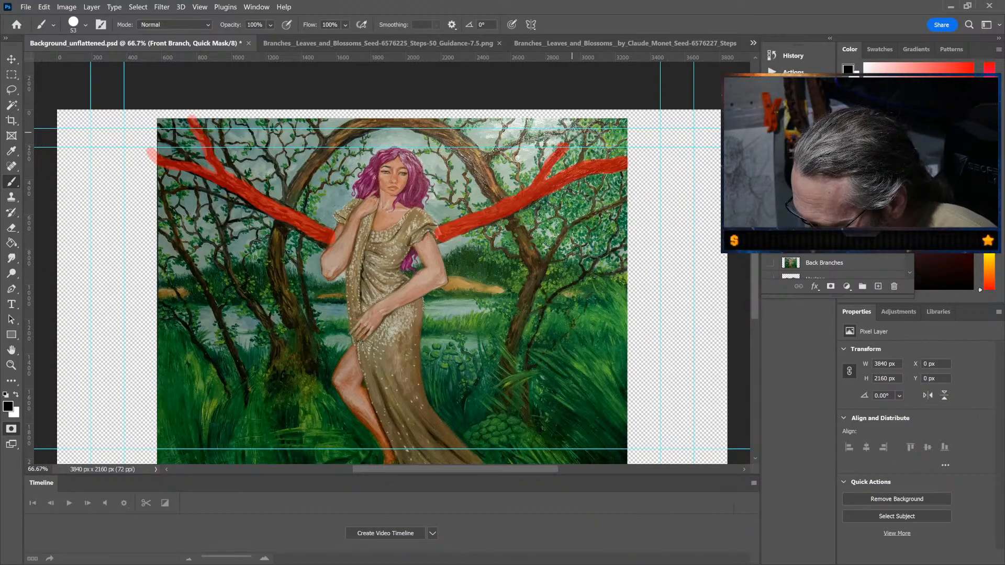
pyautogui.press('[')
pyautogui.press('[')
pyautogui.press('[')
pyautogui.press('[')
pyautogui.press('[')
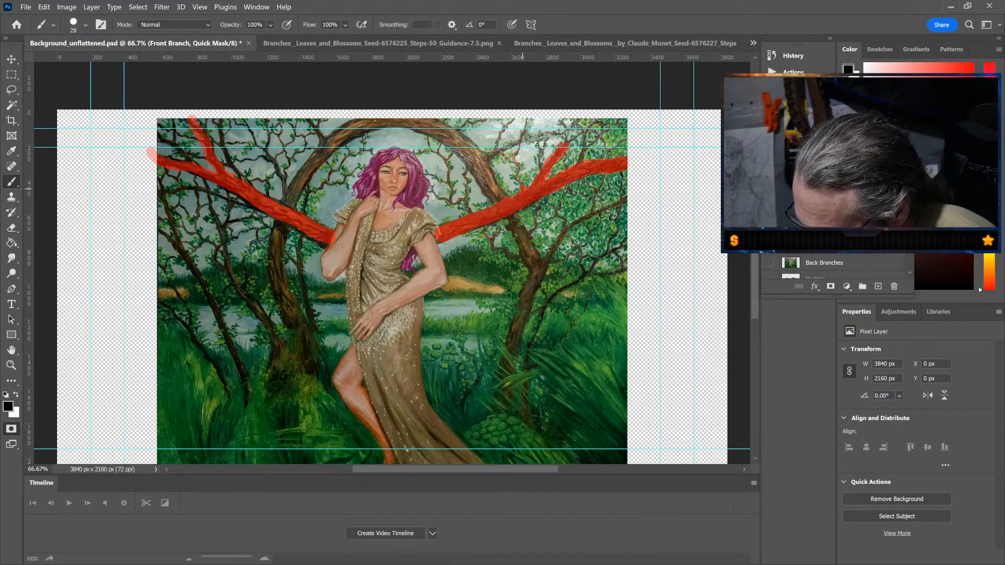
pyautogui.moveTo(521, 183)
pyautogui.mouseDown()
pyautogui.moveTo(502, 148)
pyautogui.moveTo(523, 136)
pyautogui.mouseUp()
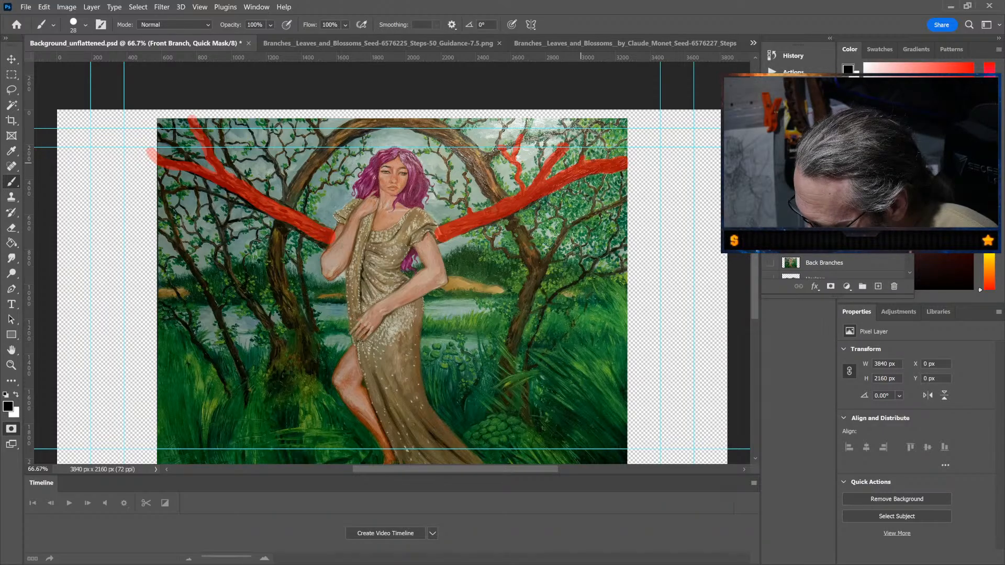
pyautogui.moveTo(622, 152); pyautogui.dragTo(639, 159)
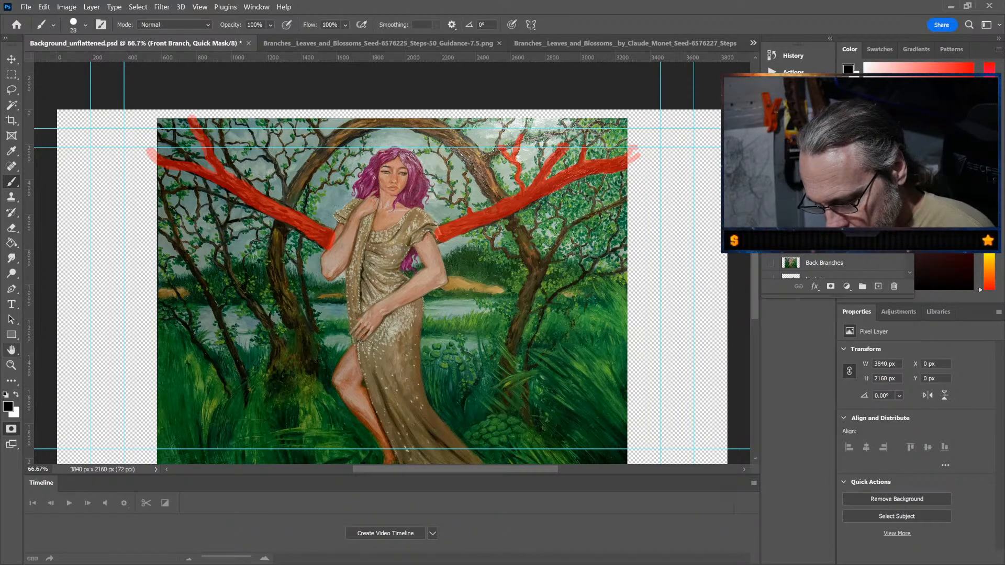
# Step: Convert the Quick Mask to a selection, copy the selected branches to a new layer and hide the Front Branch layer
pyautogui.press('q')
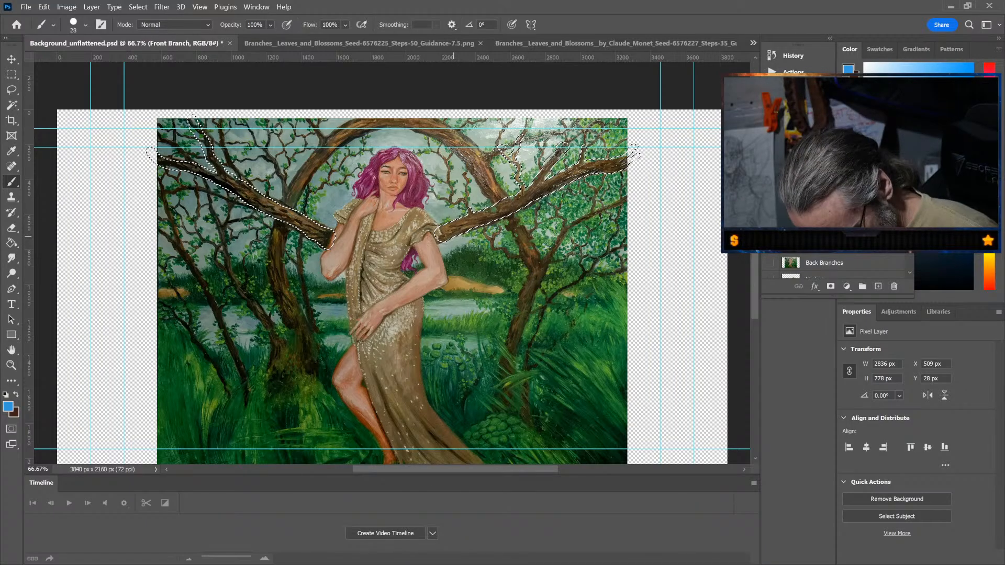
pyautogui.hotkey('ctrl', 'j')
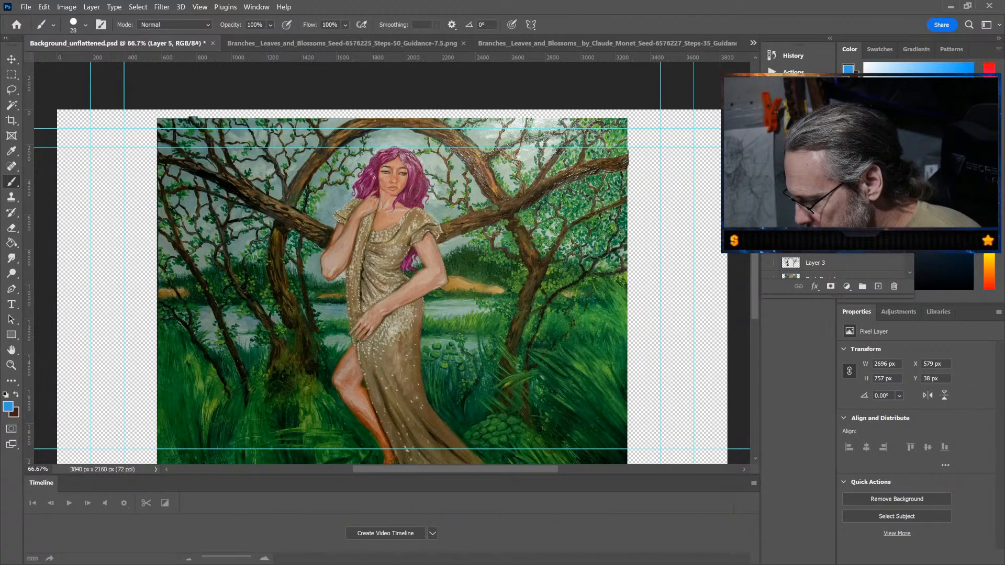
pyautogui.click(770, 246)
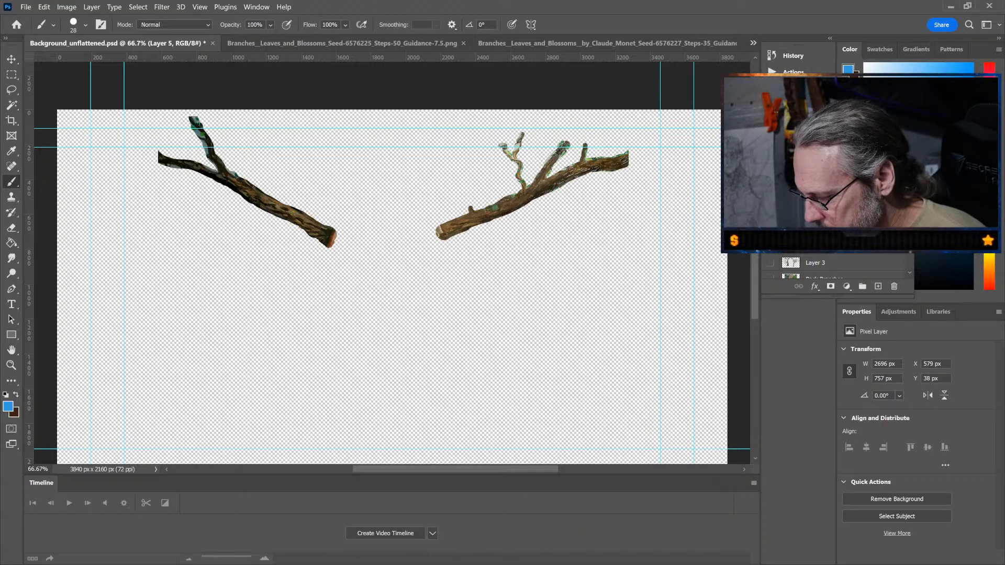
# Step: Select the Horizon layer and show it behind the cut-out branches
pyautogui.scroll(-3, 838, 264)
pyautogui.click(838, 262)
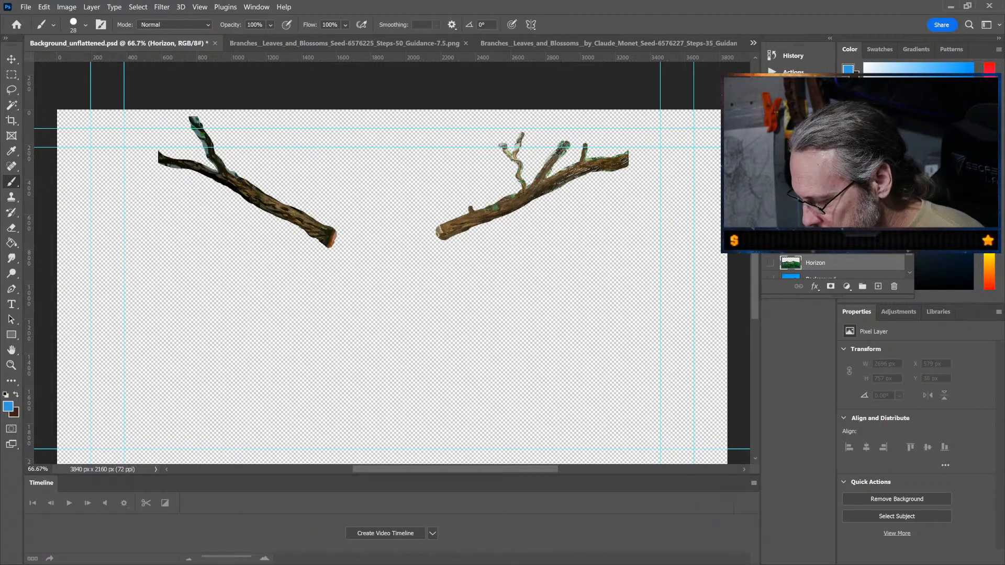
pyautogui.click(770, 263)
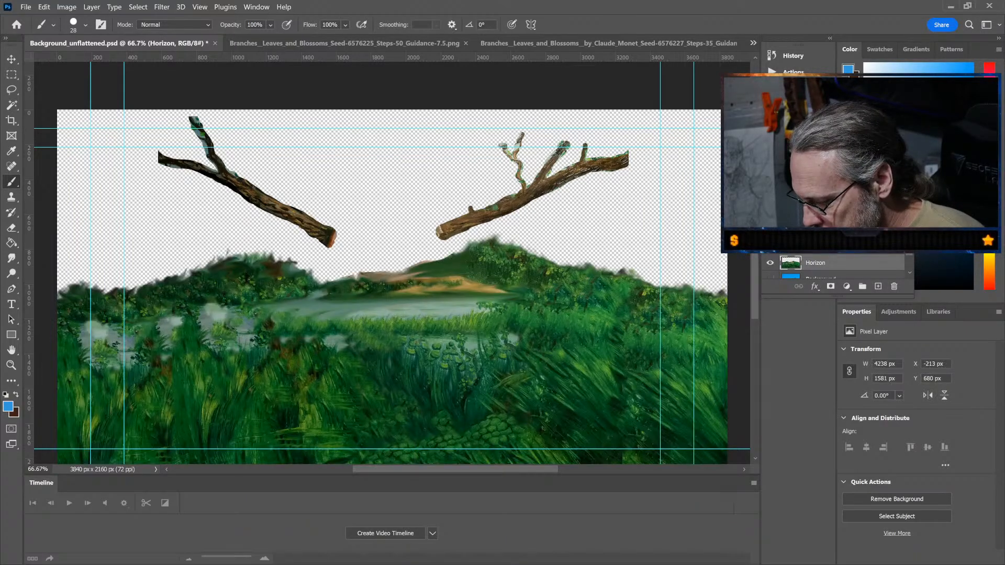
# Step: Hide the Horizon layer and show the Background, foreground grass, painted blossom branches and woman together with the cut-out branches
pyautogui.click(770, 263)
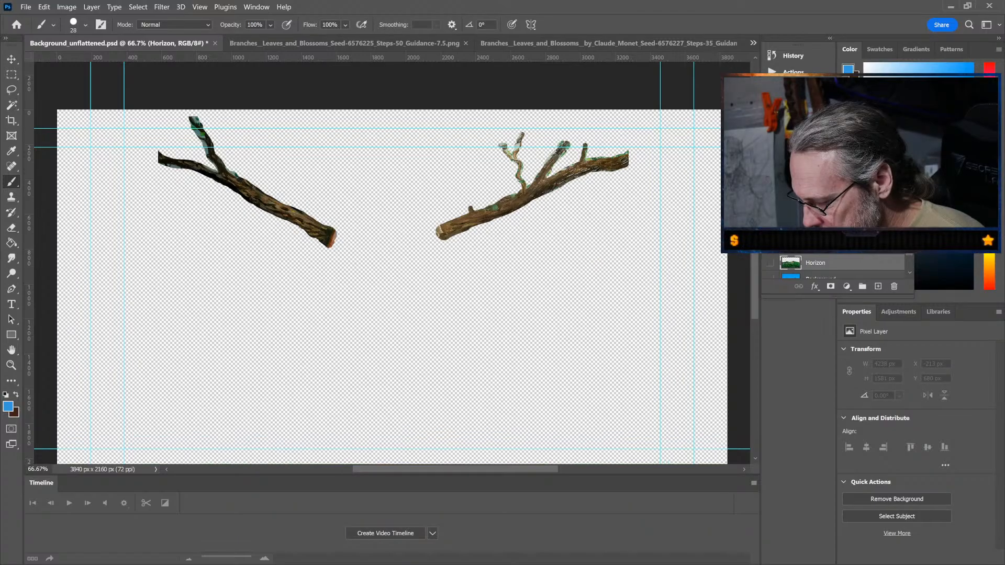
pyautogui.scroll(-1, 838, 264)
pyautogui.click(848, 256)
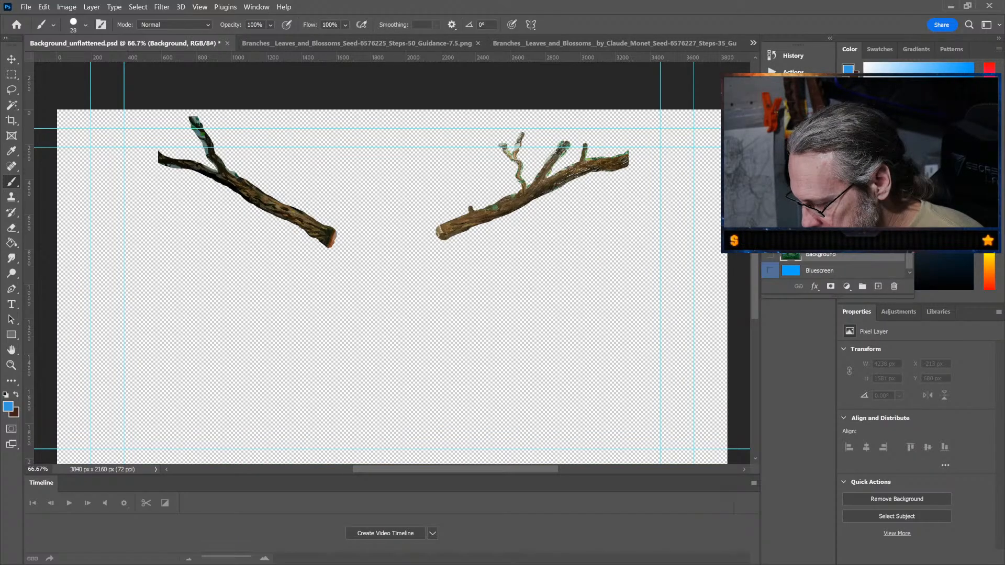
pyautogui.click(770, 255)
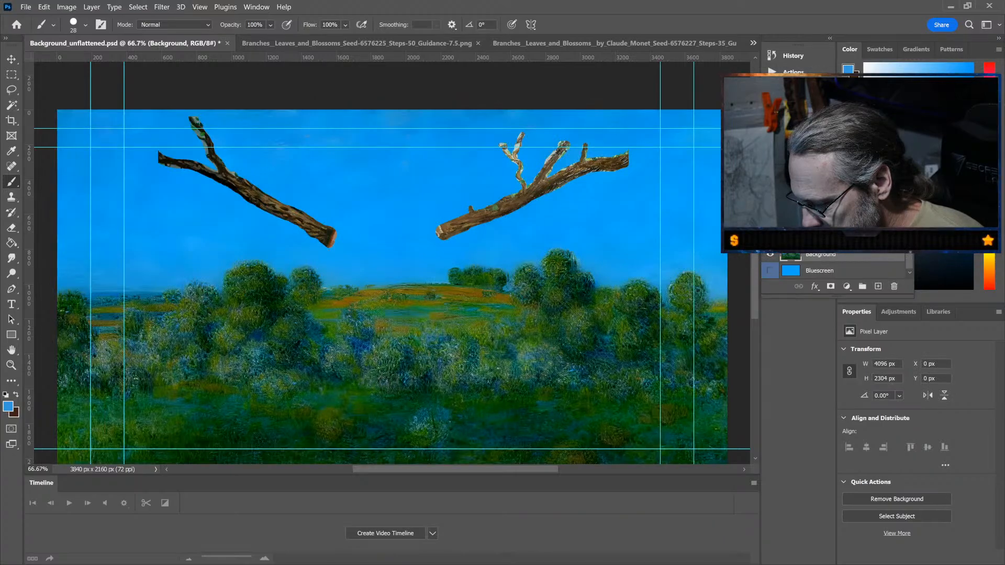
pyautogui.scroll(3, 837, 264)
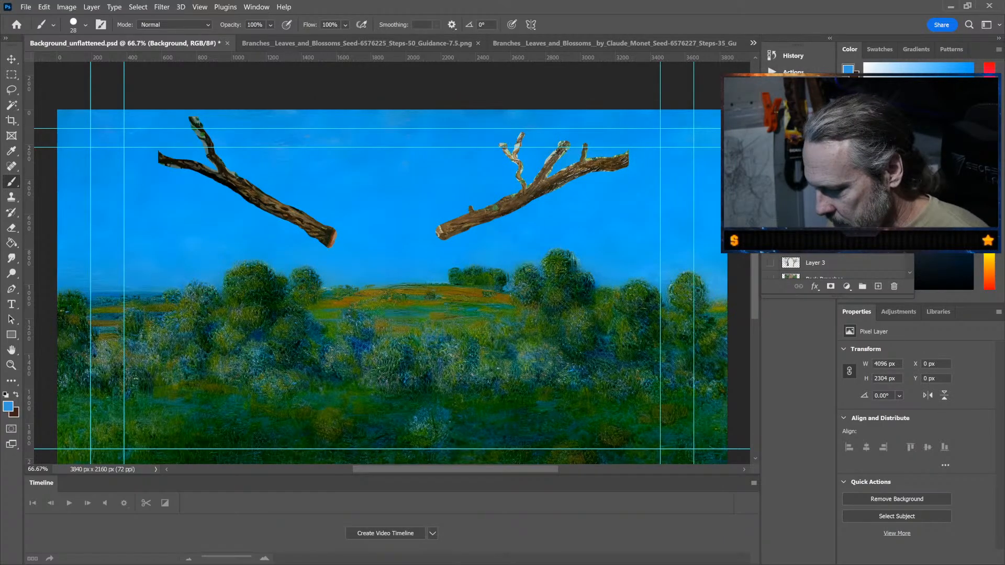
pyautogui.click(770, 232)
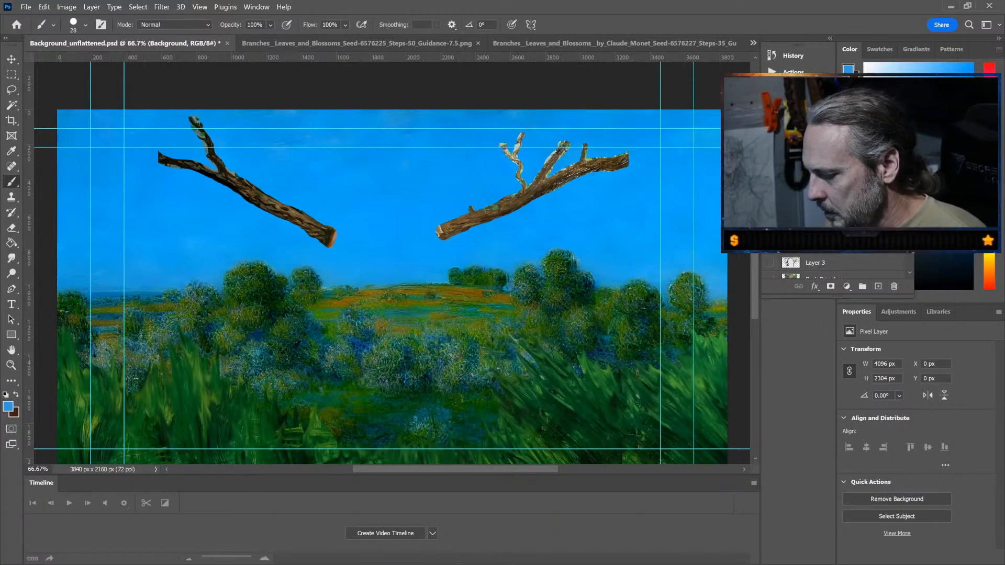
pyautogui.click(769, 247)
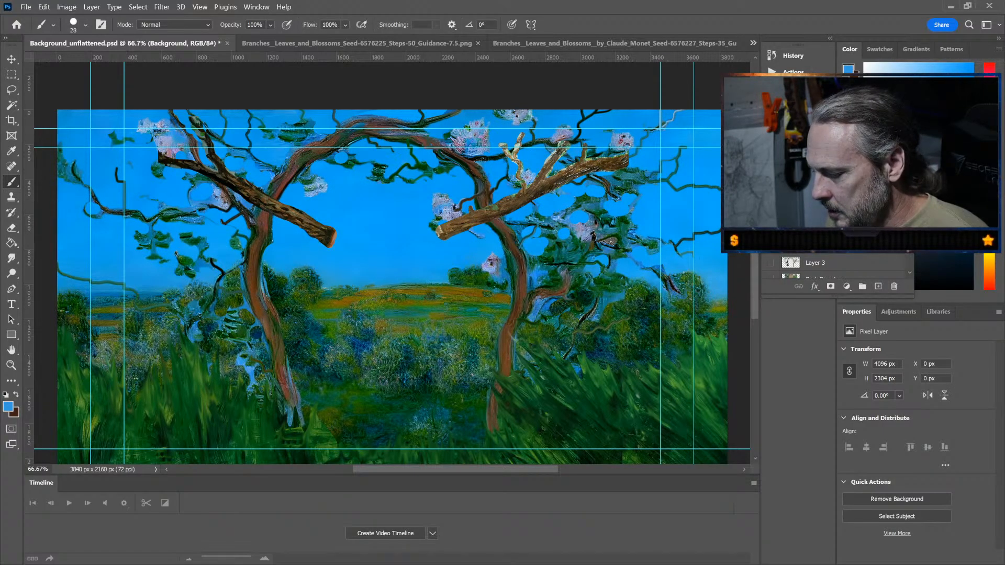
pyautogui.click(770, 231)
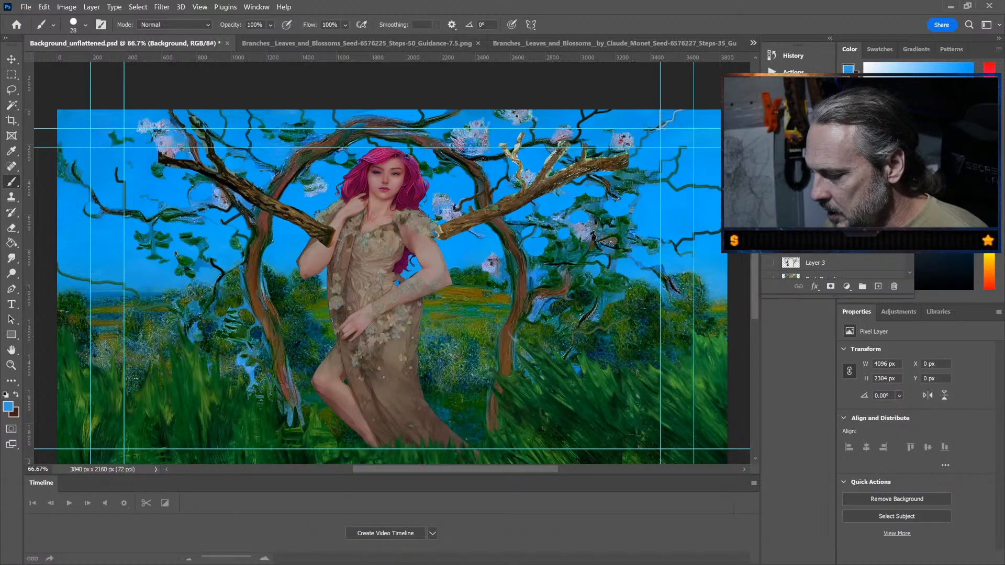
# Step: Place the cut-out branches in Layer 5 behind the woman and show the Layer 3 branches
pyautogui.click(816, 232)
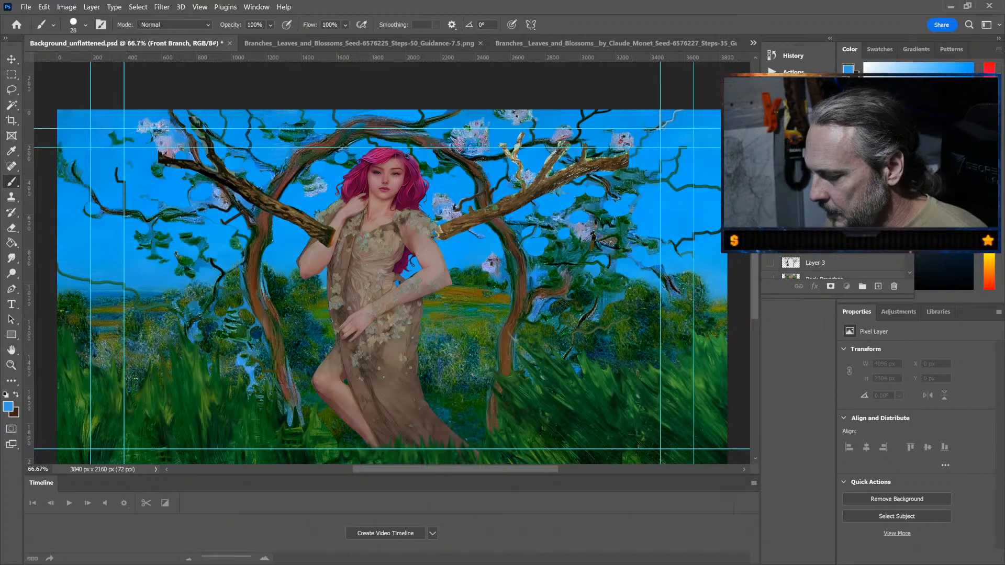
pyautogui.click(817, 248)
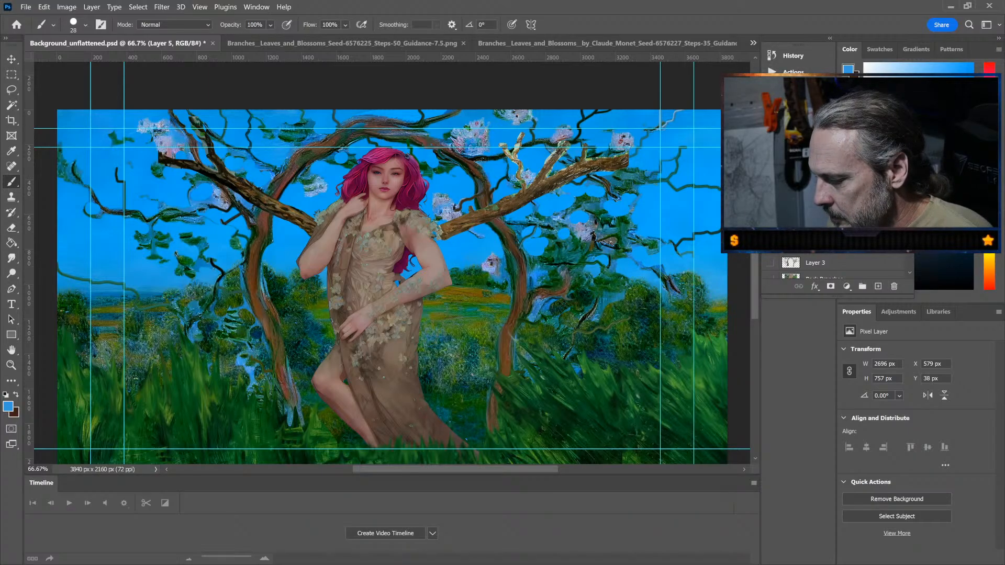
pyautogui.click(770, 262)
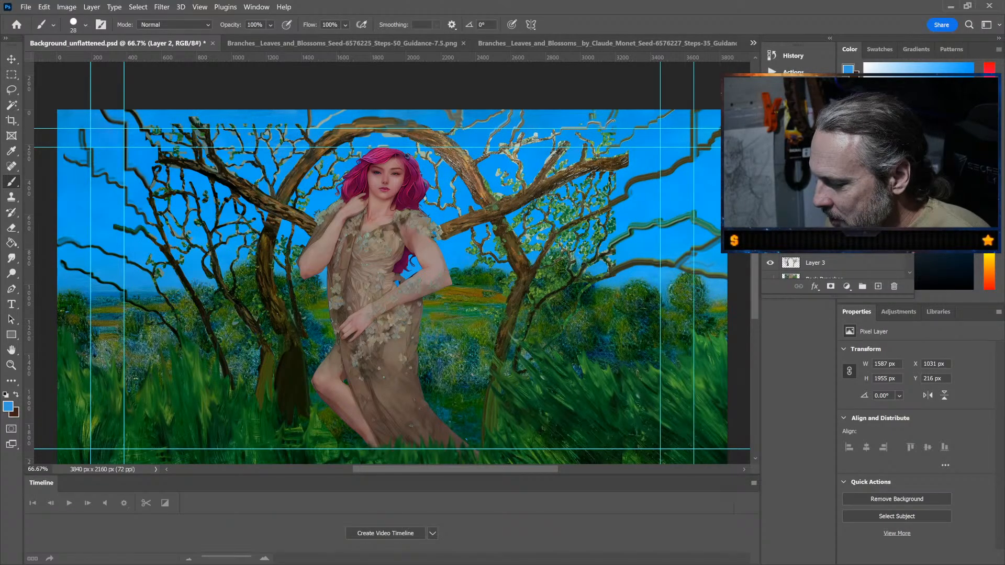
pyautogui.hotkey('alt', ']')
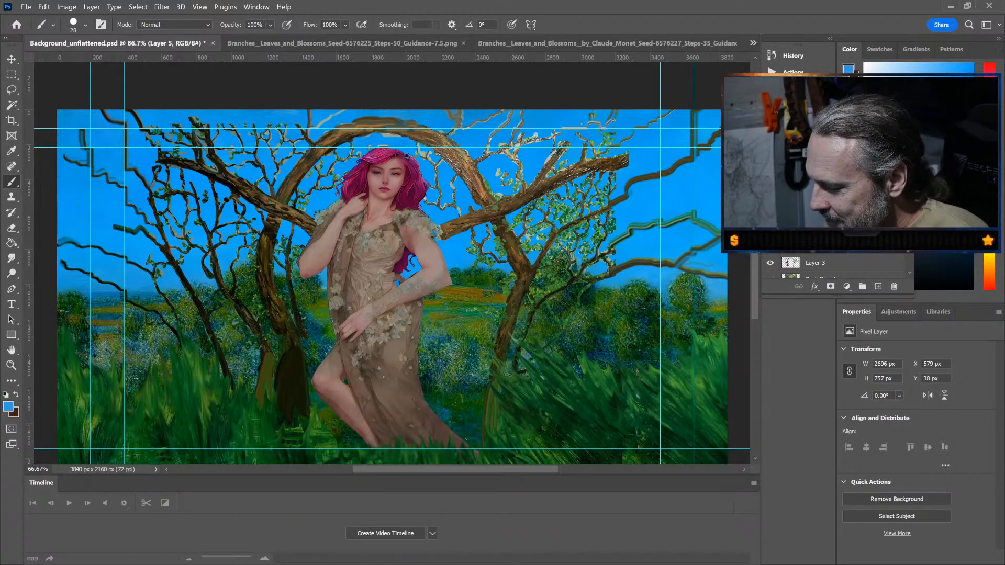
# Step: Hide the woman, grass, Layer 3 and Background layers so only the cut-out branches show, and activate the Smudge tool
pyautogui.hotkey('ctrl', ',')
pyautogui.click(770, 246)
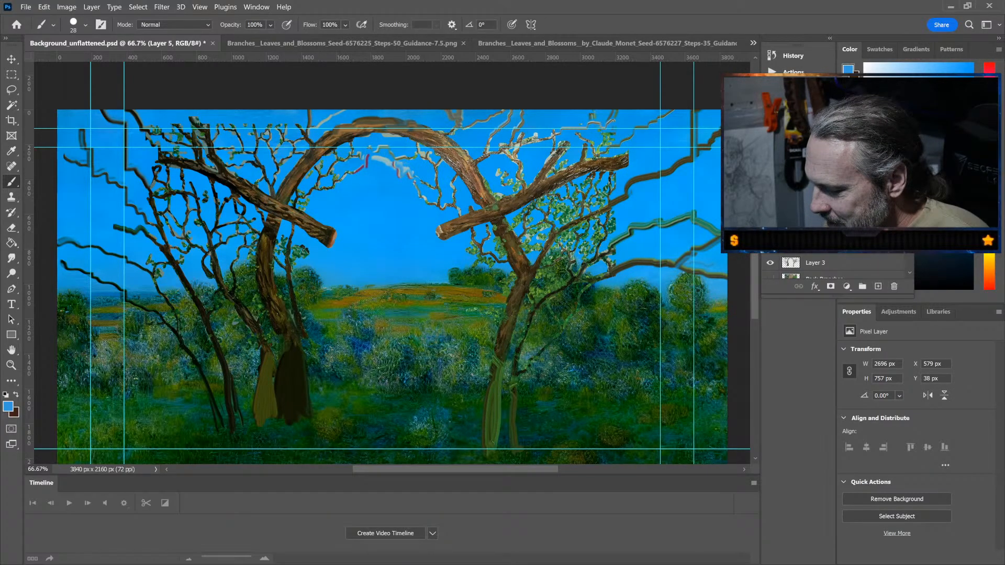
pyautogui.click(770, 263)
pyautogui.scroll(-3, 838, 265)
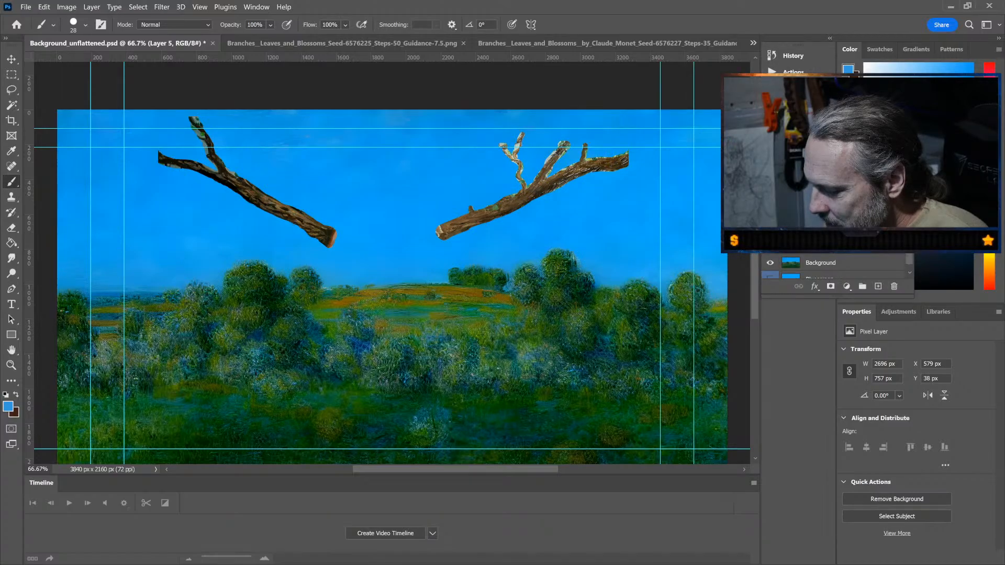
pyautogui.click(770, 263)
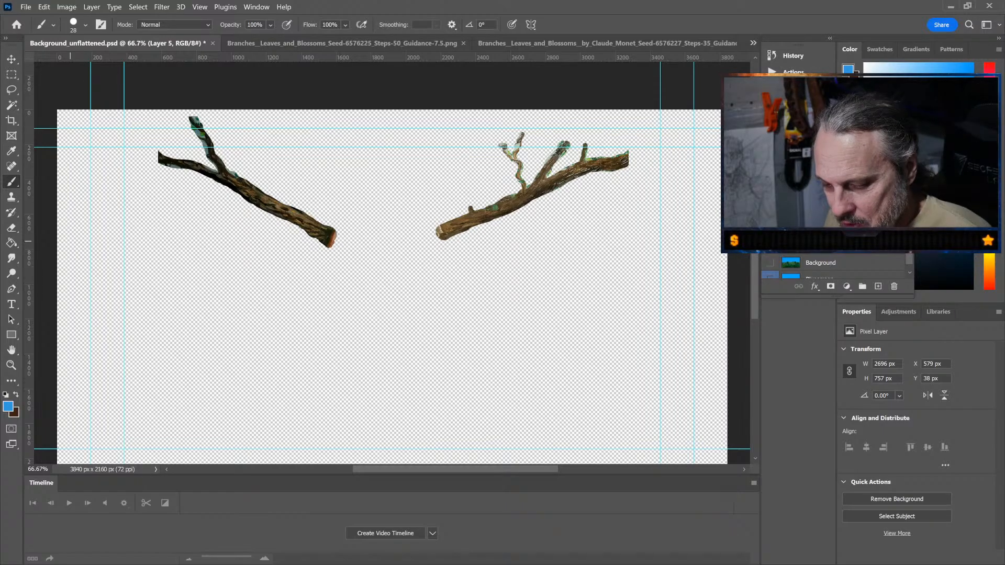
pyautogui.click(12, 259)
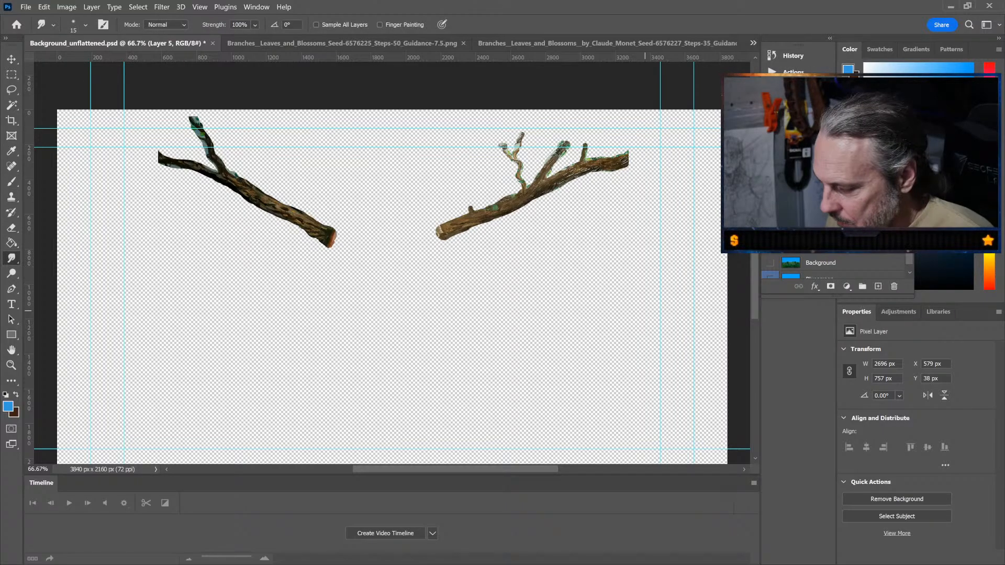
# Step: Delete the old Front Branch, Back Branches and Horizon layers, and rename the cut-out branches layer to Front Branch
pyautogui.scroll(3, 837, 266)
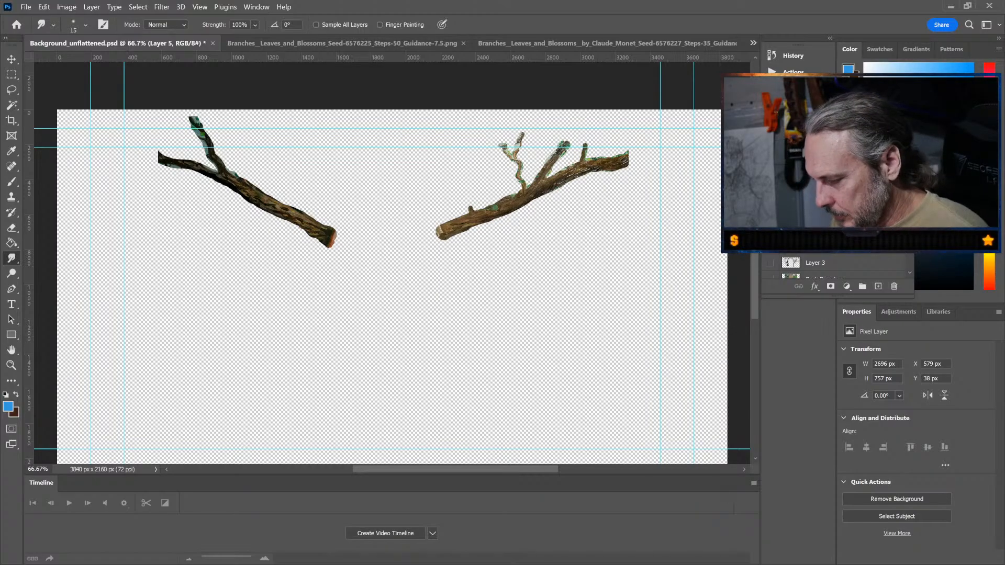
pyautogui.press('Return')
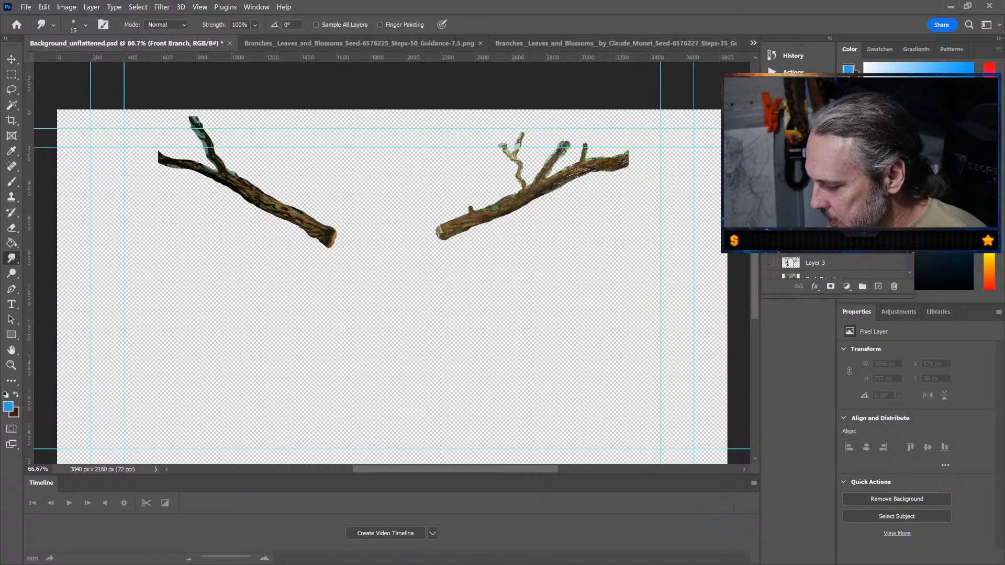
pyautogui.click(894, 287)
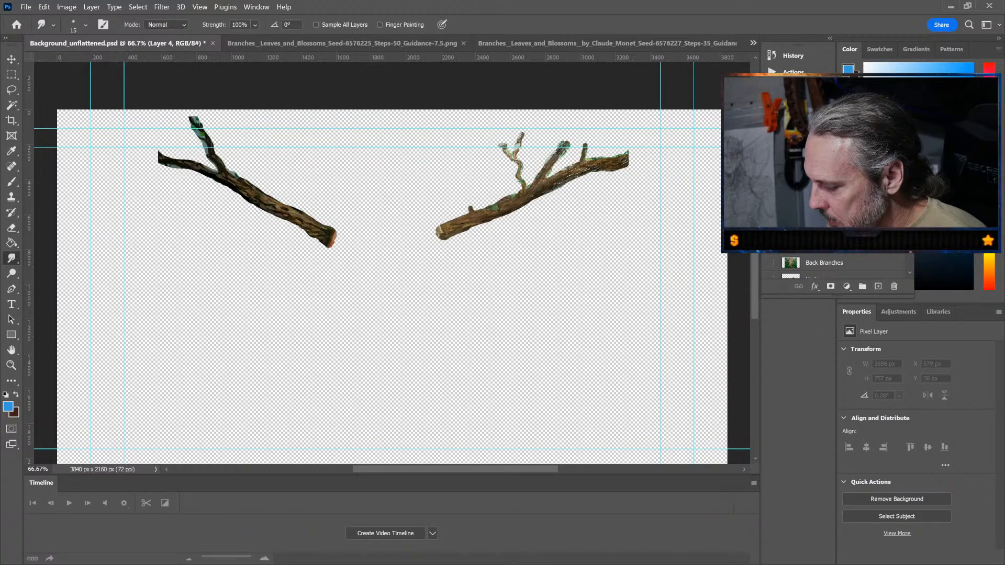
pyautogui.click(824, 247)
pyautogui.click(838, 262)
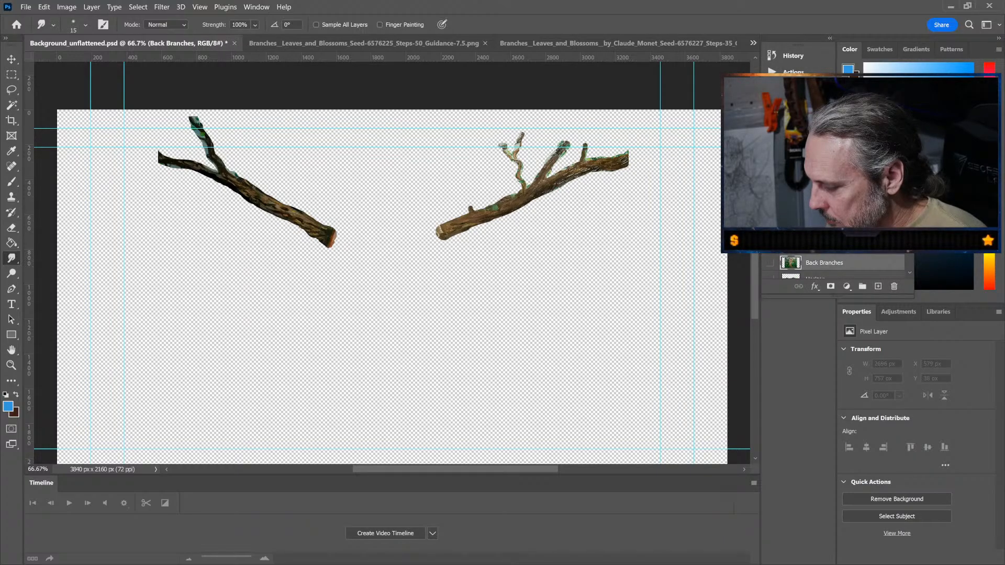
pyautogui.click(894, 287)
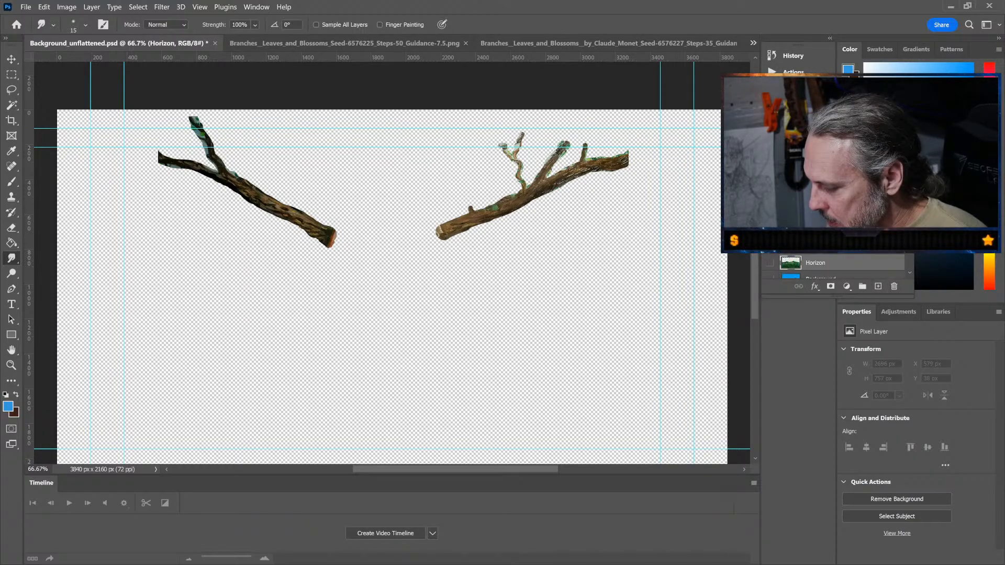
pyautogui.scroll(-3, 848, 265)
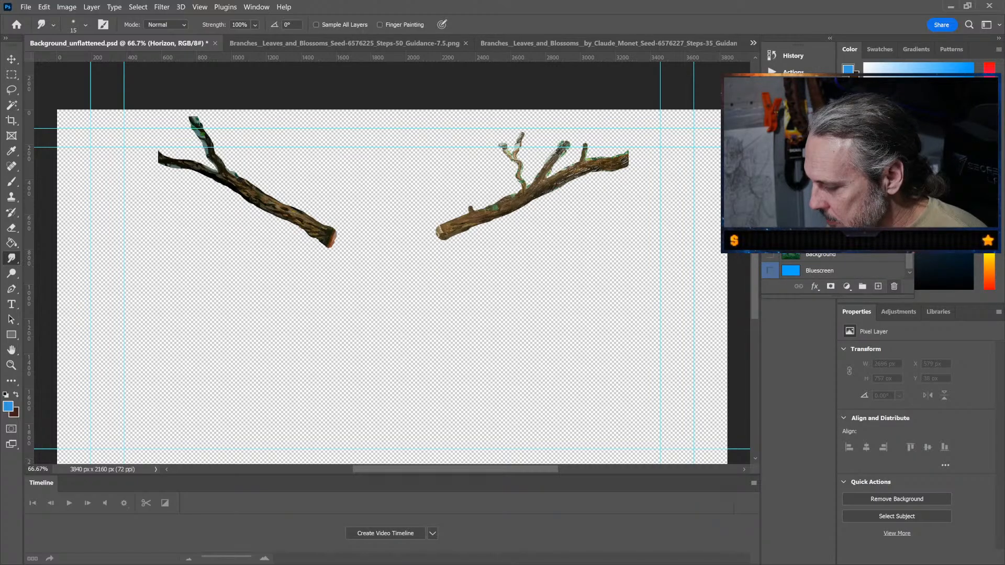
pyautogui.click(894, 286)
pyautogui.scroll(1, 848, 266)
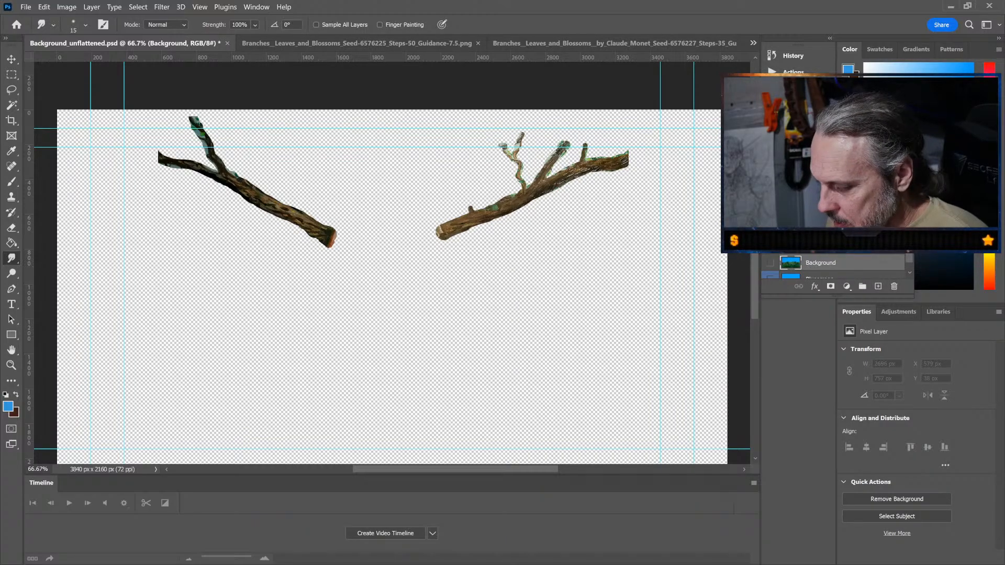
pyautogui.click(827, 247)
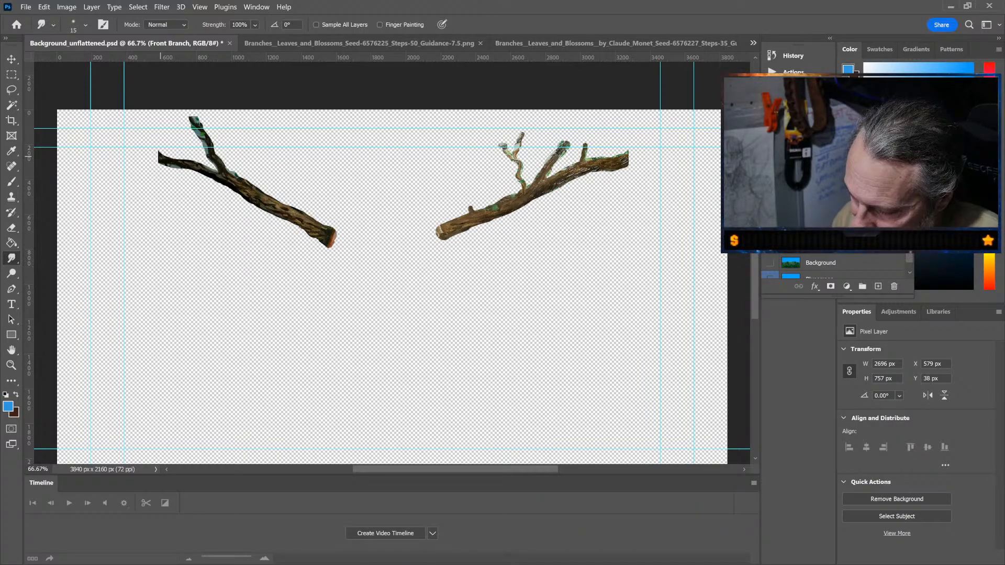
# Step: Smudge the inner ends of both cut-out branches toward each other with a 100 px brush, nearly closing the central gap
pyautogui.press(']')
pyautogui.press(']')
pyautogui.press(']')
pyautogui.press(']')
pyautogui.press(']')
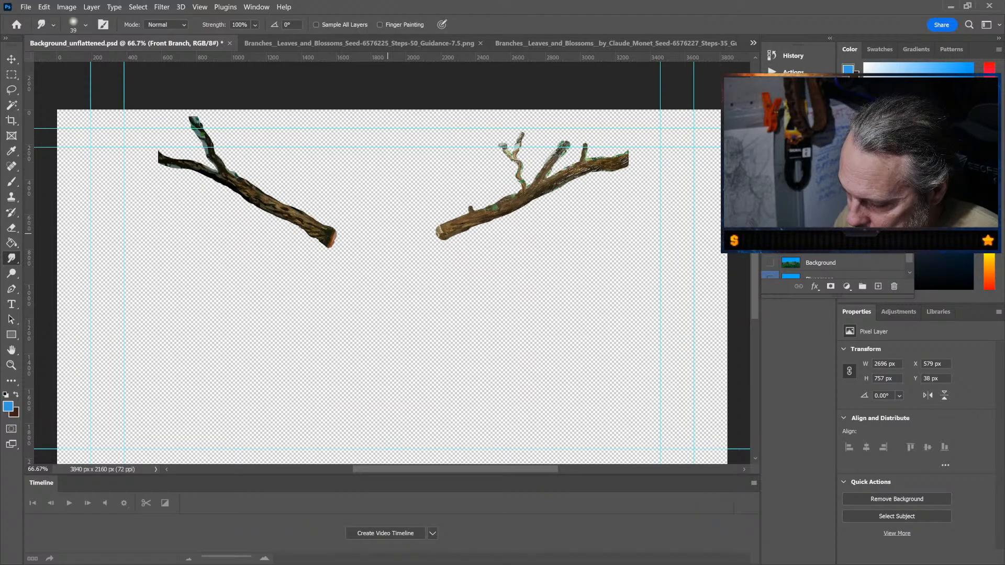
pyautogui.press(']')
pyautogui.press(']')
pyautogui.press(']')
pyautogui.press(']')
pyautogui.press(']')
pyautogui.press(']')
pyautogui.press(']')
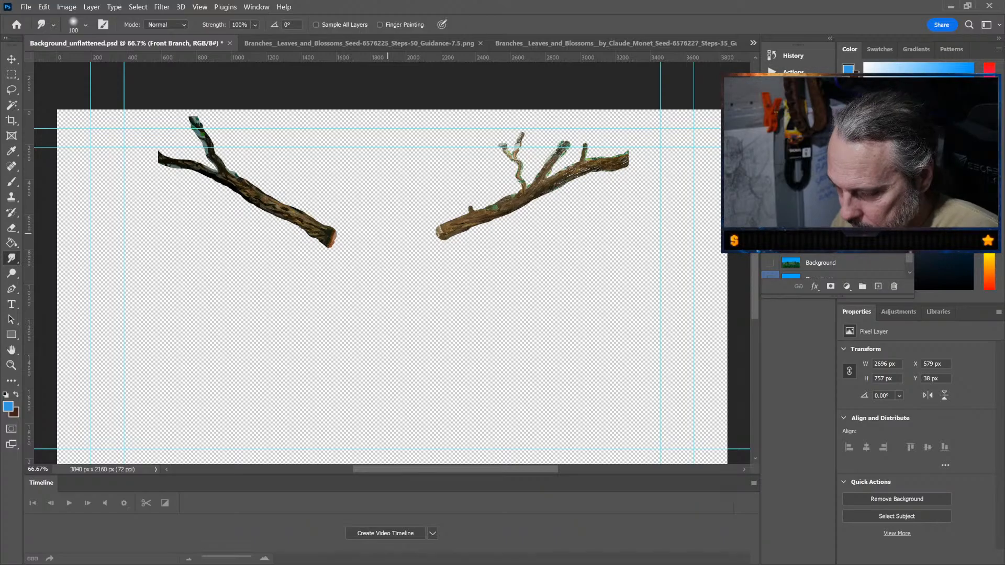
pyautogui.hotkey('ctrl', '+')
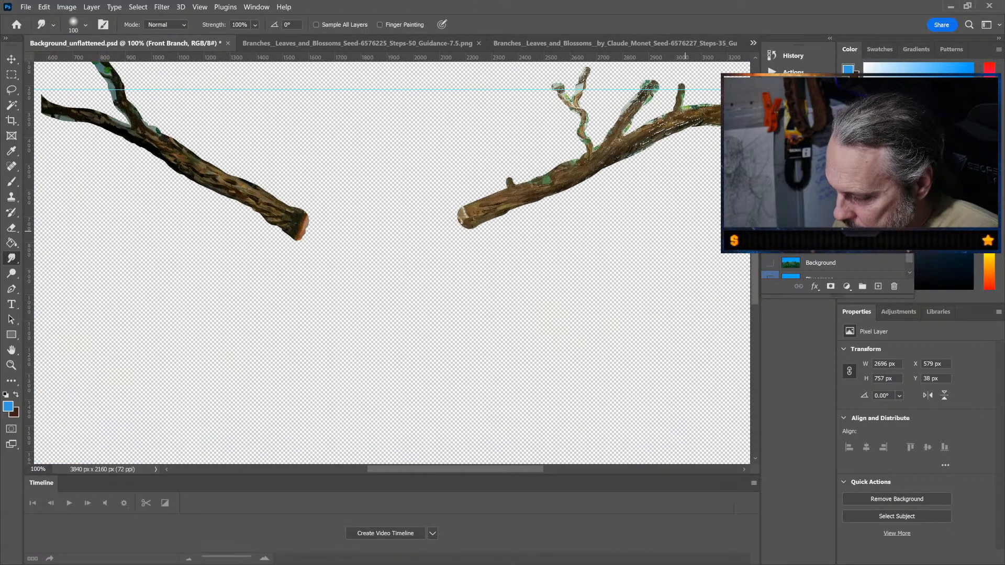
pyautogui.moveTo(297, 226); pyautogui.dragTo(366, 234)
pyautogui.moveTo(473, 215); pyautogui.dragTo(419, 230)
pyautogui.moveTo(352, 233)
pyautogui.mouseDown()
pyautogui.moveTo(388, 233)
pyautogui.moveTo(366, 233)
pyautogui.moveTo(379, 232)
pyautogui.mouseUp()
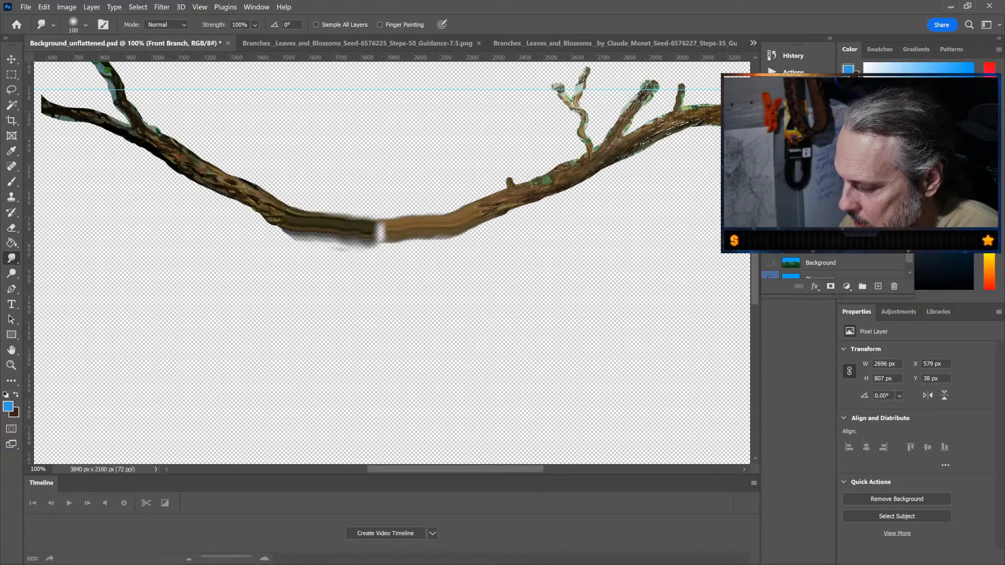
# Step: Smudge the left branch's upper fork and the right branch's thick offshoot up to the canvas's upper edge
pyautogui.scroll(3, 391, 261)
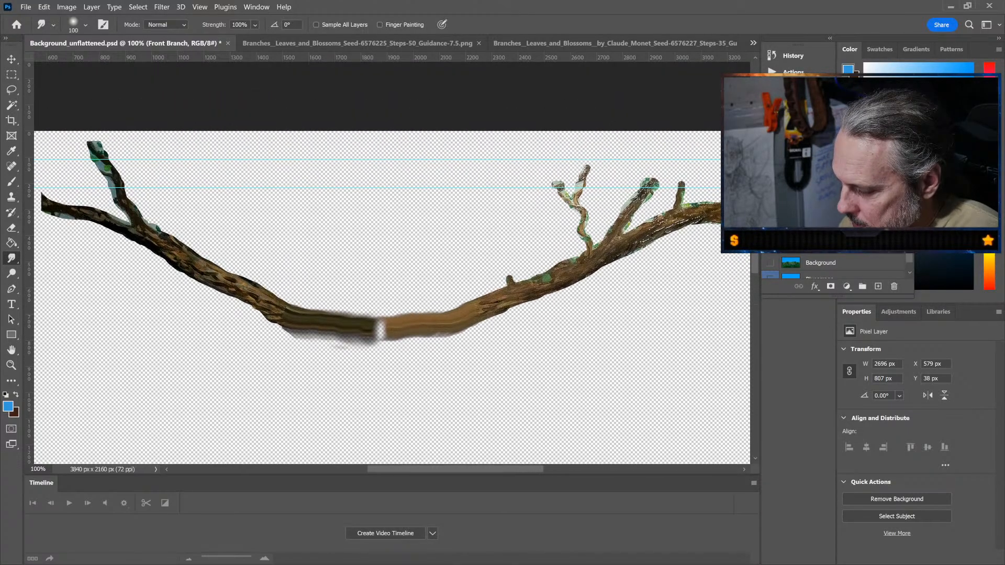
pyautogui.moveTo(100, 152); pyautogui.dragTo(84, 126)
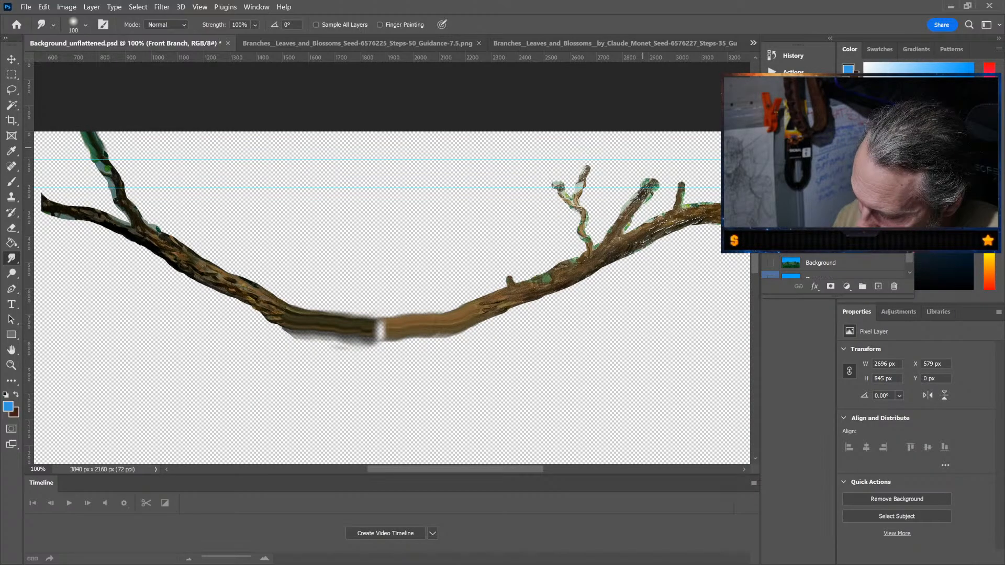
pyautogui.moveTo(651, 184); pyautogui.dragTo(657, 165)
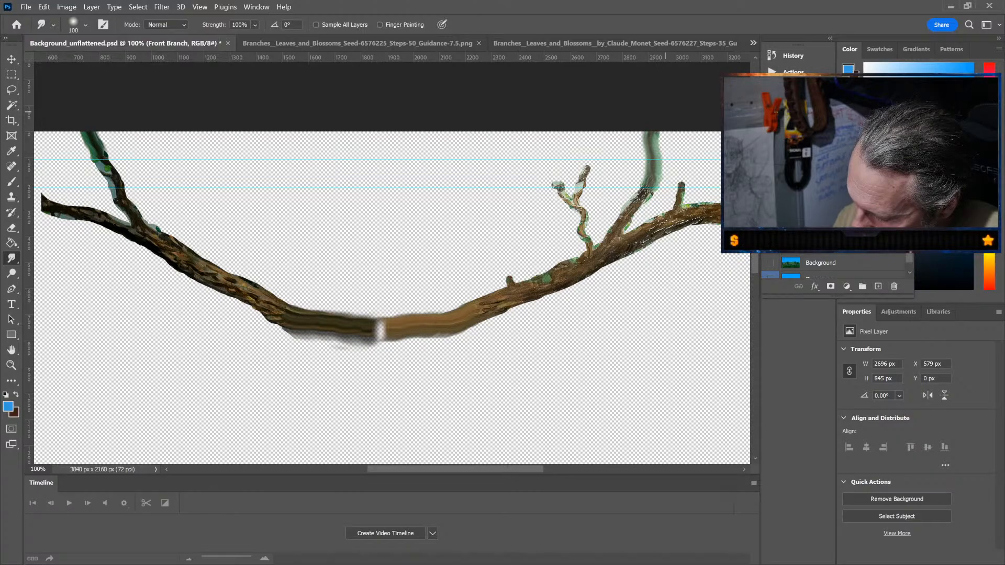
# Step: Smudge the right branch's outer end out to the canvas's right edge and the left branch's outer end to the upper edge
pyautogui.hscroll(10, 393, 262)
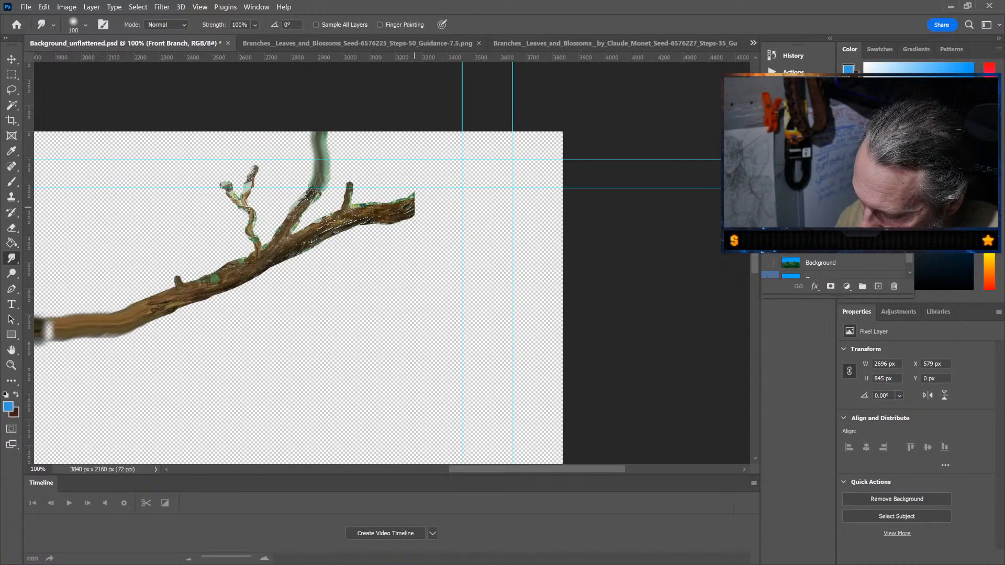
pyautogui.moveTo(414, 202)
pyautogui.mouseDown()
pyautogui.moveTo(460, 187)
pyautogui.moveTo(490, 165)
pyautogui.moveTo(540, 172)
pyautogui.mouseUp()
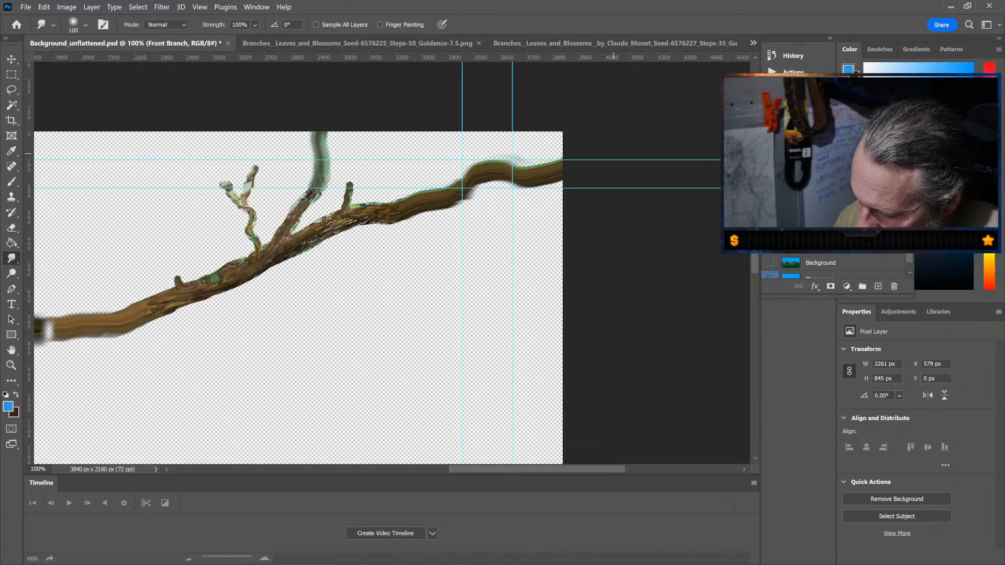
pyautogui.hscroll(-12, 393, 261)
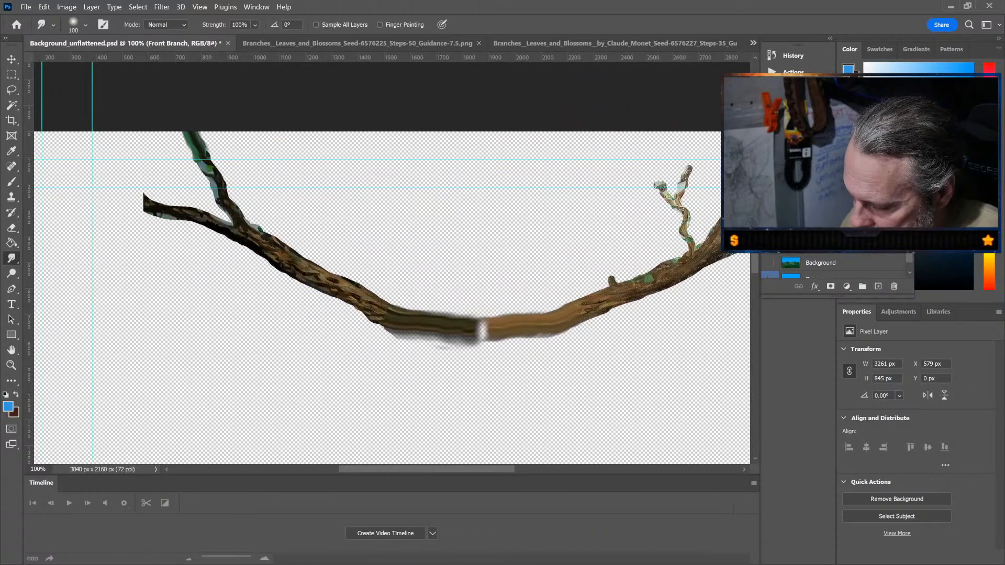
pyautogui.hscroll(-4, 392, 262)
pyautogui.moveTo(279, 208)
pyautogui.mouseDown()
pyautogui.moveTo(232, 155)
pyautogui.moveTo(168, 132)
pyautogui.mouseUp()
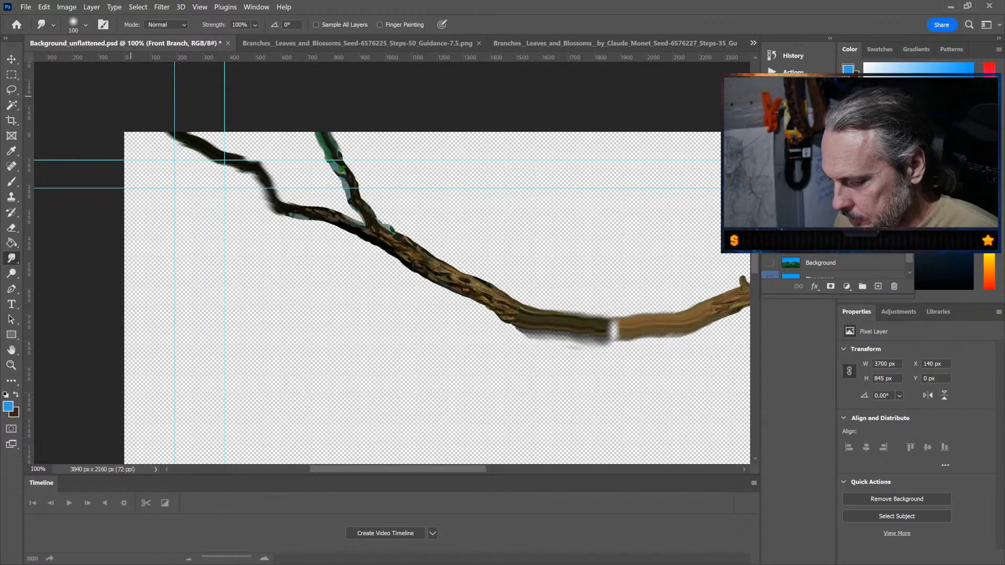
pyautogui.hotkey('ctrl', '-')
pyautogui.hotkey('ctrl', '-')
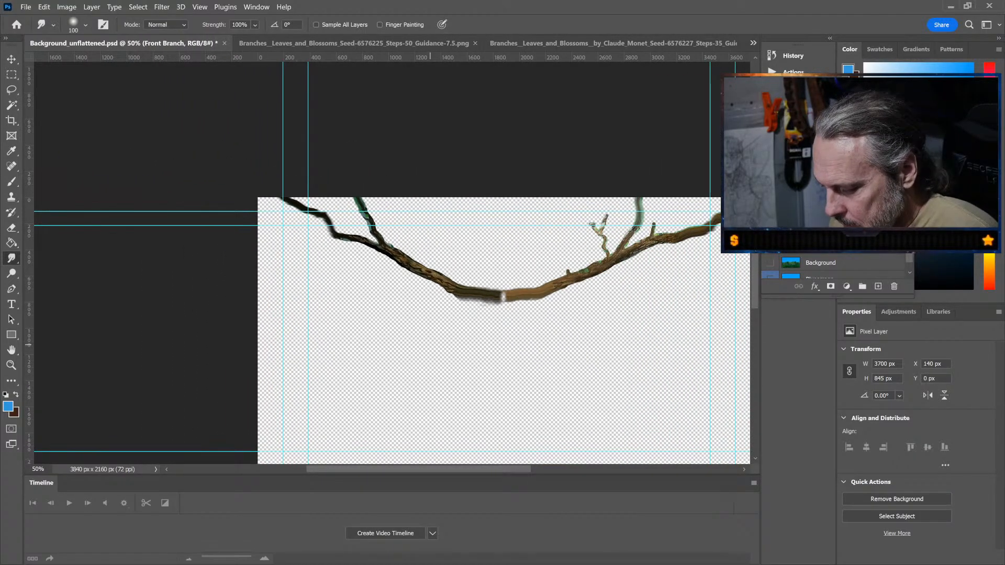
# Step: Show the woman and the Layer 3 trees, and smudge Layer 3's upper-left twigs up past the canvas's upper edge
pyautogui.hscroll(5, 391, 262)
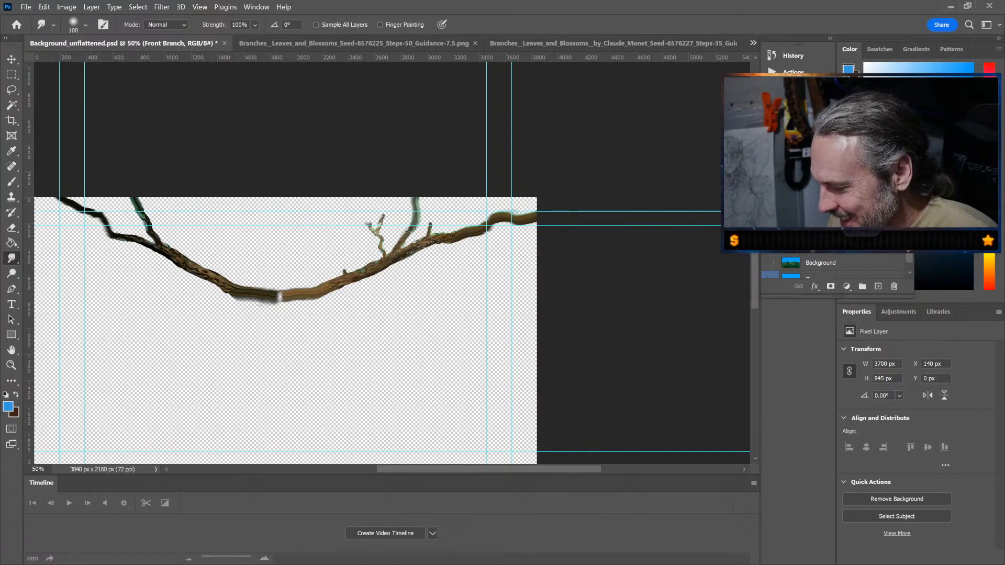
pyautogui.click(770, 216)
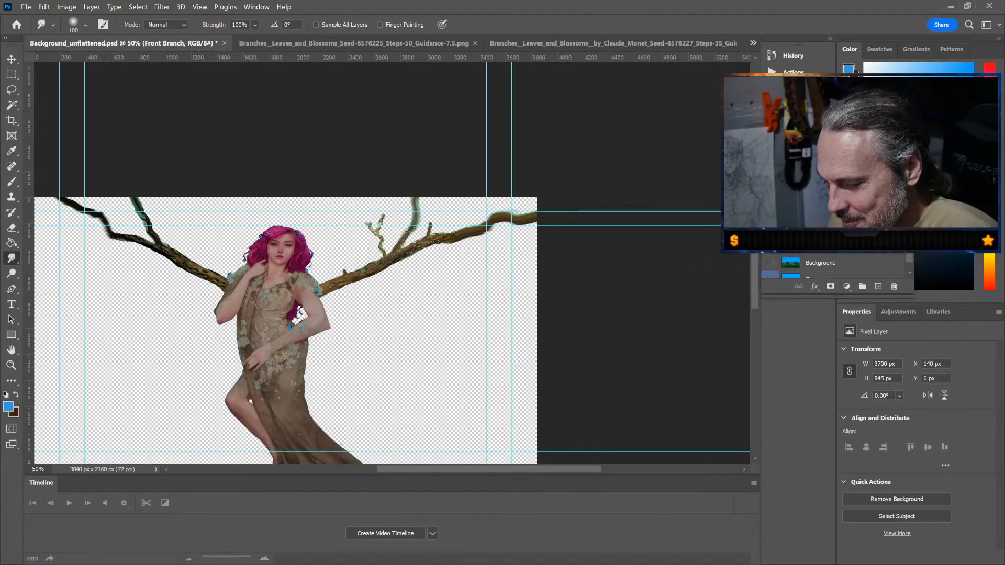
pyautogui.click(770, 245)
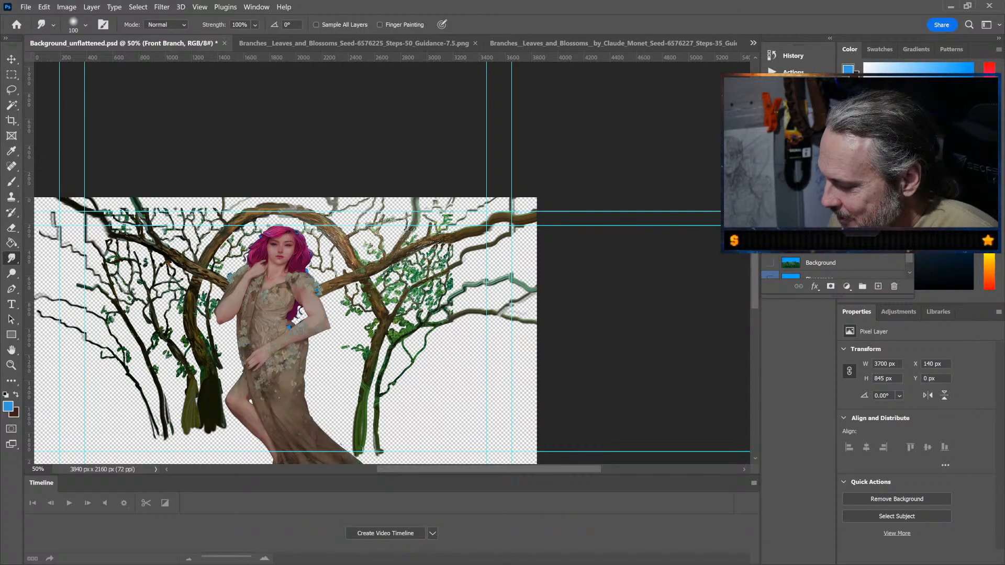
pyautogui.click(821, 245)
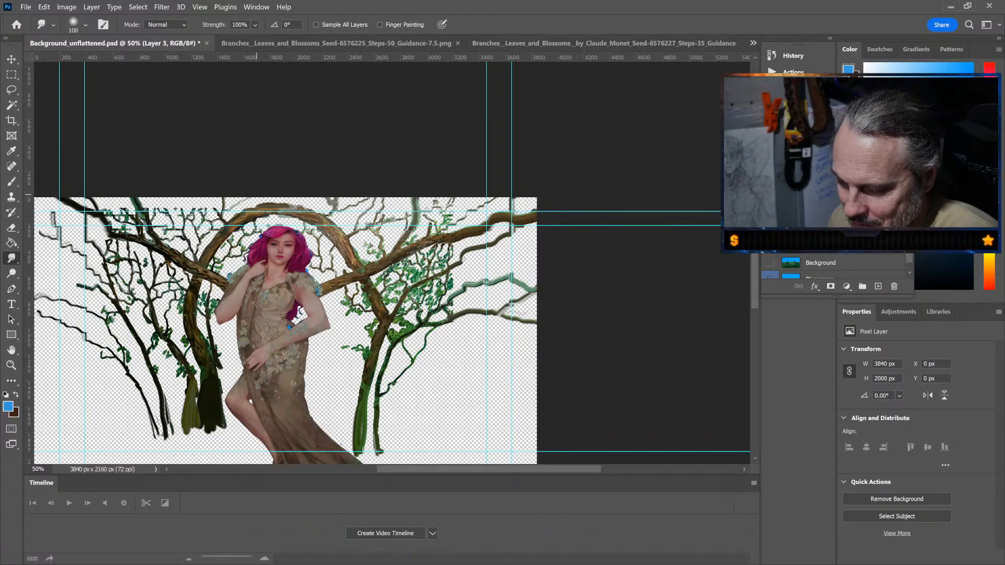
pyautogui.moveTo(181, 210); pyautogui.dragTo(183, 172)
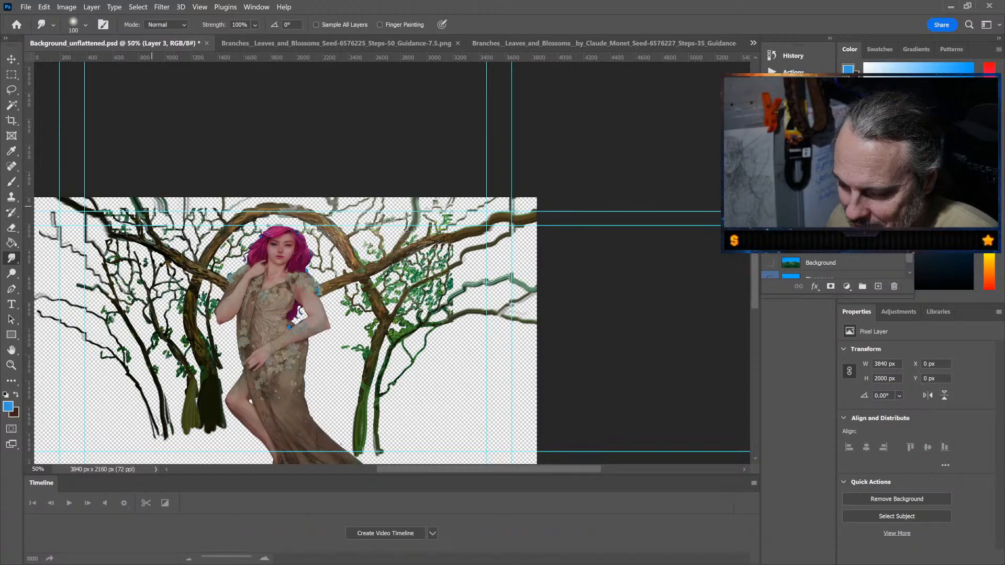
pyautogui.moveTo(152, 206); pyautogui.dragTo(156, 174)
pyautogui.moveTo(195, 214); pyautogui.dragTo(192, 181)
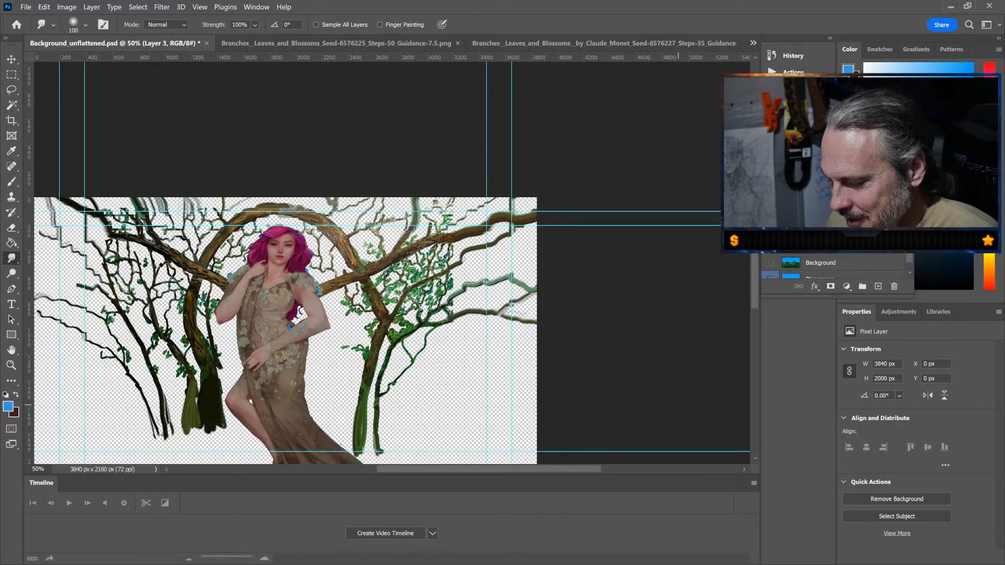
# Step: Select and show the Background landscape layer, and show the foreground grass layer over it
pyautogui.click(820, 262)
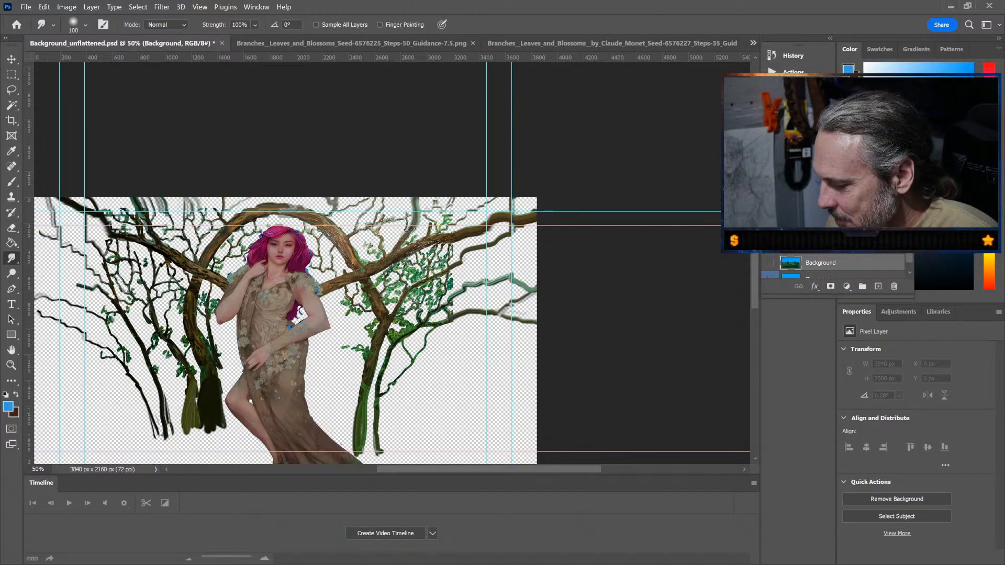
pyautogui.click(770, 263)
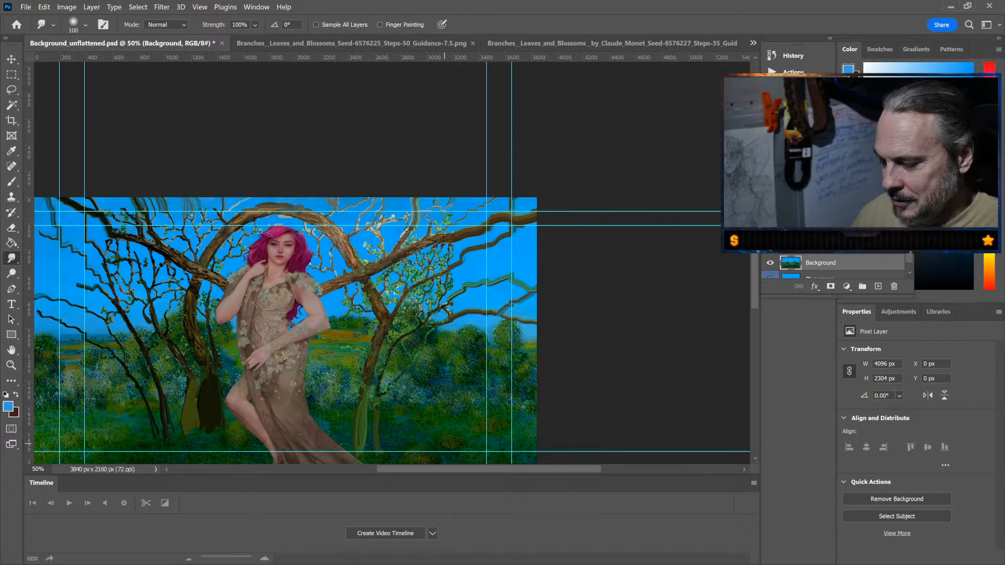
pyautogui.hscroll(-3, 392, 261)
pyautogui.scroll(-2, 392, 262)
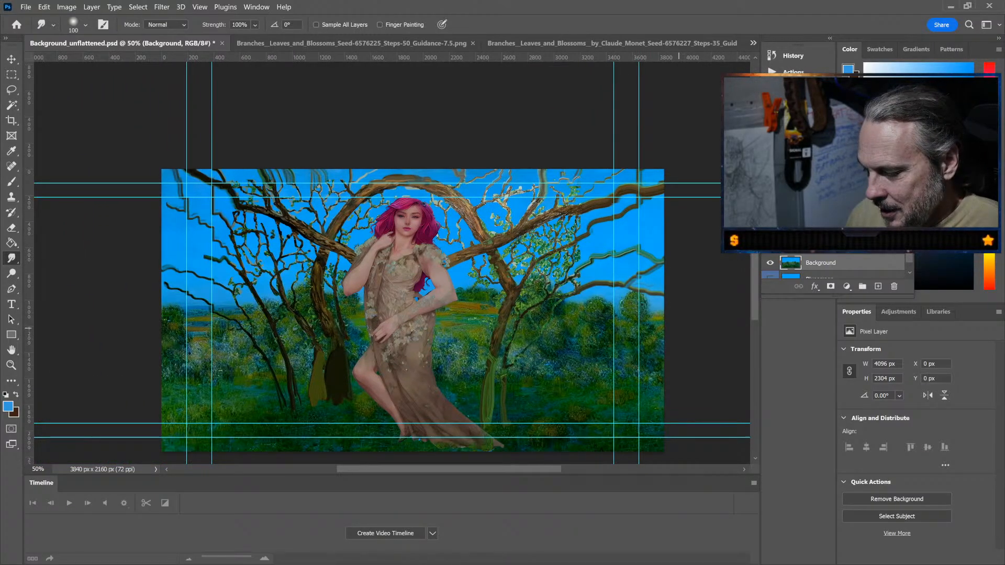
pyautogui.click(770, 212)
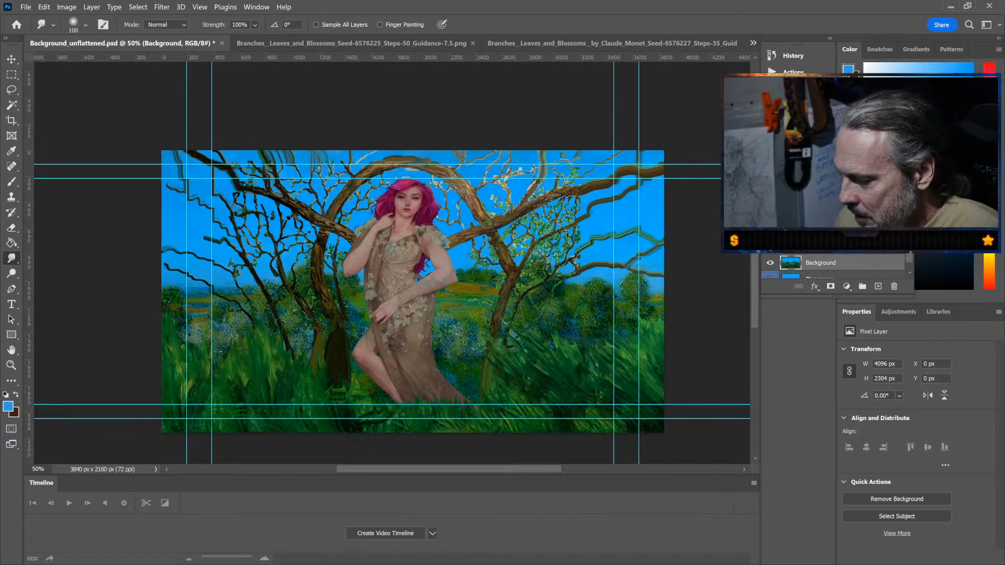
# Step: Hide the woman, both branch layers and the foreground grass so that only the Background landscape is displayed
pyautogui.scroll(-1, 835, 267)
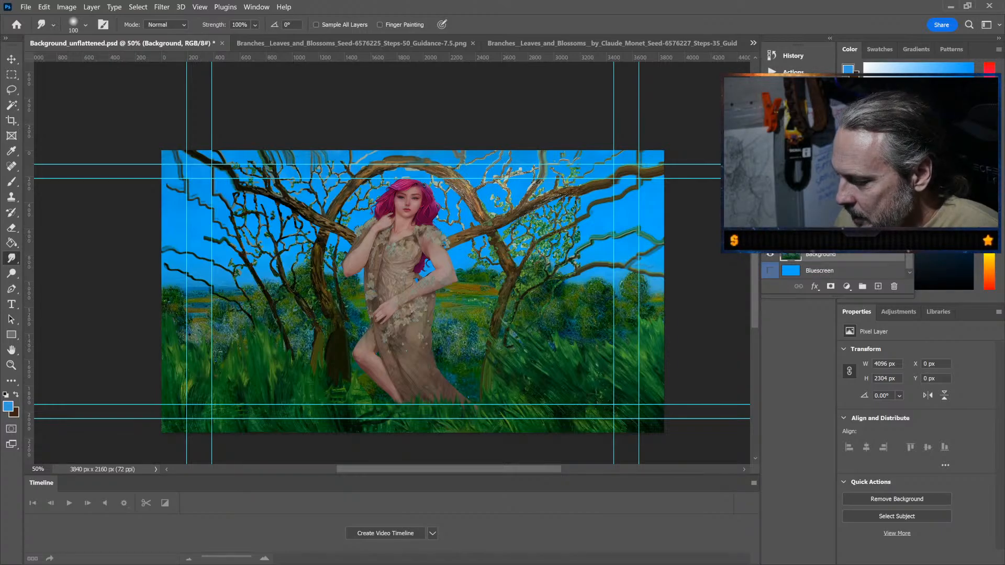
pyautogui.click(770, 238)
pyautogui.click(770, 222)
pyautogui.click(770, 205)
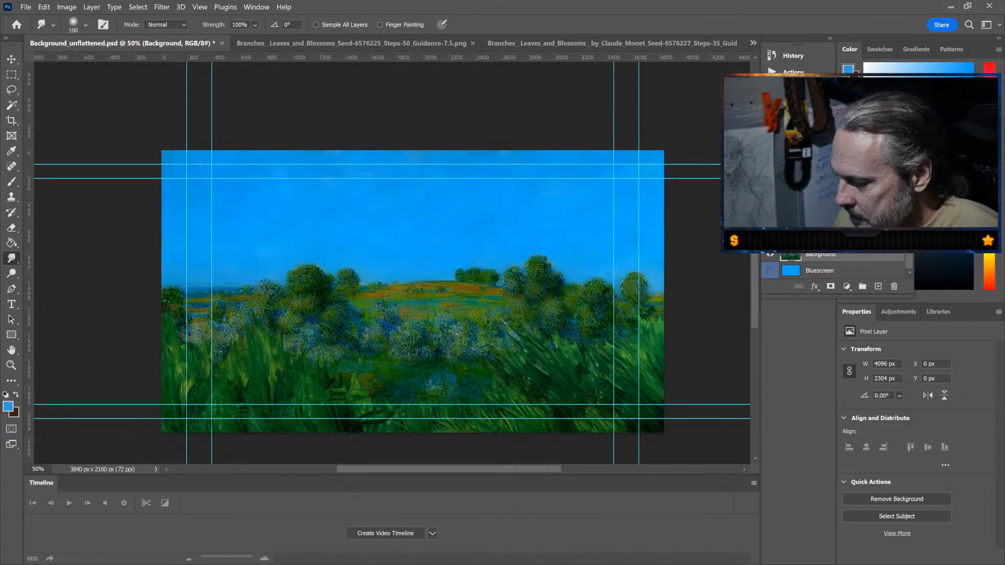
pyautogui.scroll(1, 835, 265)
pyautogui.click(770, 247)
pyautogui.scroll(-1, 834, 264)
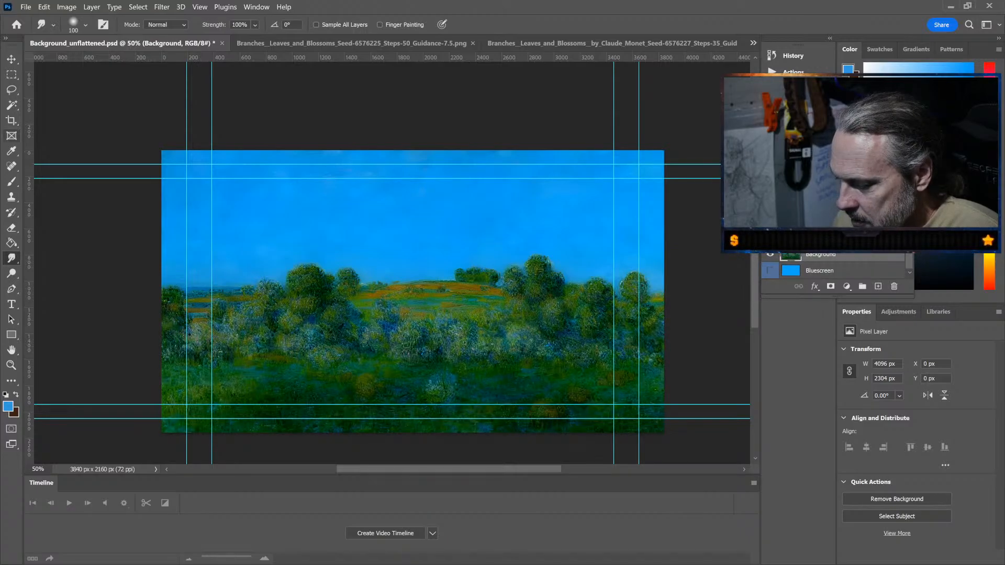
# Step: Select the sky of the Background layer down to the treeline using the Magic Wand with a tolerance of 60
pyautogui.click(12, 105)
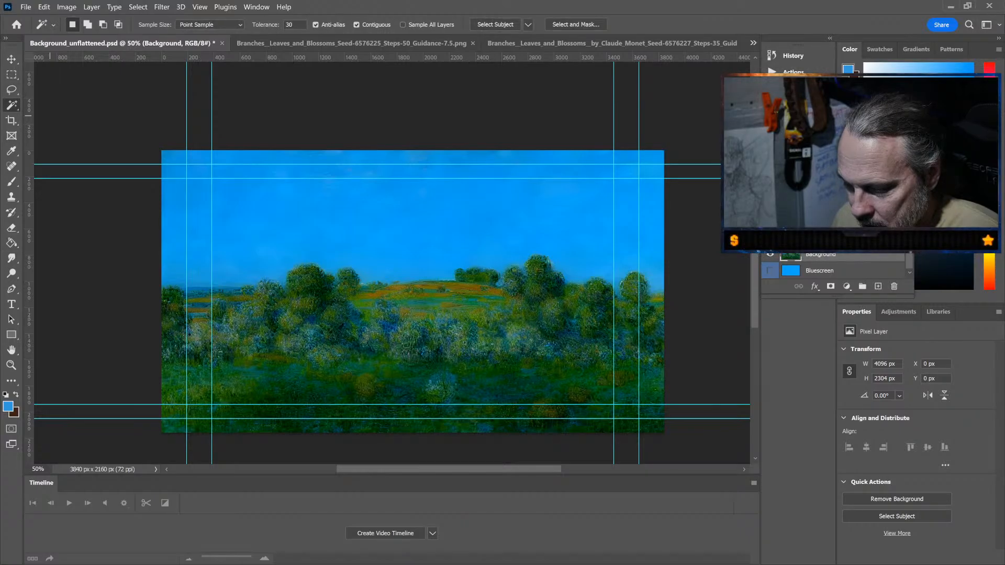
pyautogui.click(425, 231)
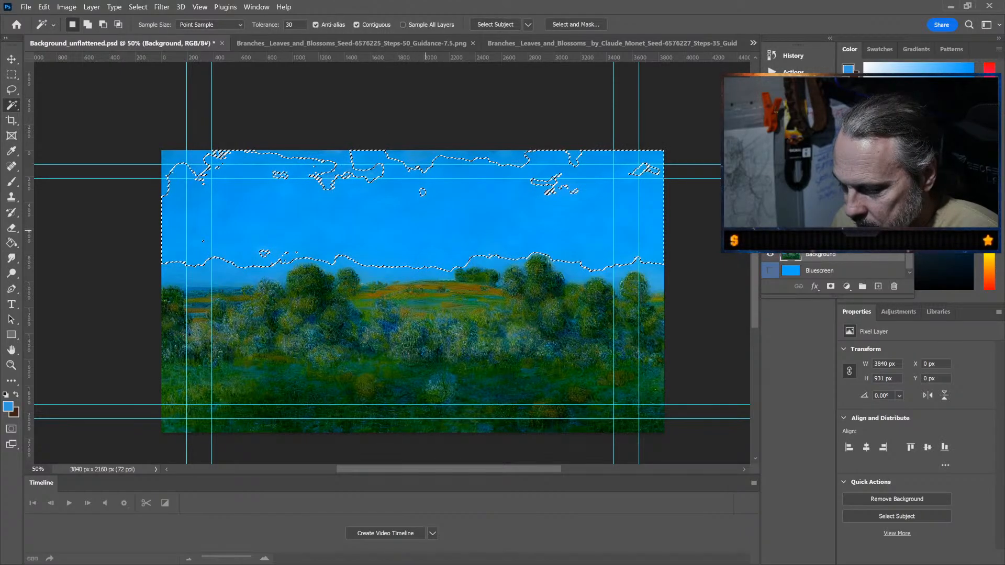
pyautogui.click(291, 25)
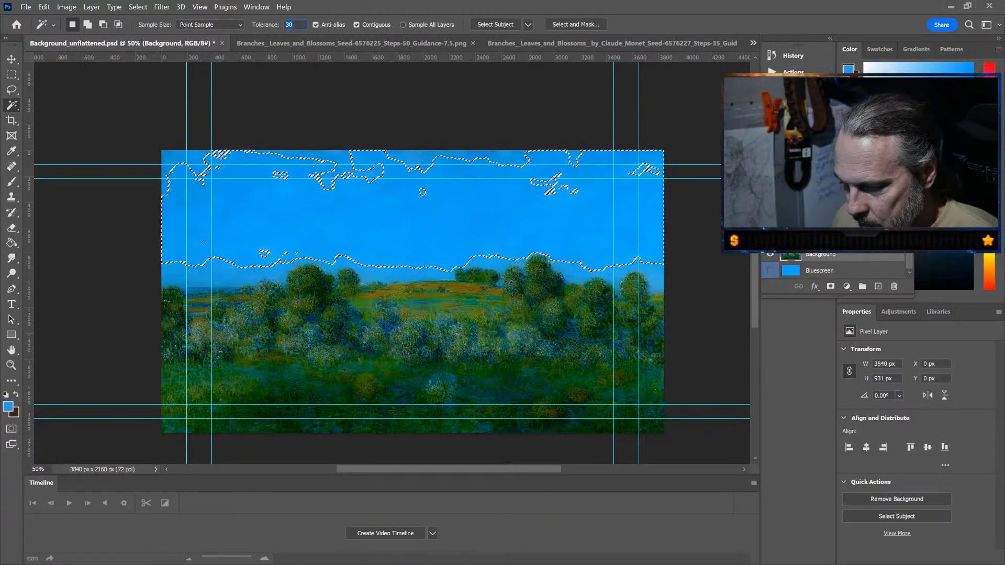
pyautogui.write('60')
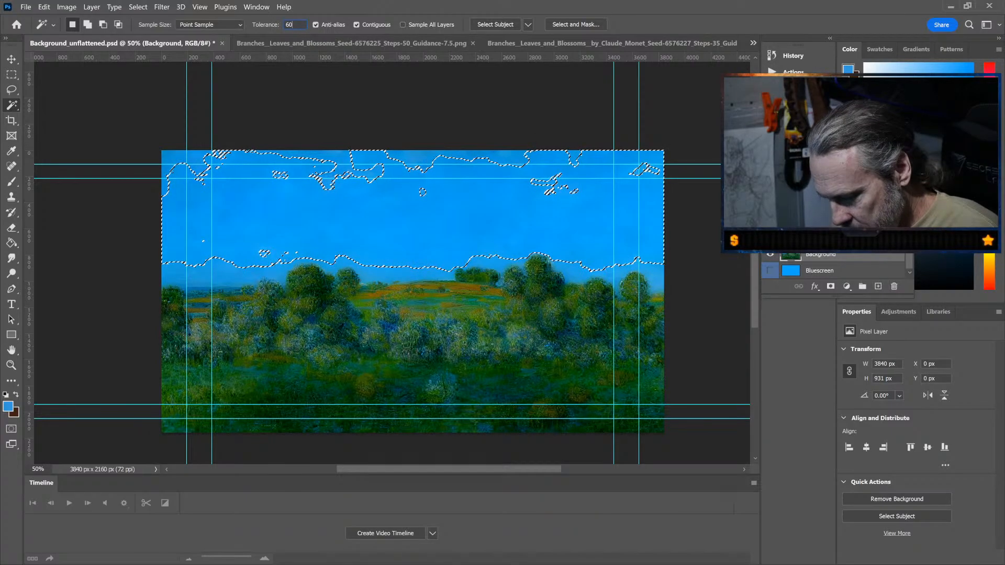
pyautogui.hotkey('ctrl', 'd')
pyautogui.click(425, 230)
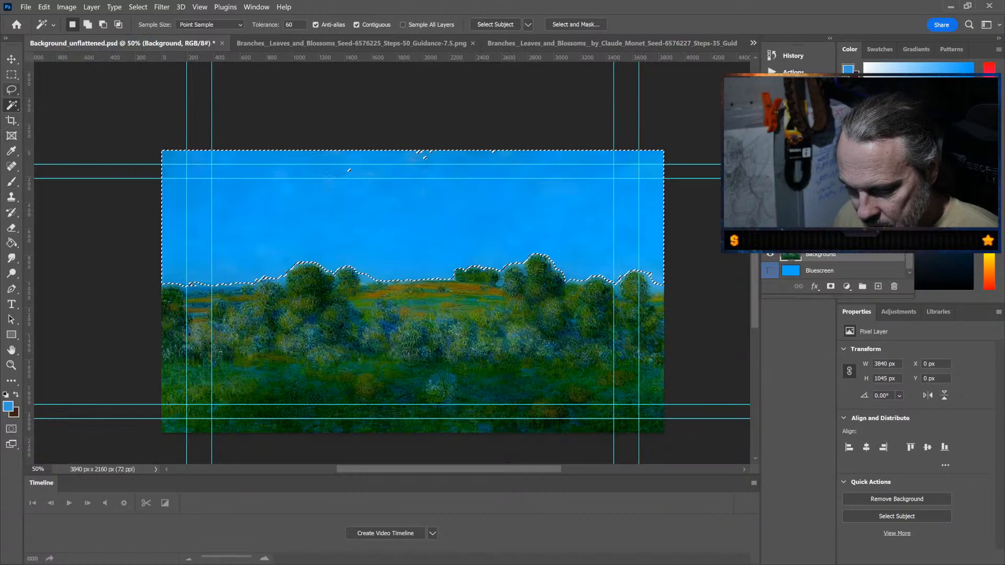
# Step: Add the missed patches in the upper sky to the selection with the Rectangular Marquee, and check the inverse selection
pyautogui.click(12, 74)
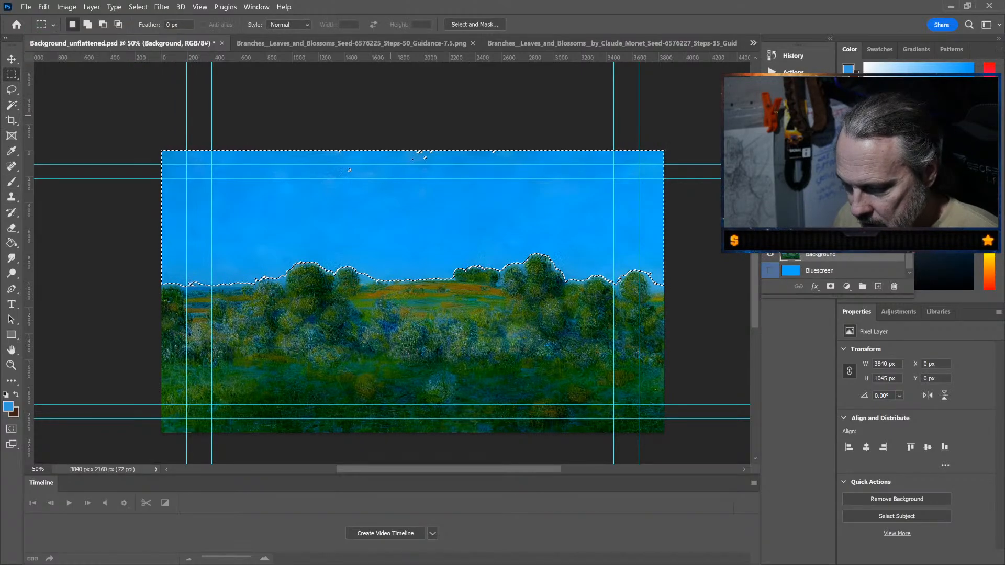
pyautogui.press('shift')
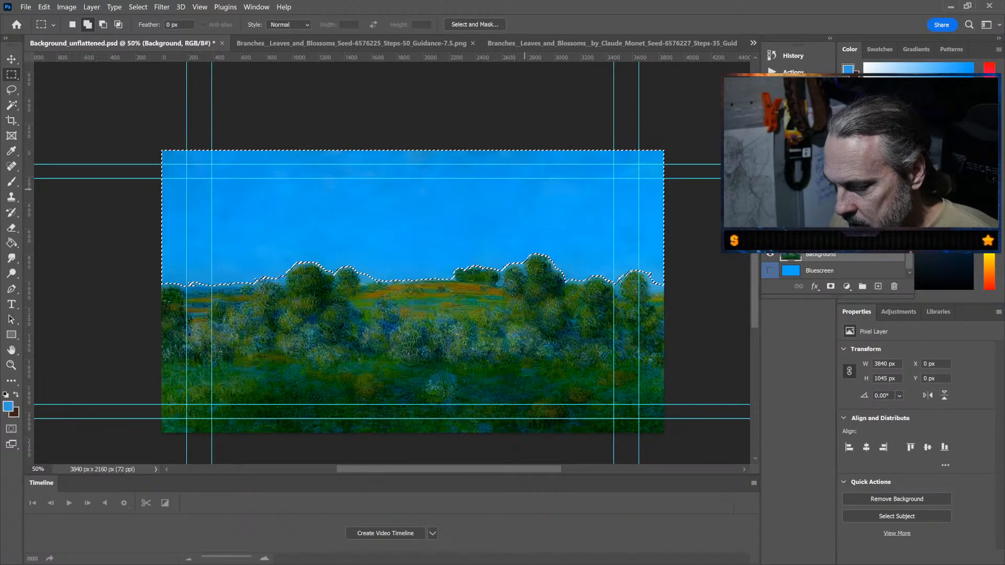
pyautogui.moveTo(162, 151); pyautogui.dragTo(664, 242)
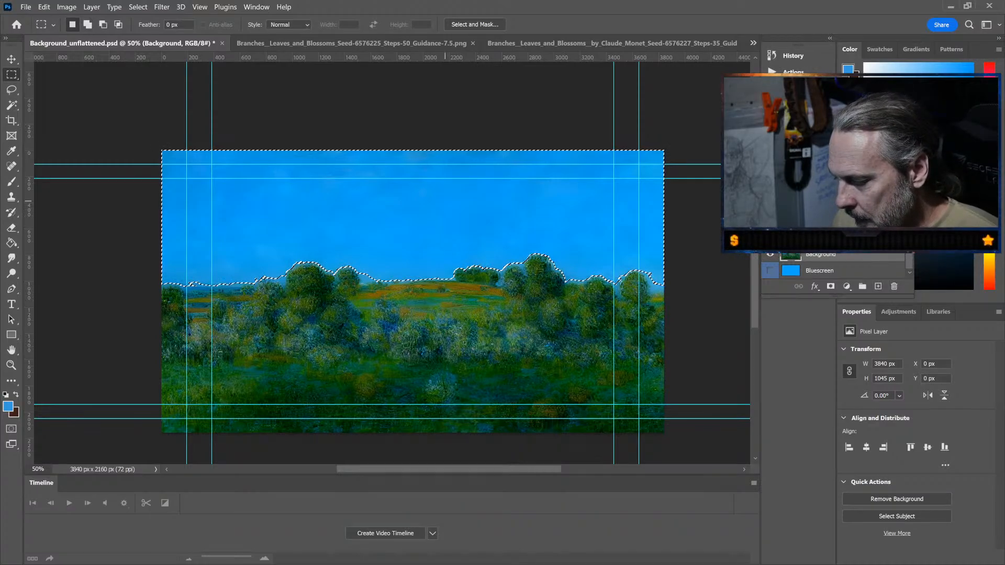
pyautogui.press('shift')
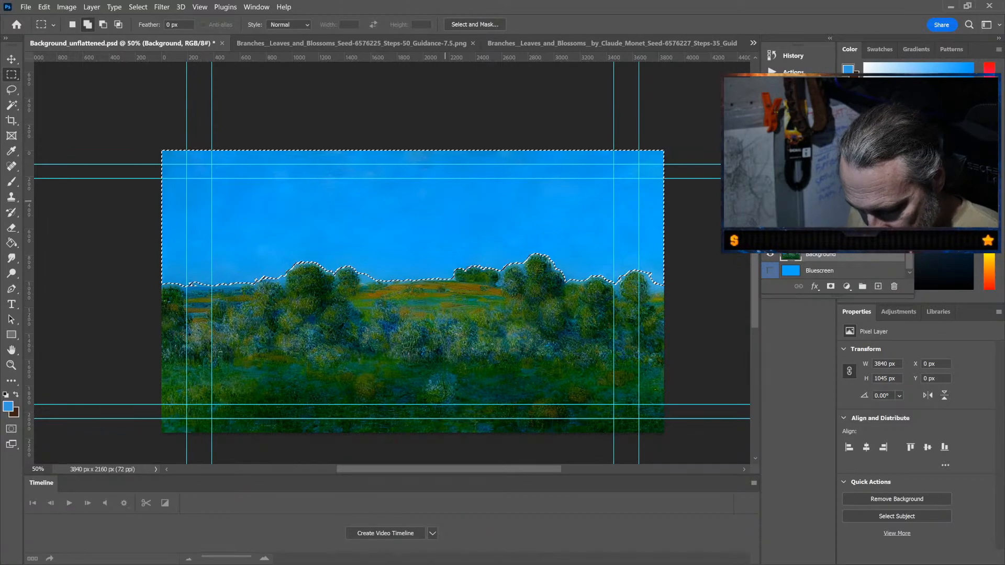
pyautogui.hotkey('ctrl', 'shift', 'i')
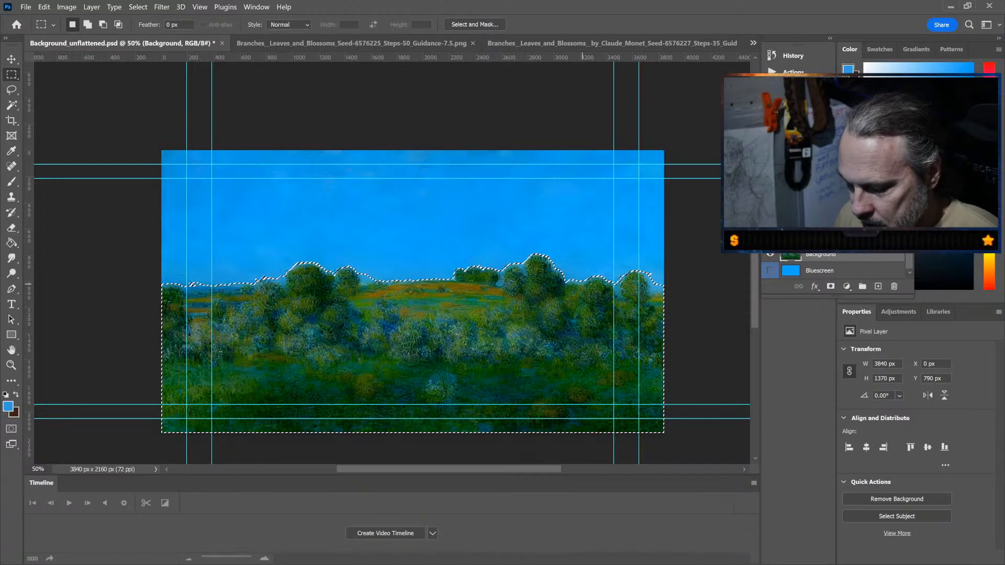
pyautogui.hotkey('ctrl', 'shift', 'i')
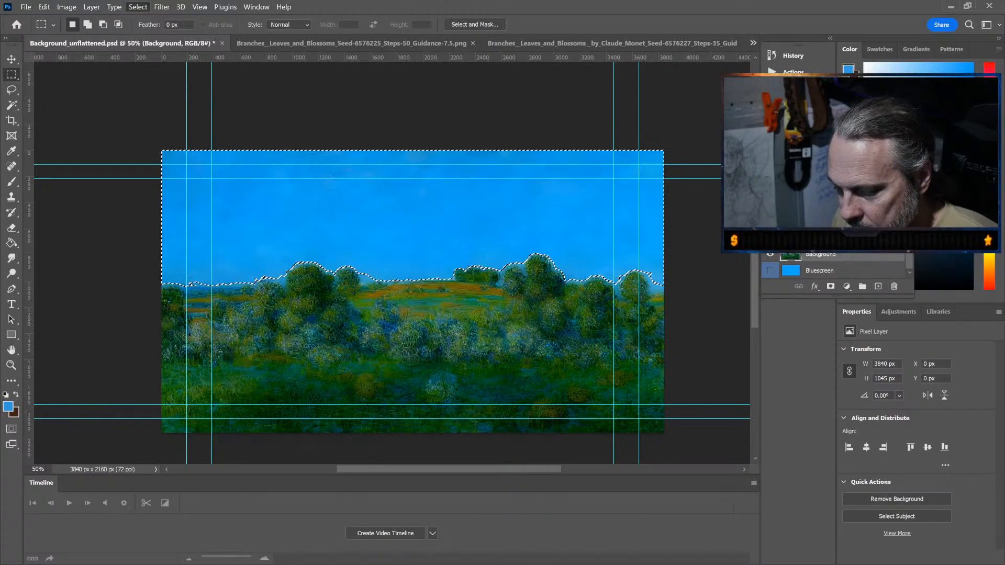
# Step: Expand the sky selection slightly in two passes so its lower boundary reaches further into the treeline
pyautogui.click(270, 203)
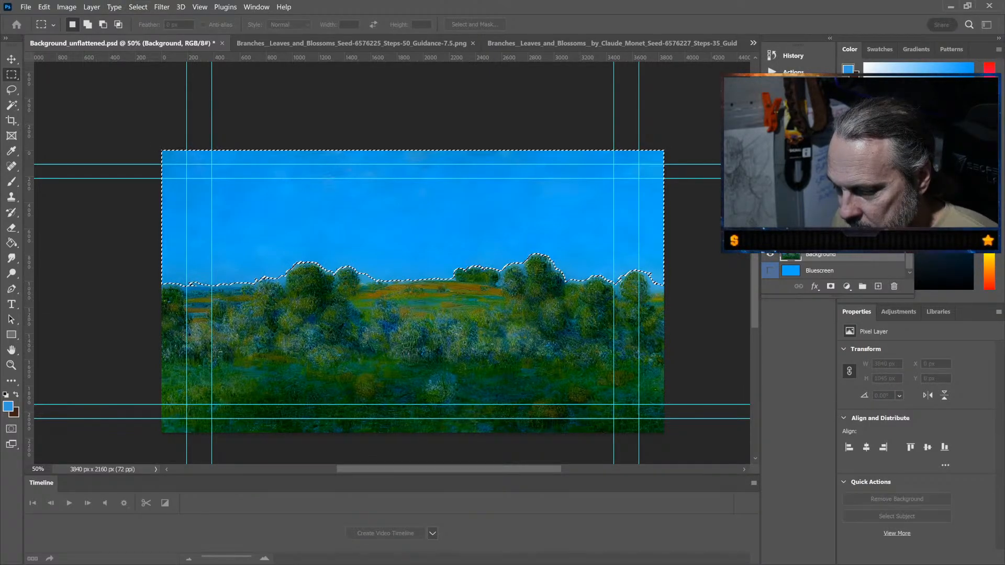
pyautogui.press('Return')
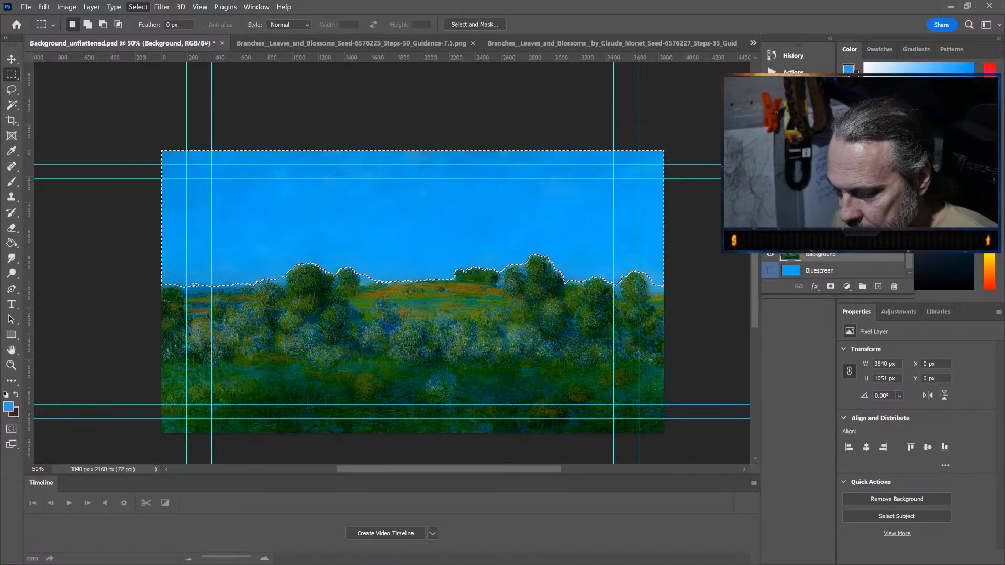
pyautogui.hotkey('shift', 'F6')
pyautogui.press('Return')
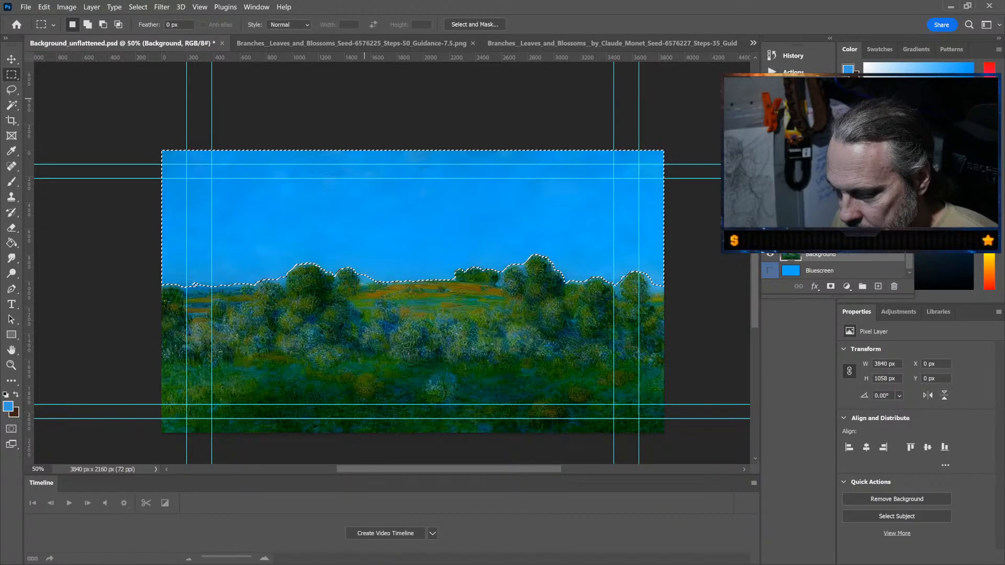
# Step: Delete the selected sky from the Background layer, deselect, and turn on the Bluescreen layer beneath it
pyautogui.press('Delete')
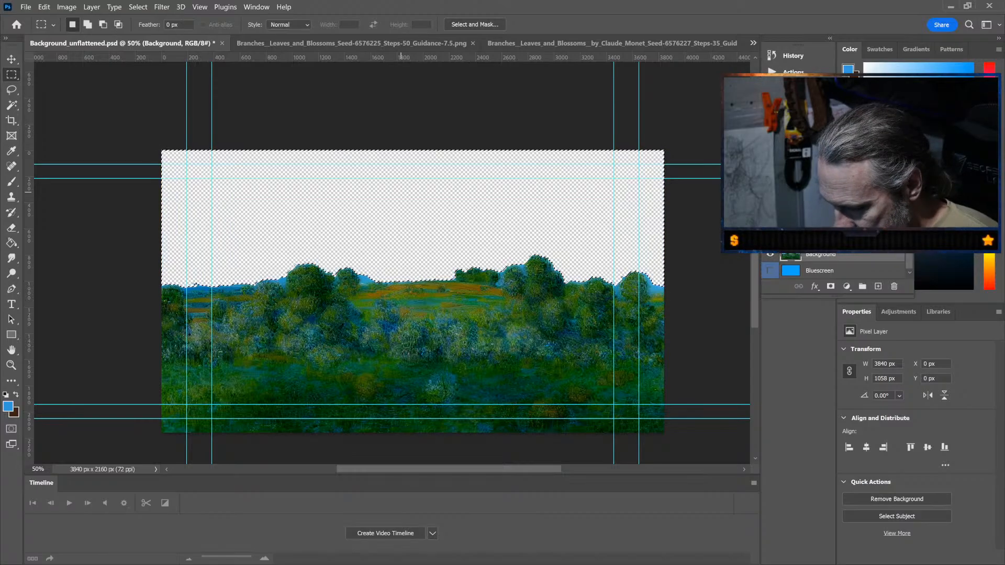
pyautogui.hotkey('ctrl', 'd')
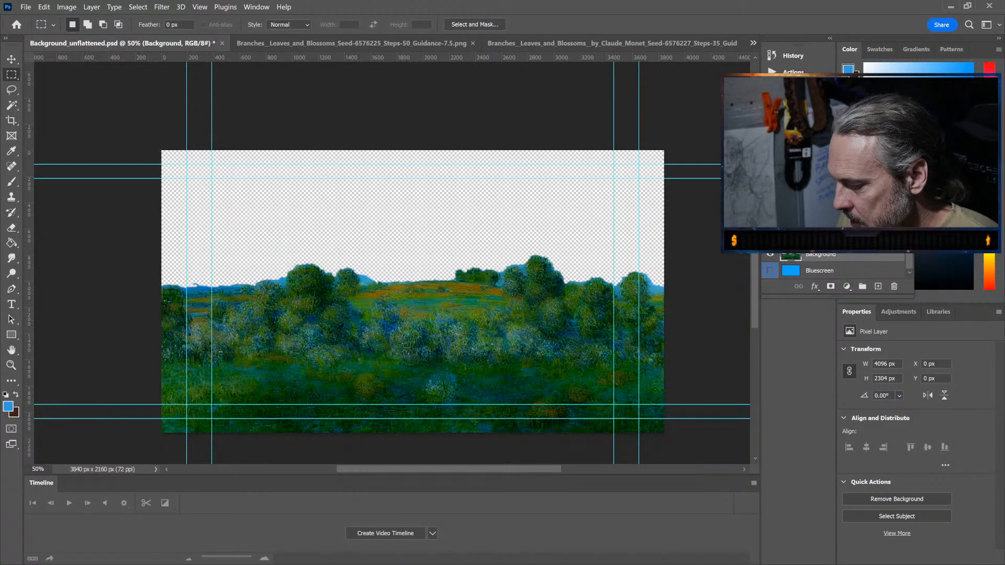
pyautogui.click(838, 271)
pyautogui.click(770, 271)
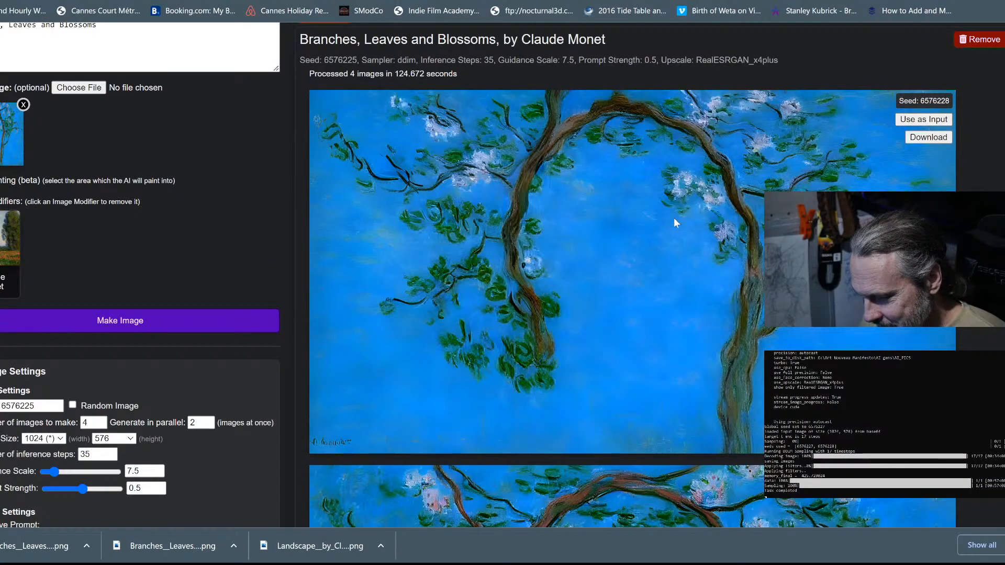
# Step: In Stable Diffusion UI, clear all the generated Branches, Leaves and Blossoms results and remove the initial image
pyautogui.click(991, 40)
pyautogui.click(992, 41)
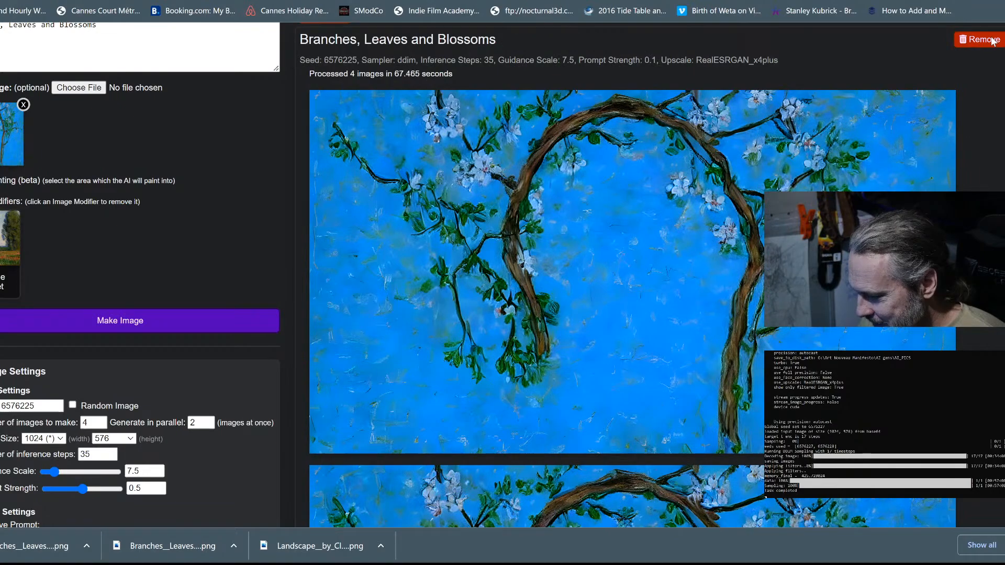
pyautogui.click(992, 41)
pyautogui.click(992, 41)
pyautogui.click(993, 41)
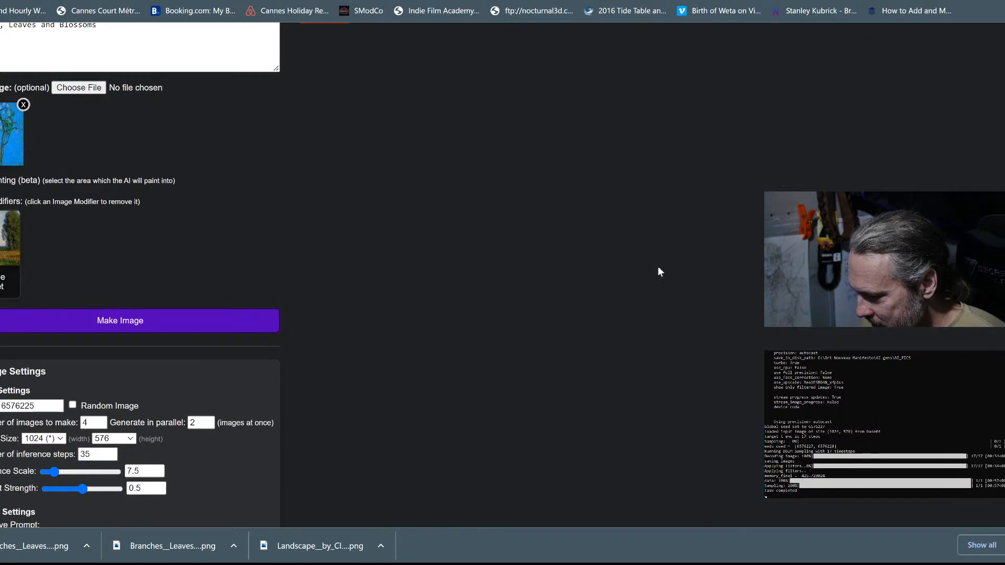
pyautogui.scroll(1, 648, 292)
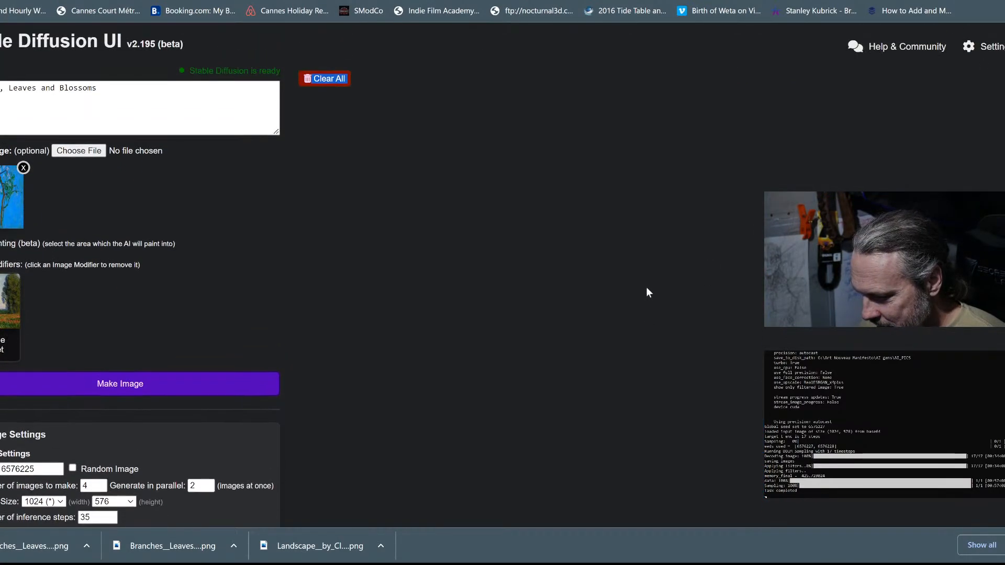
pyautogui.click(346, 78)
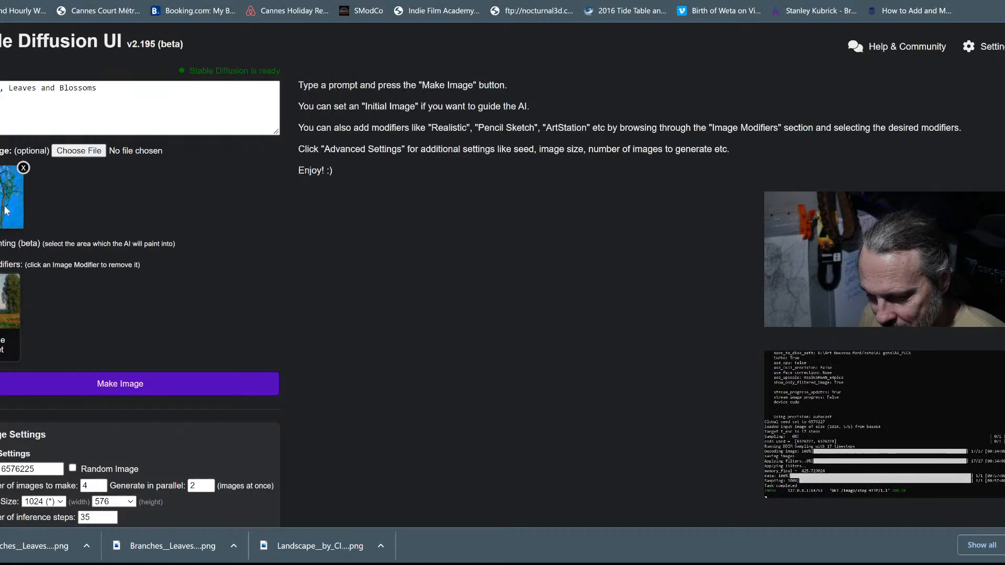
pyautogui.click(23, 168)
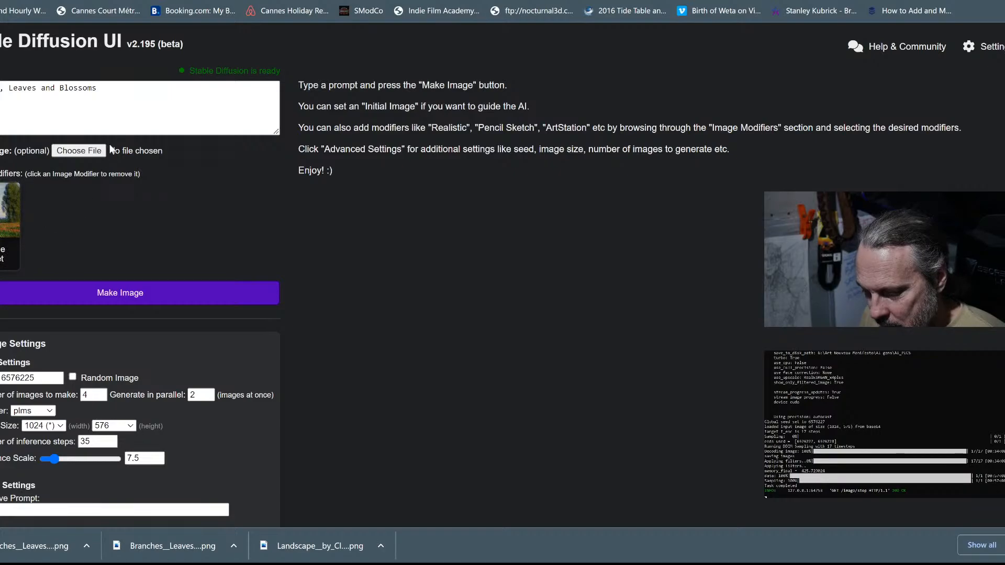
# Step: Replace the image prompt with "Cloudy sky"
pyautogui.click(135, 89)
pyautogui.hotkey('ctrl', 'a')
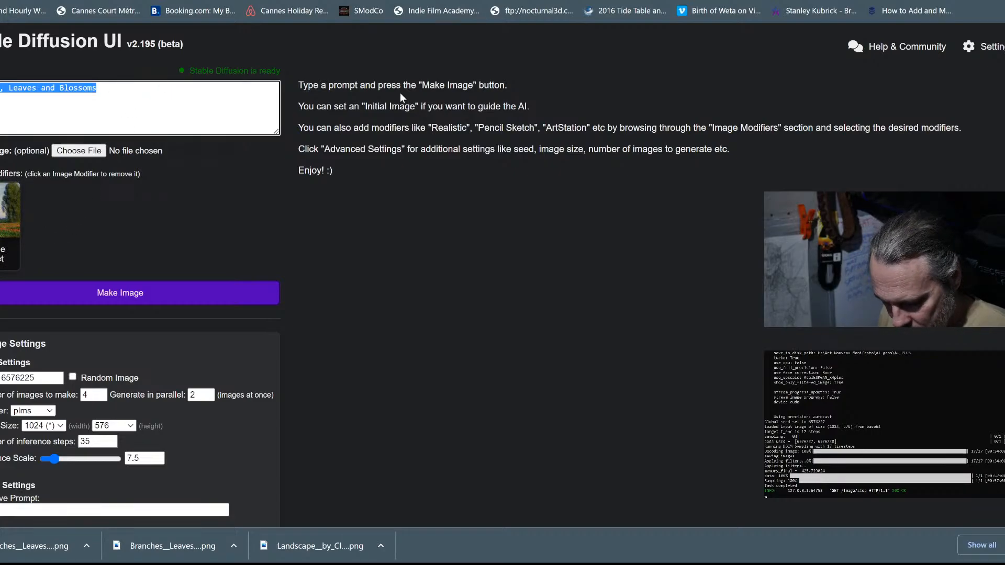
pyautogui.press('BackSpace')
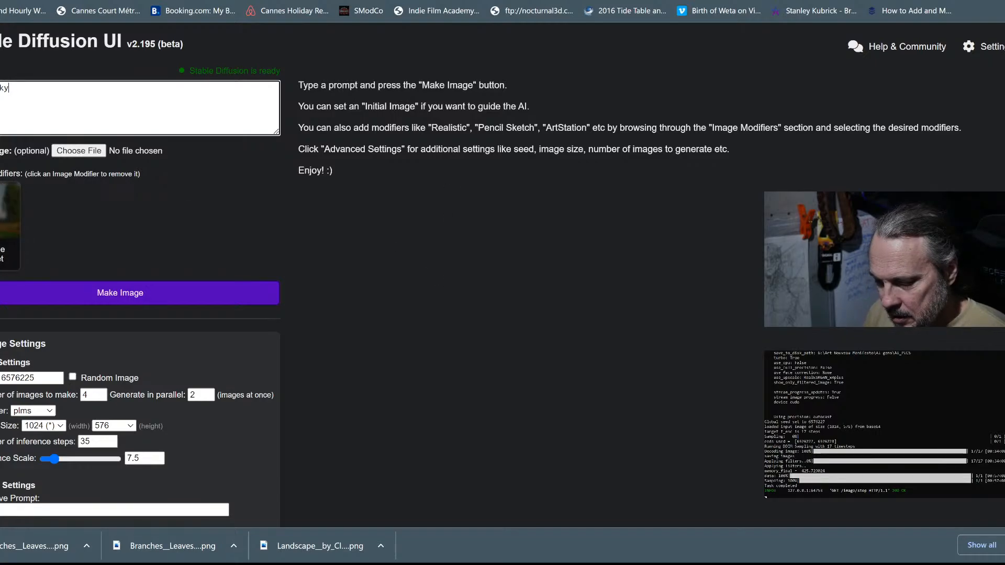
# Step: Switch the seed to a random image and generate the Cloudy sky images with the Claude Monet modifier
pyautogui.scroll(-3, 89, 409)
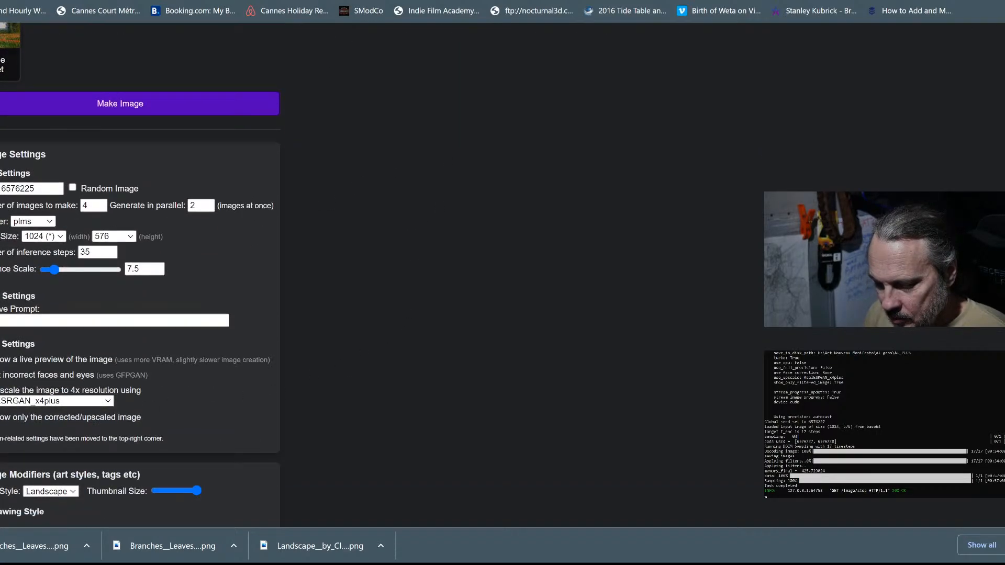
pyautogui.click(77, 188)
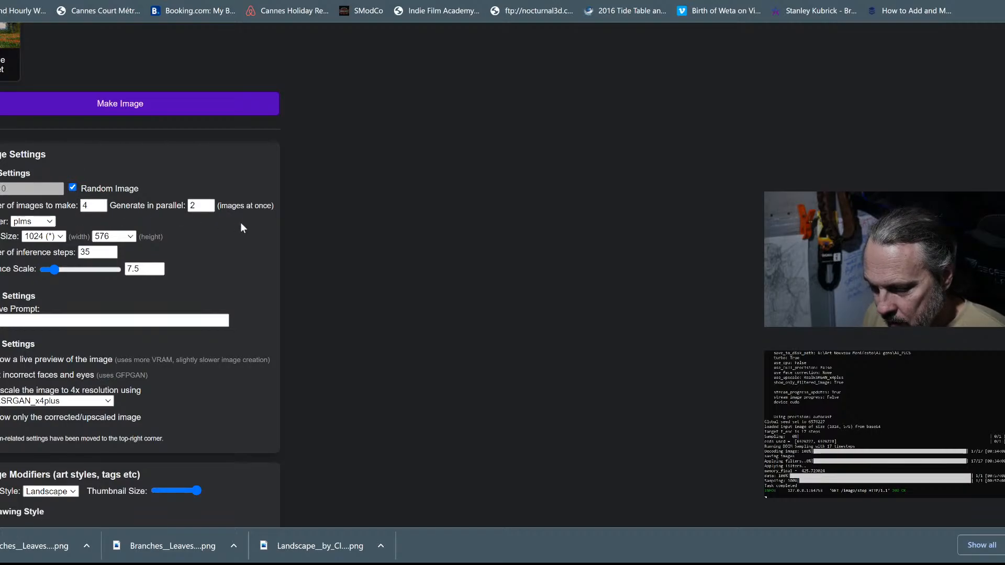
pyautogui.scroll(4, 244, 294)
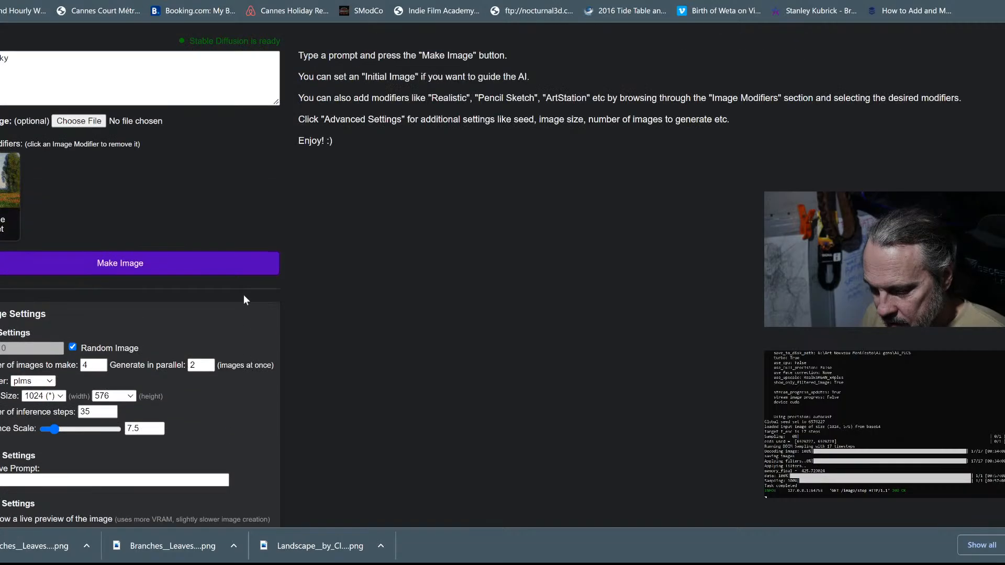
pyautogui.click(121, 293)
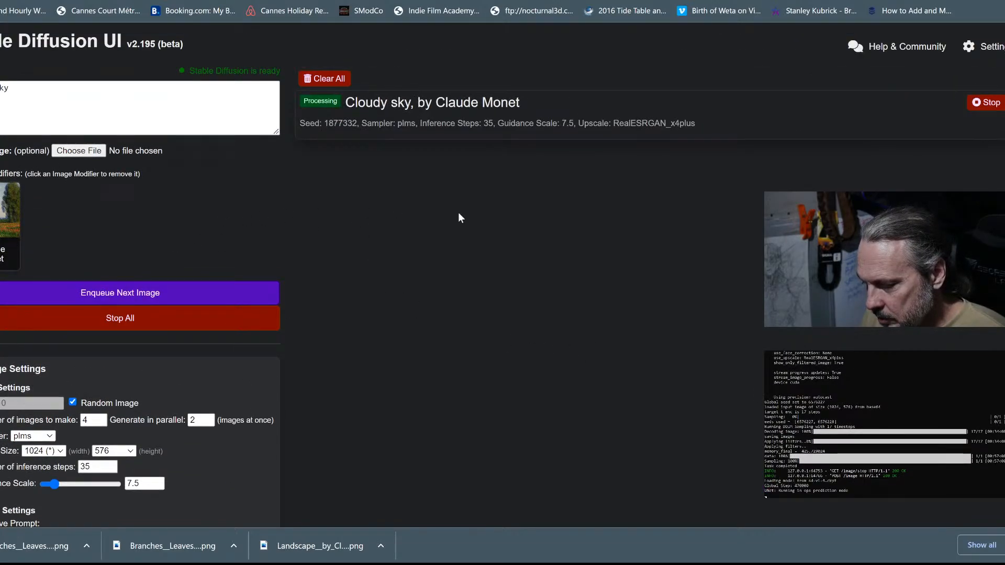
# Step: Examine the first generated Cloudy sky images for their cloud shapes and horizon while the second batch renders
pyautogui.scroll(-4, 155, 277)
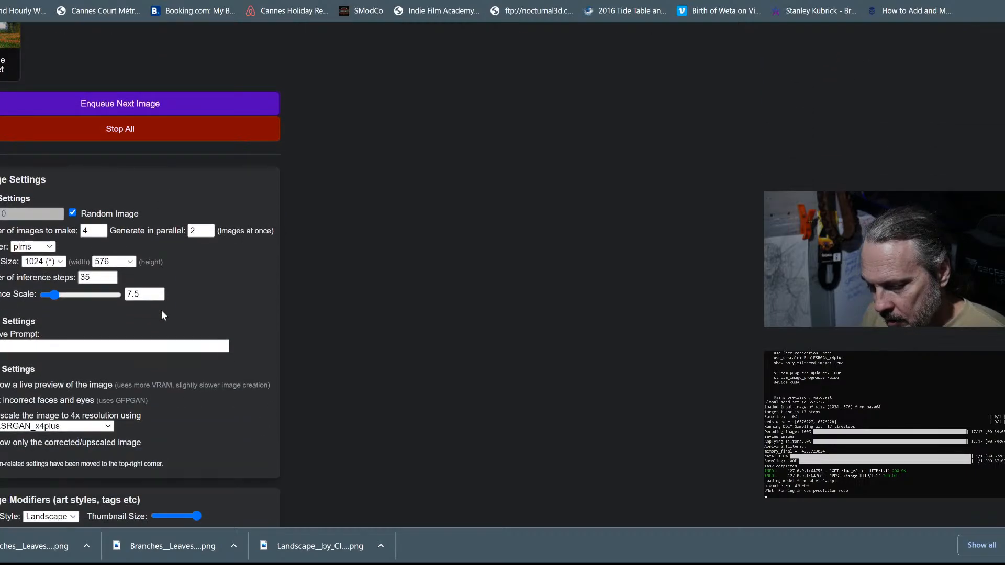
pyautogui.scroll(4, 161, 310)
pyautogui.click(25, 88)
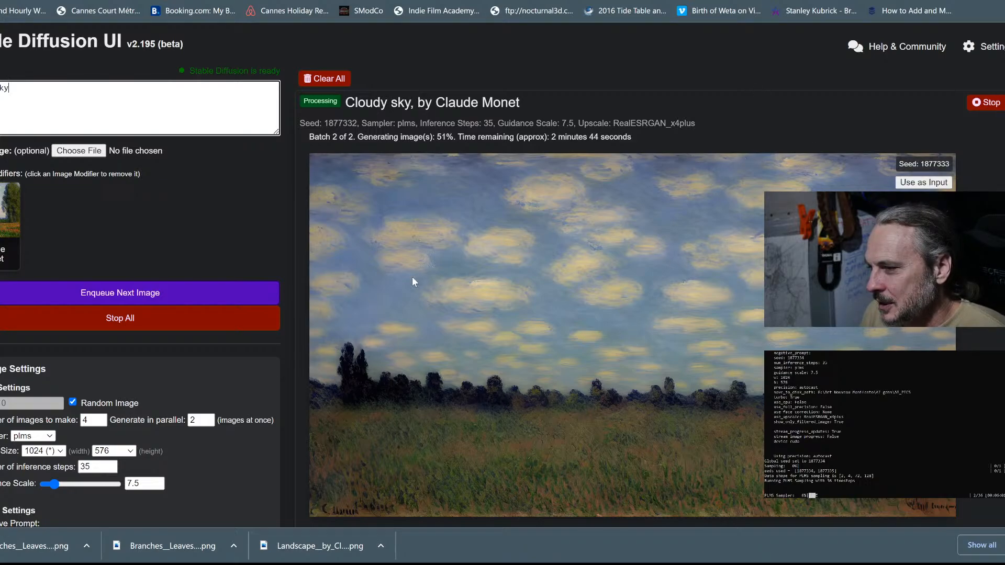
pyautogui.scroll(-7, 419, 325)
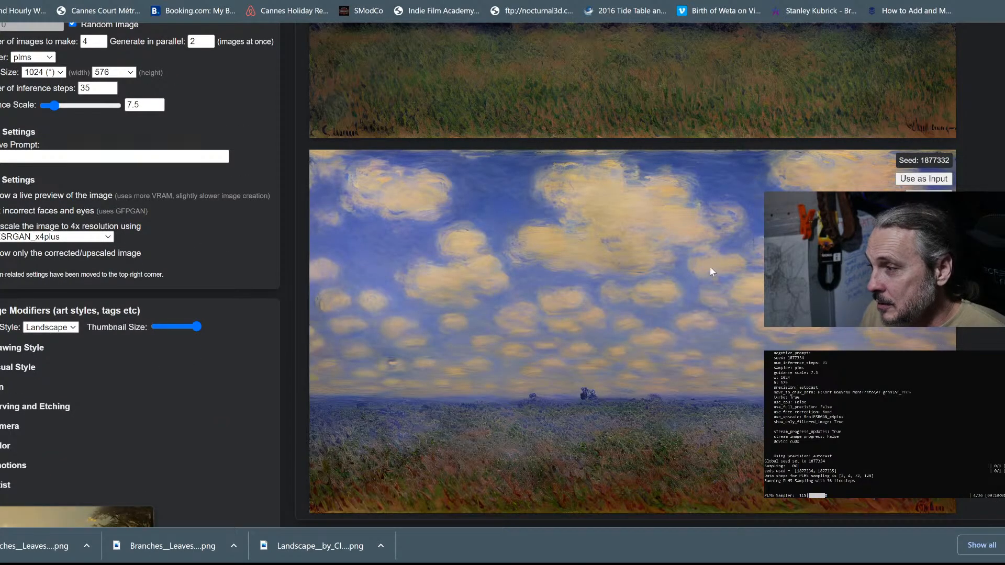
pyautogui.scroll(7, 705, 257)
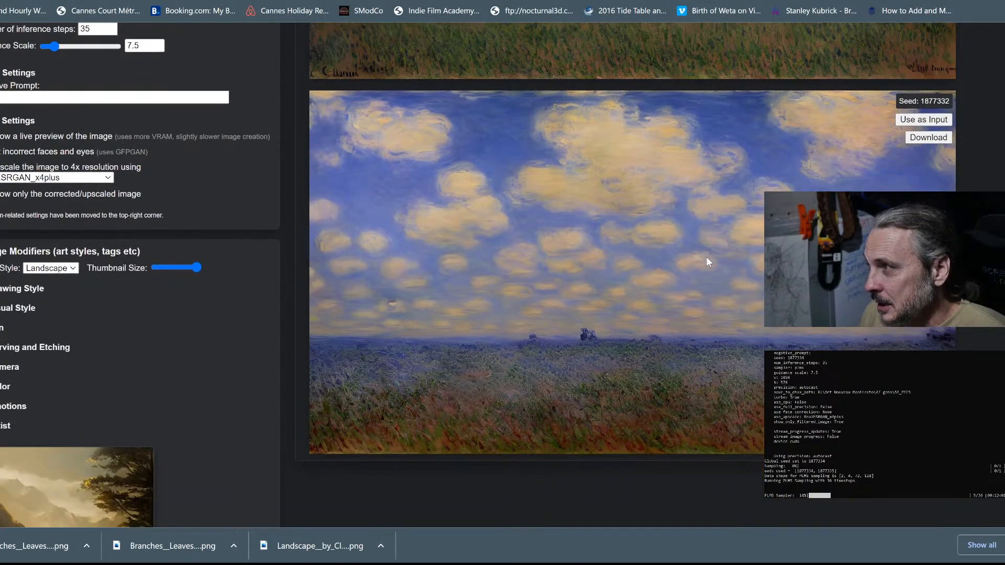
pyautogui.scroll(-6, 677, 211)
pyautogui.scroll(-1, 676, 211)
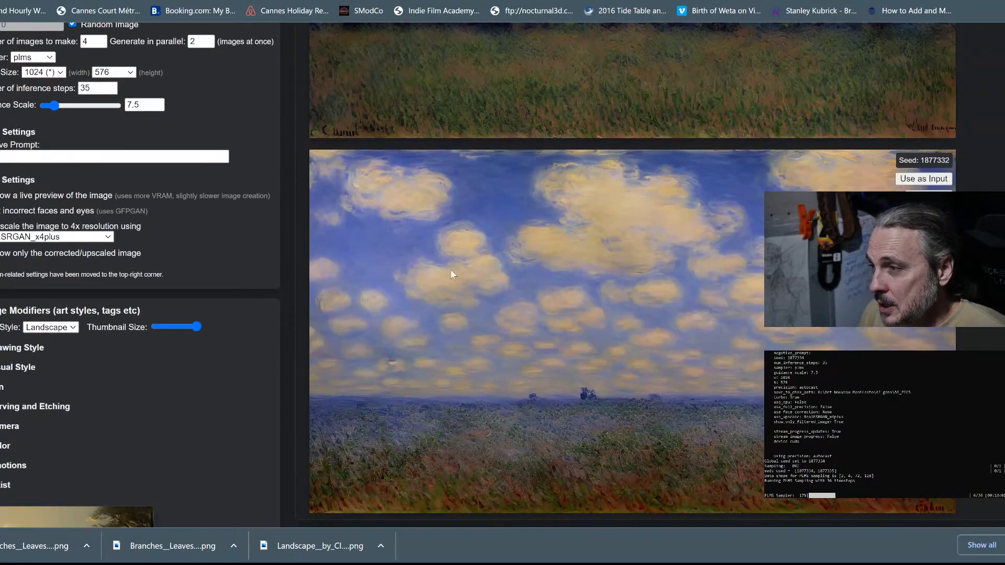
pyautogui.scroll(3, 674, 297)
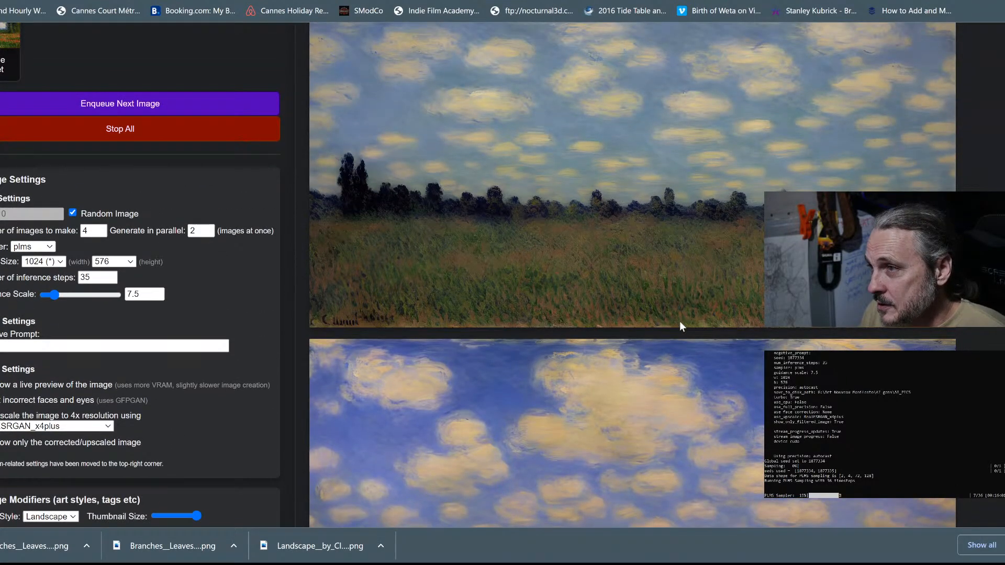
pyautogui.scroll(3, 679, 322)
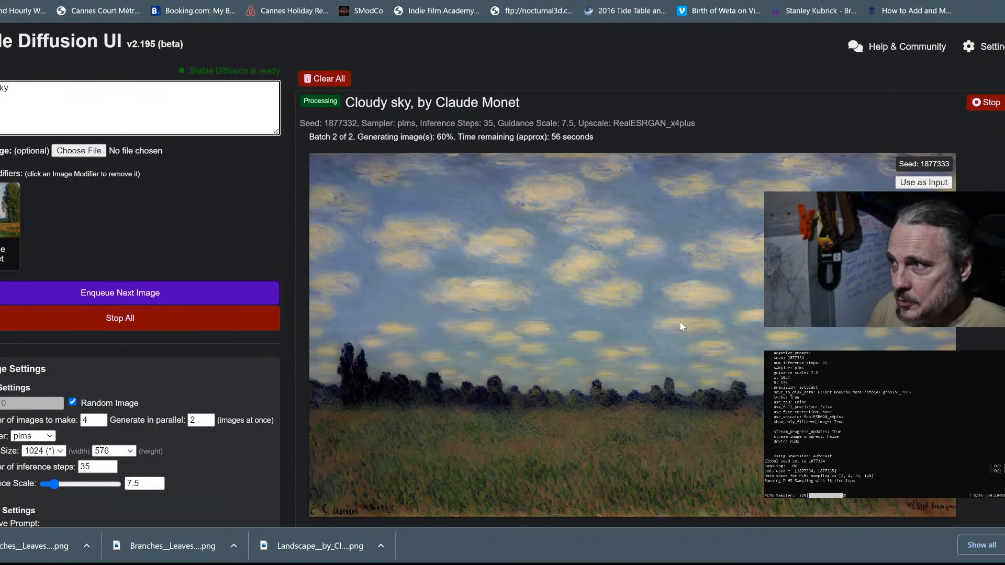
pyautogui.scroll(-6, 680, 322)
pyautogui.scroll(5, 679, 321)
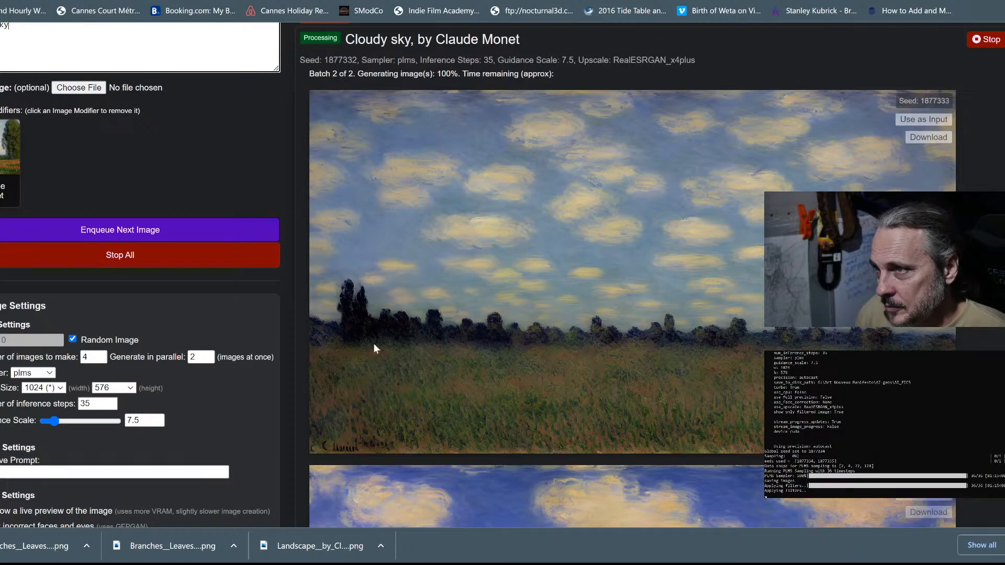
pyautogui.scroll(1, 626, 313)
pyautogui.scroll(-10, 626, 313)
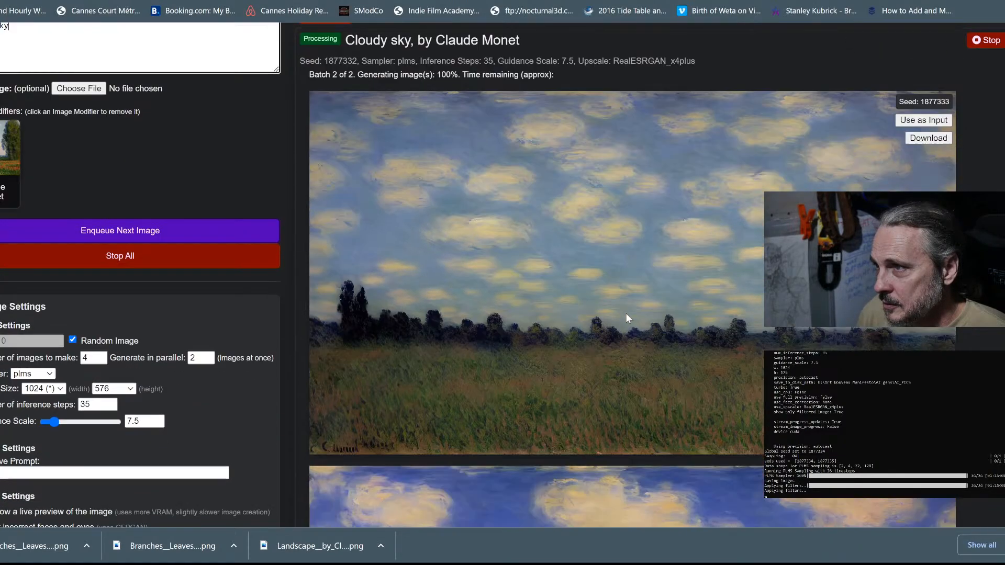
pyautogui.scroll(8, 627, 314)
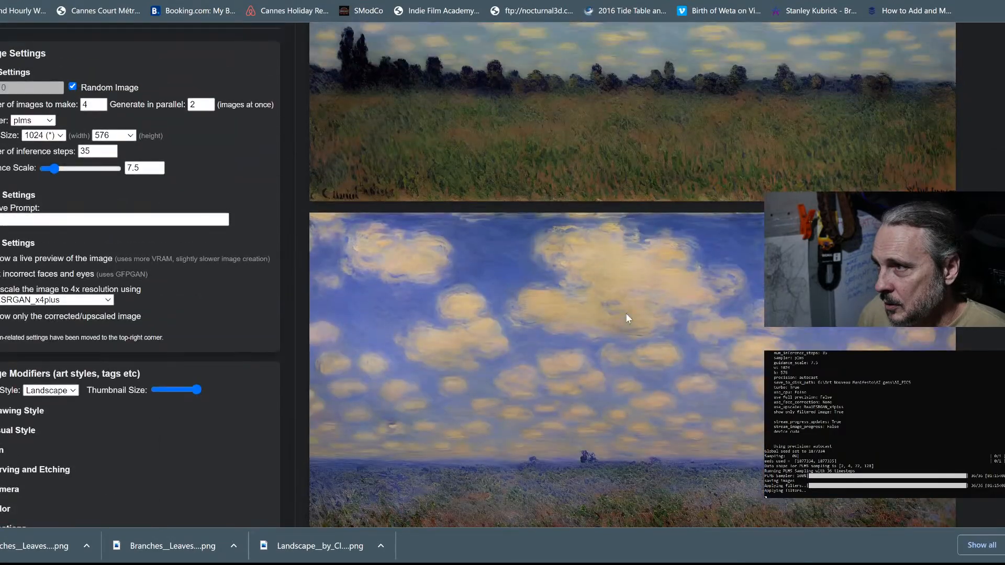
pyautogui.scroll(6, 627, 314)
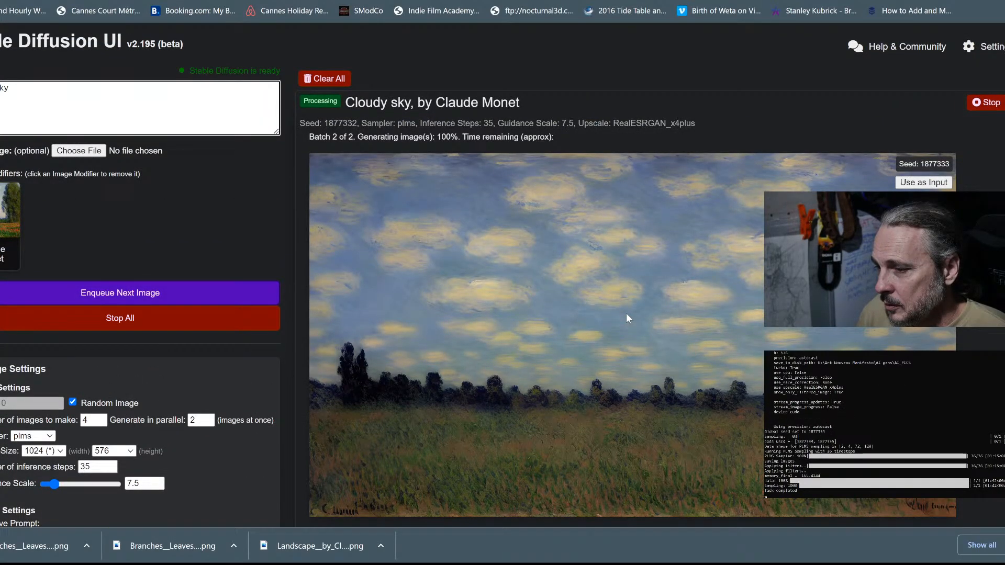
# Step: Compare the four finished Cloudy sky images and download the one with seed 1877335
pyautogui.scroll(-10, 626, 313)
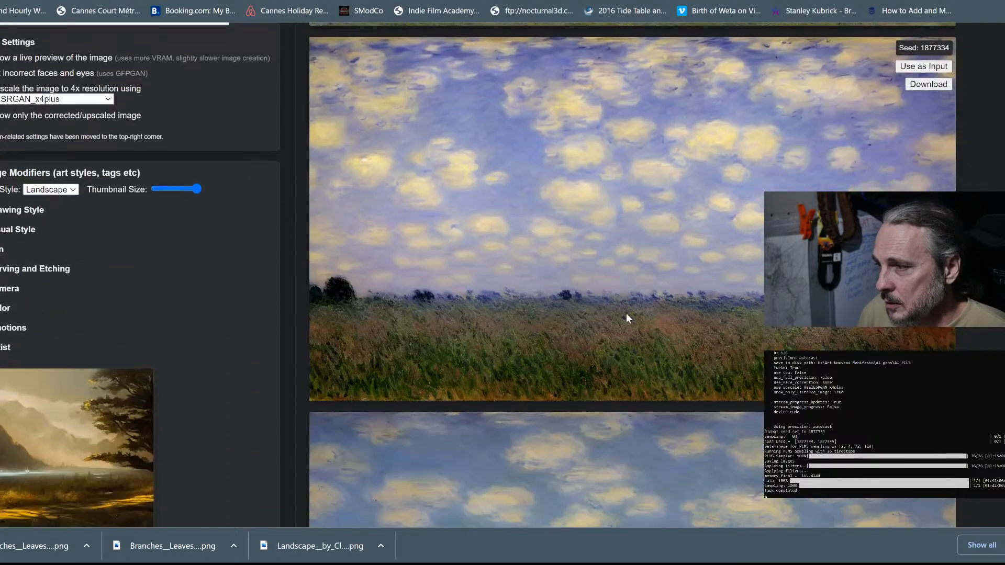
pyautogui.scroll(3, 626, 314)
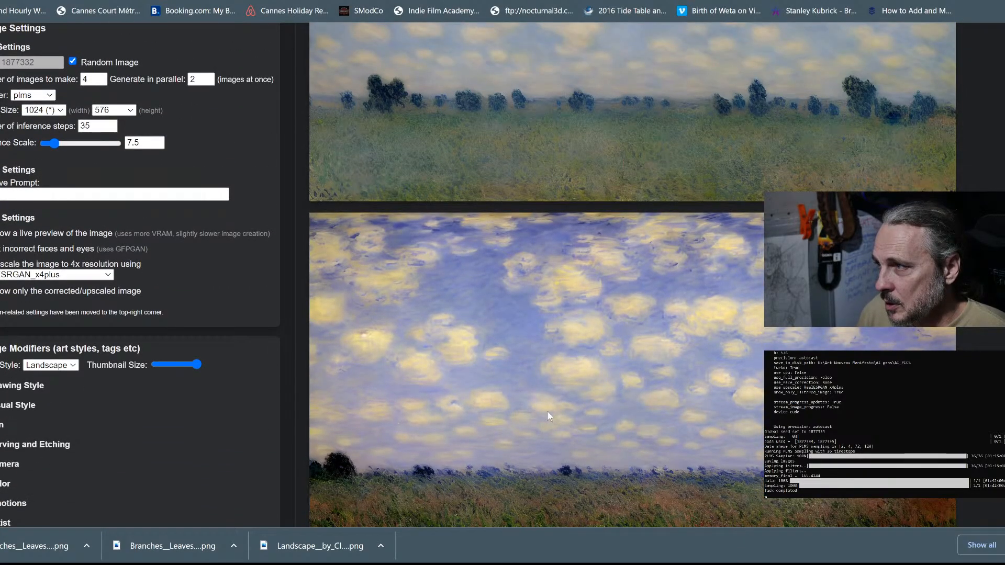
pyautogui.scroll(4, 596, 341)
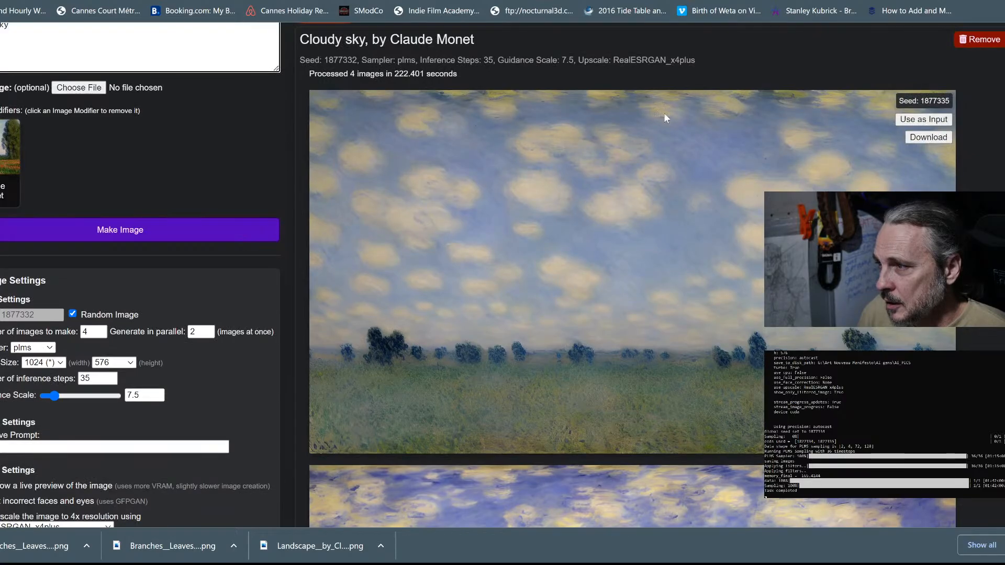
pyautogui.scroll(-15, 596, 304)
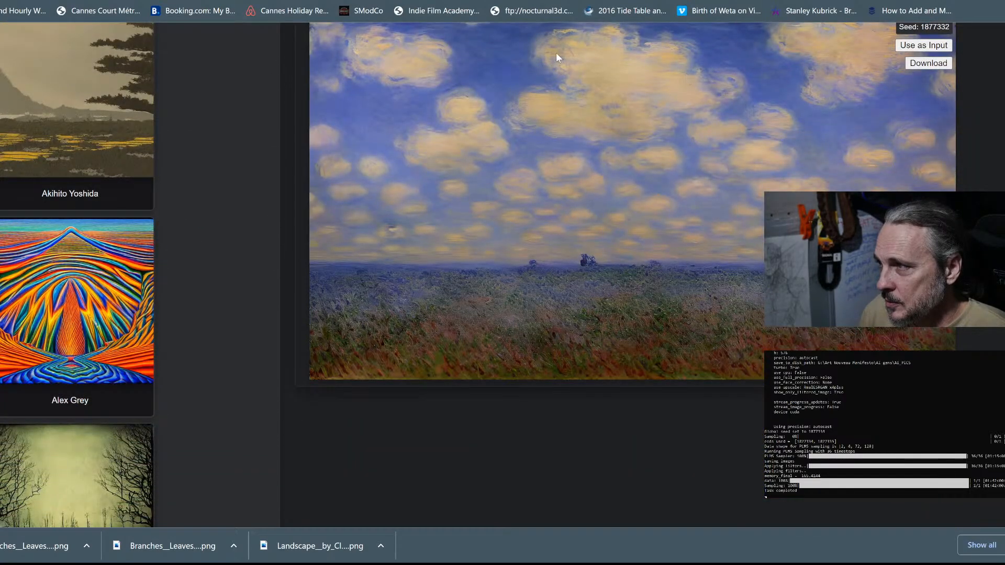
pyautogui.scroll(5, 681, 225)
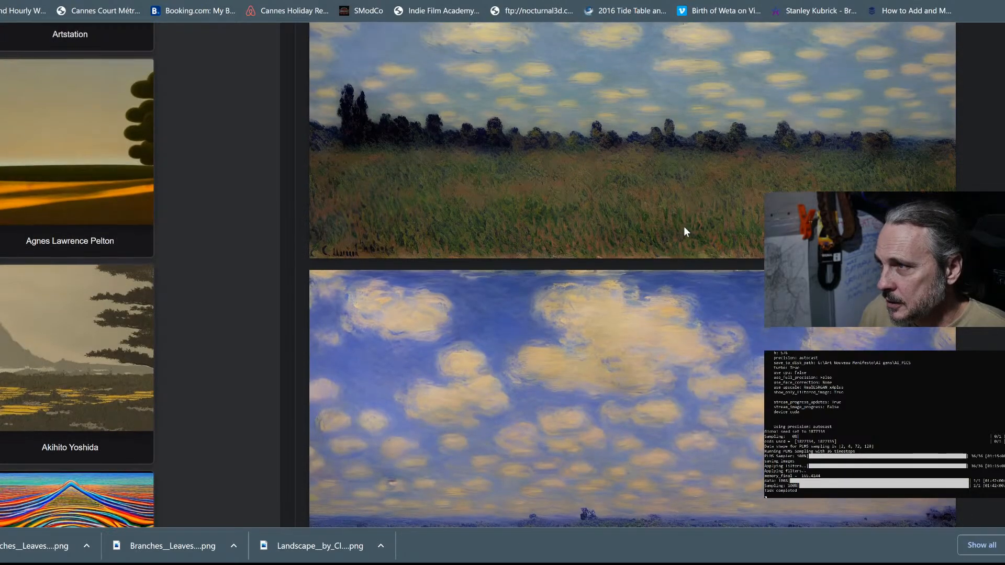
pyautogui.scroll(5, 683, 227)
pyautogui.scroll(10, 610, 328)
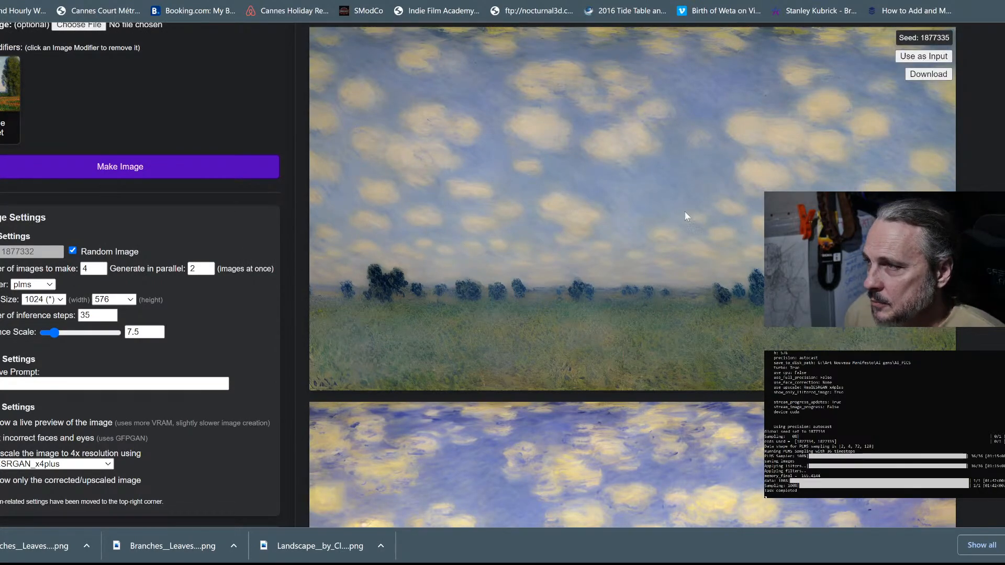
pyautogui.click(937, 76)
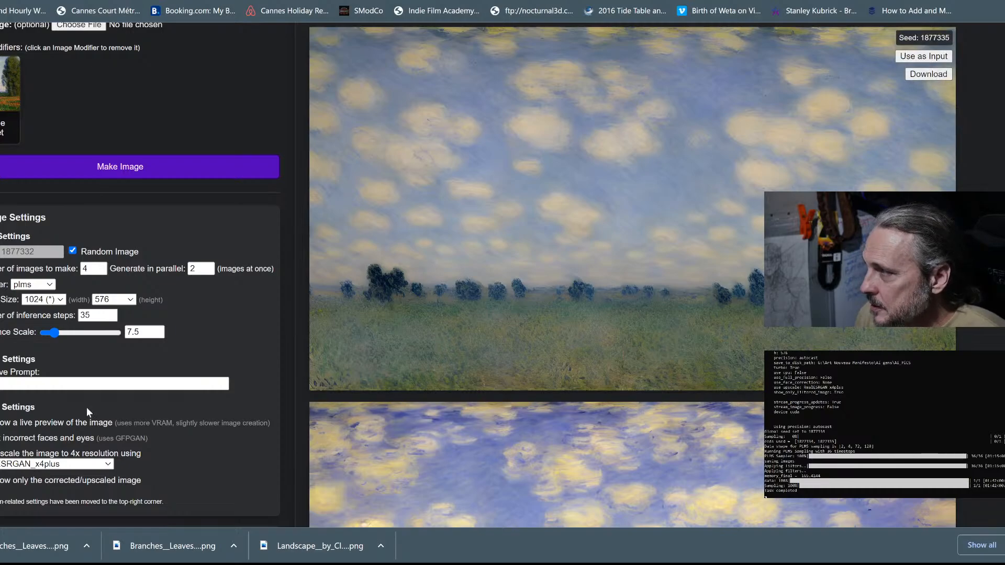
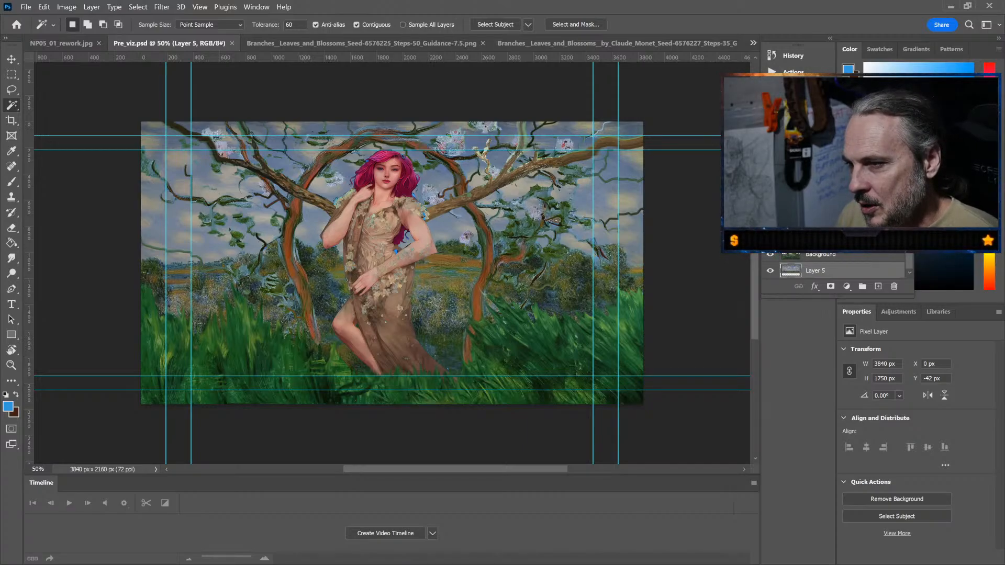
pyautogui.hscroll(2, 393, 262)
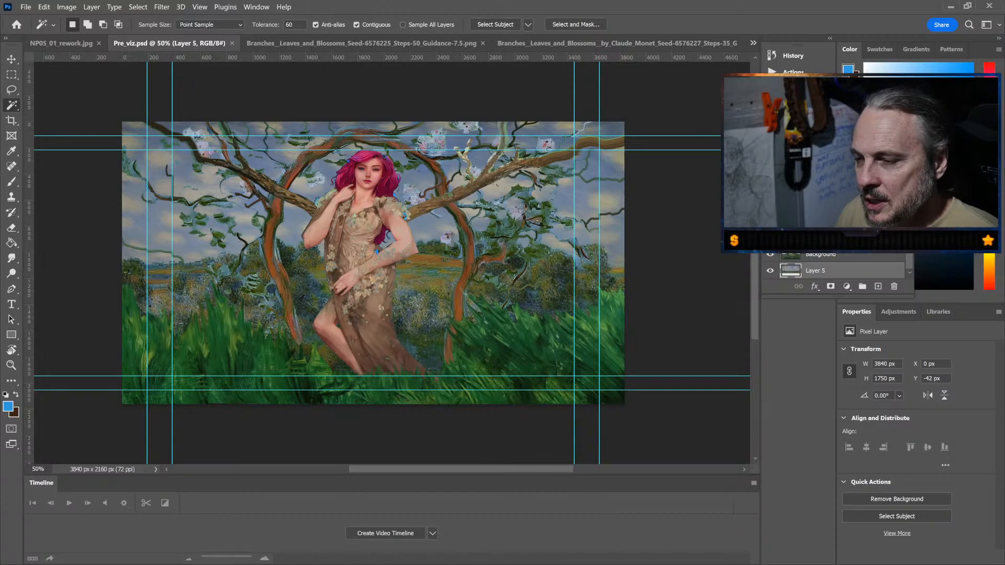